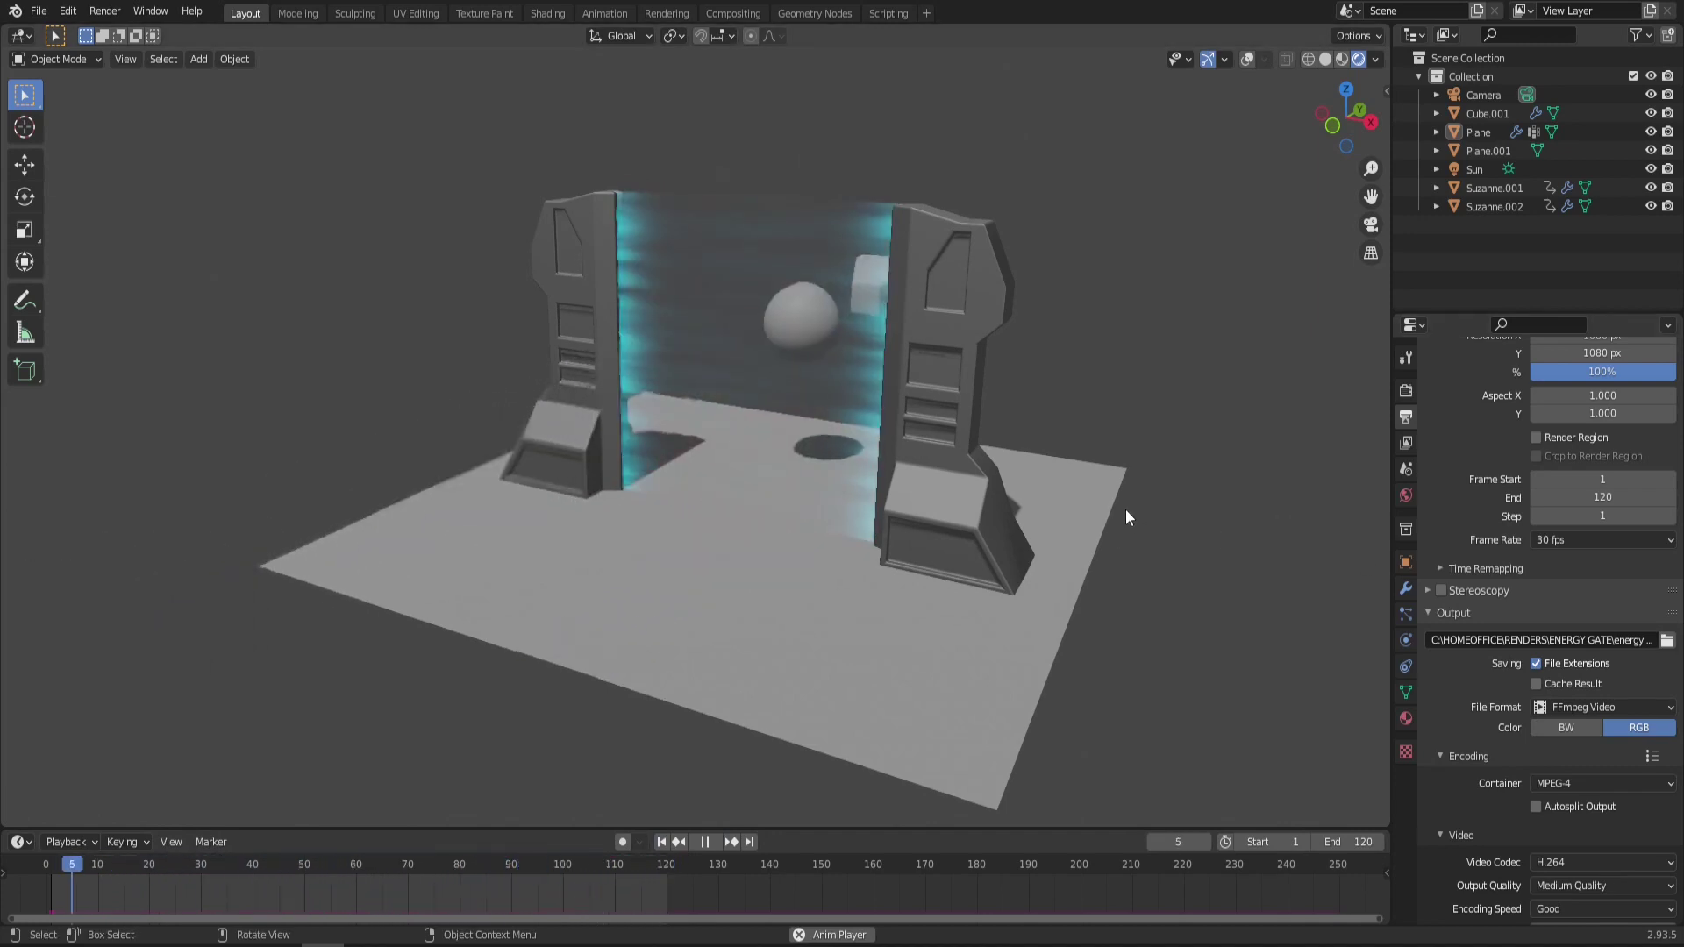
Move the monkey head down through the energy plane to preview the glowing outline where it intersects the gate
middle_click_drag(774, 489, 787, 440)
scroll(677, 308, "up", 1)
middle_click_drag(782, 362, 742, 353)
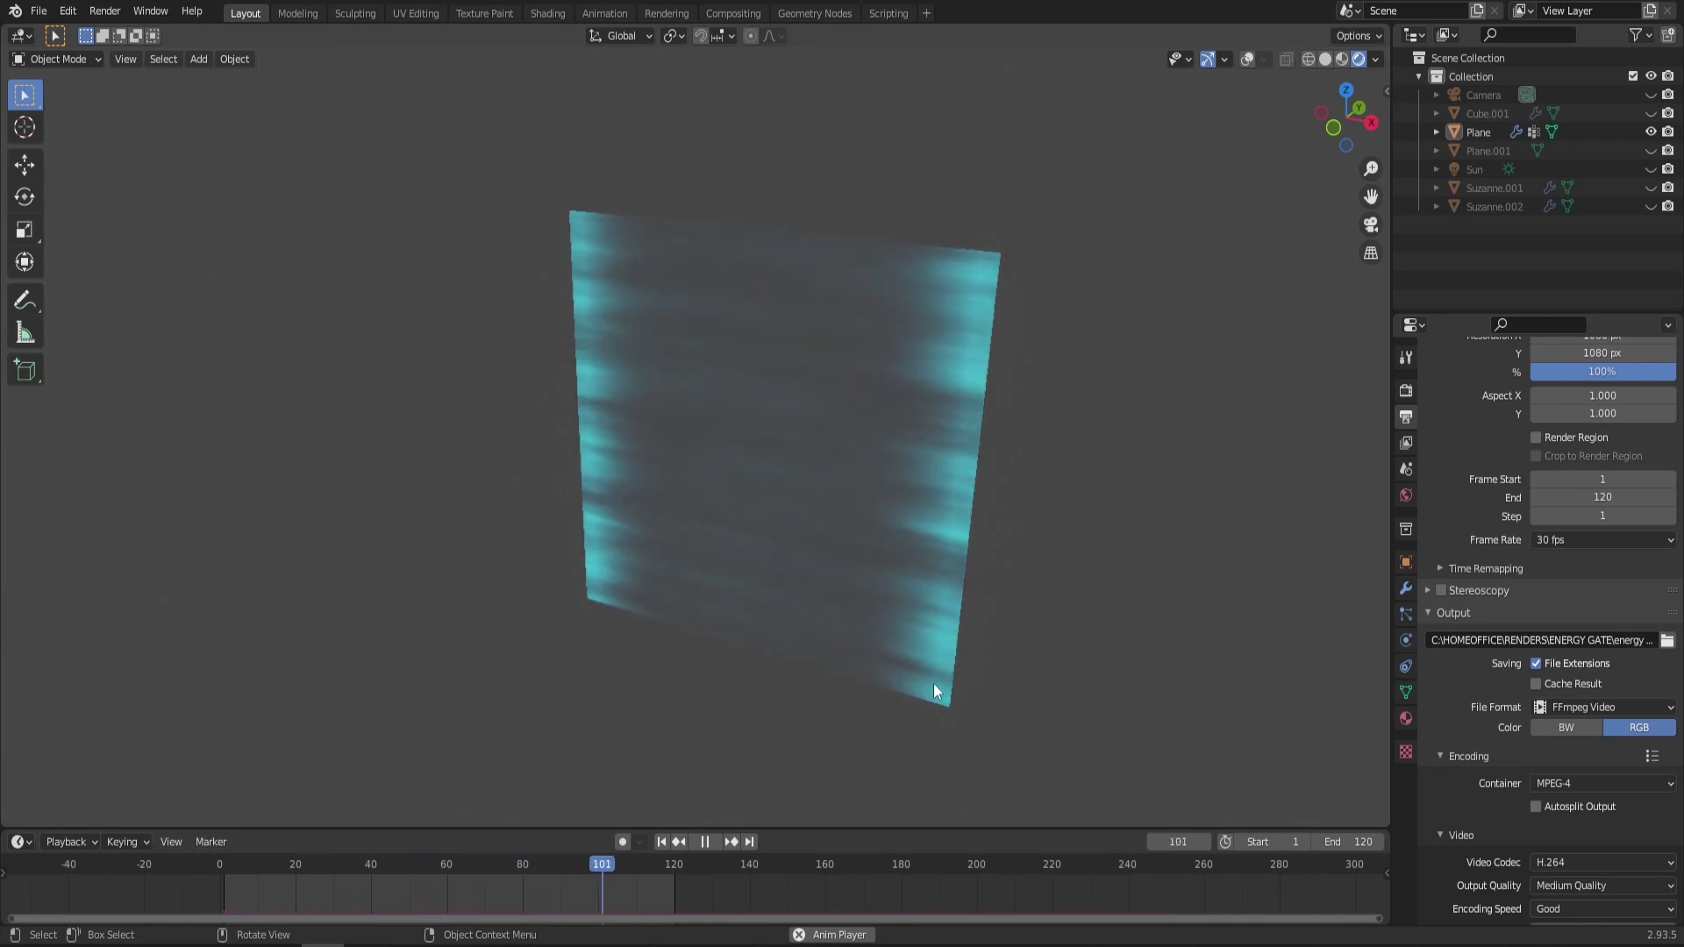
key("g")
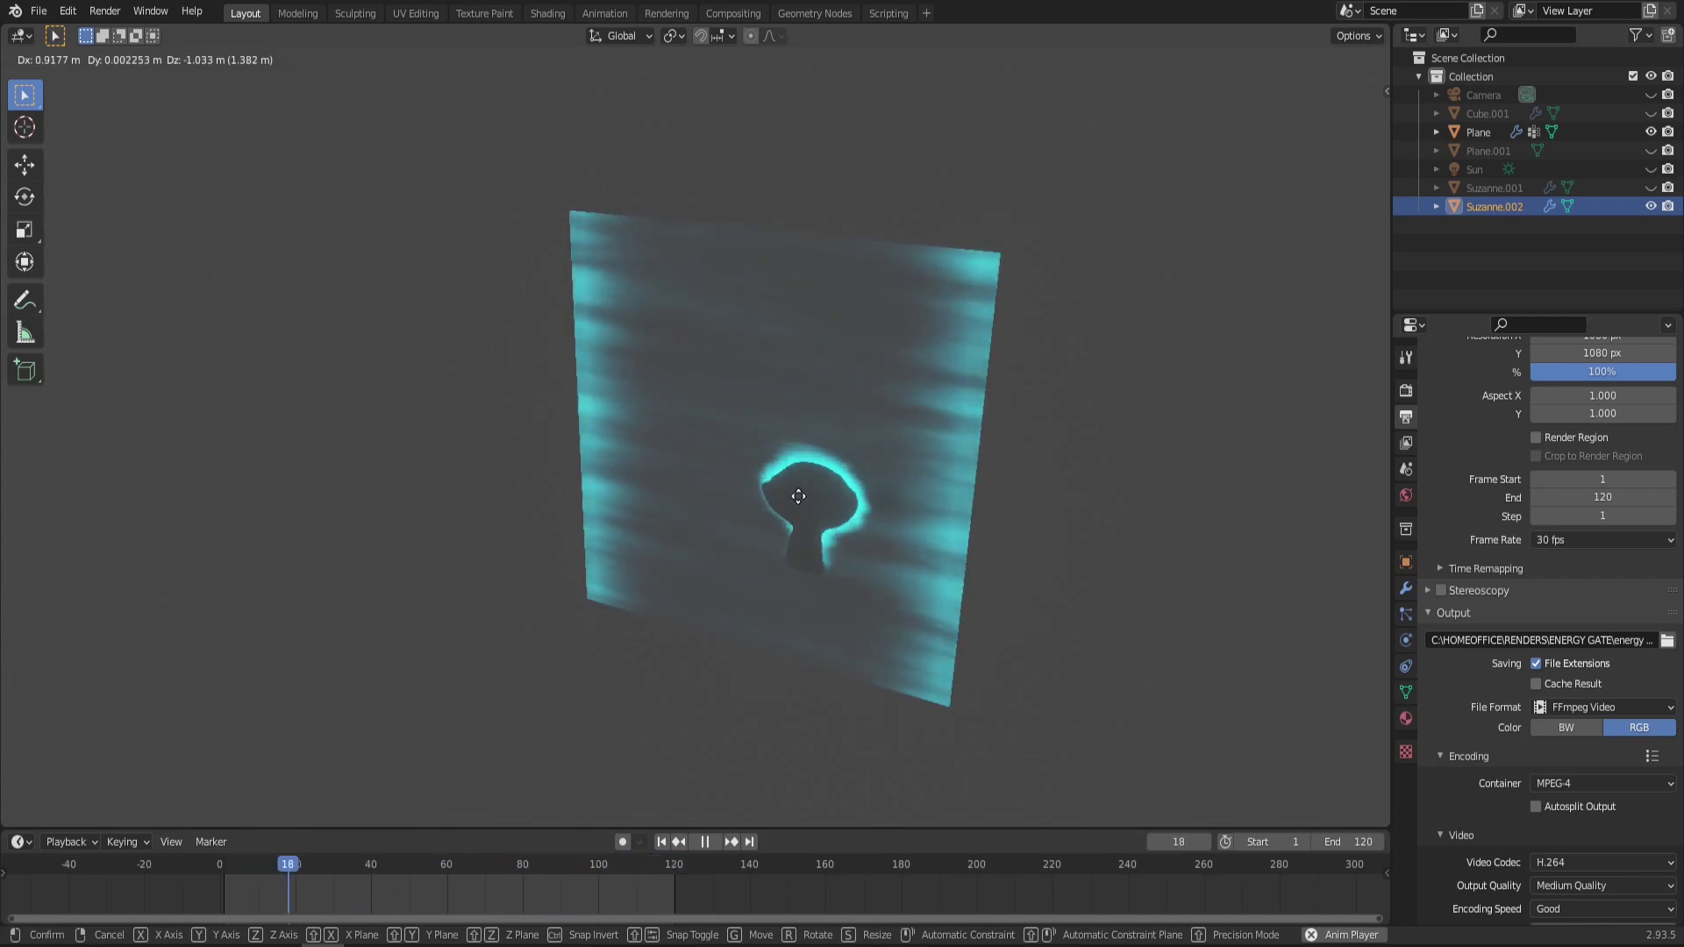
left_click(678, 522)
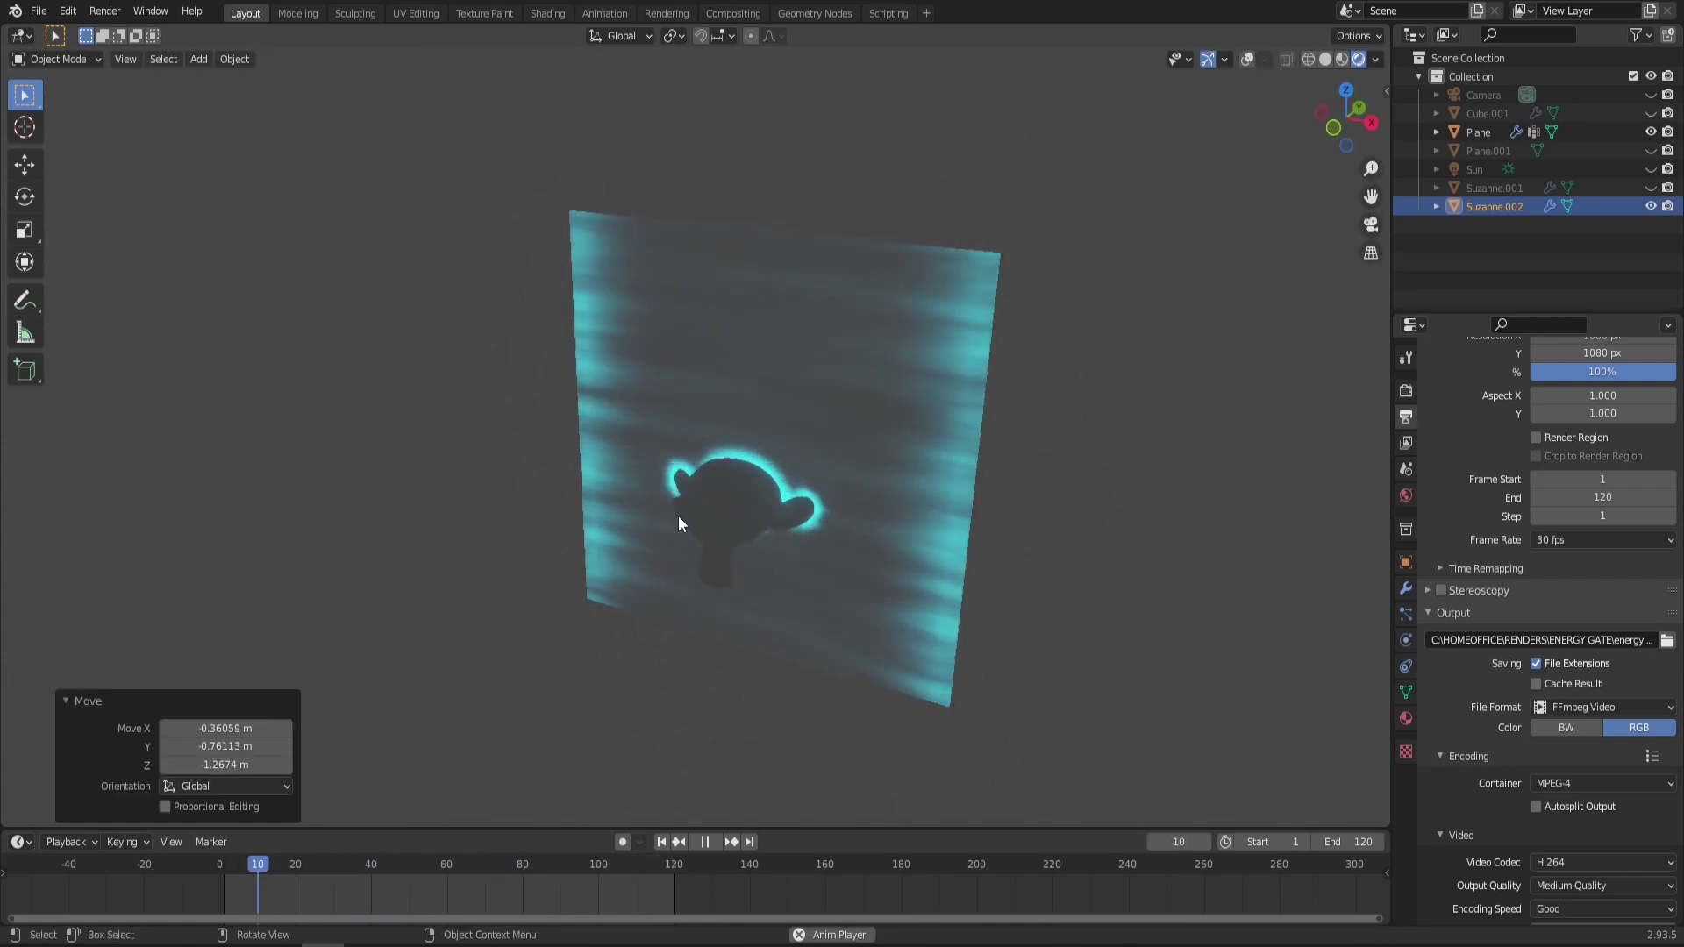
middle_click_drag(678, 515, 730, 497)
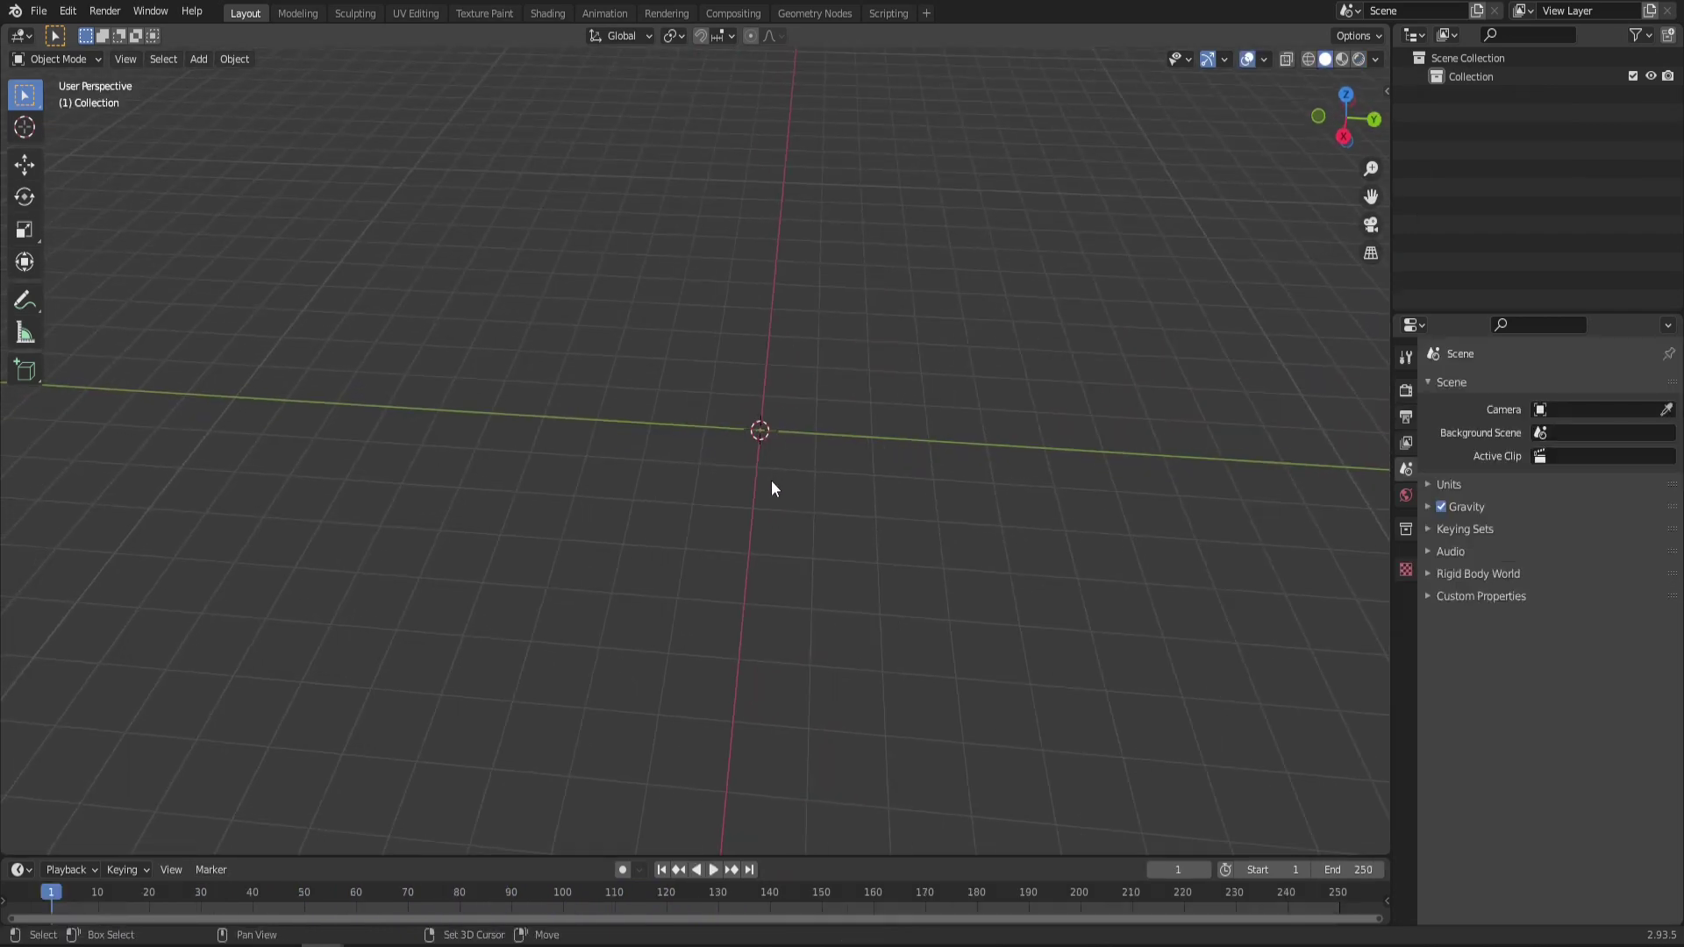
Add a plane mesh at the origin of the empty scene
key("shift+a")
mouse_move(770, 481)
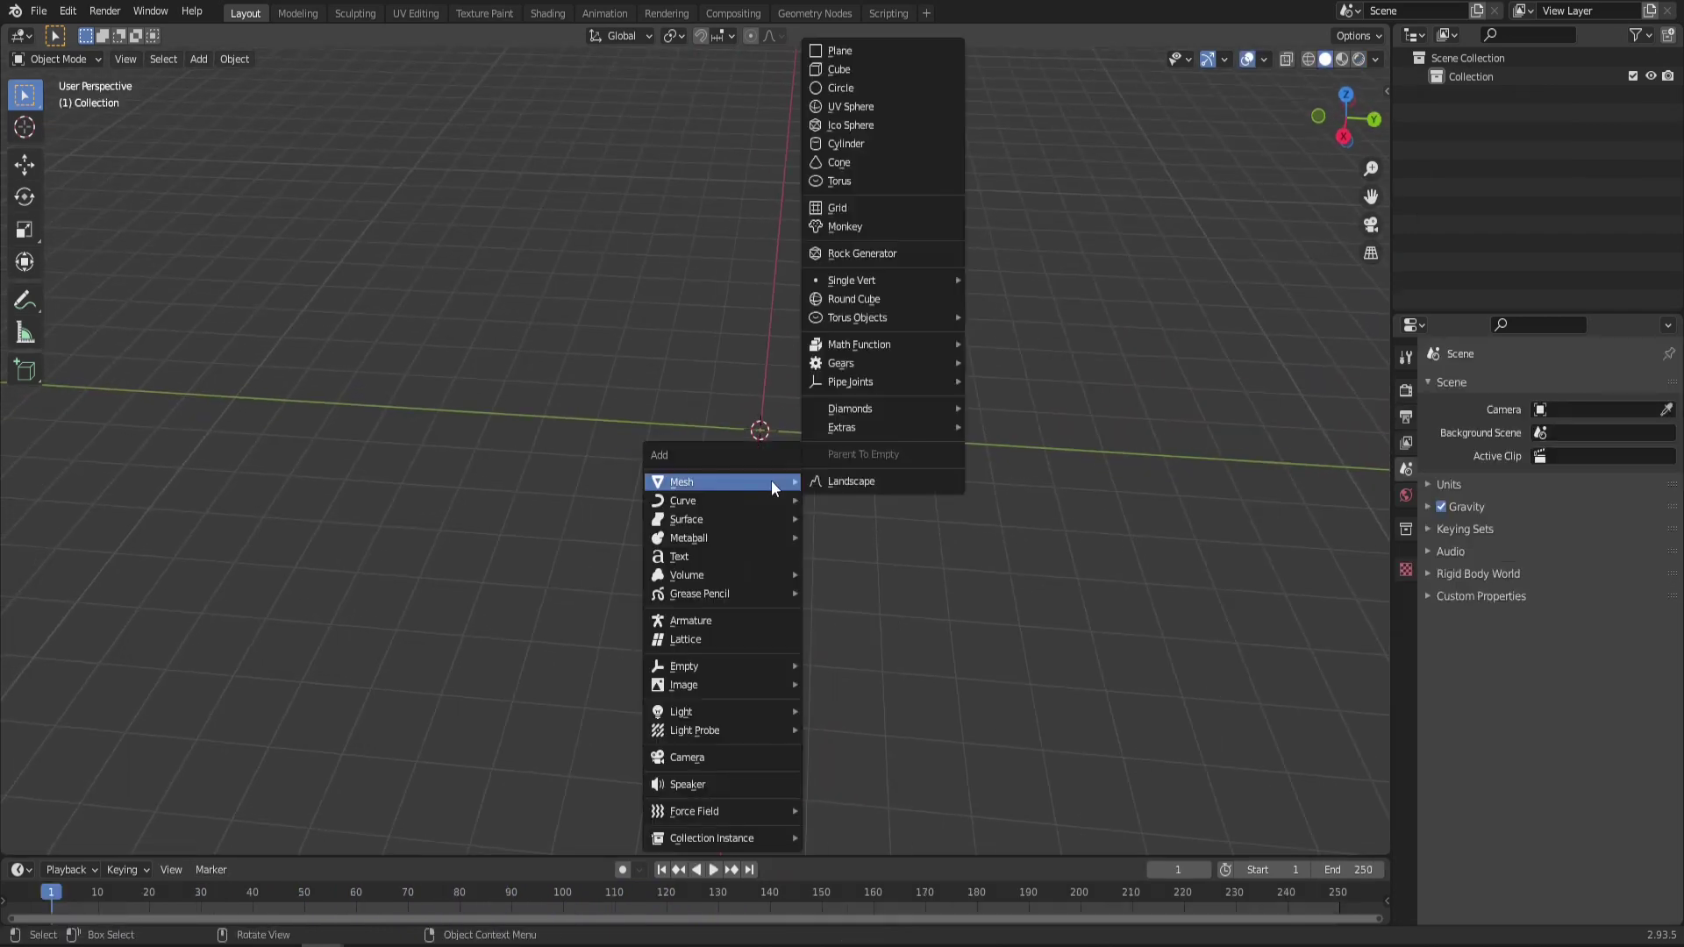
left_click(861, 54)
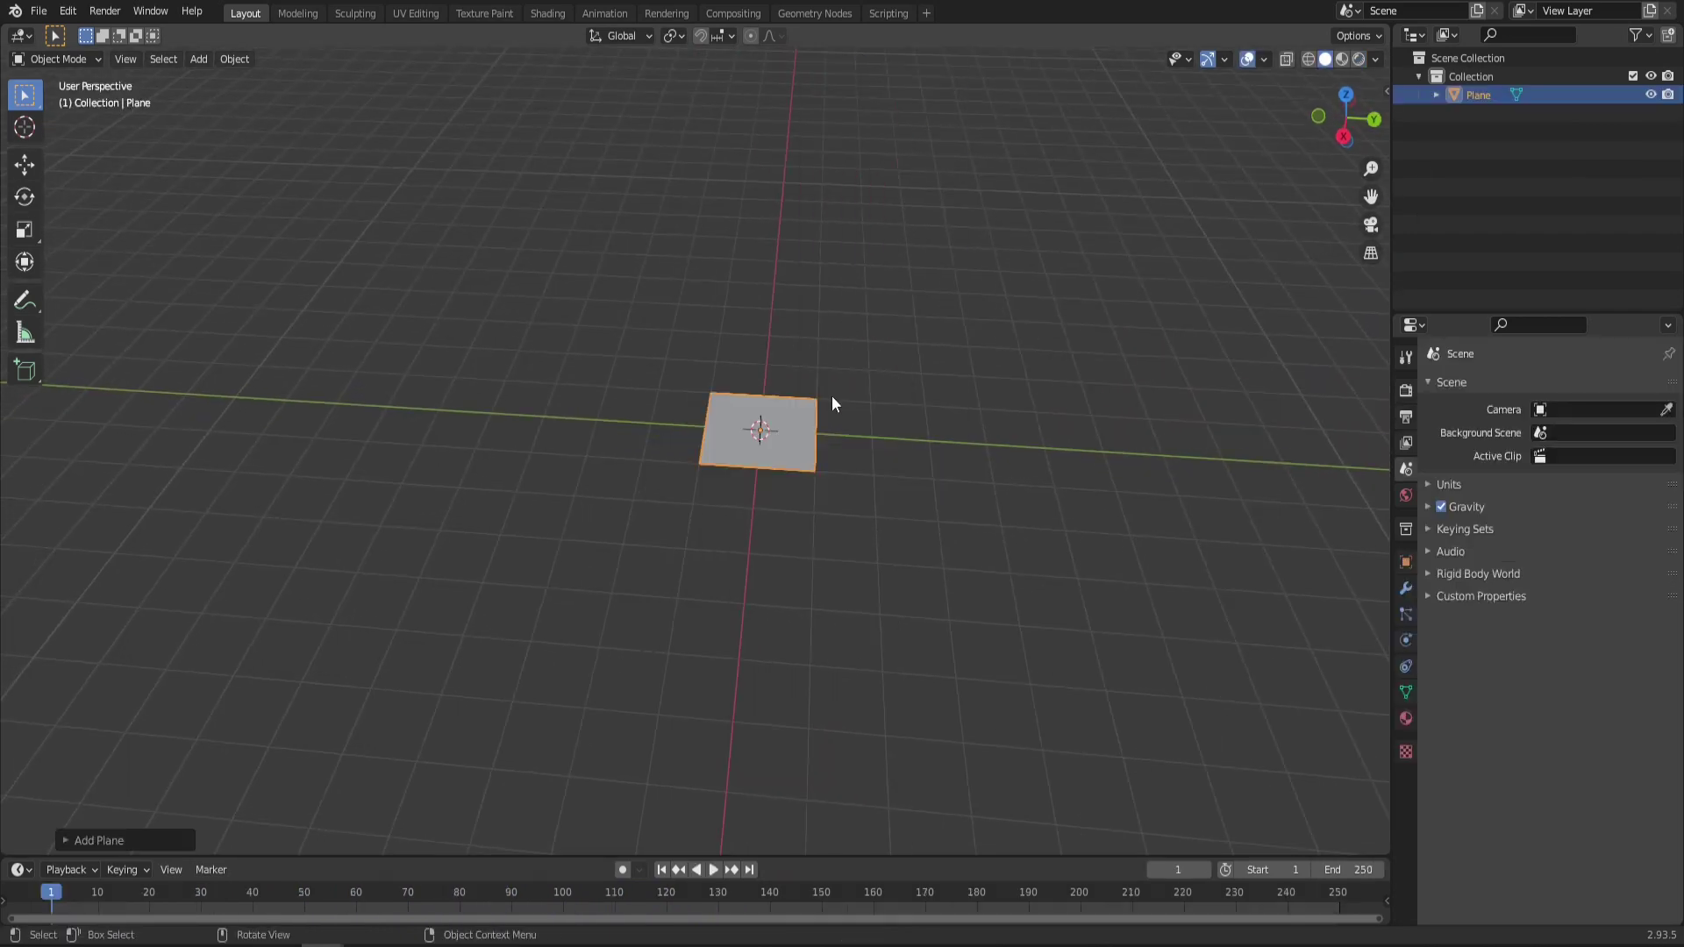
scroll(830, 399, "up", 2)
middle_click_drag(875, 396, 839, 435, "shift")
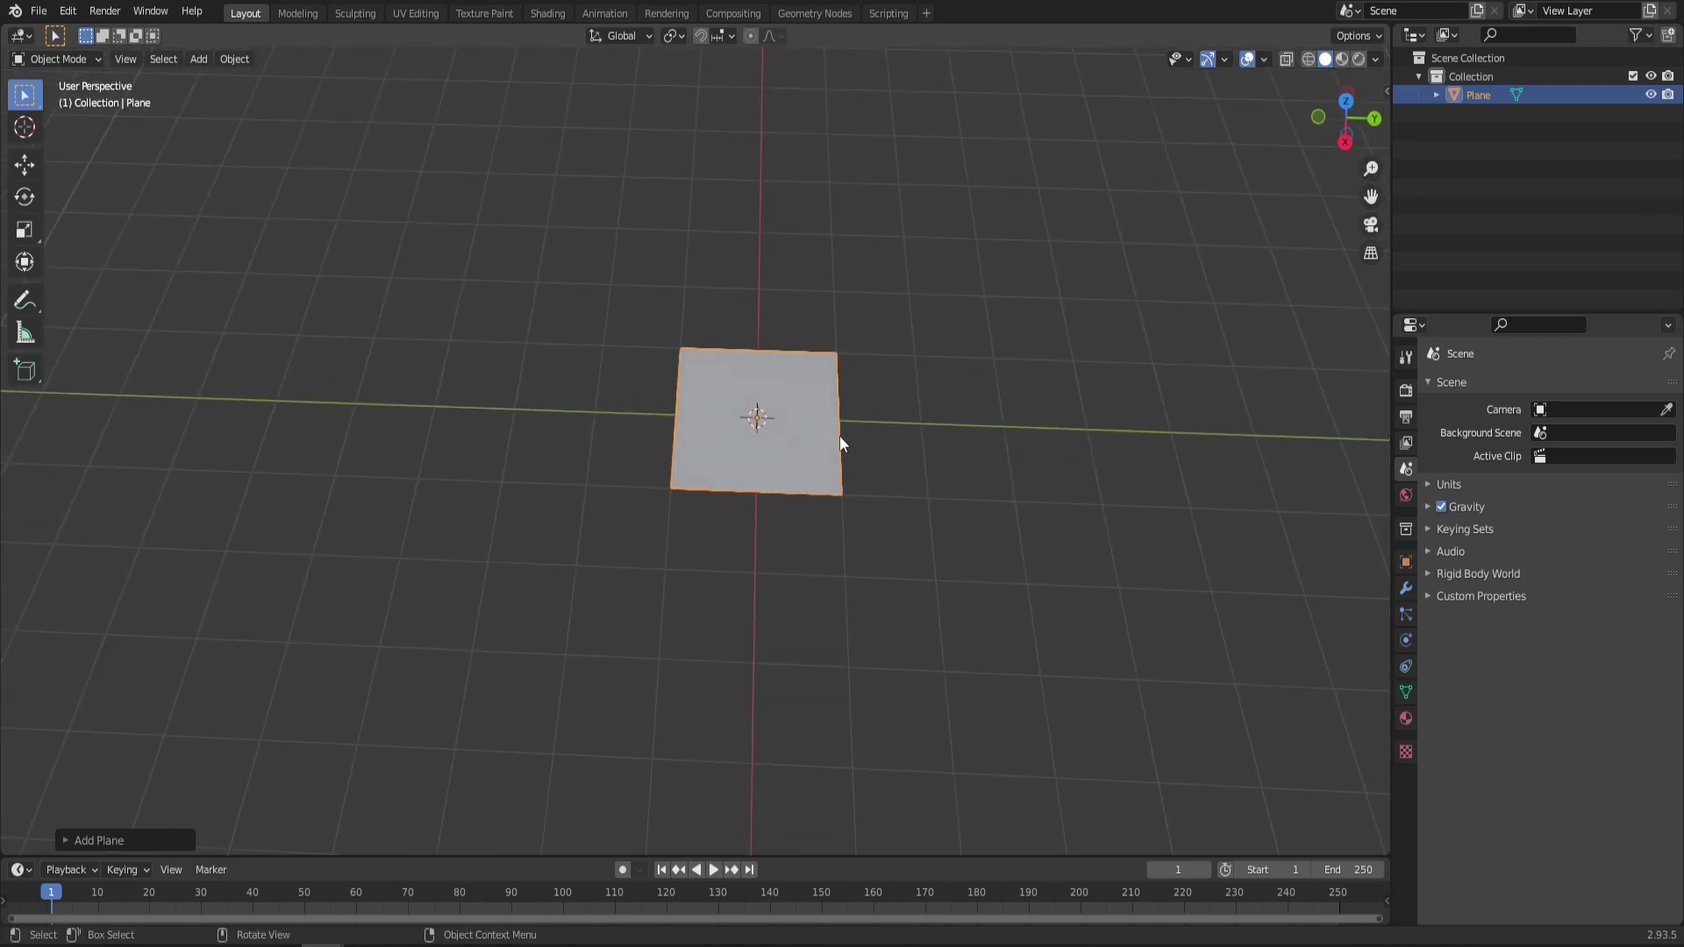
Split the 3D viewport vertically, turn the new area into a Shader Editor and hide its sidebar
left_click_drag(4, 29, 842, 132)
left_click(19, 36)
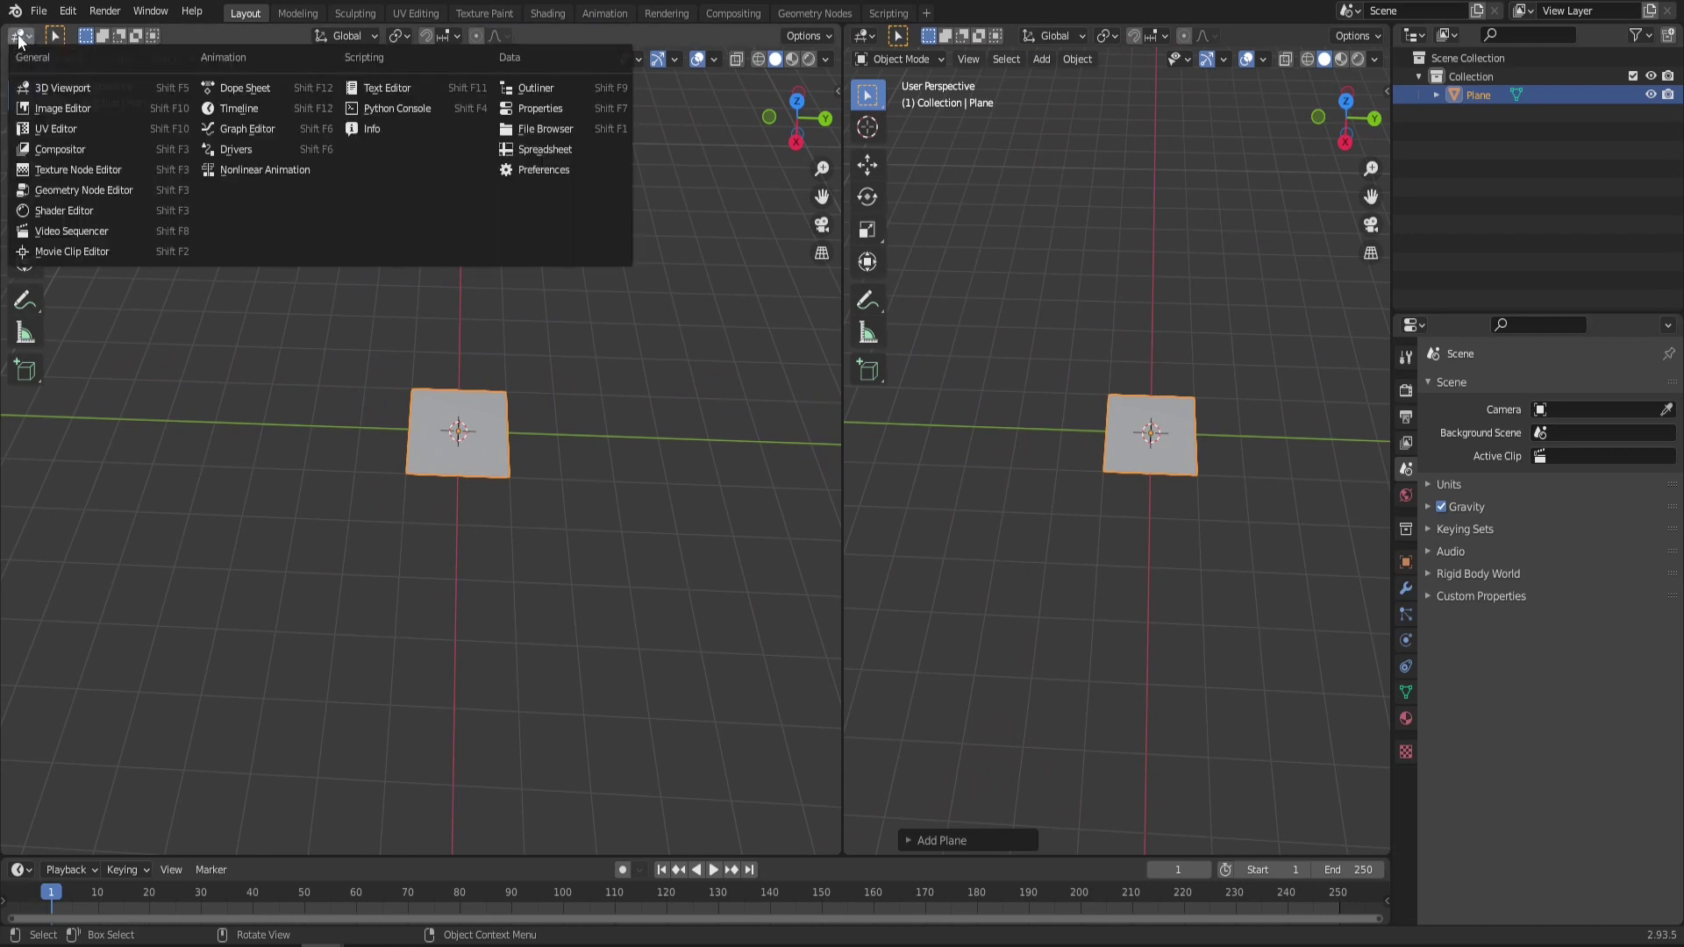
left_click(61, 211)
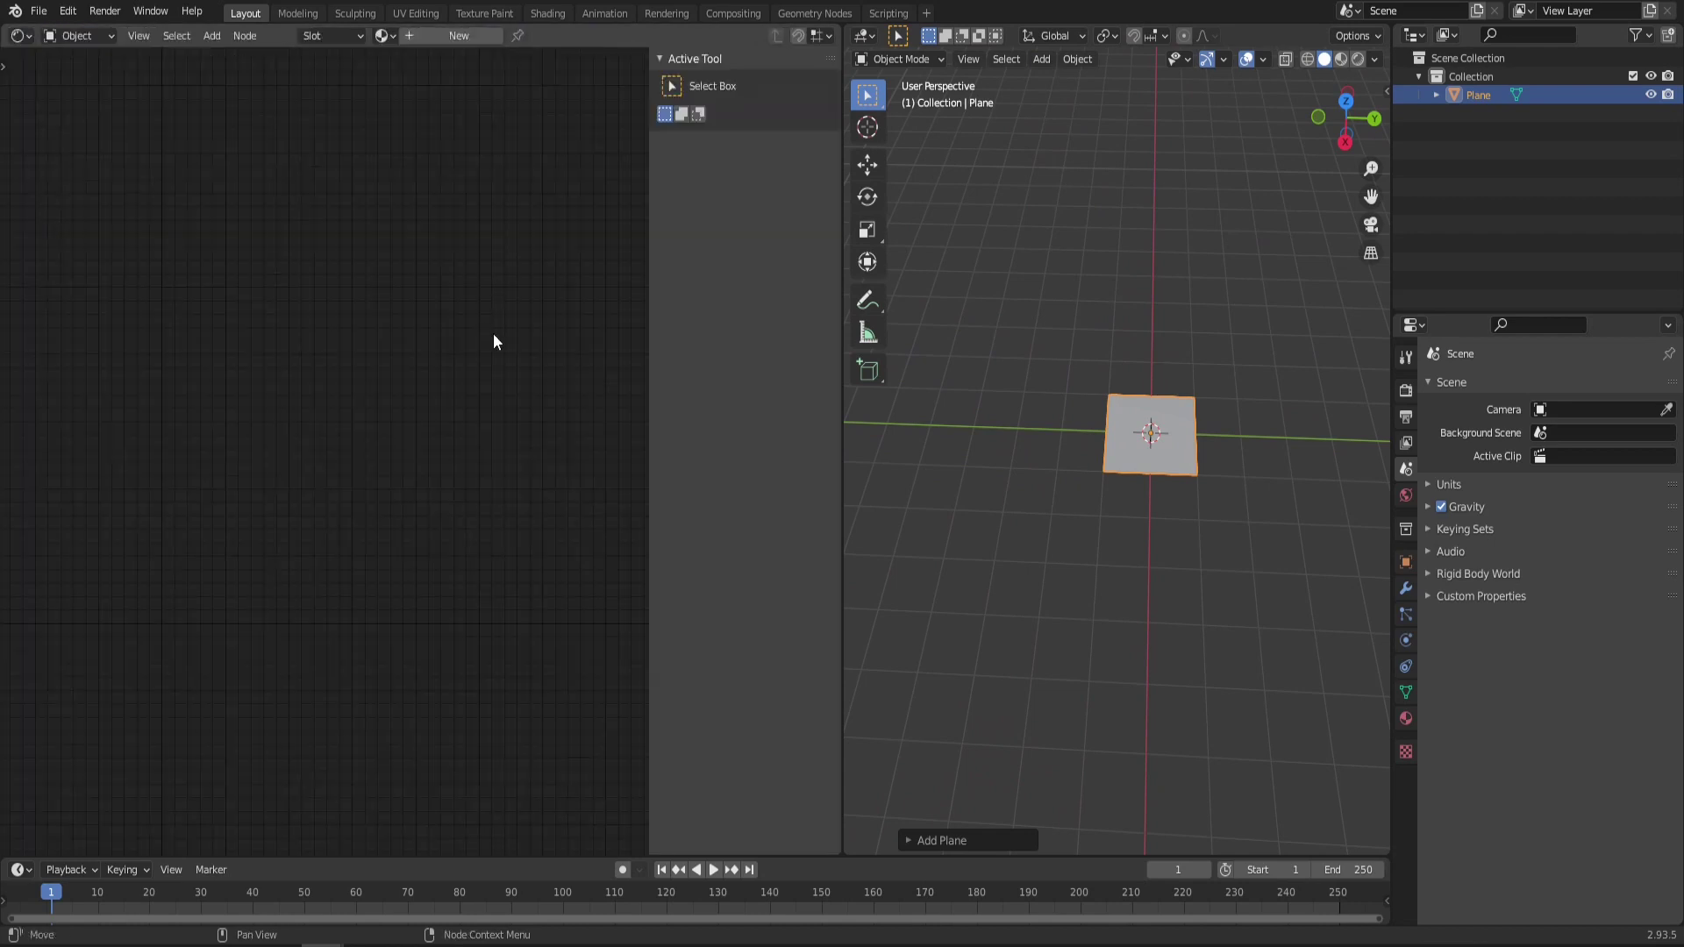
key("n")
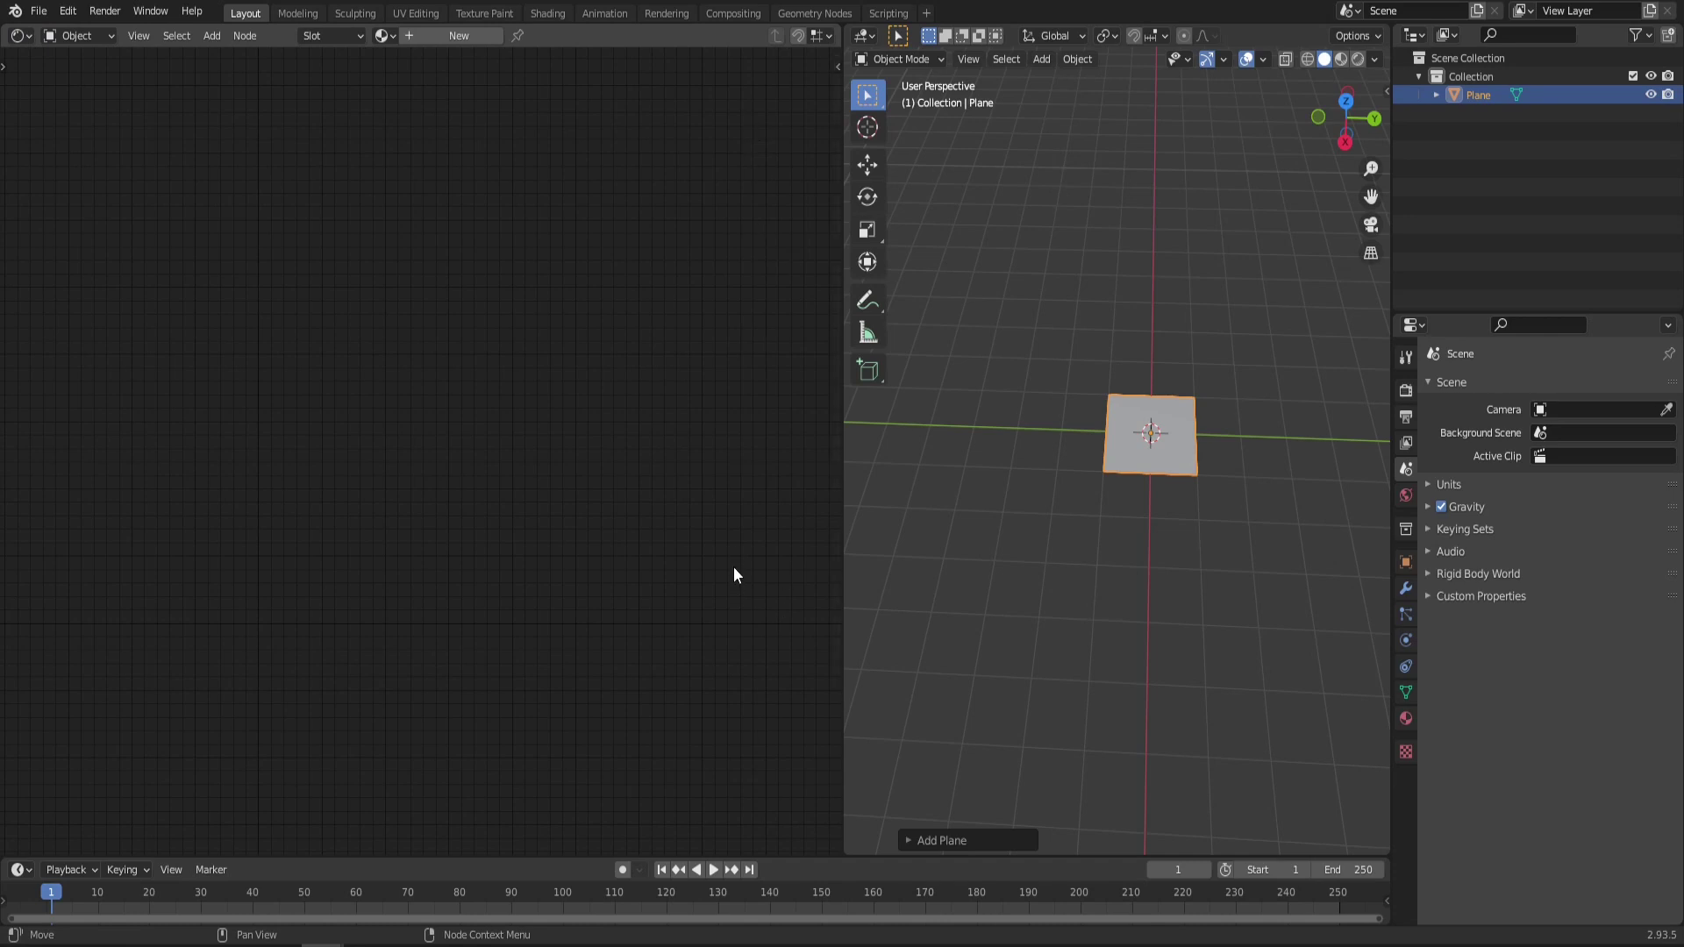
Create a material named SUBSCRIBE for the plane and delete its Principled BSDF node
left_click(465, 37)
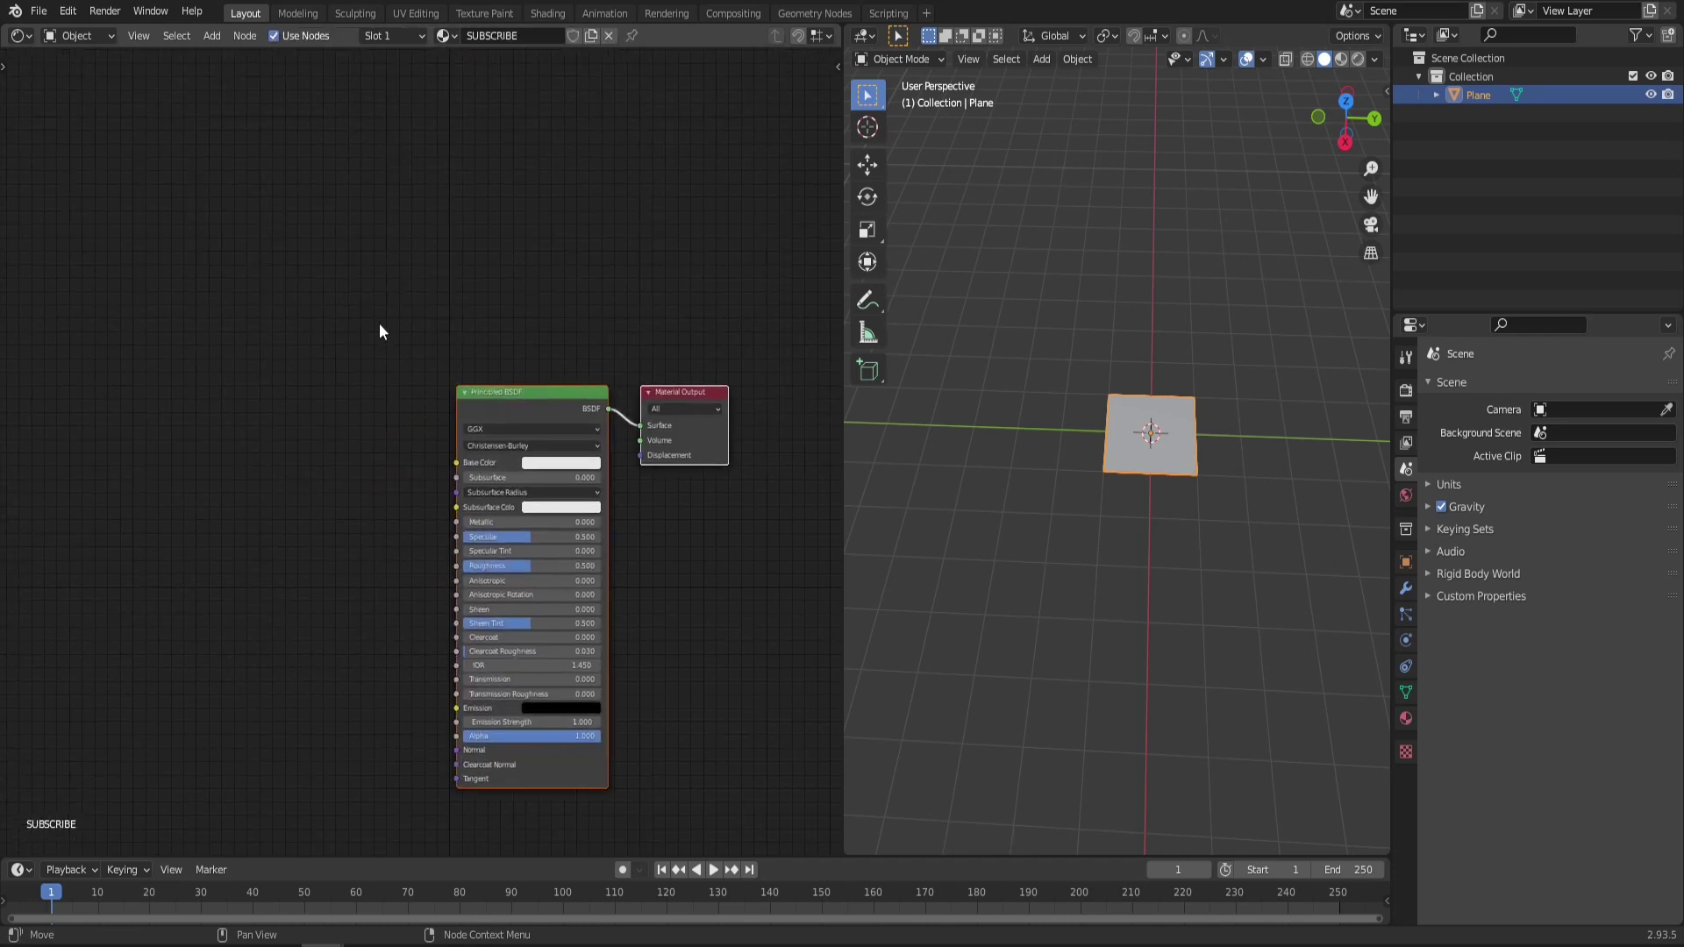
left_click_drag(379, 323, 535, 573)
scroll(535, 408, "up", 2)
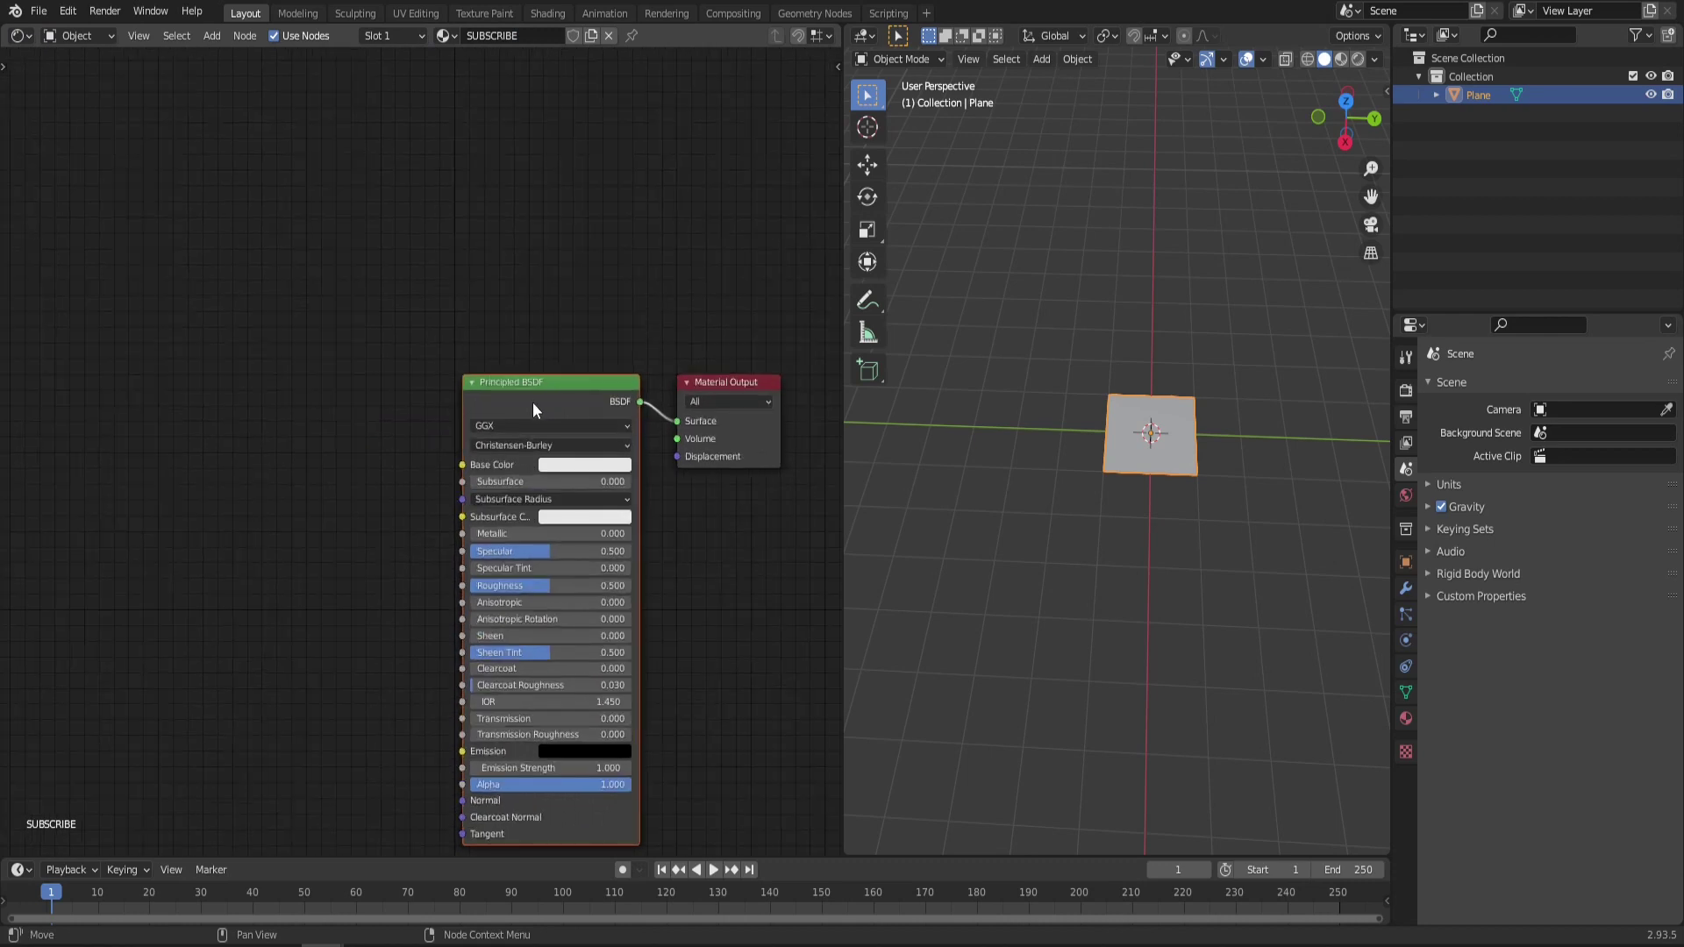
key("x")
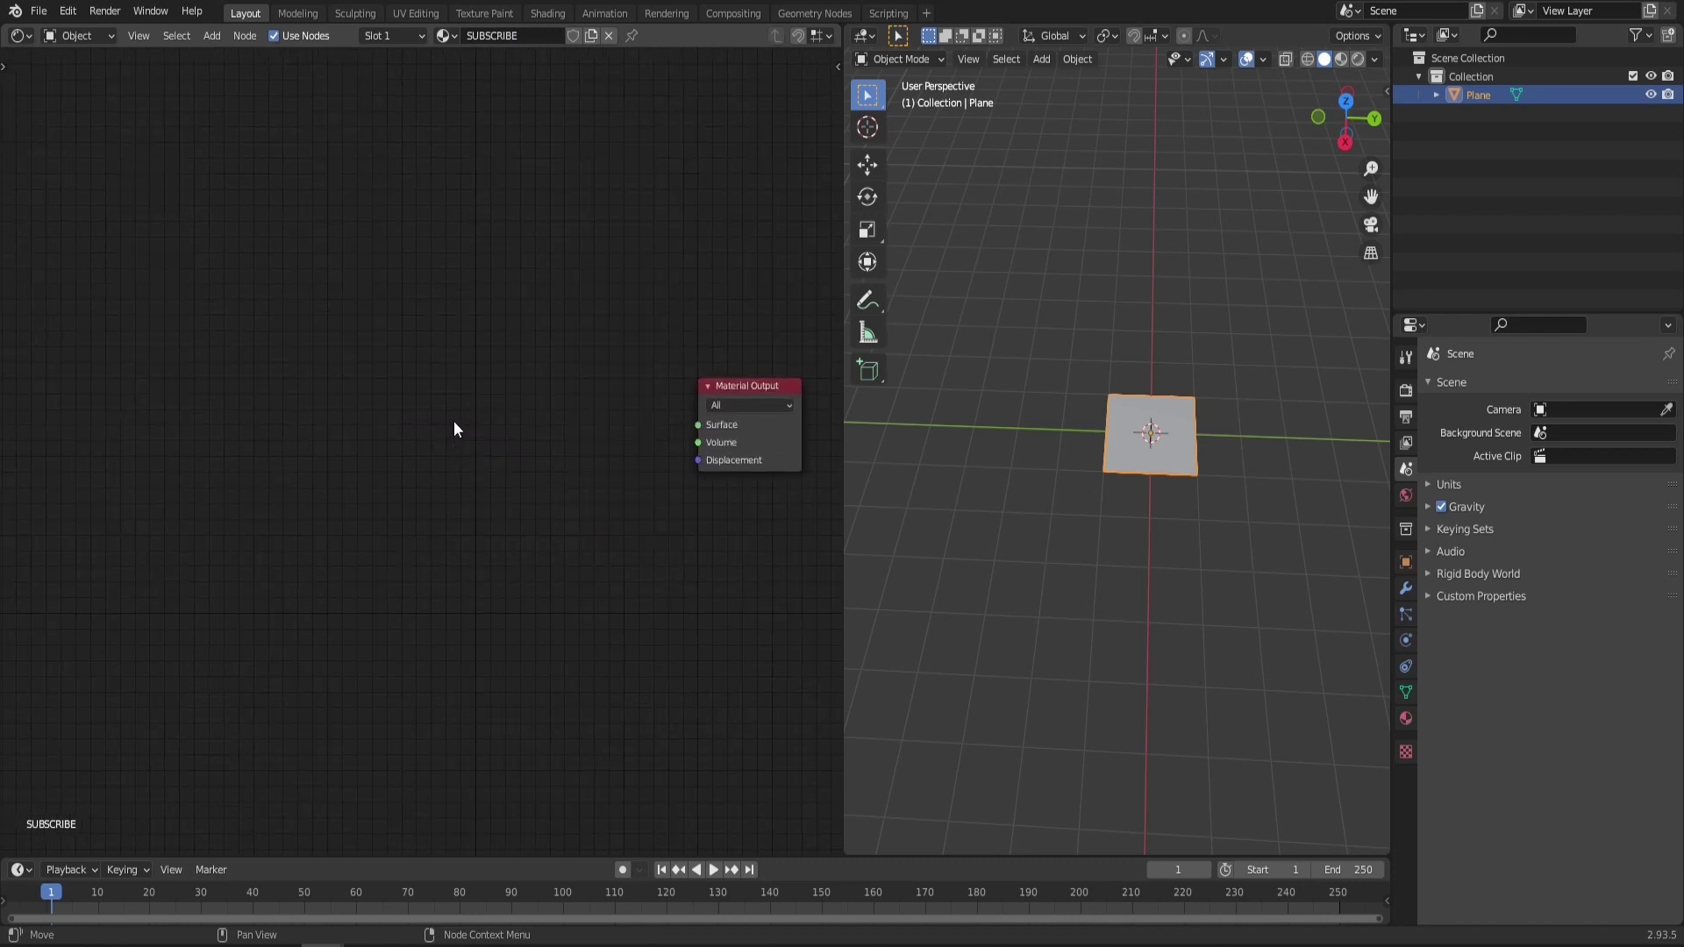
Add an Emission shader node and place a Transparent BSDF node above it
key("F3")
type("EMISS")
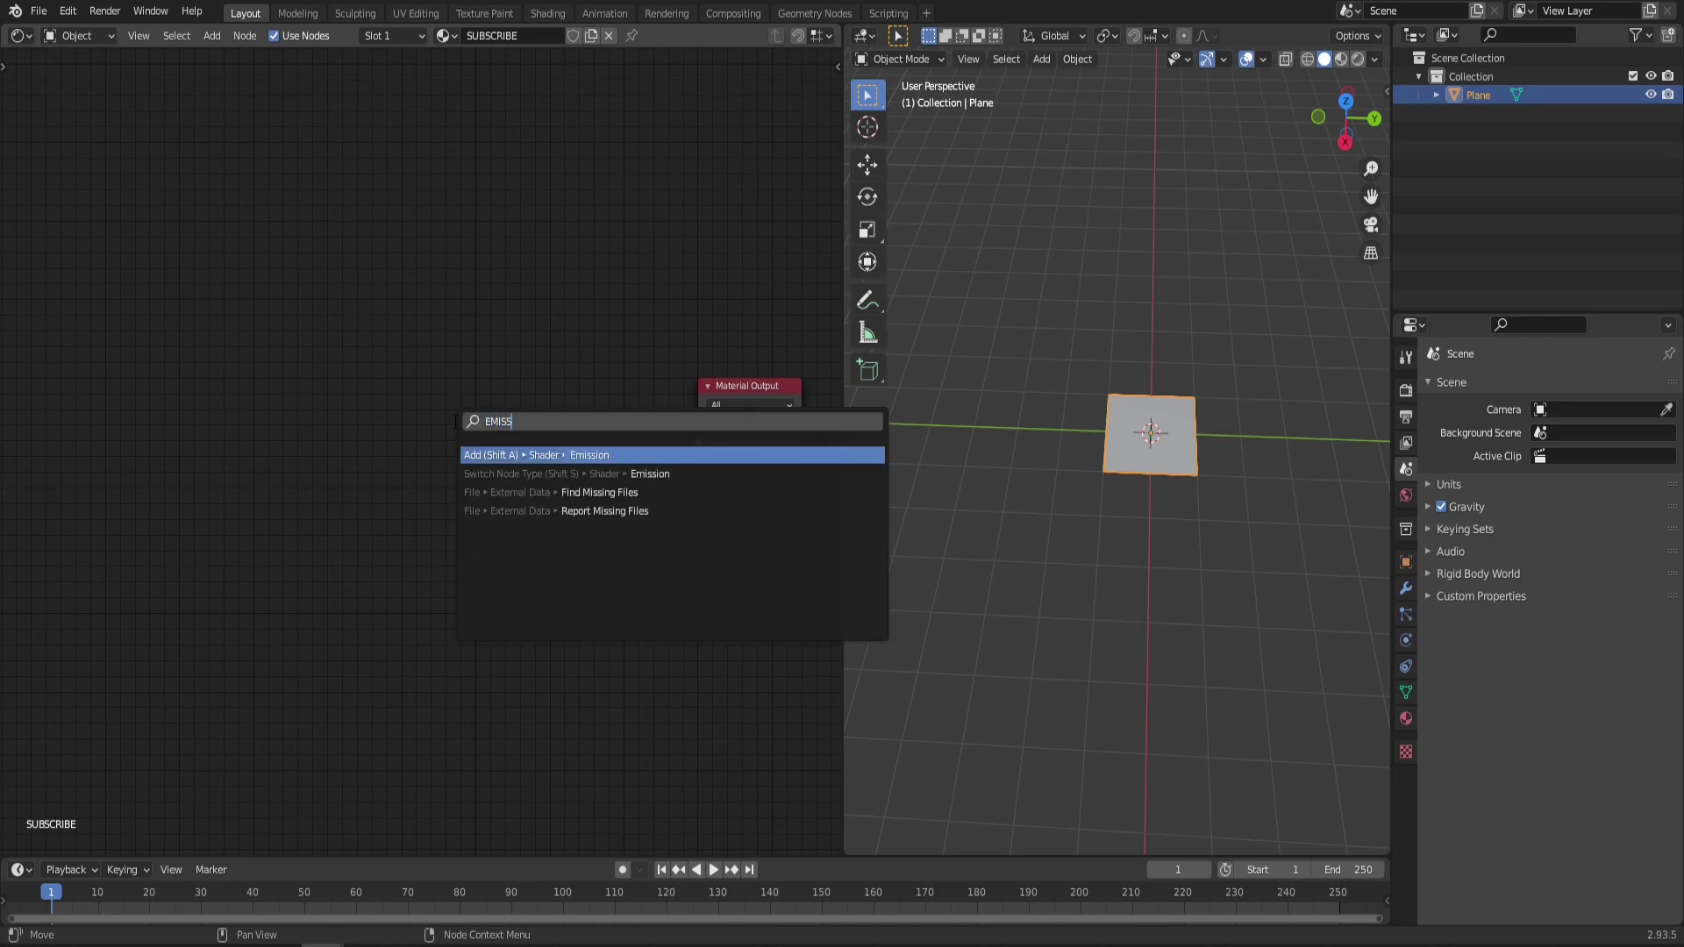
key("Return")
left_click(409, 435)
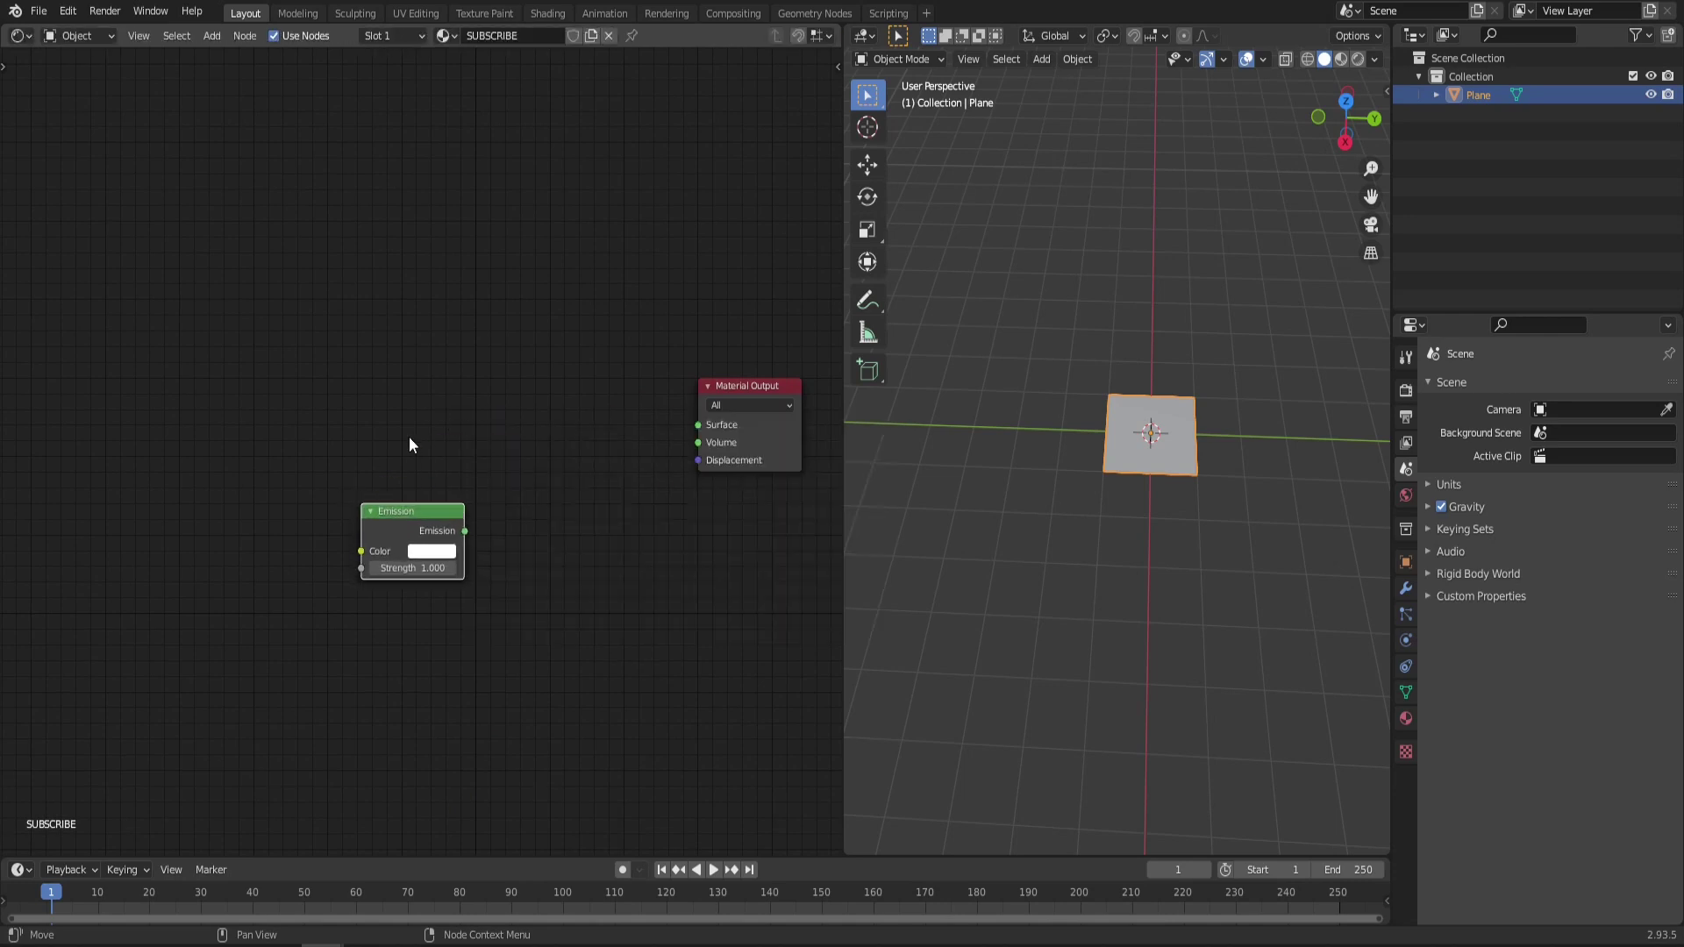
key("F3")
type("transpar")
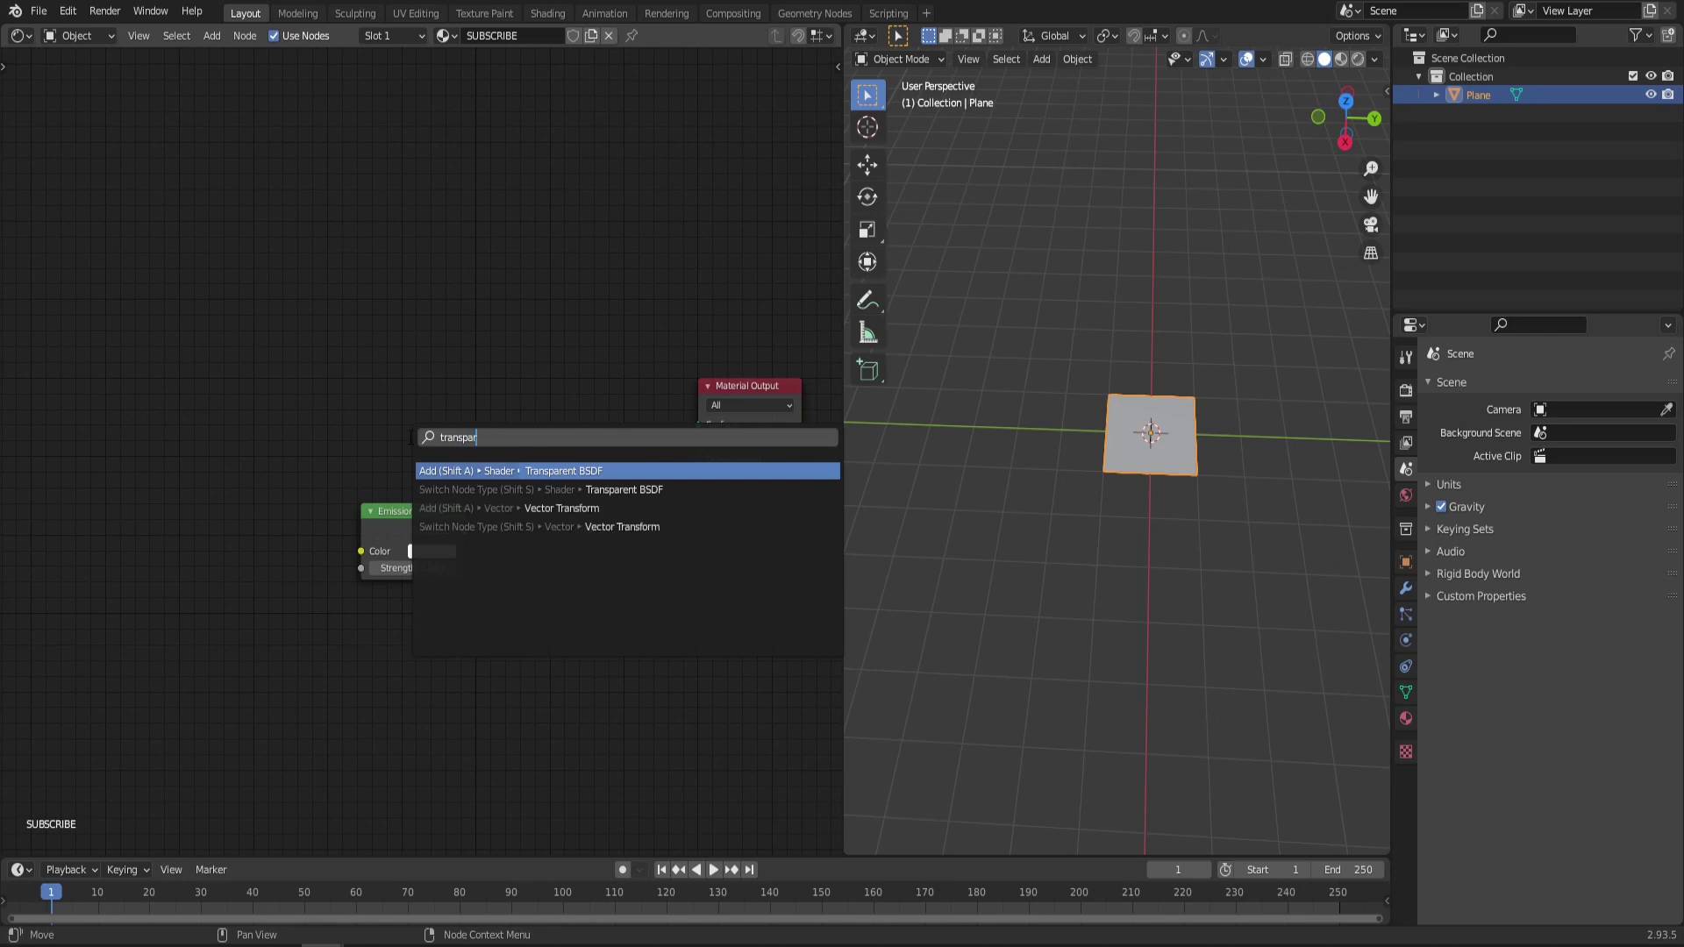
key("Return")
left_click(383, 413)
Add a Mix Shader, connecting Transparent BSDF to its first shader input and Emission to its second
key("F3")
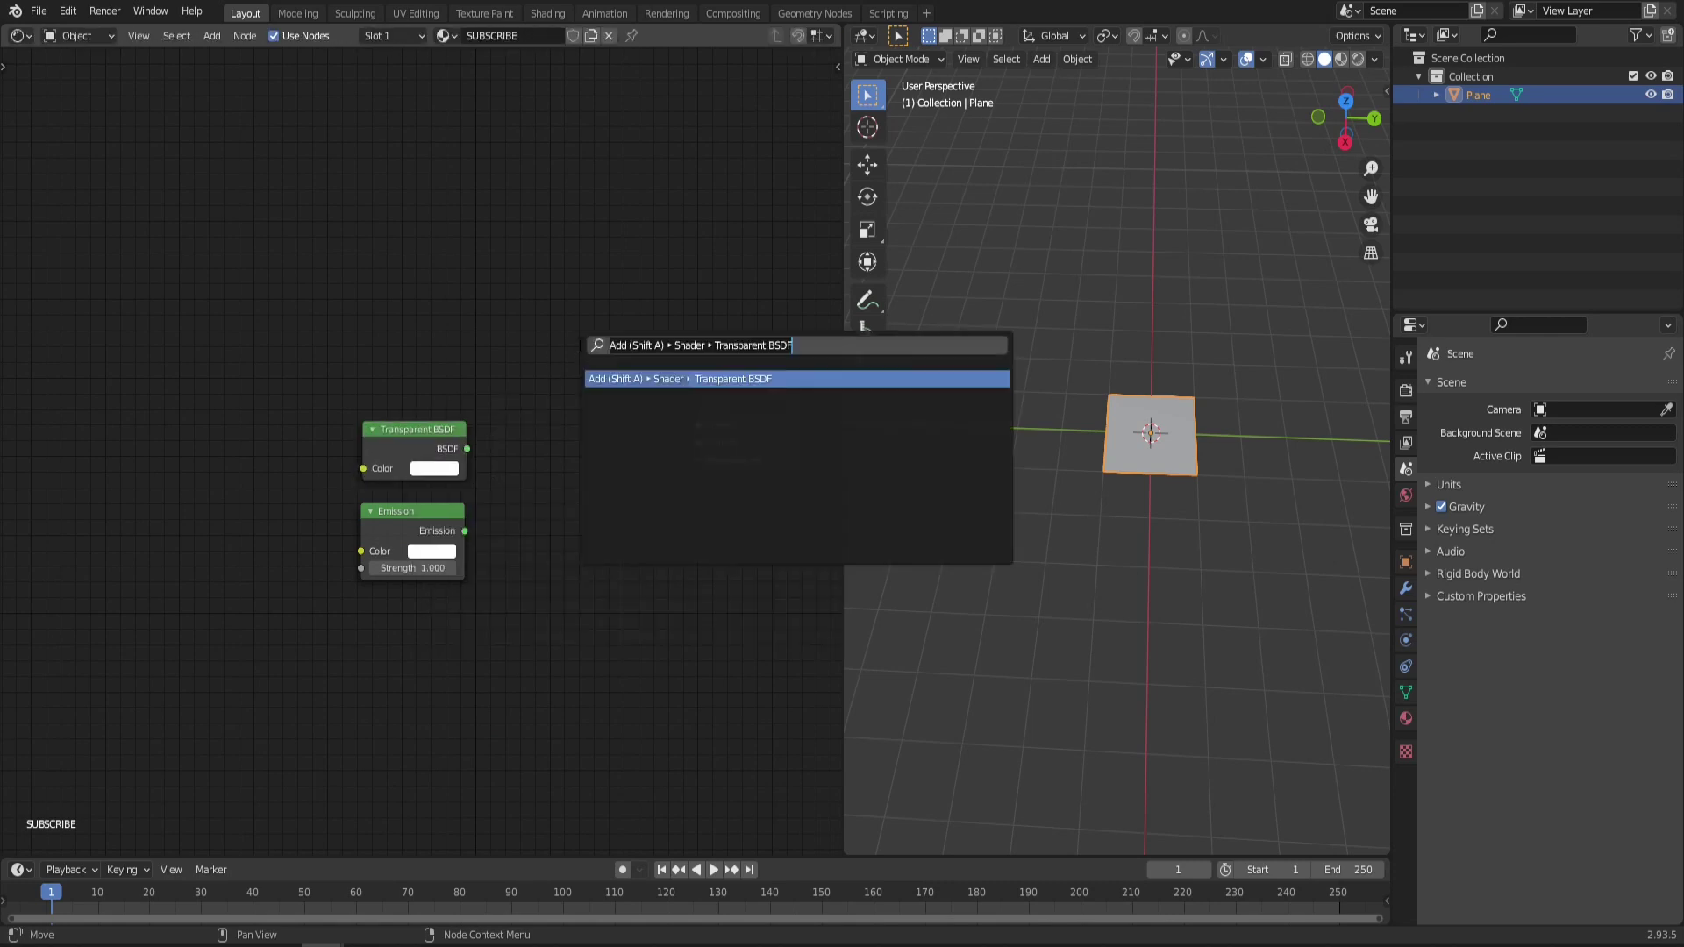
type("mix shad")
key("Return")
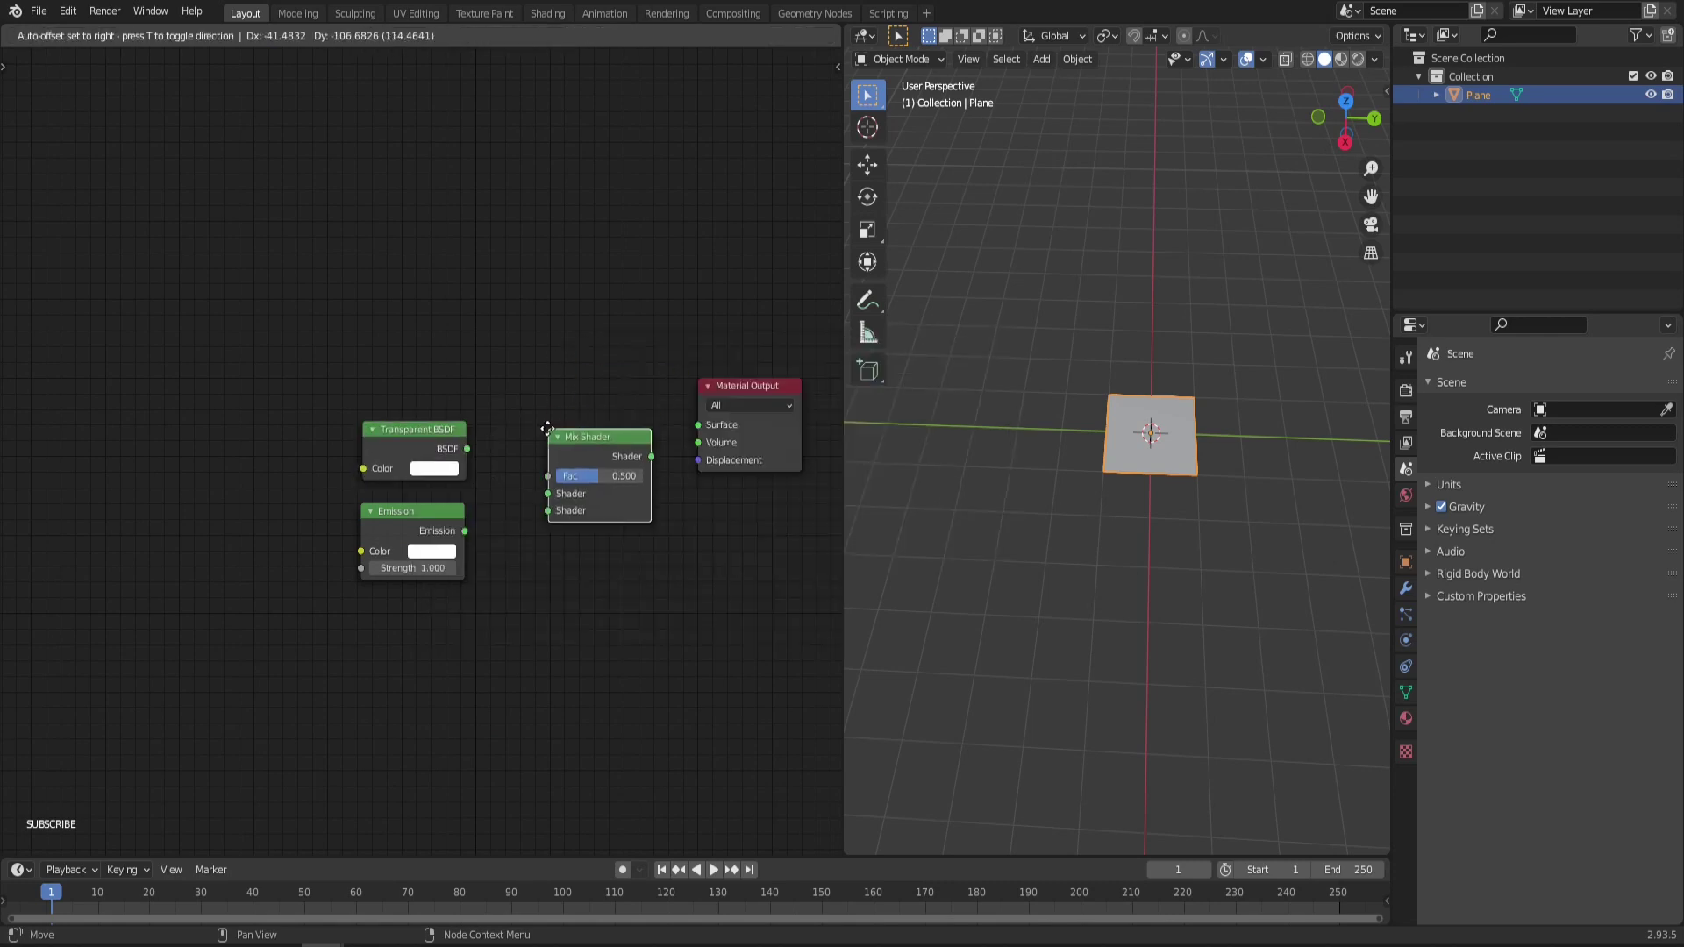
left_click(508, 458)
scroll(469, 526, "up", 2)
left_click_drag(476, 551, 536, 562)
left_click_drag(479, 447, 535, 541)
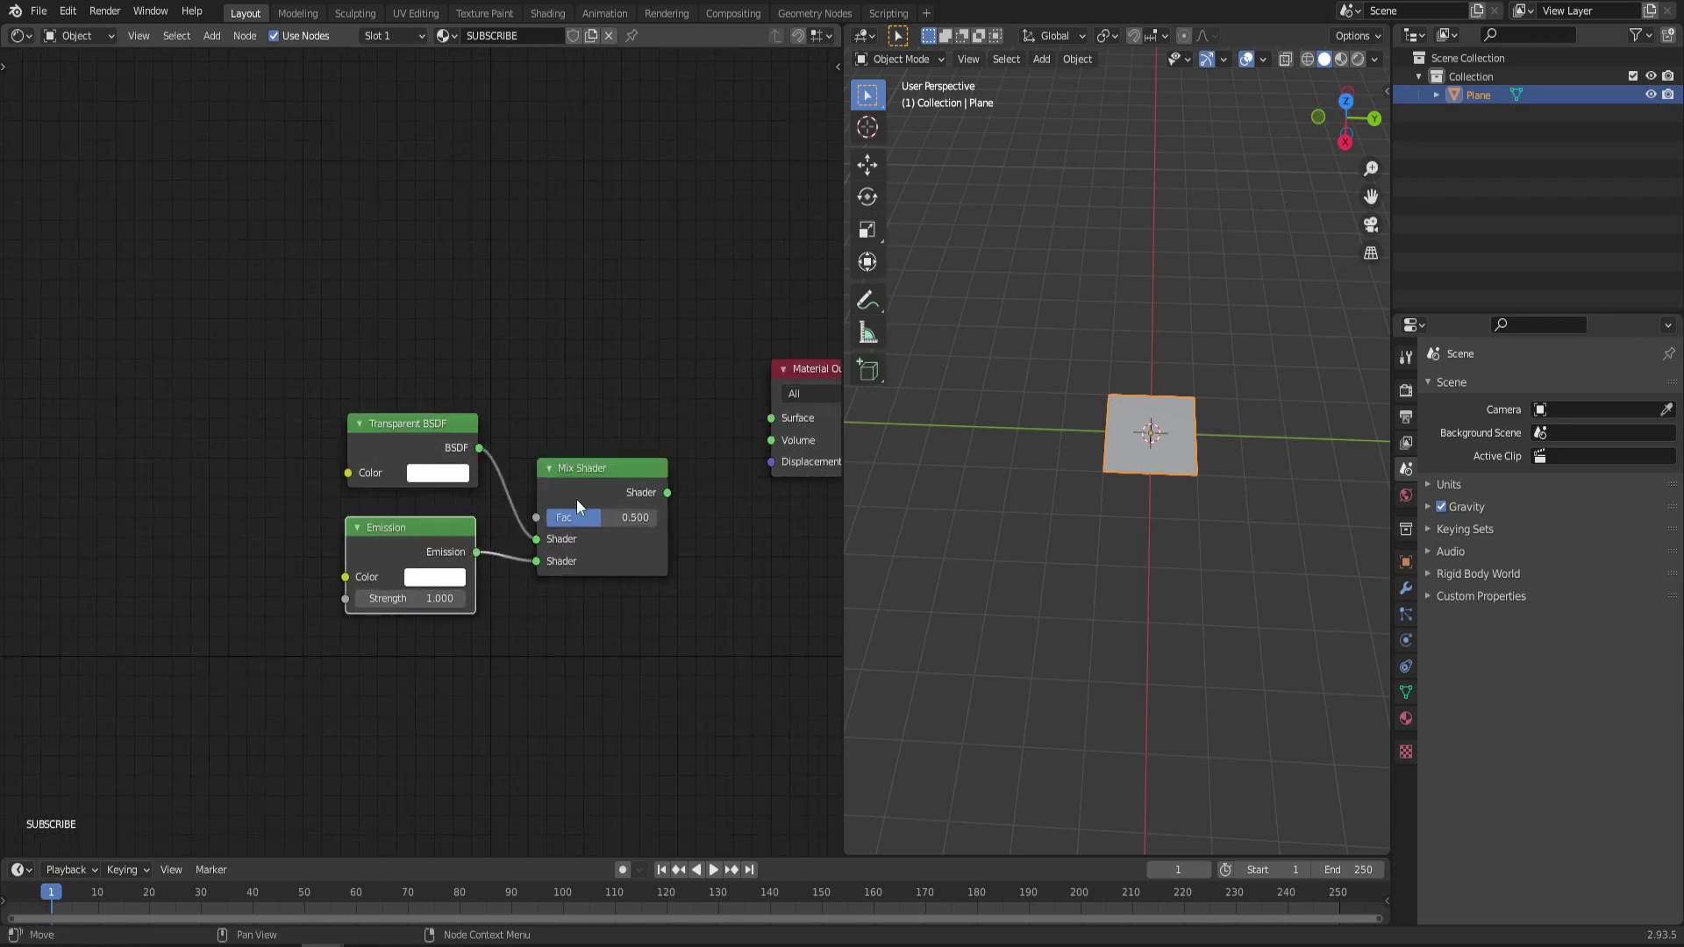
left_click_drag(600, 485, 582, 383)
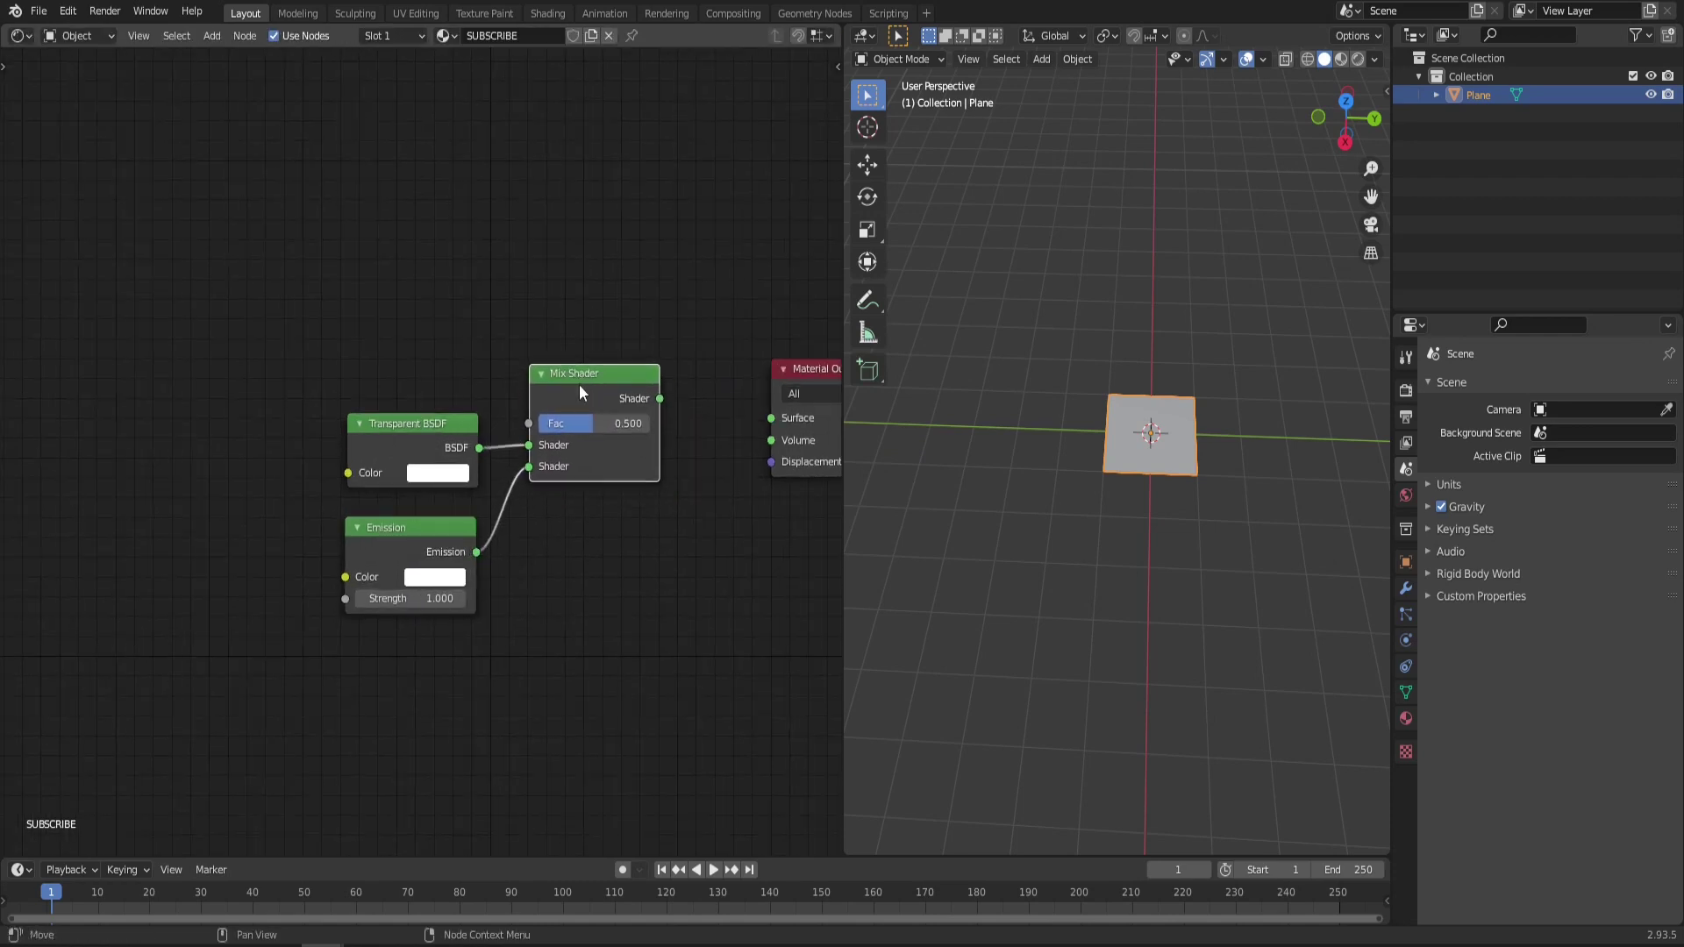
Add a Noise Texture node in the empty space before the shader nodes
scroll(379, 345, "down", 2)
middle_click_drag(288, 332, 316, 354)
scroll(317, 368, "up", 1)
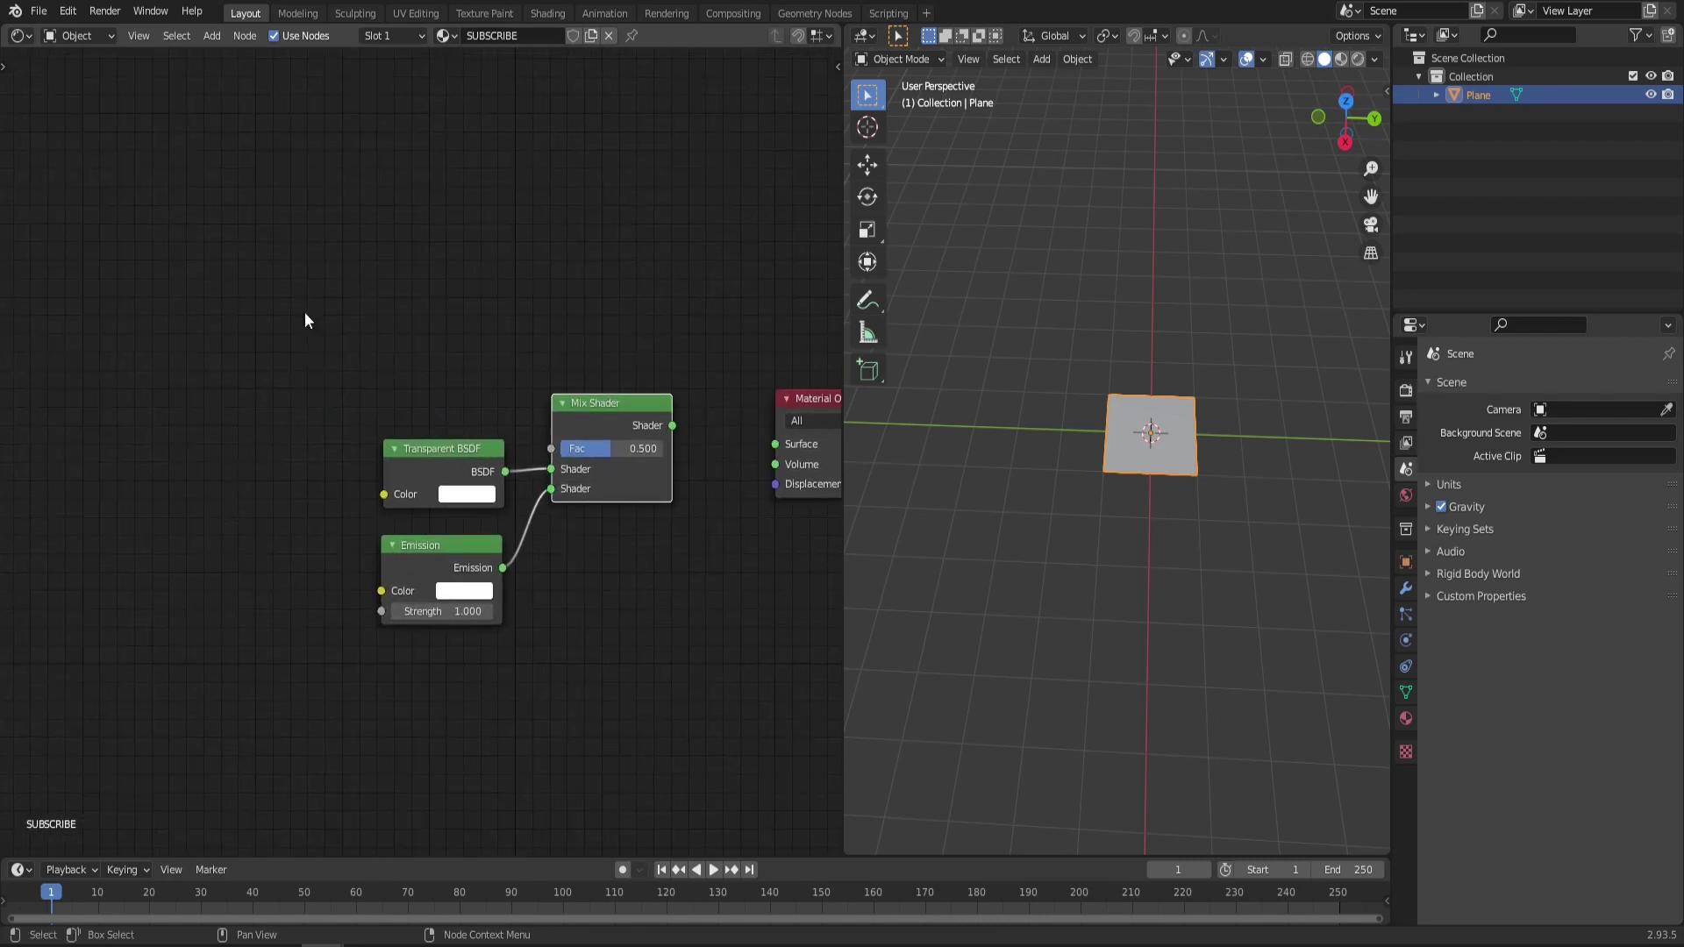
middle_click_drag(266, 410, 369, 453)
left_click(262, 356)
key("F3")
type("noise")
key("Down")
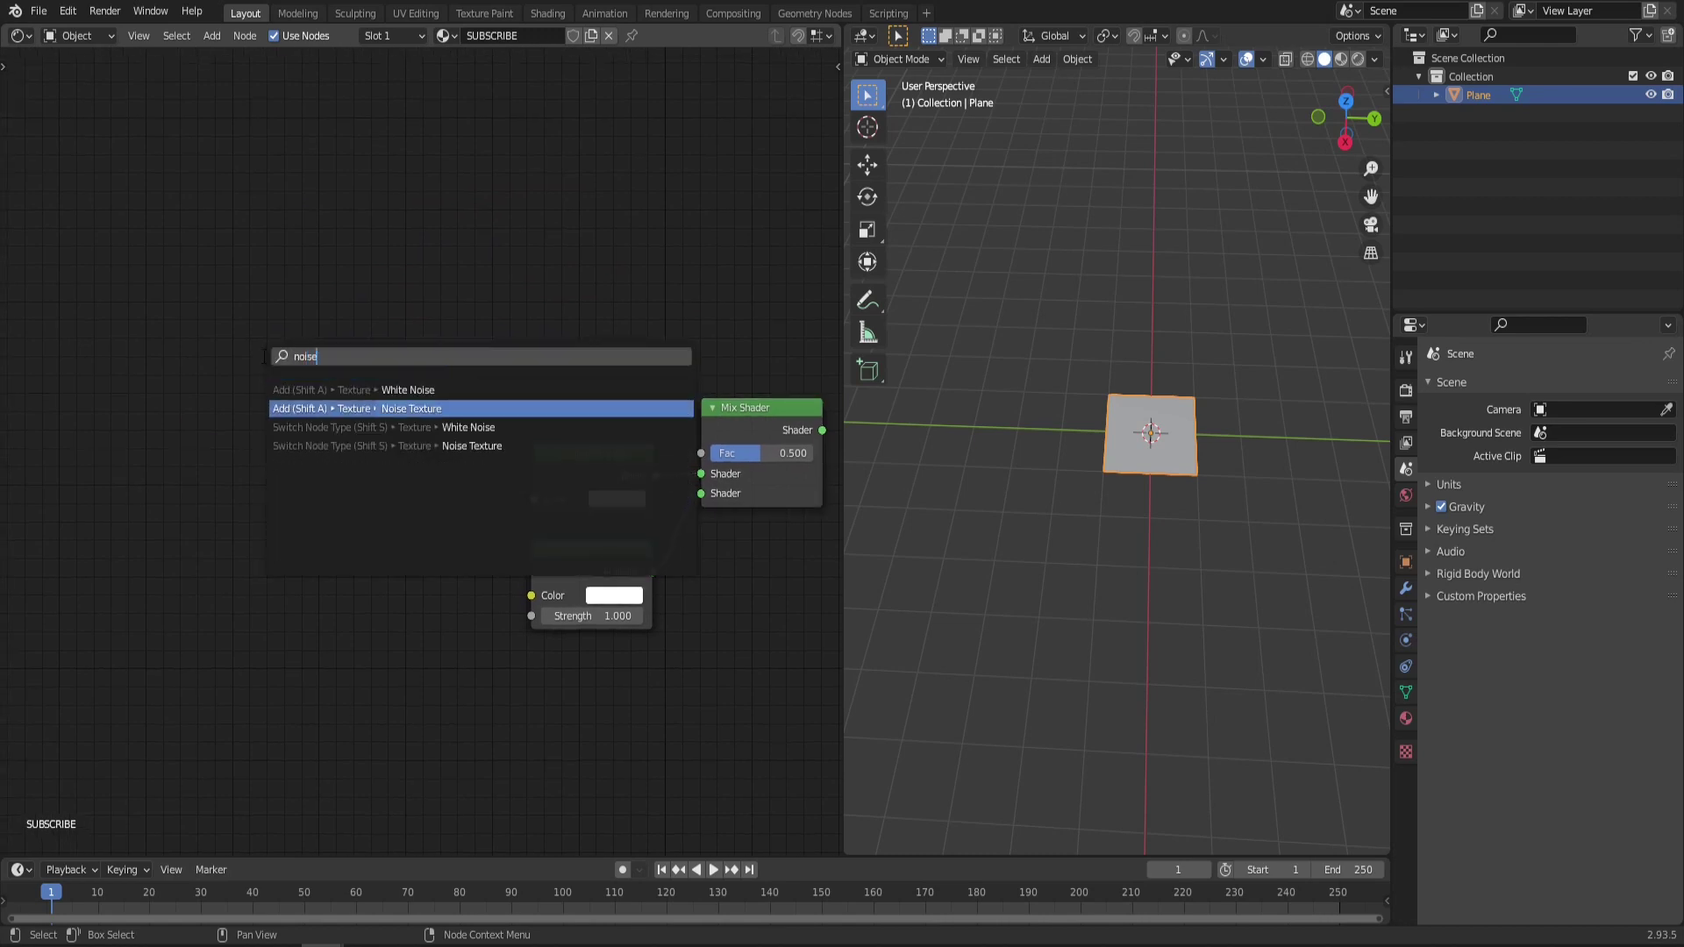
key("Return")
left_click(145, 379)
middle_click_drag(378, 319, 579, 355)
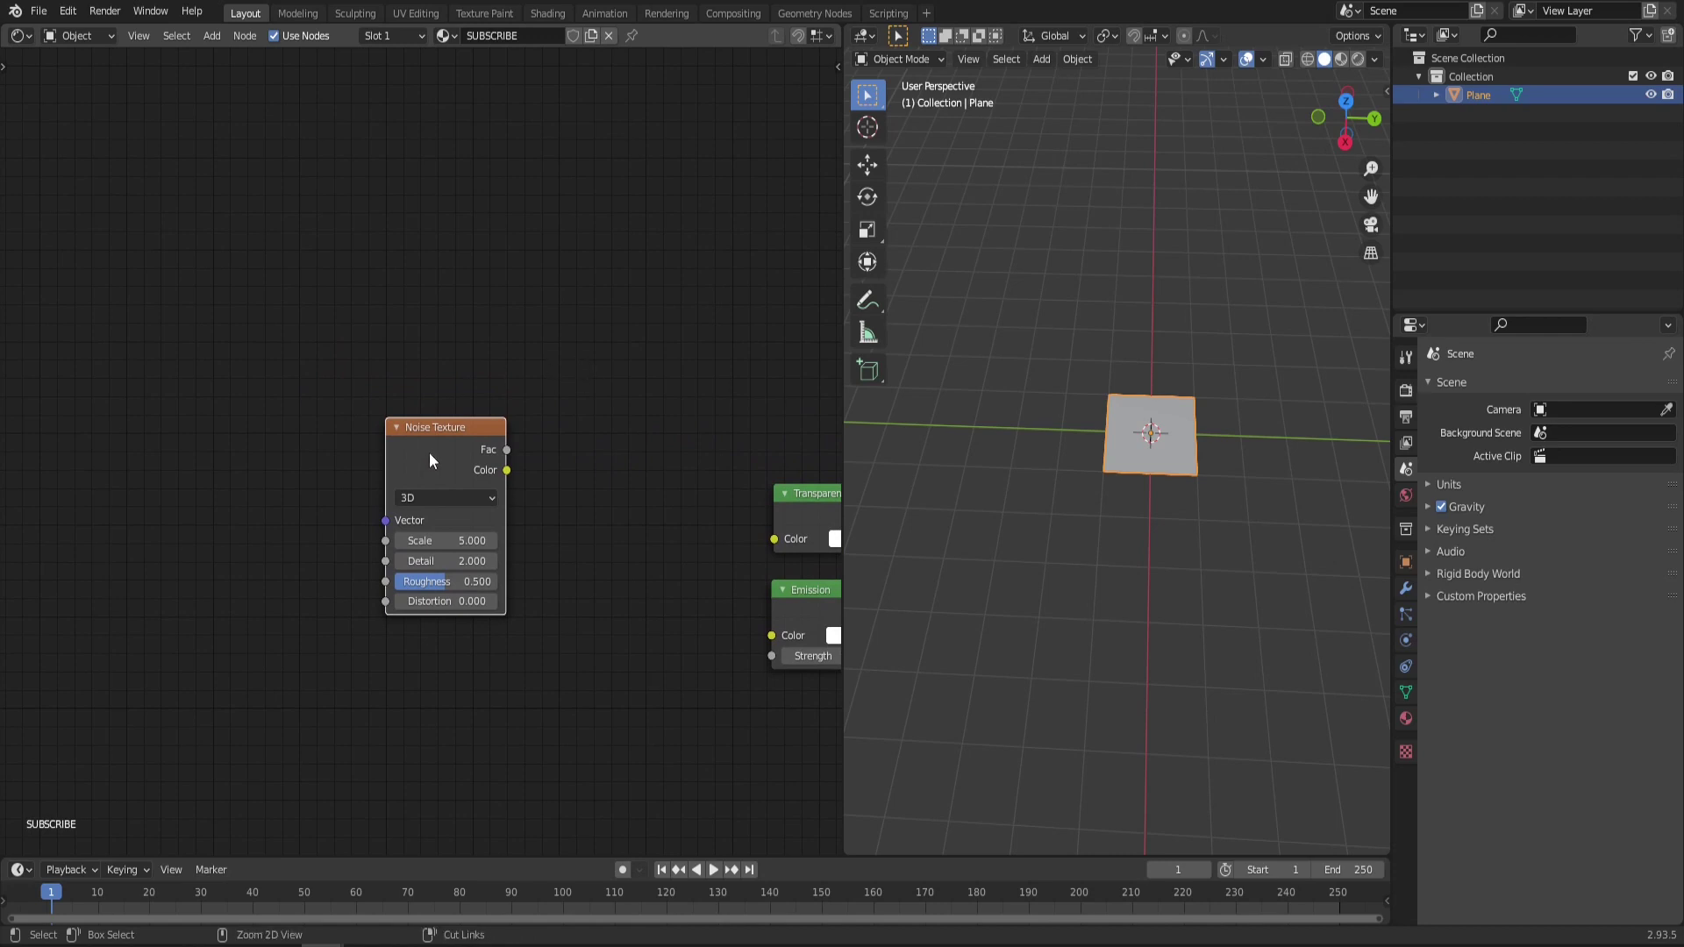
Add Mapping and Texture Coordinate nodes feeding the Noise Texture with Node Wrangler, and space them out
key("ctrl+t")
scroll(421, 351, "up", 4, "ctrl")
left_click_drag(373, 417, 377, 421)
left_click_drag(384, 426, 389, 456)
left_click_drag(175, 451, 210, 443)
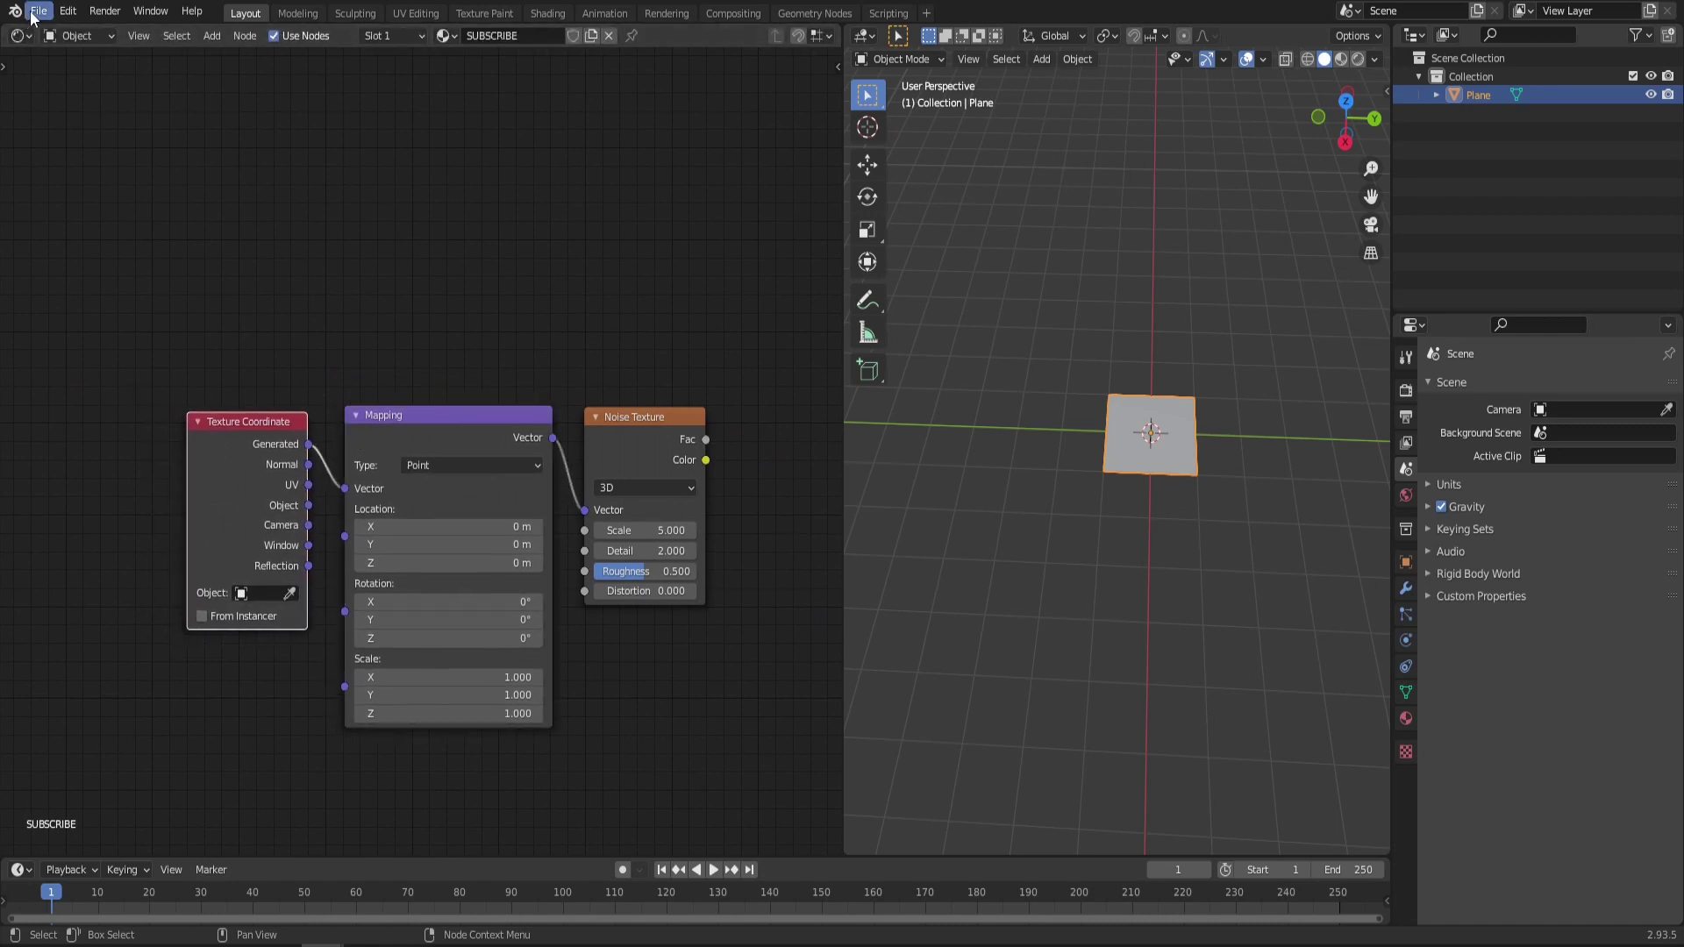
Check in the add-on preferences whether Node Wrangler is enabled
left_click(77, 11)
left_click(111, 276)
left_click(482, 77)
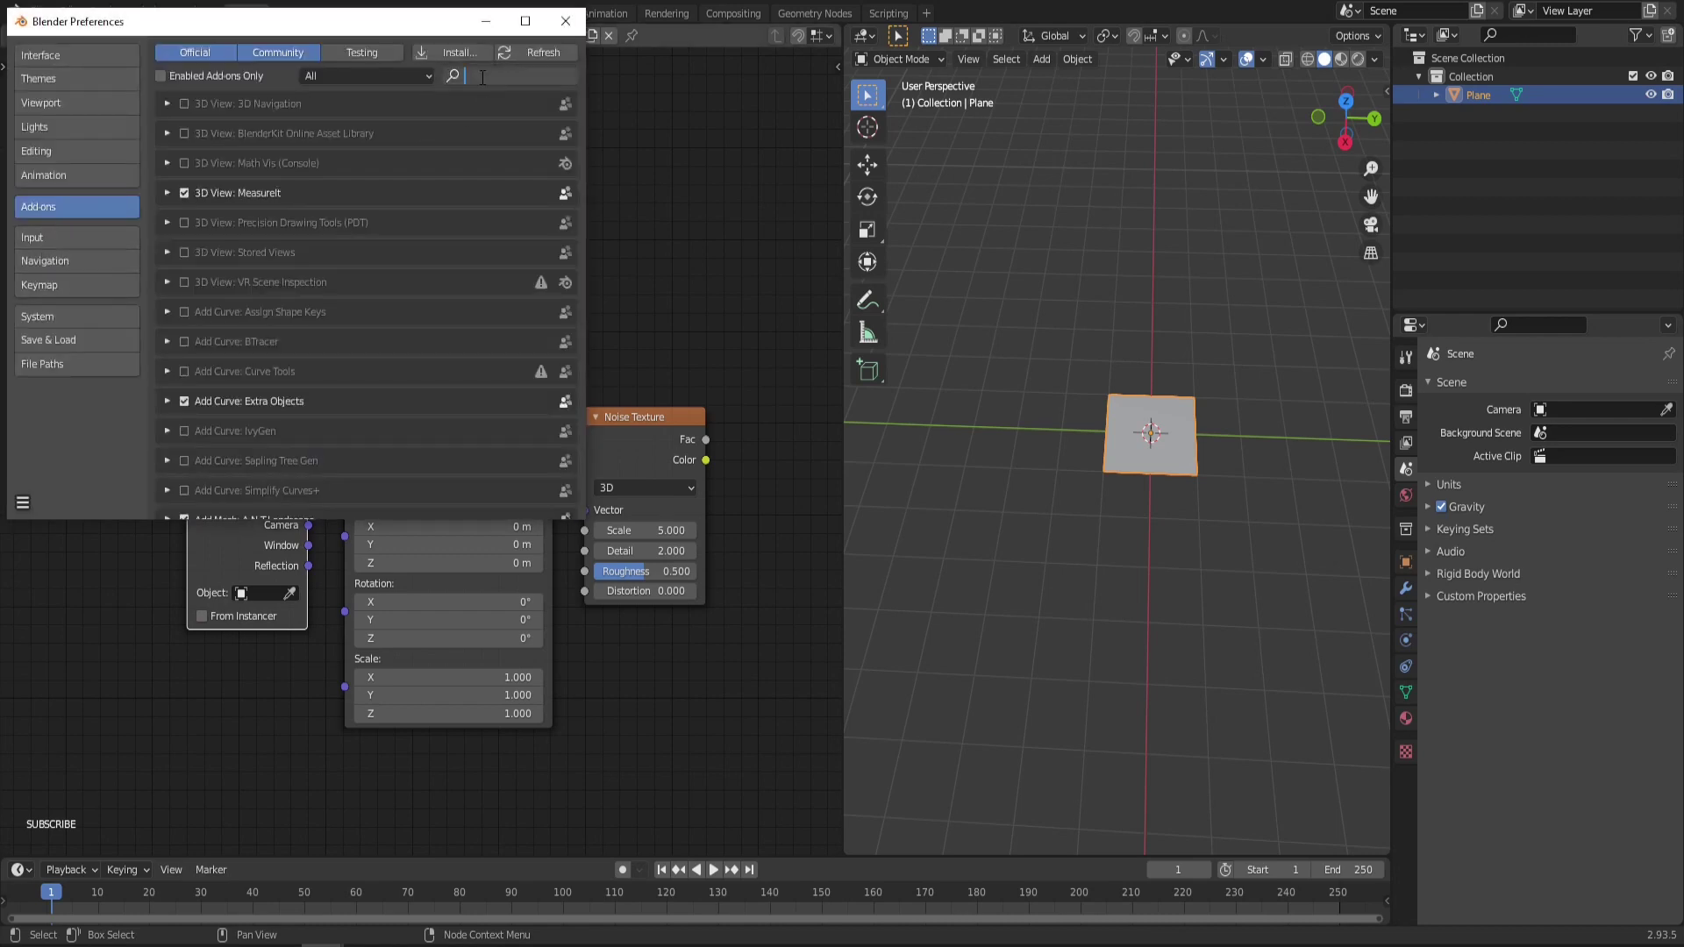
type("node")
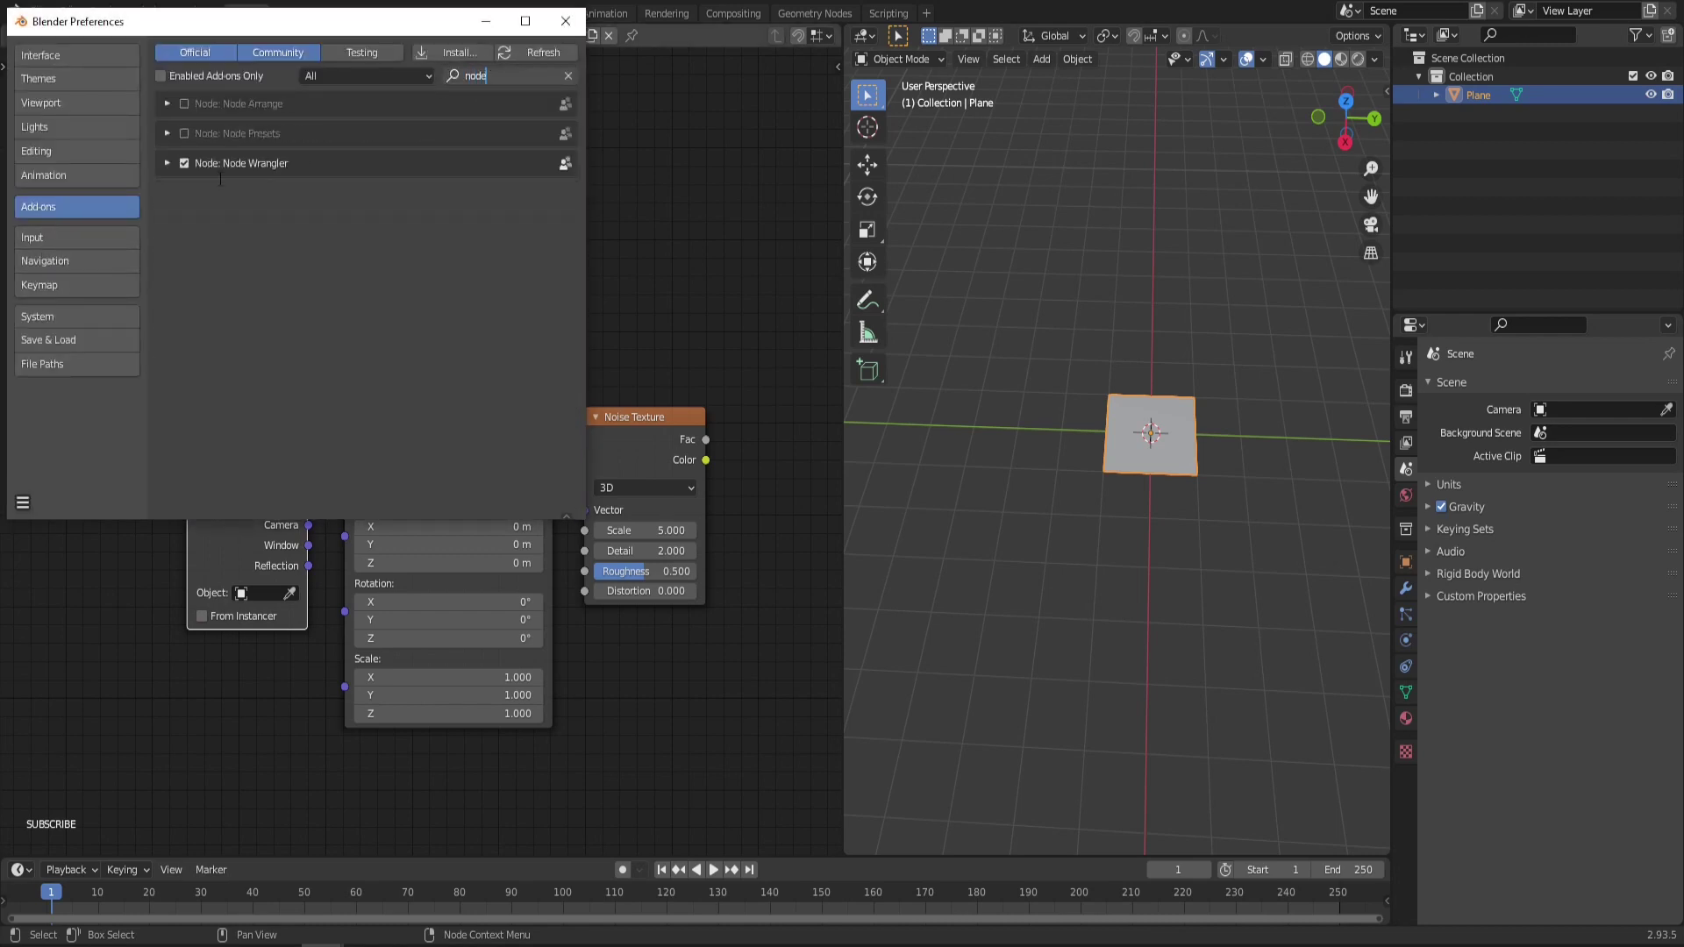
left_click(566, 21)
Route the Noise Texture to a Viewer node and show the plane in Rendered viewport shading
middle_click_drag(616, 287, 382, 248)
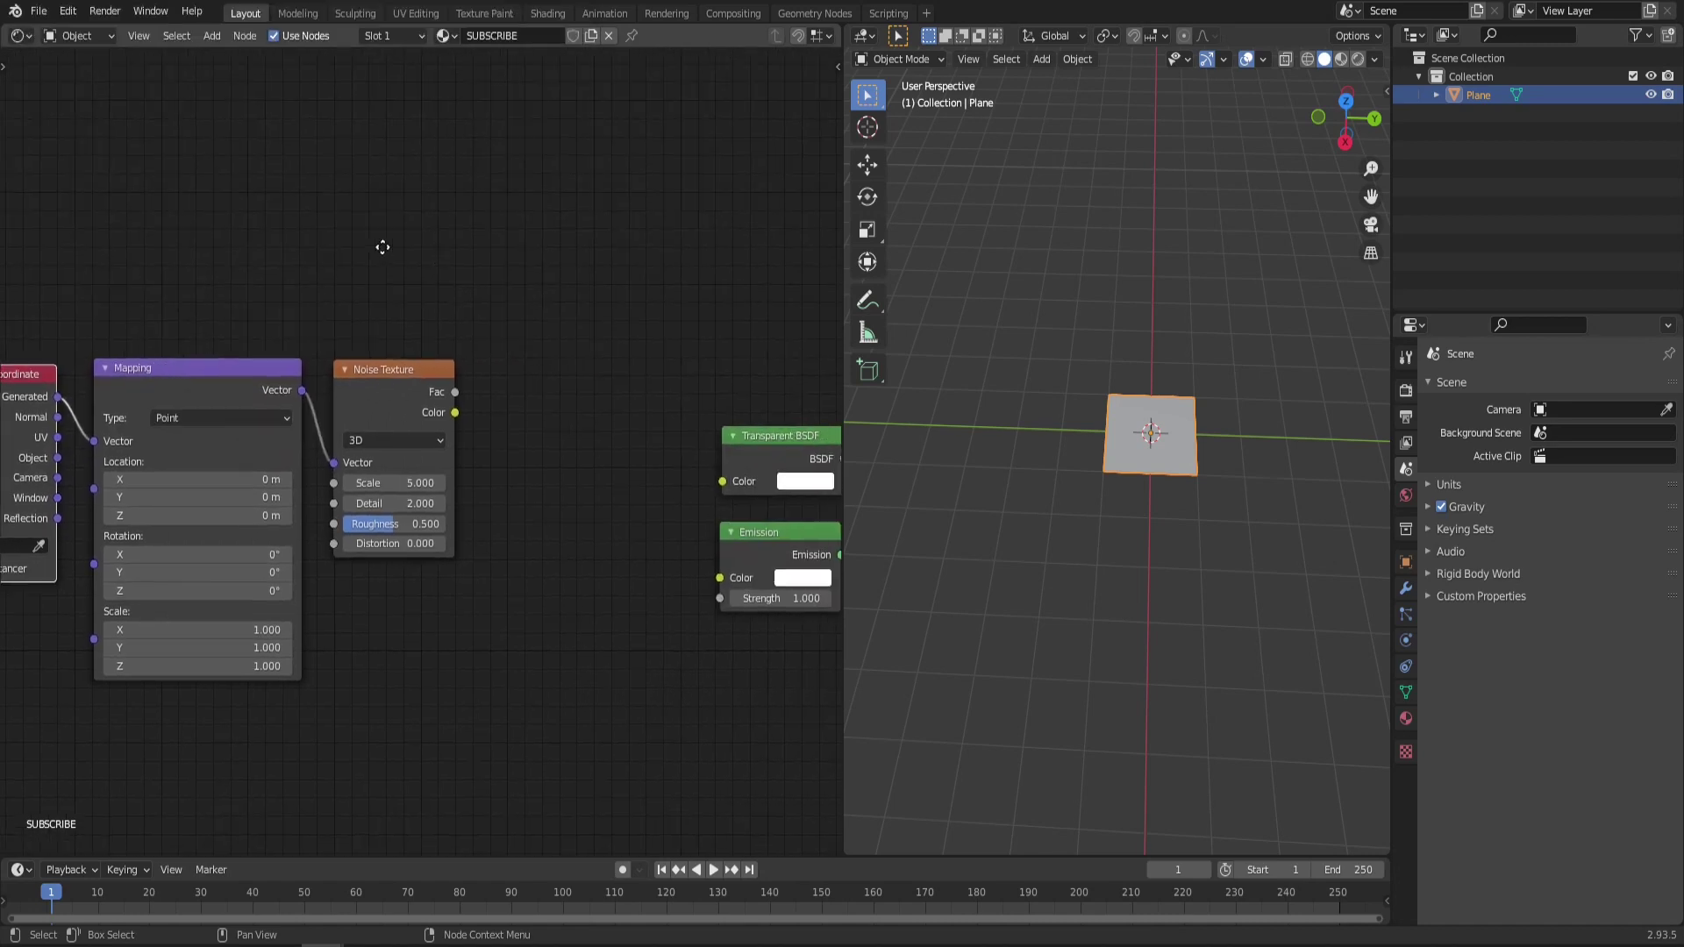
left_click(381, 392)
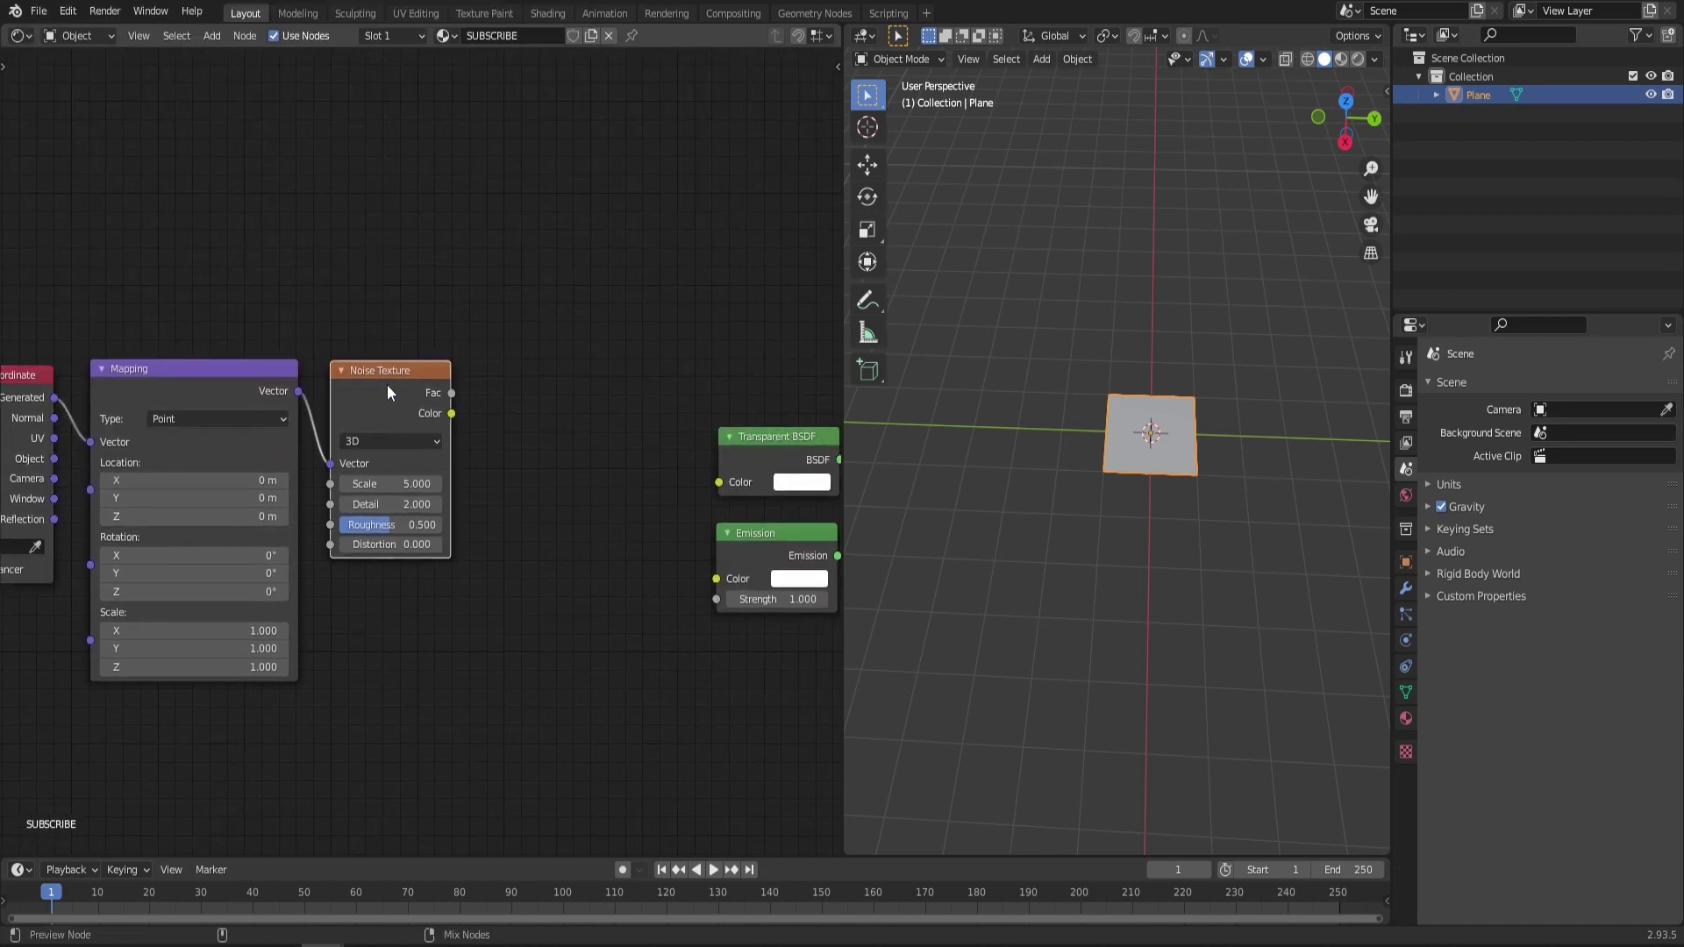
left_click(387, 385, "ctrl+shift")
middle_click_drag(789, 391, 257, 414)
scroll(1168, 422, "up", 3)
scroll(1170, 425, "up", 2)
mouse_move(1223, 358)
middle_mouse_down("shift")
mouse_move(1135, 402)
mouse_move(1142, 428)
middle_mouse_up("shift")
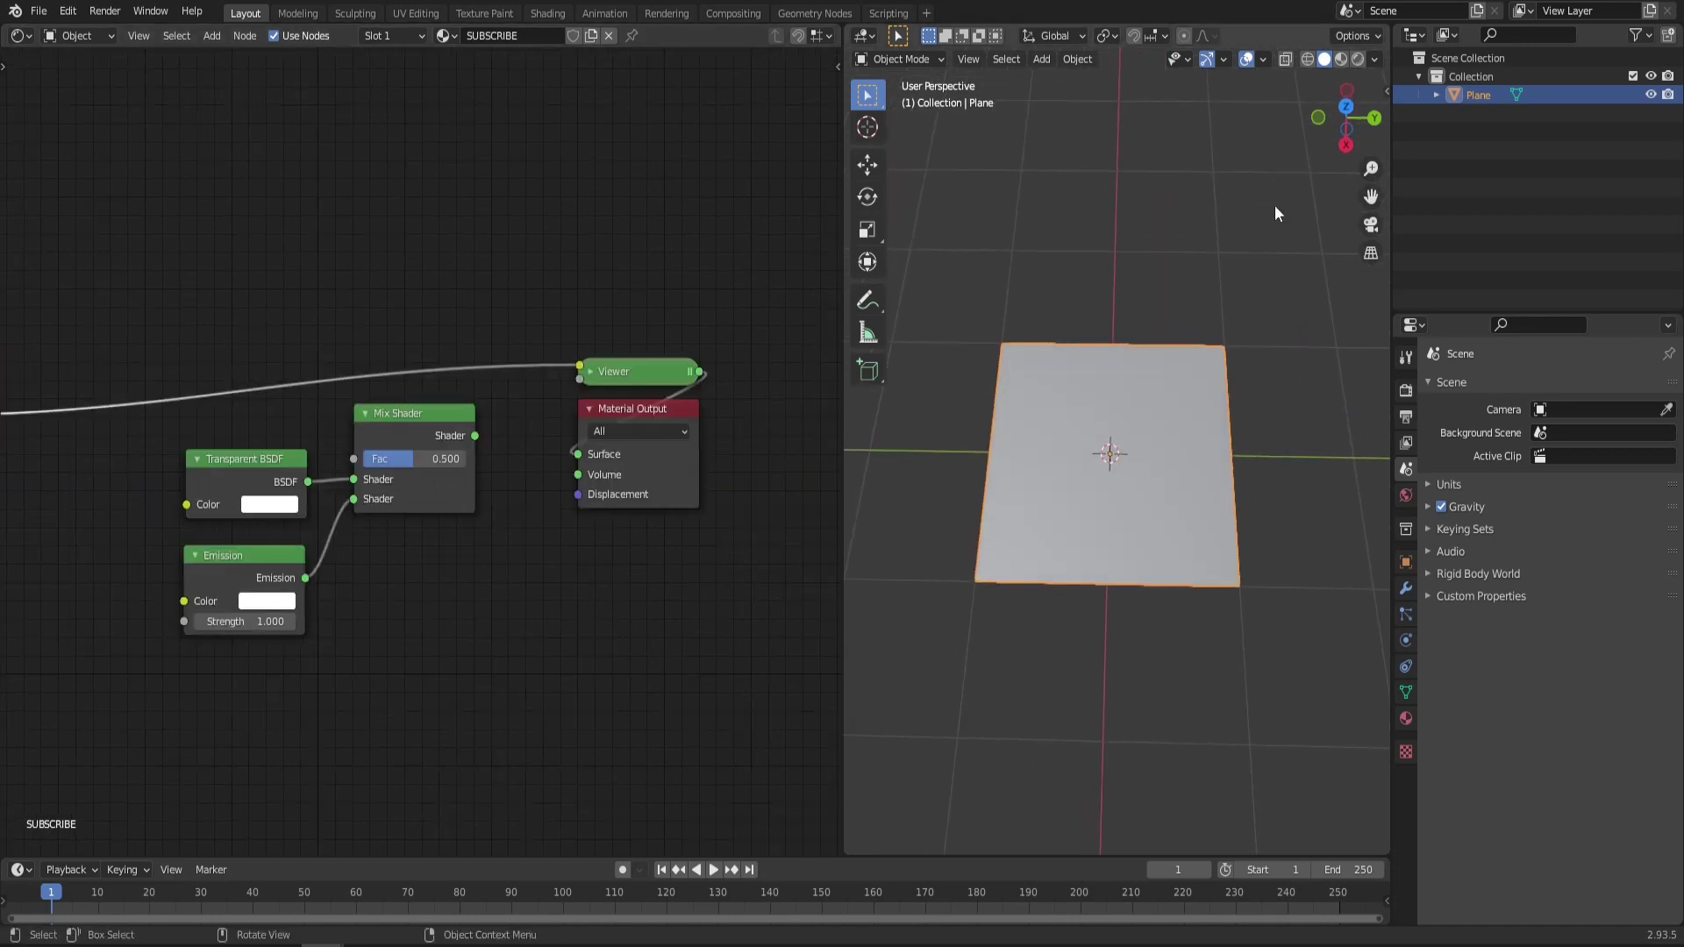
left_click(1359, 58)
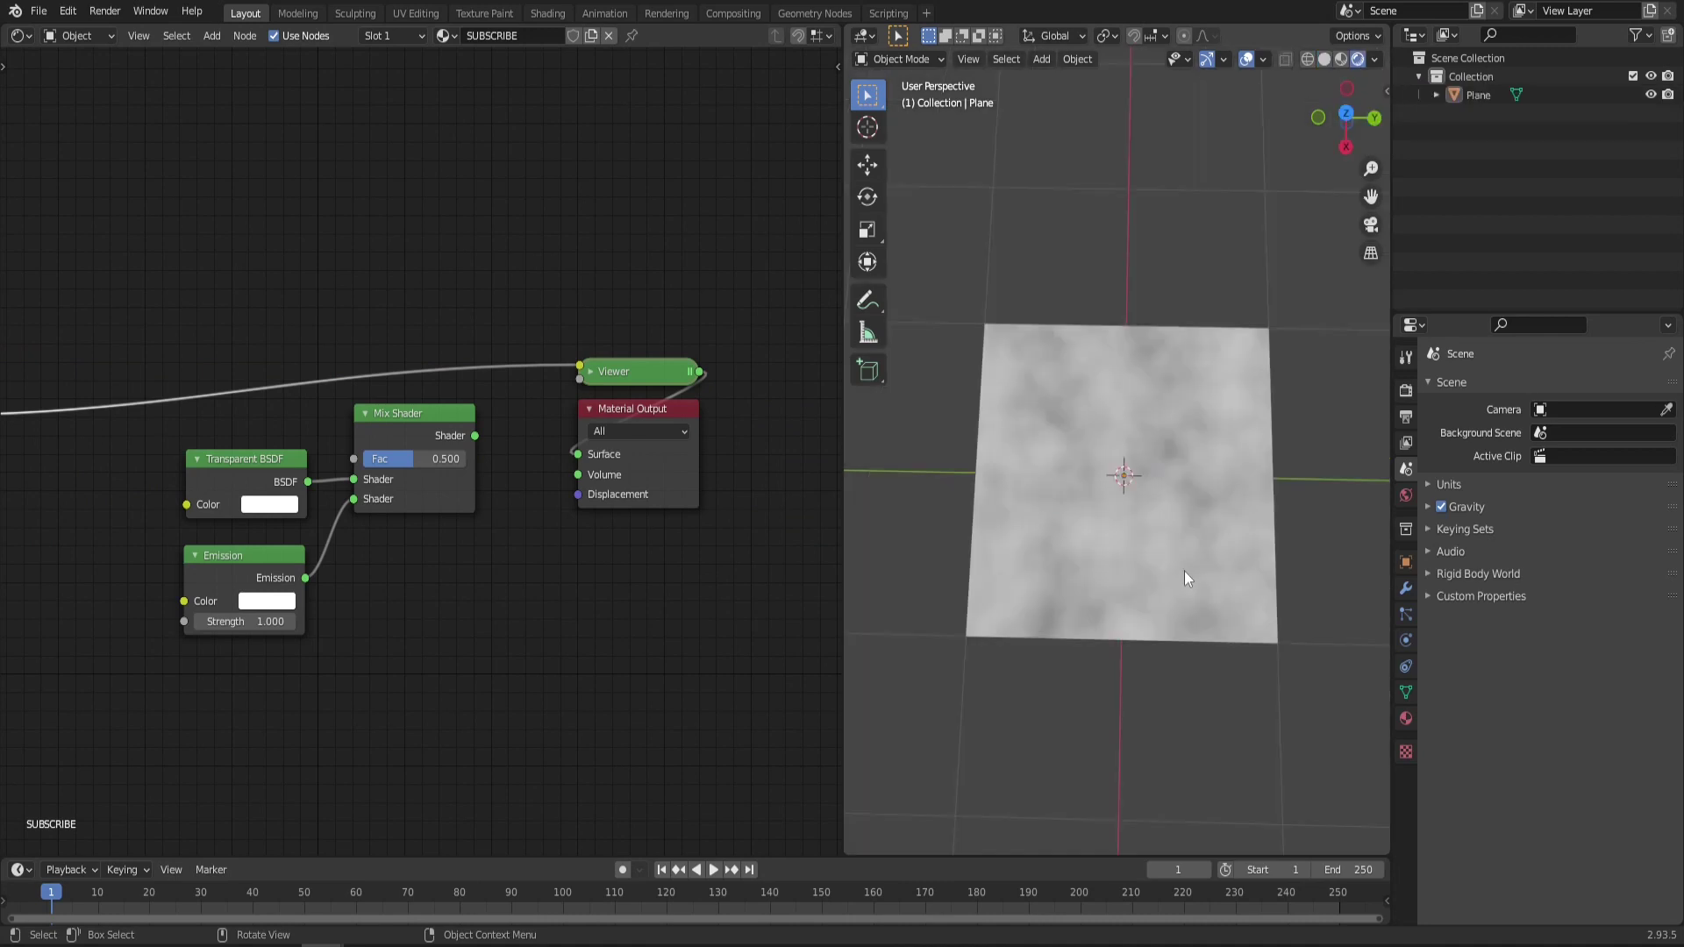
scroll(1179, 526, "up", 1)
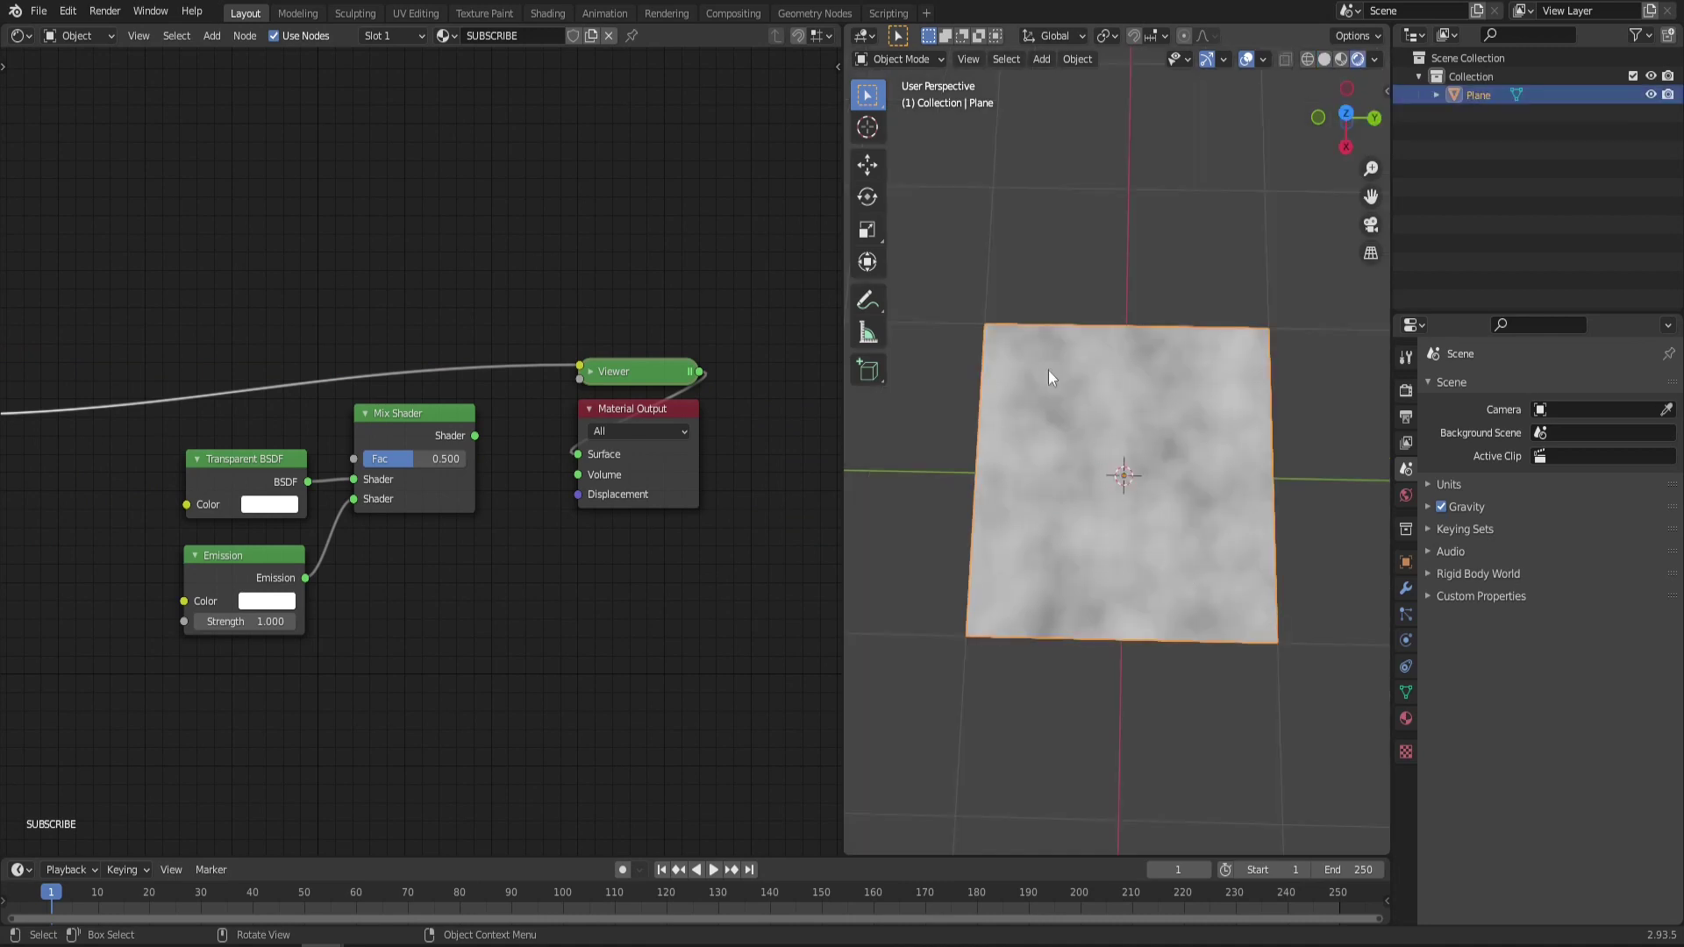
Set the Mapping node's Y scale to 0.090 to stretch the noise into streaks
scroll(456, 399, "down", 4)
middle_click_drag(183, 465, 789, 444)
scroll(430, 461, "up", 3)
left_click(519, 692)
scroll(521, 691, "up", 3)
left_click_drag(584, 649, 496, 649, "shift")
middle_click_drag(729, 626, 678, 641)
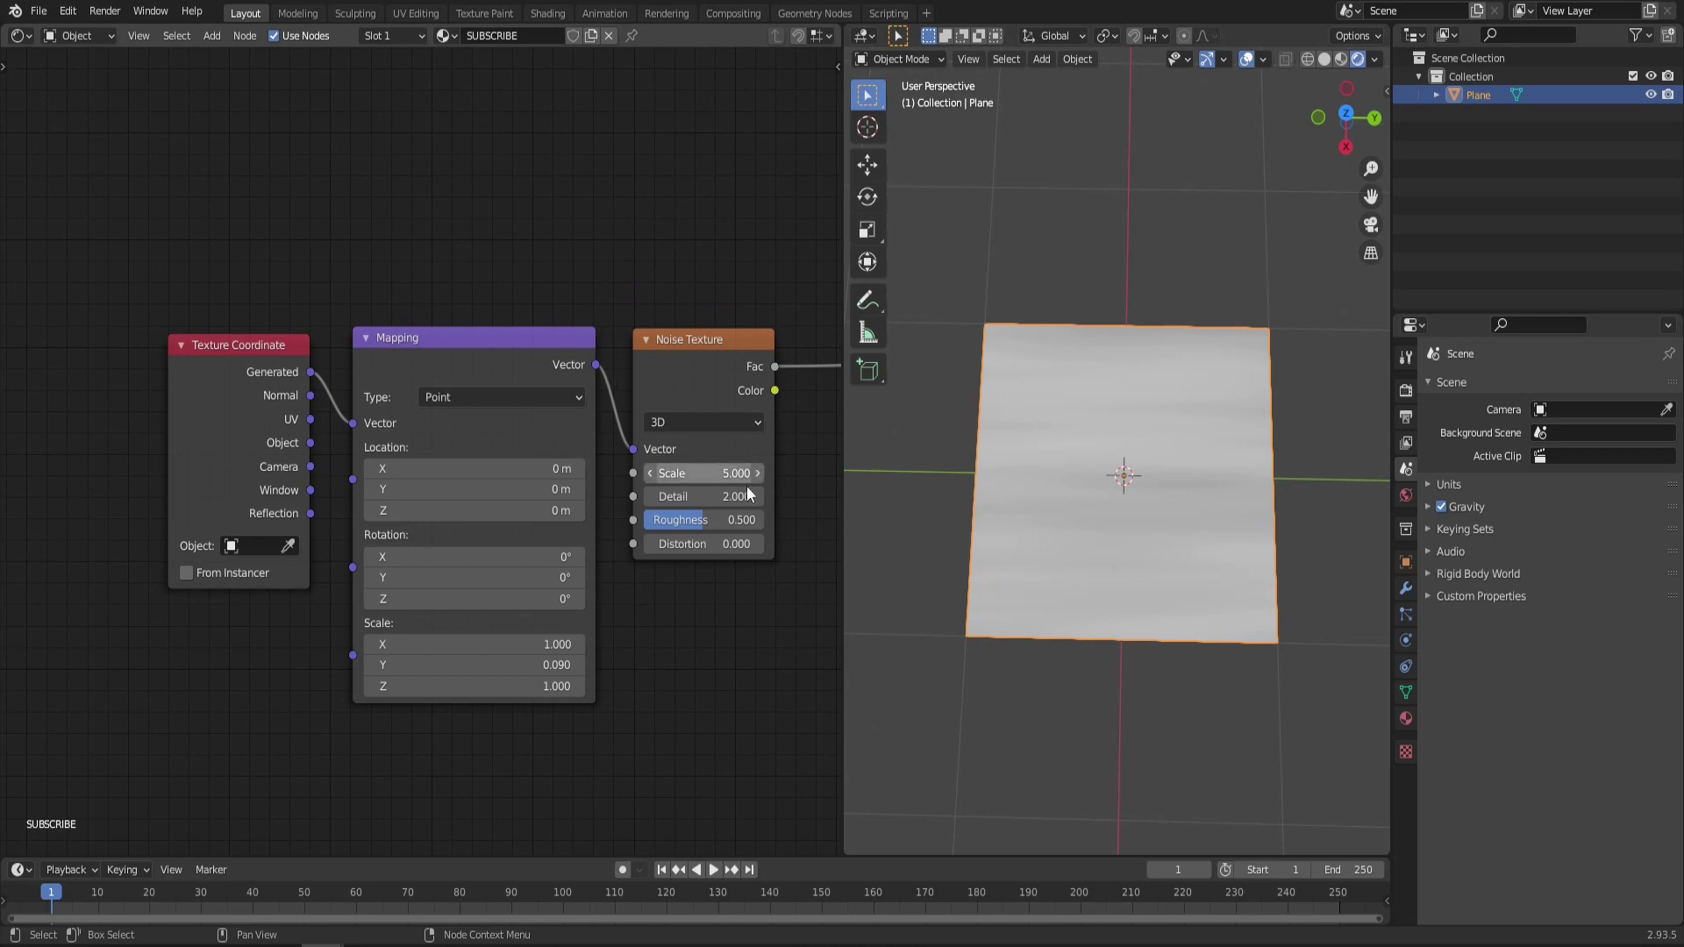
Set the Noise Texture's scale to 10
left_click(718, 474)
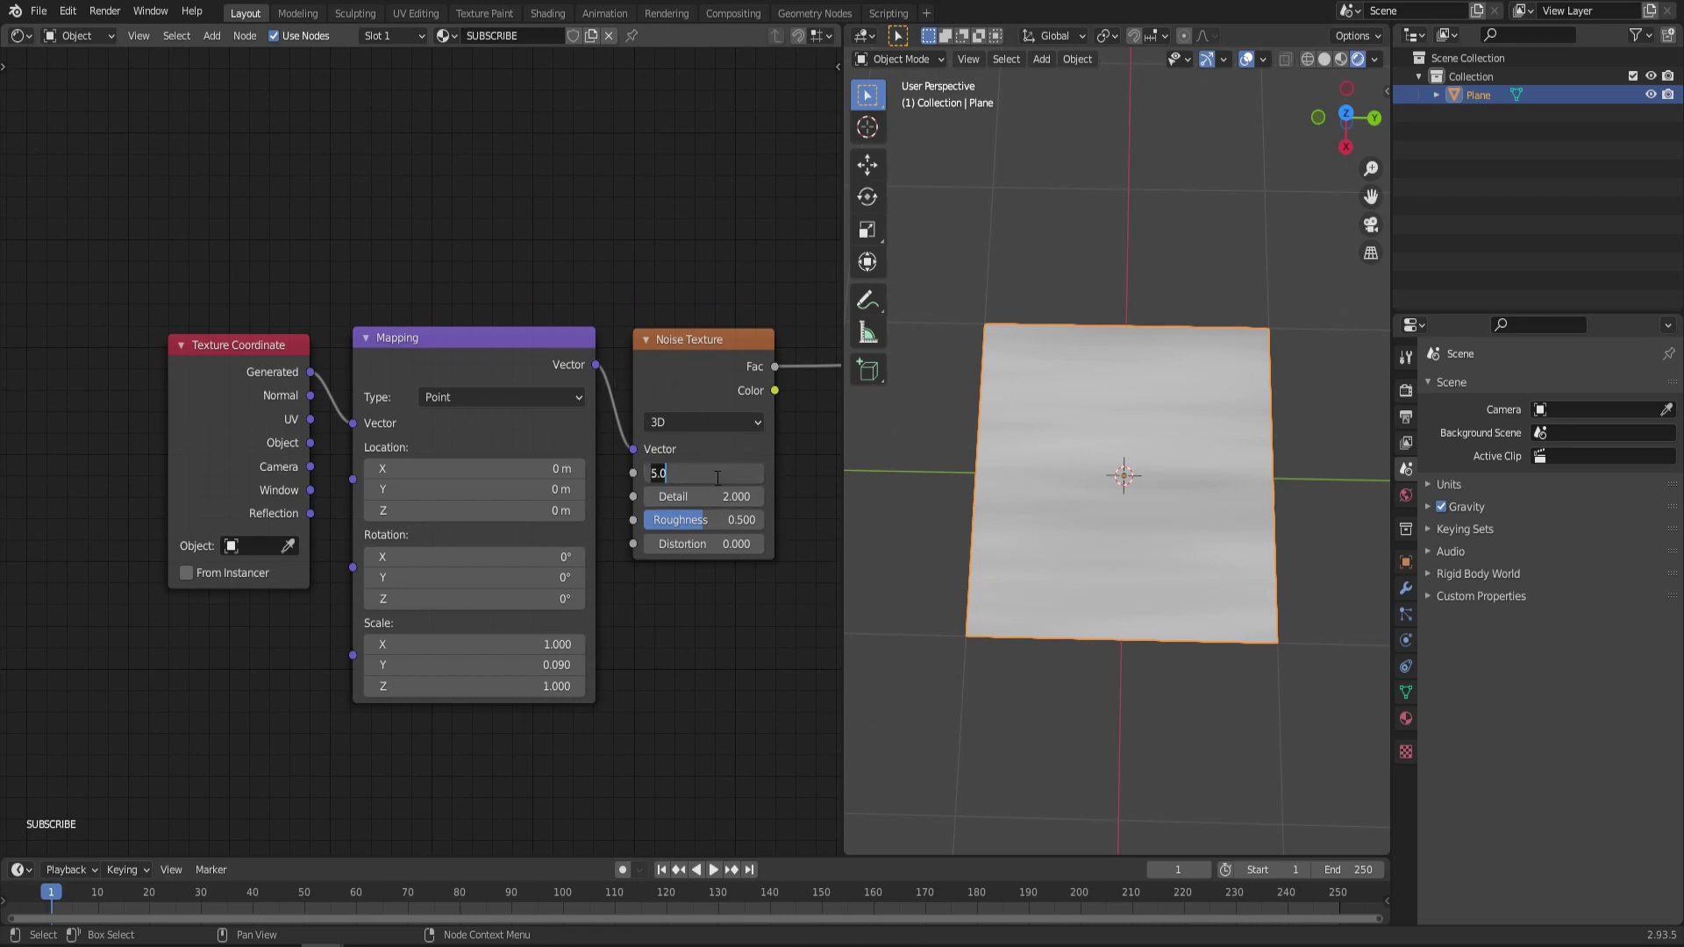
type("10")
key("Return")
middle_click_drag(408, 735, 516, 684)
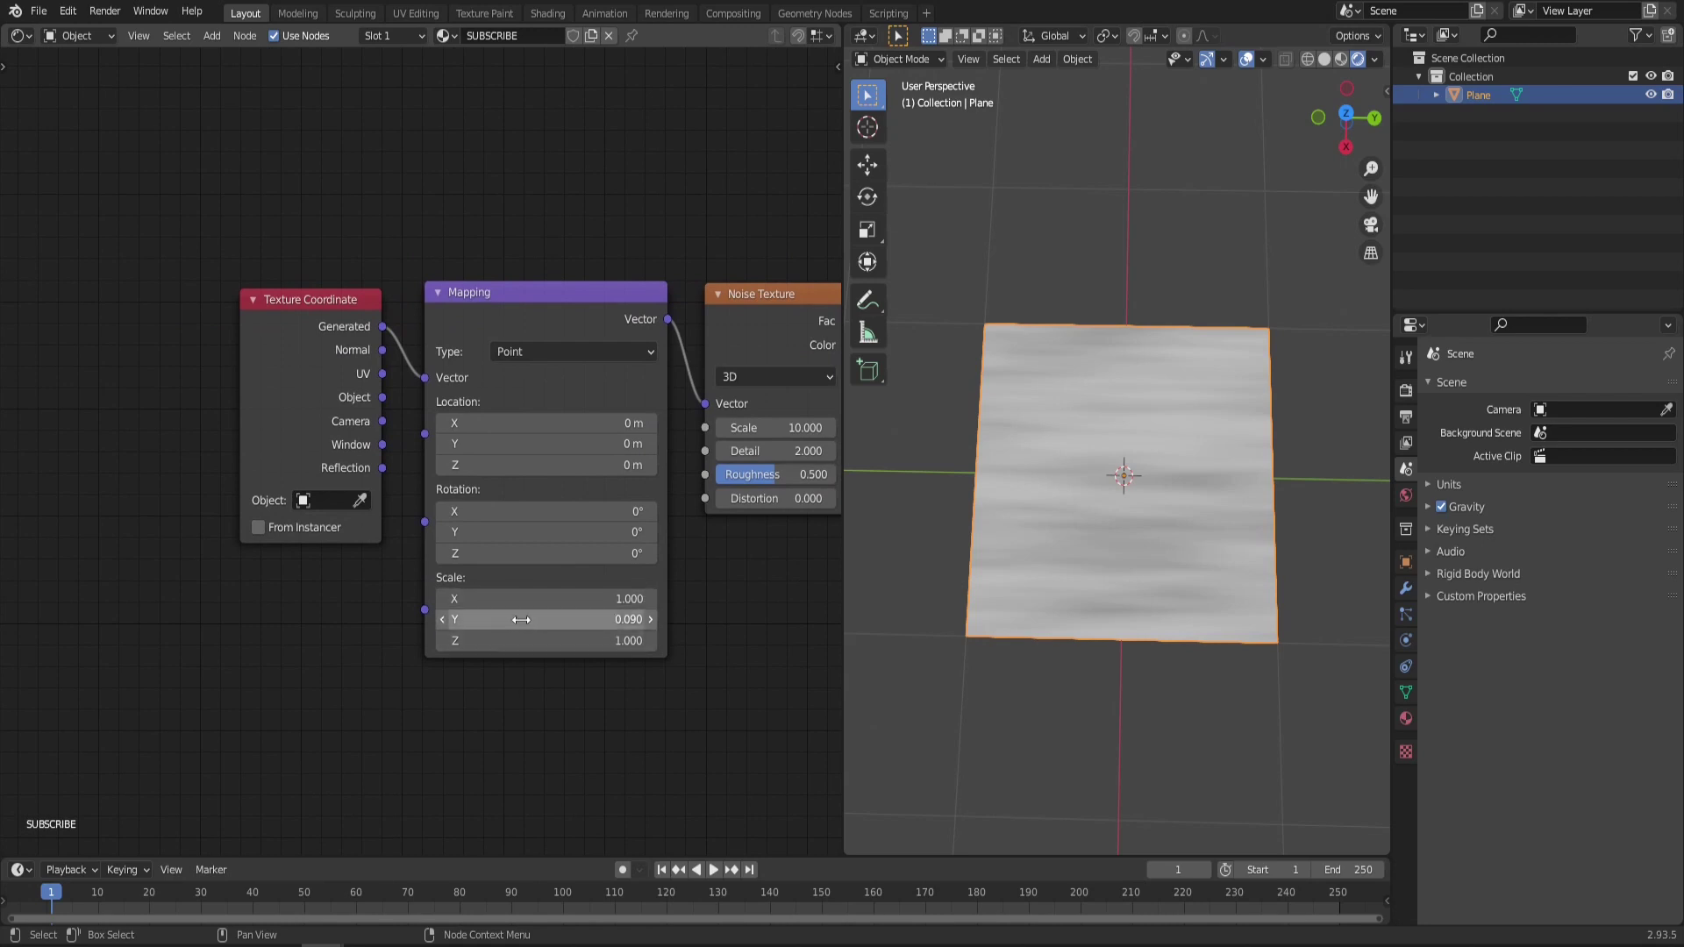
middle_click_drag(570, 623, 556, 645)
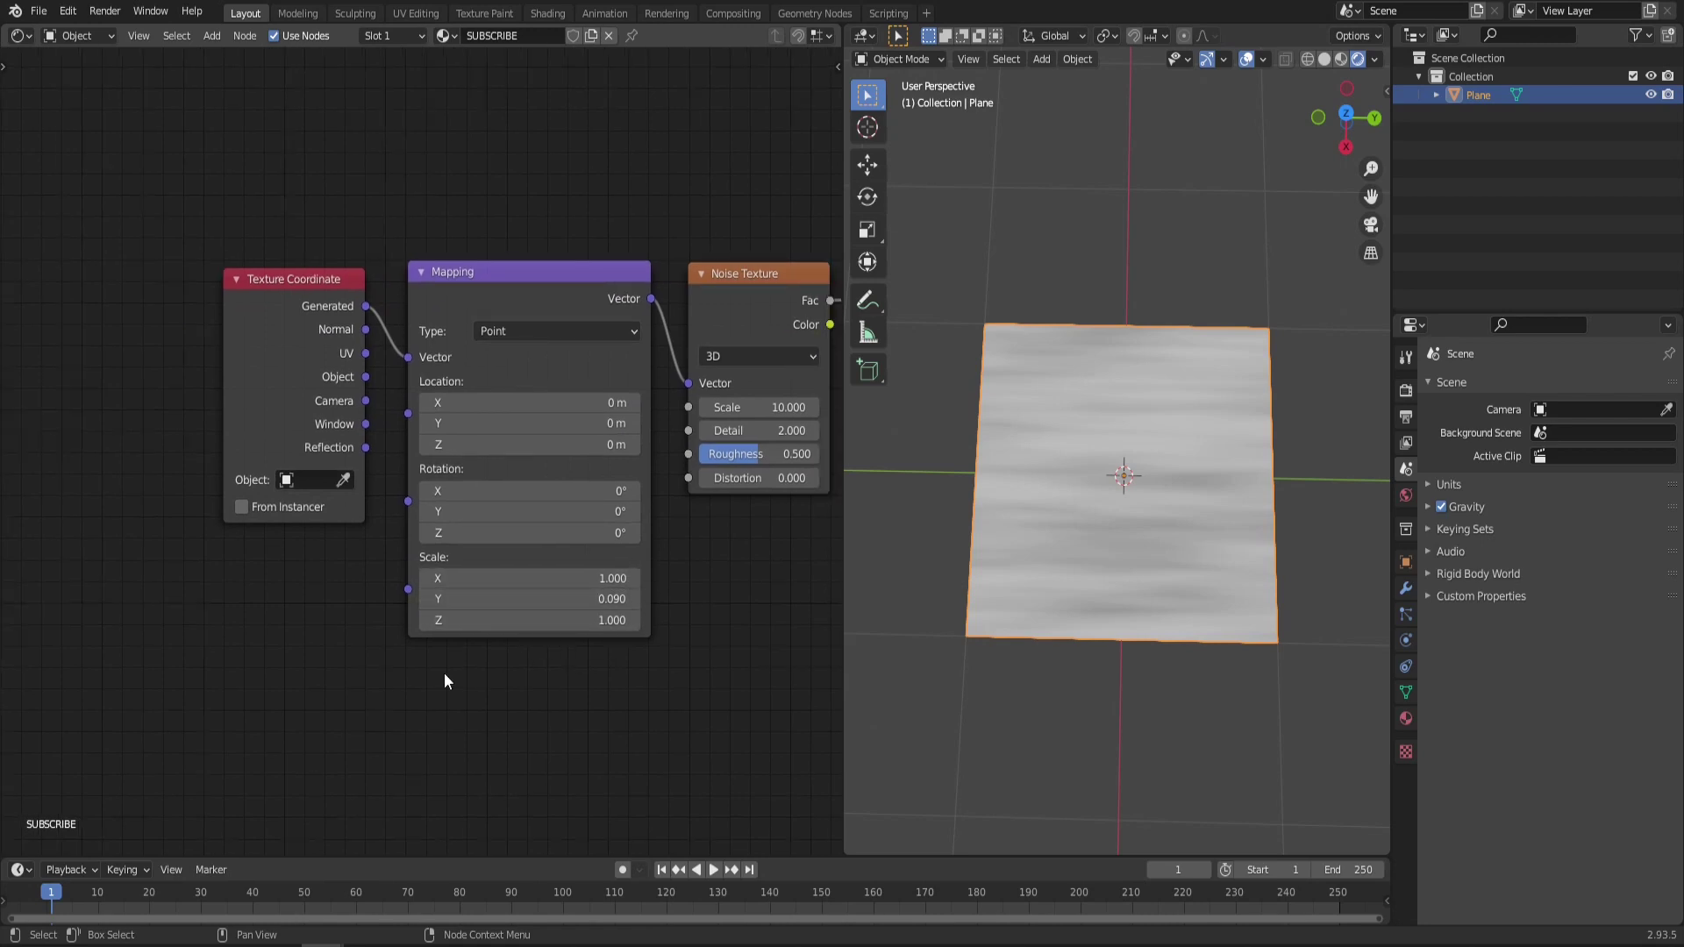
Add a Value node and a Math node set to Add, placed before the Texture Coordinate node
middle_click_drag(442, 674, 611, 672)
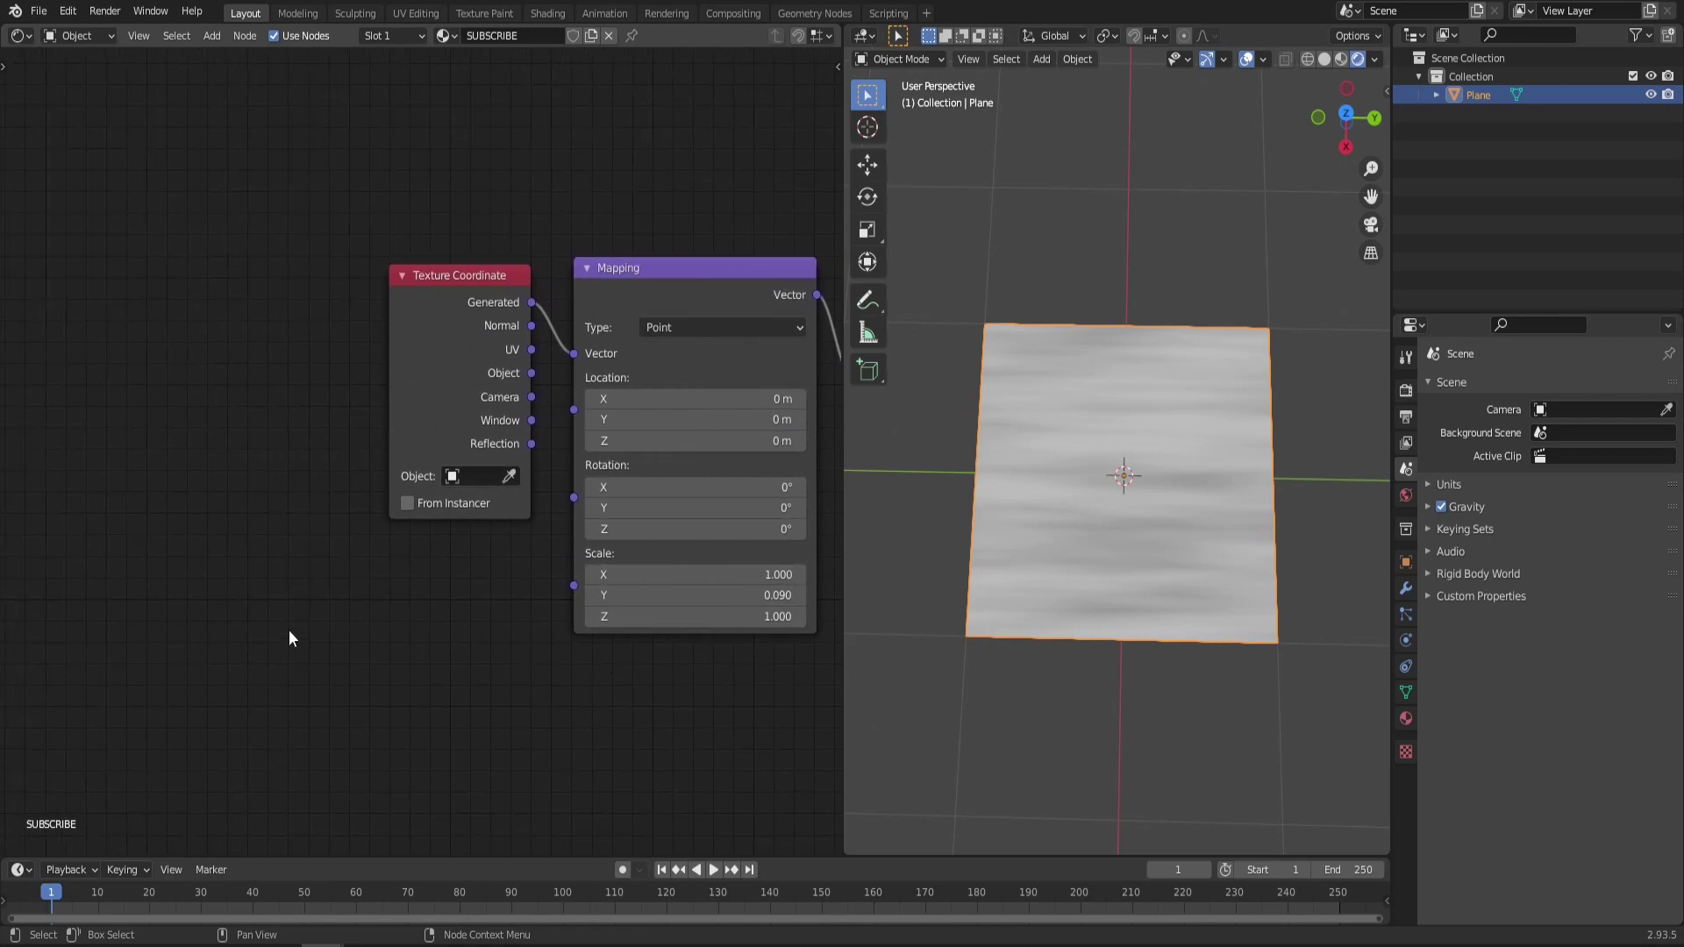
key("F3")
type("value")
key("Return")
left_click(102, 626)
left_click(328, 654)
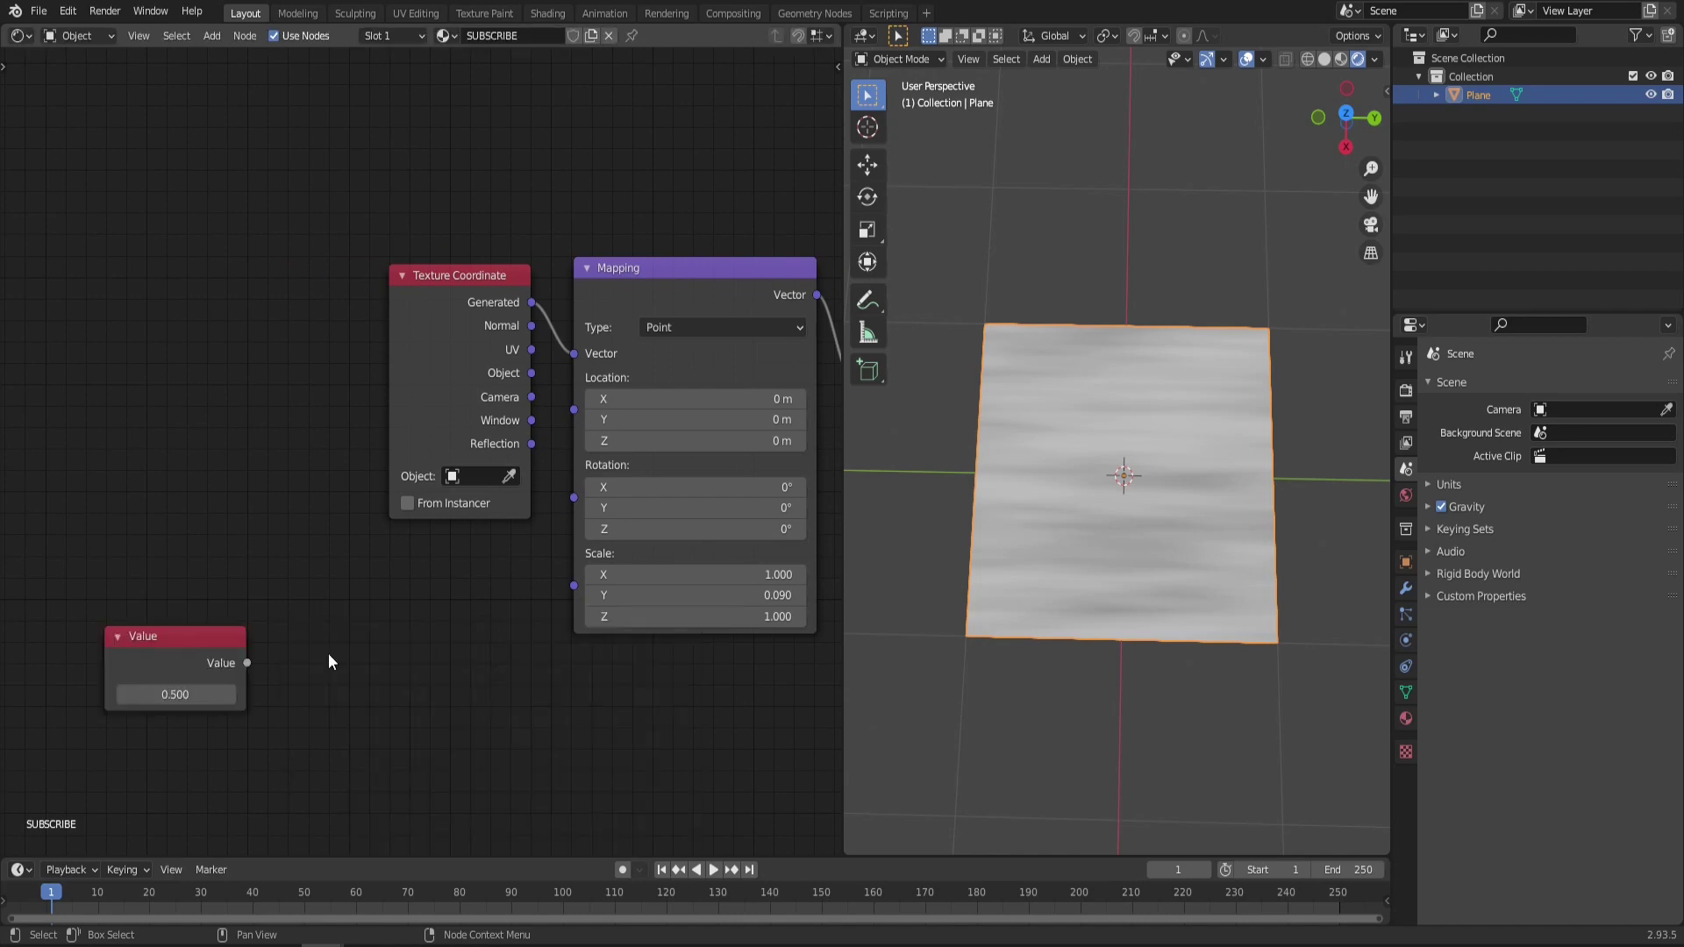
key("F3")
type("add")
key("Return")
left_click(451, 634)
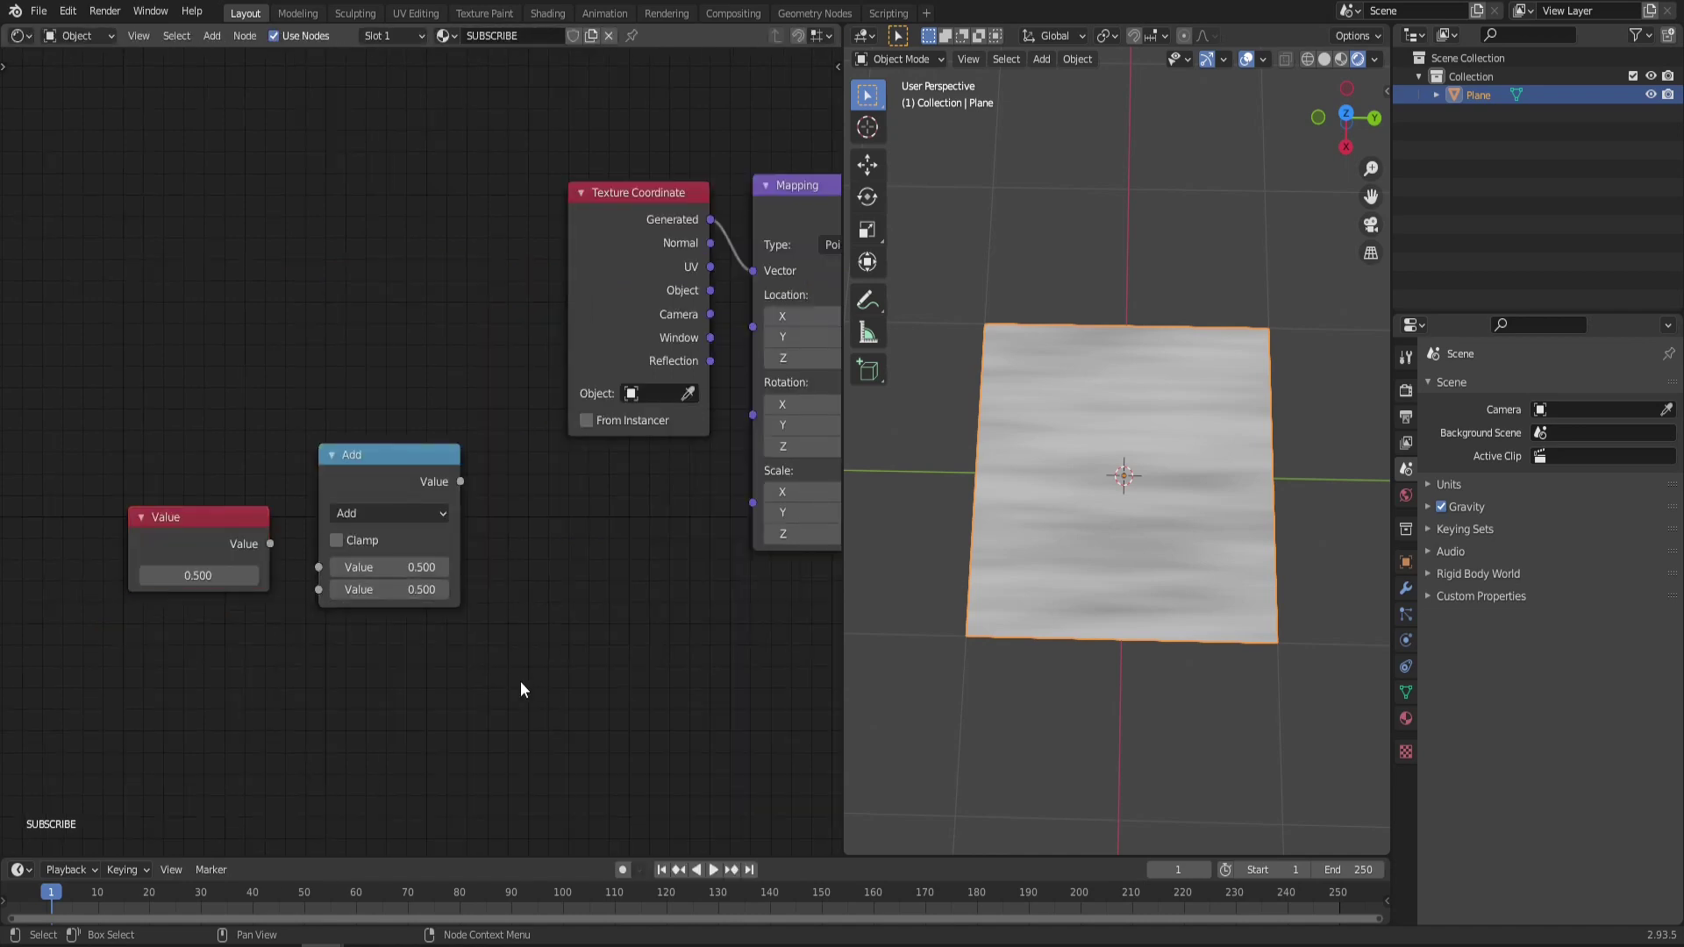
Add a Combine XYZ node after the Math node, below the Texture Coordinate node
key("F3")
type("combine")
key("Down")
key("Down")
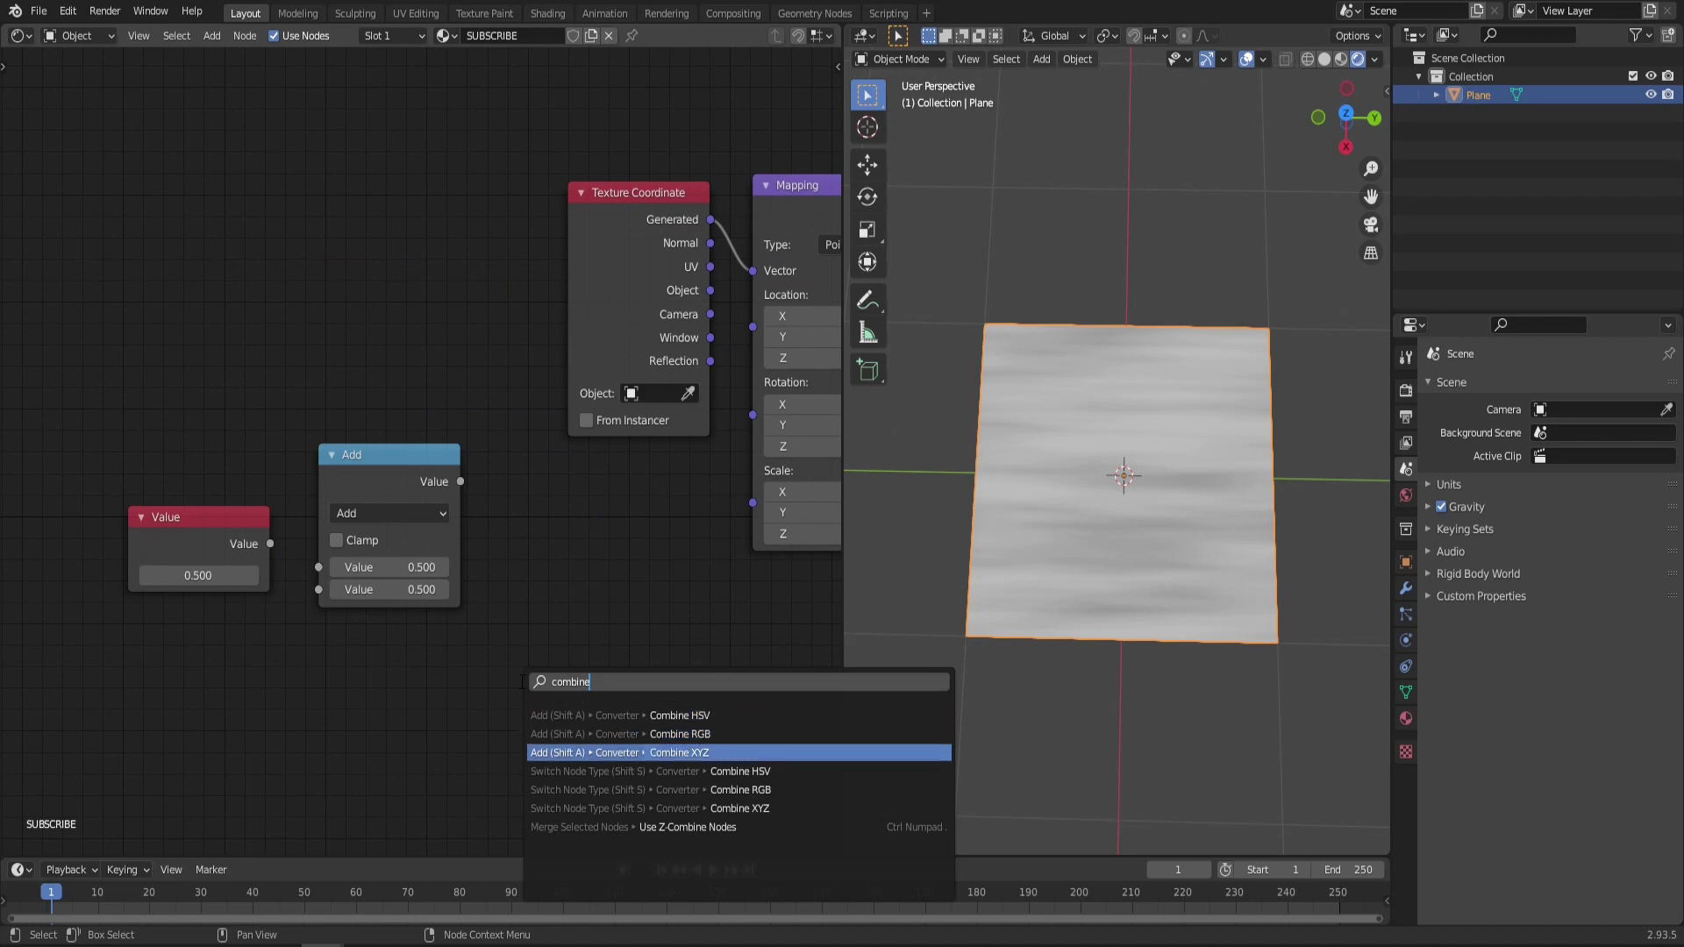
key("Return")
left_click(517, 583)
middle_click_drag(751, 621, 521, 581)
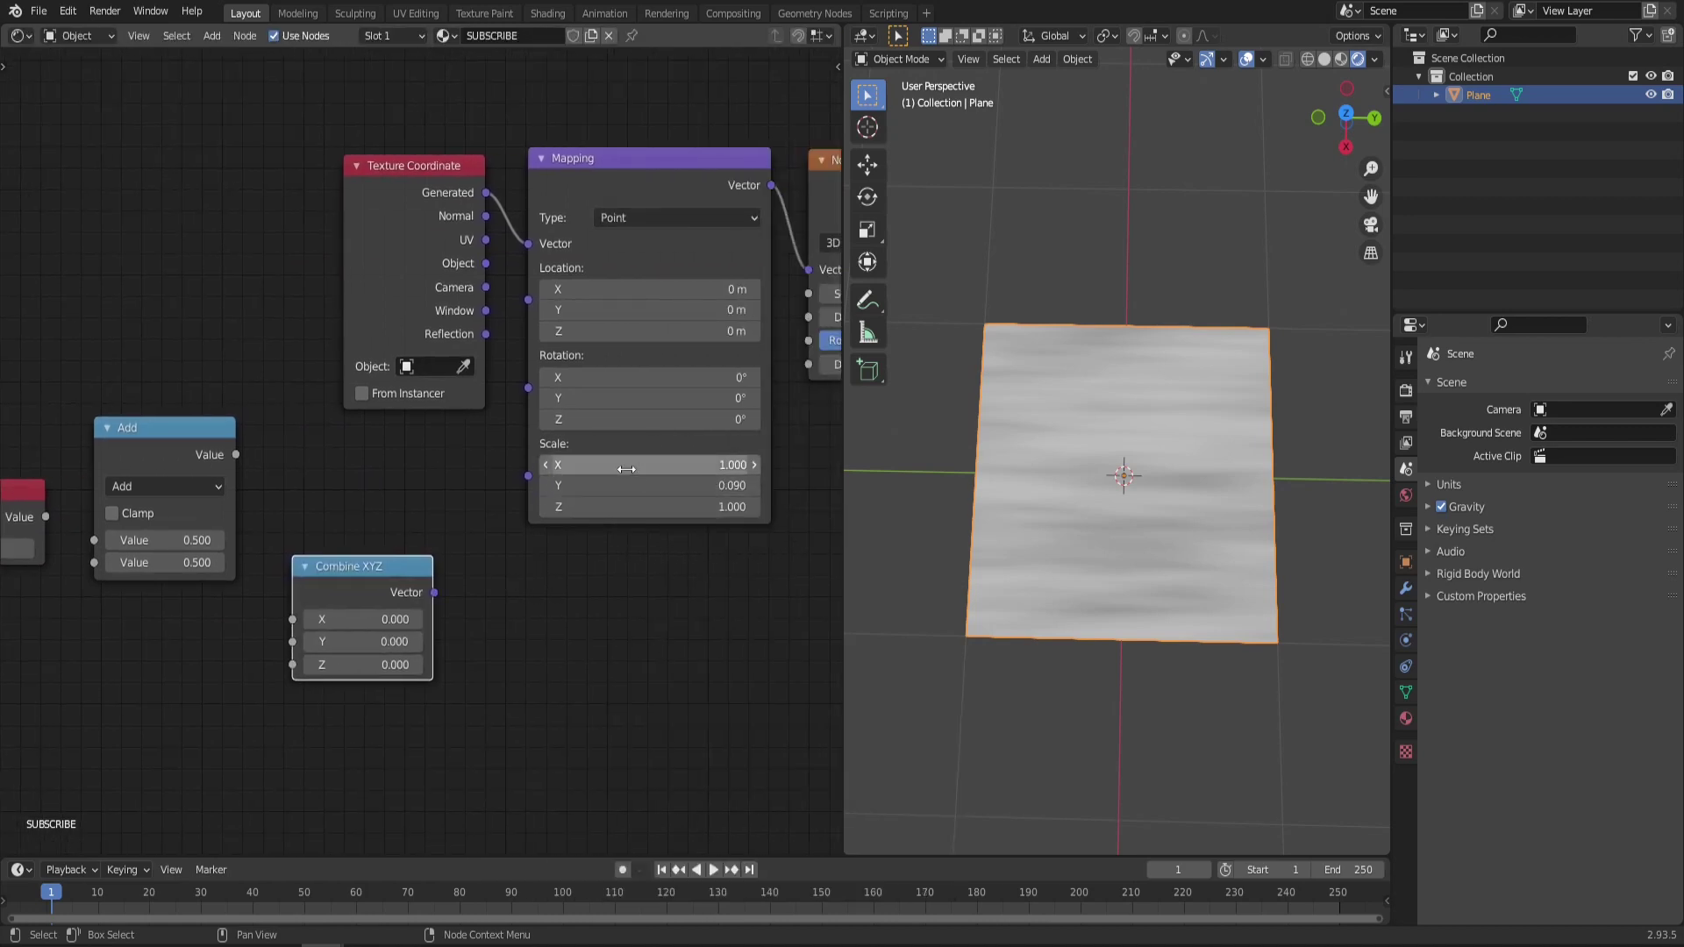
Connect the Value node to the X and Z inputs of Combine XYZ and move the Math node up
middle_click_drag(347, 572, 477, 565)
left_click_drag(92, 492, 423, 612)
left_click_drag(149, 557, 422, 657)
left_click_drag(315, 521, 332, 463)
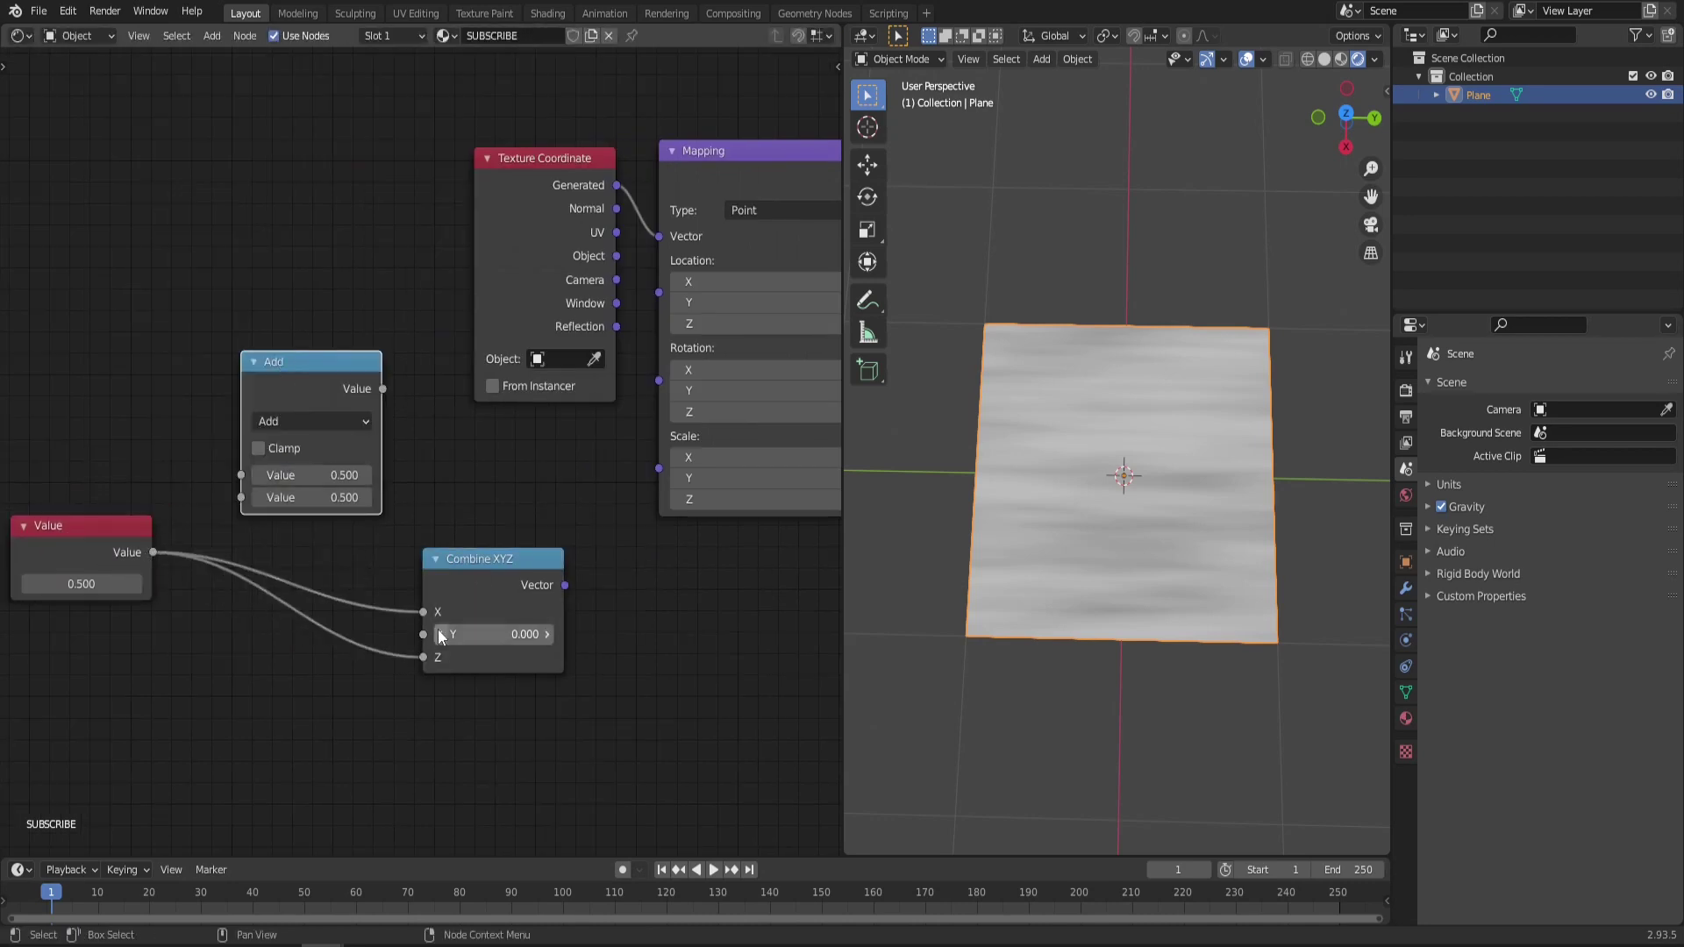
Route the Value through the Math node, set to Divide, into Combine XYZ's Y, and connect its Vector to the Mapping node's Scale
left_click_drag(153, 555, 241, 475)
left_click_drag(383, 389, 418, 645)
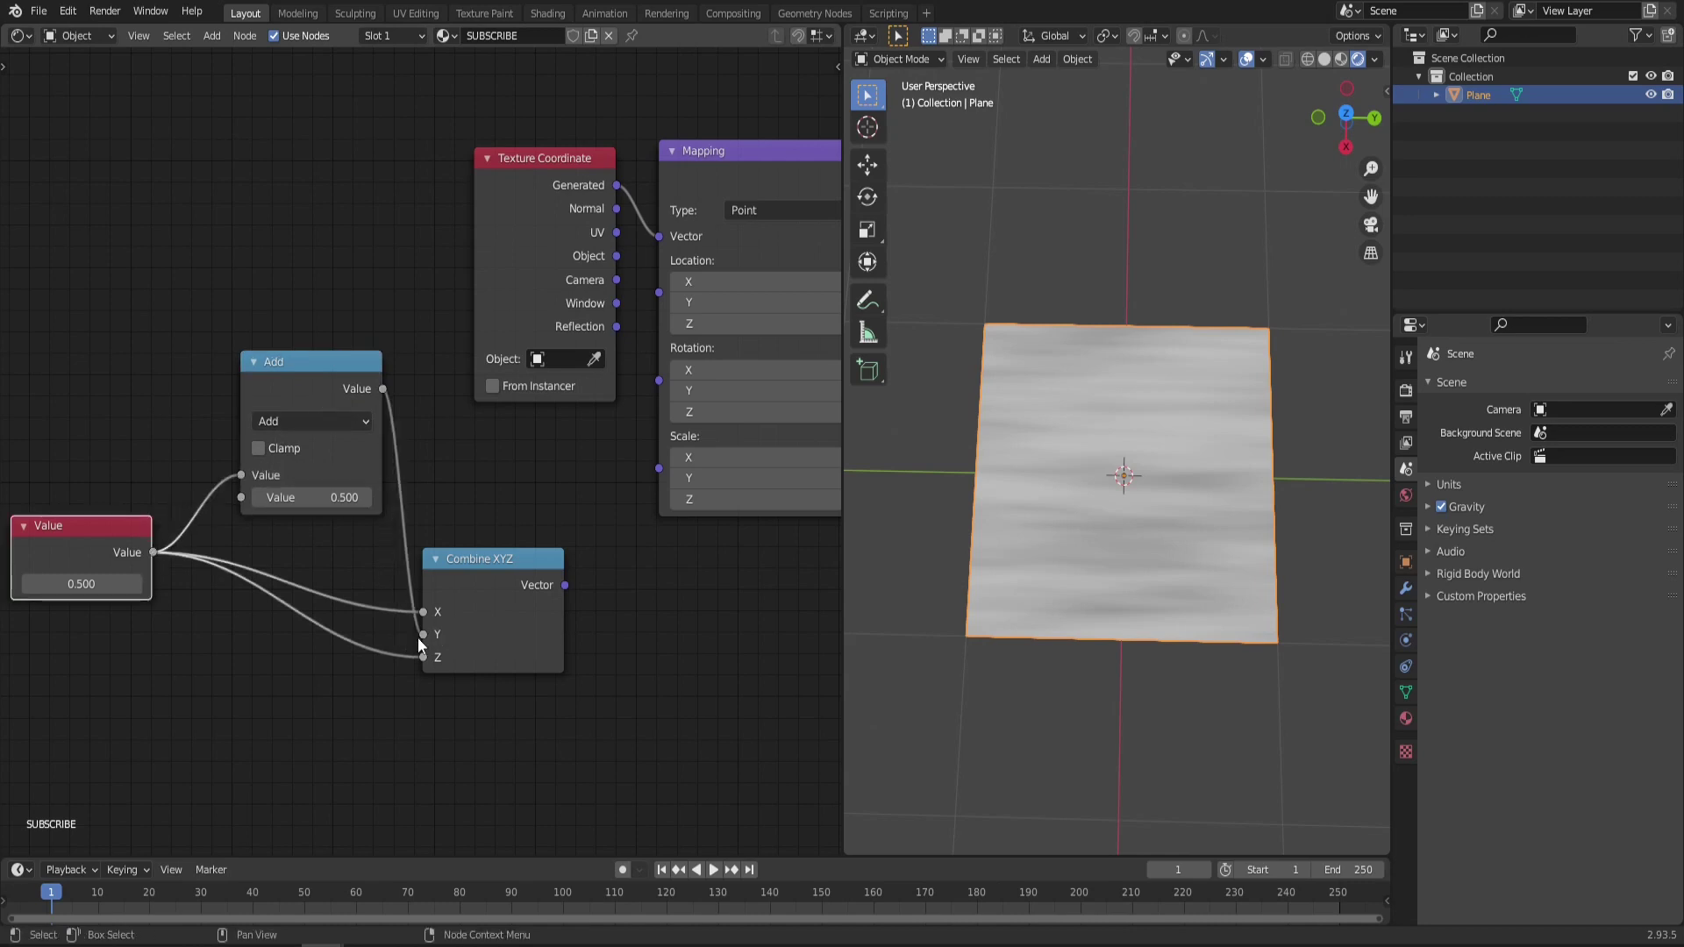
left_click(328, 418)
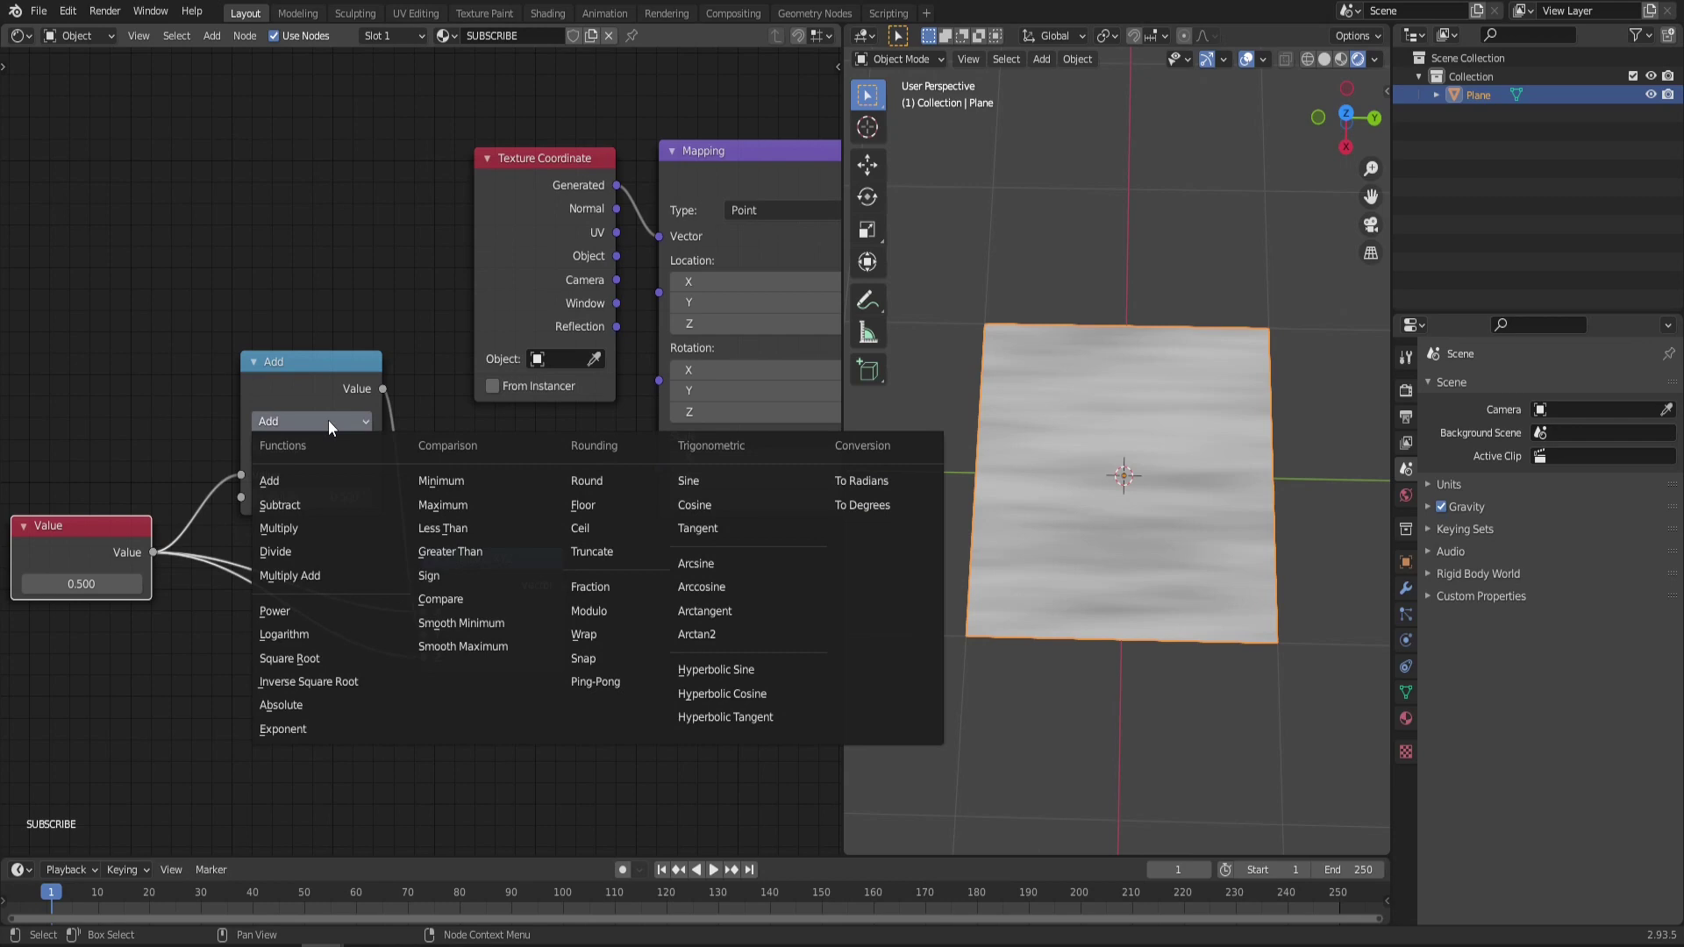
left_click(318, 551)
middle_click_drag(548, 493, 457, 514)
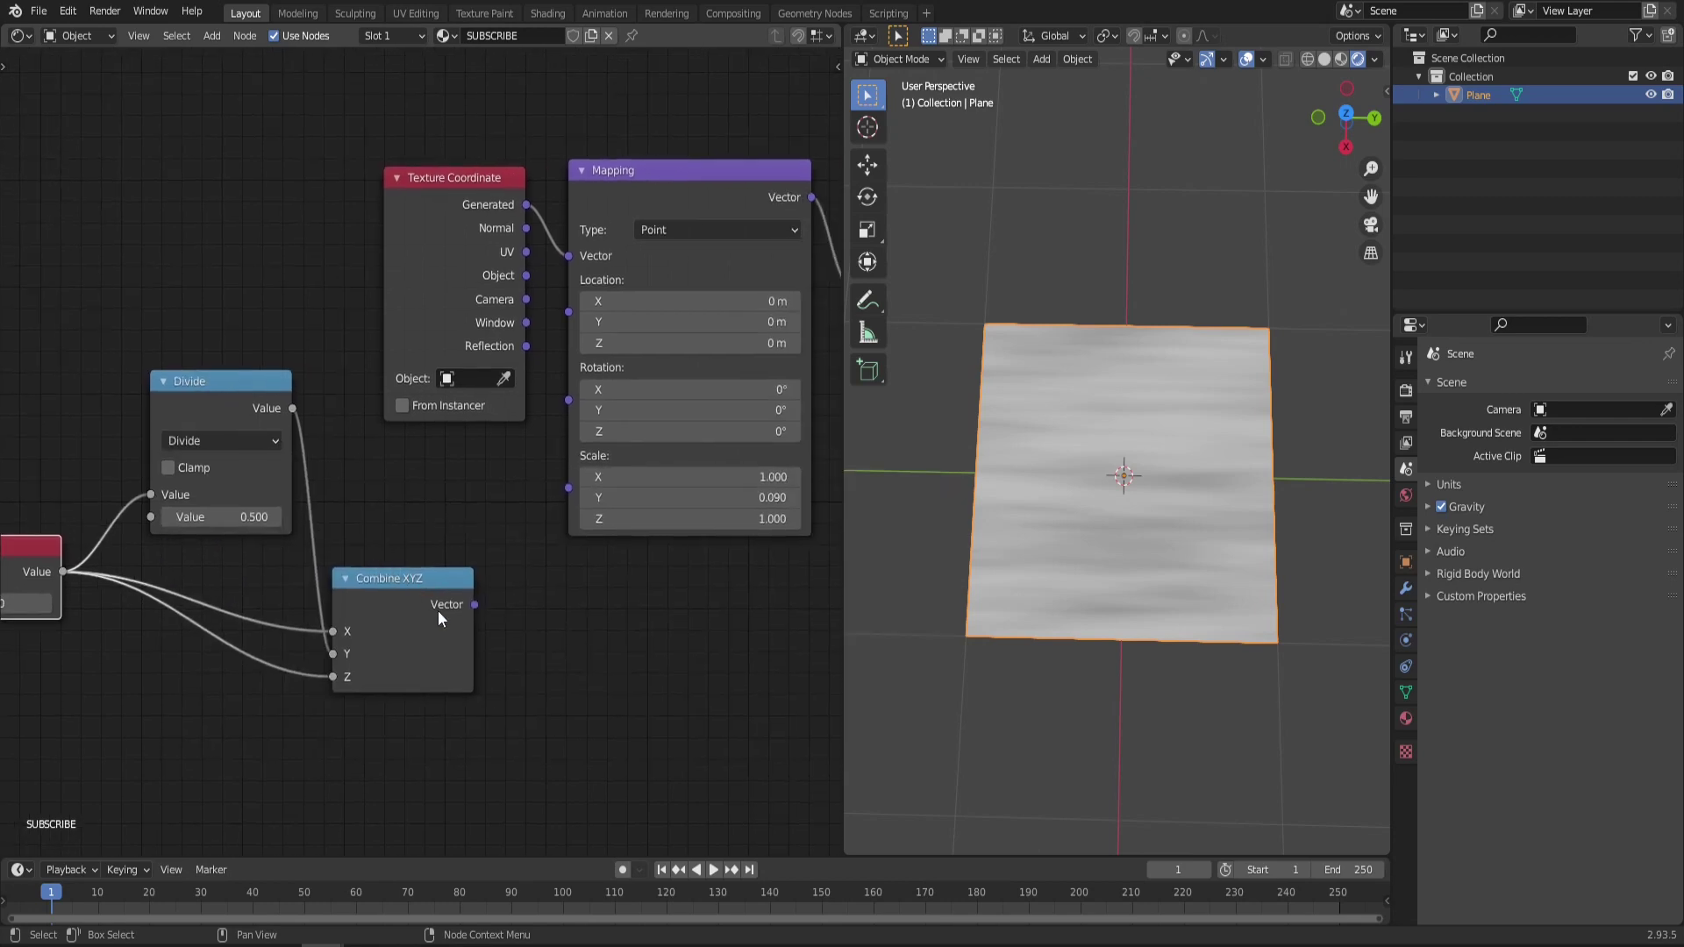
left_click_drag(474, 604, 570, 487)
Set the Divide node's second value to 20 and the Value node to 1
middle_click_drag(567, 539, 755, 520)
left_click_drag(179, 584, 318, 584)
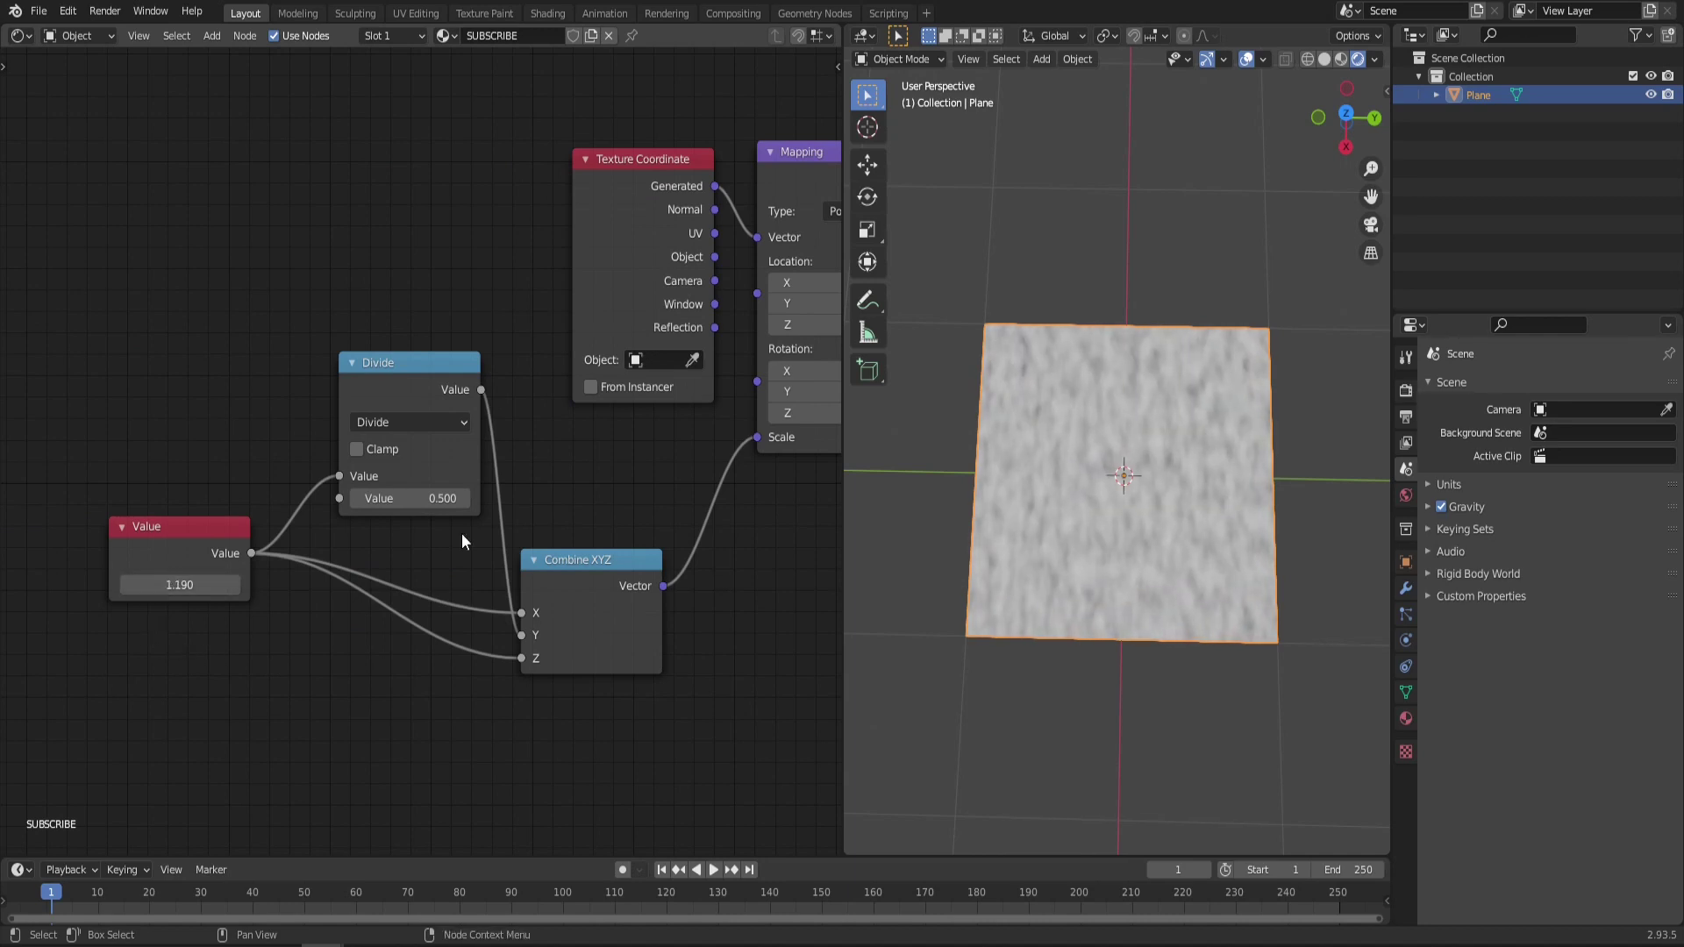
left_click_drag(381, 499, 486, 498)
left_click(383, 498)
type("22.1")
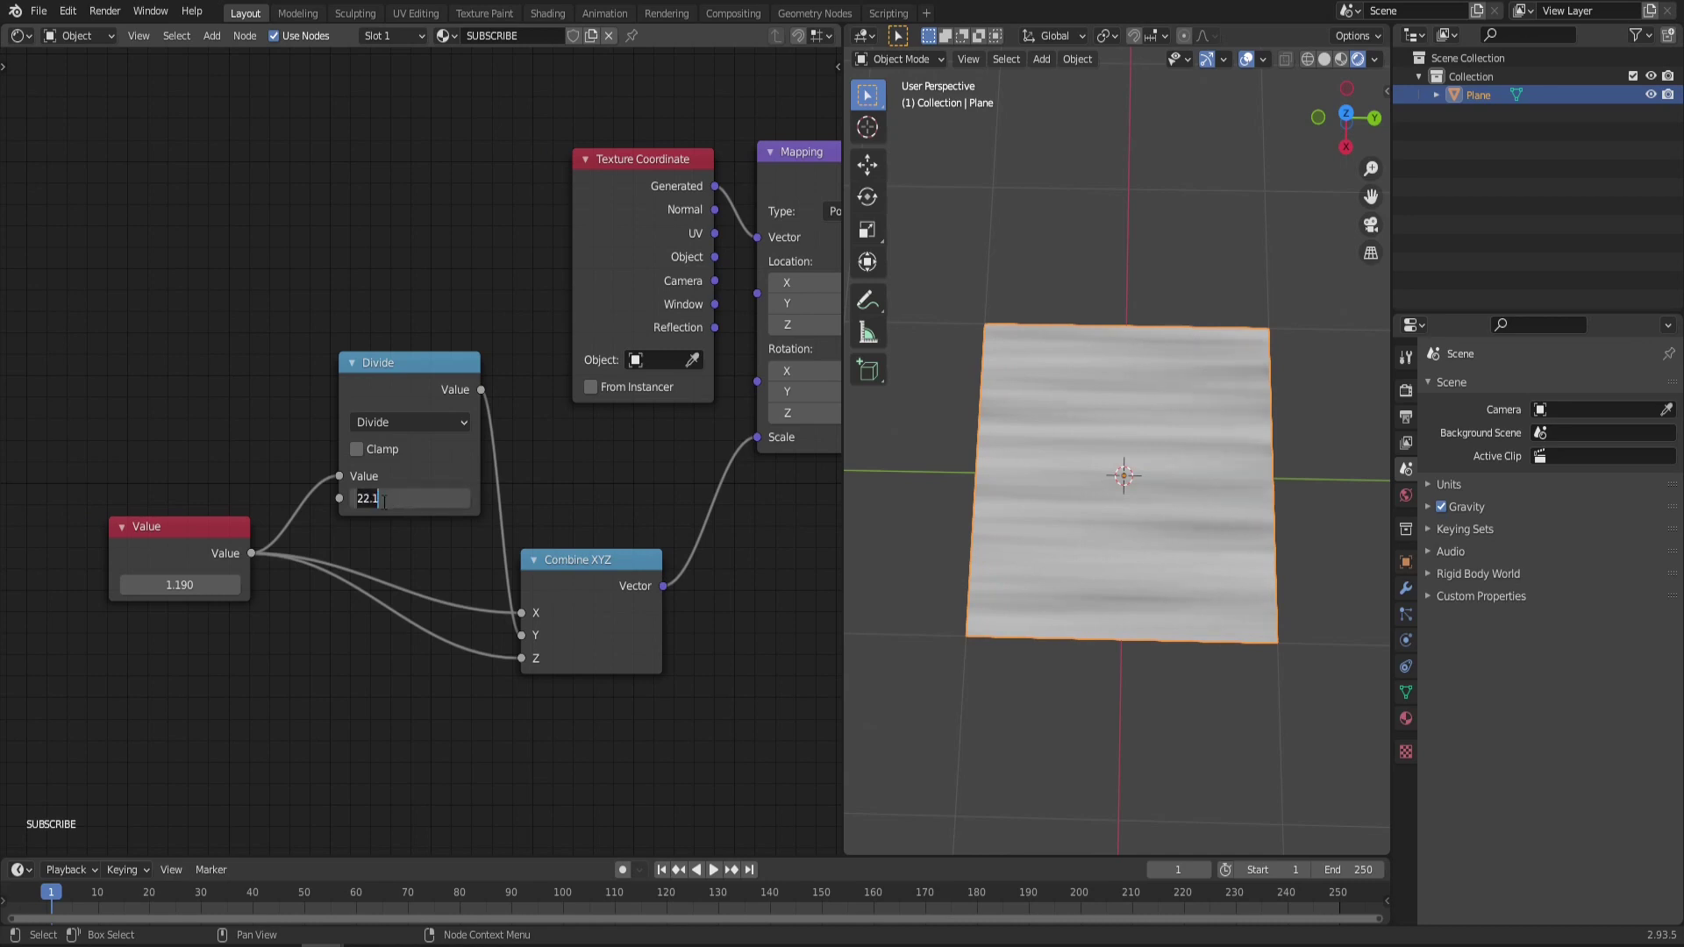
type("0")
key("Return")
left_click(218, 579)
key("Return")
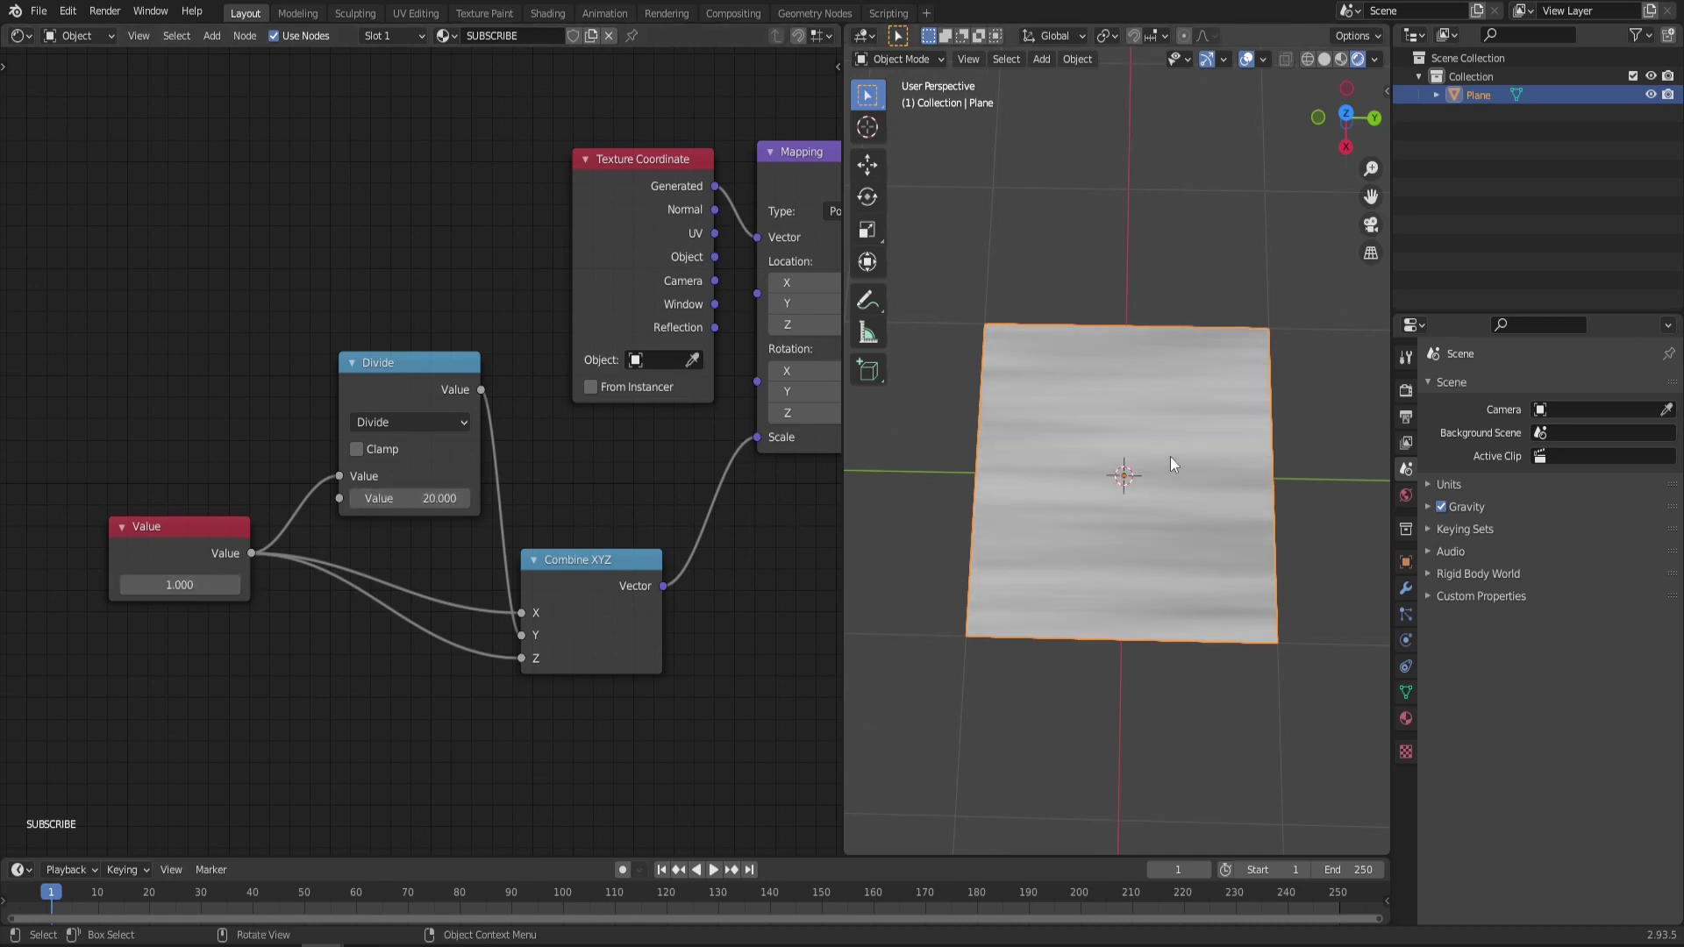
mouse_move(1170, 456)
middle_mouse_down()
mouse_move(1170, 482)
mouse_move(1153, 456)
middle_mouse_up()
scroll(458, 512, "down", 1)
middle_click_drag(772, 448, 207, 546)
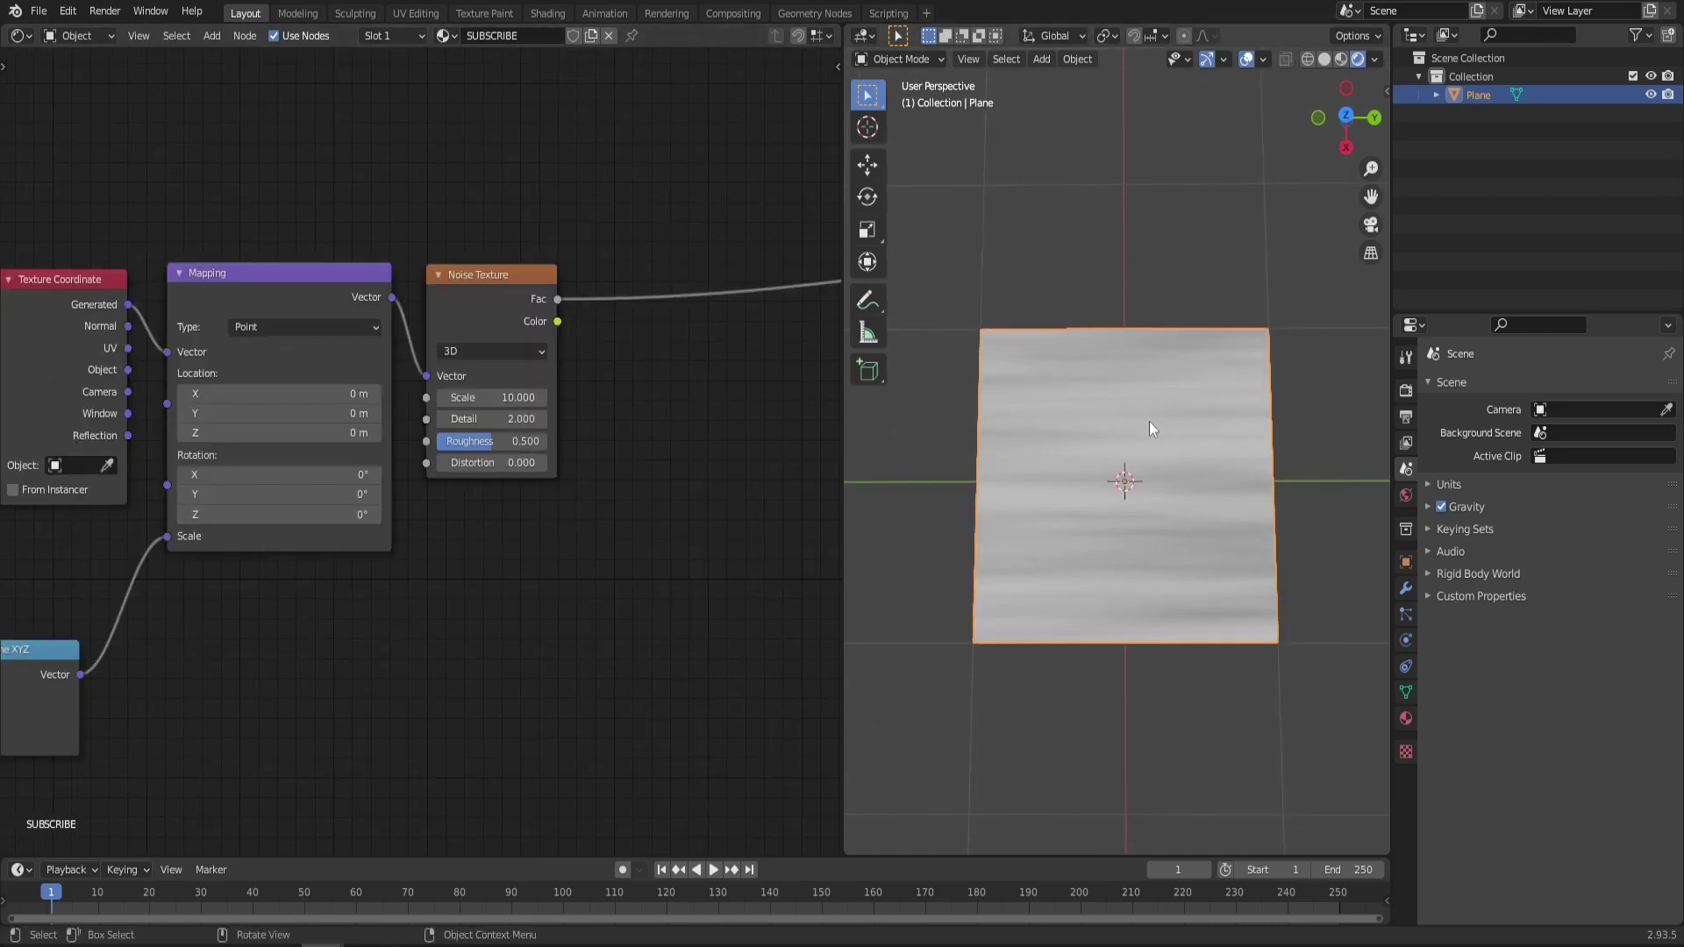
scroll(1068, 401, "up", 2)
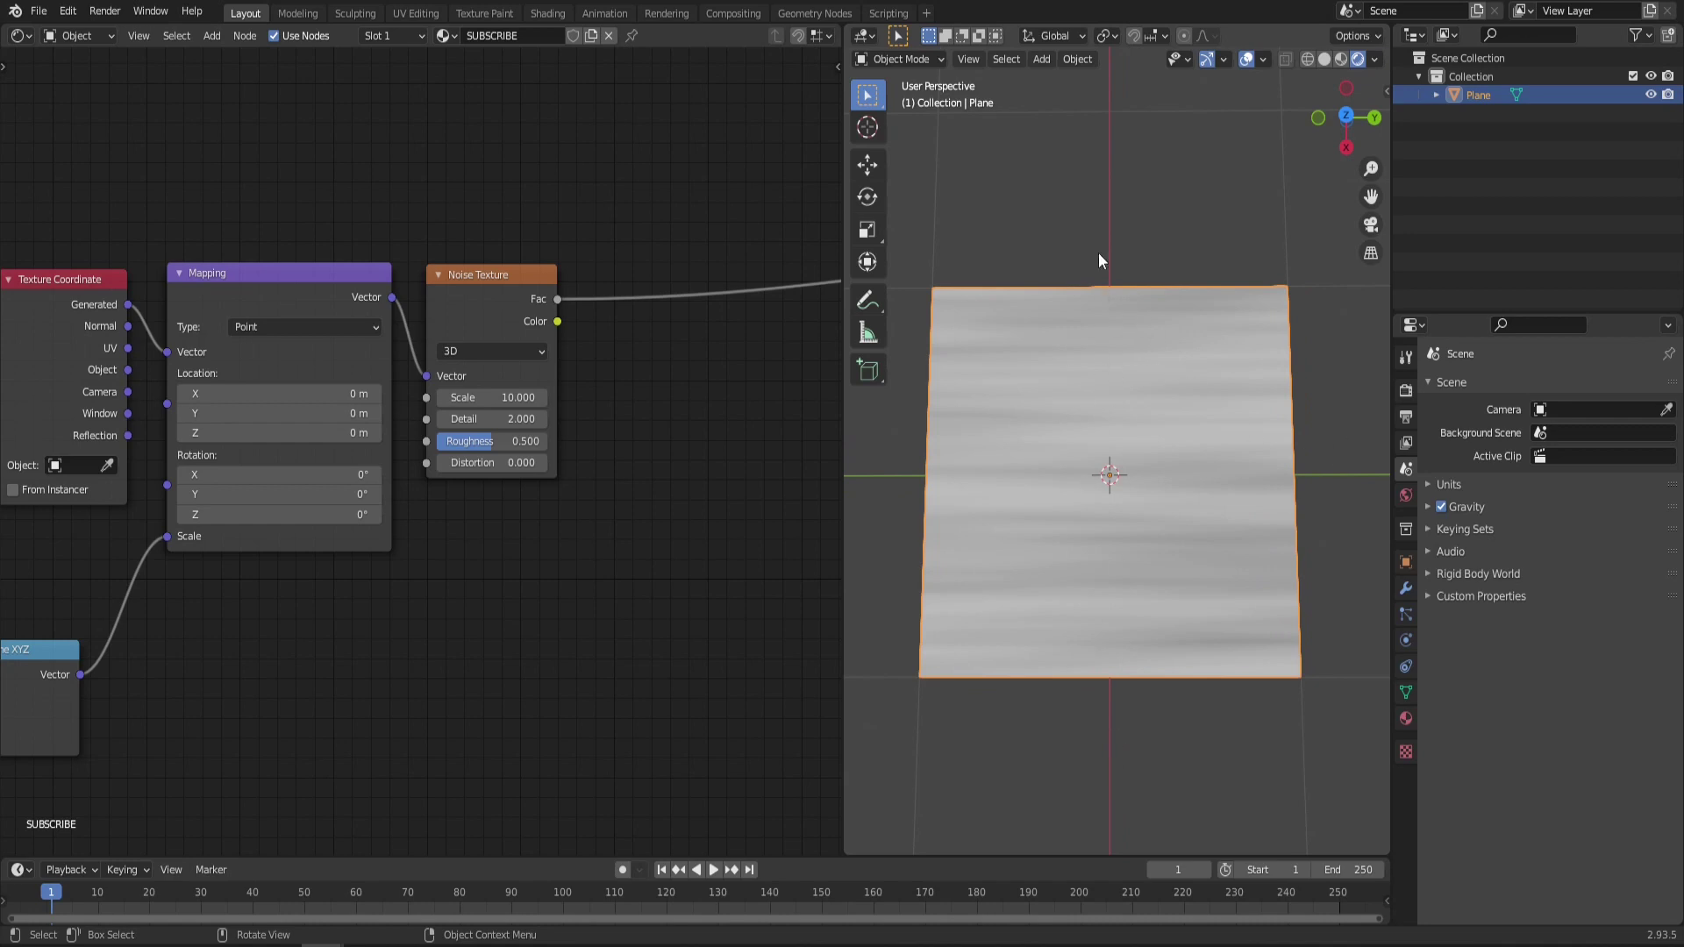
Add a Gradient Texture with its own Texture Coordinate and Mapping nodes above the noise node chain
middle_click_drag(645, 468, 687, 605)
scroll(624, 596, "down", 5)
middle_click_drag(344, 314, 339, 416)
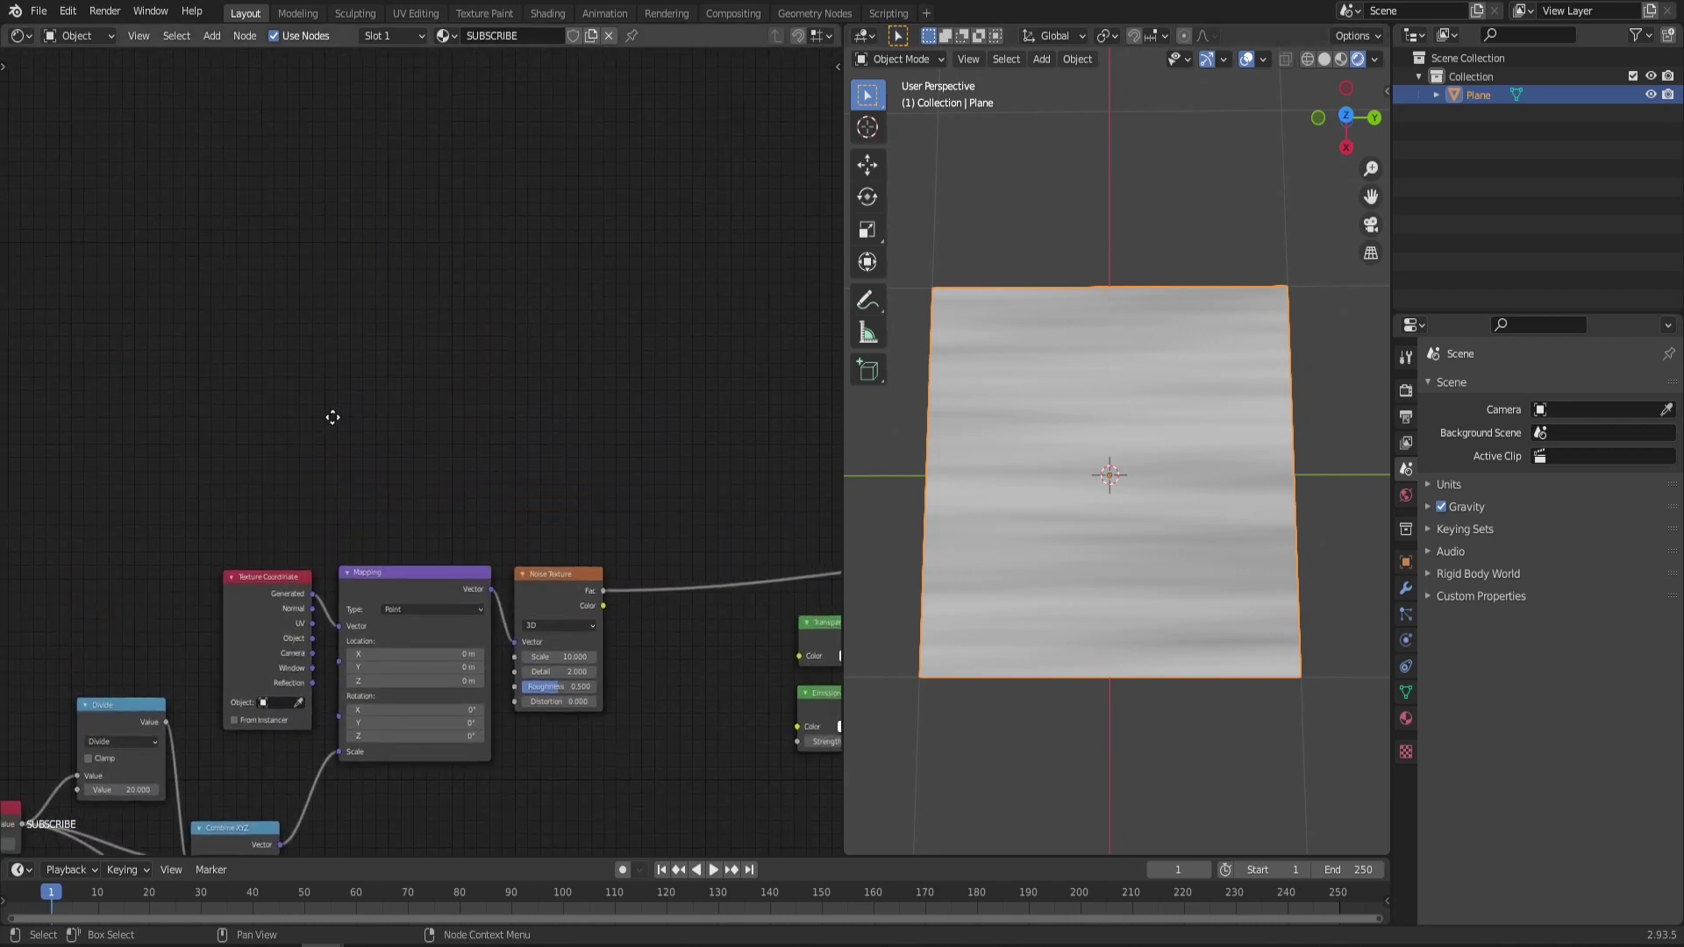
key("F3")
type("gradient")
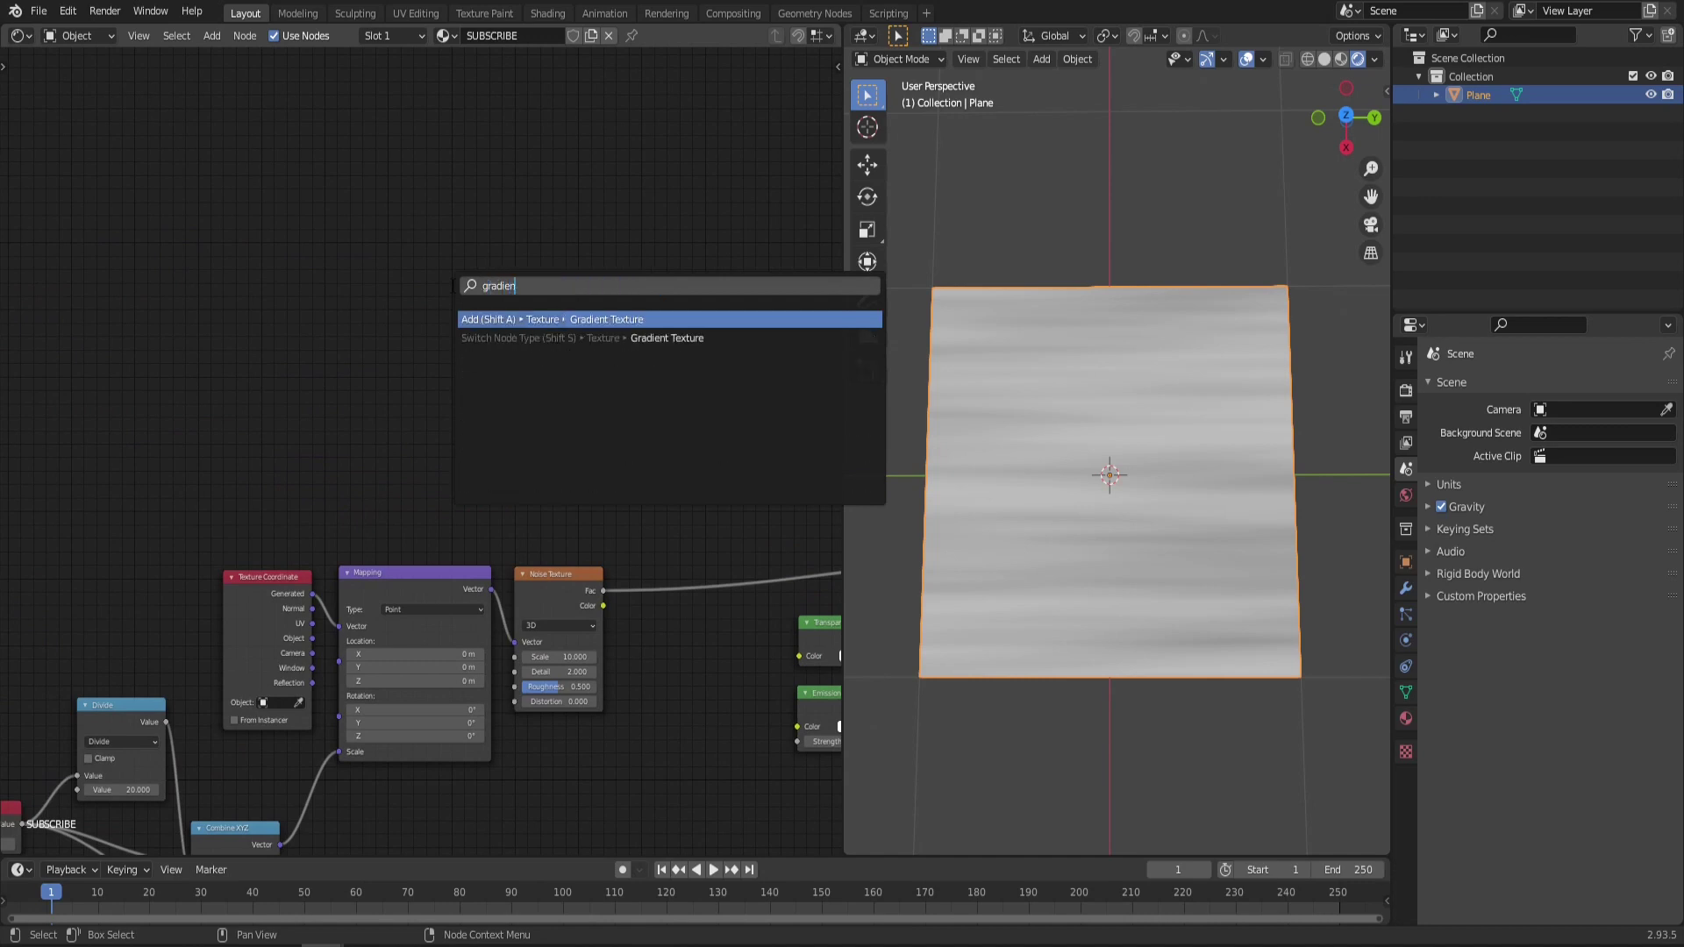
key("Return")
left_click(560, 240)
key("ctrl+t")
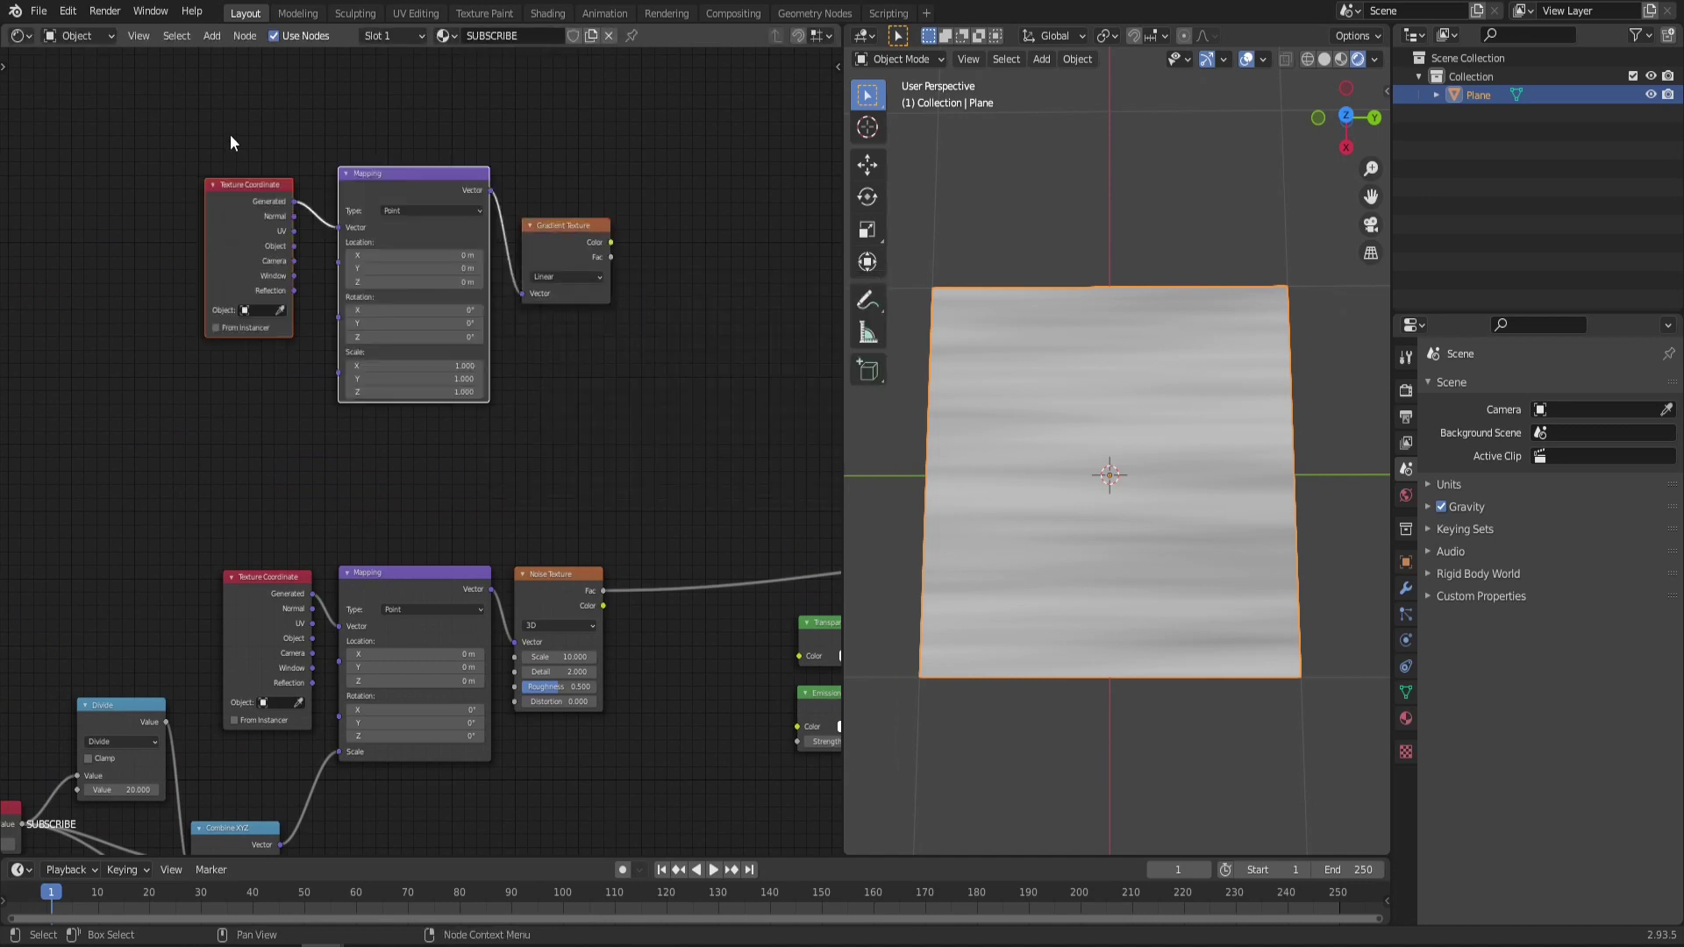
left_click_drag(234, 130, 245, 135)
left_click_drag(244, 135, 363, 210)
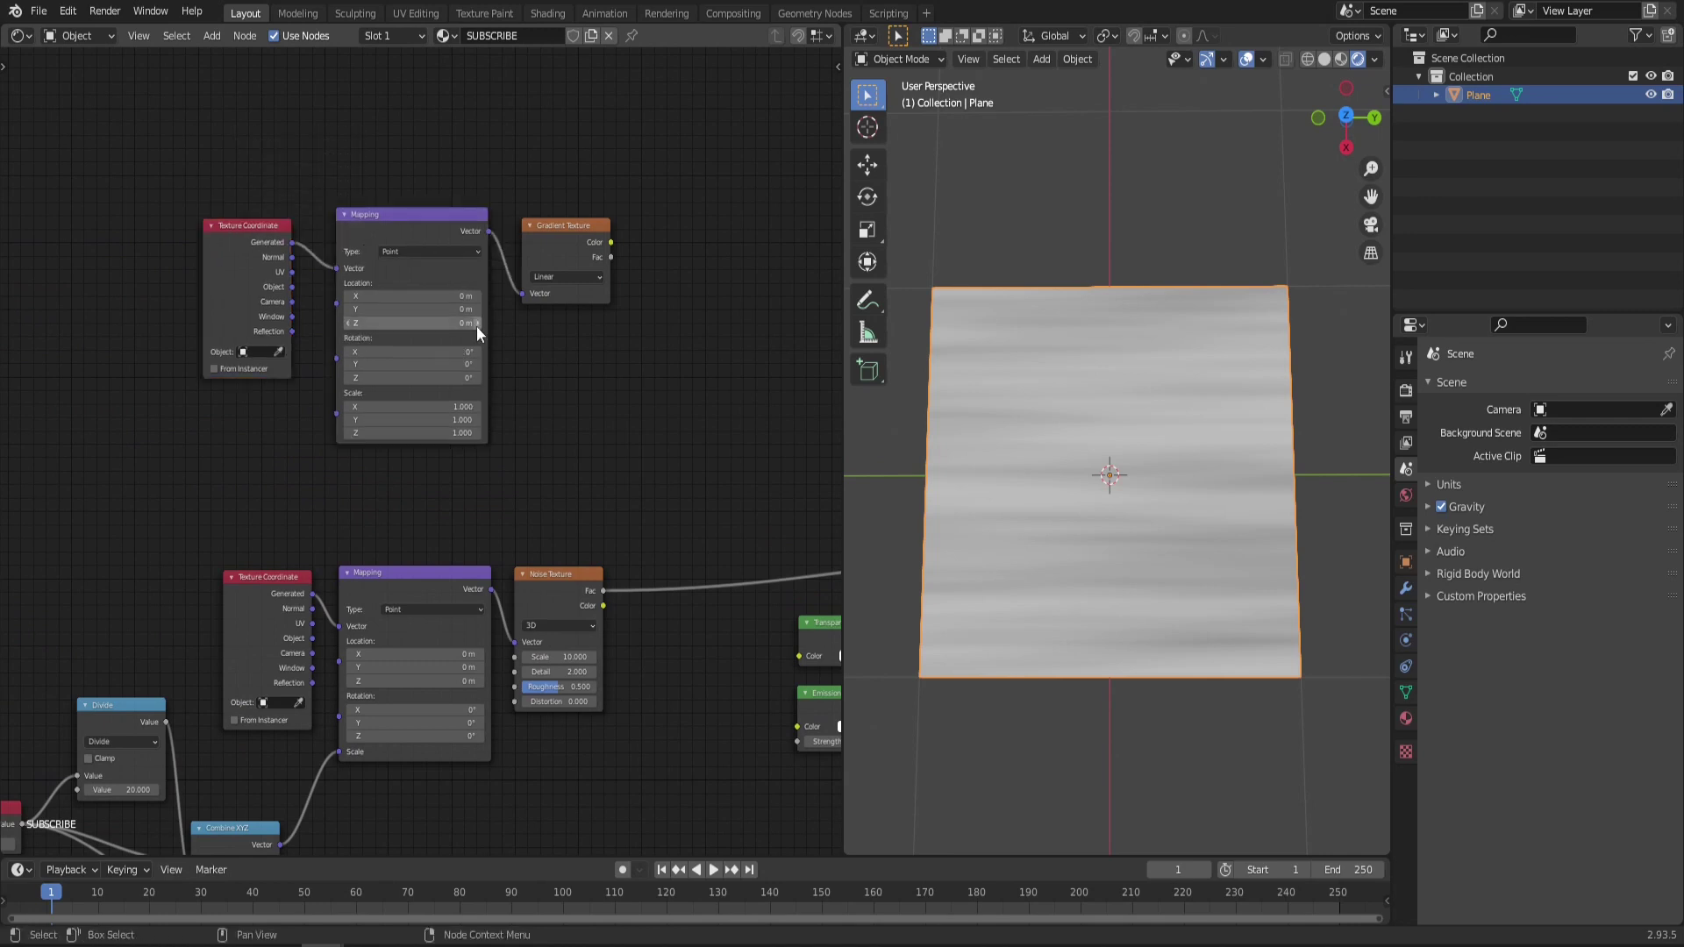
Drive both Mapping nodes' Vector inputs from the Object output of their Texture Coordinate nodes
scroll(576, 514, "up", 2)
middle_click_drag(377, 546, 541, 436)
scroll(474, 467, "up", 3)
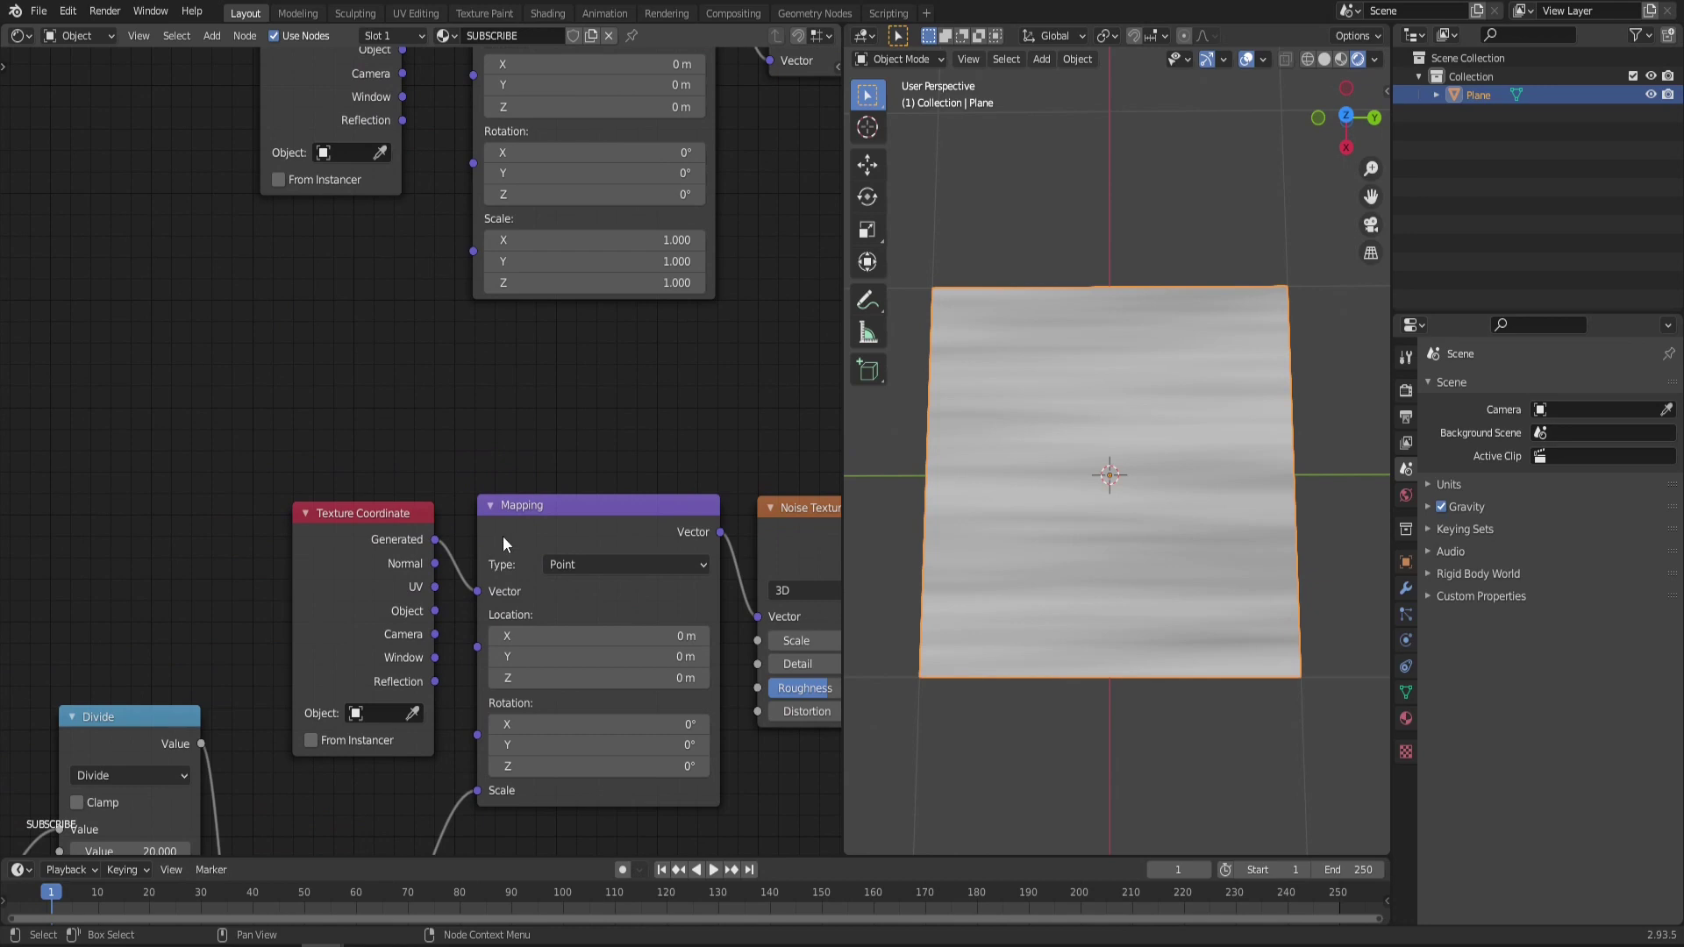
left_click_drag(436, 614, 477, 591)
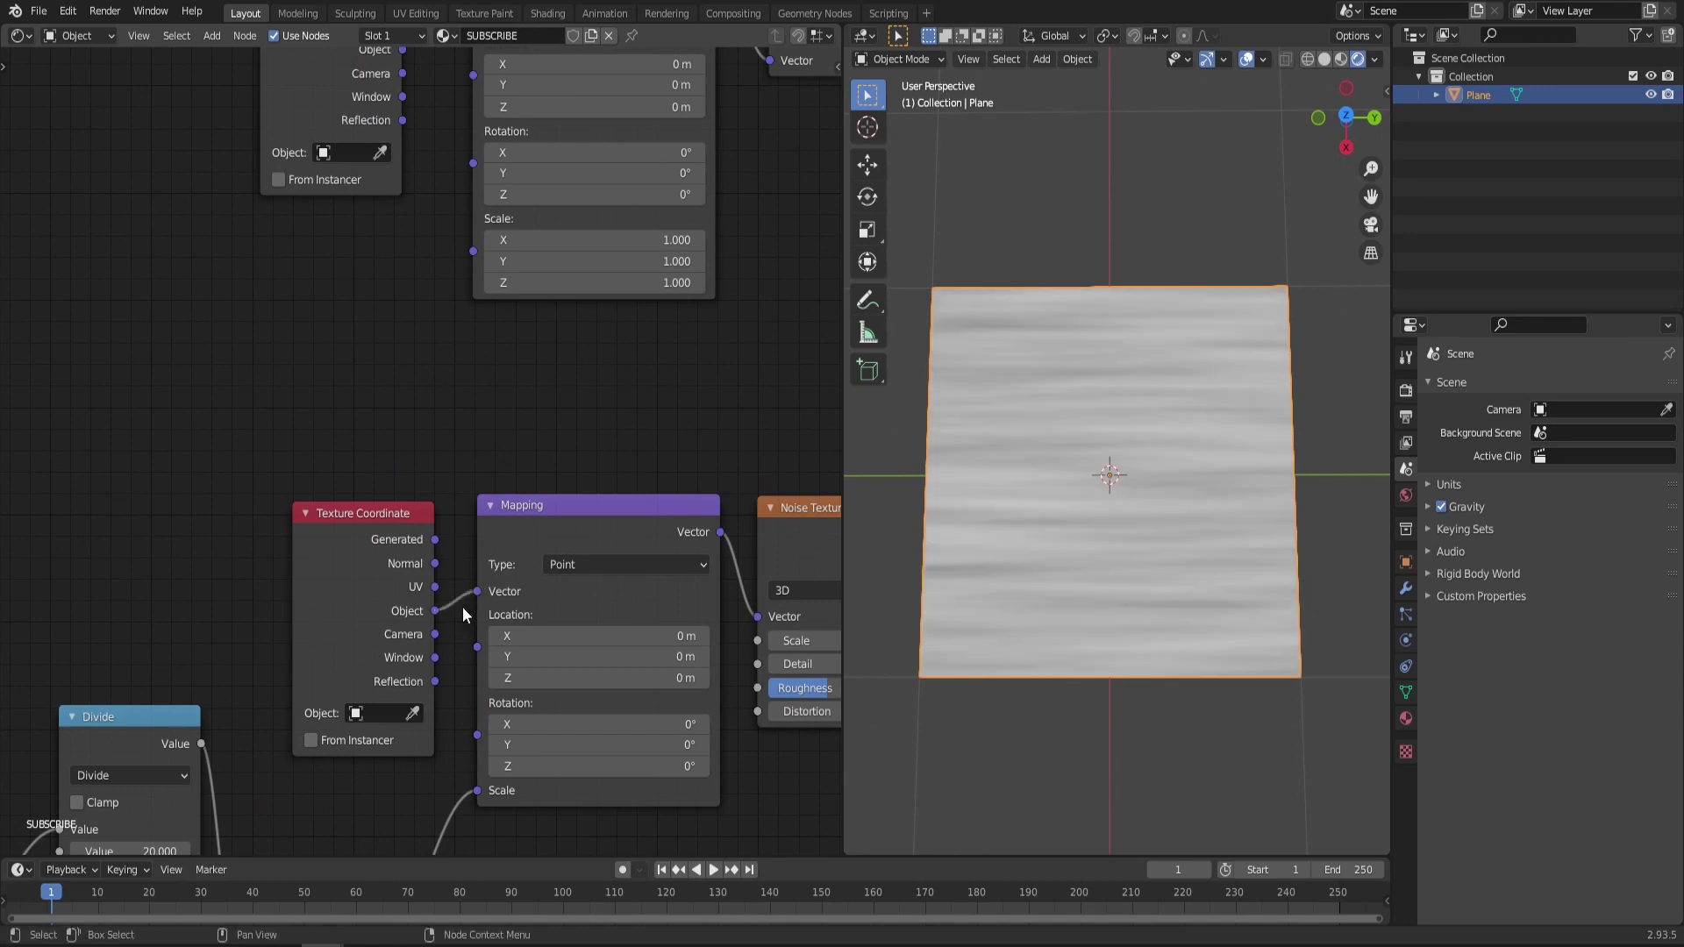
middle_click_drag(462, 597, 325, 568)
middle_click_drag(305, 351, 376, 671)
middle_click_drag(664, 432, 619, 439)
left_click_drag(291, 347, 363, 317)
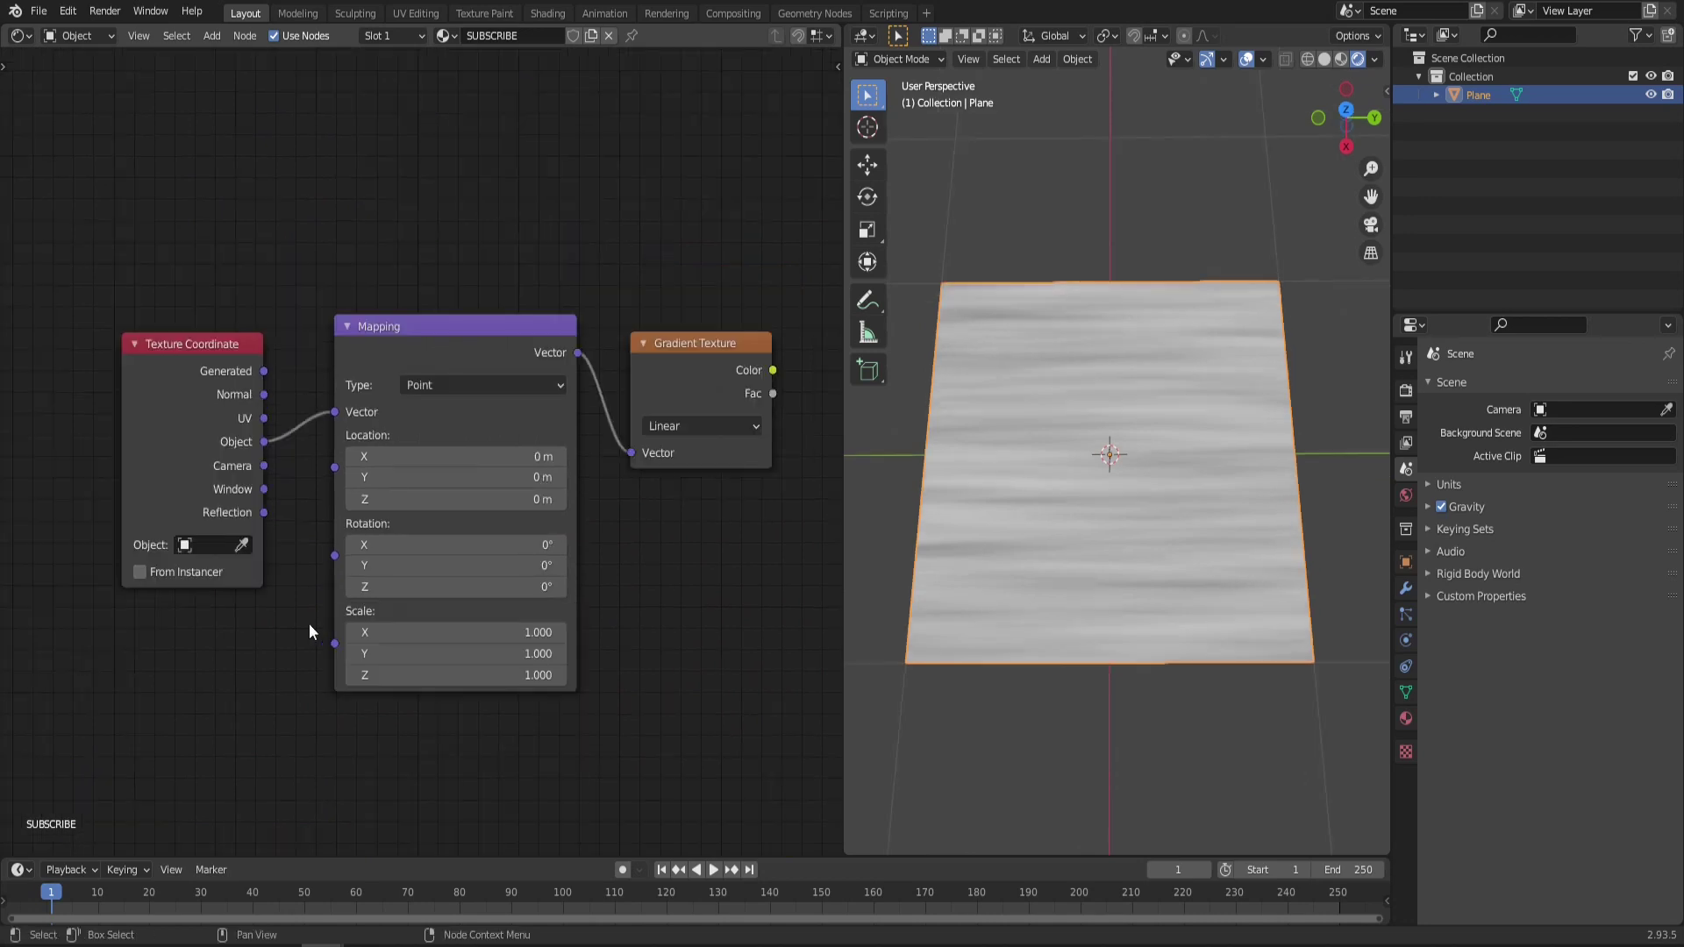
Add a Value node and connect it to the Scale input of the gradient's Mapping node
middle_click_drag(309, 623, 497, 560)
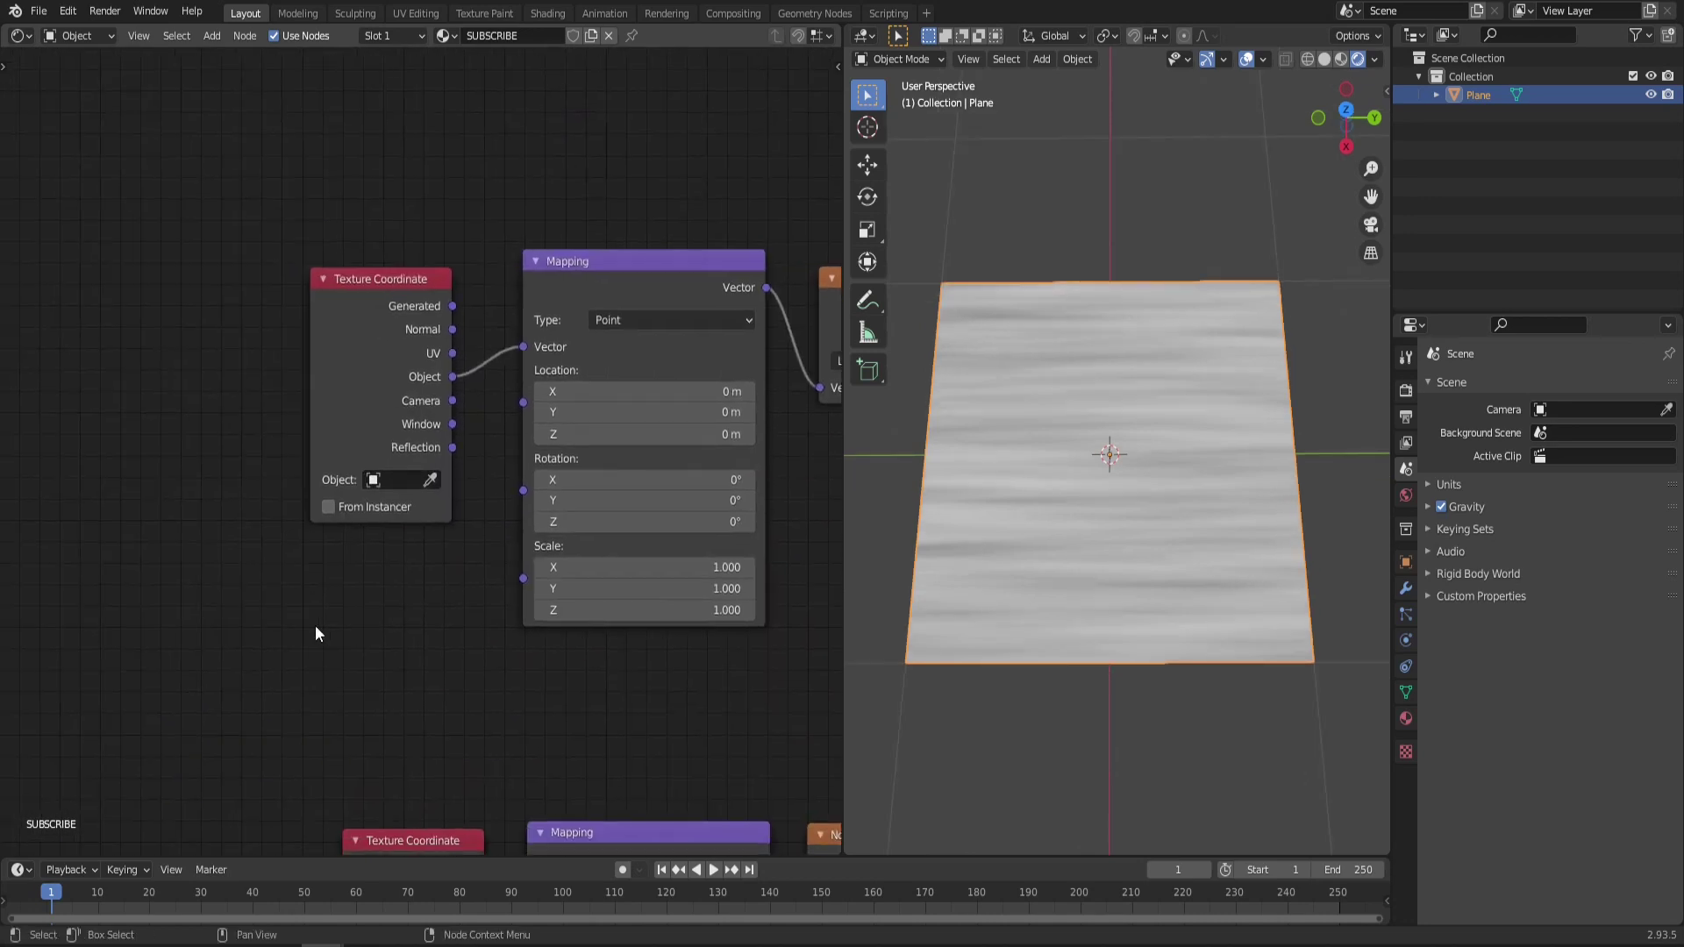
key("F3")
type("val")
key("Return")
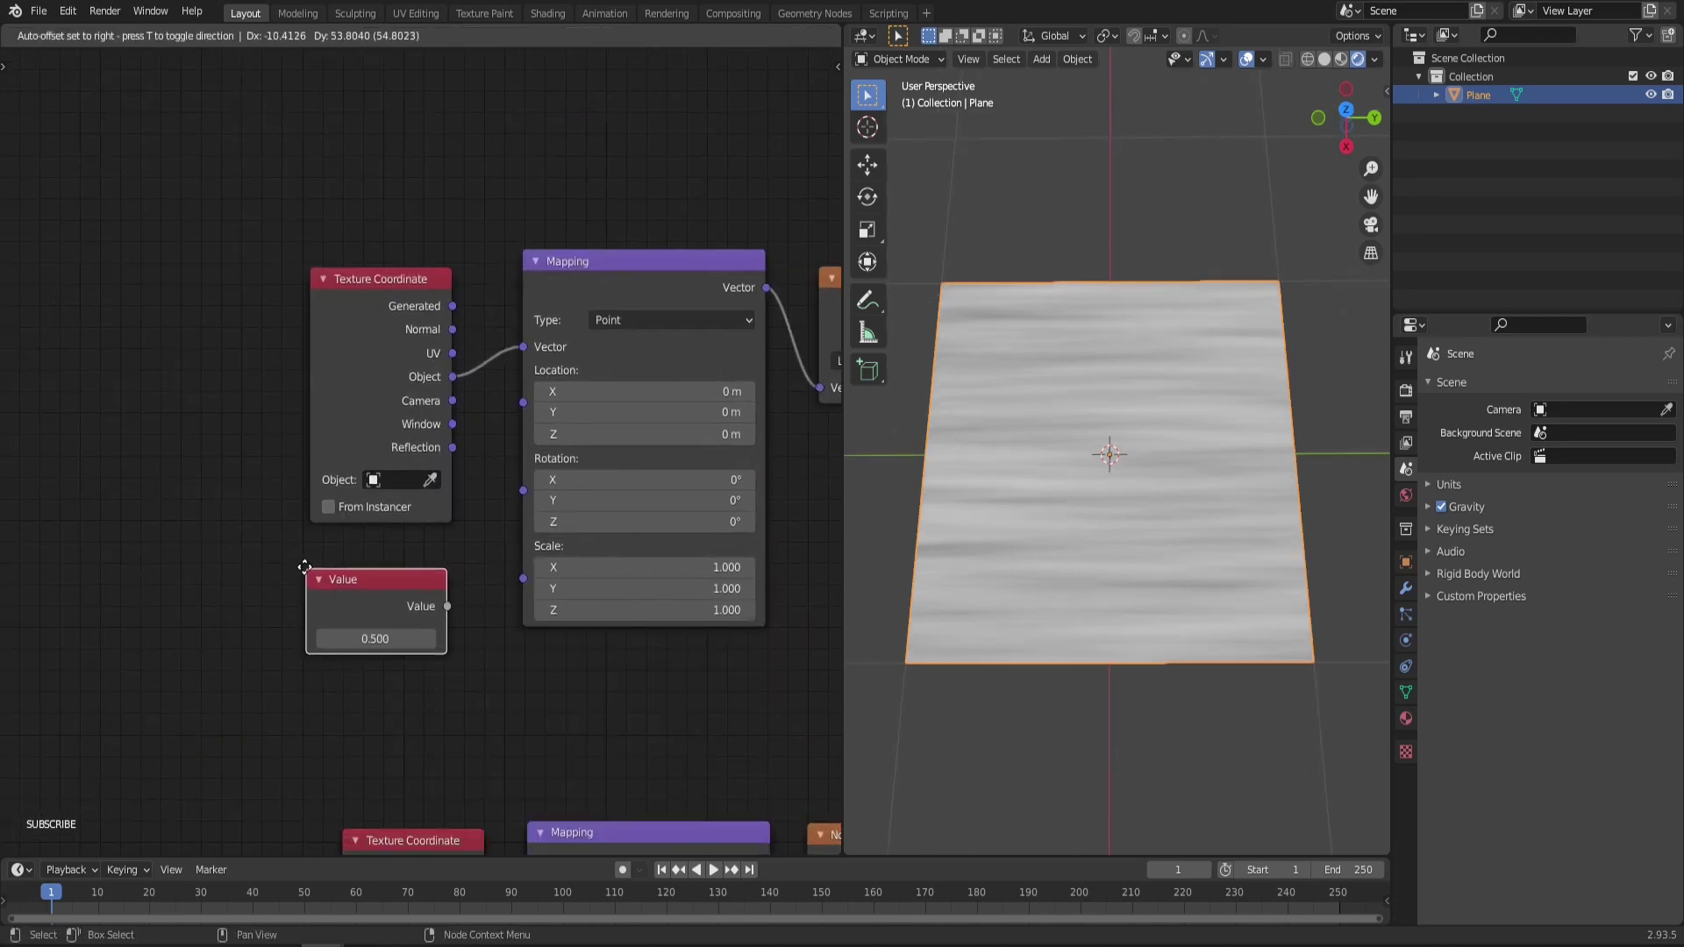
left_click(461, 596)
middle_click_drag(476, 586, 391, 624)
left_click_drag(383, 624, 462, 596)
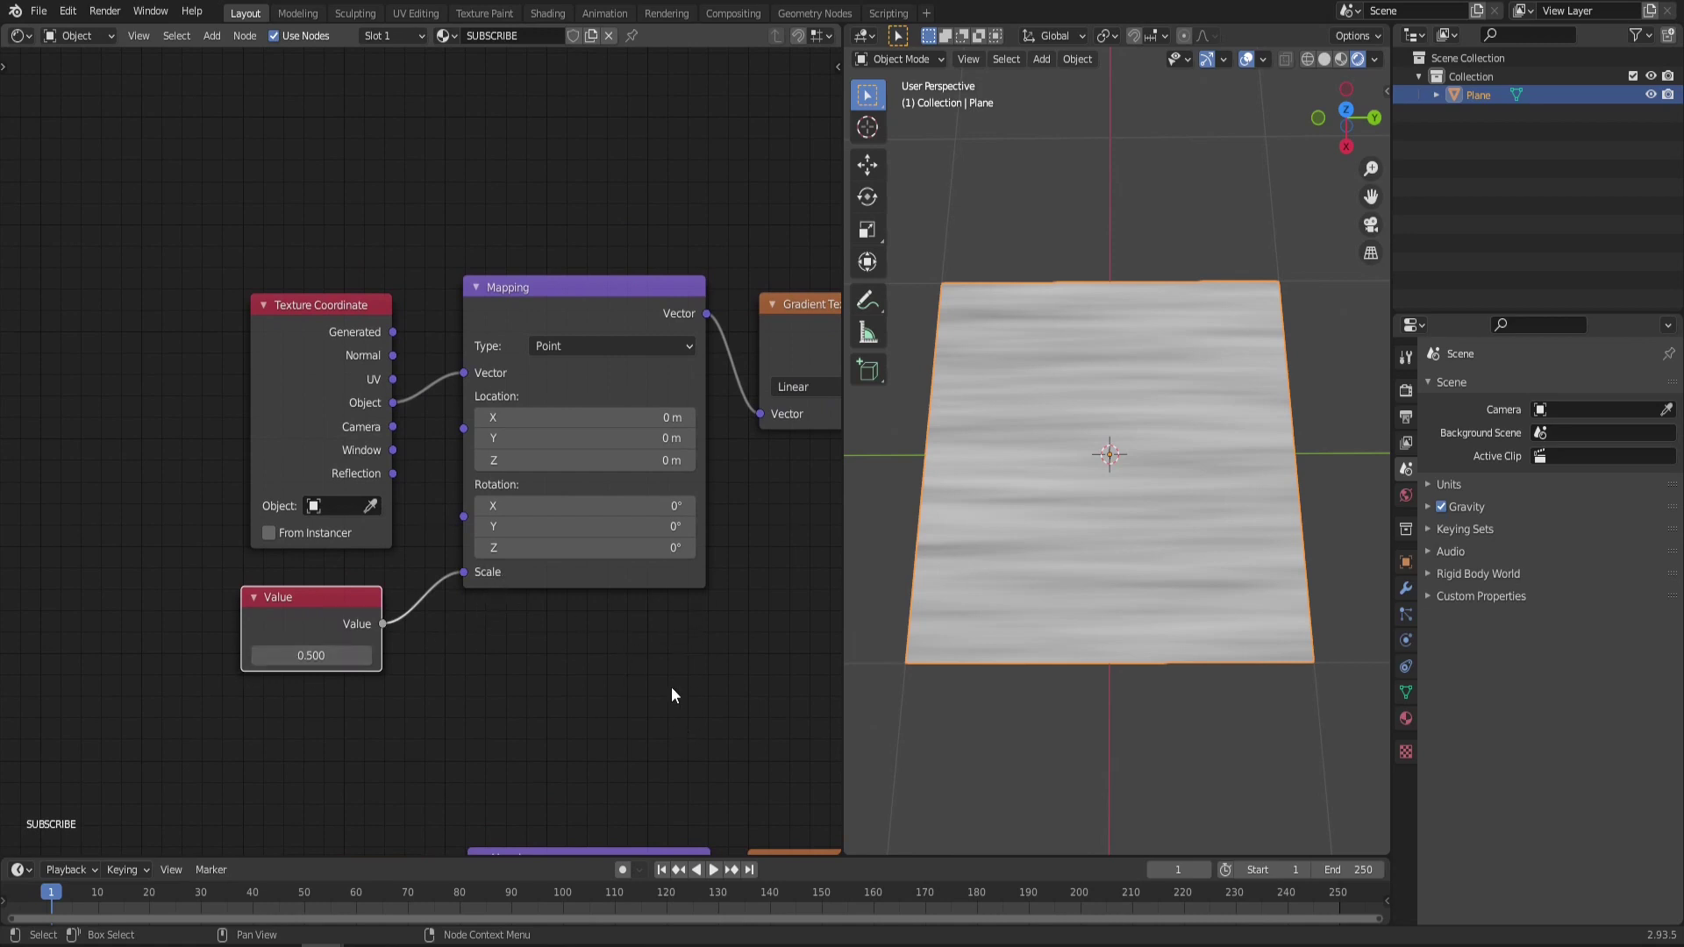
Preview the Gradient Texture on the plane and set its Mapping node's Z rotation to 90°
middle_click_drag(756, 567, 537, 617)
left_click(610, 377, "ctrl+shift")
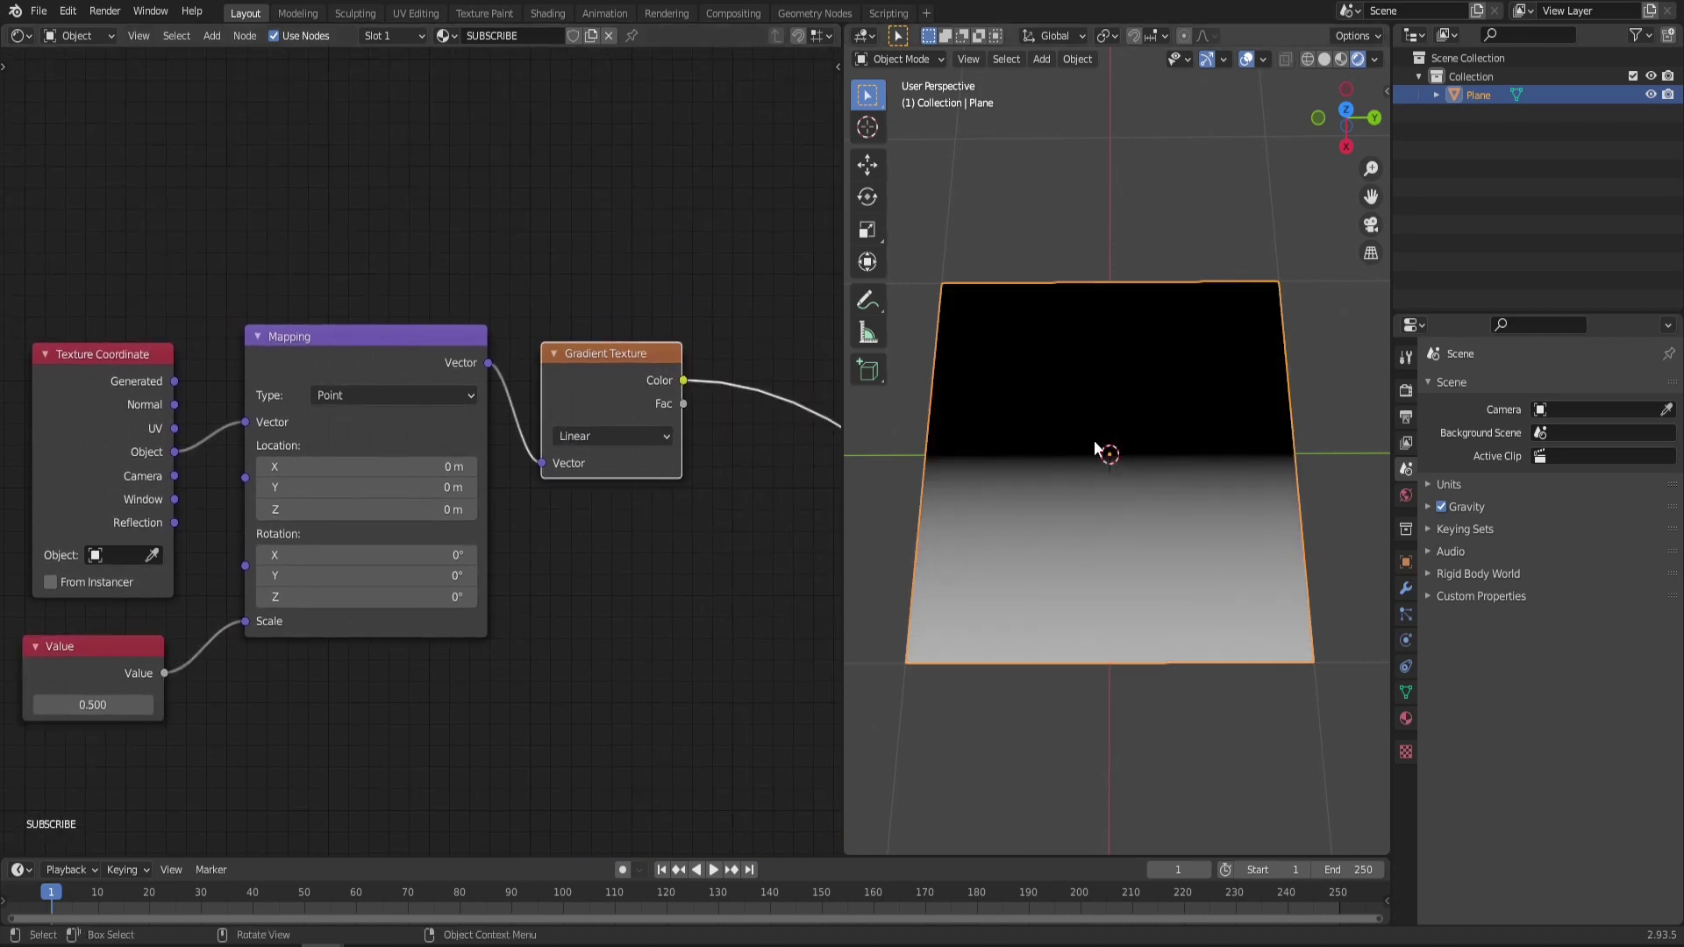
middle_click_drag(1099, 428, 1068, 635)
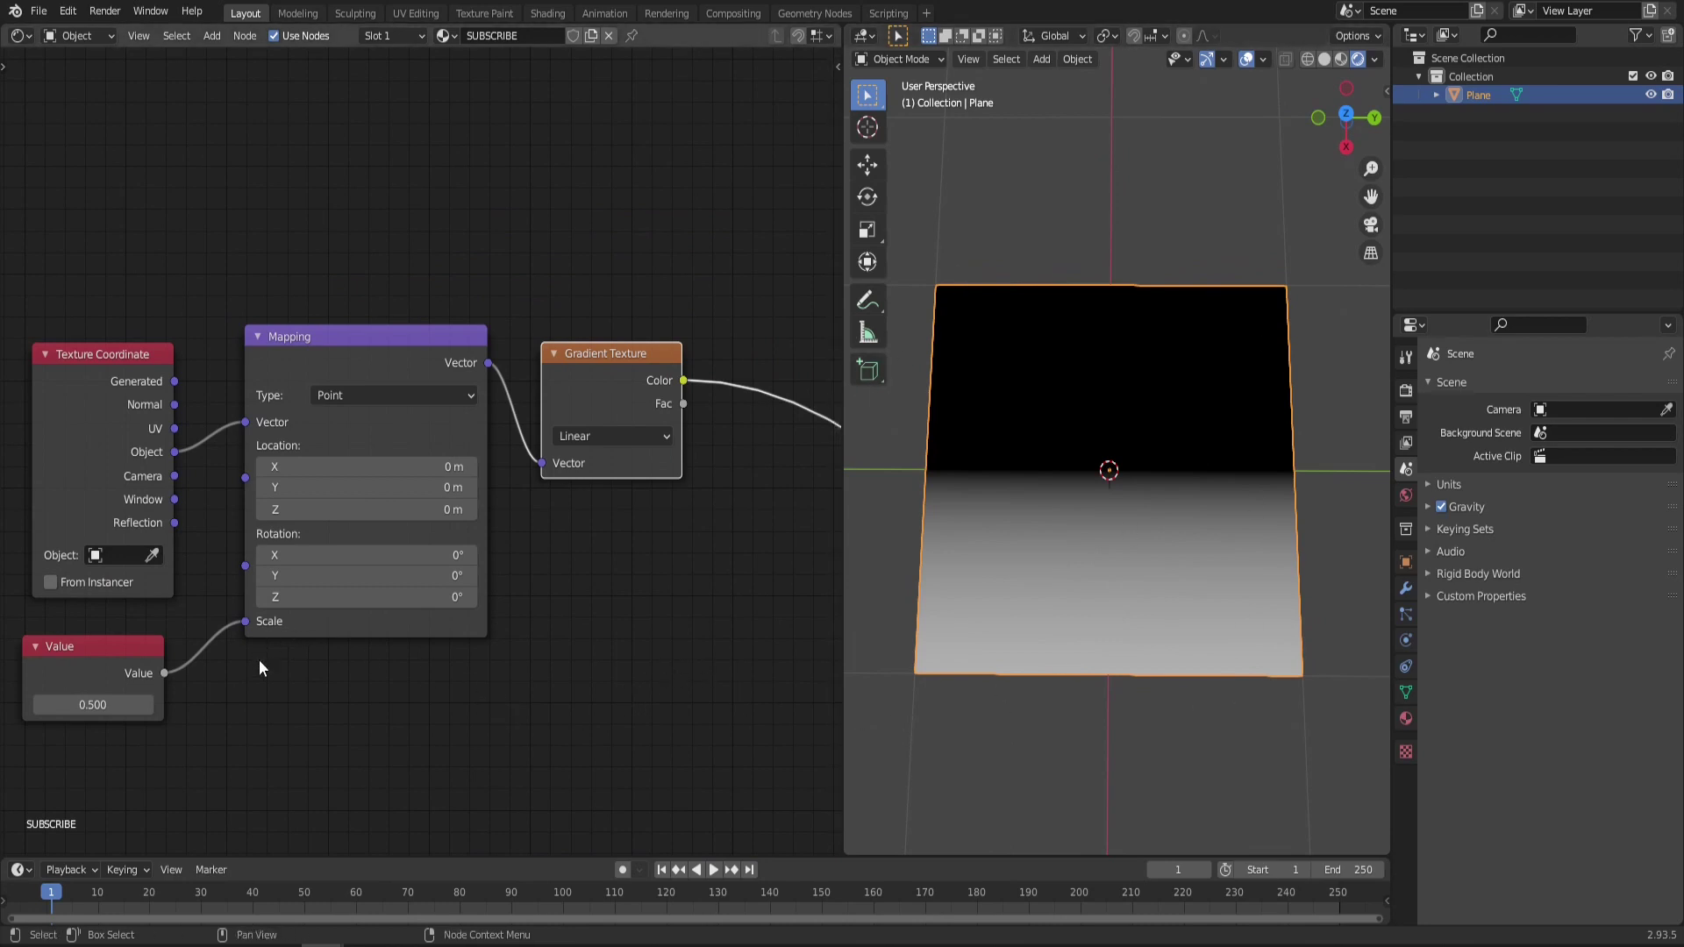
left_click(302, 604)
type("90")
key("Return")
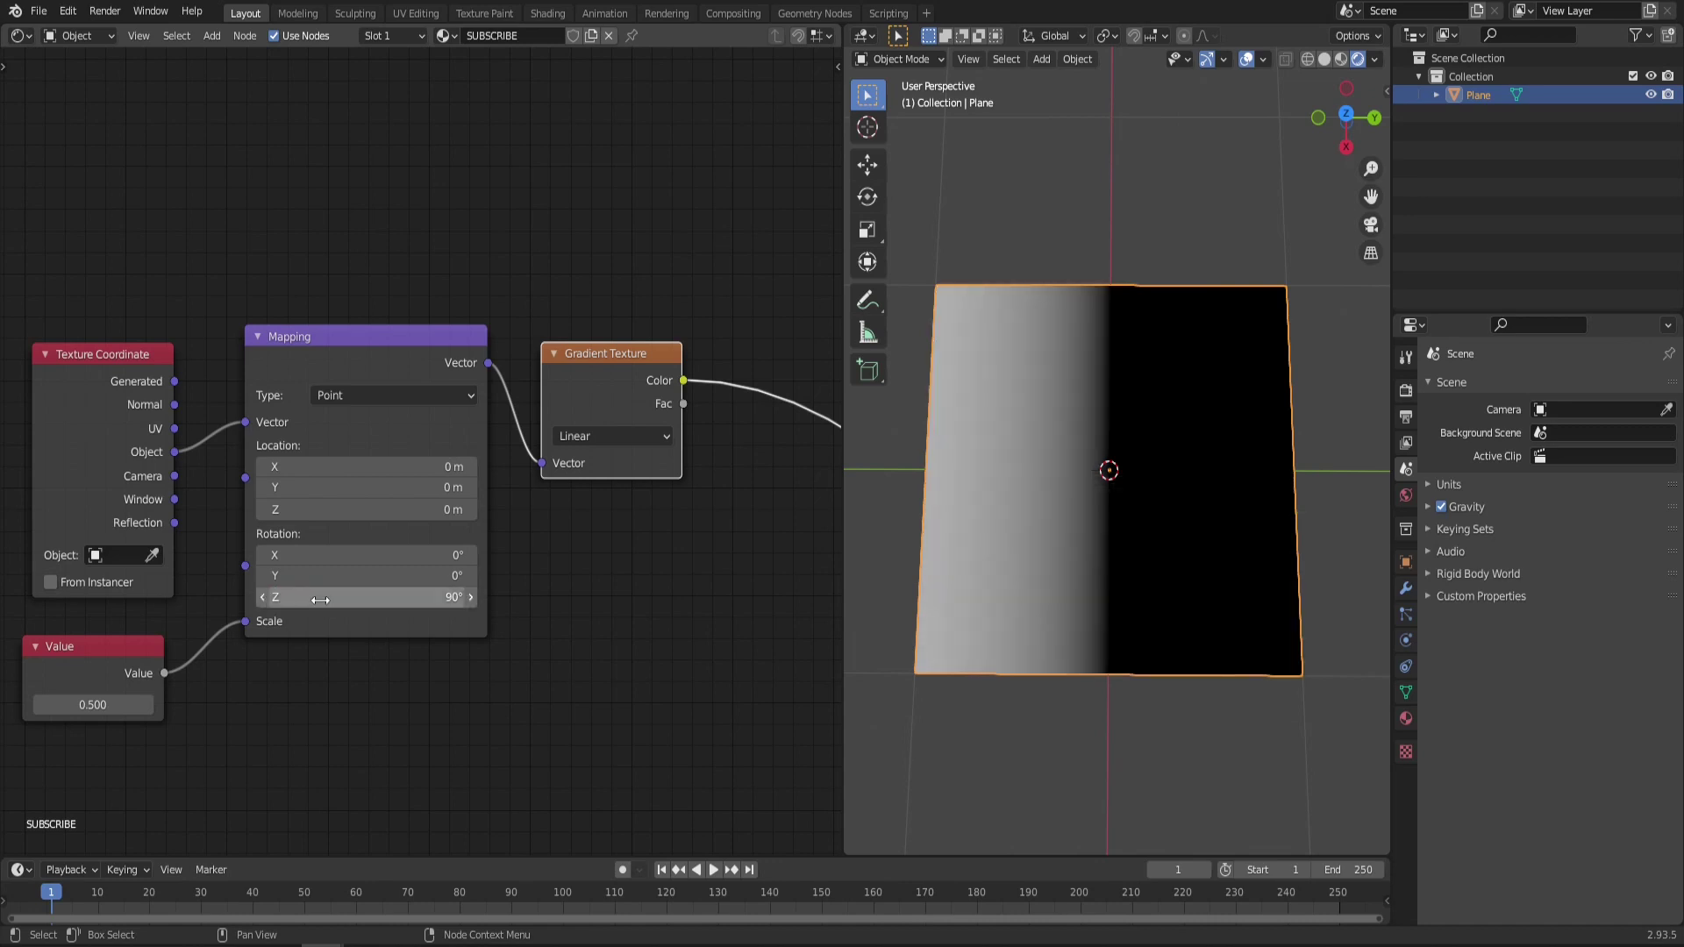
Duplicate the Gradient Texture node above the original and connect the Mapping node's Vector output to the copy
left_click_drag(605, 352, 652, 328)
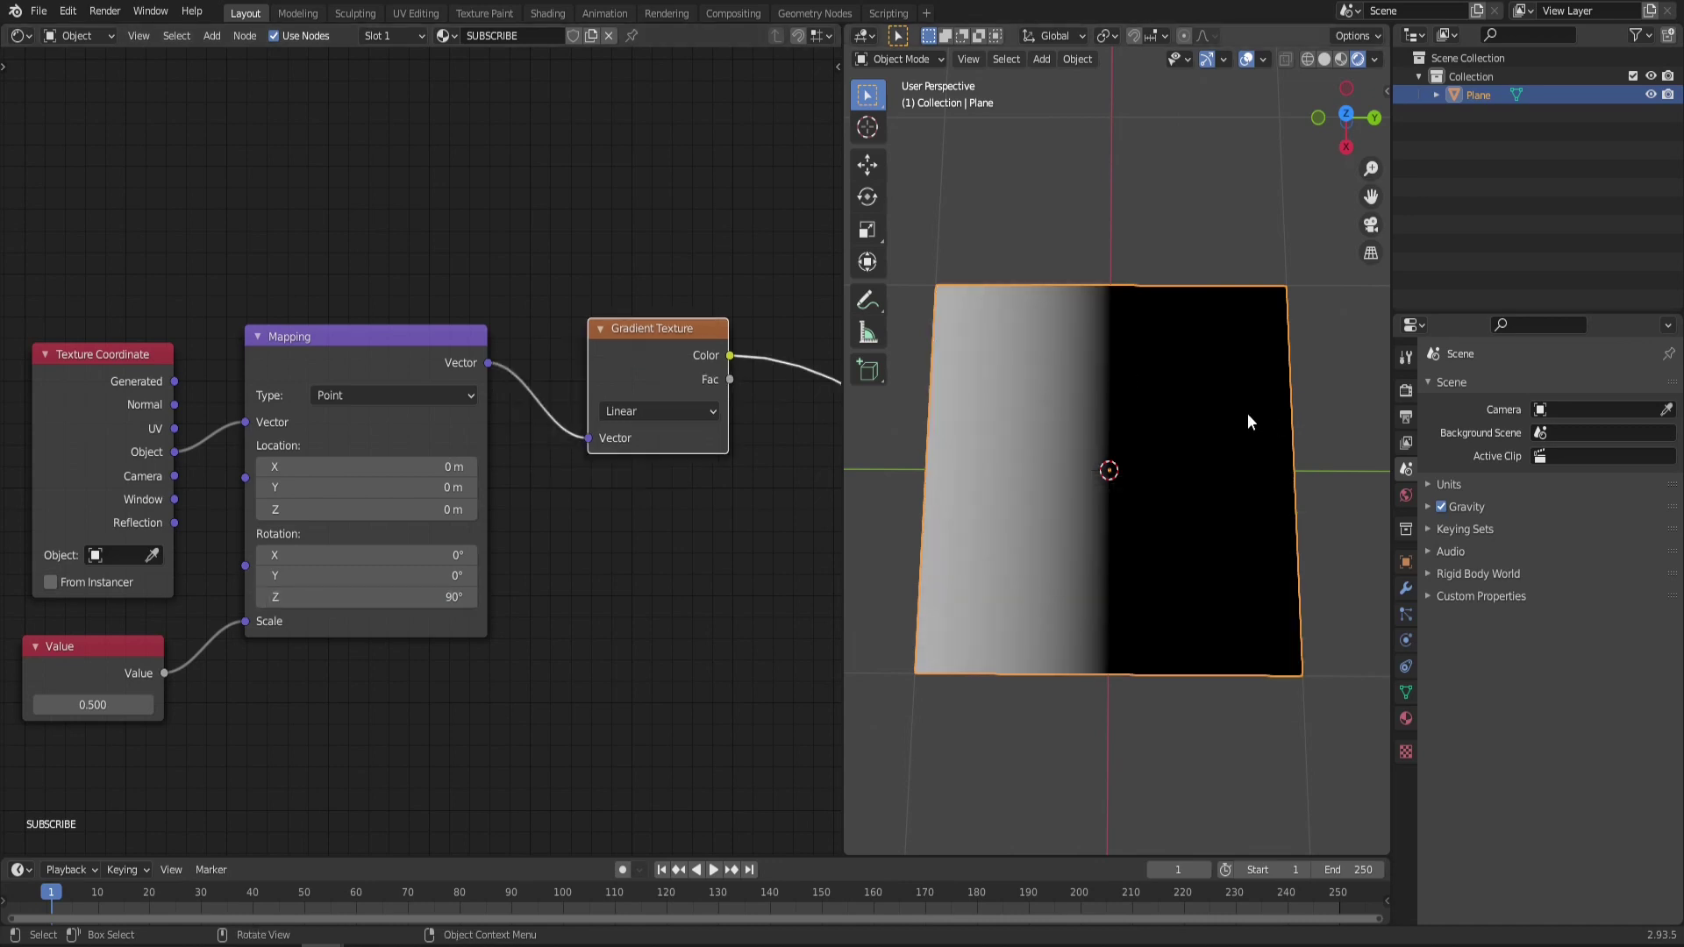
middle_click_drag(555, 212, 508, 279)
key("shift+d")
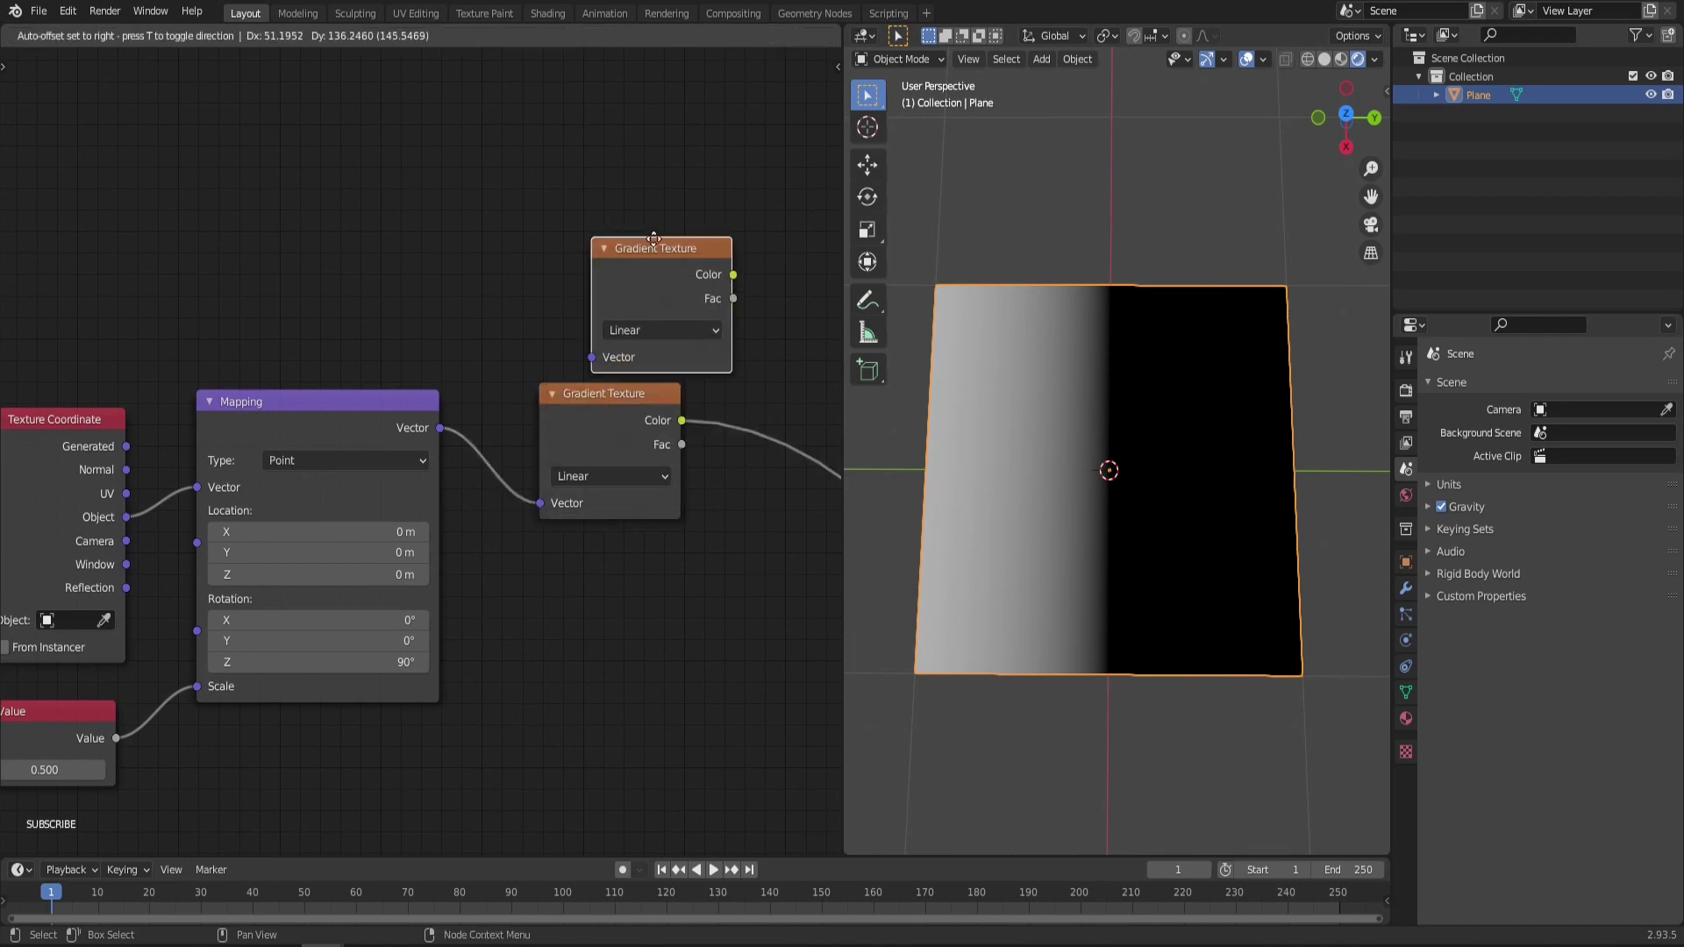
left_click(655, 177)
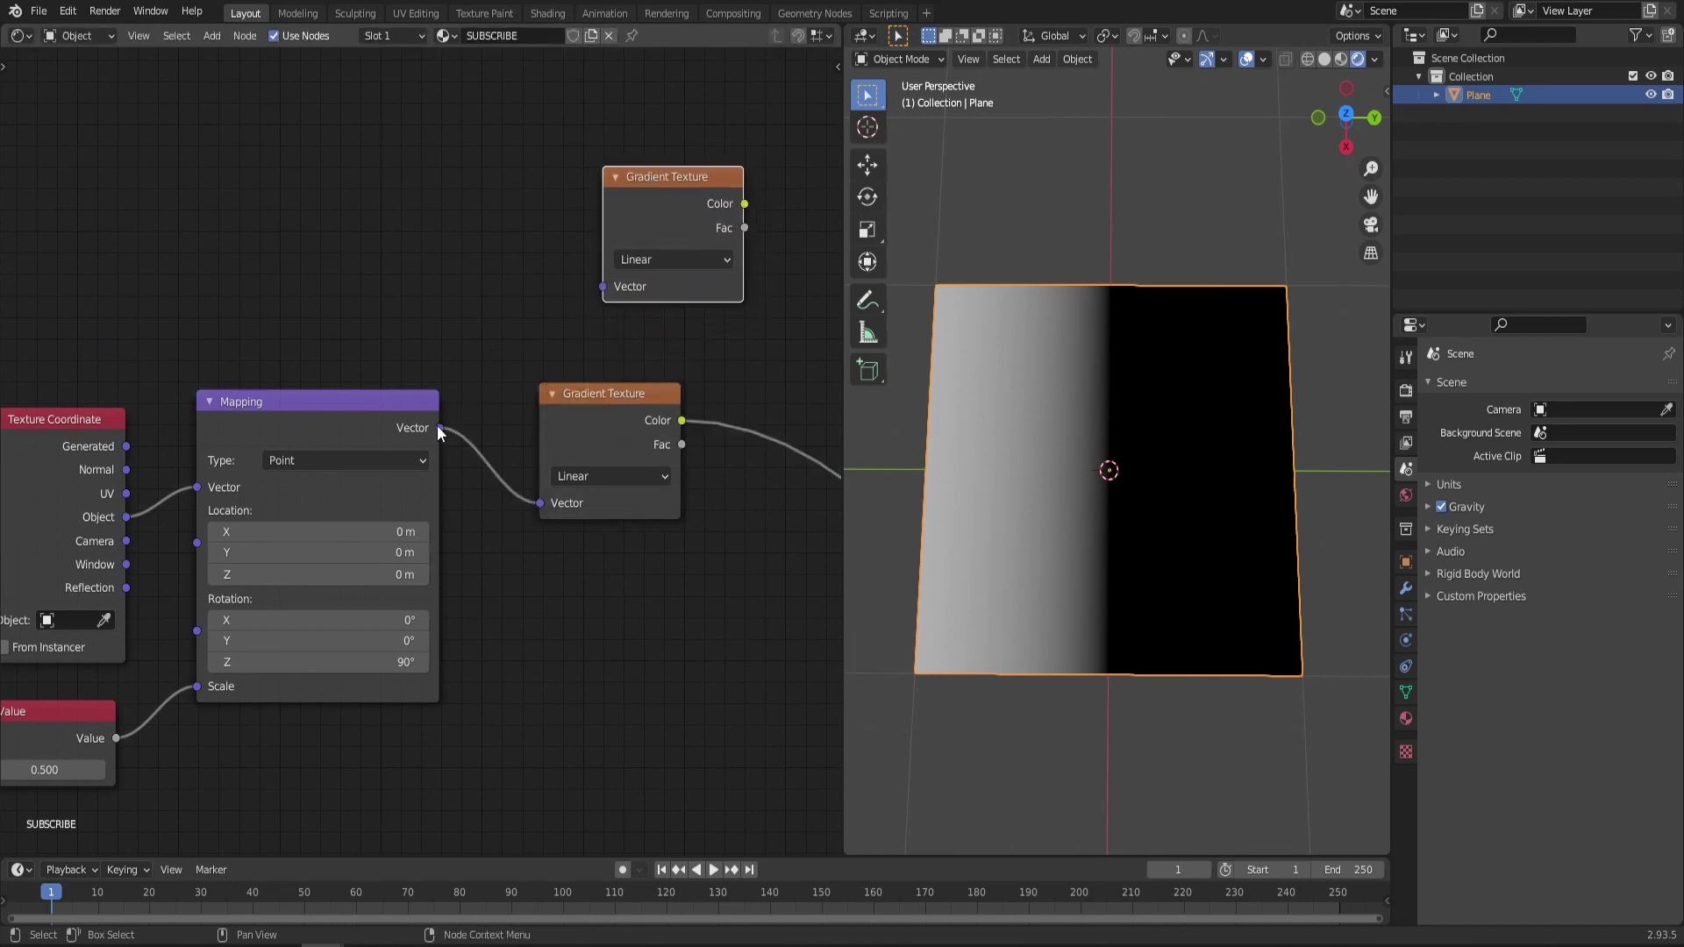
left_click_drag(439, 428, 614, 281)
Insert a Vector Math node set to Multiply between the Mapping node and the duplicated Gradient Texture
left_click_drag(595, 412, 687, 478)
key("F3")
type("math v")
key("Return")
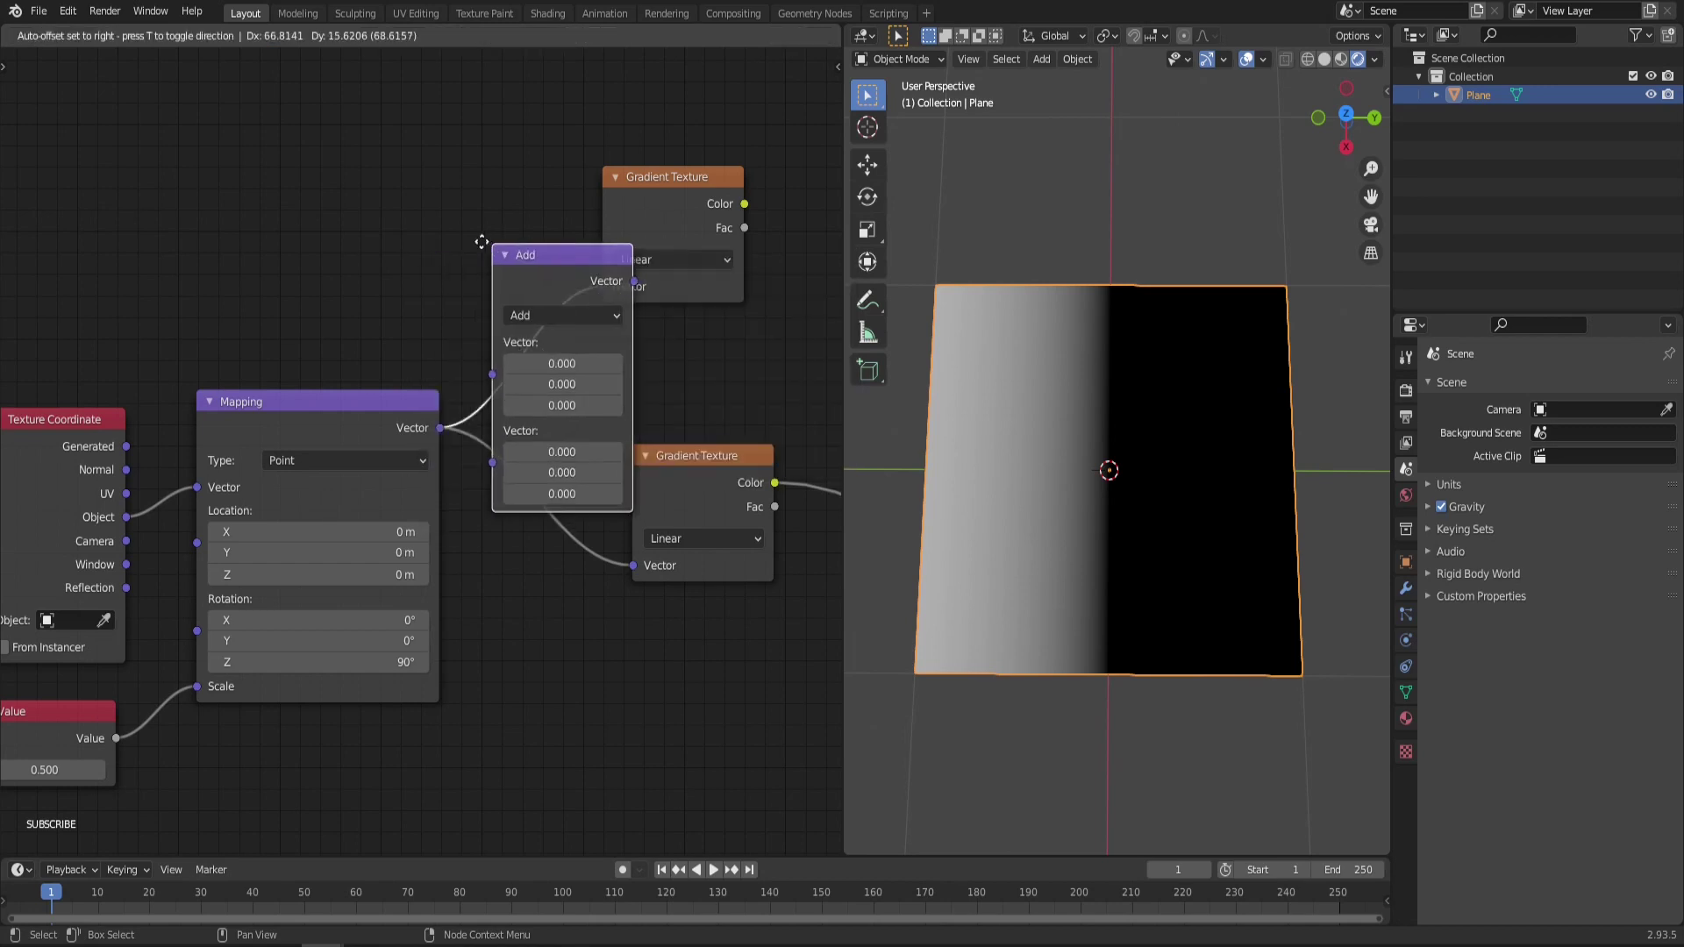
left_click(520, 226)
left_click(578, 296)
left_click(590, 368)
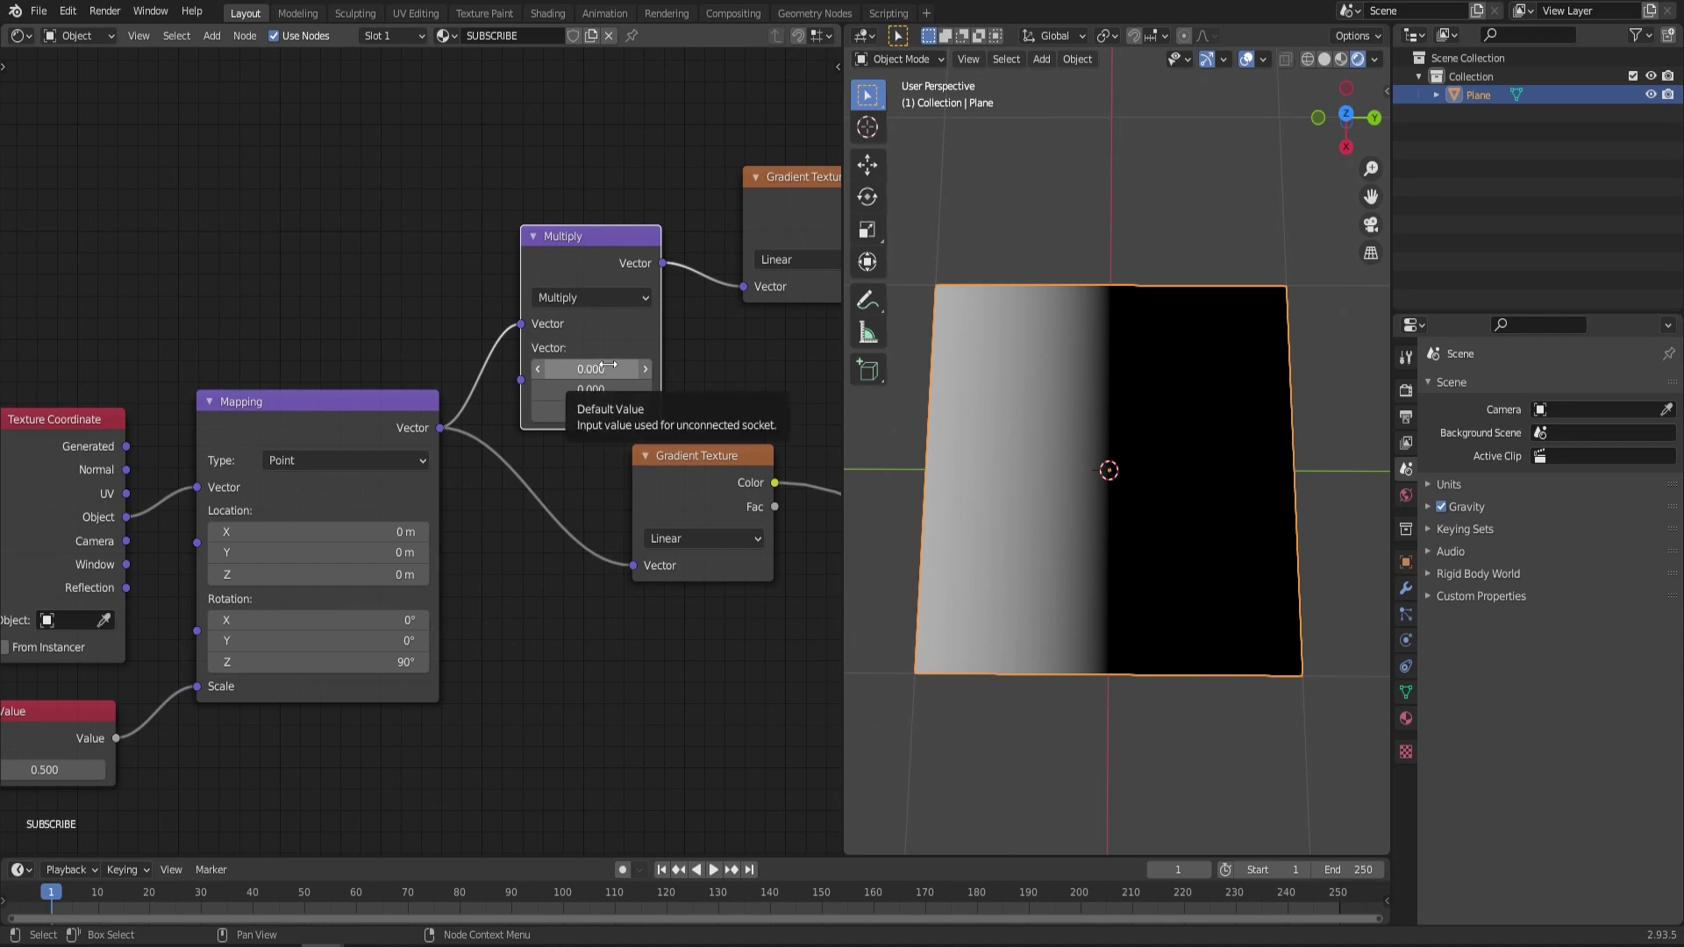
Set all three components of the Multiply node's second vector to -1
left_click_drag(611, 366, 612, 411)
type("-1")
key("Return")
Preview the original and the duplicated Gradient Texture in turn to compare their directions on the plane
middle_click_drag(812, 184, 560, 172)
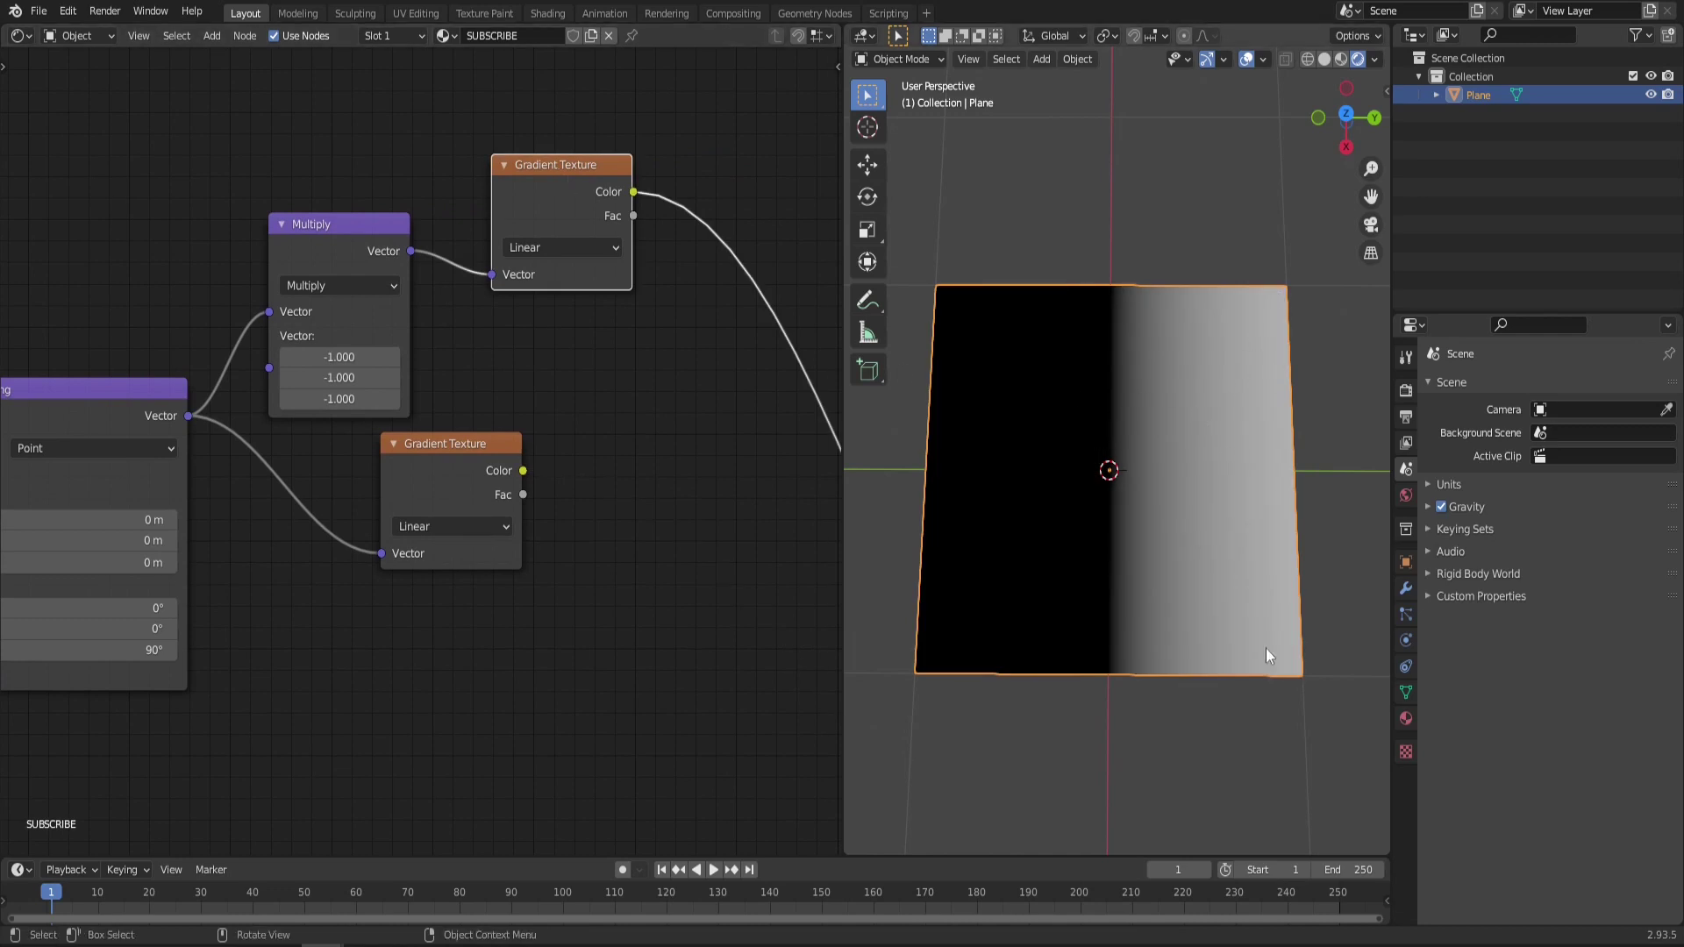
left_click(446, 466, "ctrl+shift")
left_click(532, 169, "ctrl+shift")
Add a Math node set to Add and connect the Color outputs of both Gradient Texture nodes to its two Value inputs
key("F3")
type("math")
key("Return")
left_click(667, 413)
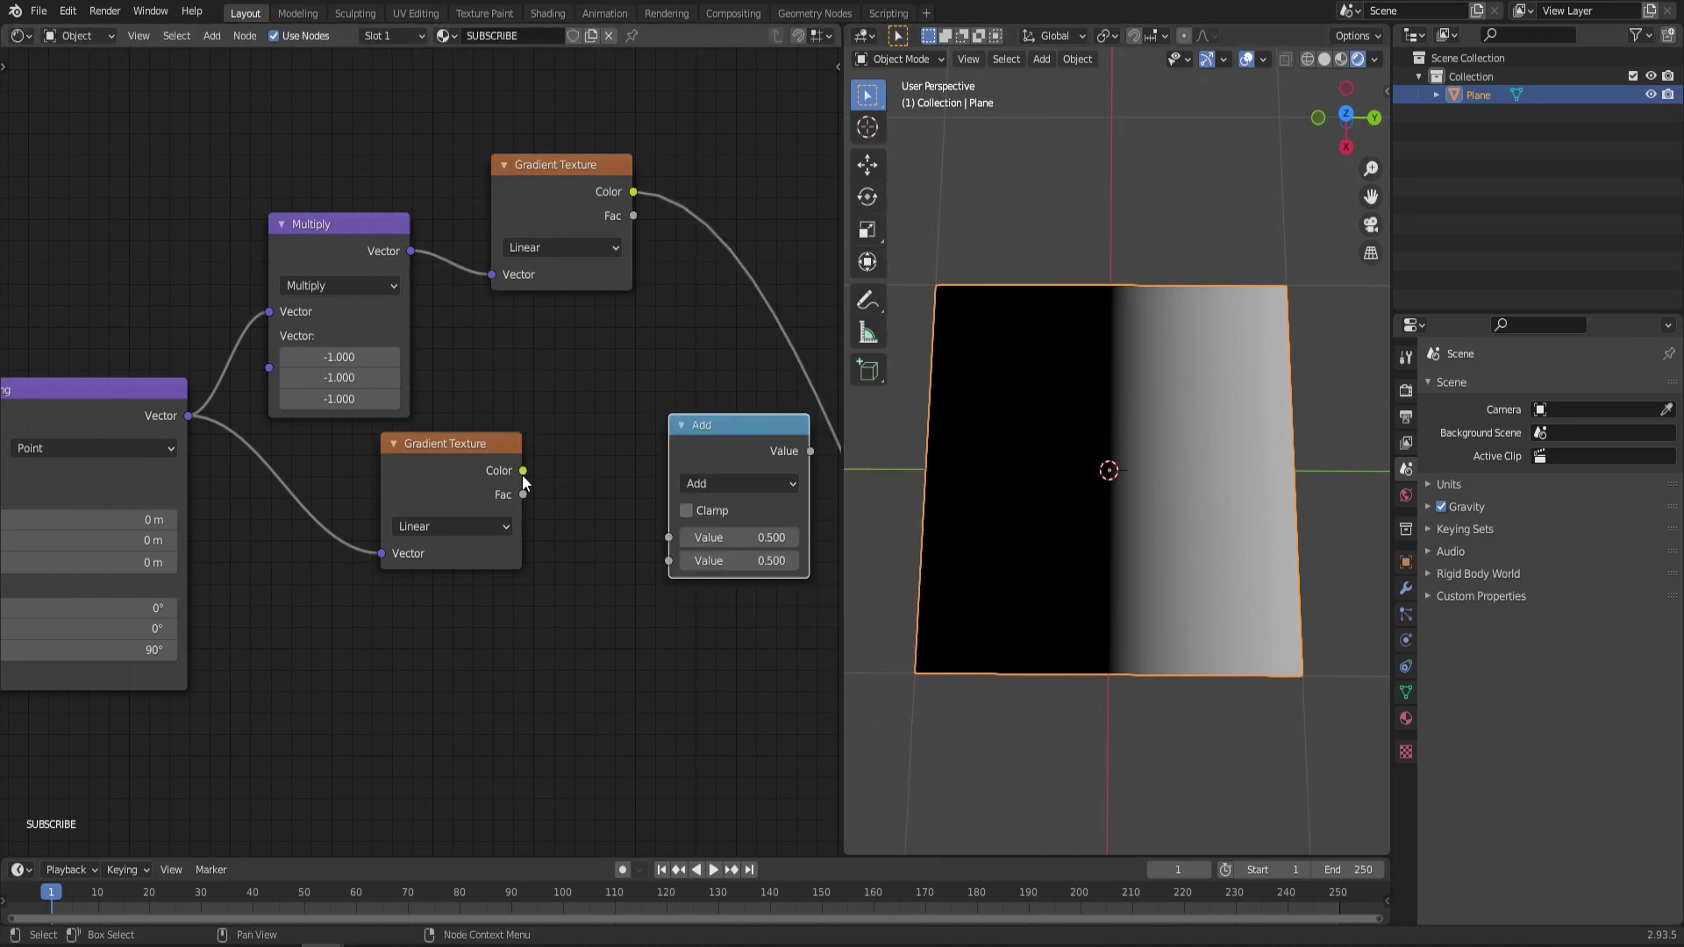
left_click_drag(523, 471, 668, 560)
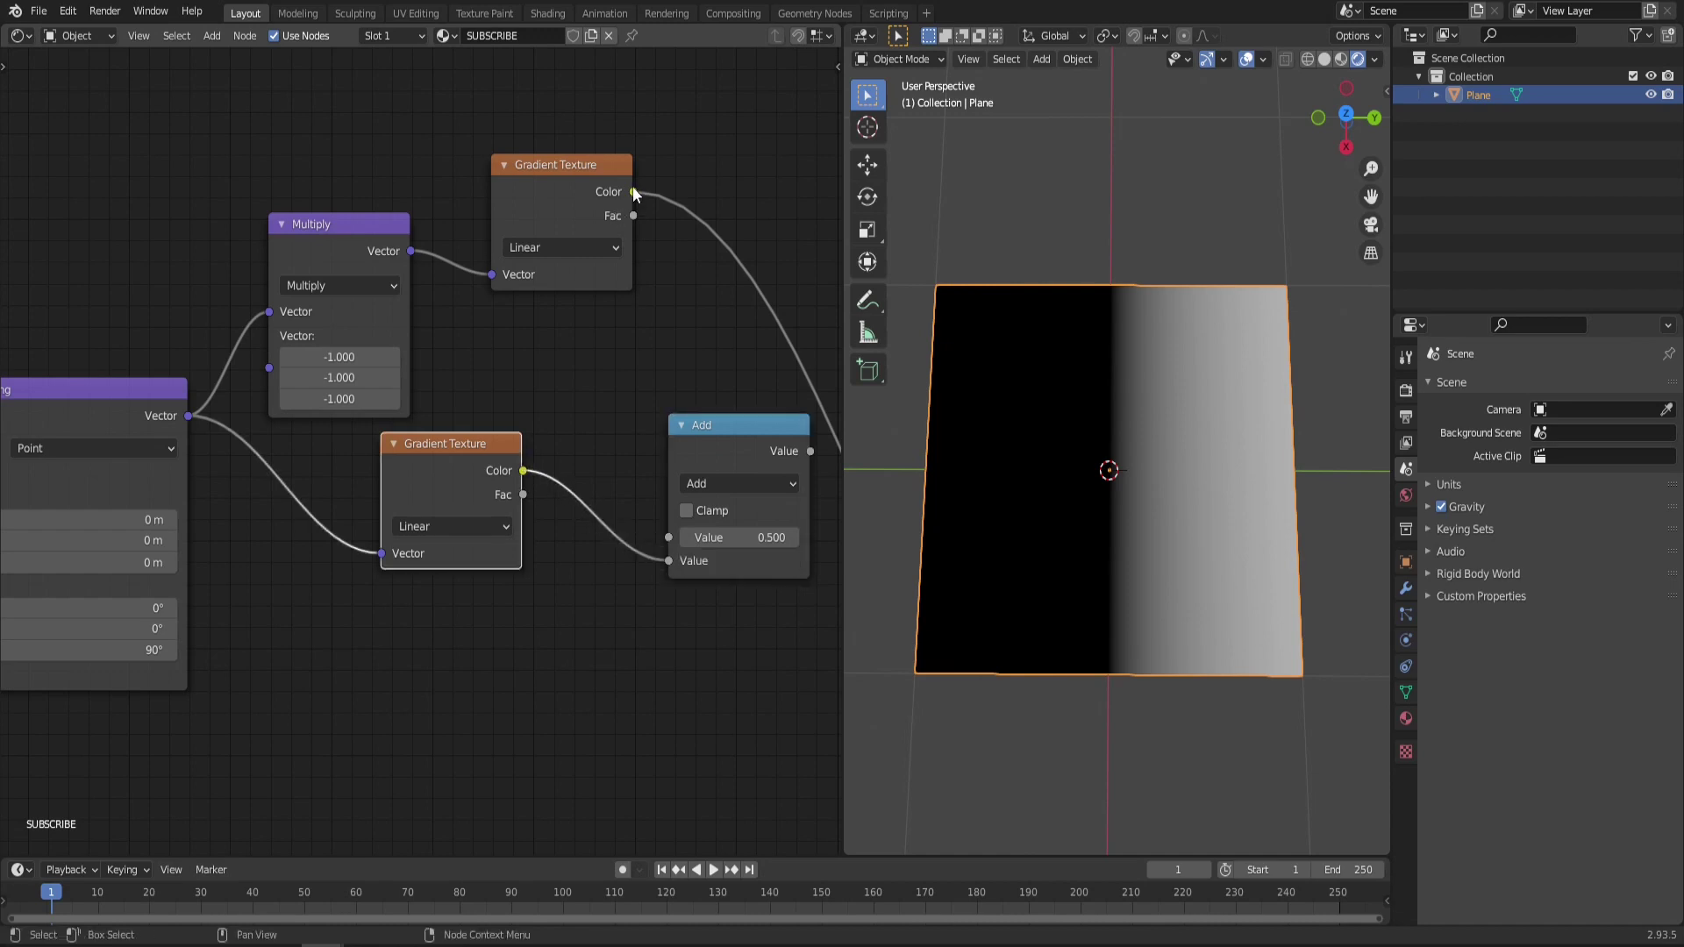
left_click_drag(634, 214, 669, 536)
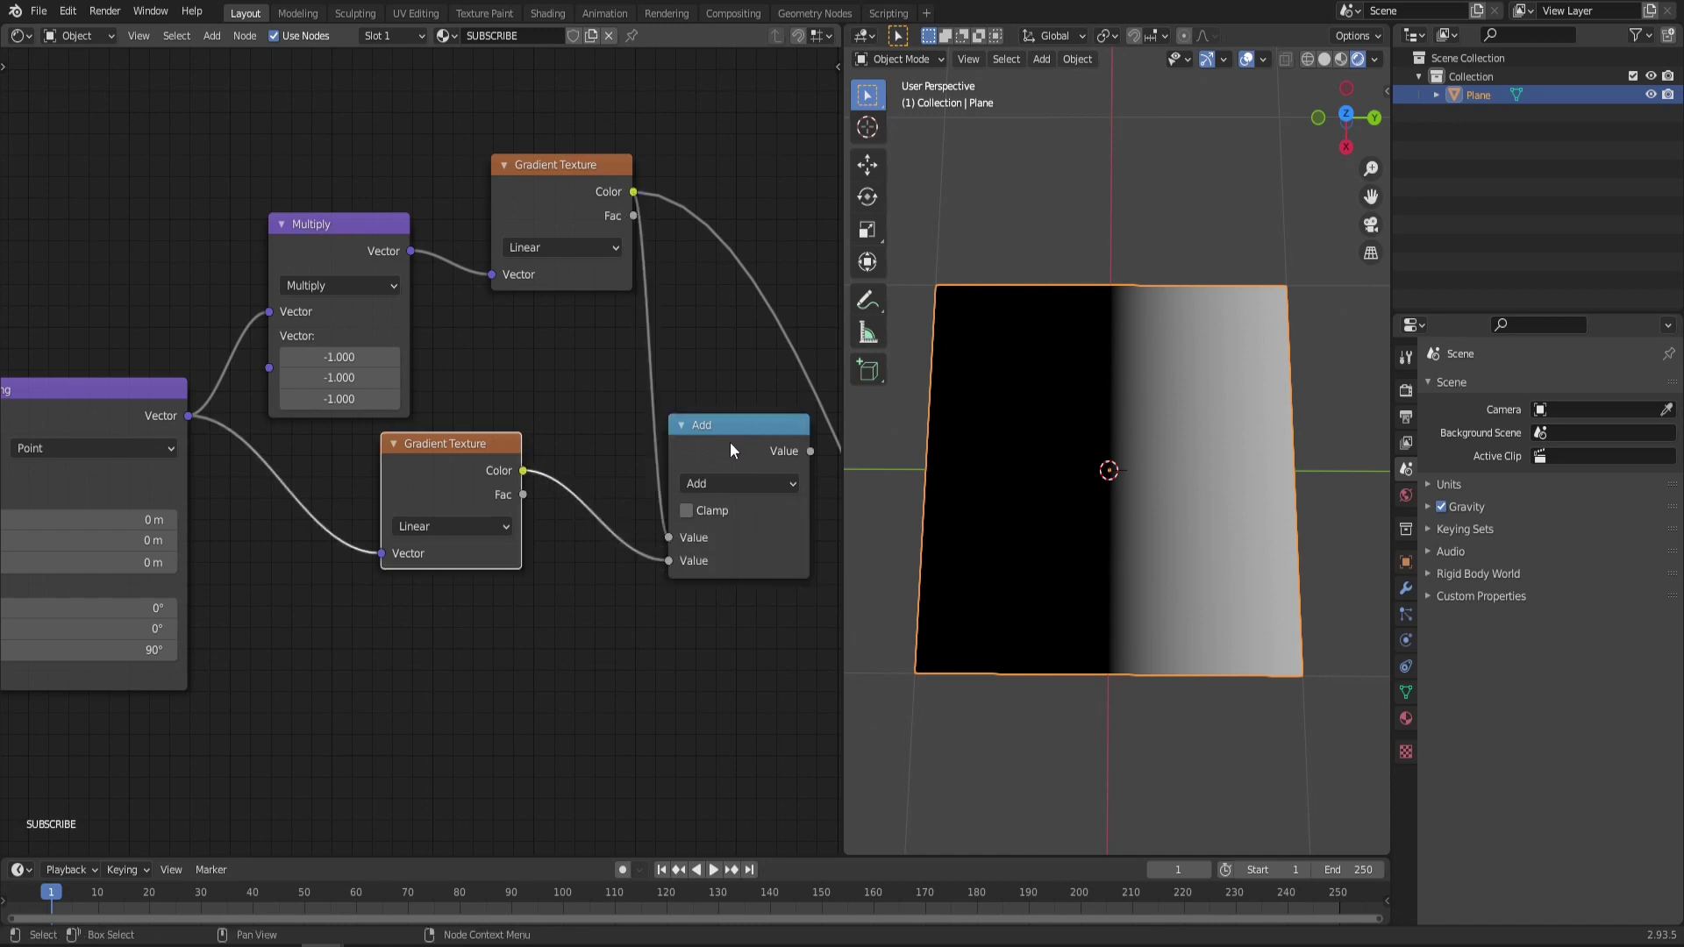
Preview the Add node's output on the plane and move the node up beside the two Gradient Texture nodes
left_click(733, 437, "ctrl+shift")
middle_click_drag(737, 437, 586, 461)
left_click_drag(586, 461, 654, 355)
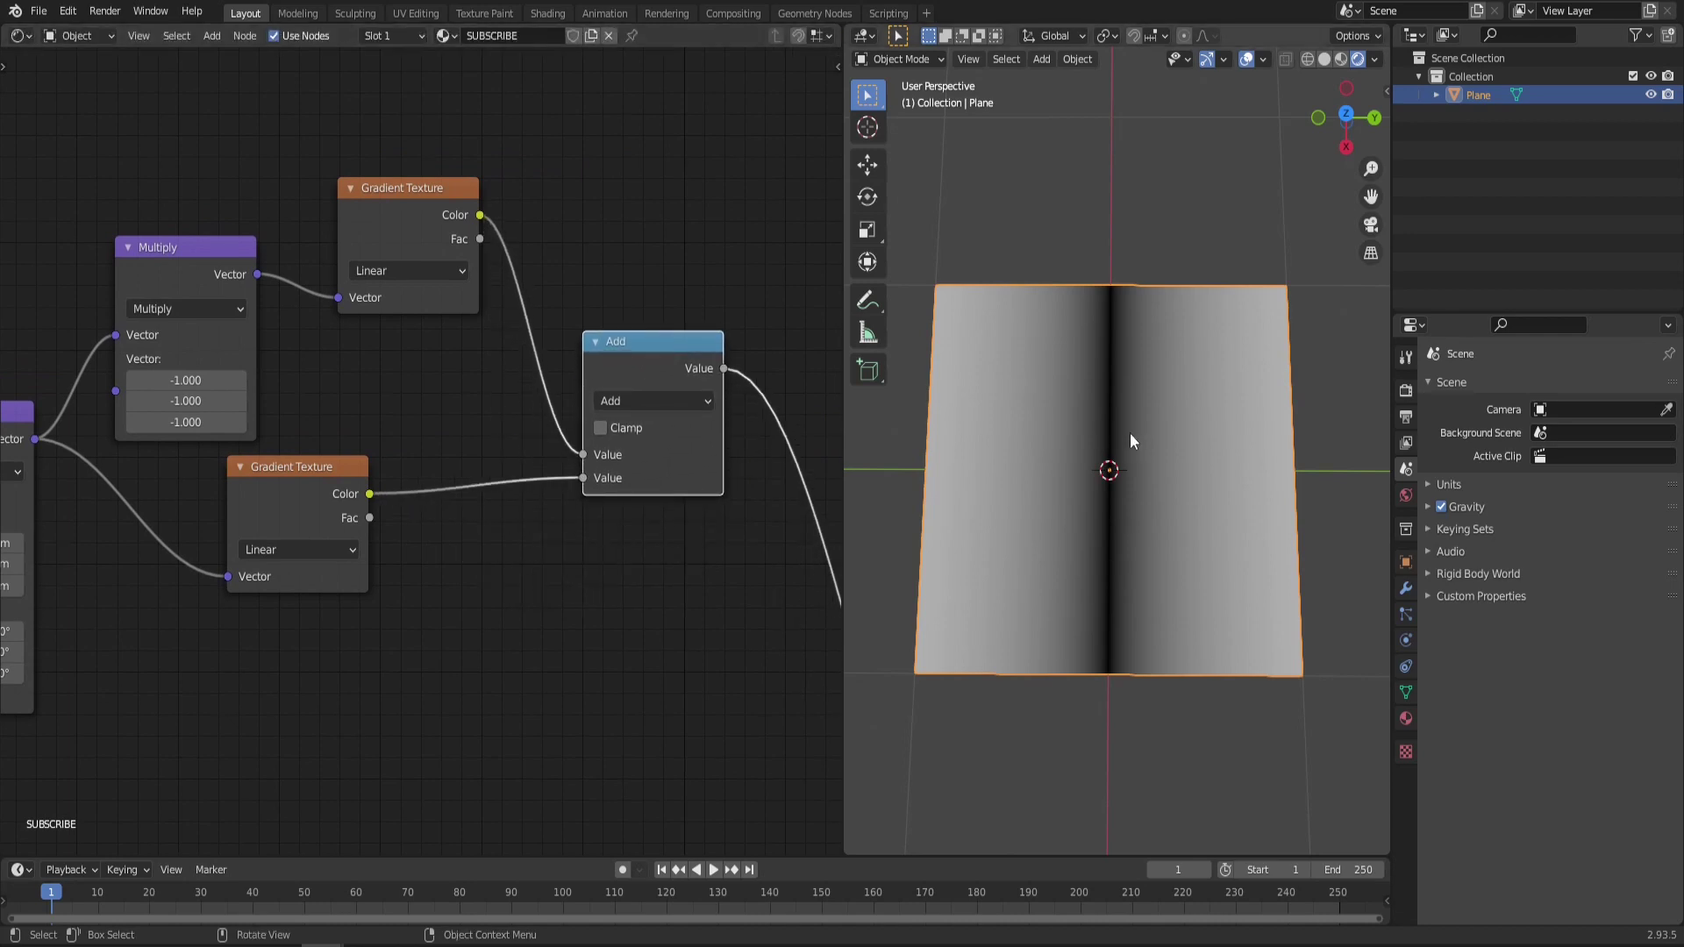
middle_click_drag(785, 439, 511, 398)
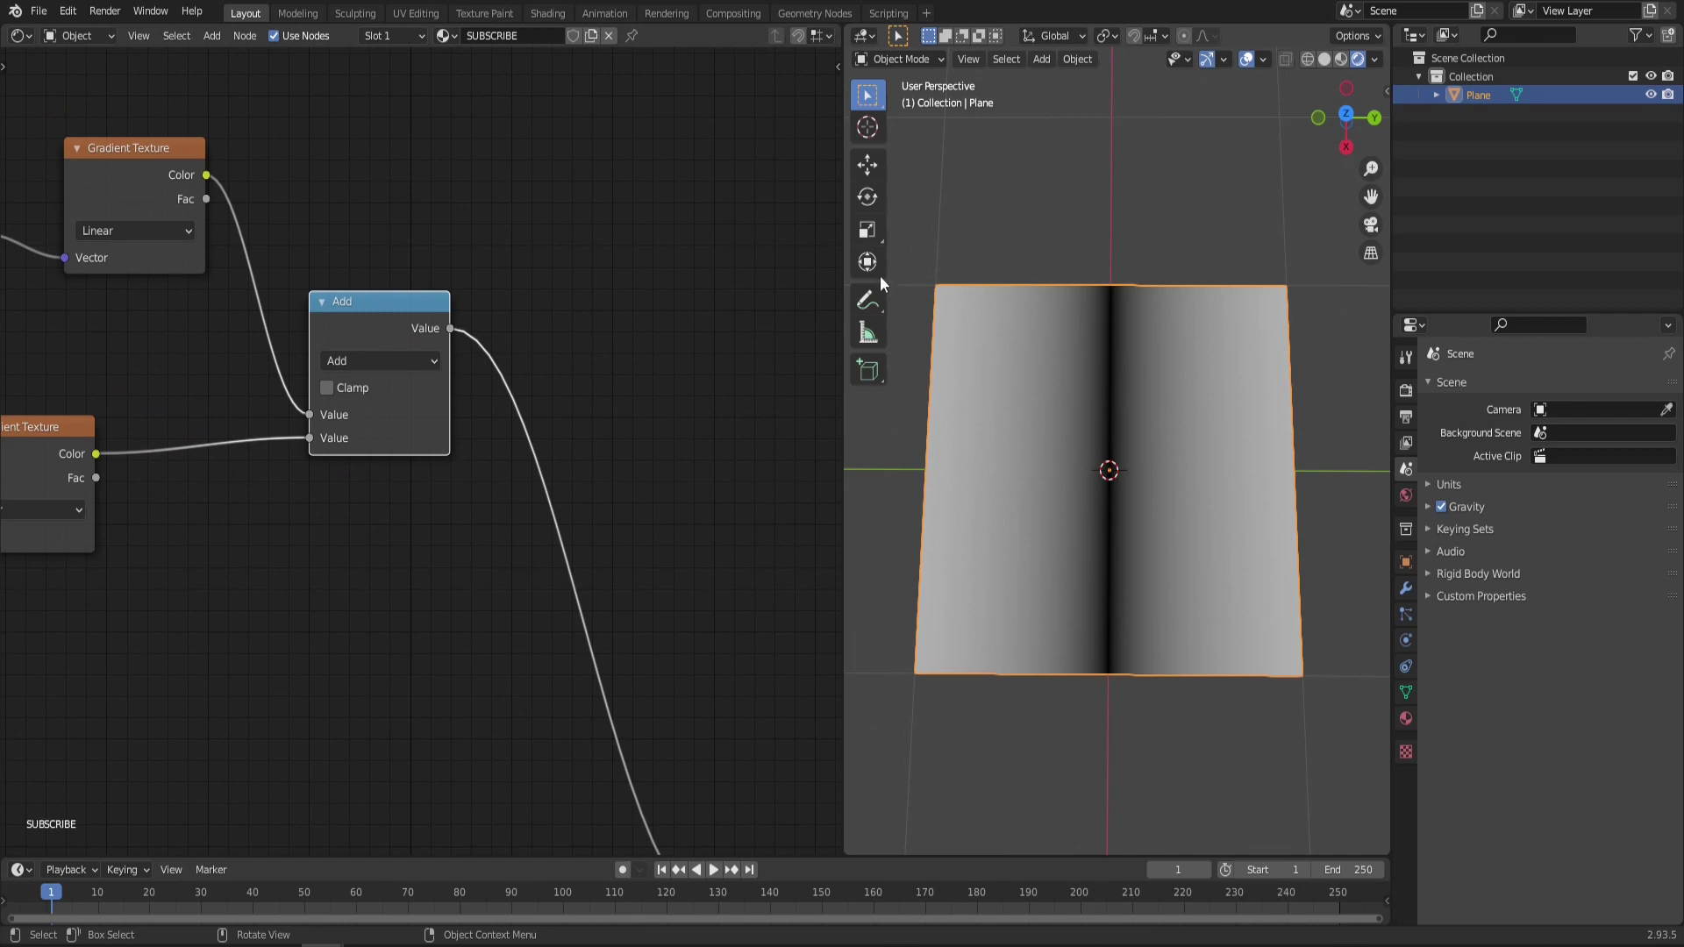
Duplicate the Add node, insert the copy right after it and set its operation to Multiply
key("shift+d")
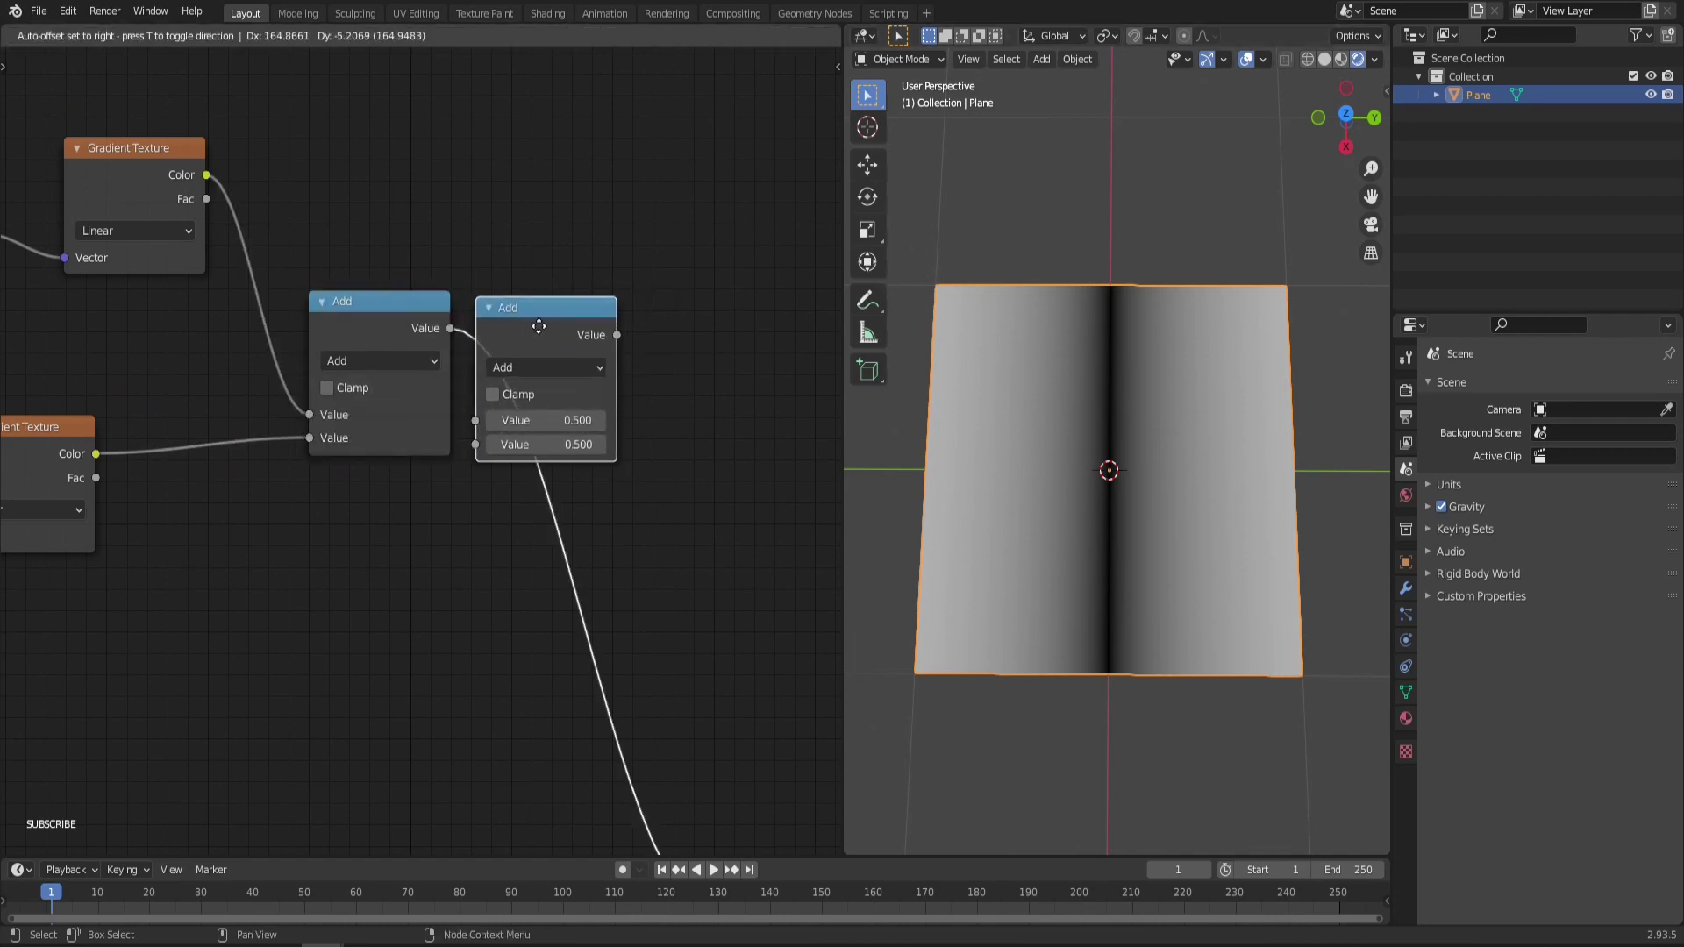
left_click(594, 329)
left_click(603, 363)
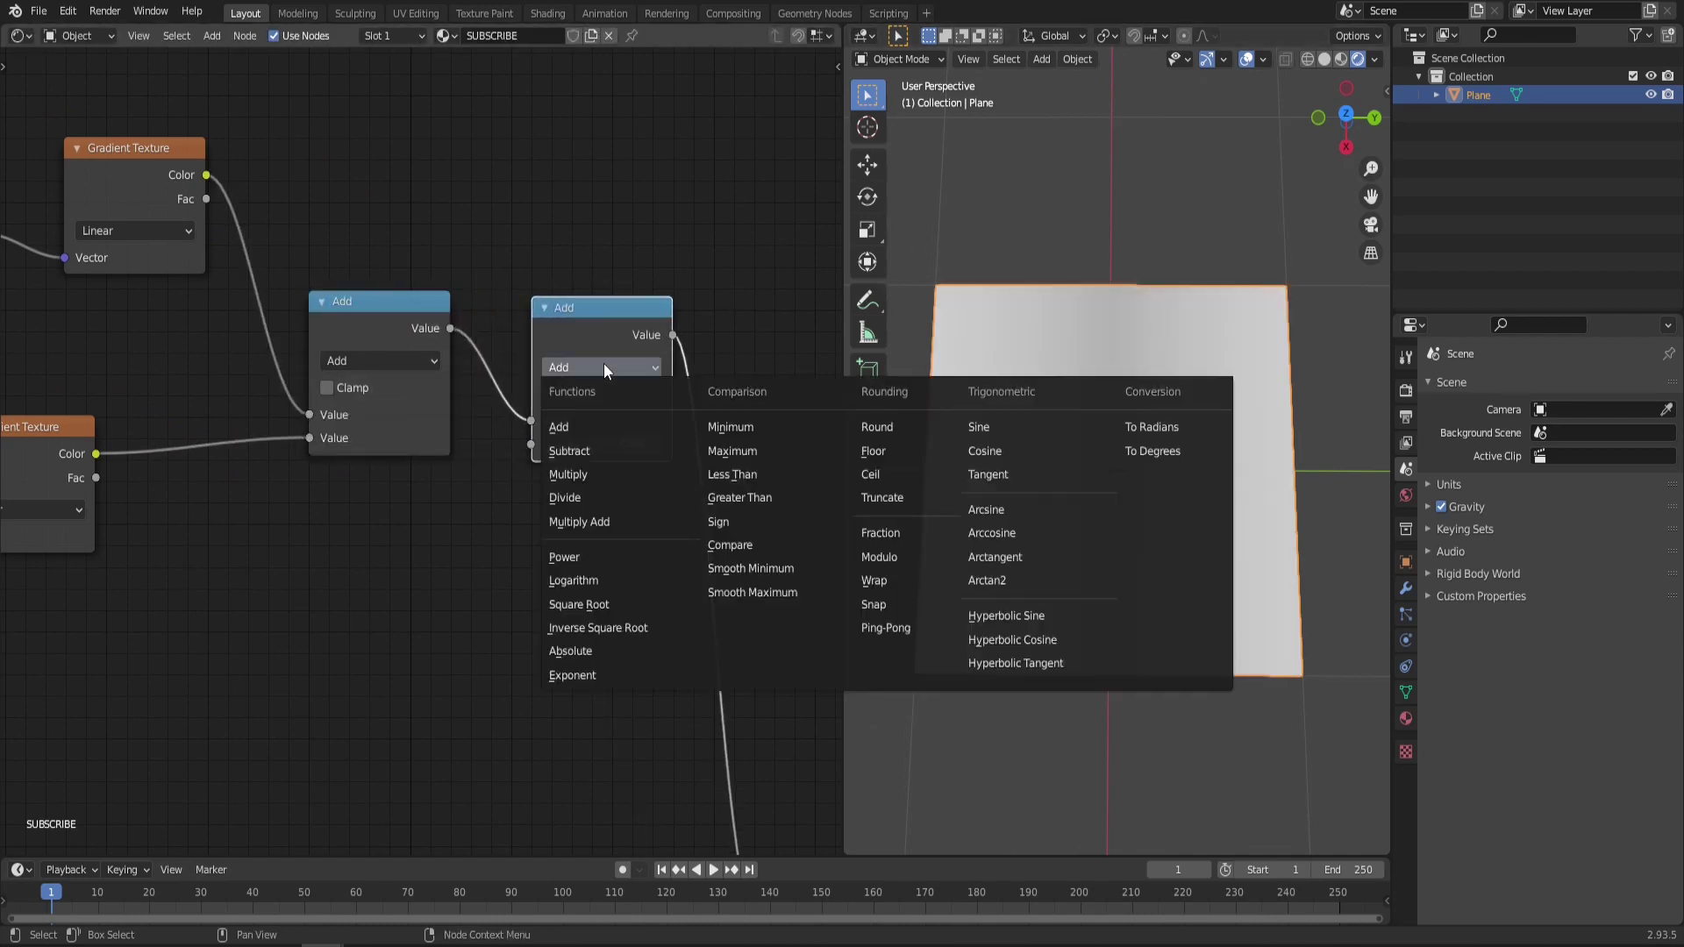
left_click(583, 477)
Duplicate the math Multiply node, insert the copy after it and set its operation to Power
middle_click_drag(653, 300, 501, 282)
key("shift+d")
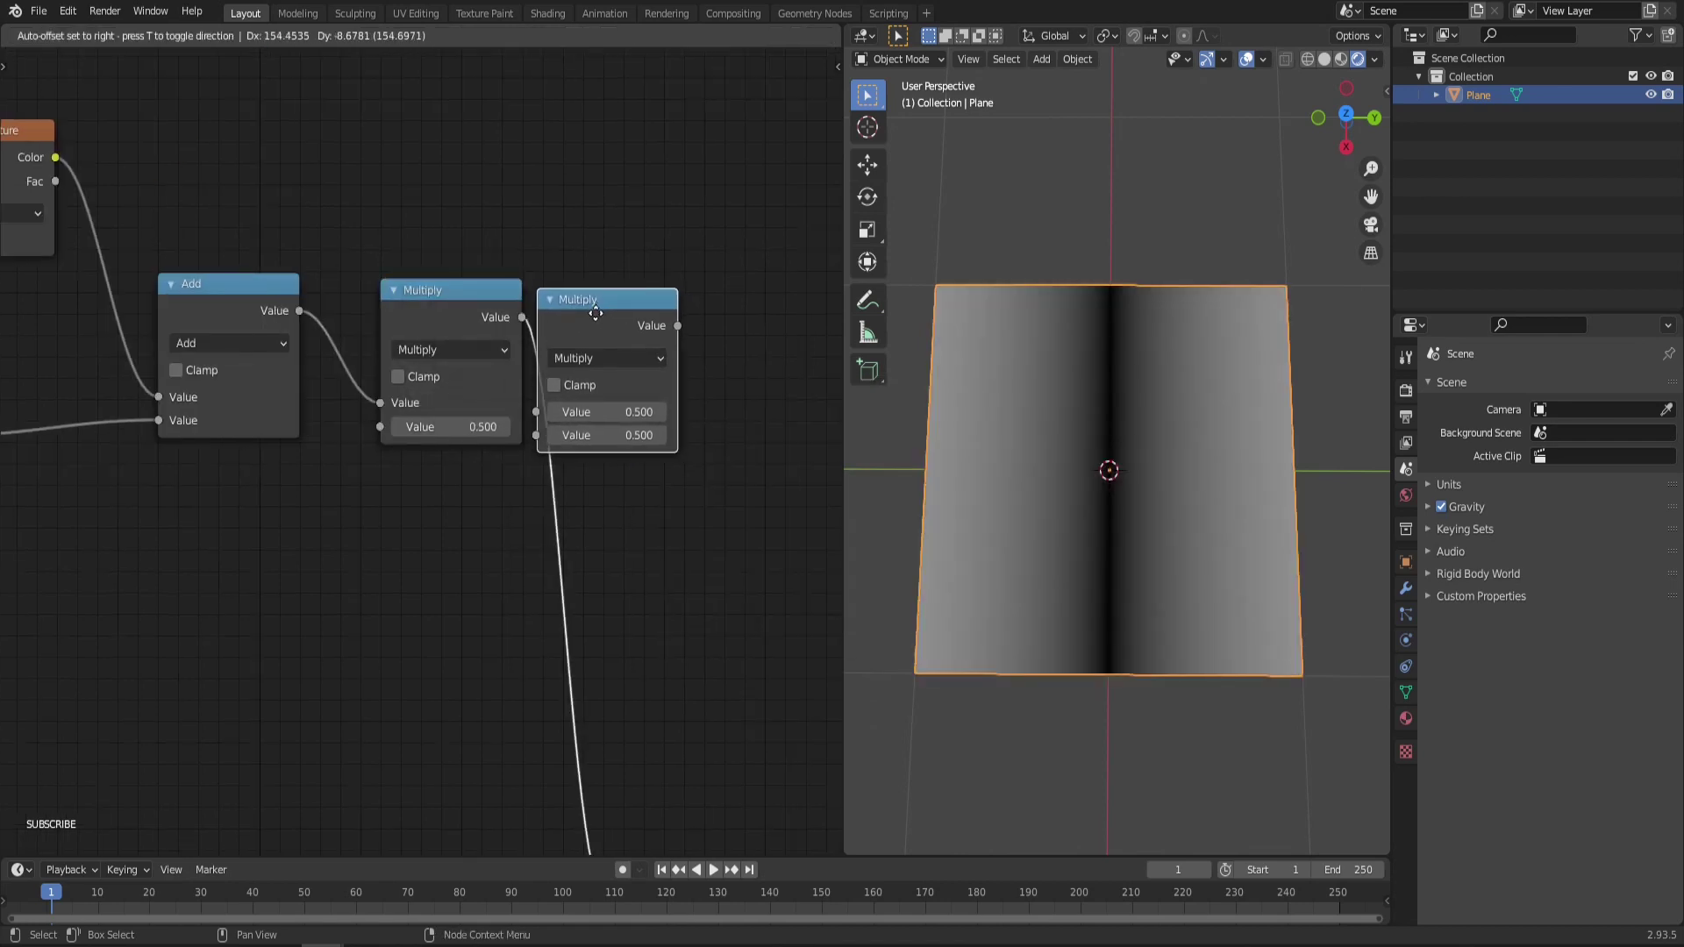
left_click(666, 316)
left_click(675, 357)
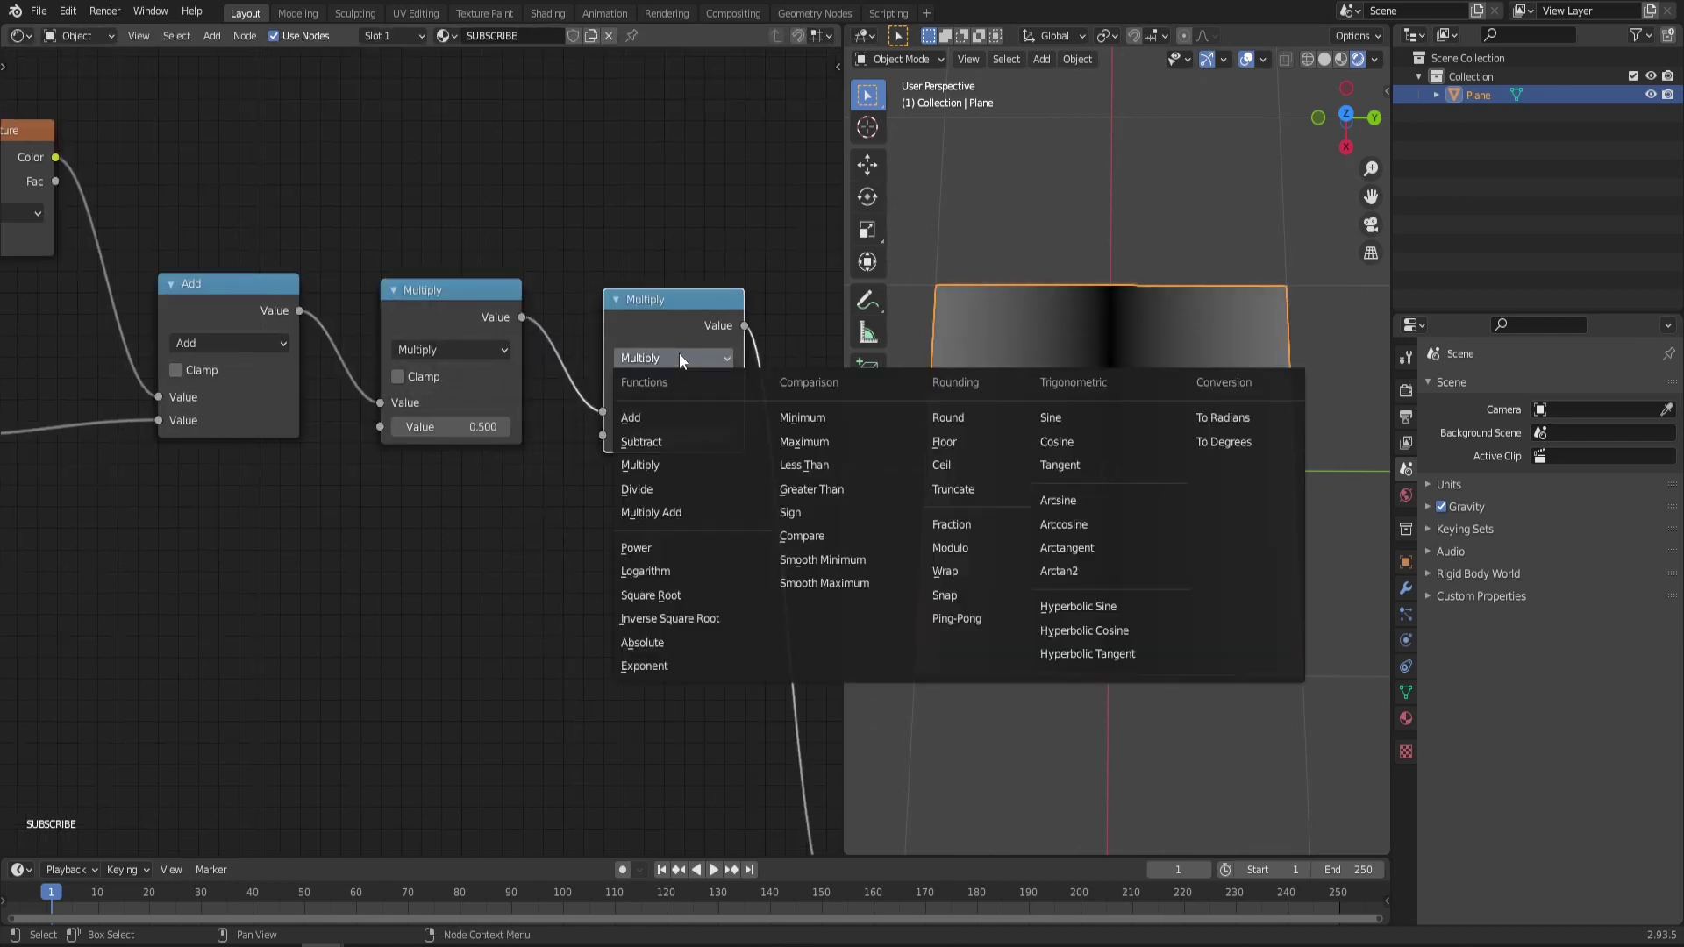
left_click(673, 553)
left_click_drag(697, 317, 677, 308)
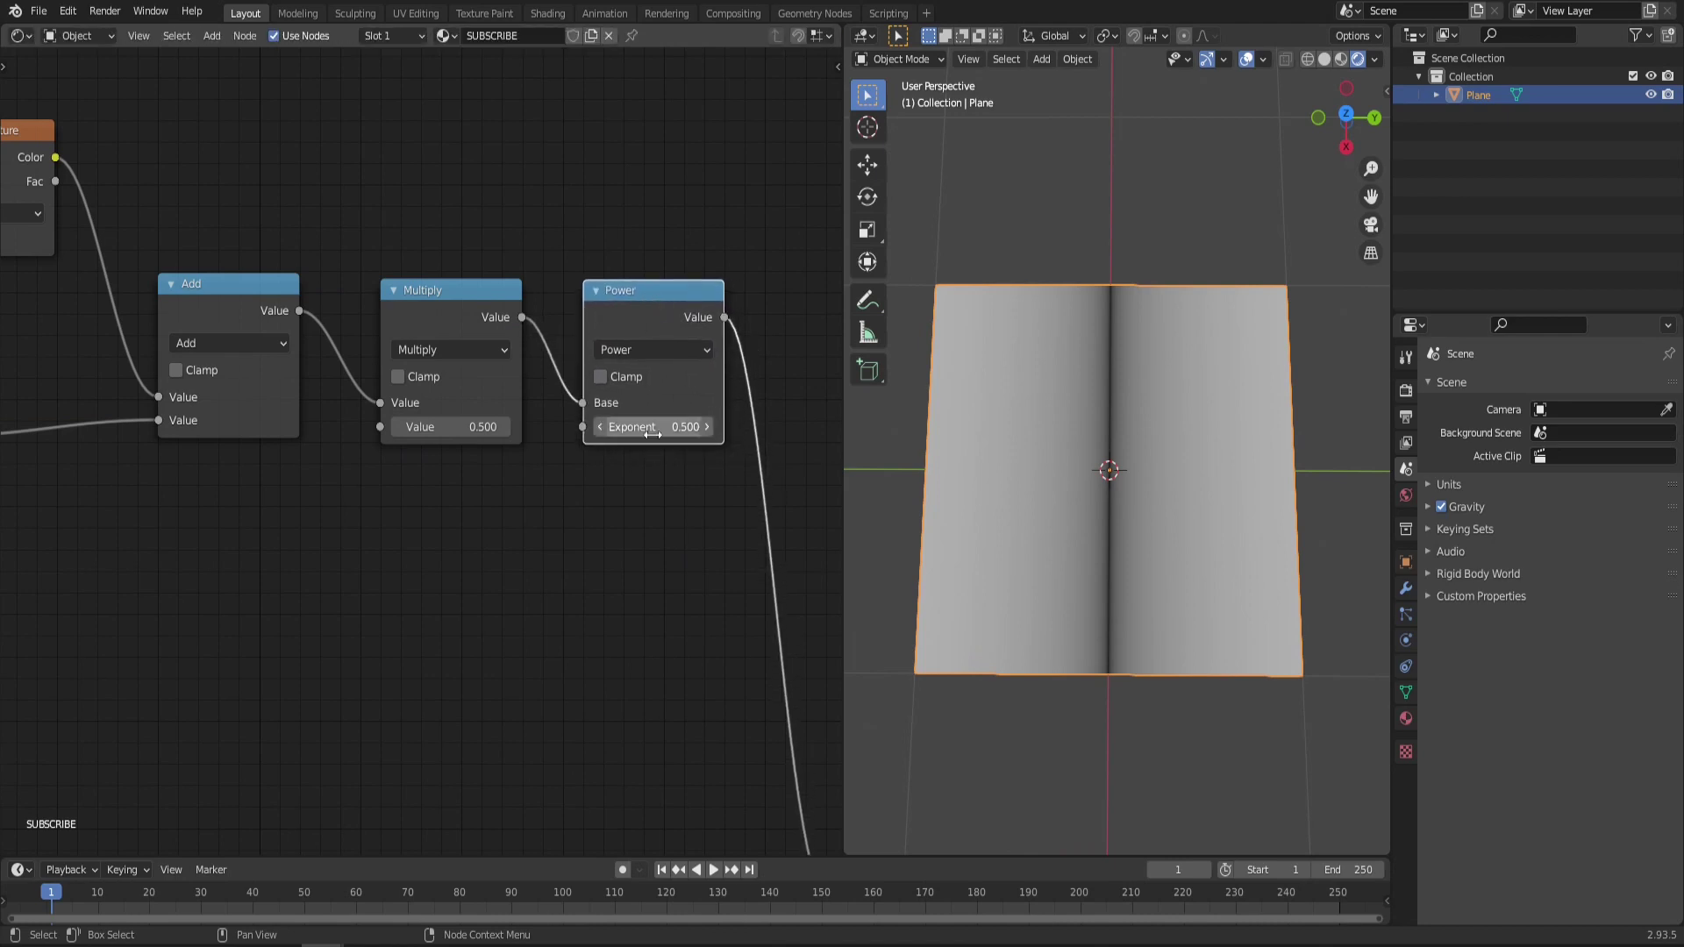
Set the Power node's Exponent to 4.5 and the math Multiply node's Value to 1.2
left_click_drag(646, 429, 684, 428)
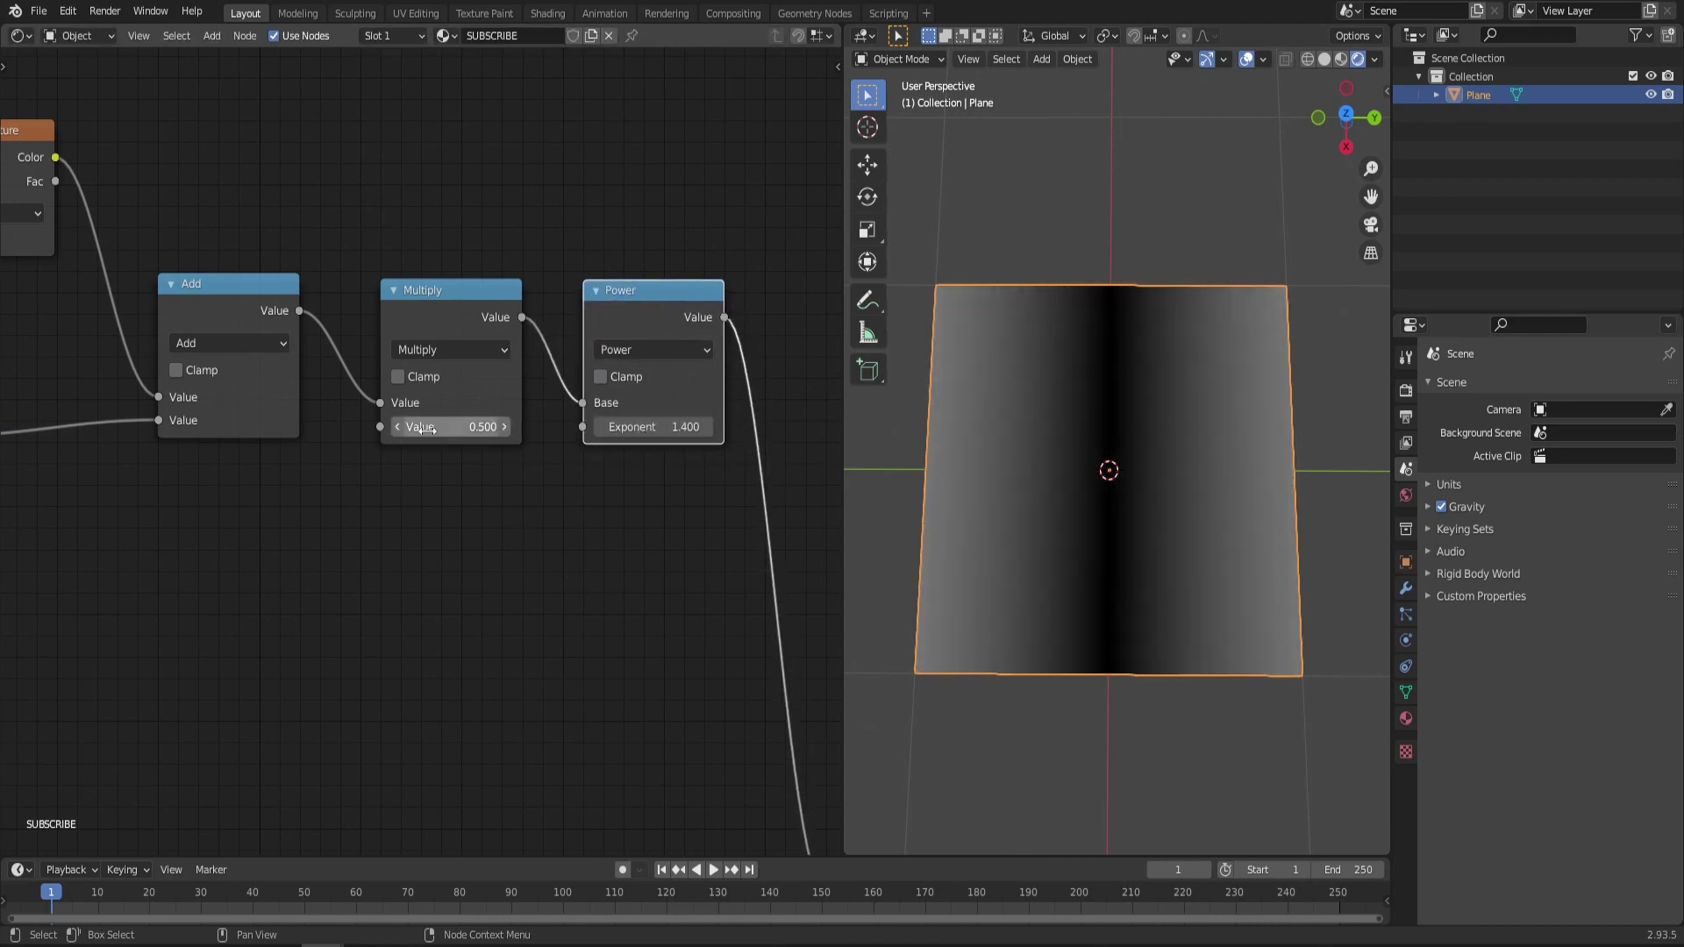
left_click_drag(438, 428, 526, 427)
middle_click_drag(634, 426, 649, 386)
left_click_drag(650, 386, 771, 386)
left_click(650, 387)
type("4.5")
key("Return")
left_click(461, 387)
type("1.2")
key("Return")
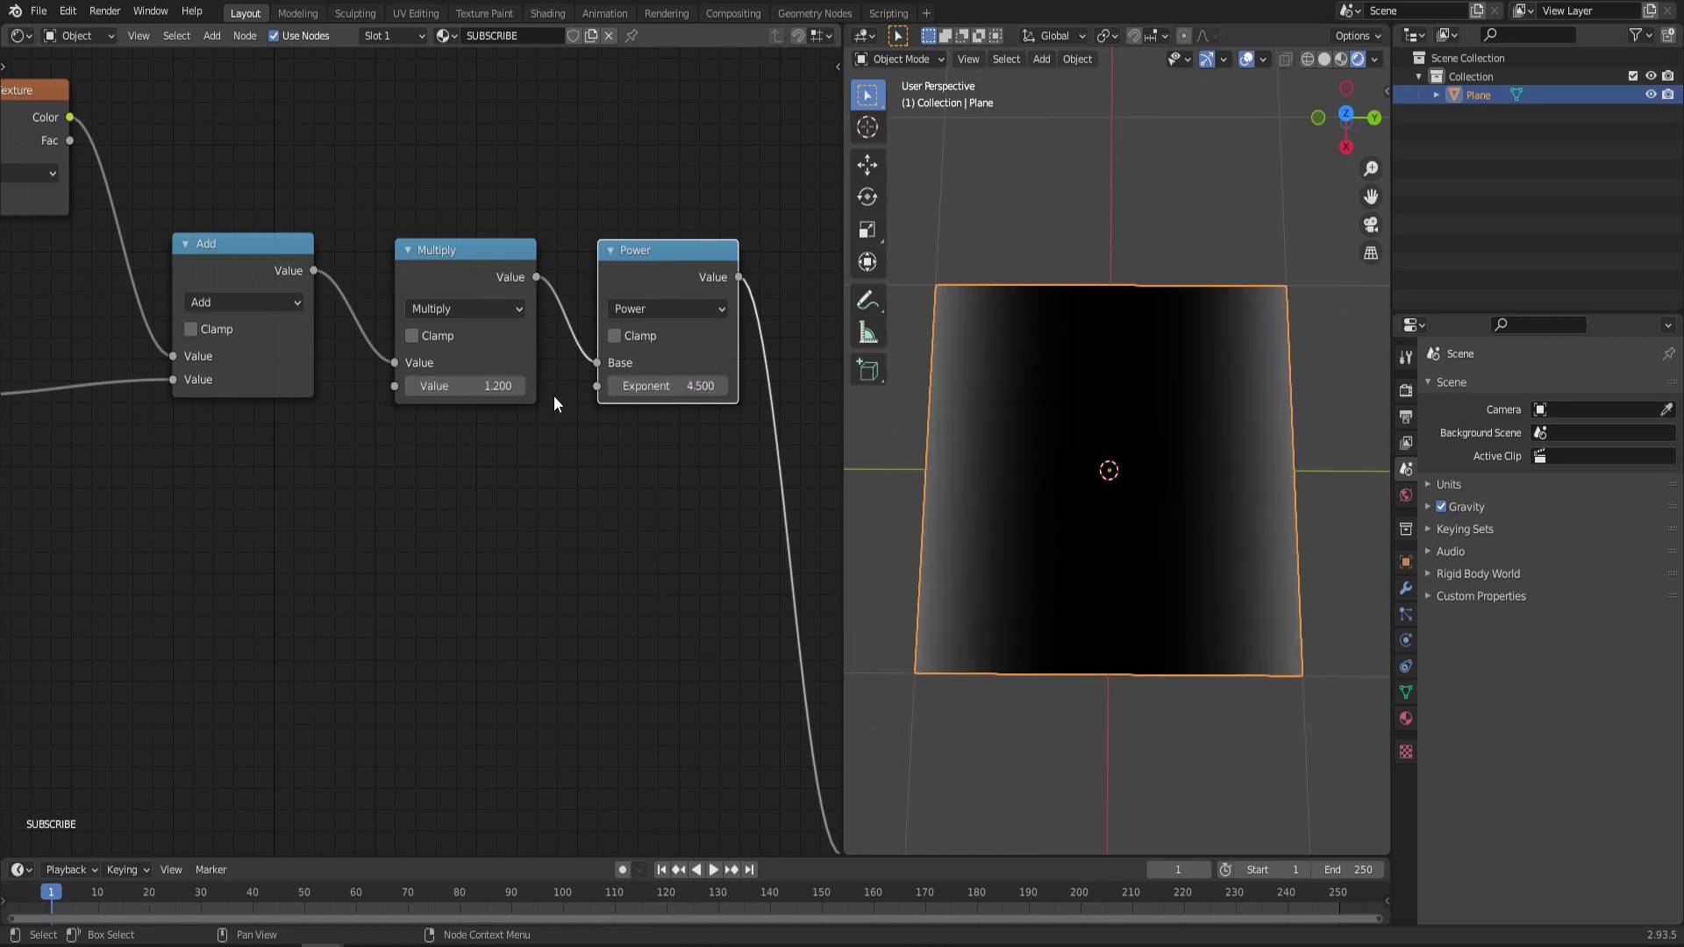
Set the Value node that drives the gradient Mapping node's Scale to 0.6
middle_click_drag(554, 396, 623, 375)
scroll(623, 376, "down", 1)
middle_click_drag(198, 614, 235, 471)
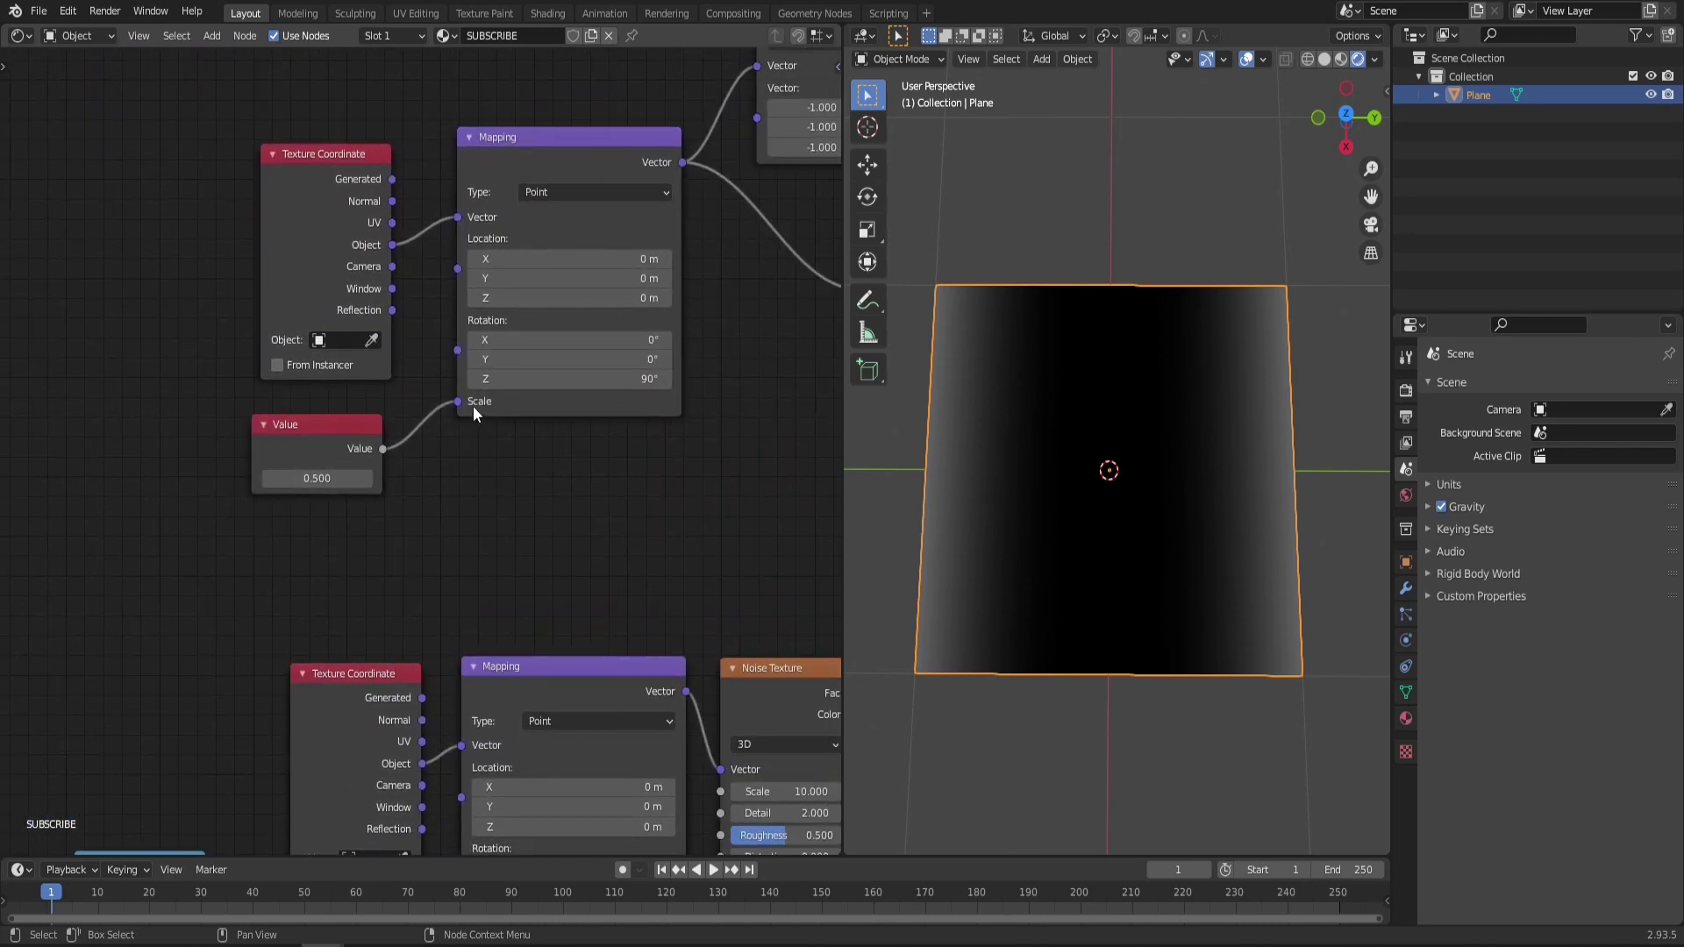
mouse_move(316, 478)
left_mouse_down()
mouse_move(1026, 478)
mouse_move(535, 478)
left_mouse_up()
double_click(313, 479)
type("0.6")
key("Return")
Preview the Noise Texture on the plane
scroll(439, 472, "down", 2)
middle_click_drag(1187, 495, 1187, 512)
scroll(474, 514, "down", 3)
middle_click_drag(702, 524, 330, 409)
scroll(329, 408, "down", 1)
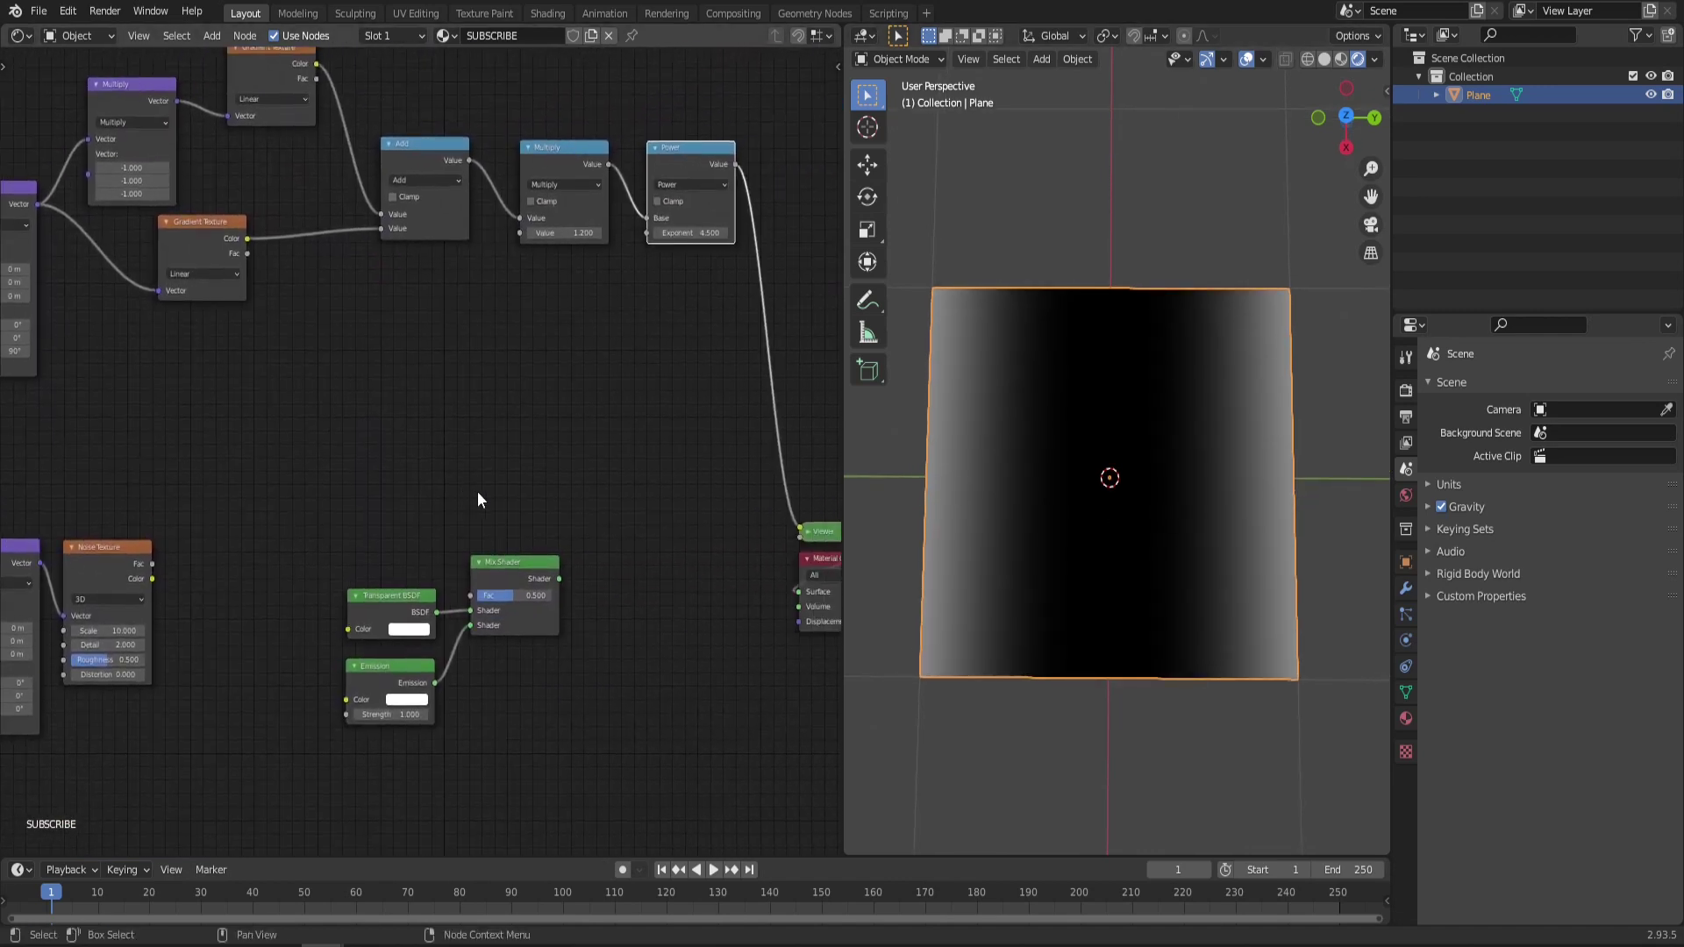
scroll(477, 493, "up", 1)
left_click(370, 497, "ctrl+shift")
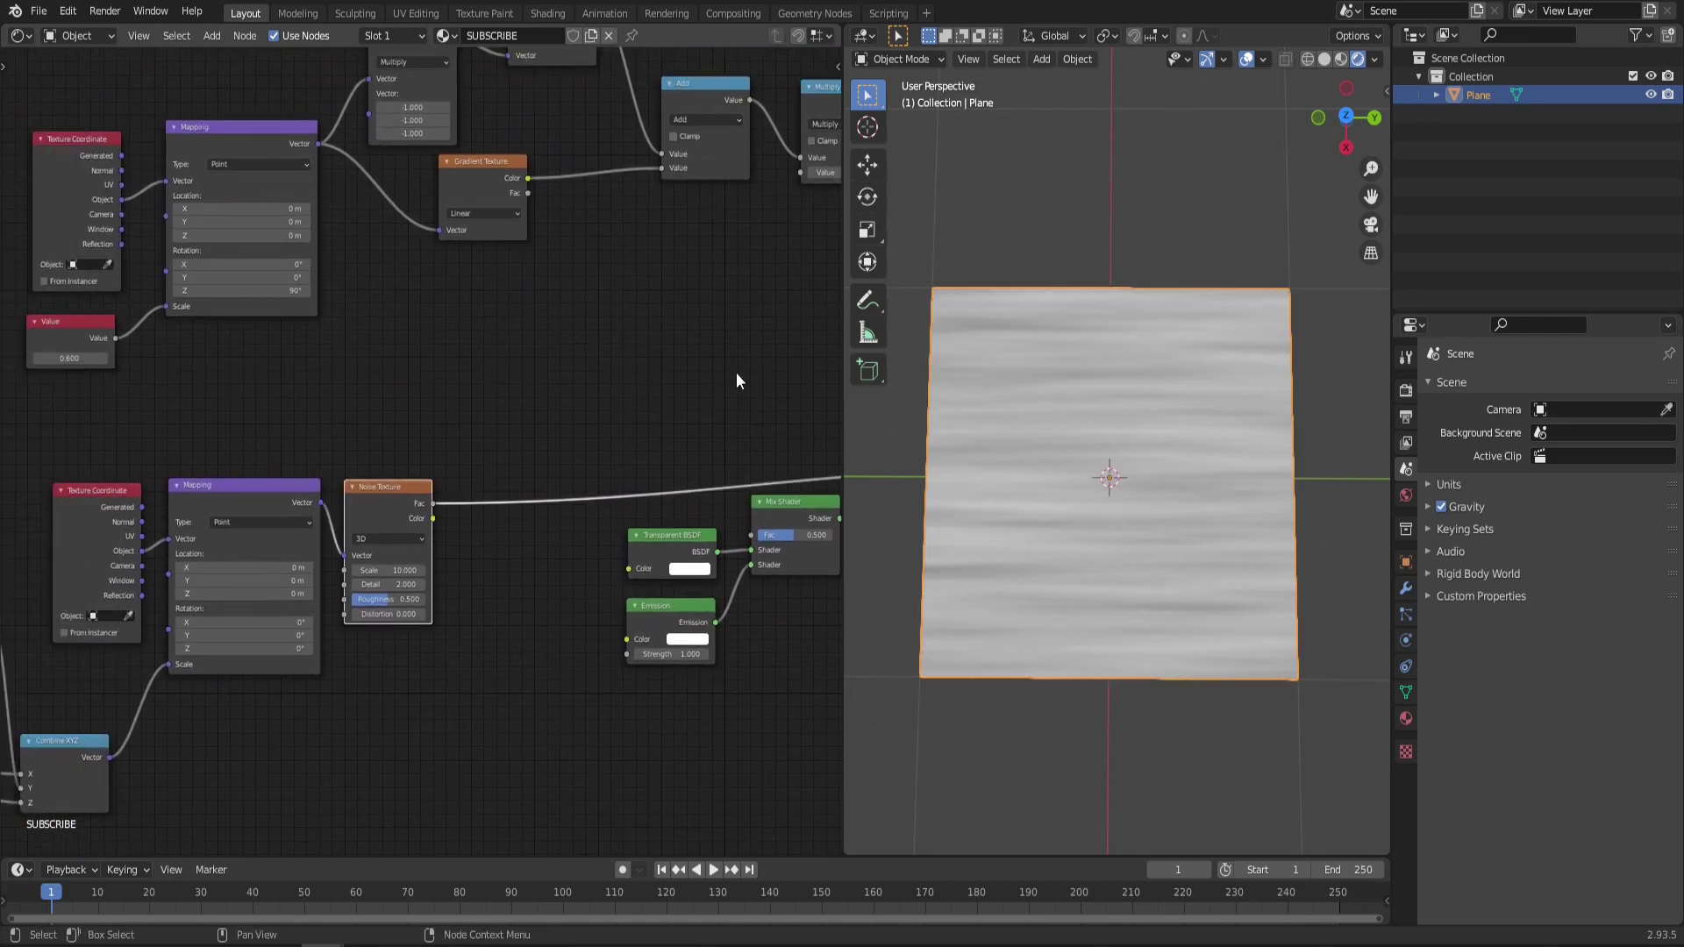
Move the Transparent BSDF, Emission and Mix Shader nodes together farther from the Noise Texture to make room
scroll(414, 386, "down", 3)
middle_click_drag(671, 376, 389, 424)
scroll(290, 401, "down", 2)
left_click(344, 430)
left_click_drag(344, 430, 693, 614)
key("g")
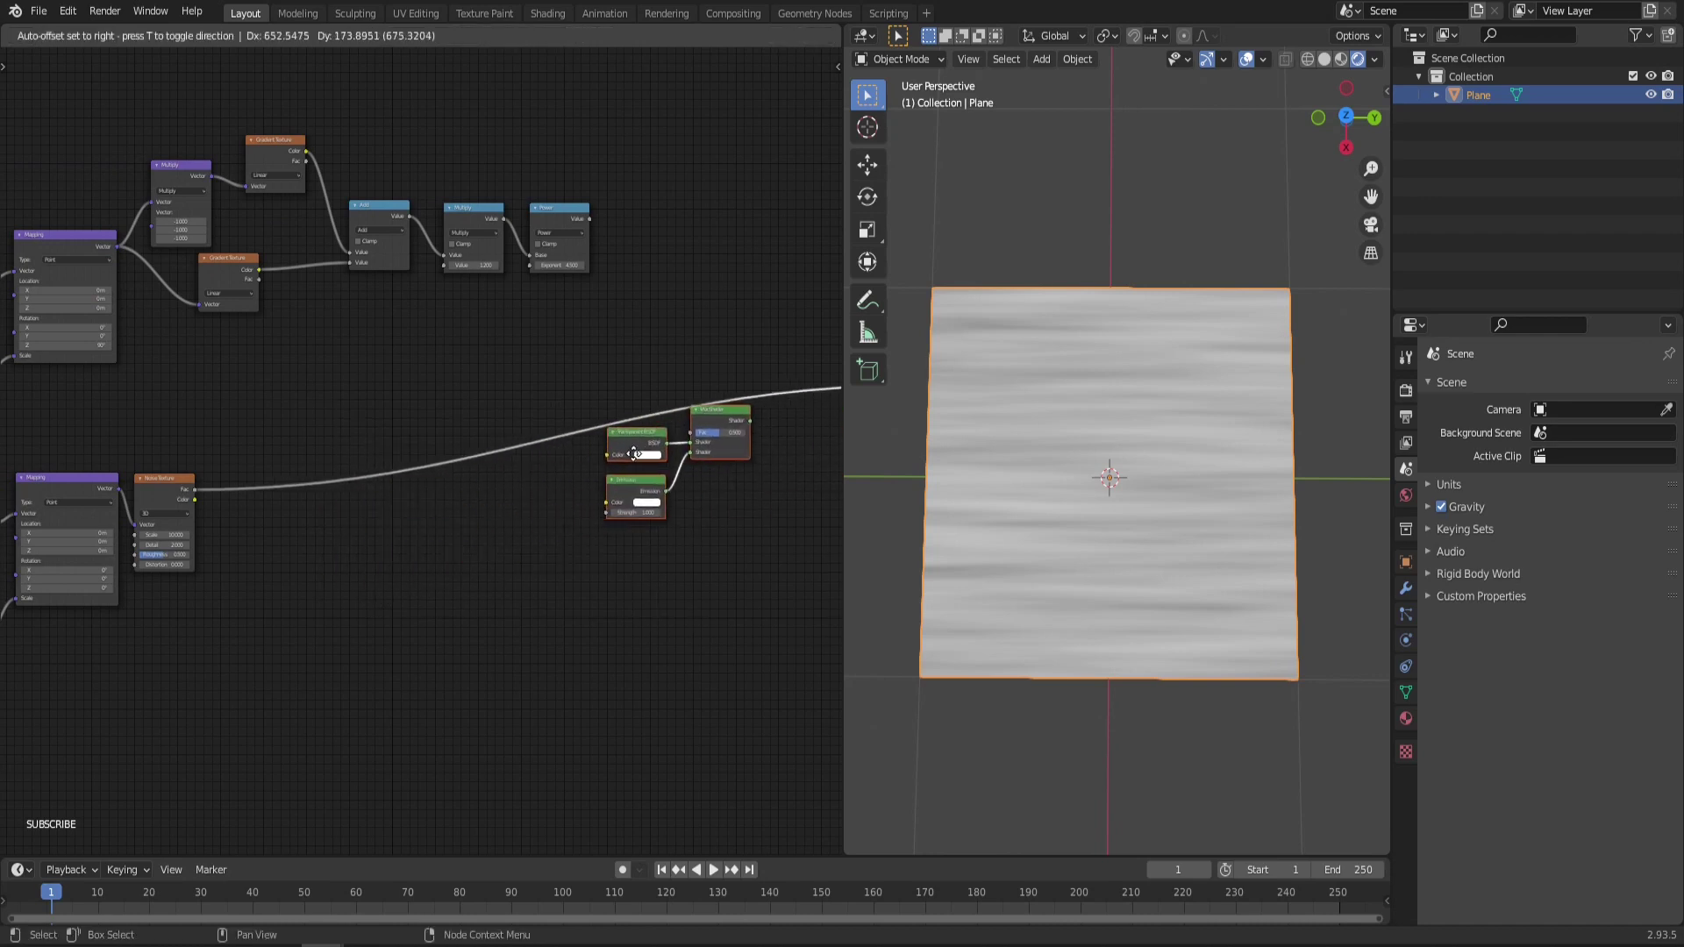
left_click(672, 472)
Shift the noise branch's nodes closer beneath the Power node, and move the three shader nodes farther along toward the Material Output
middle_click_drag(565, 337, 831, 319)
scroll(830, 319, "down", 2)
left_click_drag(129, 429, 541, 658)
key("g")
left_click(783, 620)
middle_click_drag(783, 620, 302, 737)
scroll(307, 735, "up", 5)
left_click_drag(478, 643, 654, 453)
key("g")
left_click(806, 452)
Add a MixRGB node in the space between the Power node and the shader nodes
scroll(419, 377, "up", 1)
middle_click_drag(393, 294, 454, 296)
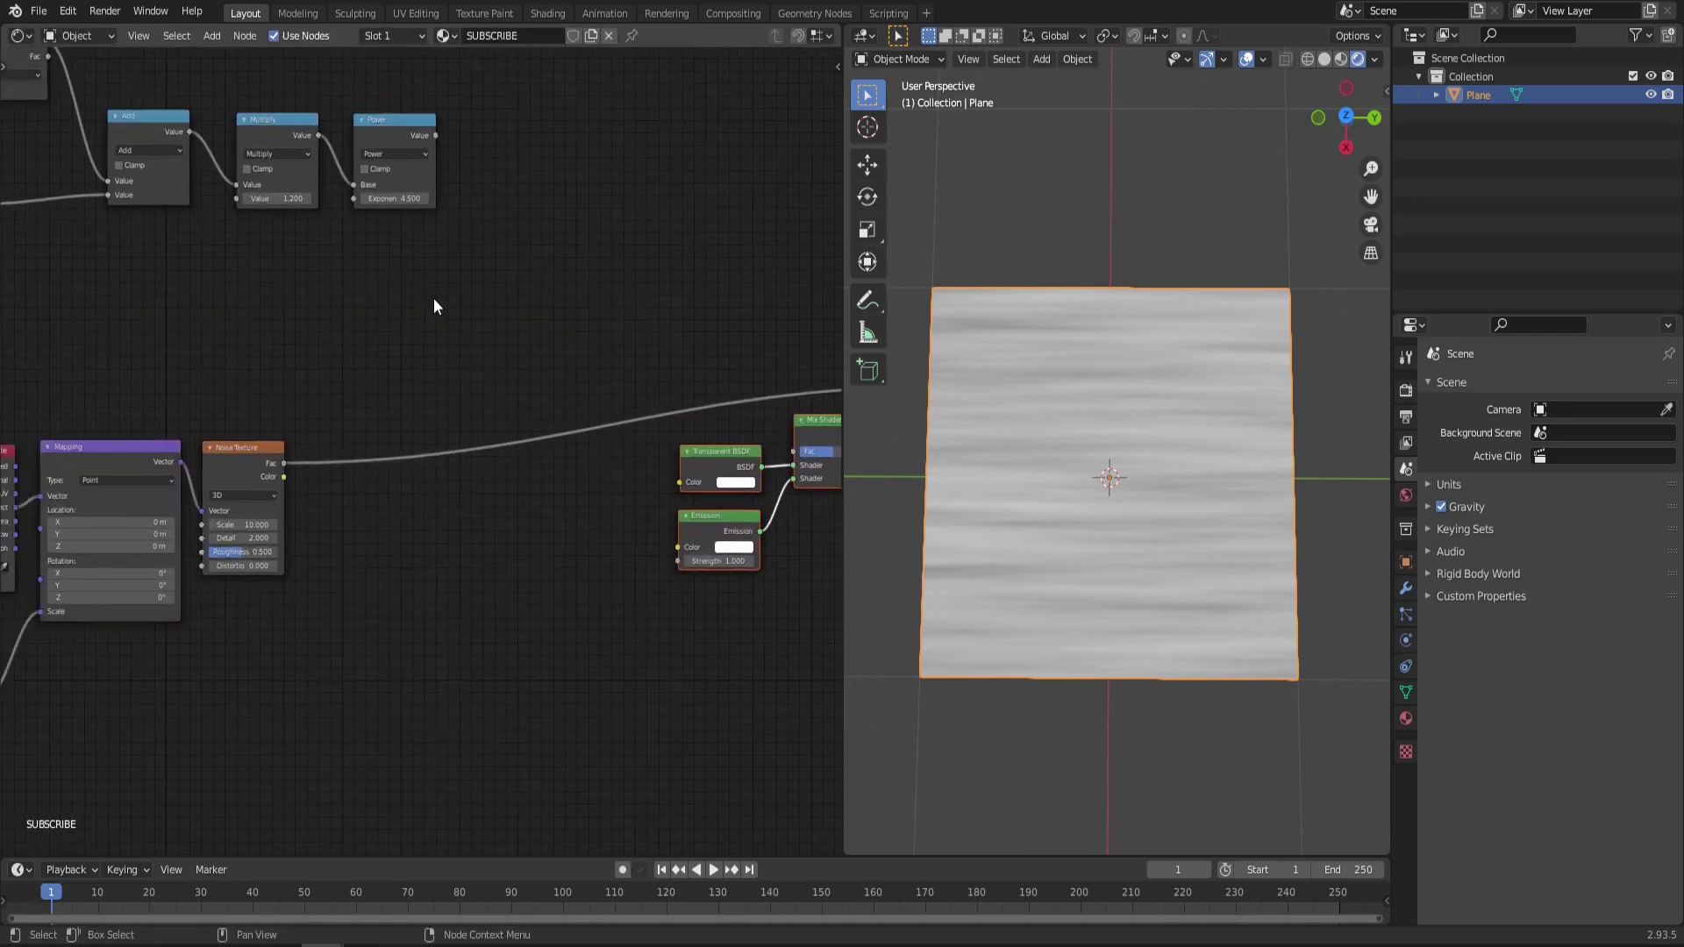
left_click(467, 289)
key("F3")
type("mix")
key("Return")
left_click(497, 271)
Connect the Noise Texture's Fac to the Mix node's Color2 and the Power node's Value to its Color1
scroll(272, 292, "up", 4)
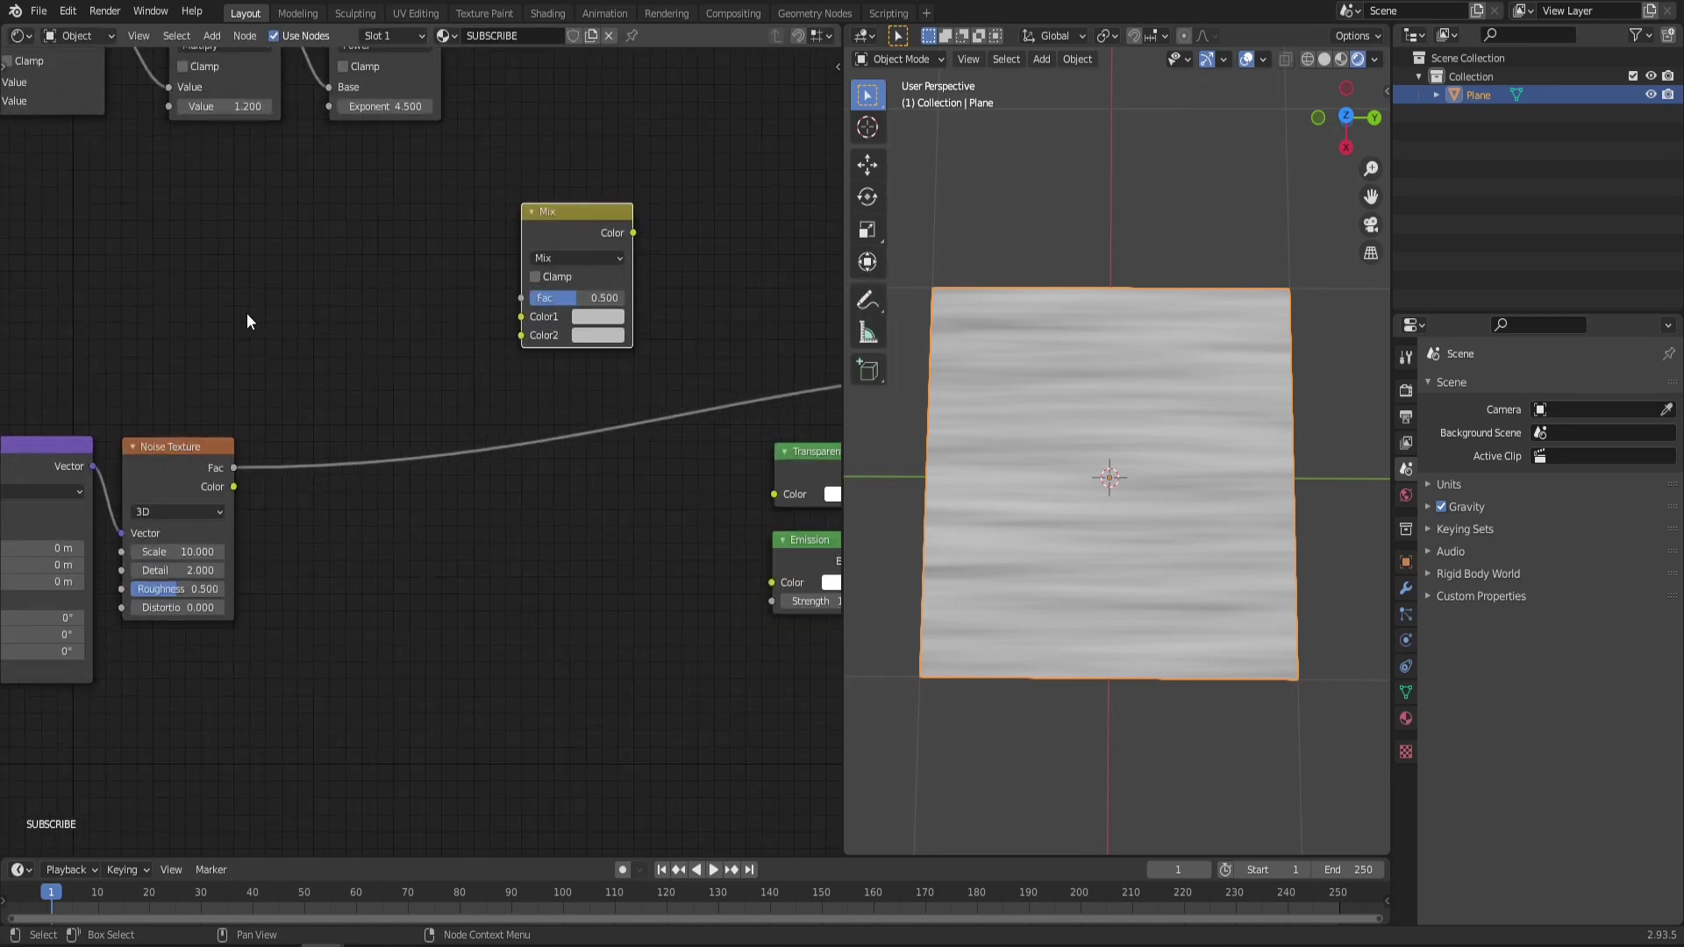
middle_click_drag(318, 269, 310, 362)
left_click_drag(224, 562, 510, 429)
middle_click_drag(509, 429, 465, 504)
left_click_drag(387, 189, 465, 486)
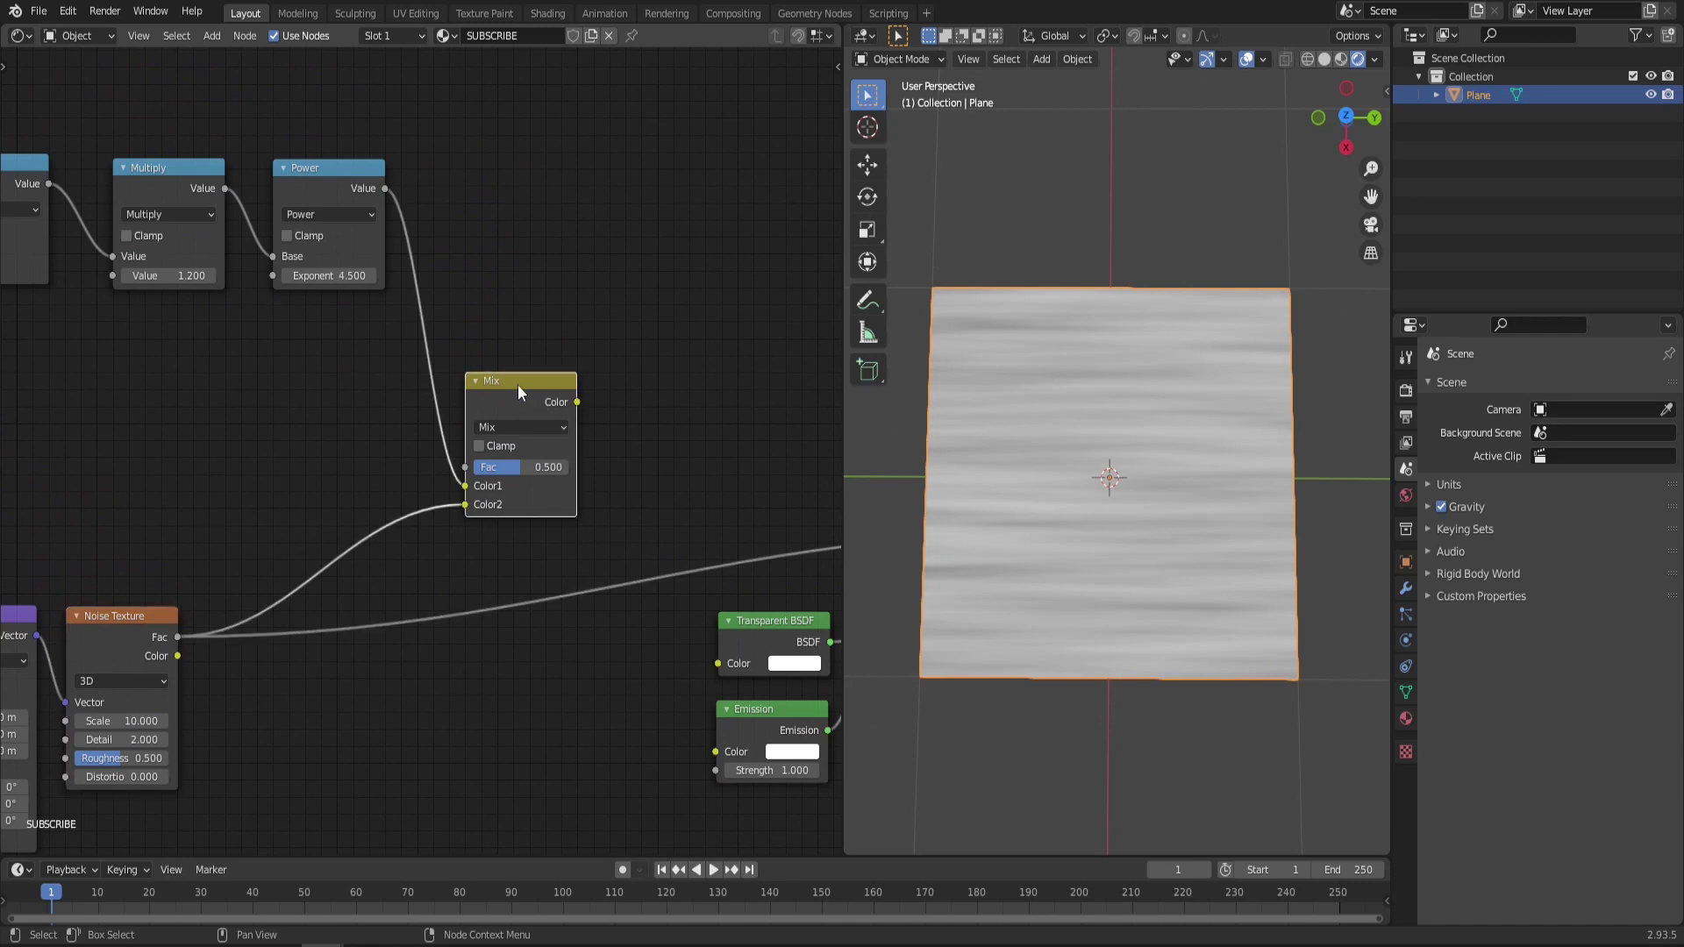
Set the Mix node's blending mode to Multiply, preview it on the plane and raise its Fac to 1.000
left_click(516, 428)
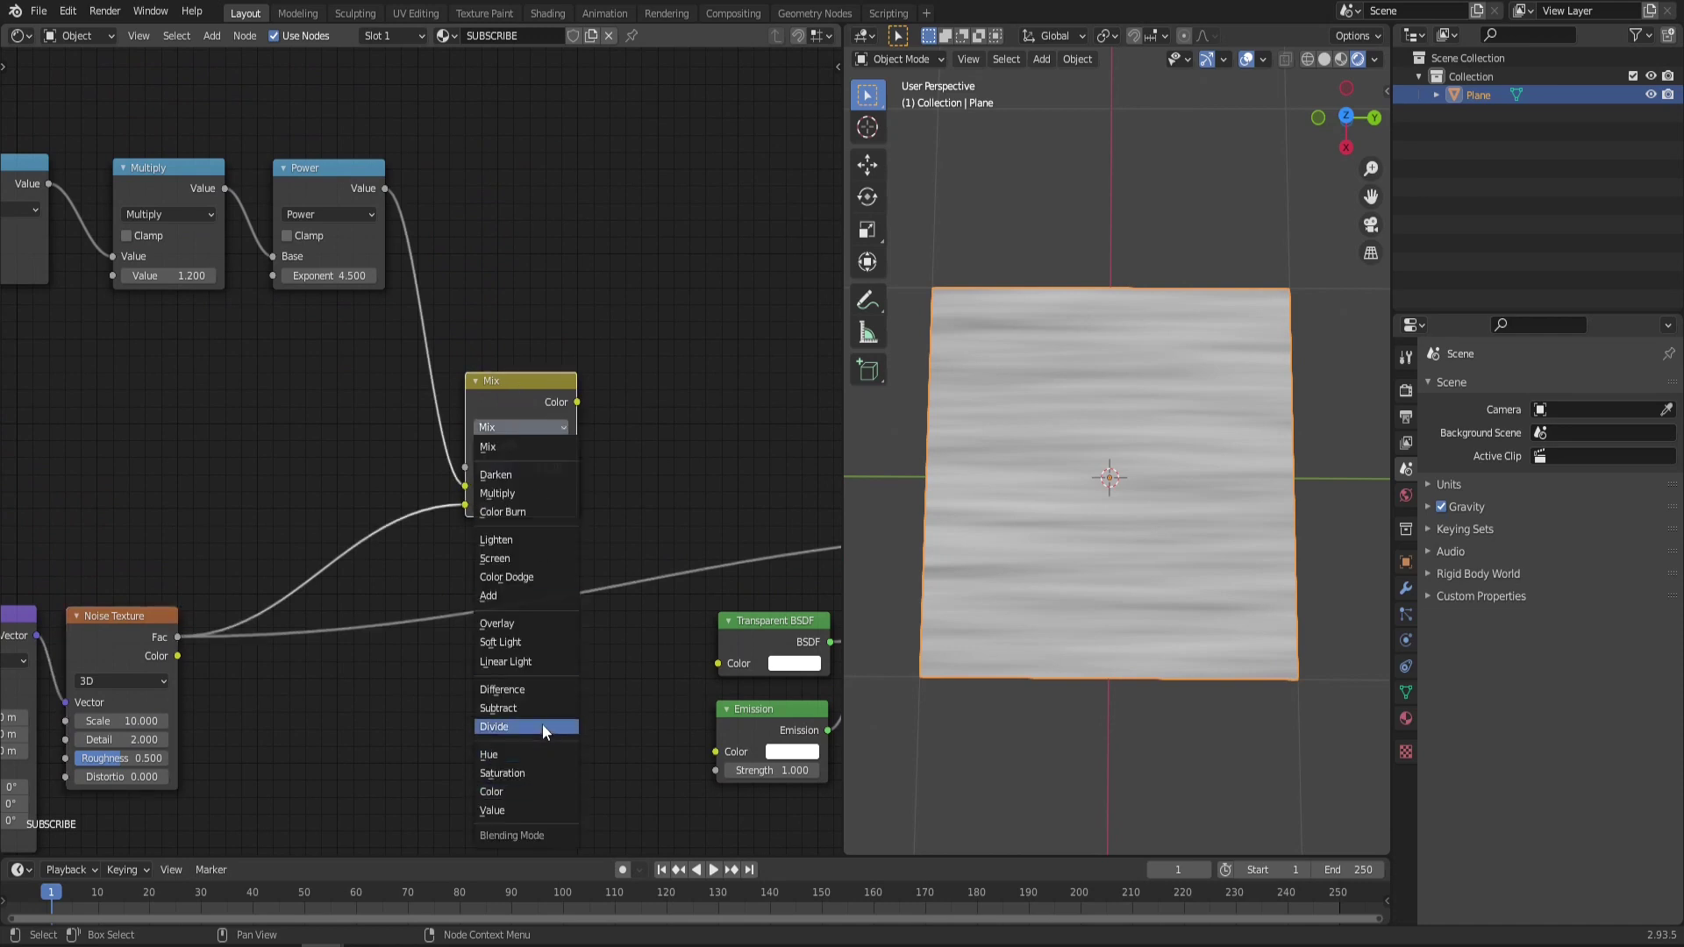
left_click(504, 493)
left_click(503, 393, "ctrl+shift")
scroll(504, 393, "up", 2)
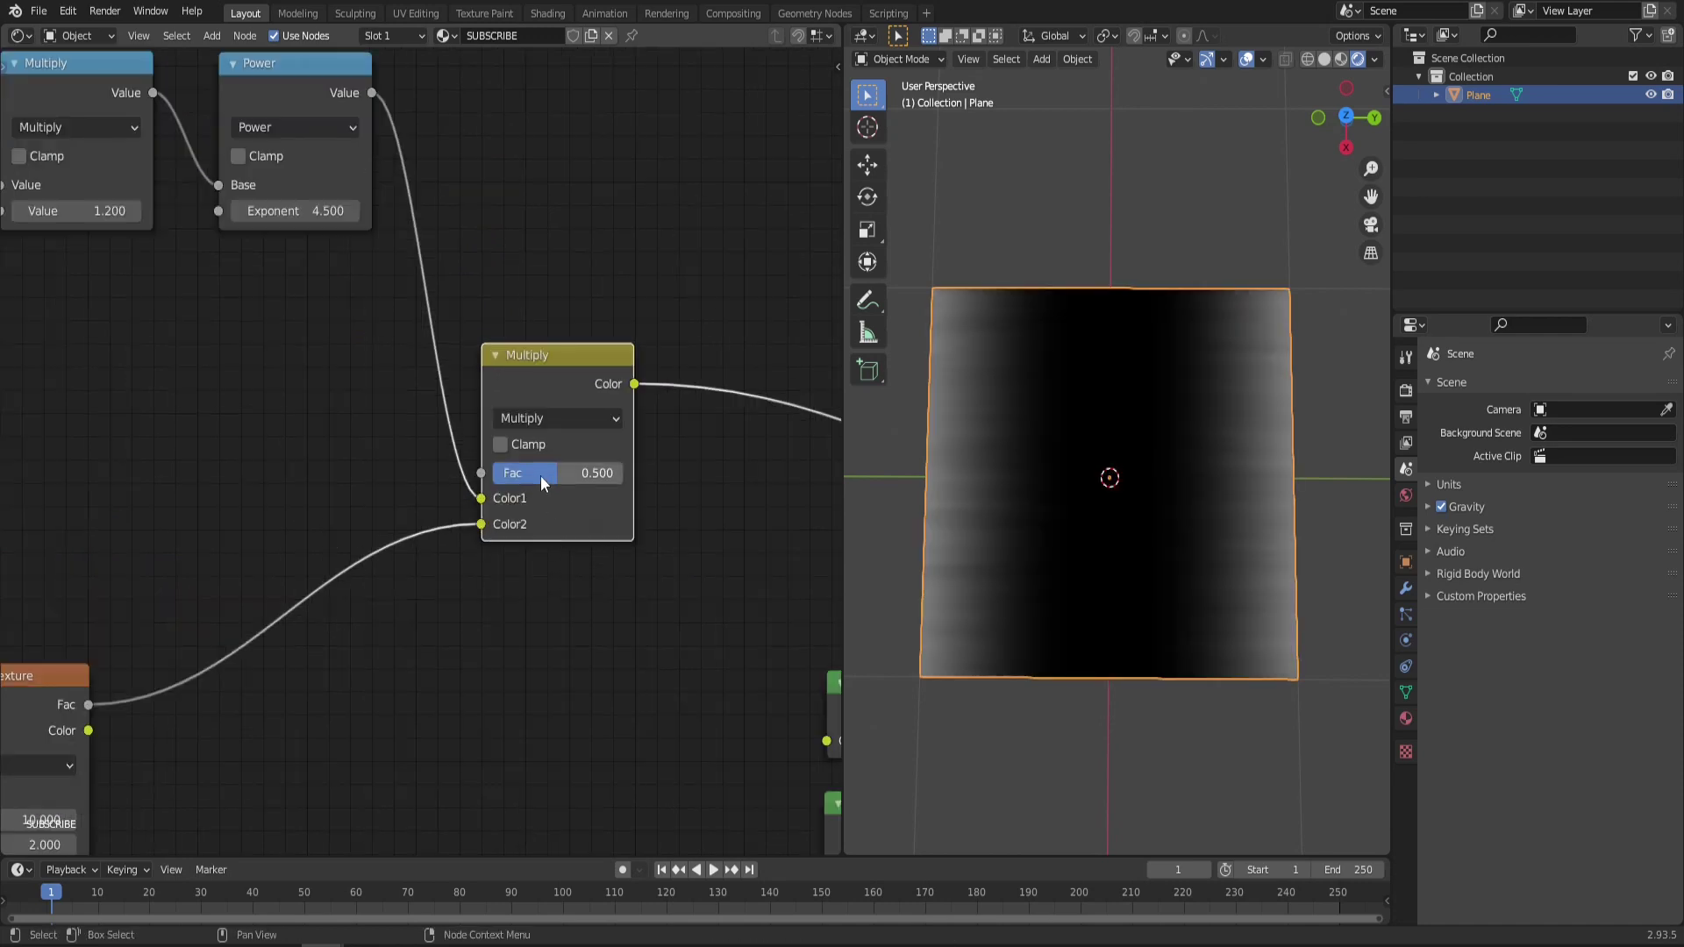
left_click_drag(551, 472, 619, 473)
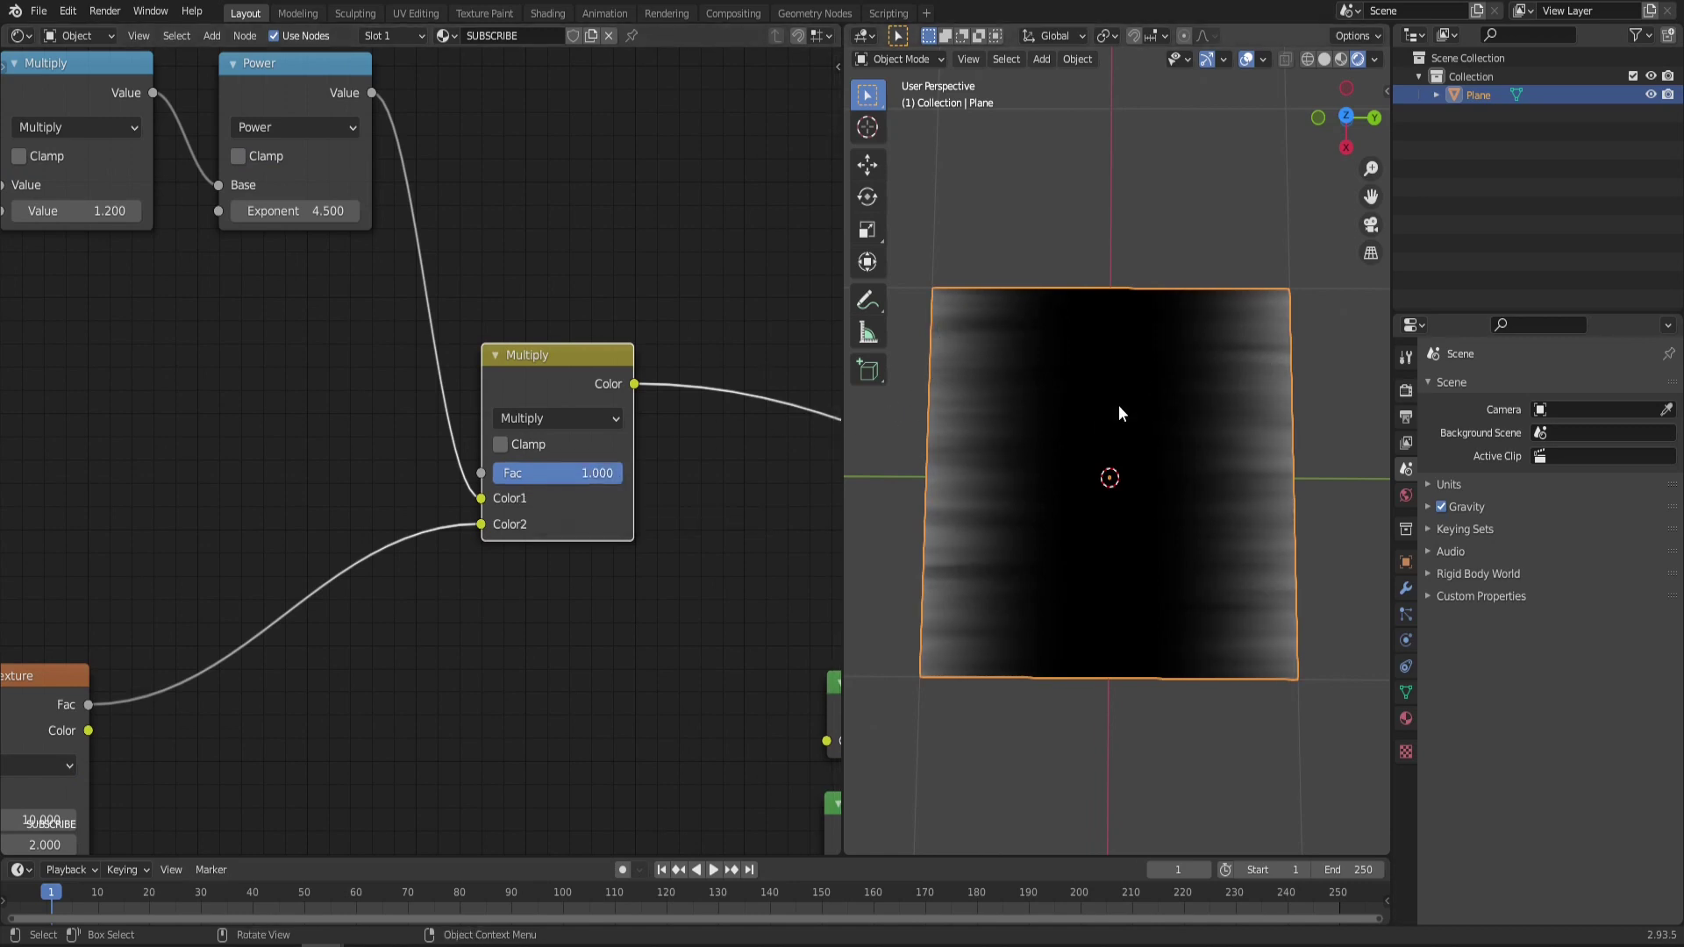
Swap the color Multiply node's two color inputs so the noise feeds Color1, and set its Fac to 0.992
left_click_drag(481, 524, 481, 502)
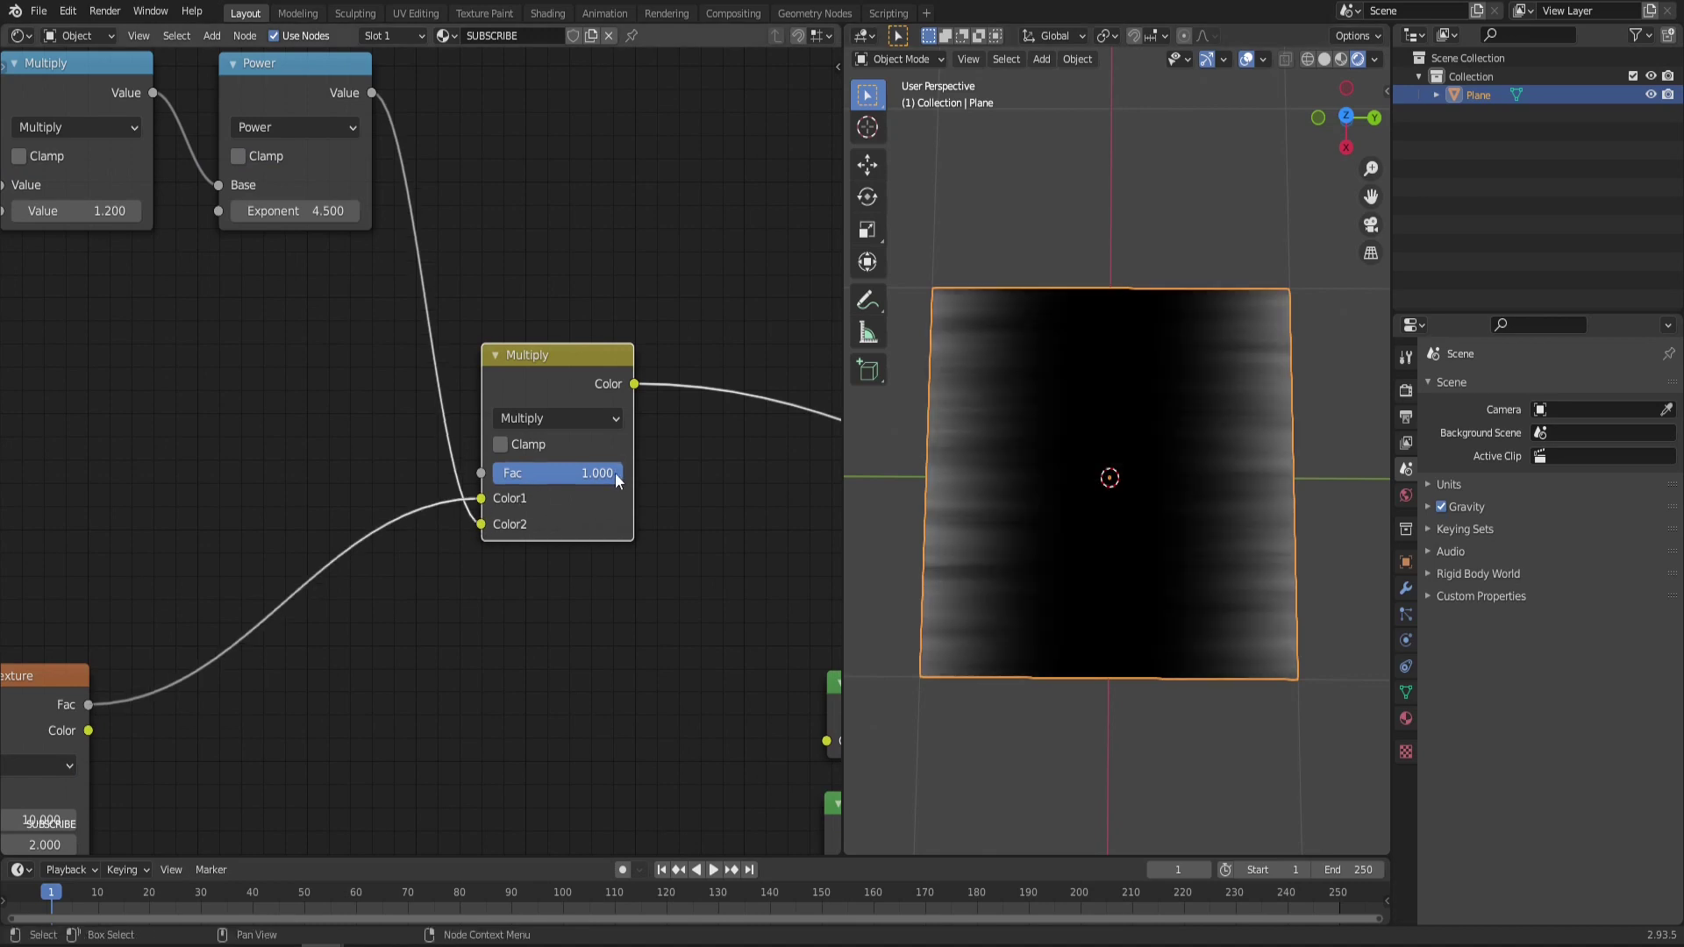
left_click_drag(622, 473, 620, 474)
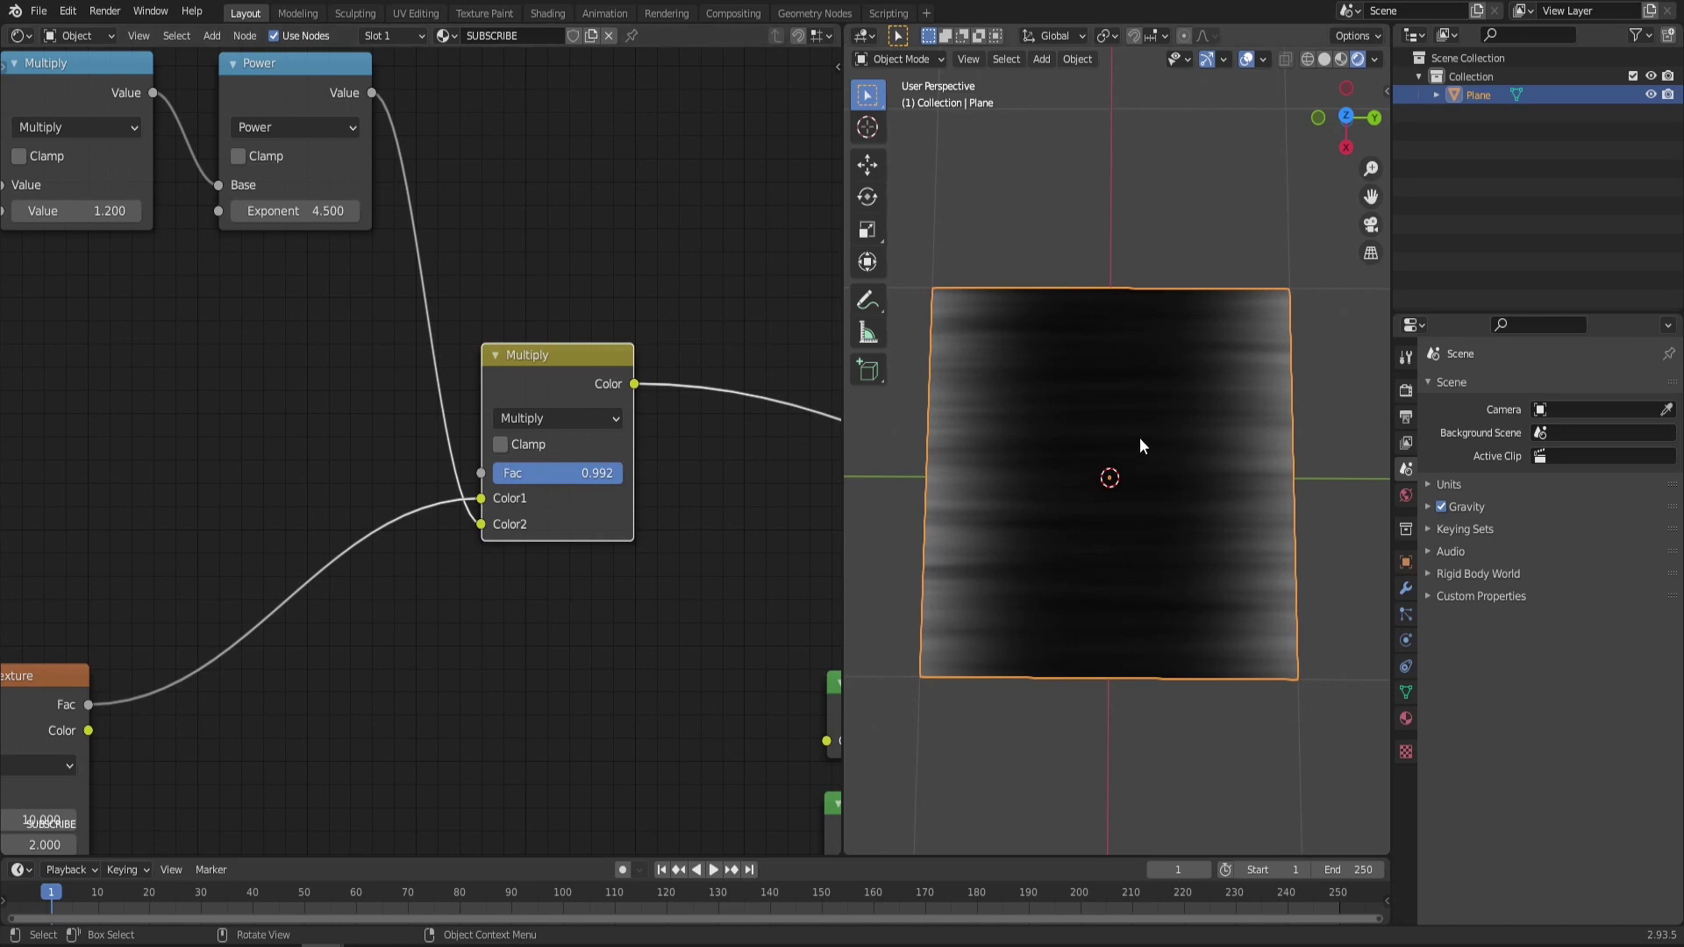
scroll(1135, 450, "up", 3)
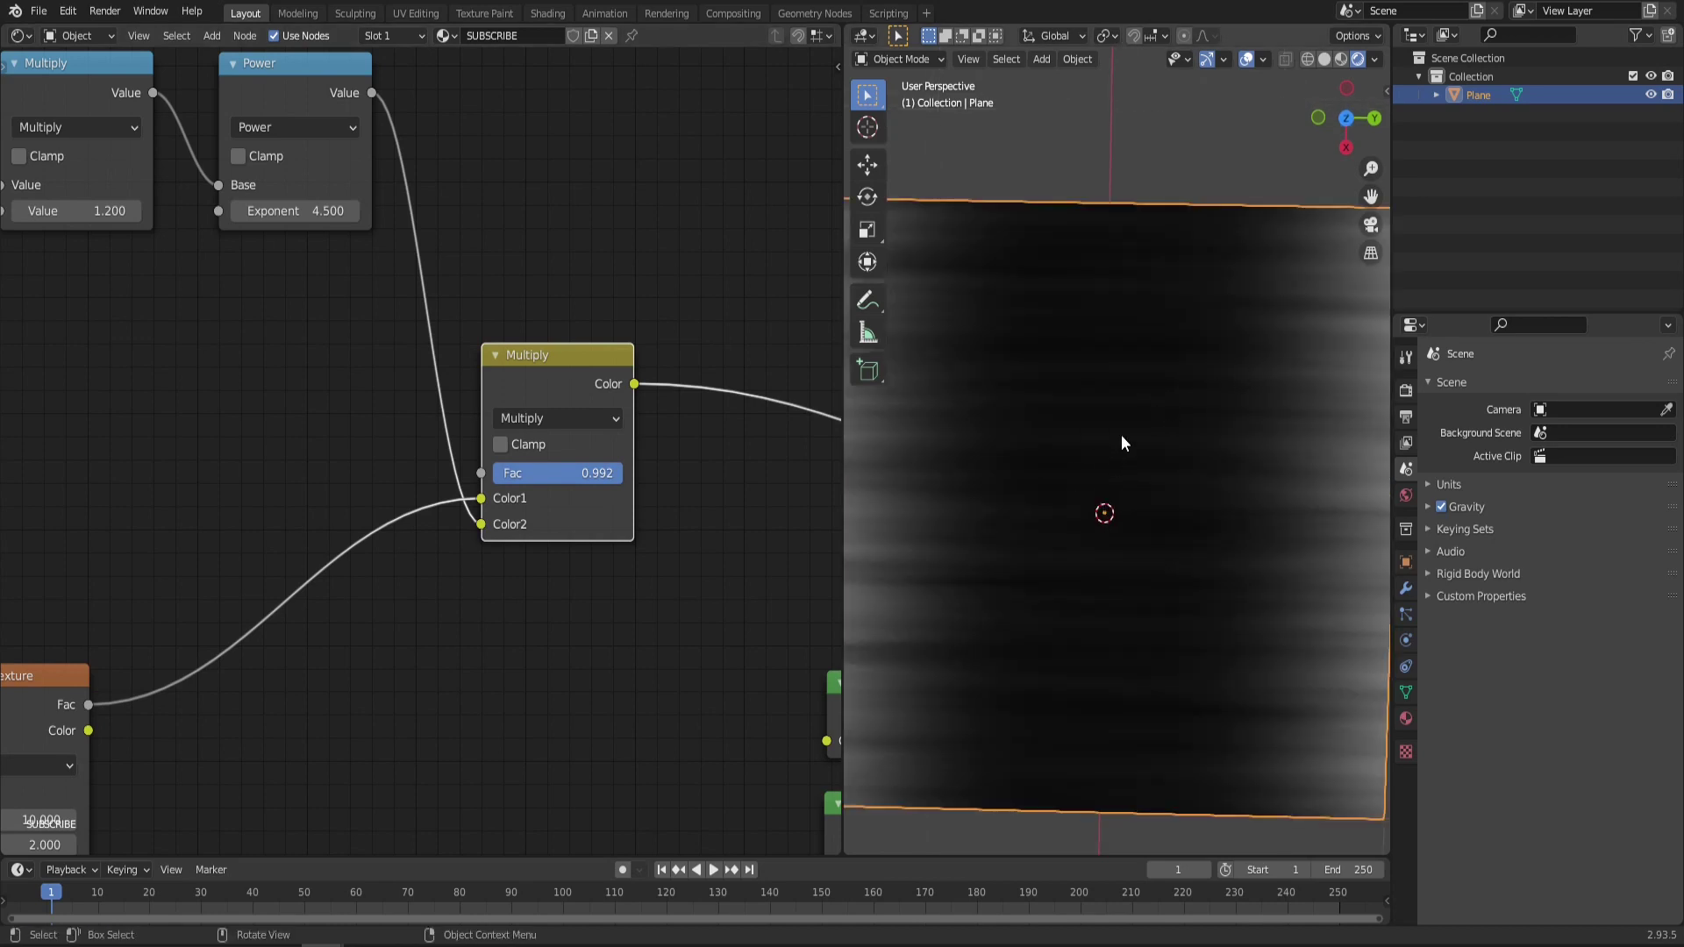
mouse_move(1092, 448)
middle_mouse_down()
mouse_move(1096, 405)
mouse_move(1093, 424)
middle_mouse_up()
scroll(1096, 406, "down", 1)
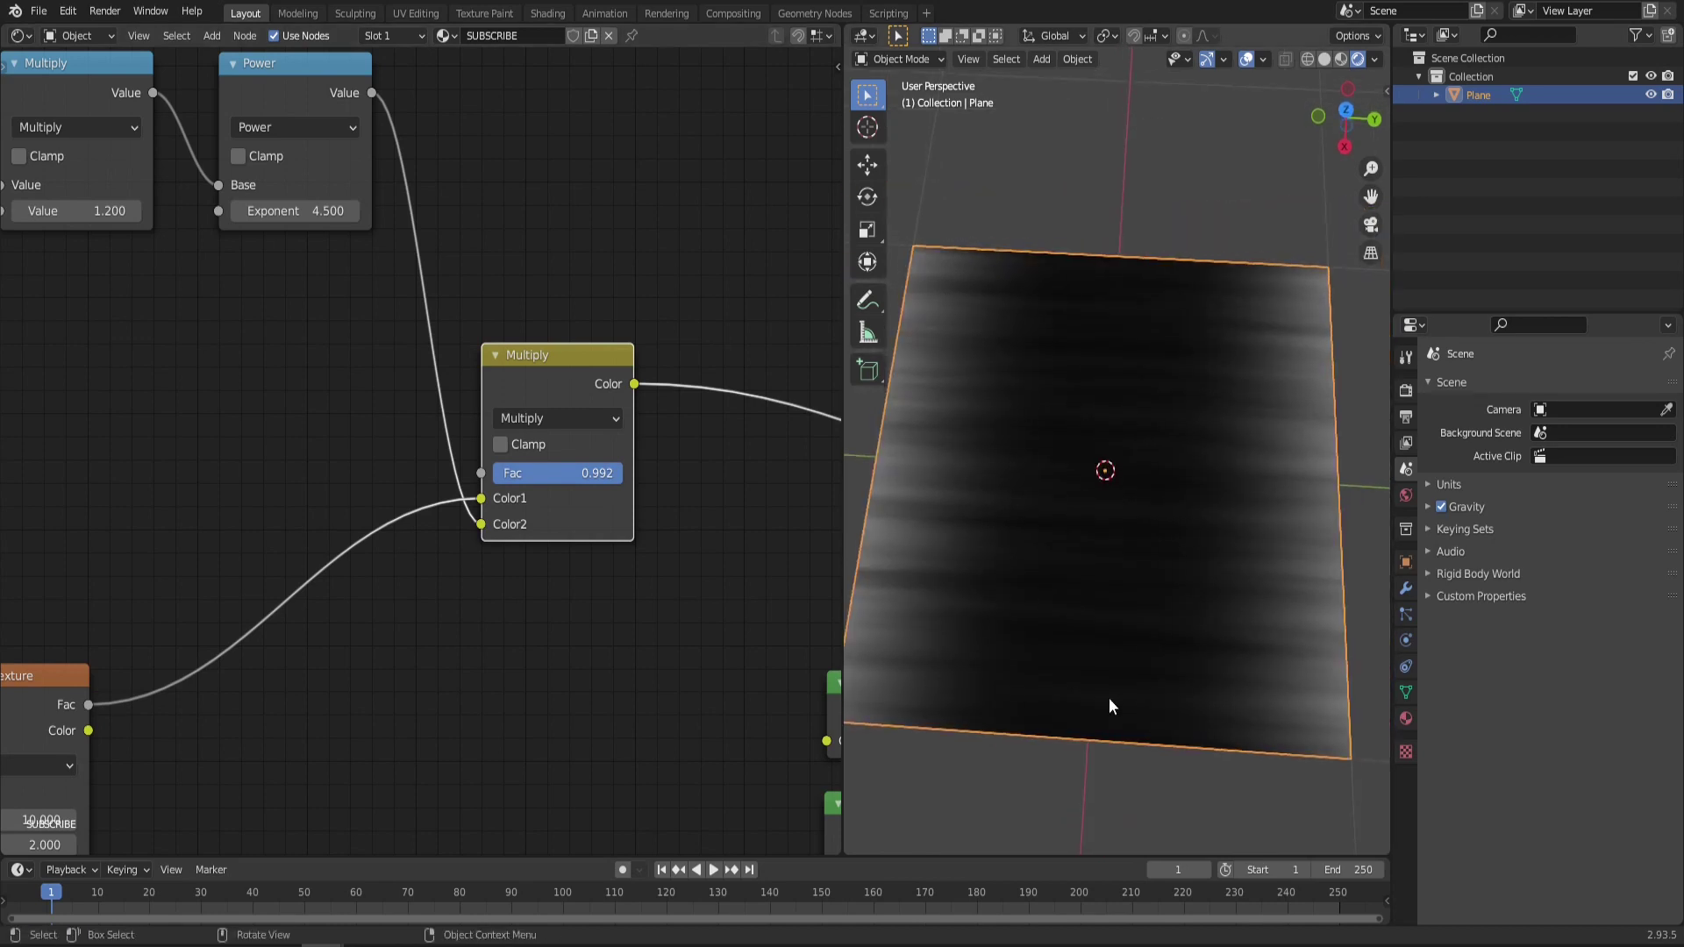
Connect the color Multiply node's Color output to the Mix Shader's Fac input
scroll(351, 429, "down", 2)
middle_click_drag(605, 405, 163, 317)
left_click_drag(187, 315, 524, 554)
left_click_drag(505, 554, 507, 553)
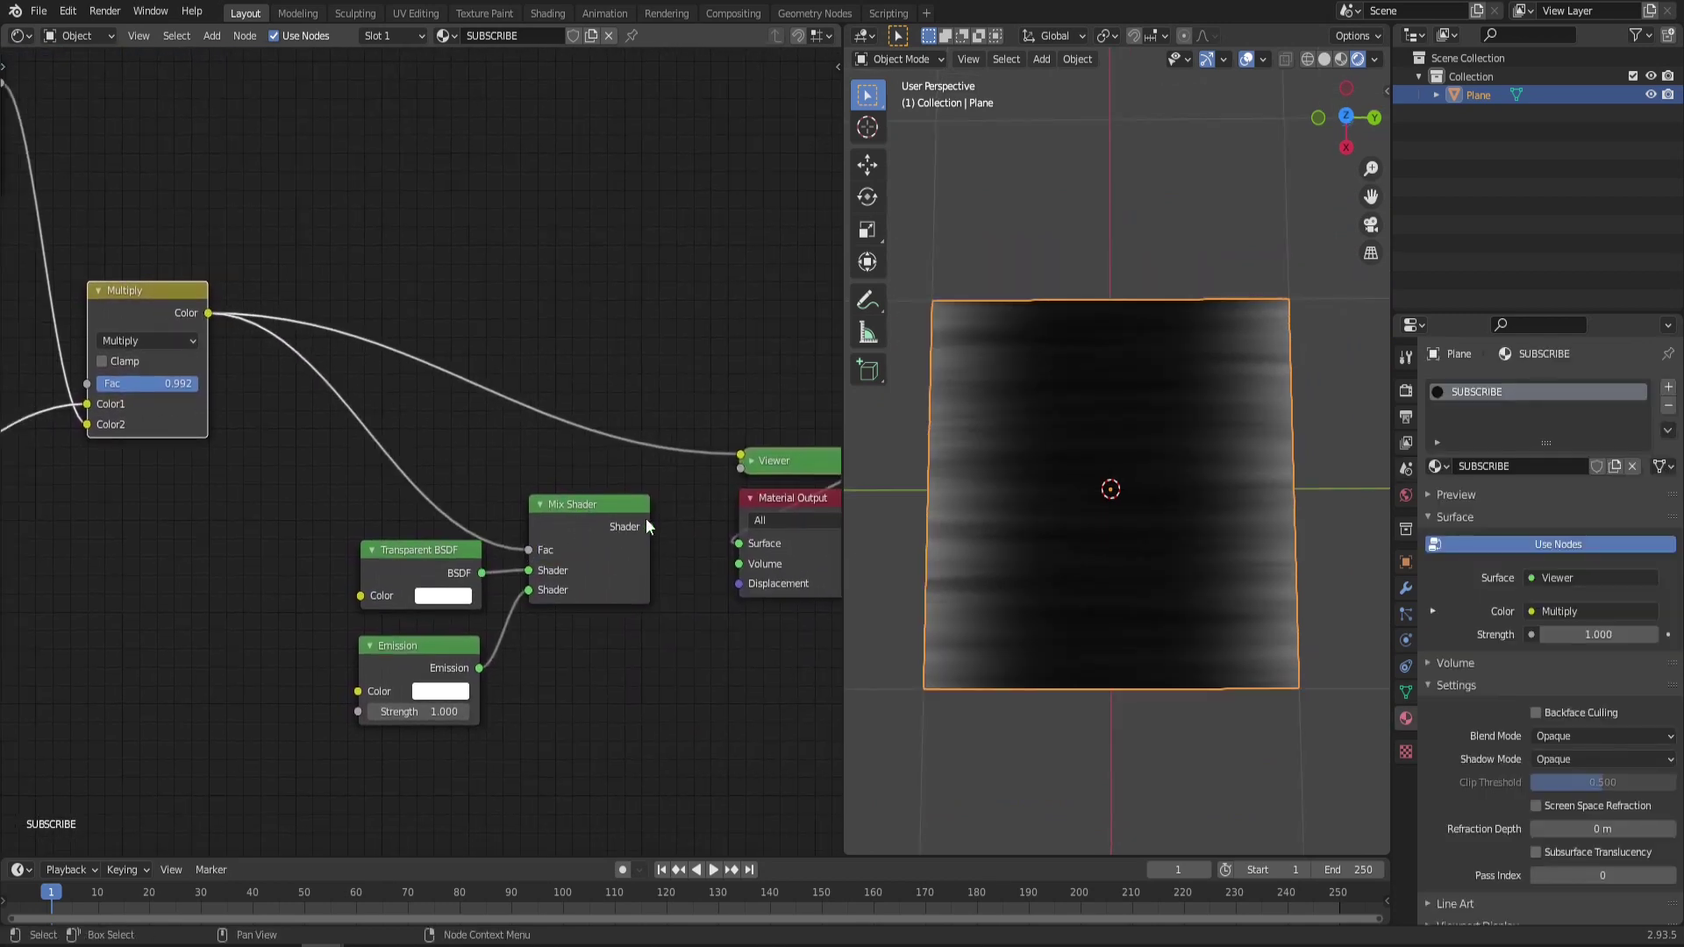
Connect the Mix Shader to the Material Output's Surface and delete the Viewer node
left_click_drag(649, 526, 739, 543)
left_click_drag(792, 469, 667, 393)
key("x")
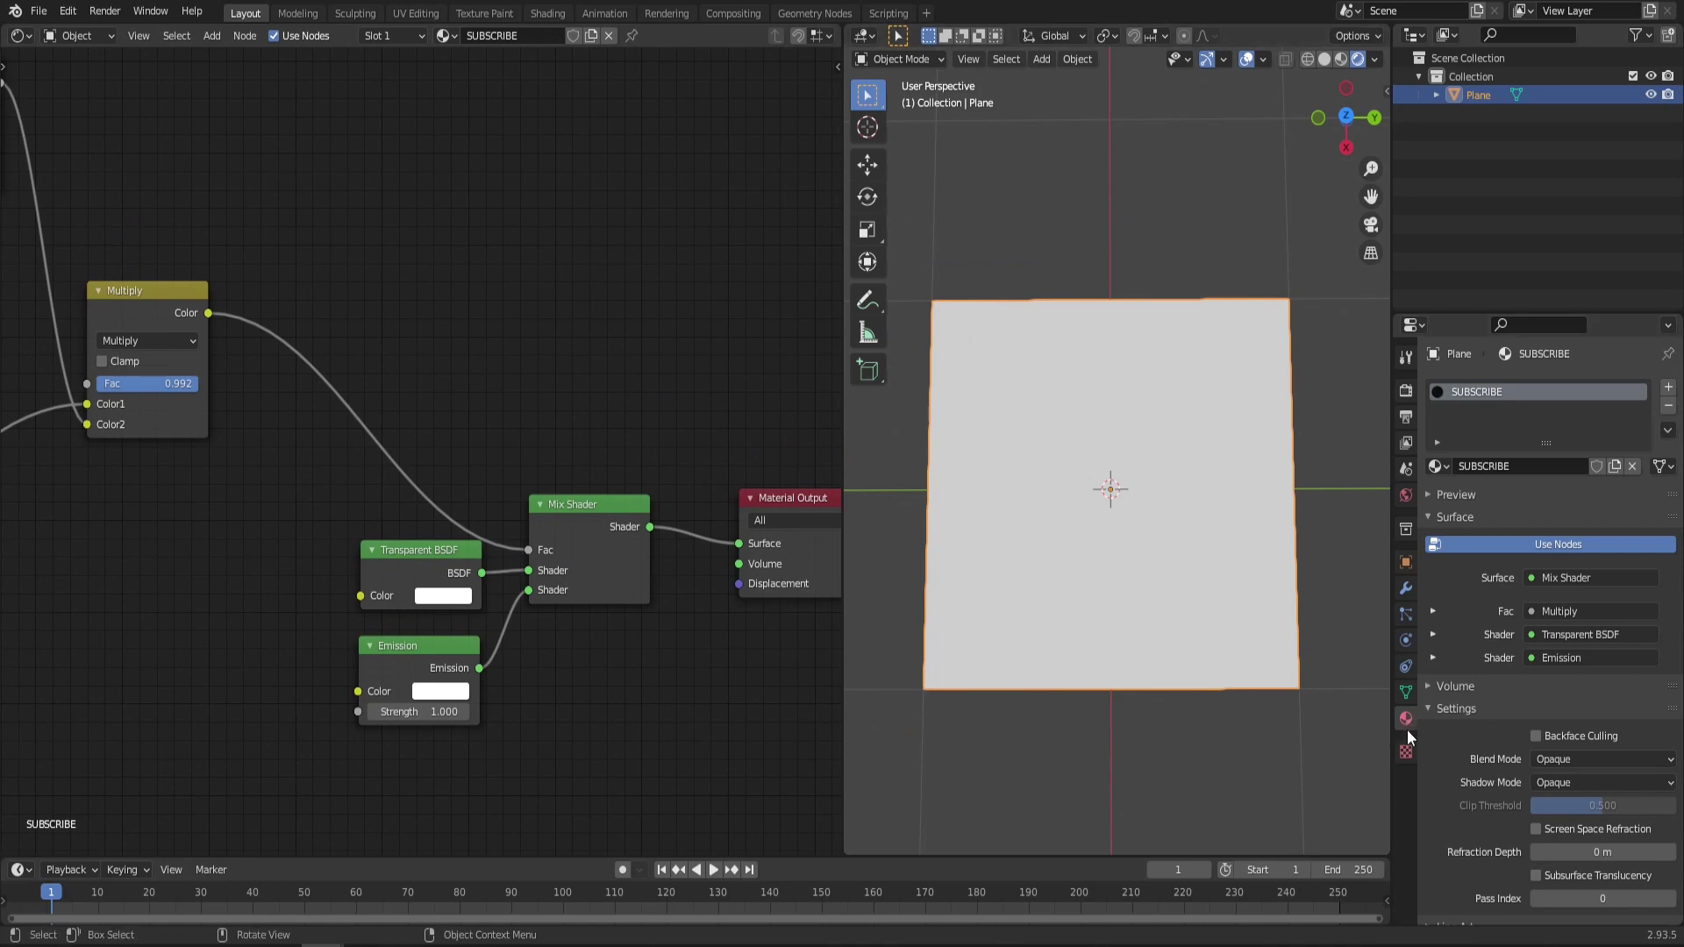
Set the material's Blend Mode to Alpha Blend and deselect the plane
left_click(1611, 761)
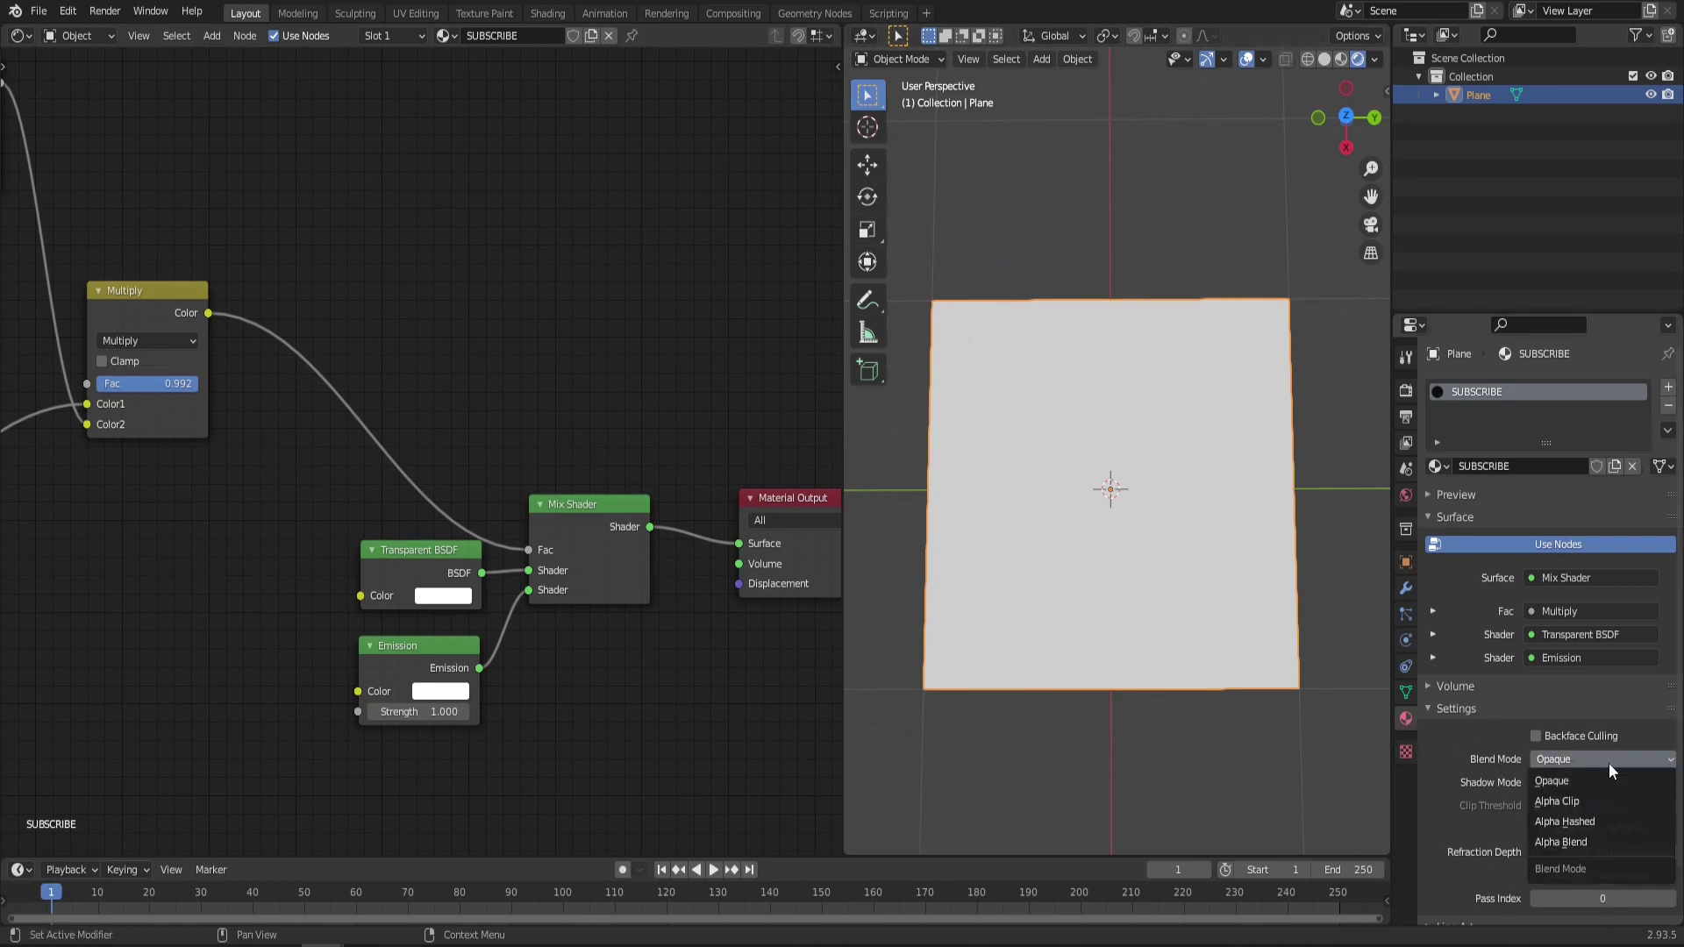
left_click(1586, 842)
mouse_move(1157, 566)
middle_mouse_down()
mouse_move(1151, 473)
mouse_move(1152, 564)
middle_mouse_up()
key("alt+a")
middle_click_drag(1127, 454, 1124, 474, "alt")
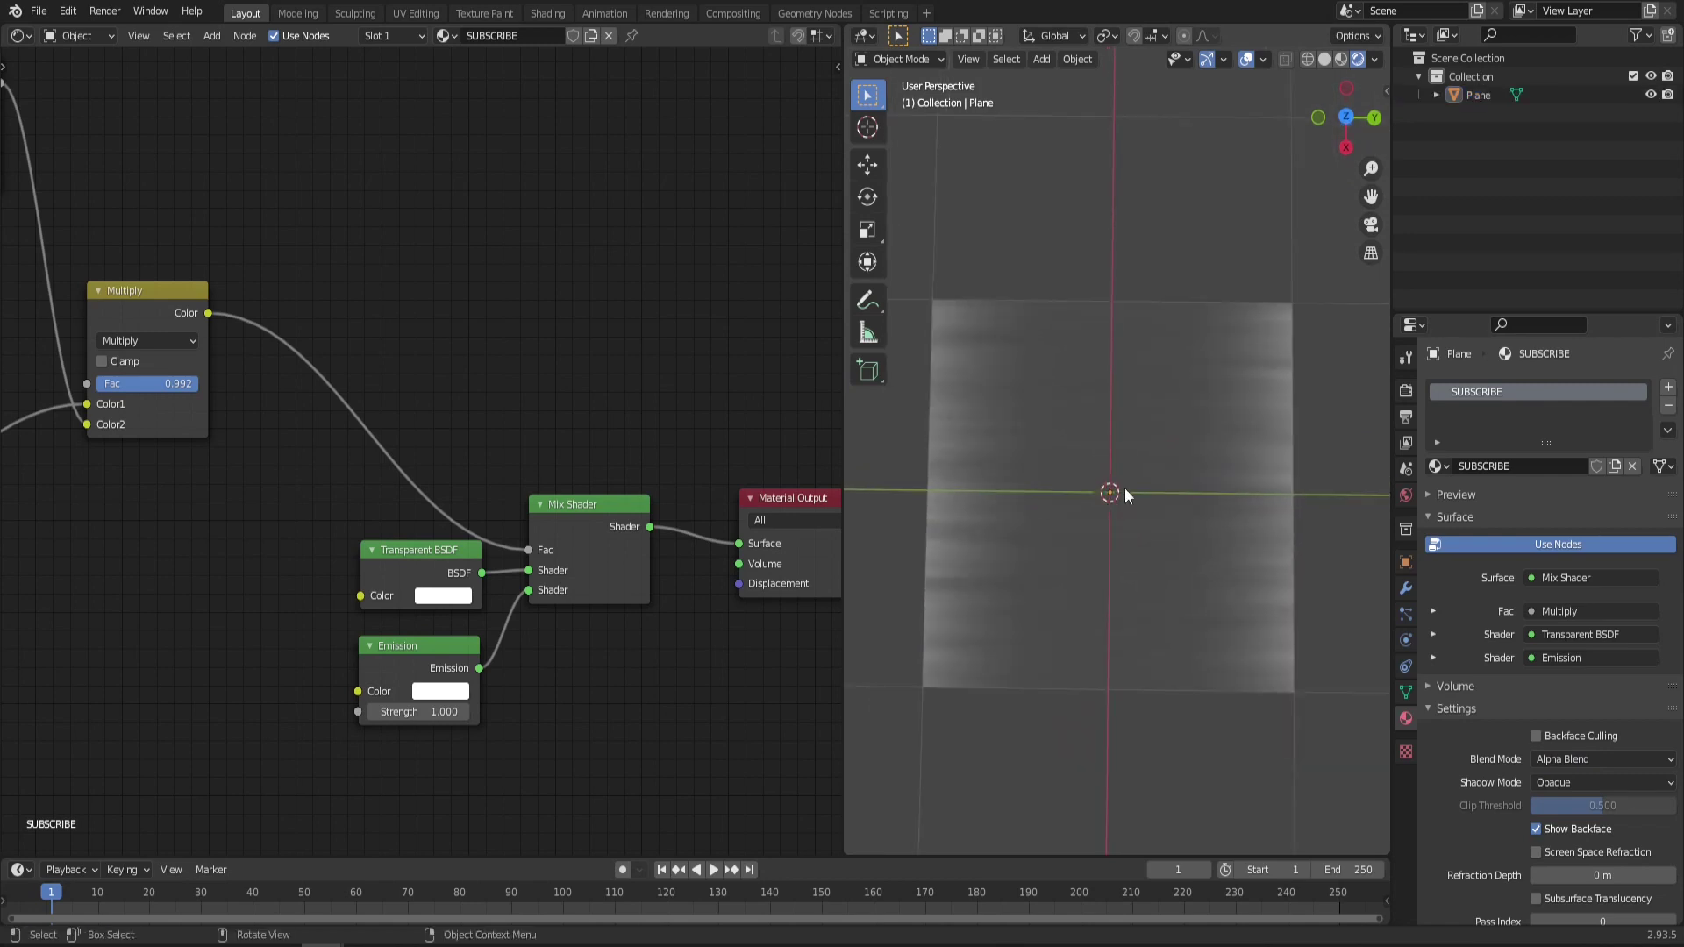
Enable Bloom in the Eevee render settings
scroll(1128, 509, "up", 1)
left_click(1405, 391)
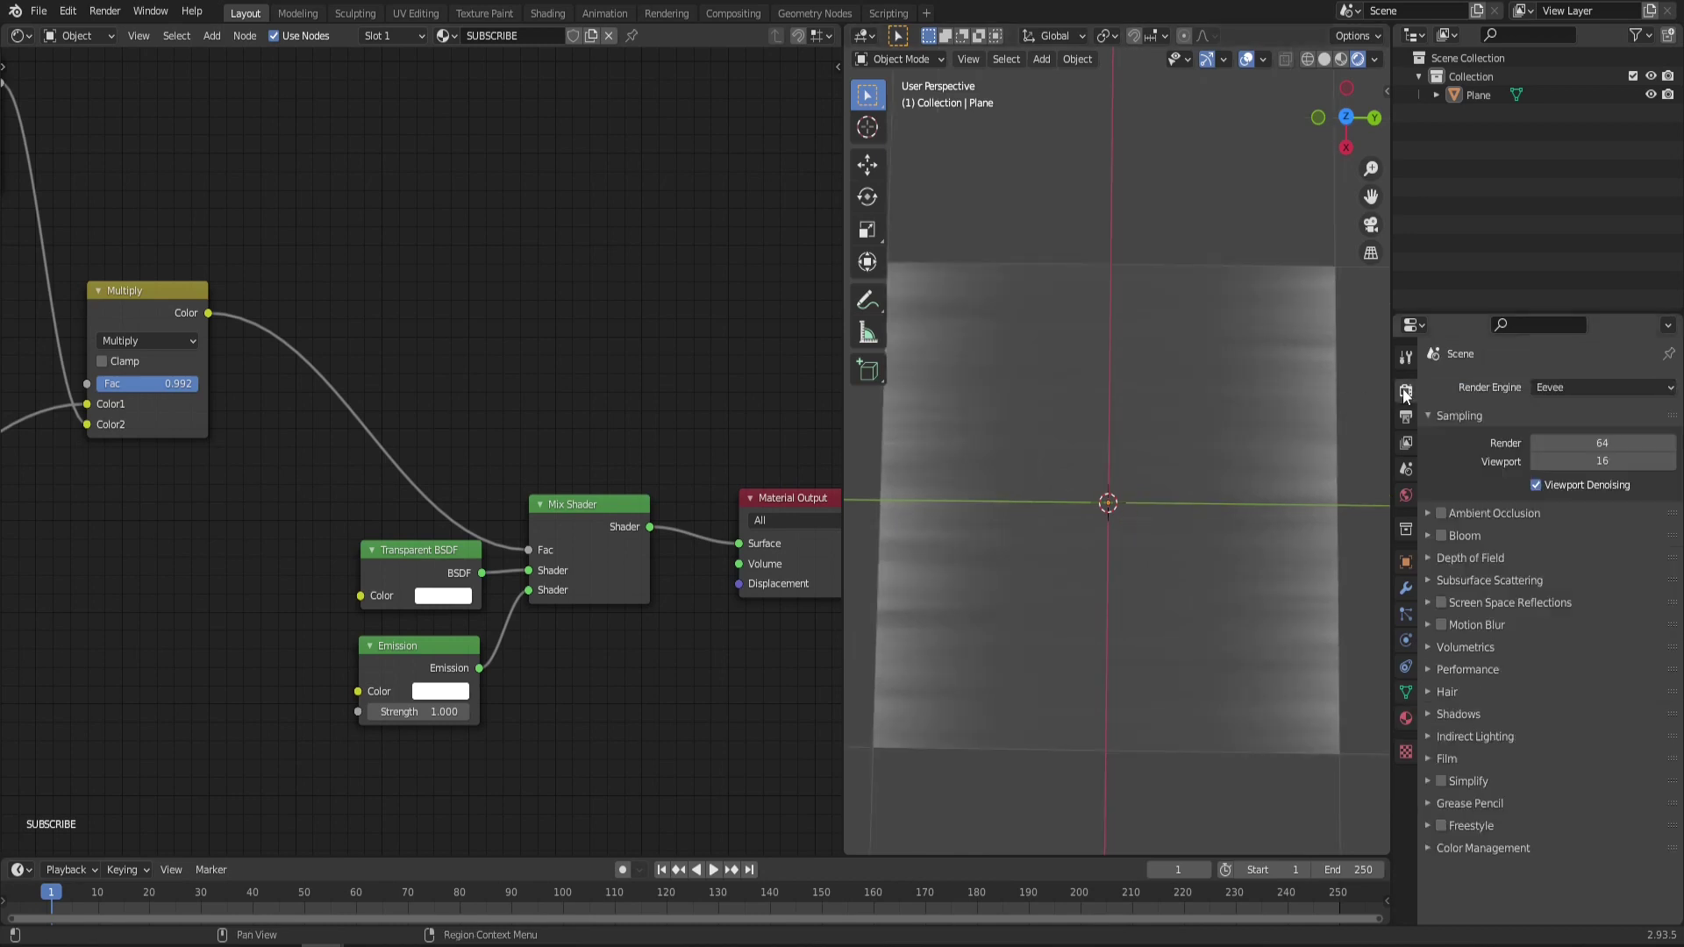
left_click(1440, 537)
Set the Emission shader's Strength to 10 and check the glow on the plane
middle_click_drag(563, 750, 712, 718)
scroll(693, 720, "up", 3)
middle_click_drag(605, 672, 492, 586)
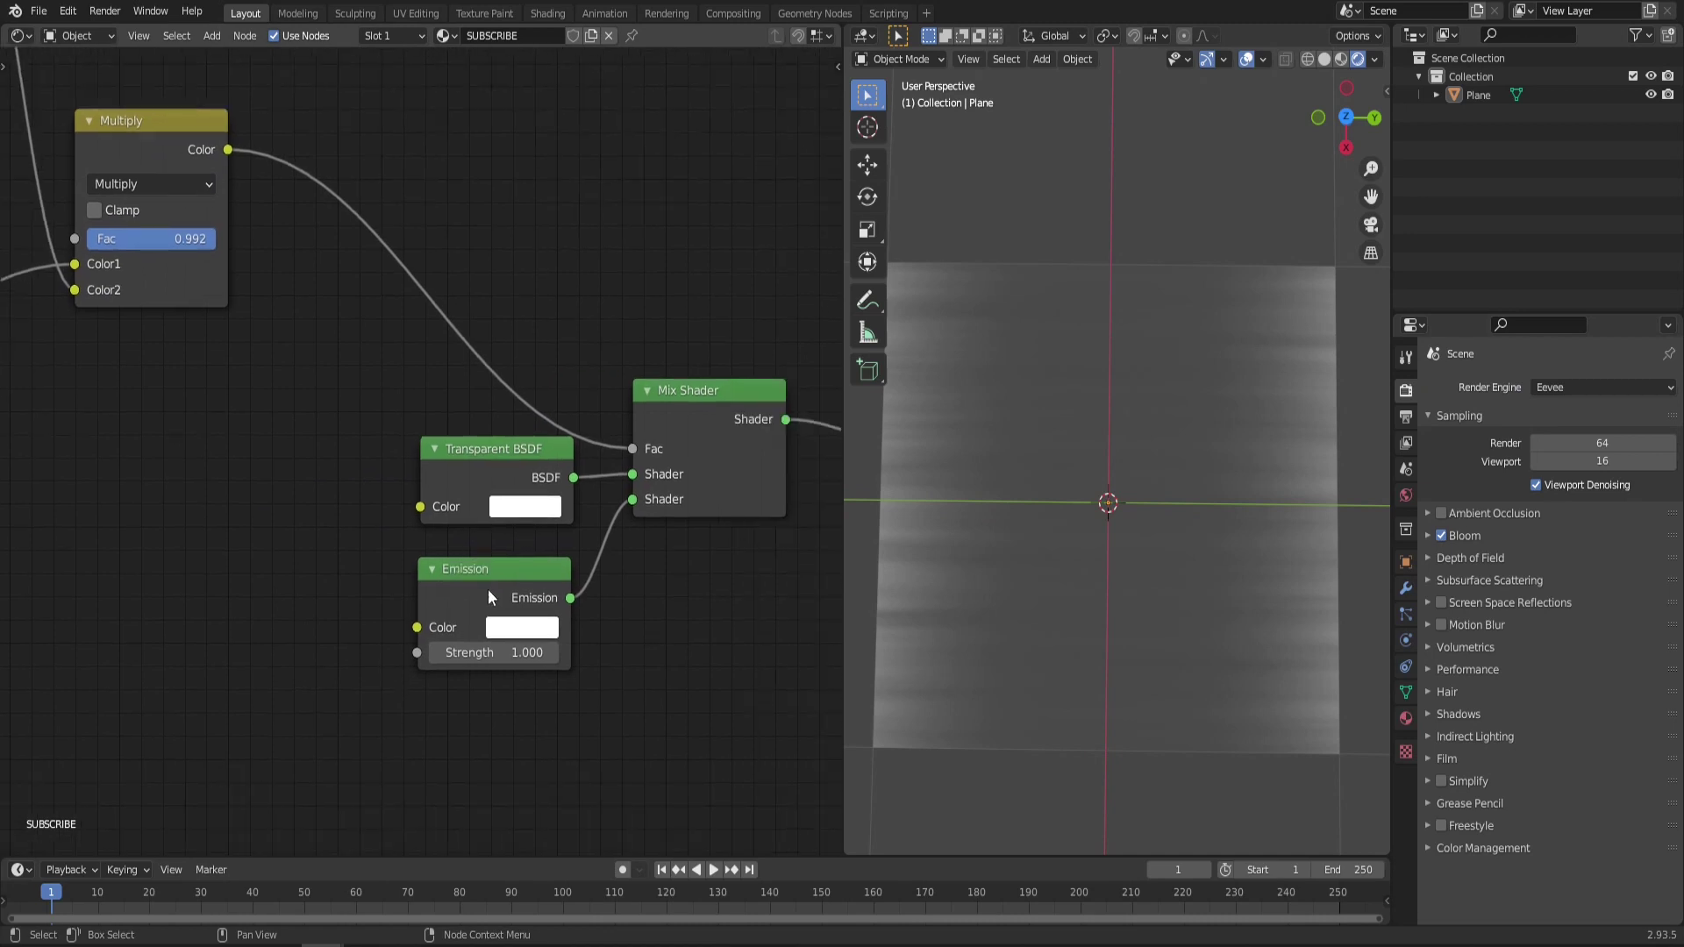
left_click(524, 654)
type("10")
key("Return")
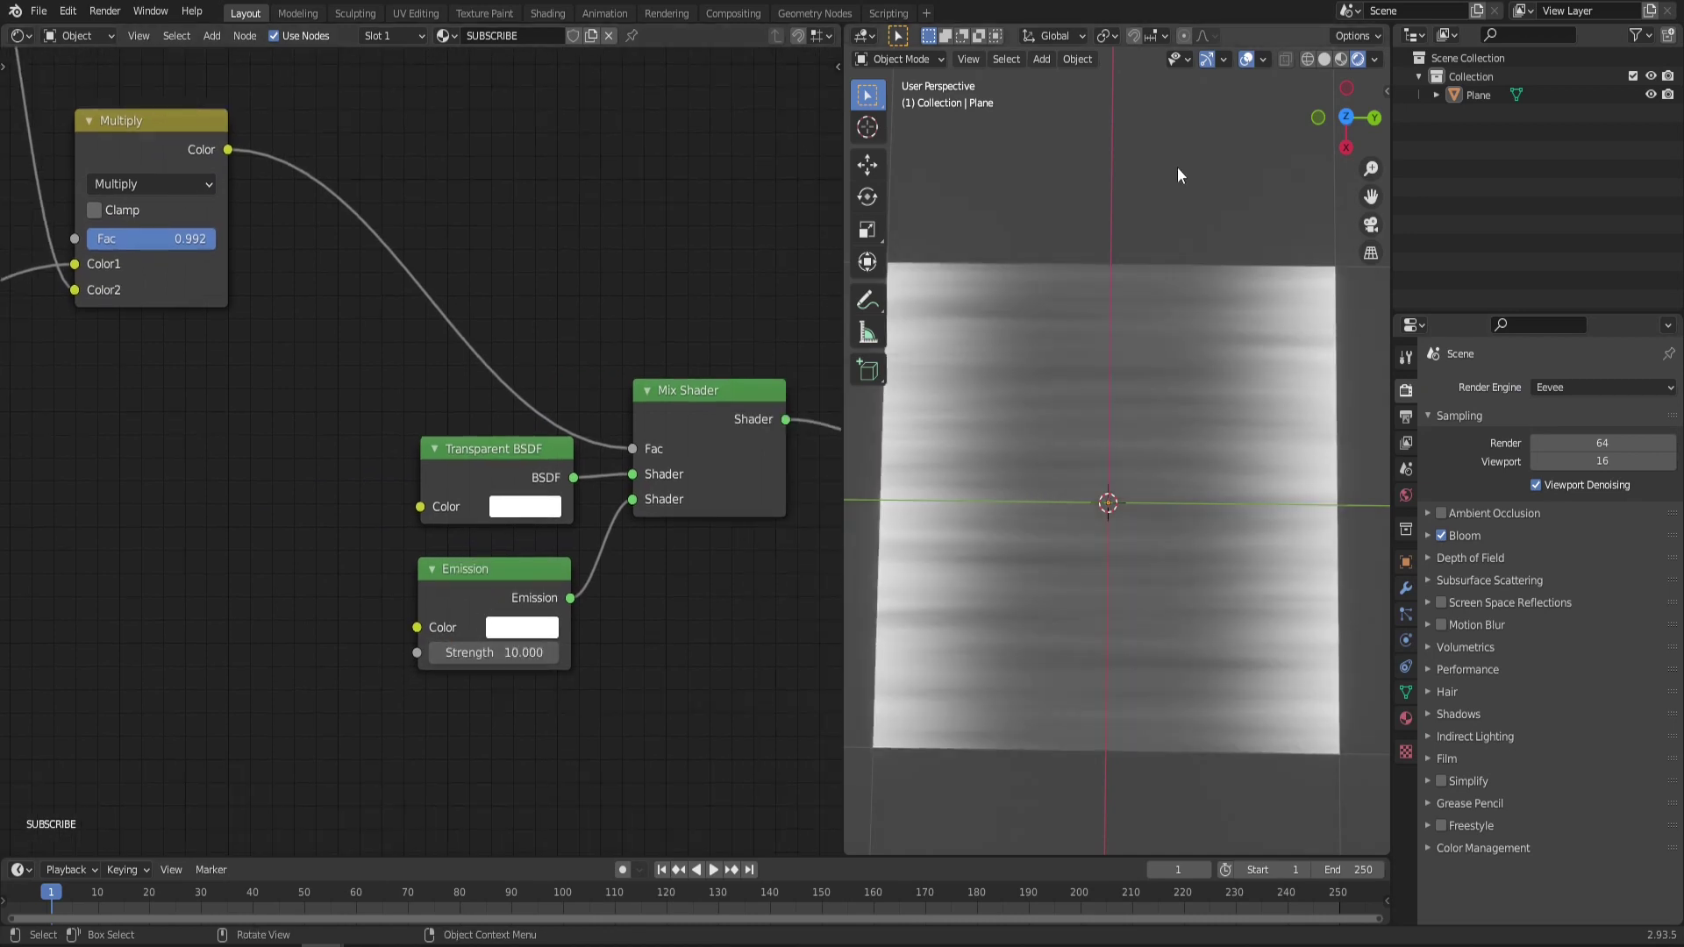
middle_click_drag(1176, 187, 1177, 439)
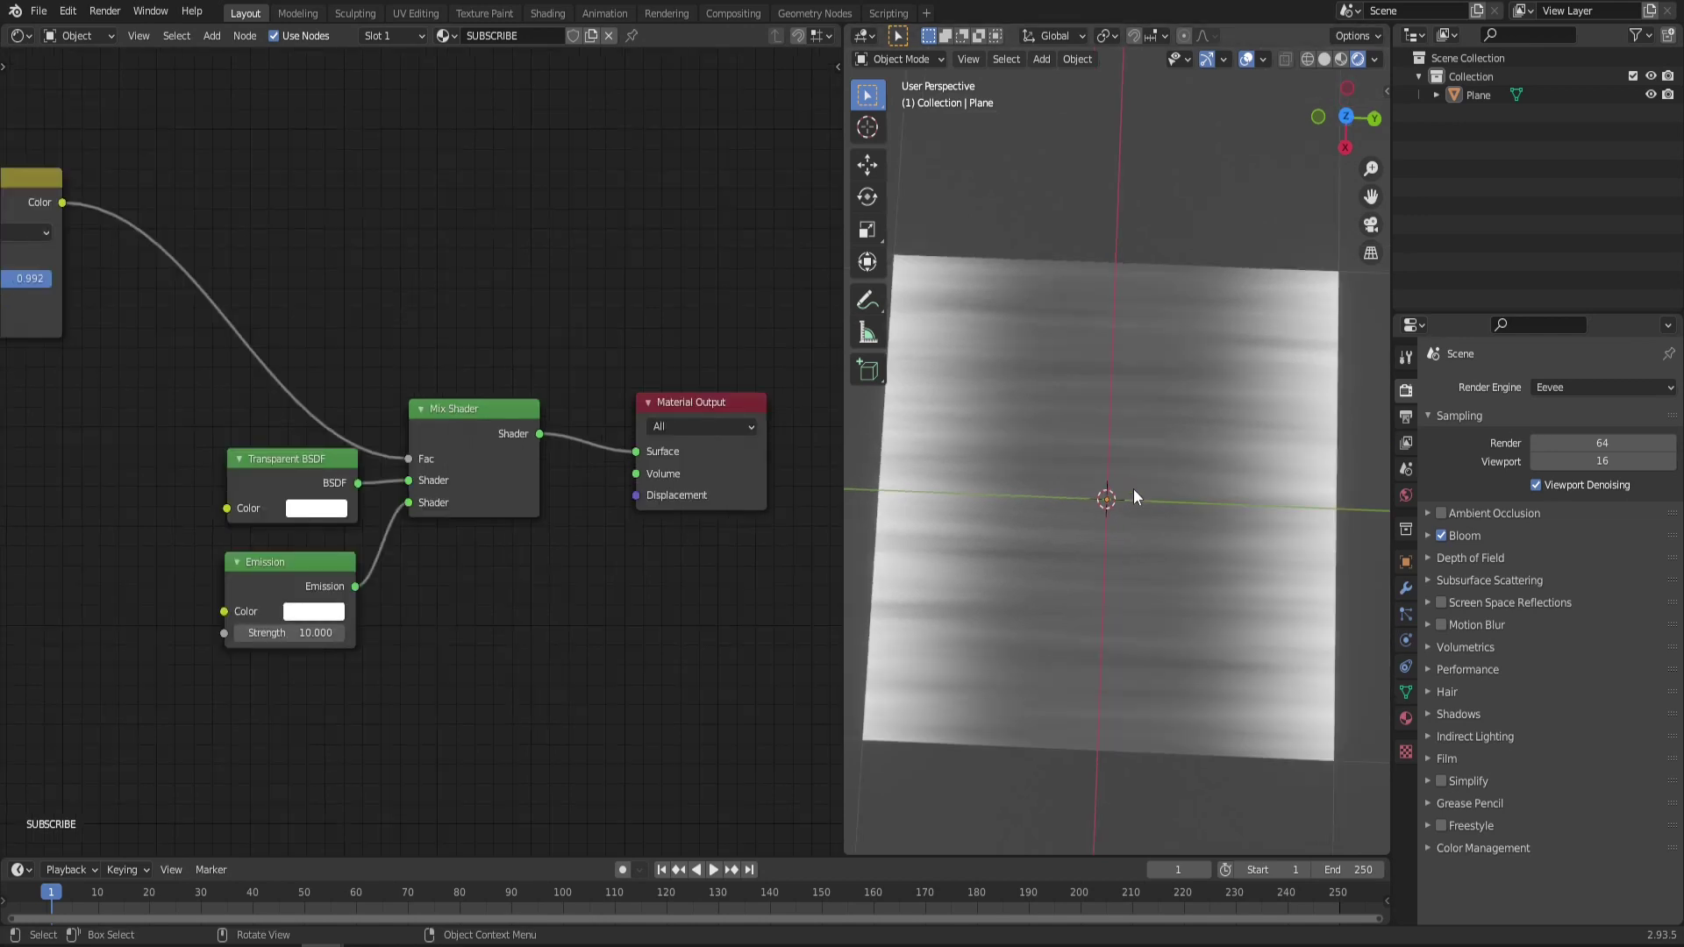
middle_click_drag(1129, 487, 1133, 488)
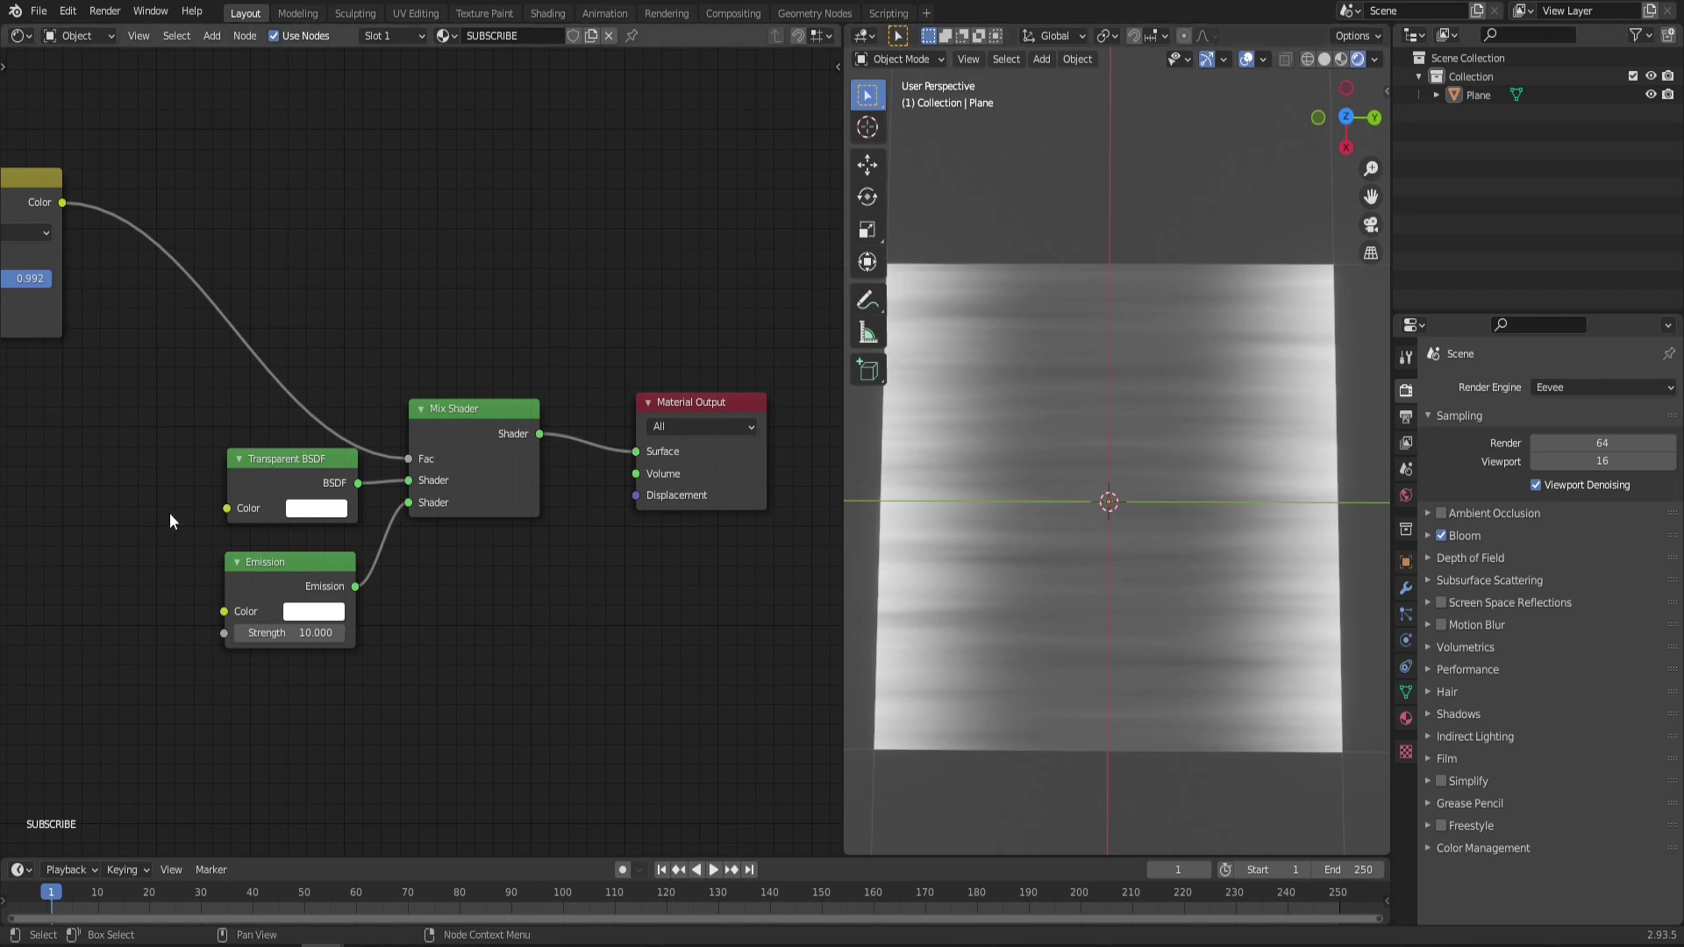
Add a ColorRamp node between the Noise Texture's Fac output and the Color1 input of the Multiply mix node
middle_click_drag(122, 511, 807, 498)
scroll(542, 478, "down", 1)
key("F3")
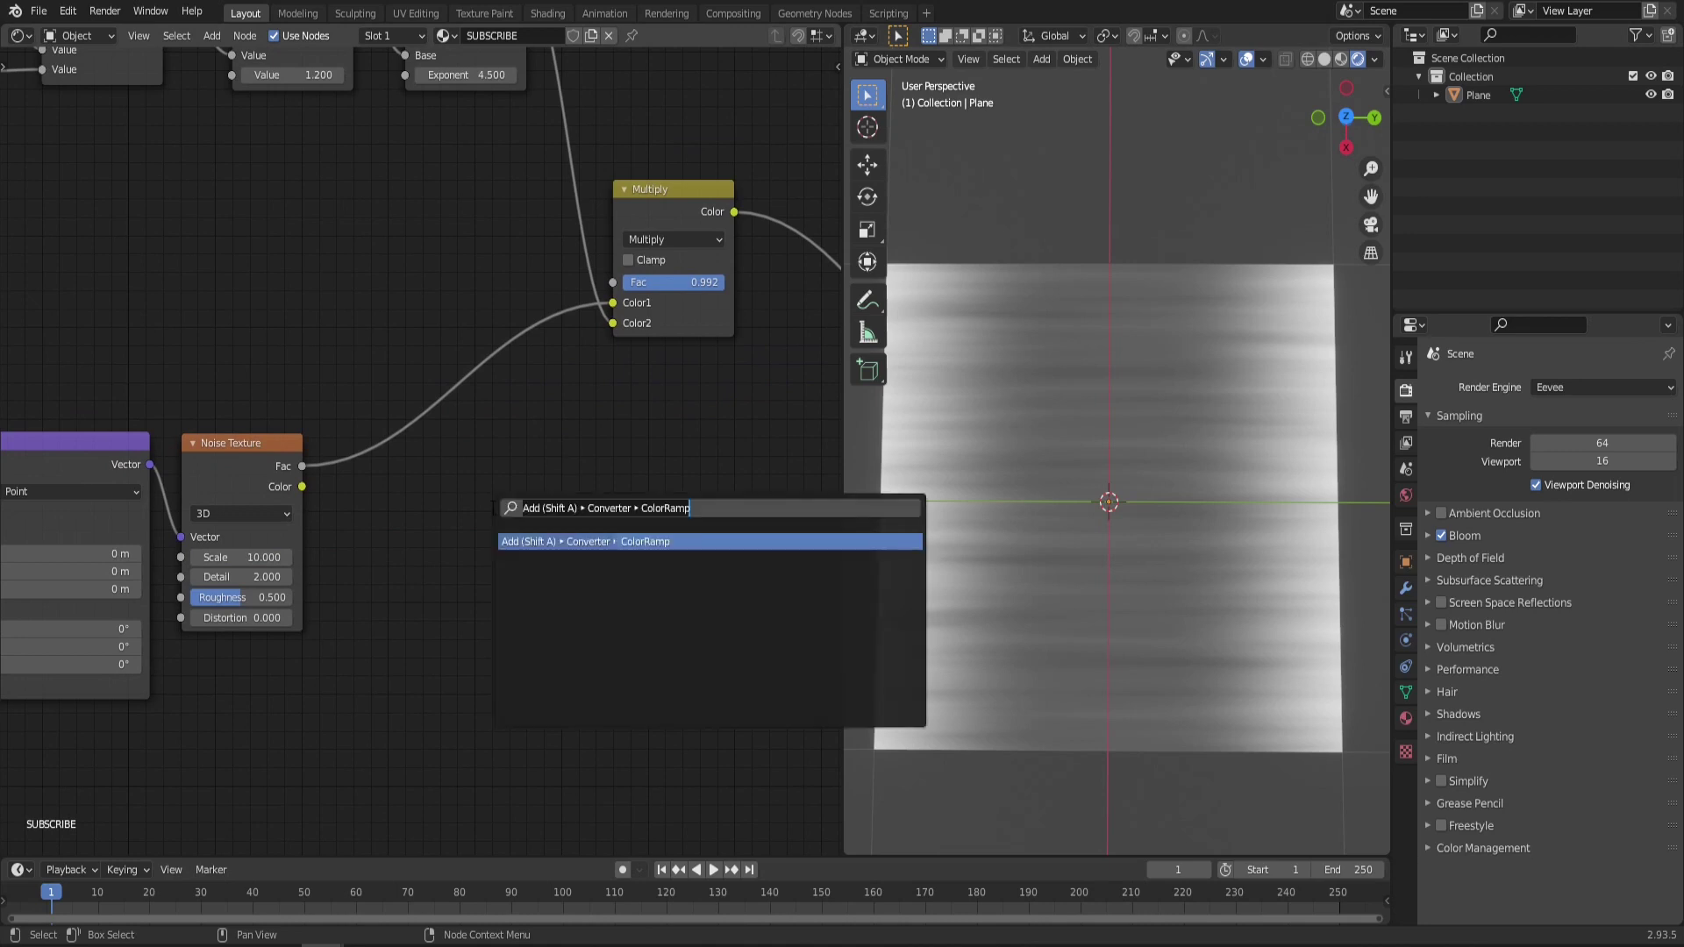
type("col")
key("Return")
left_click(453, 446)
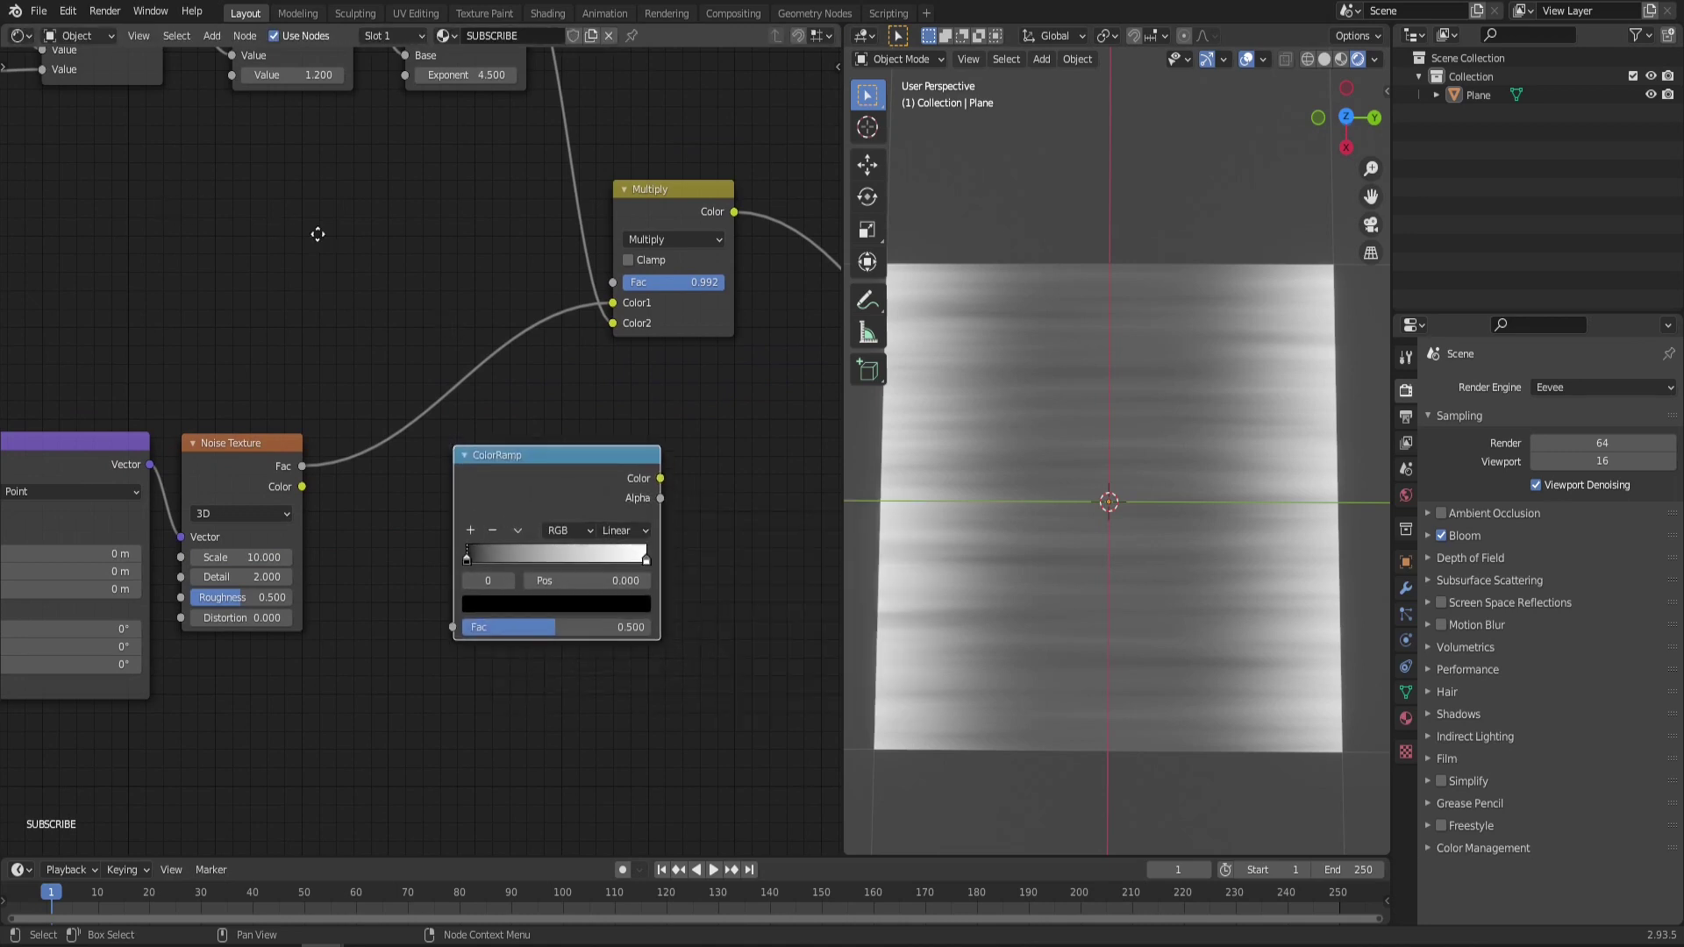
middle_click_drag(320, 235, 310, 261)
left_click_drag(650, 225, 683, 225)
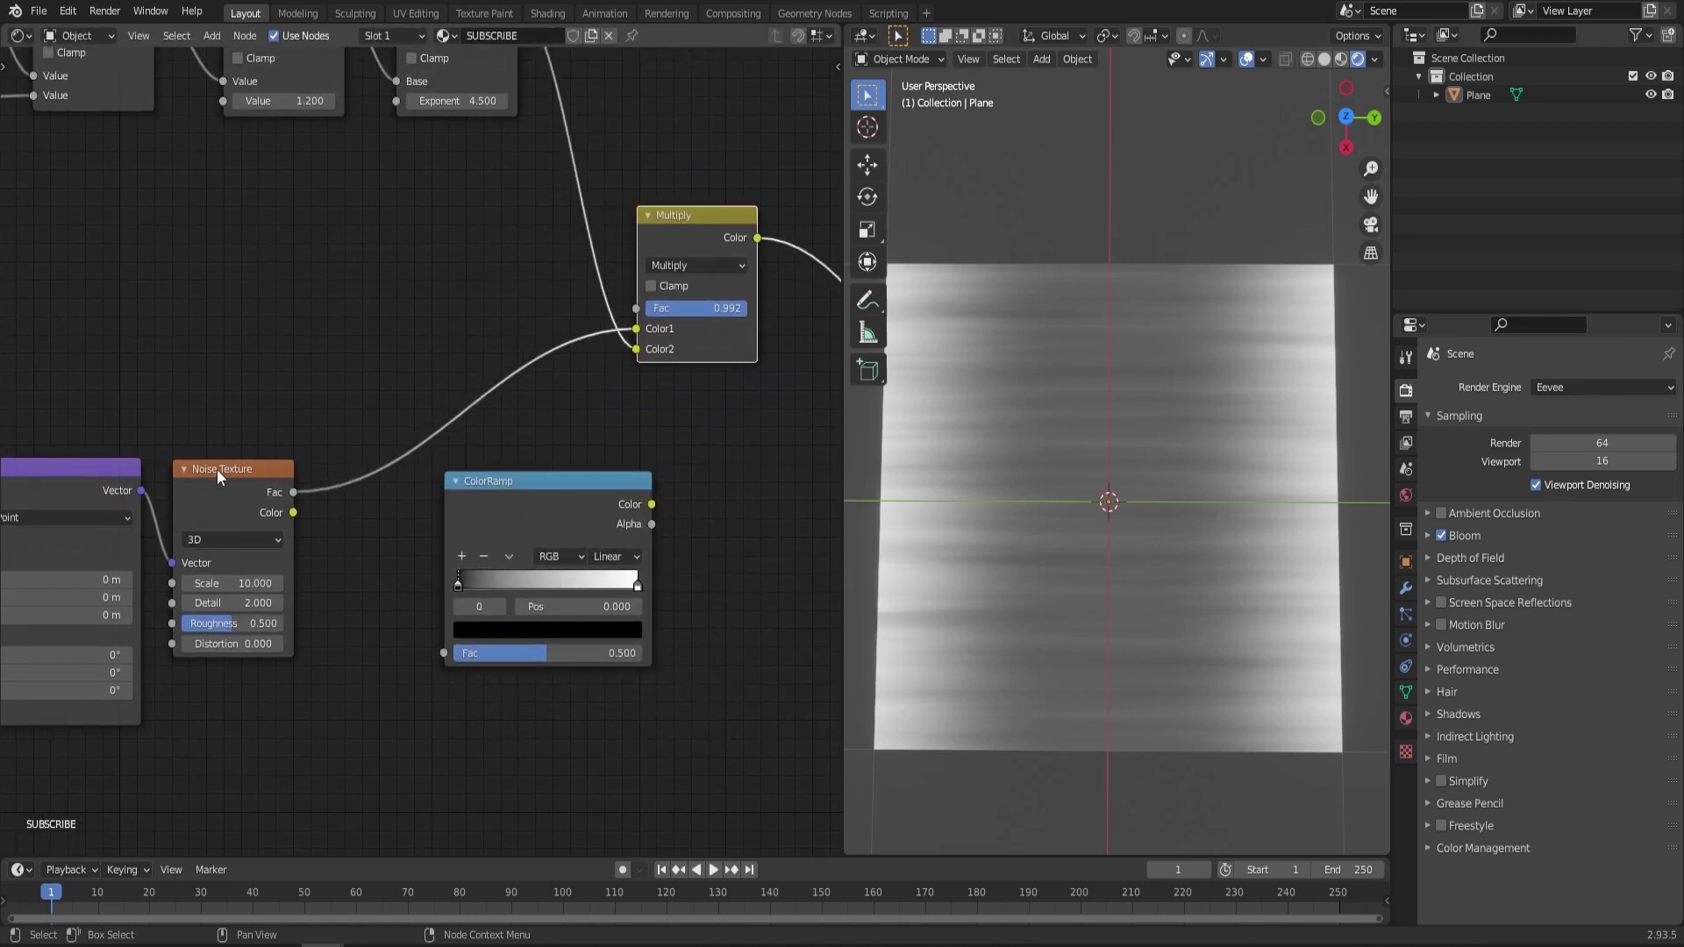
left_click_drag(576, 505, 493, 390)
scroll(586, 439, "up", 1)
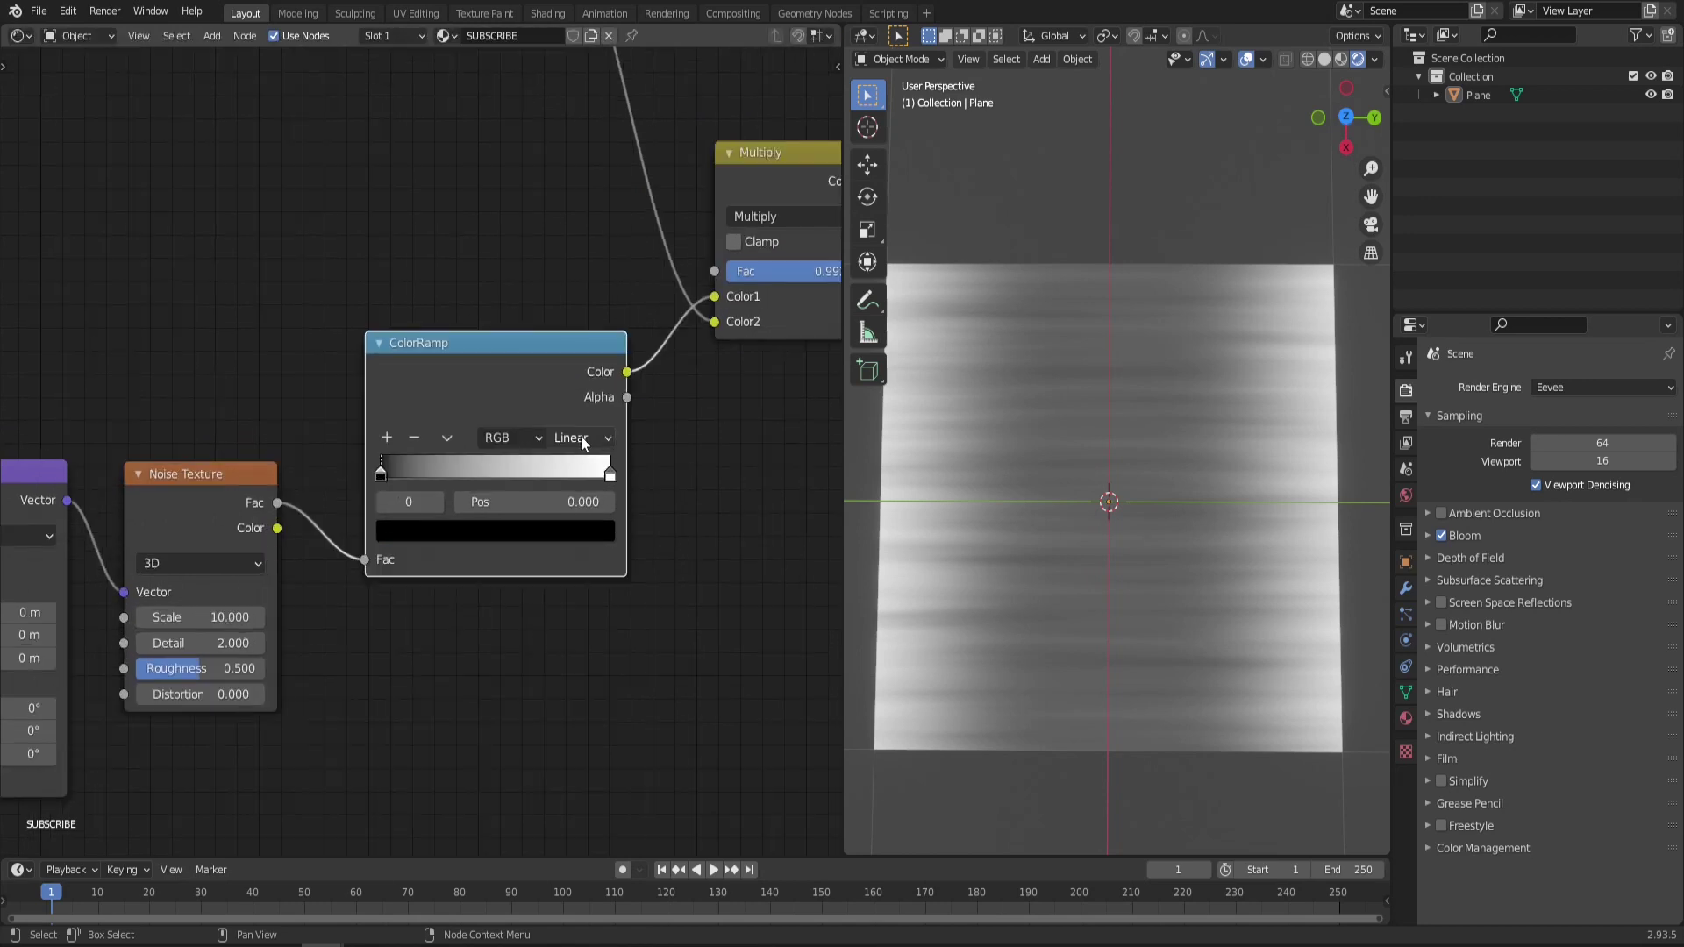
Set the ColorRamp to B-Spline interpolation with the white stop at 0 and the black stop at 0.086
left_click(583, 439)
left_click(592, 519)
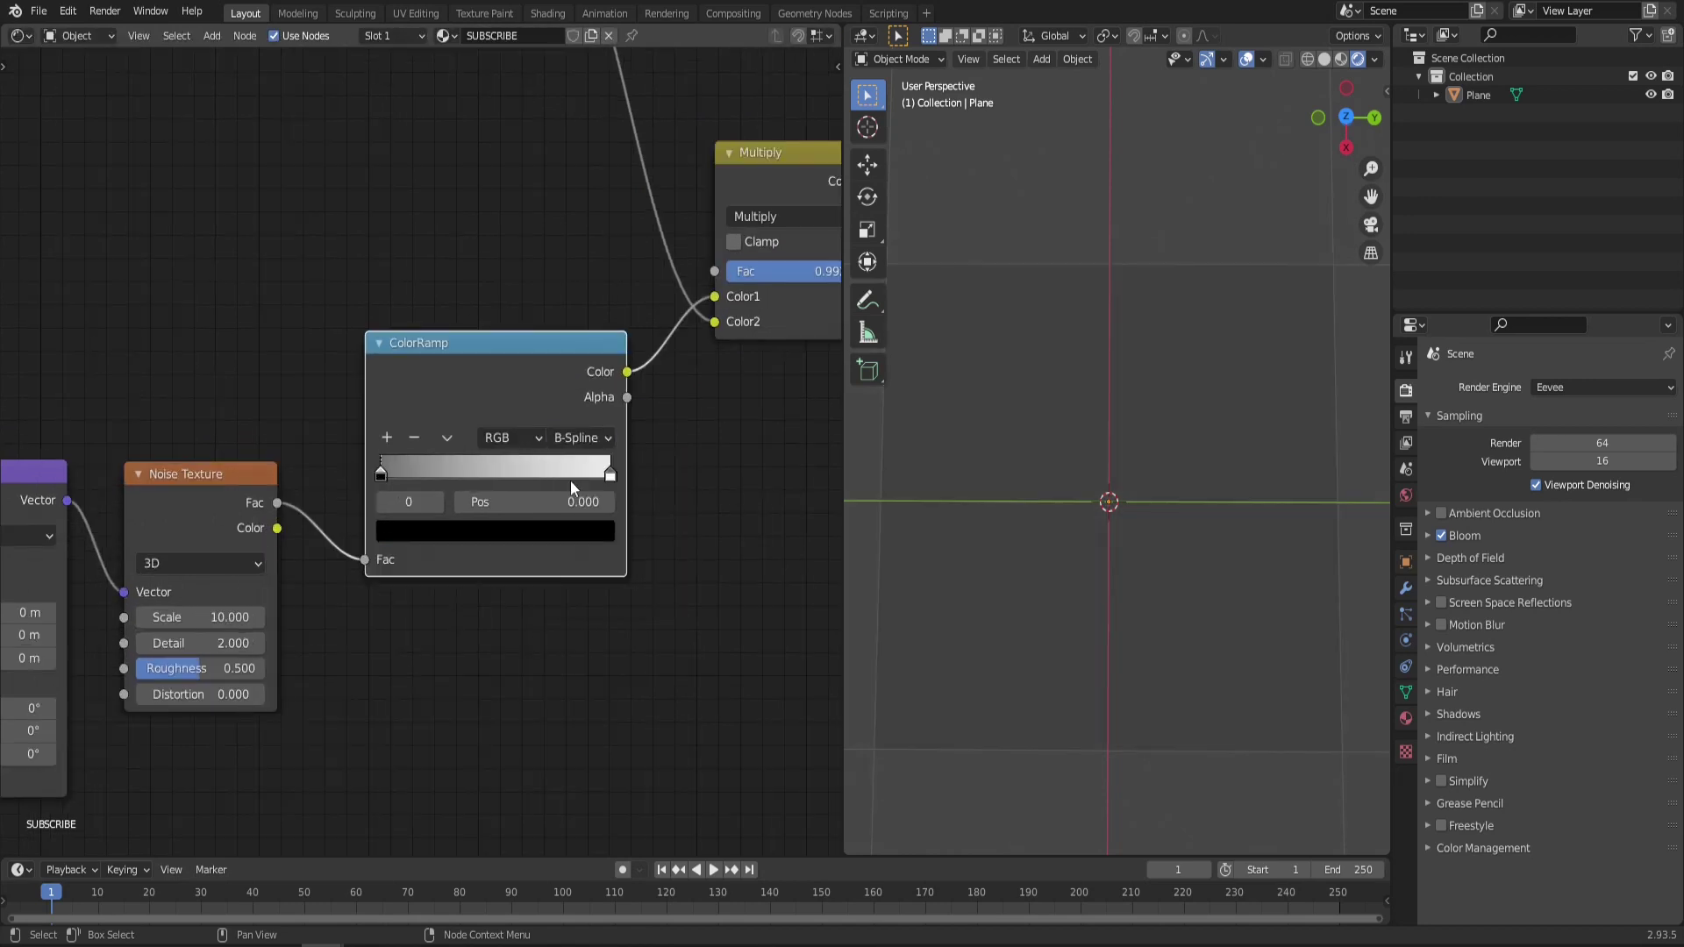
mouse_move(610, 474)
left_mouse_down()
mouse_move(470, 473)
mouse_move(595, 474)
left_mouse_up()
left_click_drag(488, 474, 380, 474)
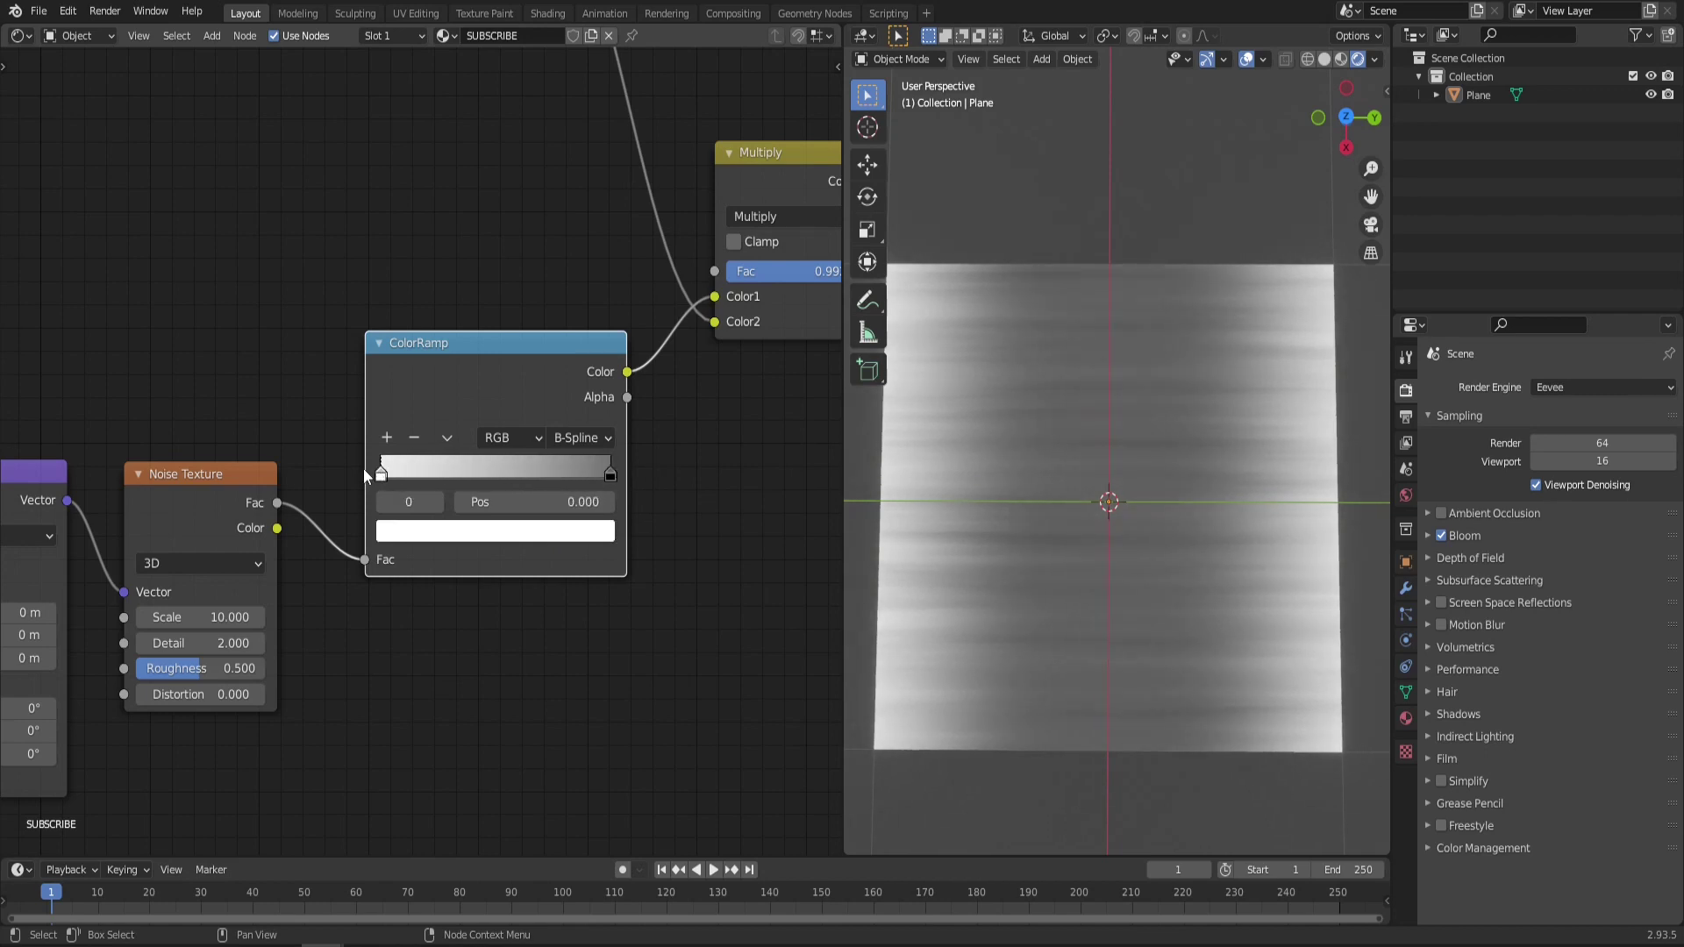
left_click_drag(610, 474, 400, 474)
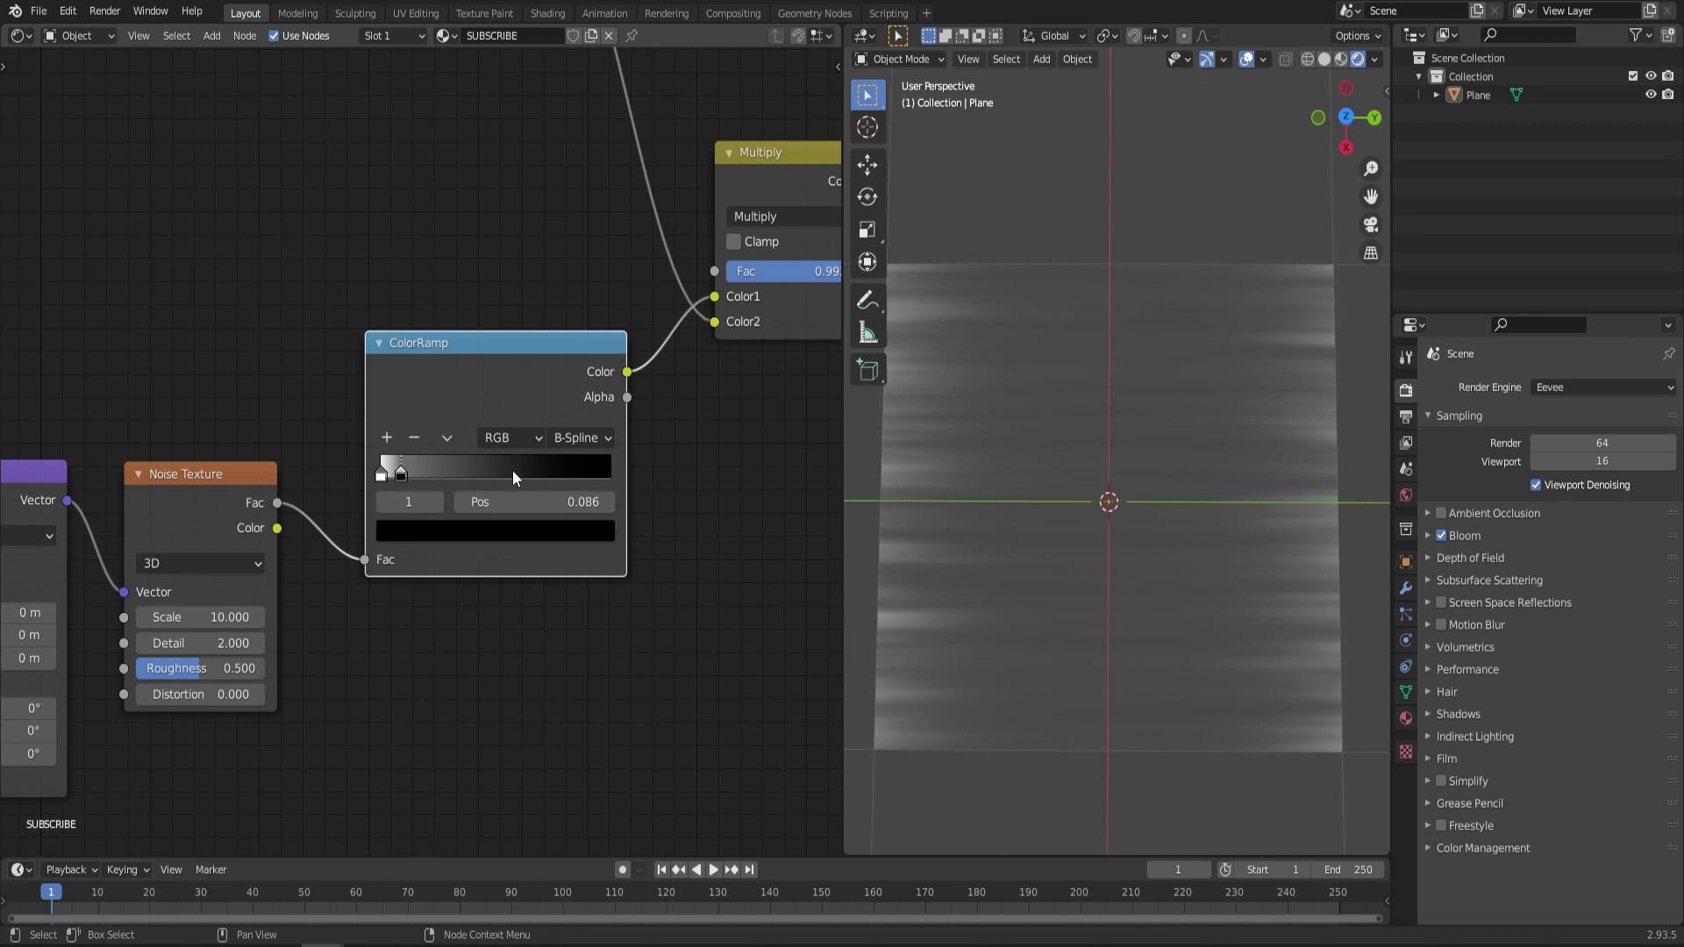
Set the math Multiply node's Value to 1.700 and the Power node's Exponent to 5.310
left_click(460, 152)
scroll(460, 152, "up", 2)
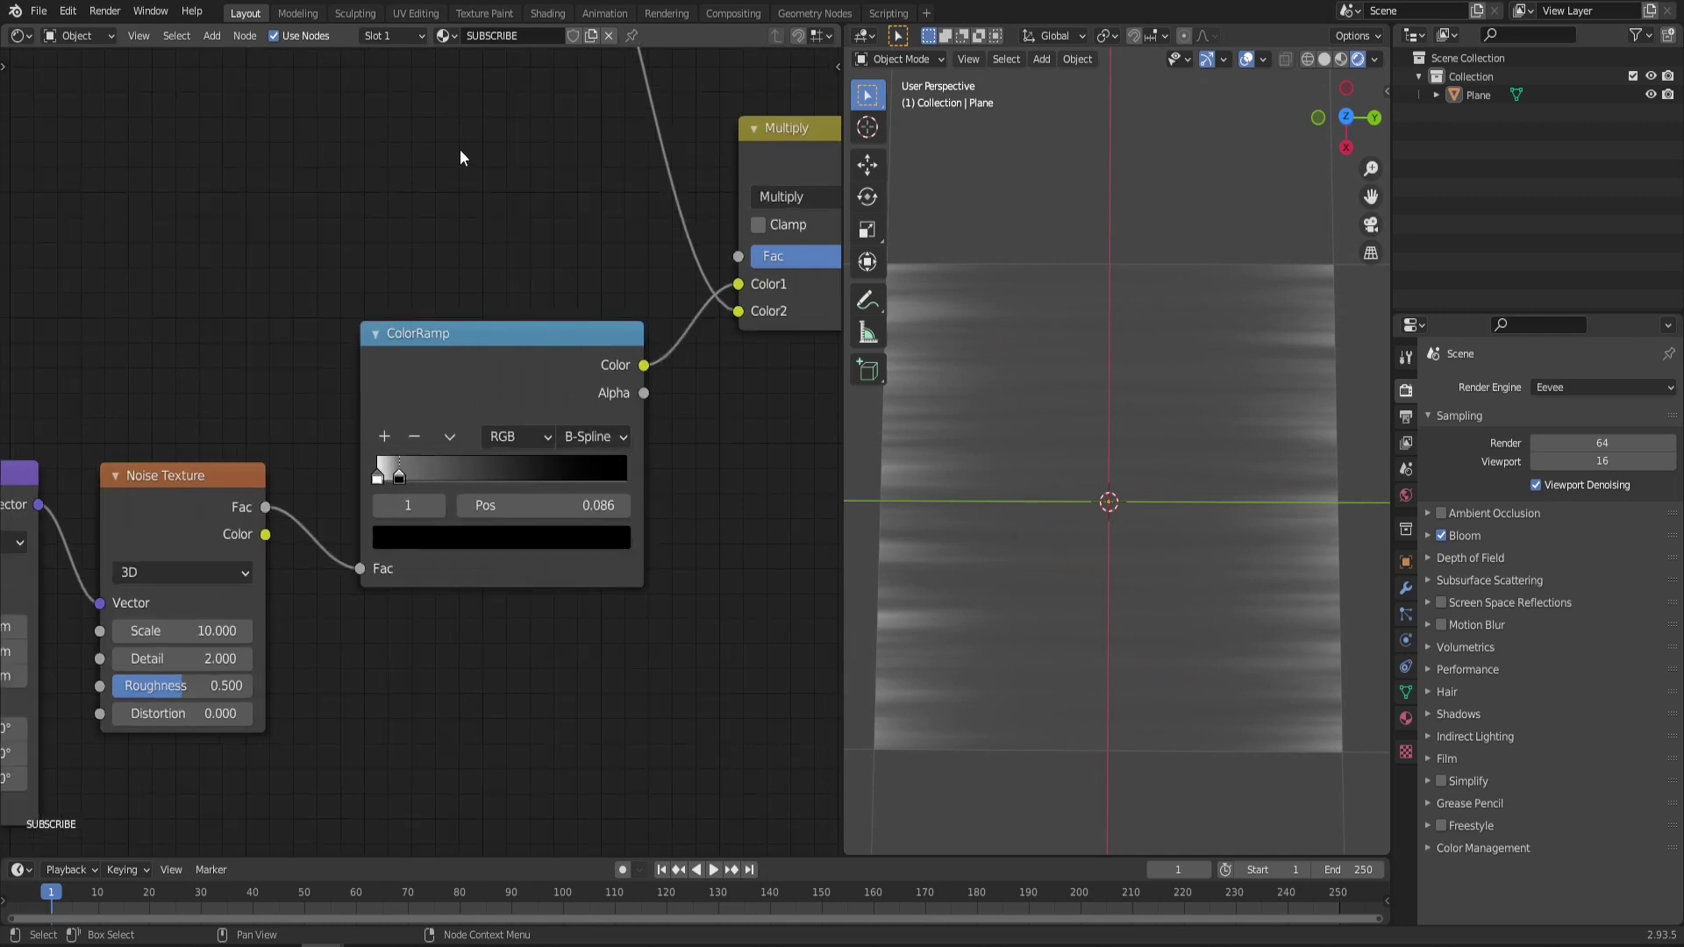
middle_click_drag(457, 158, 552, 594)
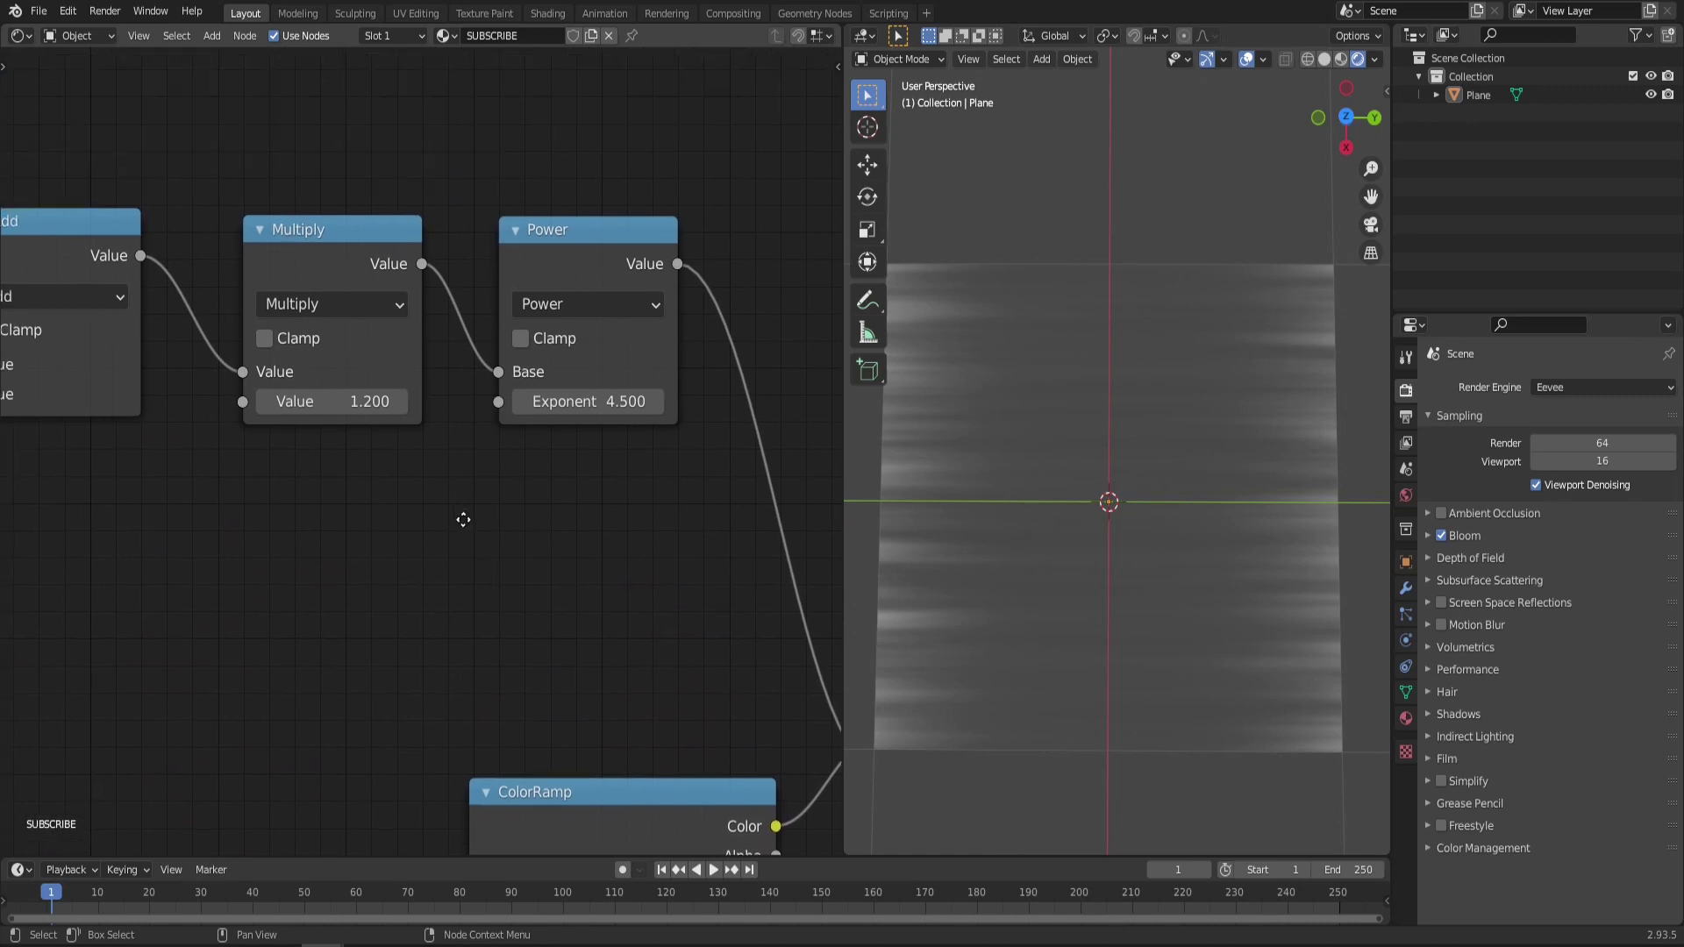
left_click(318, 286)
left_click(575, 281)
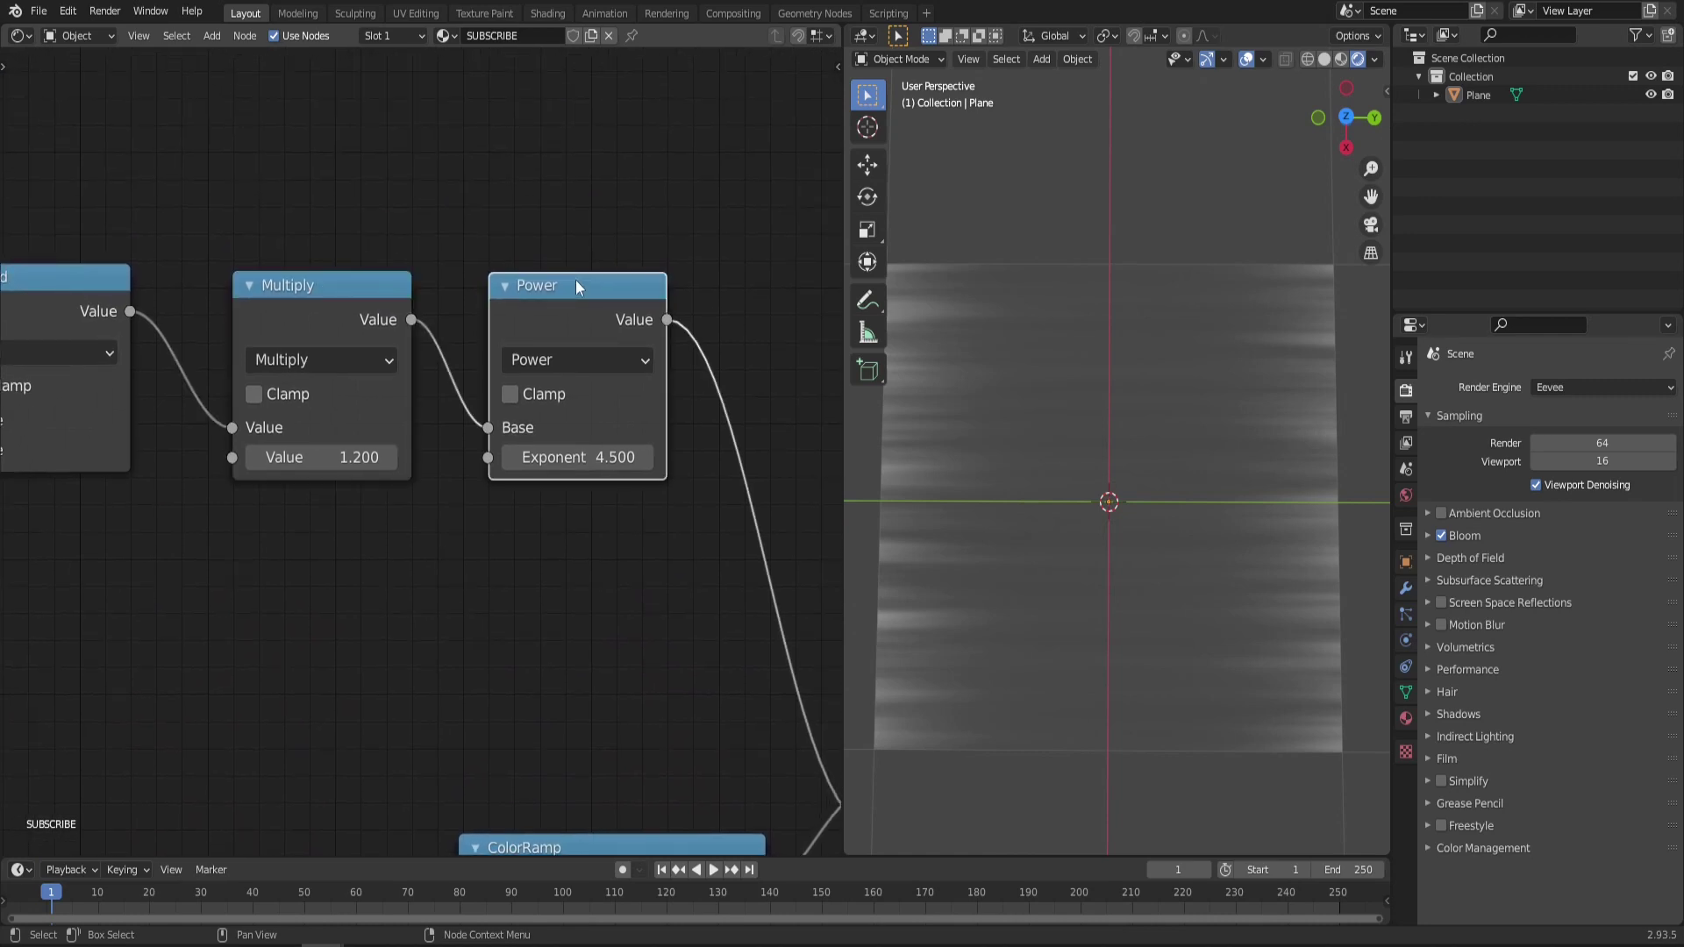
mouse_move(570, 459)
left_mouse_down()
mouse_move(586, 460)
mouse_move(564, 460)
left_mouse_up()
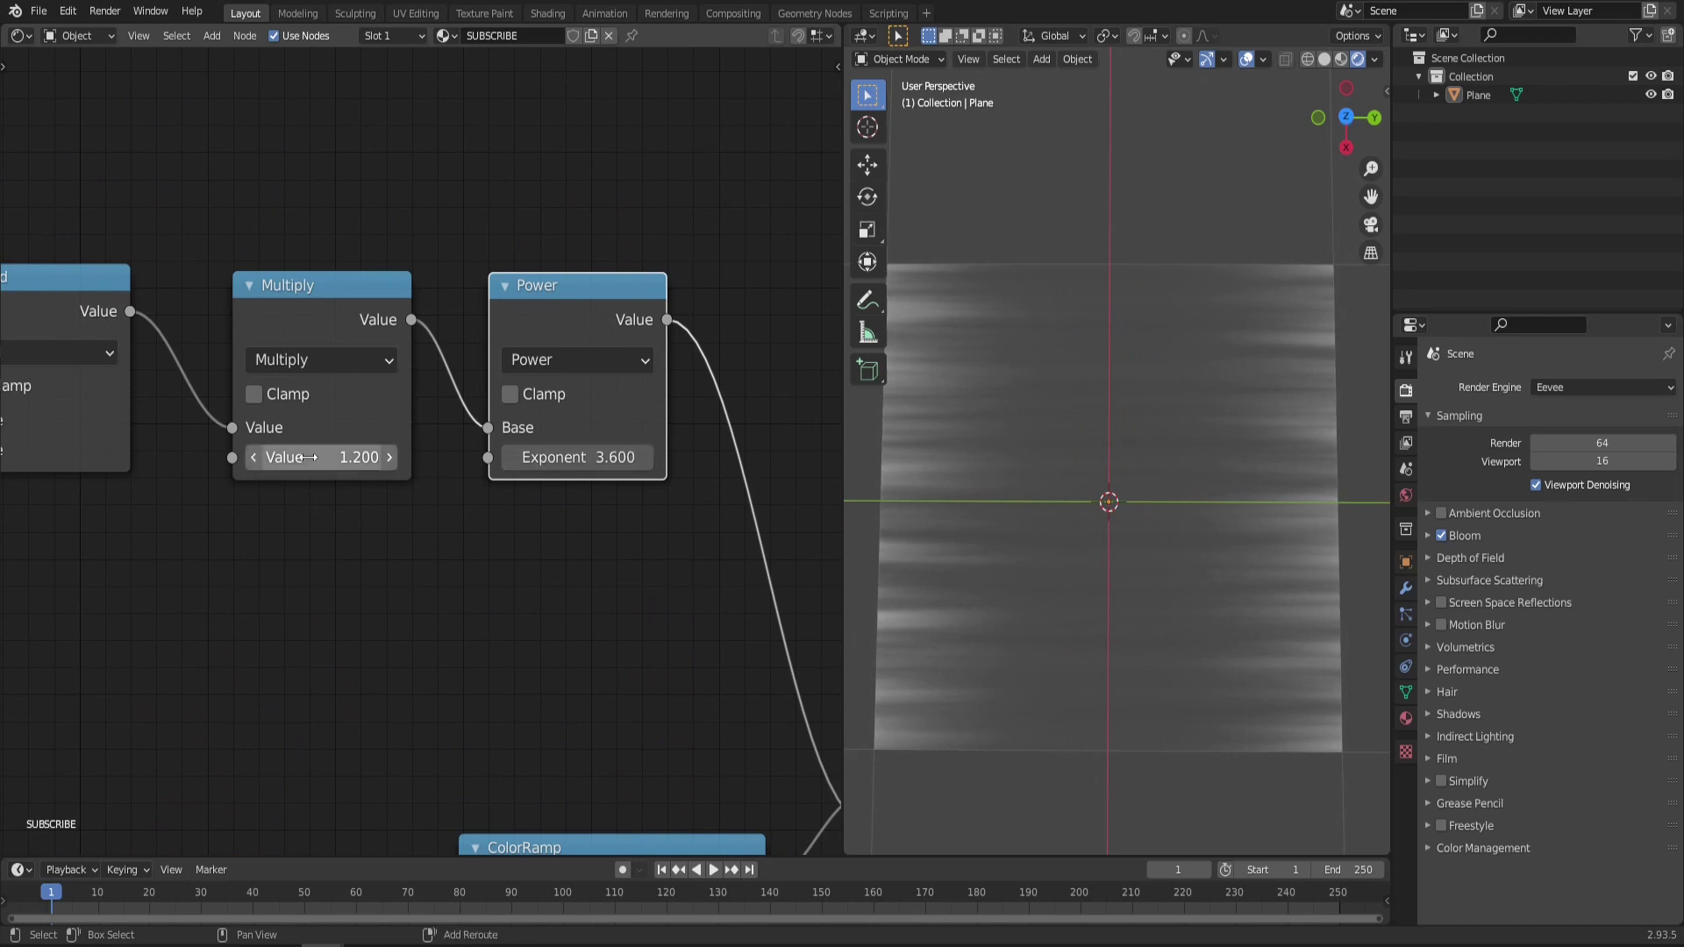
left_click_drag(323, 458, 385, 457)
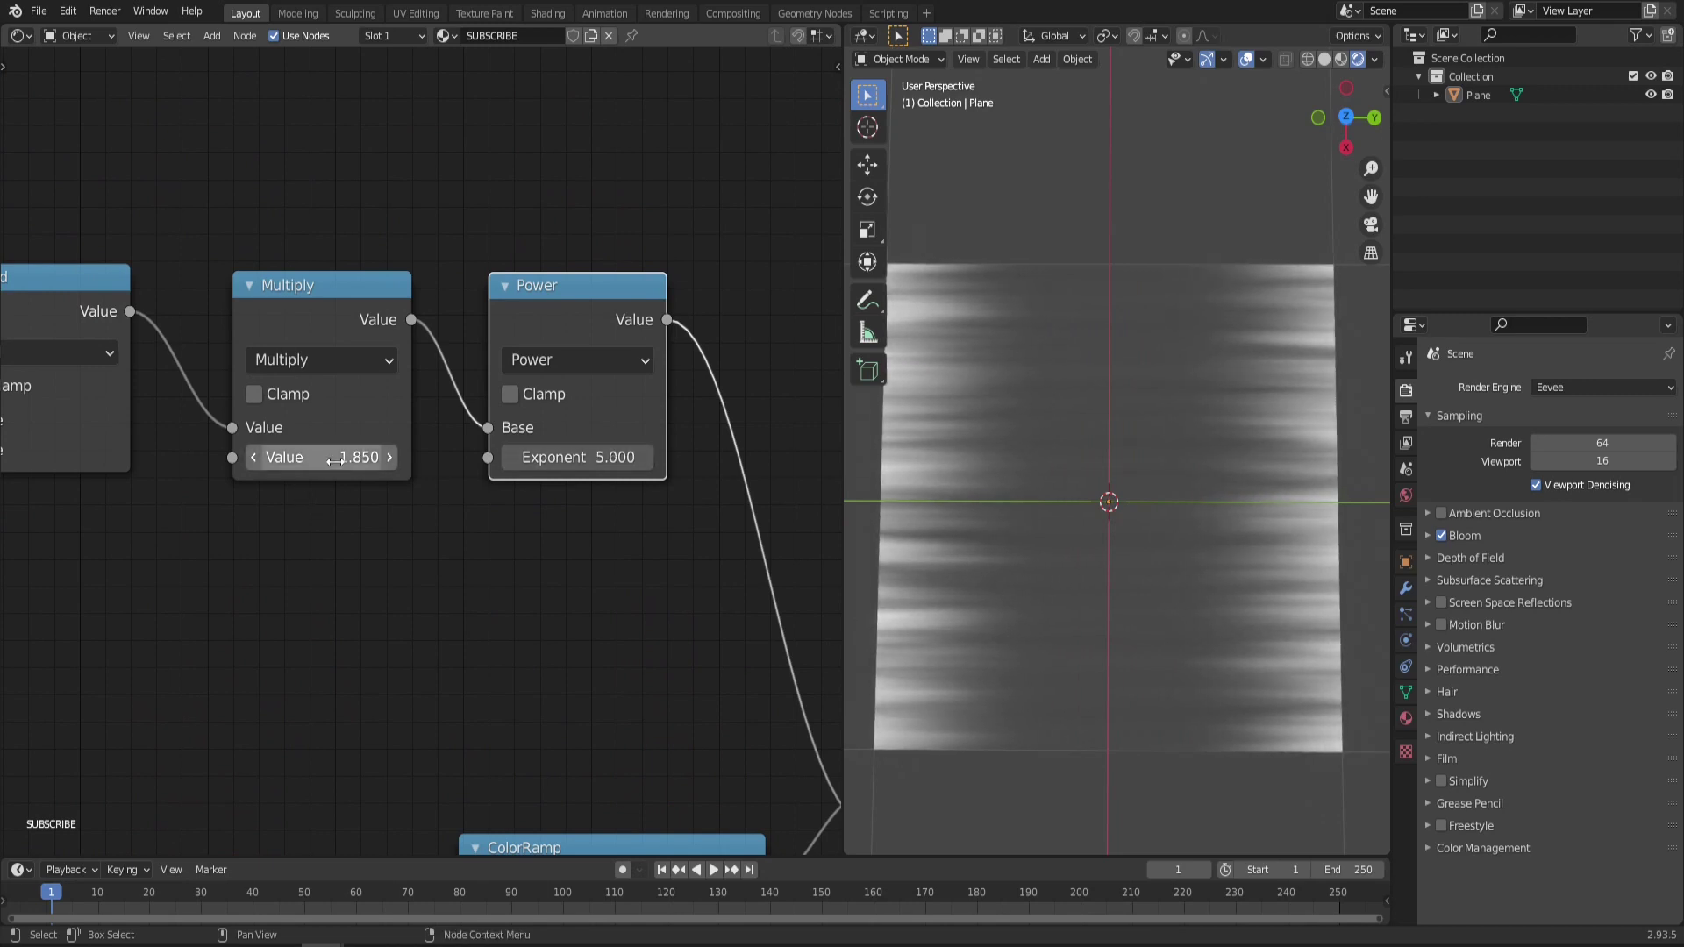
mouse_move(330, 461)
left_mouse_down()
mouse_move(312, 461)
mouse_move(333, 457)
left_mouse_up()
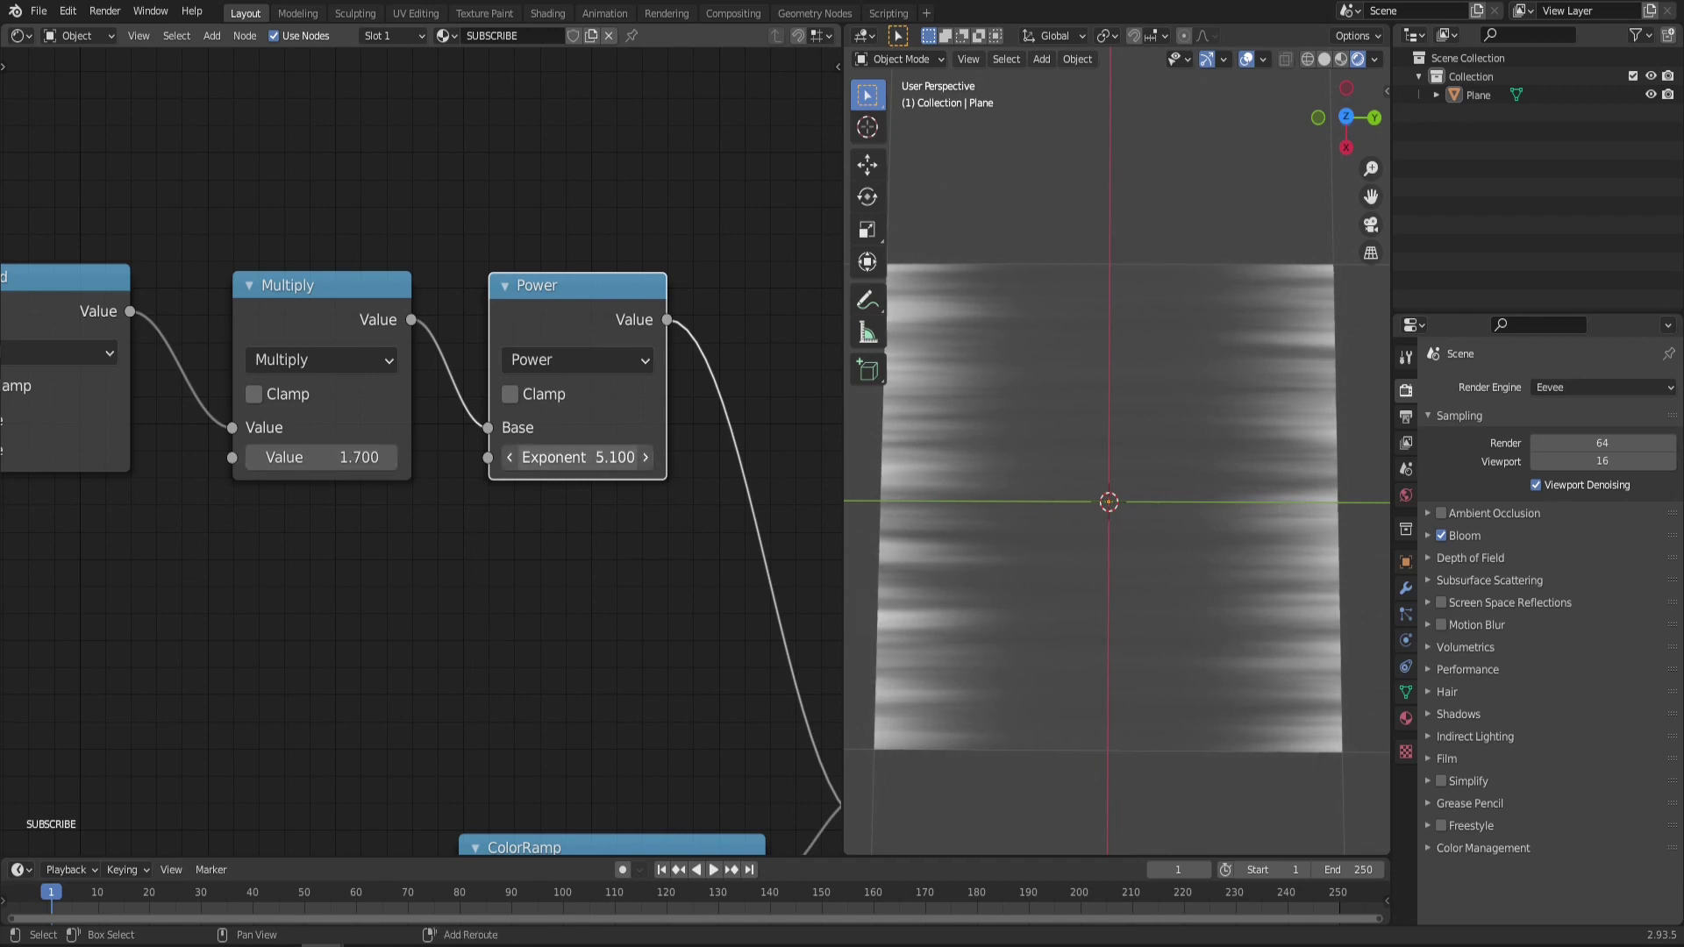
left_click_drag(578, 457, 614, 457)
Set the Multiply mix node's Fac to 0.974 and check the effect on the plane
middle_click_drag(642, 677, 255, 395)
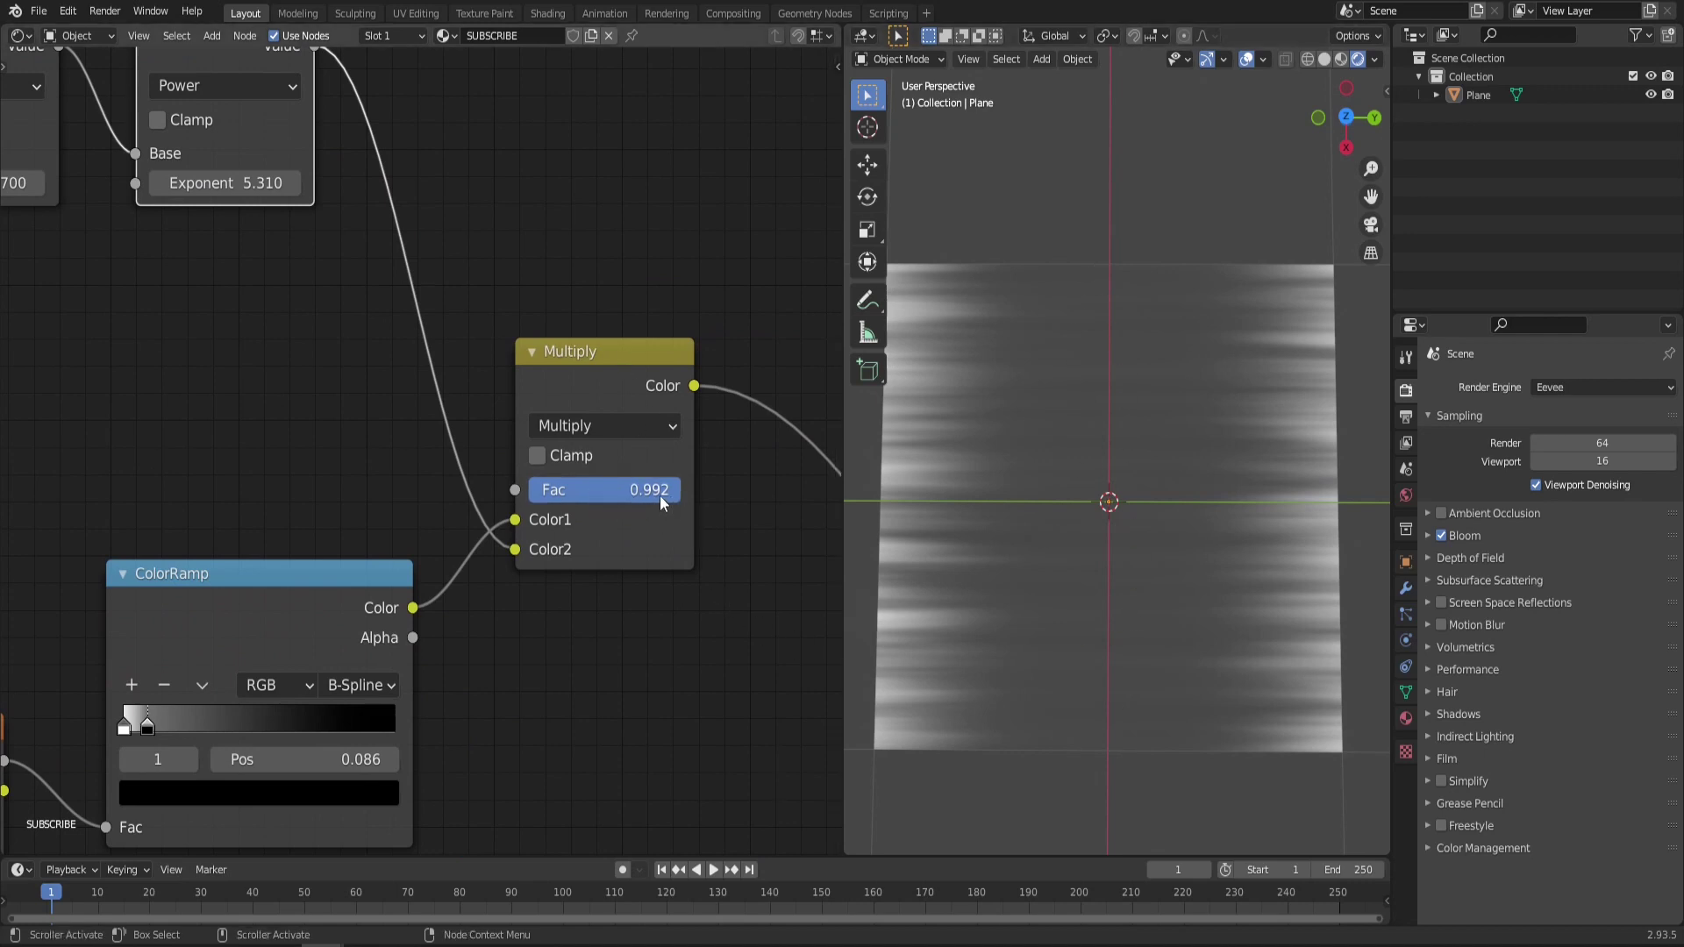
left_click_drag(659, 494, 657, 494)
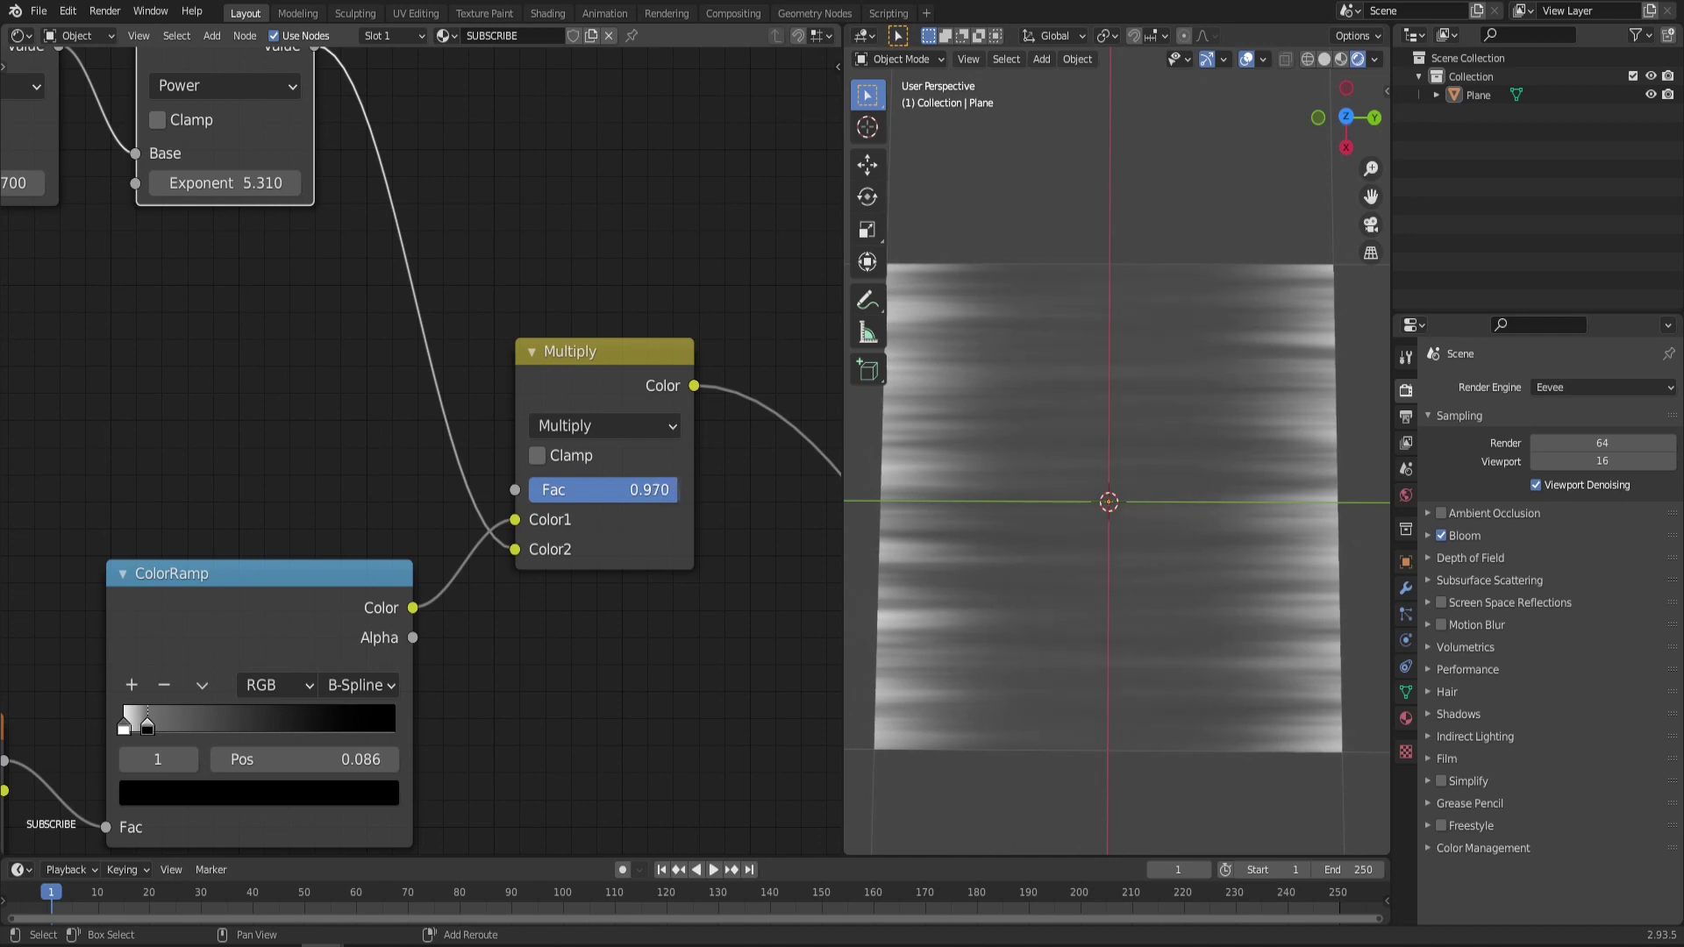
mouse_move(653, 495)
left_mouse_down()
mouse_move(592, 500)
mouse_move(681, 490)
left_mouse_up()
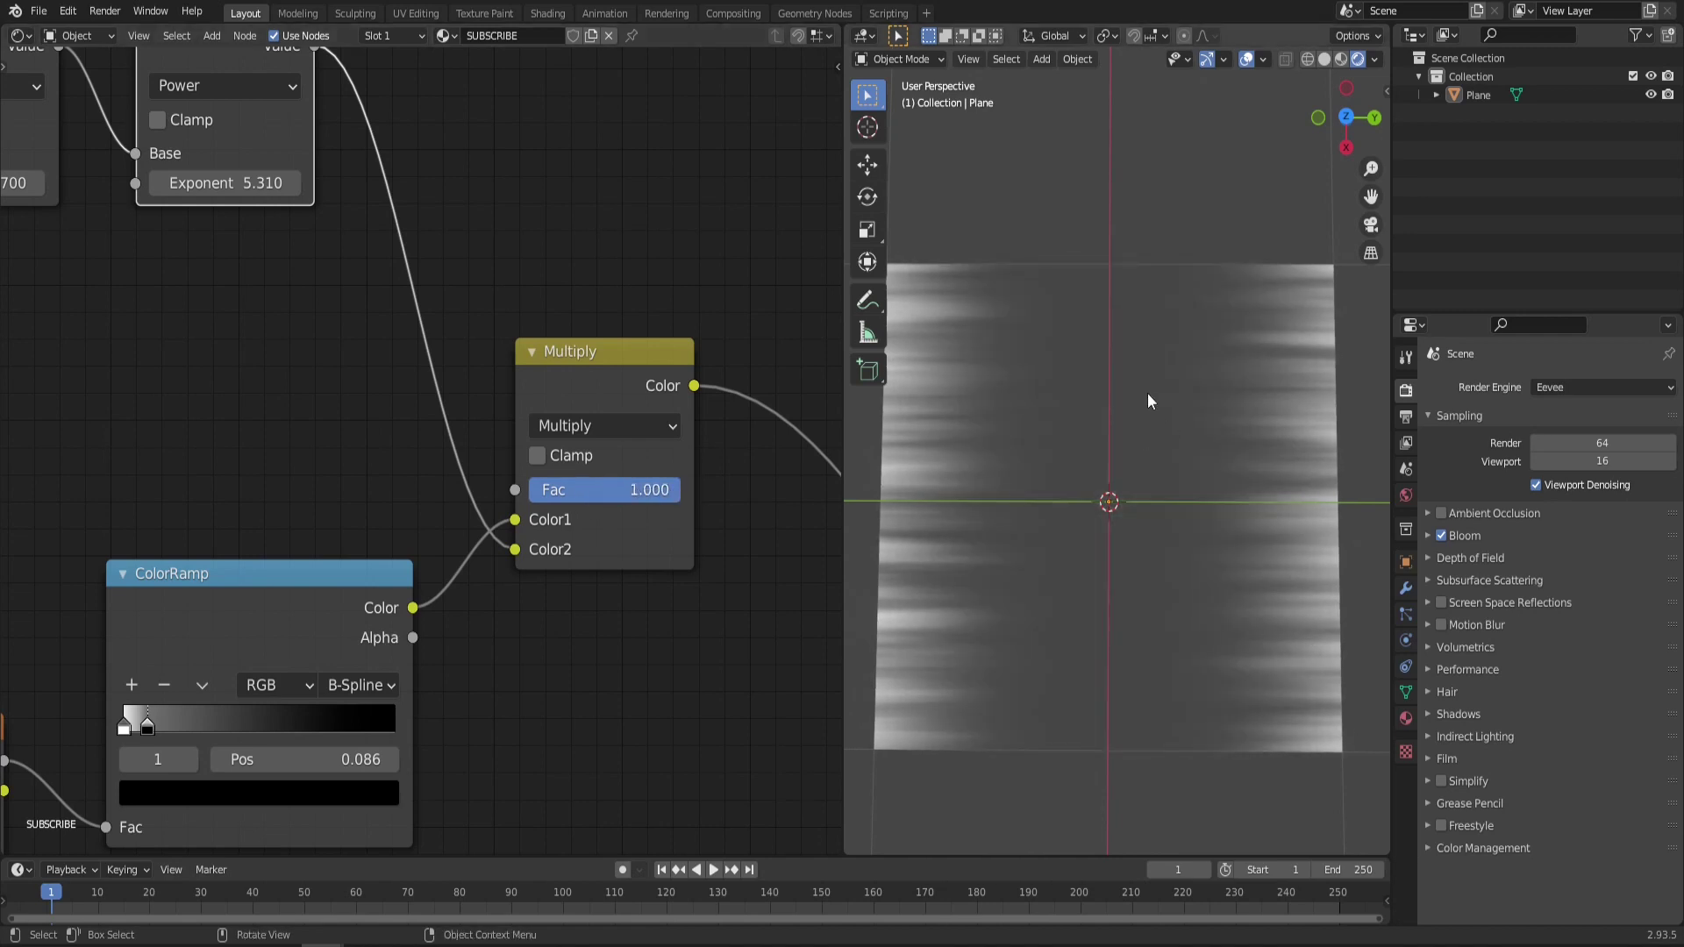
middle_click_drag(1147, 393, 1106, 429)
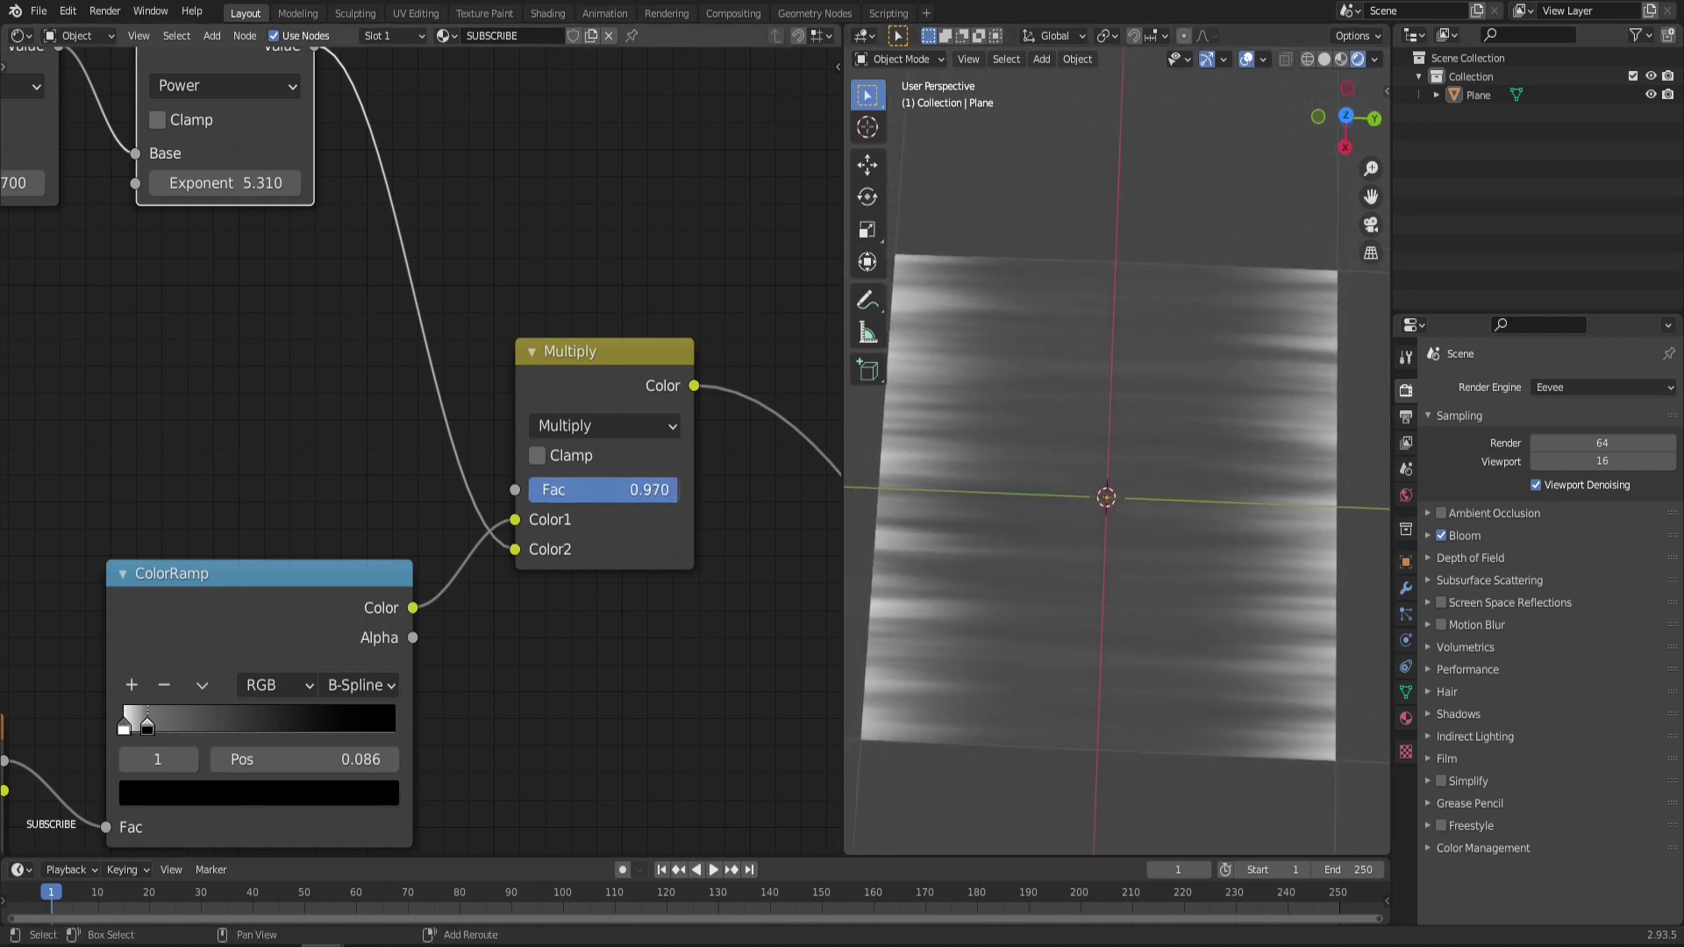
left_click_drag(677, 490, 677, 491)
scroll(1107, 500, "up", 3)
scroll(1104, 518, "down", 3)
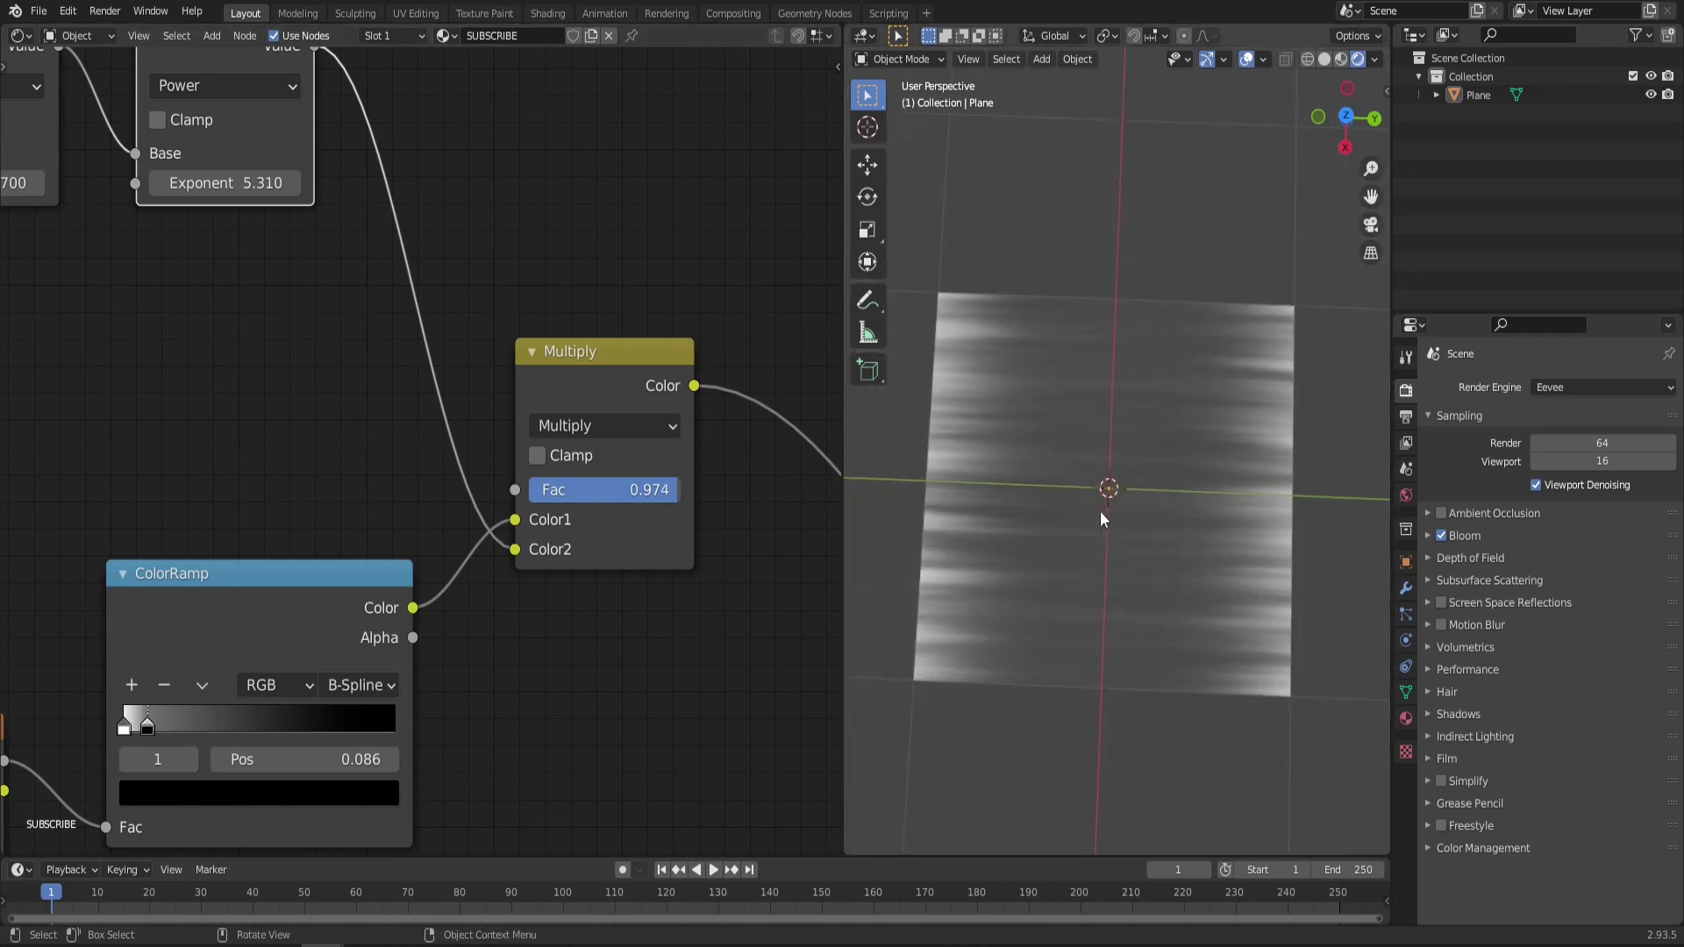
Set the Emission shader's Color to a fully saturated green with hue 0.319
scroll(369, 439, "down", 5)
middle_click_drag(658, 746, 345, 489)
scroll(460, 477, "up", 5)
scroll(346, 491, "up", 1)
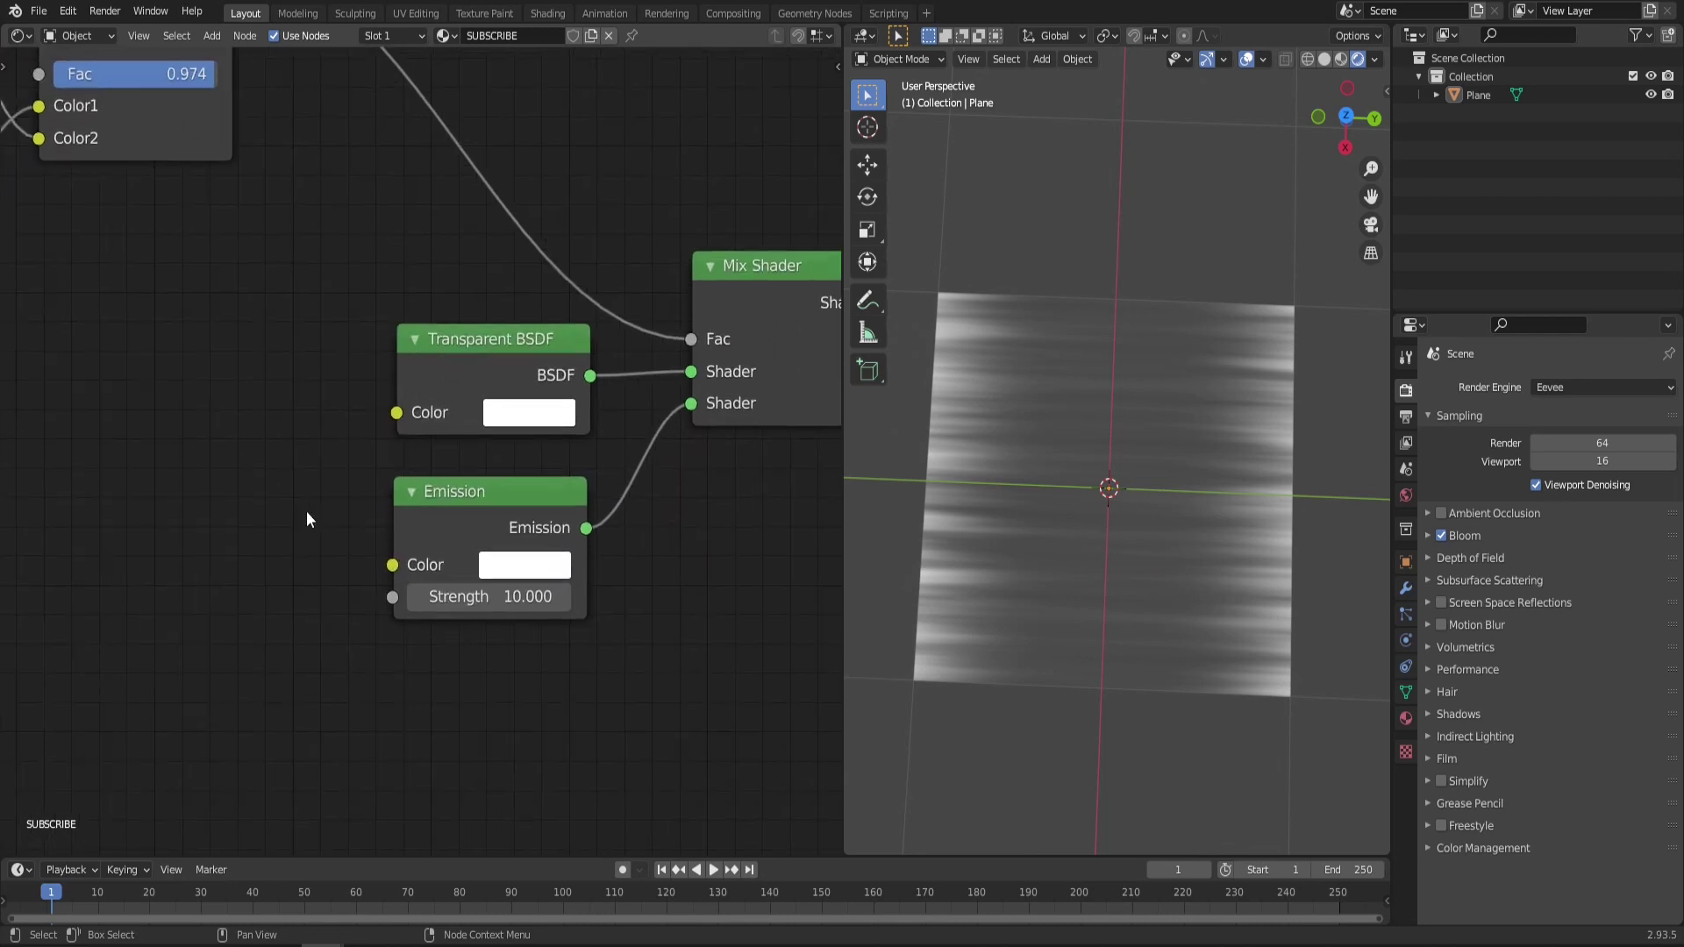
left_click(507, 576)
mouse_move(553, 289)
left_mouse_down()
mouse_move(482, 269)
mouse_move(471, 200)
left_mouse_up()
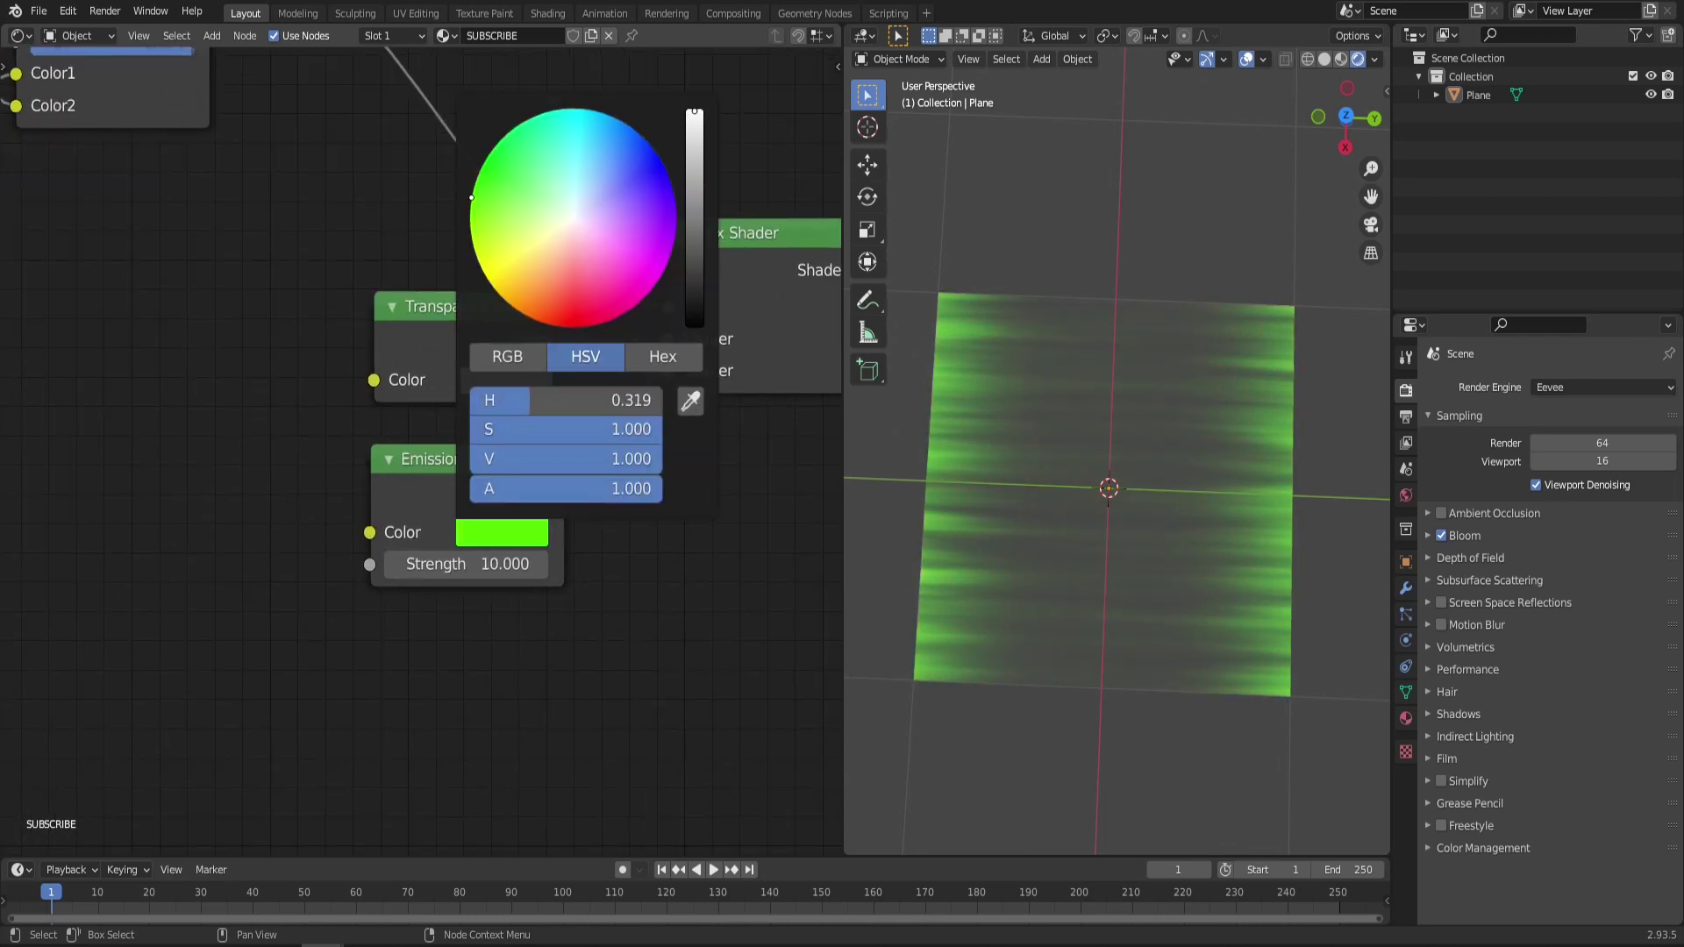
Duplicate the ColorRamp node and place the copy beside the Emission node
middle_click_drag(209, 412, 409, 412)
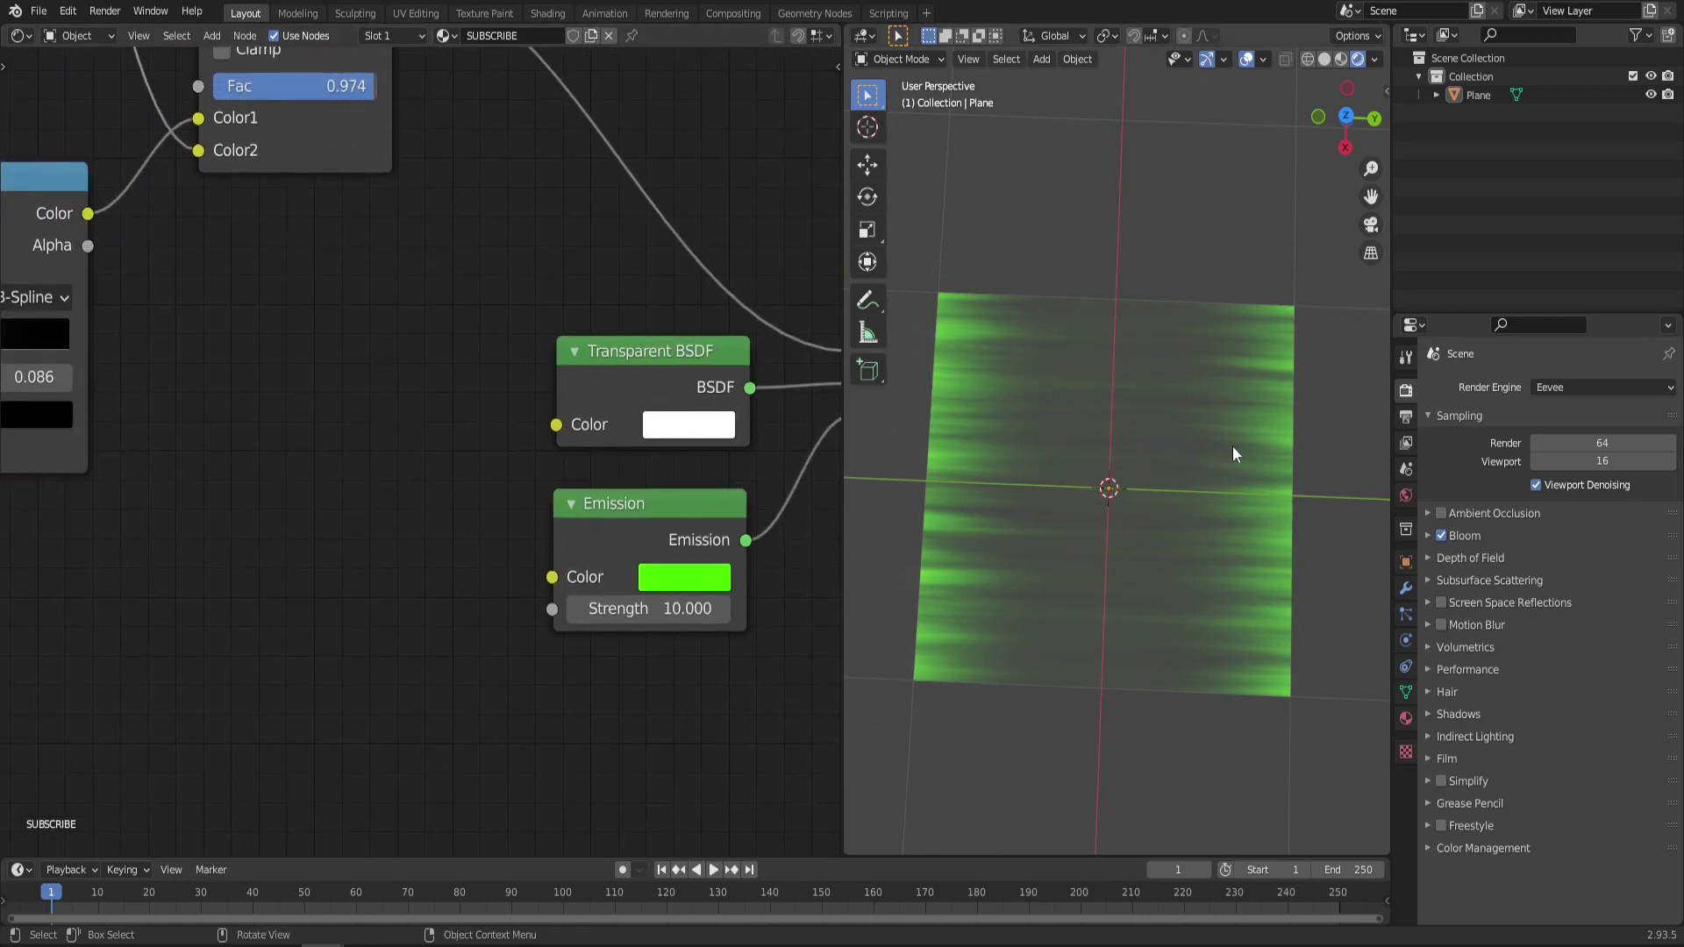
scroll(491, 393, "down", 2)
key("shift+d")
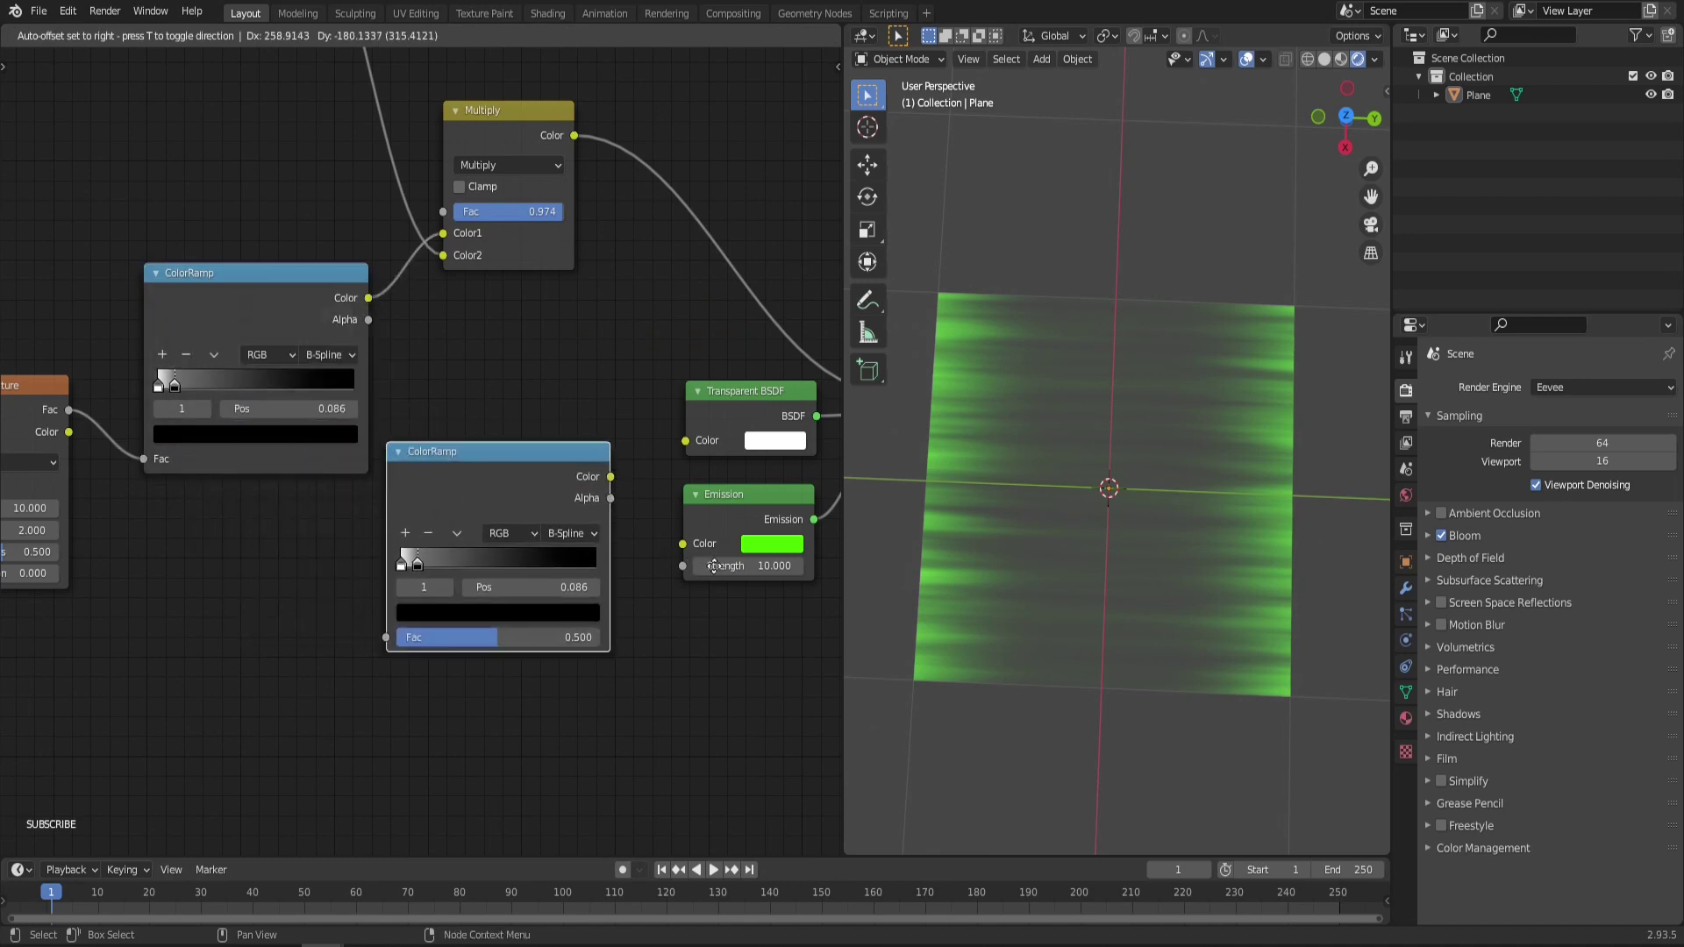
left_click(751, 572)
Move the shader nodes aside to make room and connect the Multiply mix node's Color to the duplicate ColorRamp's Fac
scroll(491, 359, "down", 5)
middle_click_drag(465, 346, 230, 410)
left_click_drag(240, 413, 752, 624)
key("g")
left_click(779, 448)
scroll(478, 328, "up", 2)
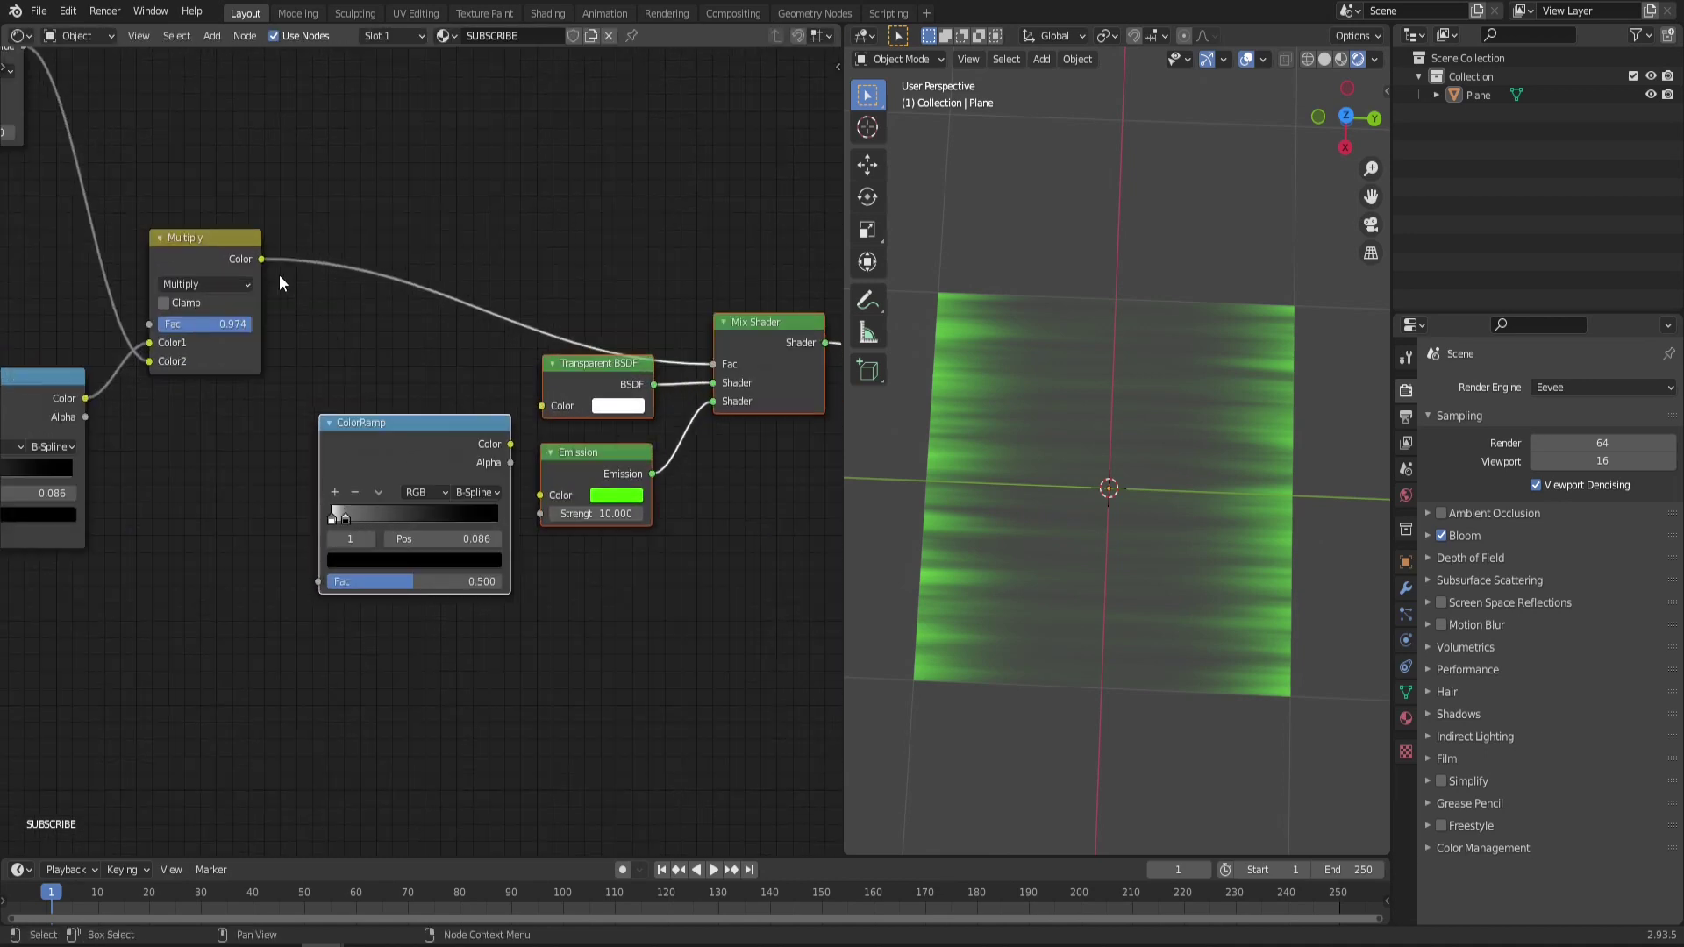
left_click_drag(260, 259, 318, 578)
Set the duplicate ColorRamp to Linear, running from black at 0 to white at 1, and connect its Color to the Emission Color
scroll(347, 465, "up", 2)
left_click(498, 507)
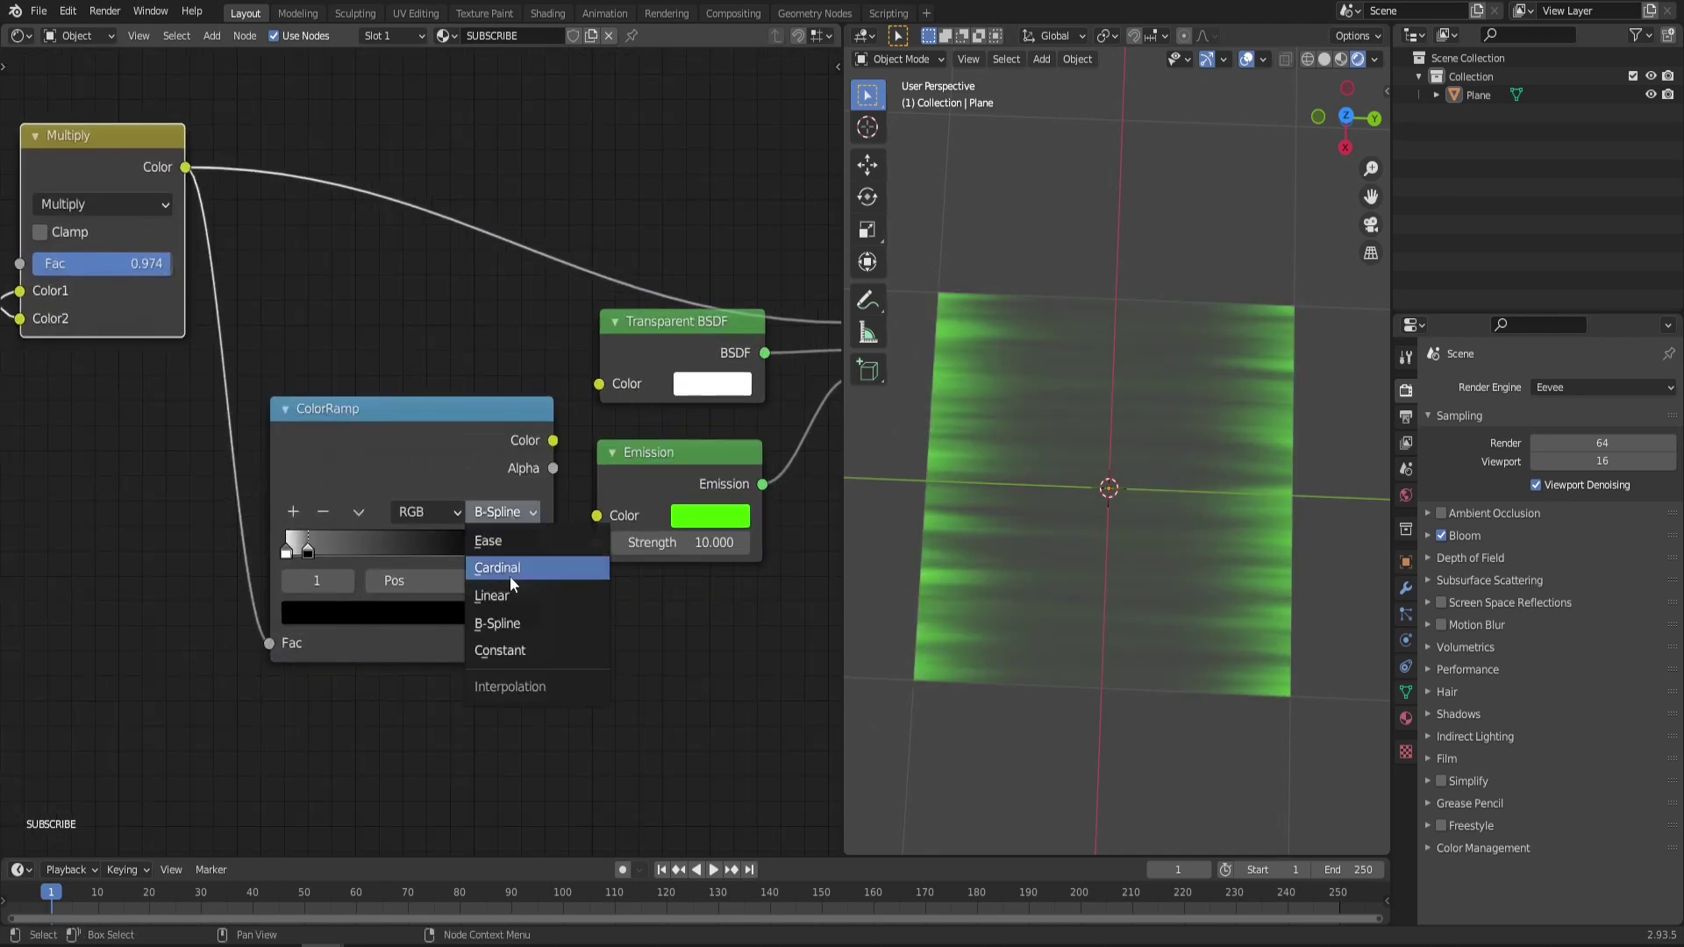
left_click(504, 602)
scroll(503, 592, "up", 1)
left_click_drag(360, 592, 327, 584)
left_click(254, 544)
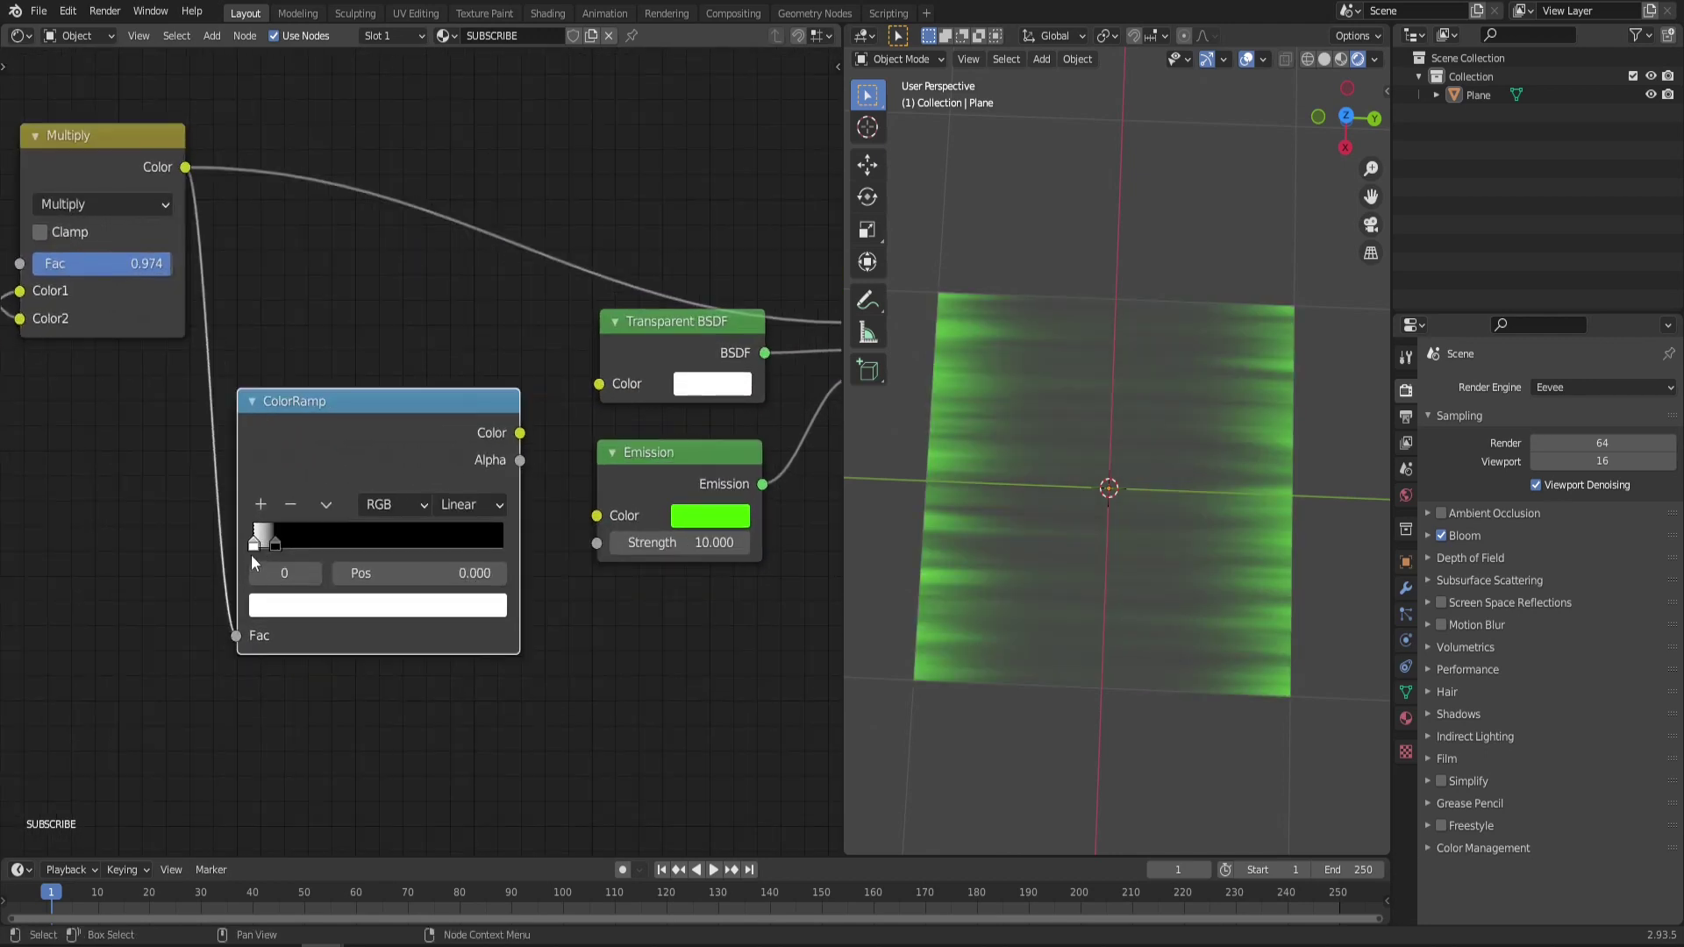
left_click_drag(254, 544, 529, 548)
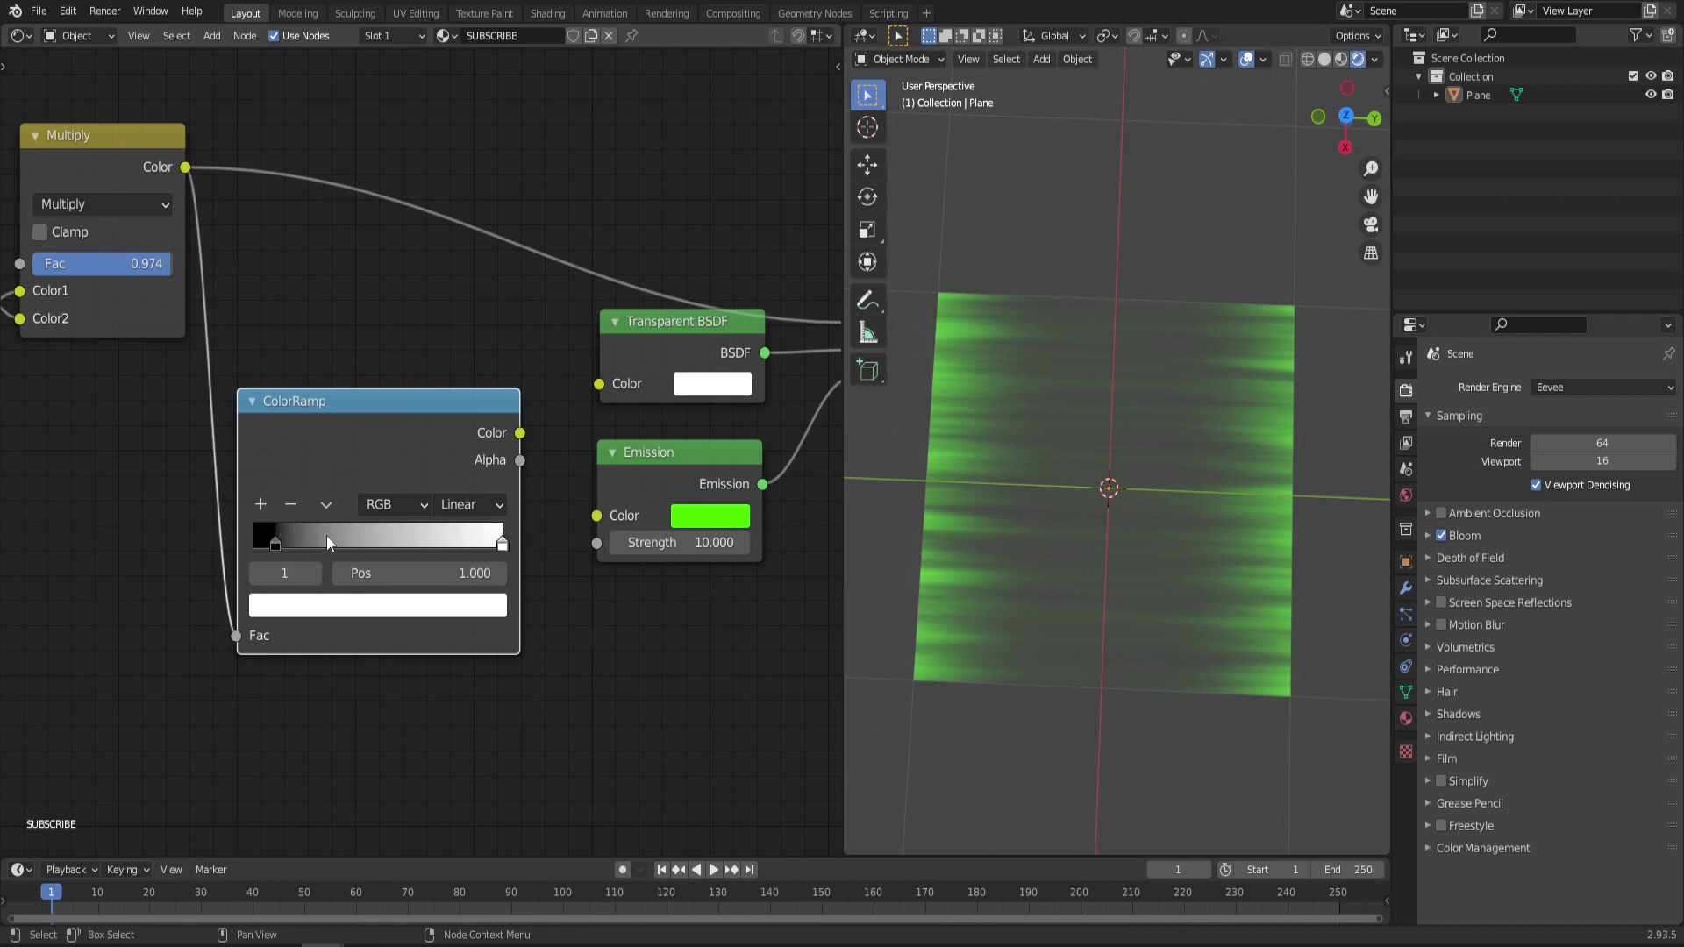
left_click_drag(270, 543, 165, 546)
middle_click_drag(538, 442, 585, 441)
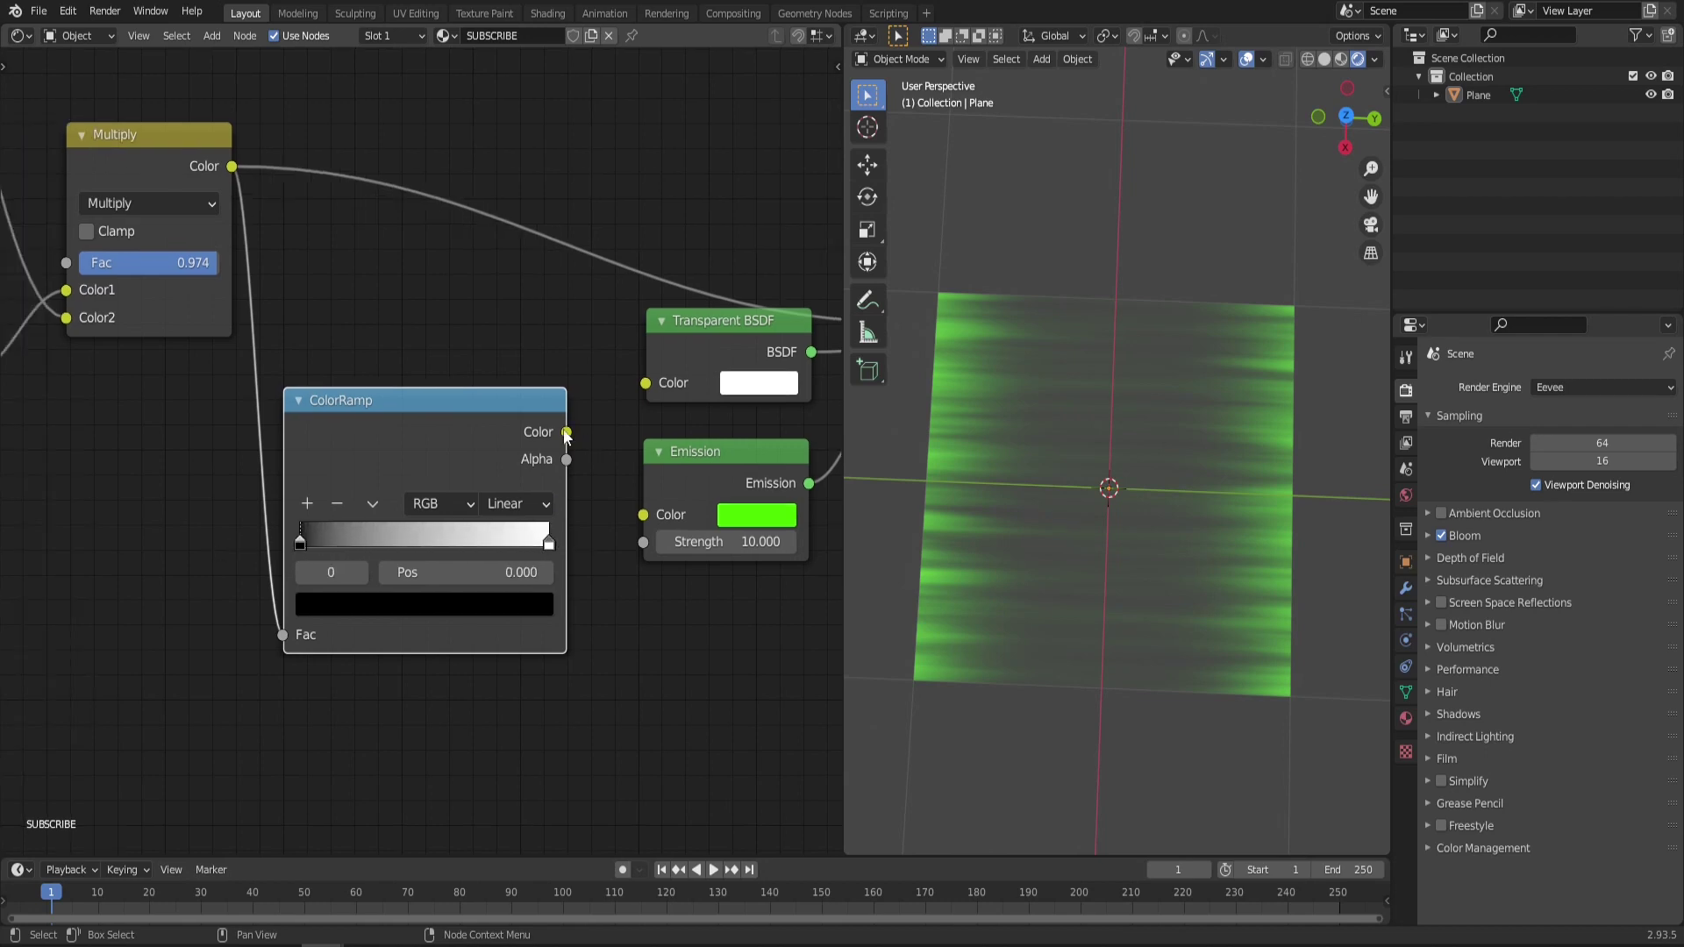
left_click_drag(567, 432, 643, 515)
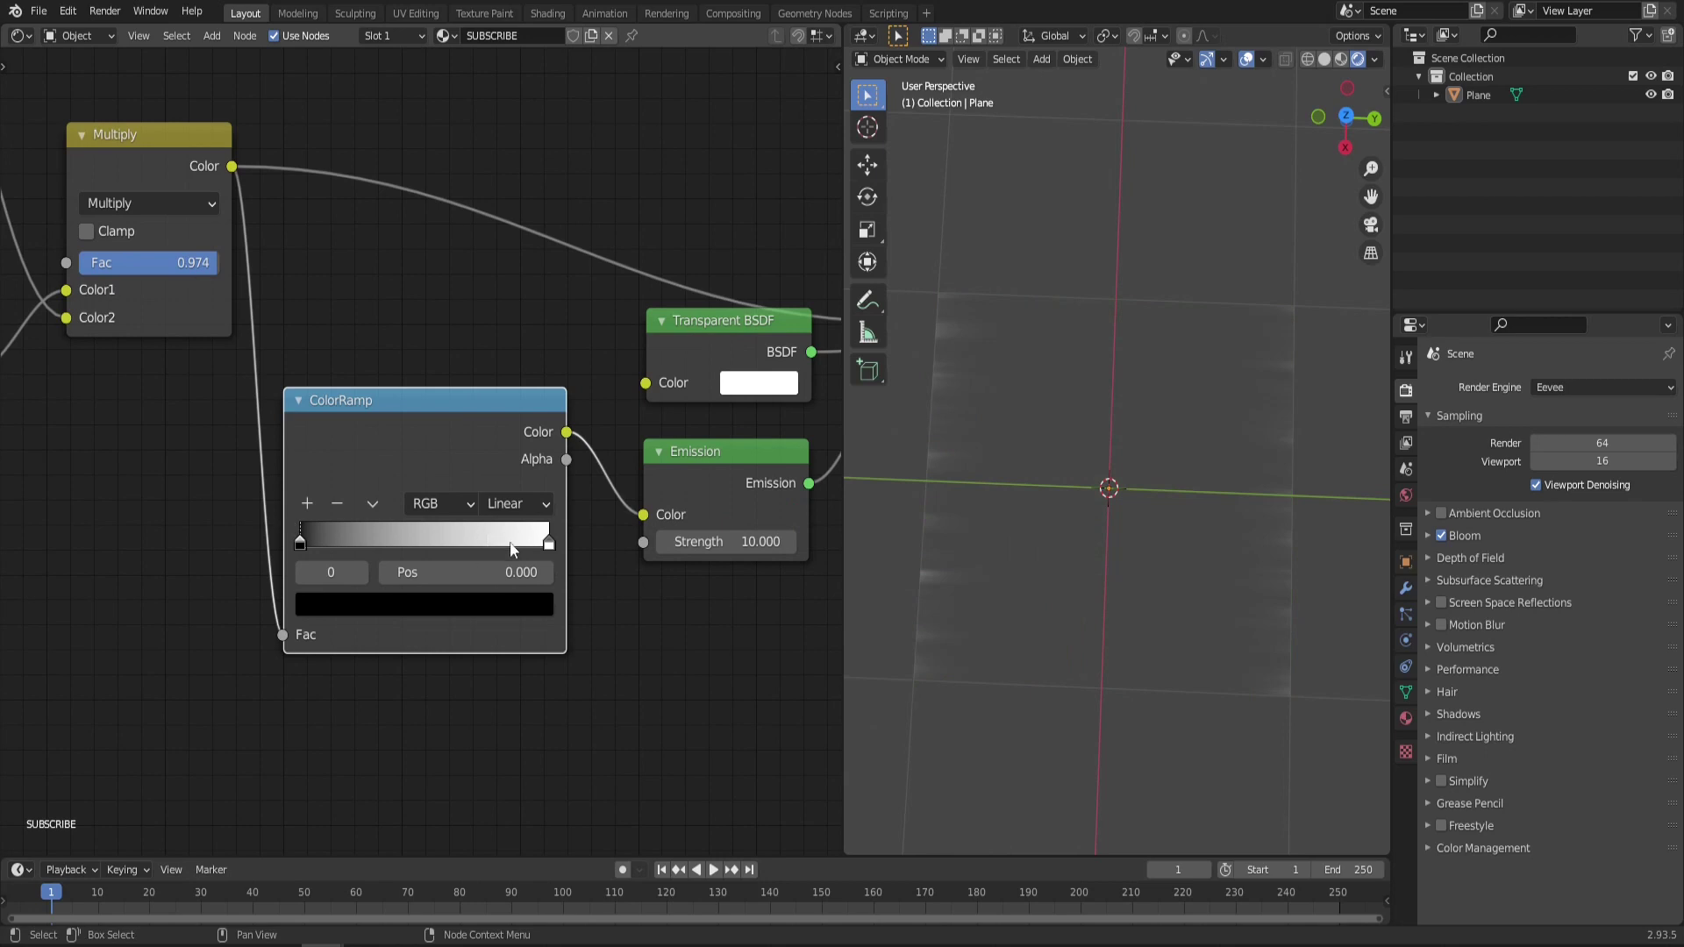
Color the duplicate ramp's end stop green with hue 0.333 and its start stop red
left_click(545, 548)
left_click(522, 606)
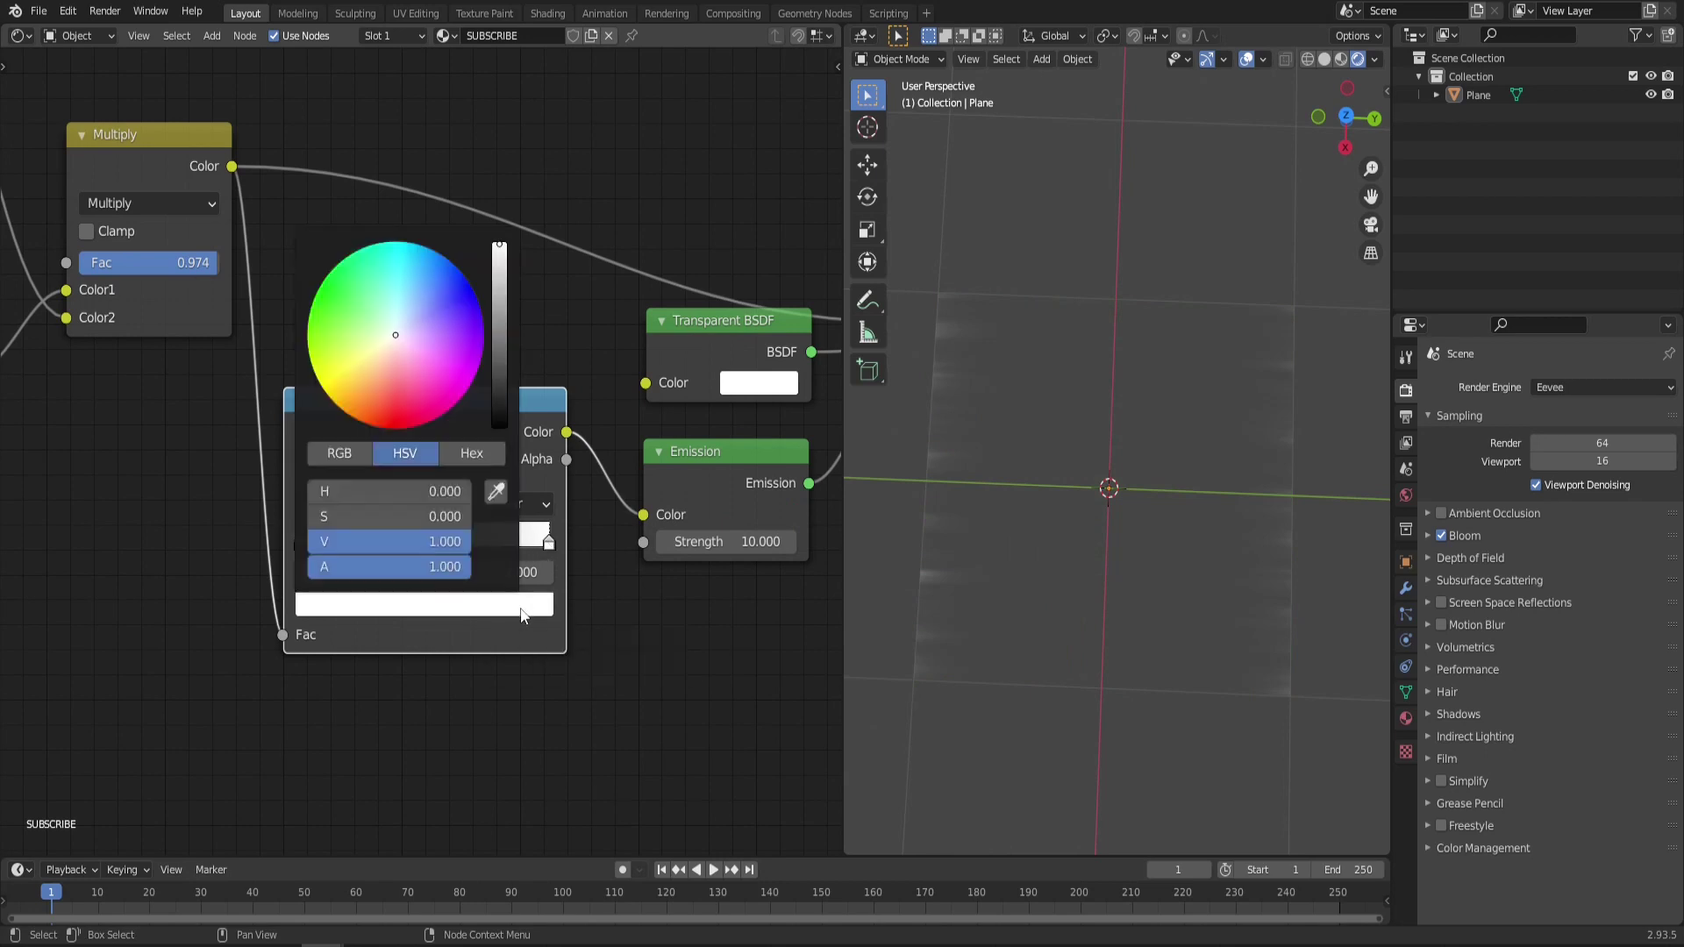
left_click_drag(391, 301, 314, 301)
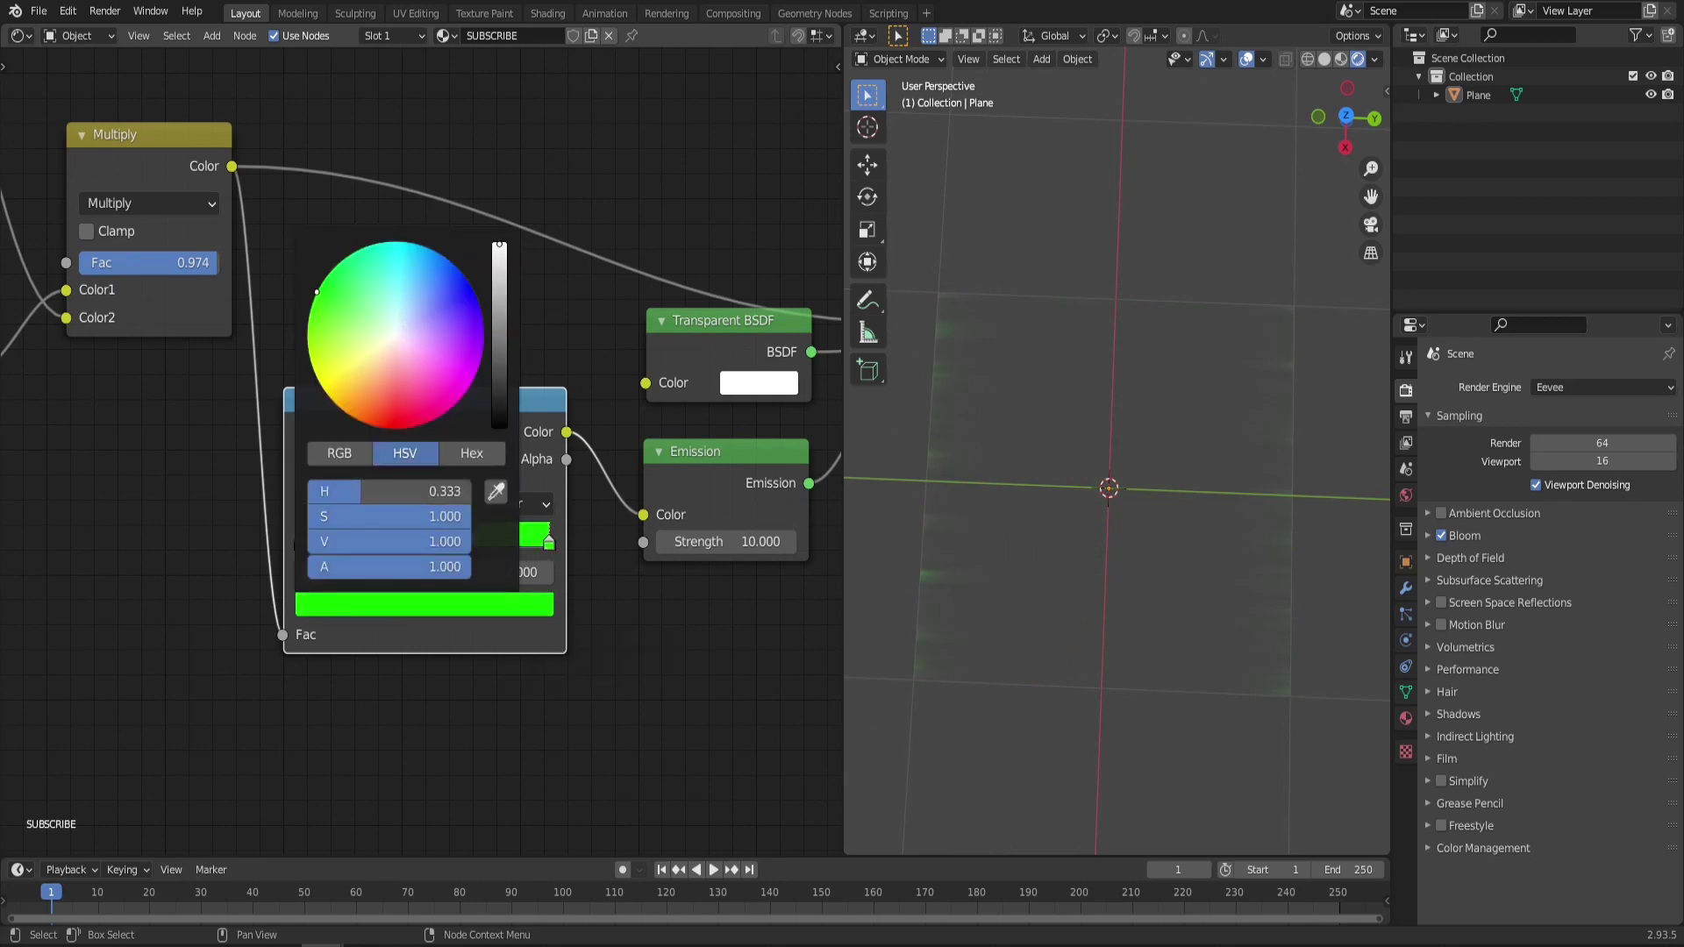
left_click(297, 544)
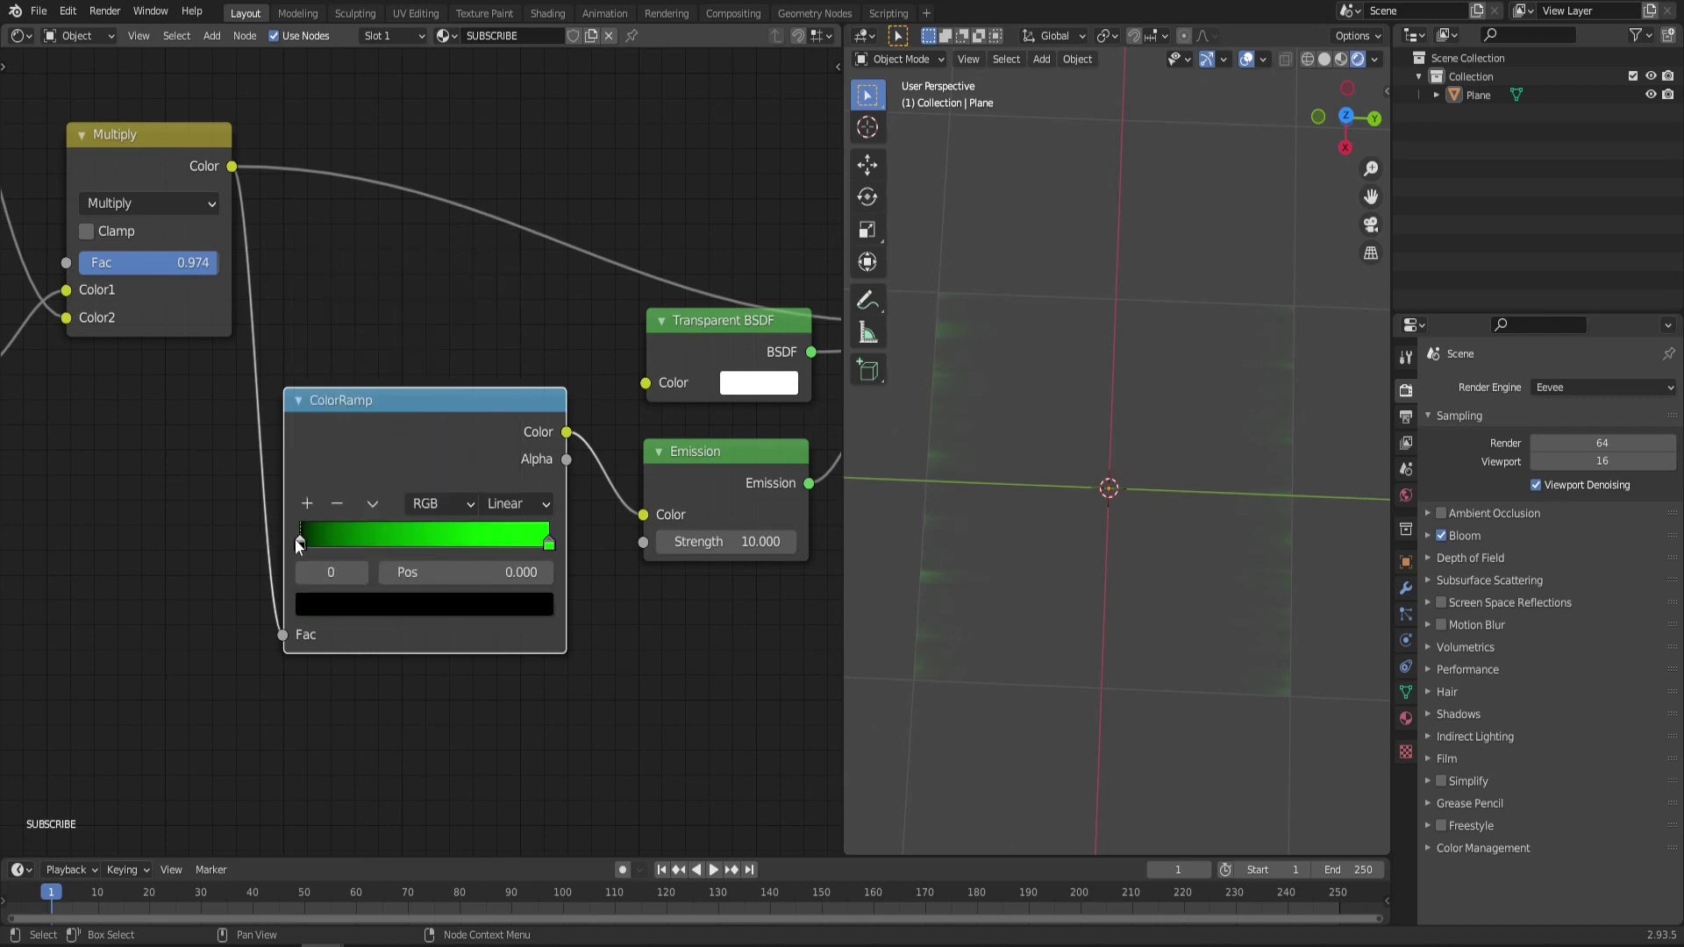
left_click(329, 605)
left_click(464, 329)
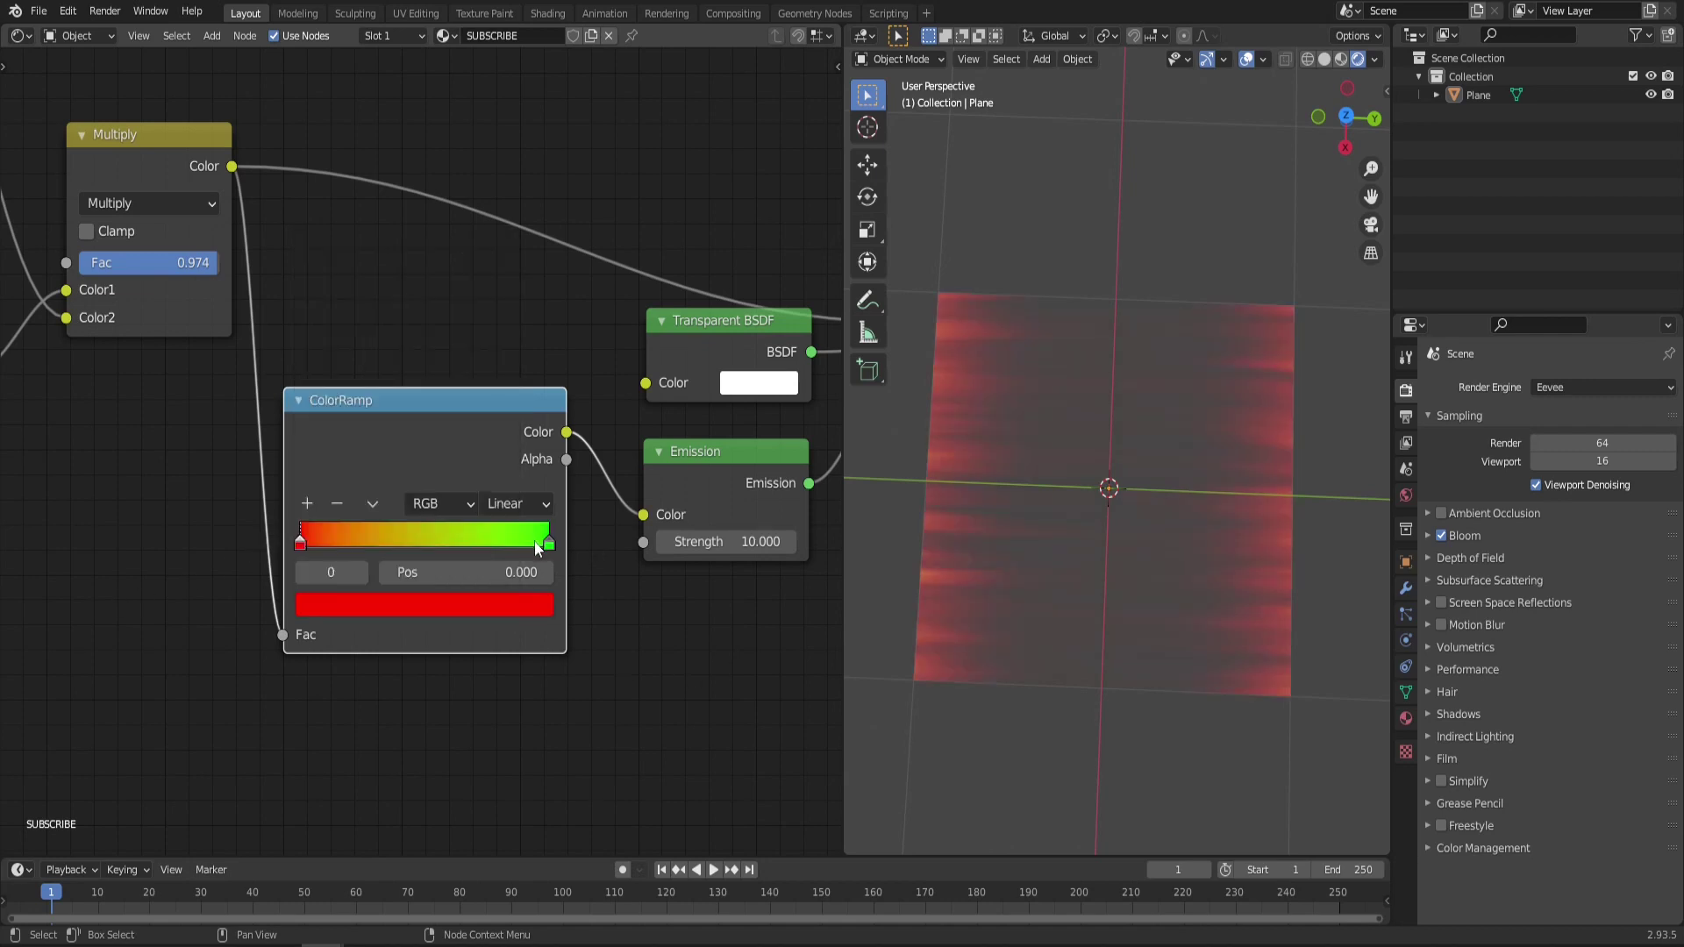
Move the green stop to position 0.059 and inspect the red-to-green glow on the plane
left_click_drag(548, 545, 305, 543)
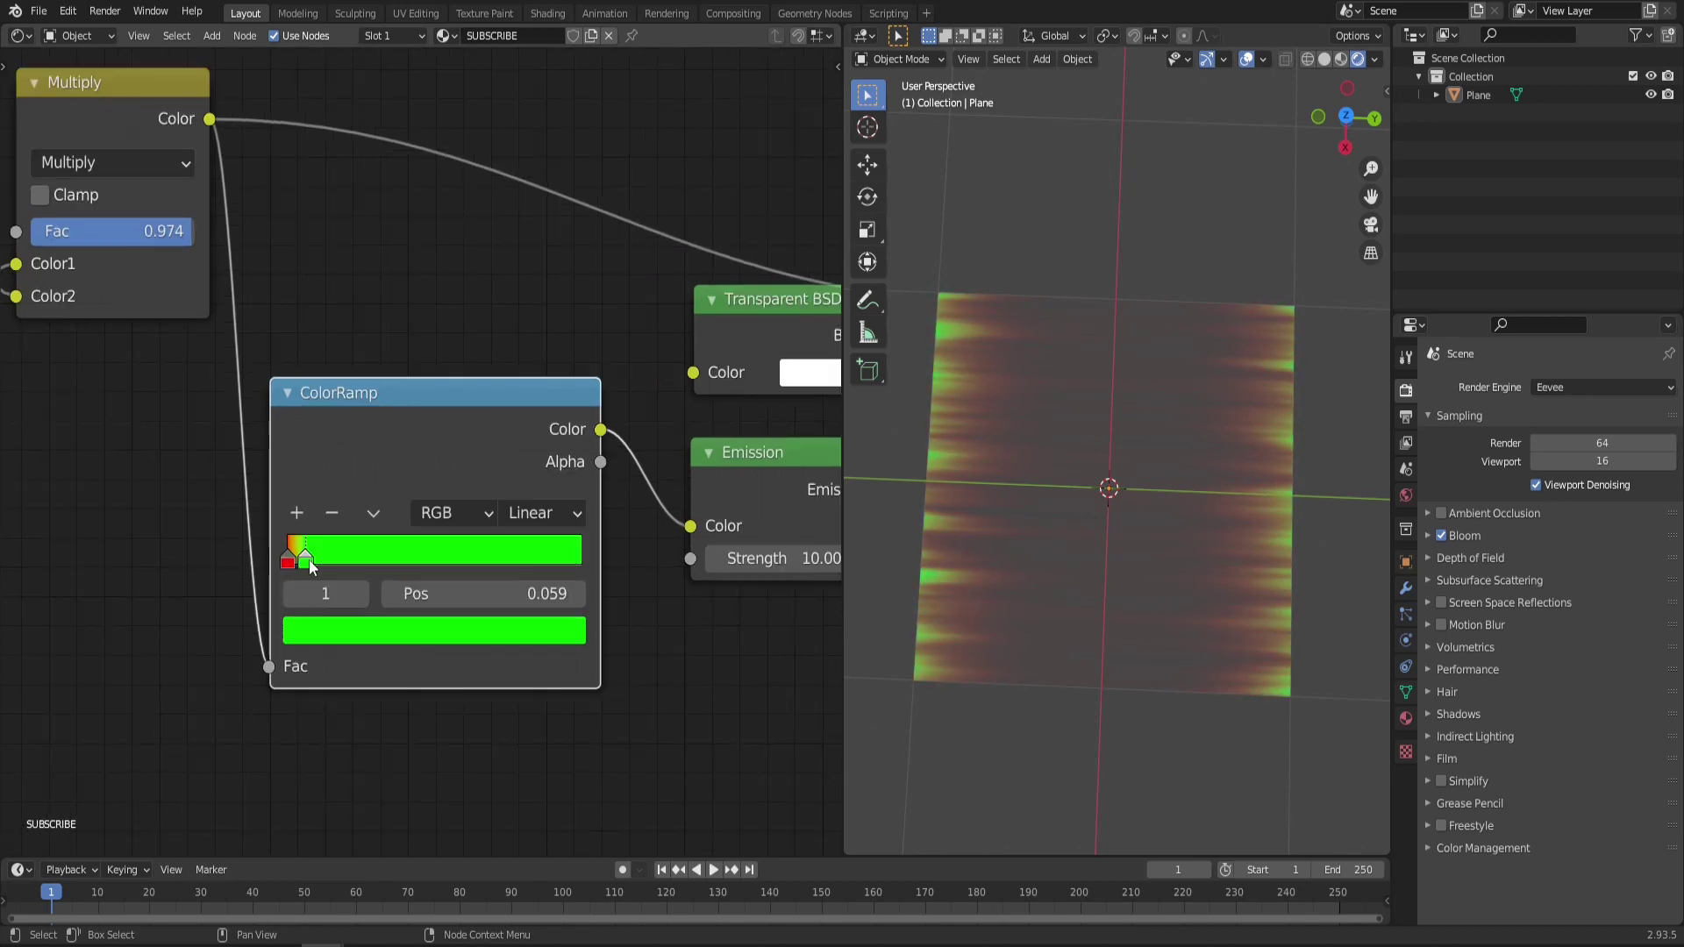
scroll(309, 559, "down", 2)
middle_click_drag(1127, 563, 1127, 489)
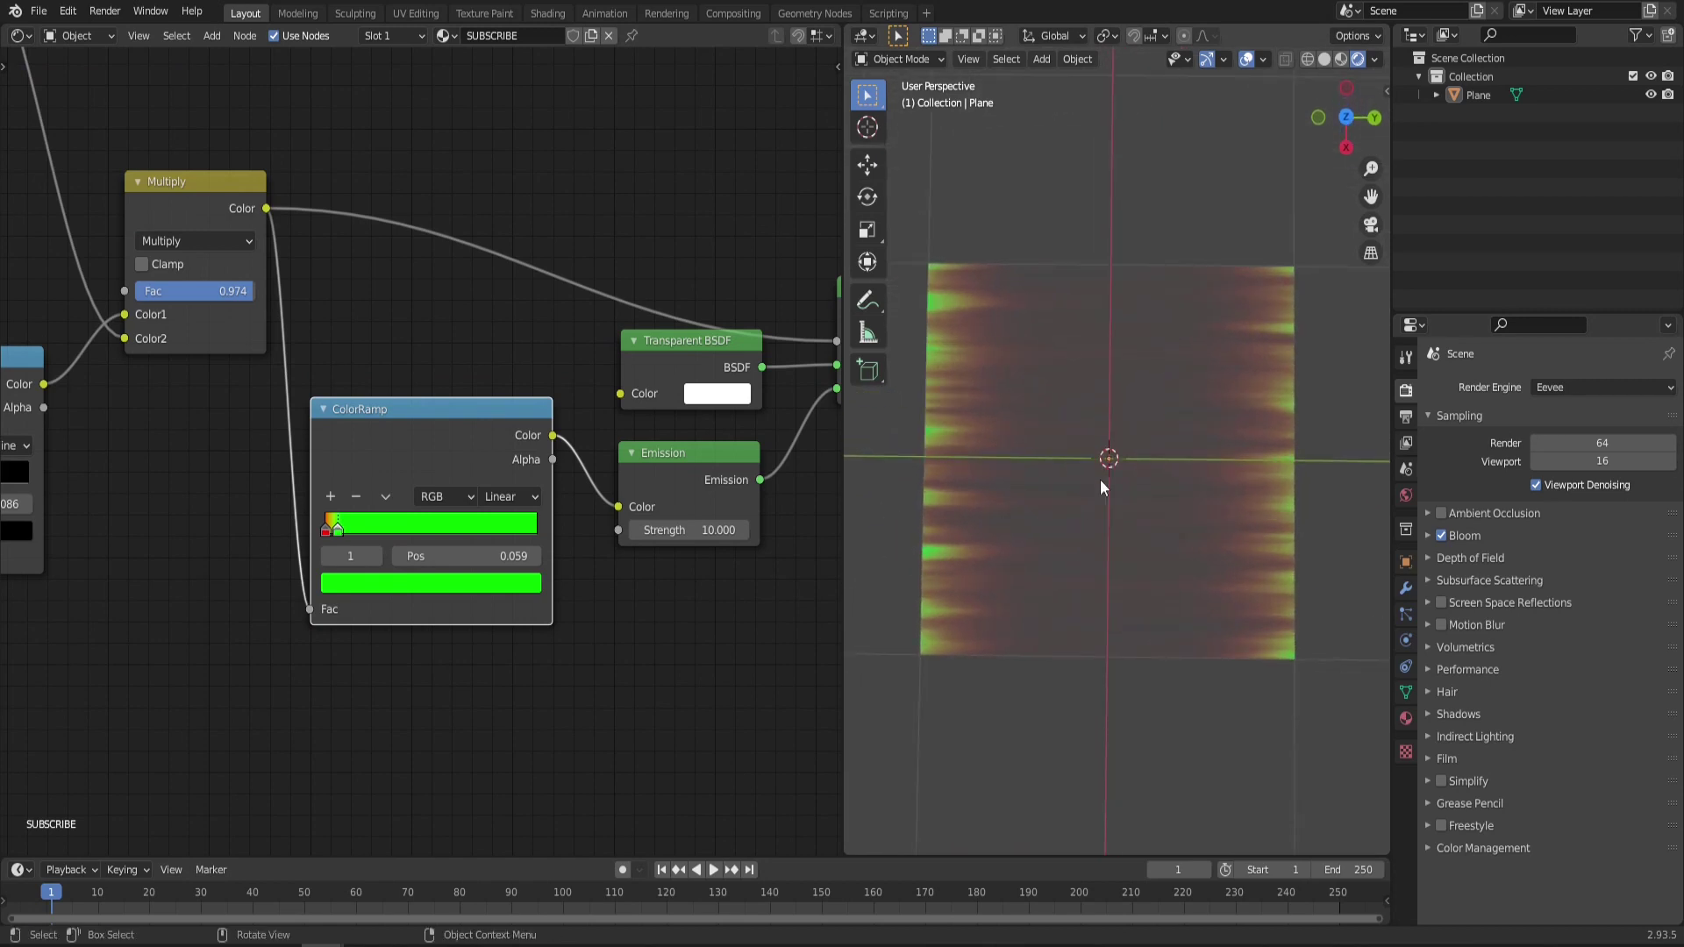
middle_click_drag(1109, 429, 1121, 479)
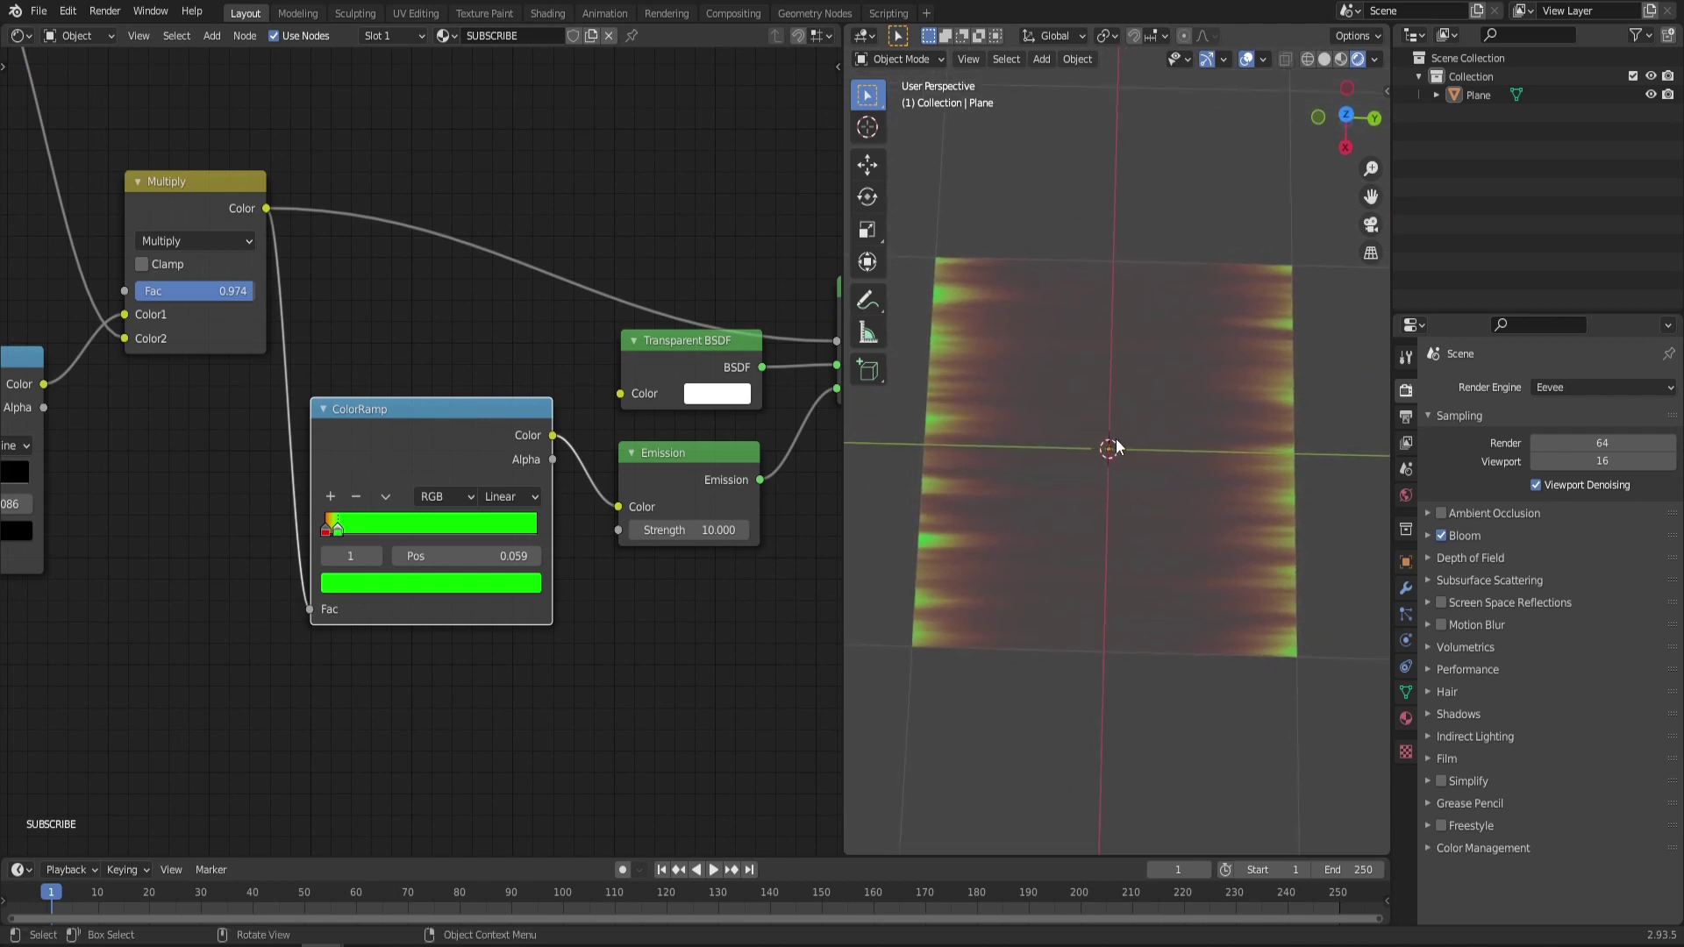
Switch the Noise Texture node feeding the B-Spline ColorRamp to 4D
scroll(674, 483, "down", 8)
middle_click_drag(307, 512, 905, 452)
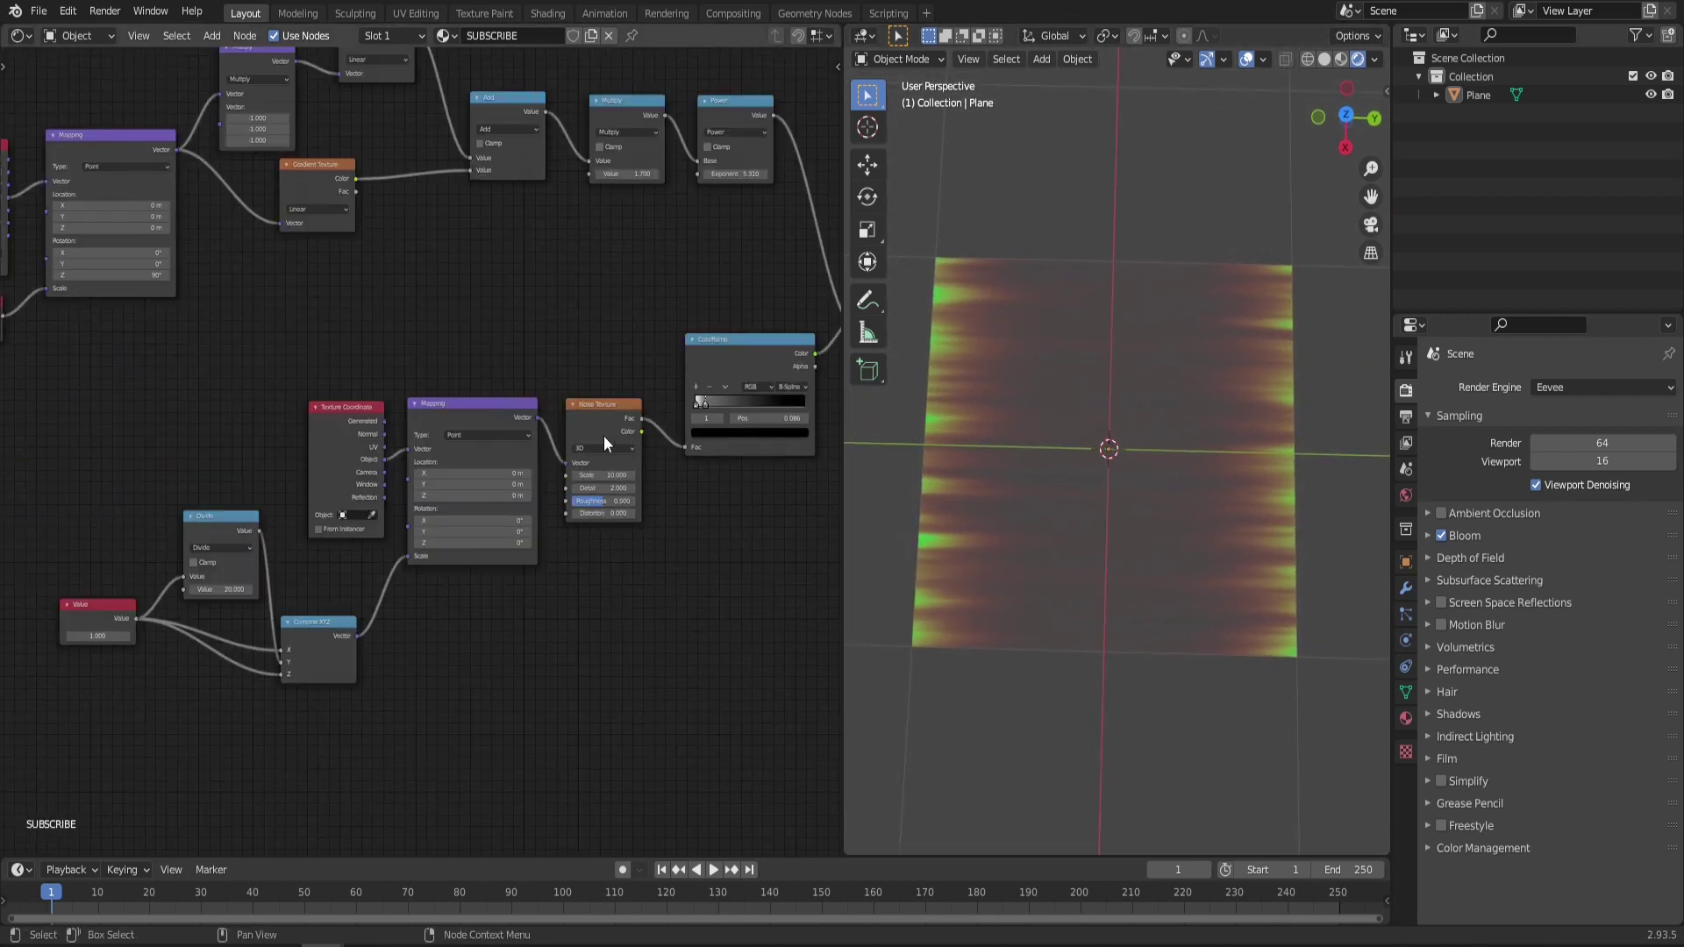
scroll(605, 438, "up", 5)
middle_click_drag(614, 449, 419, 451)
scroll(457, 451, "up", 2)
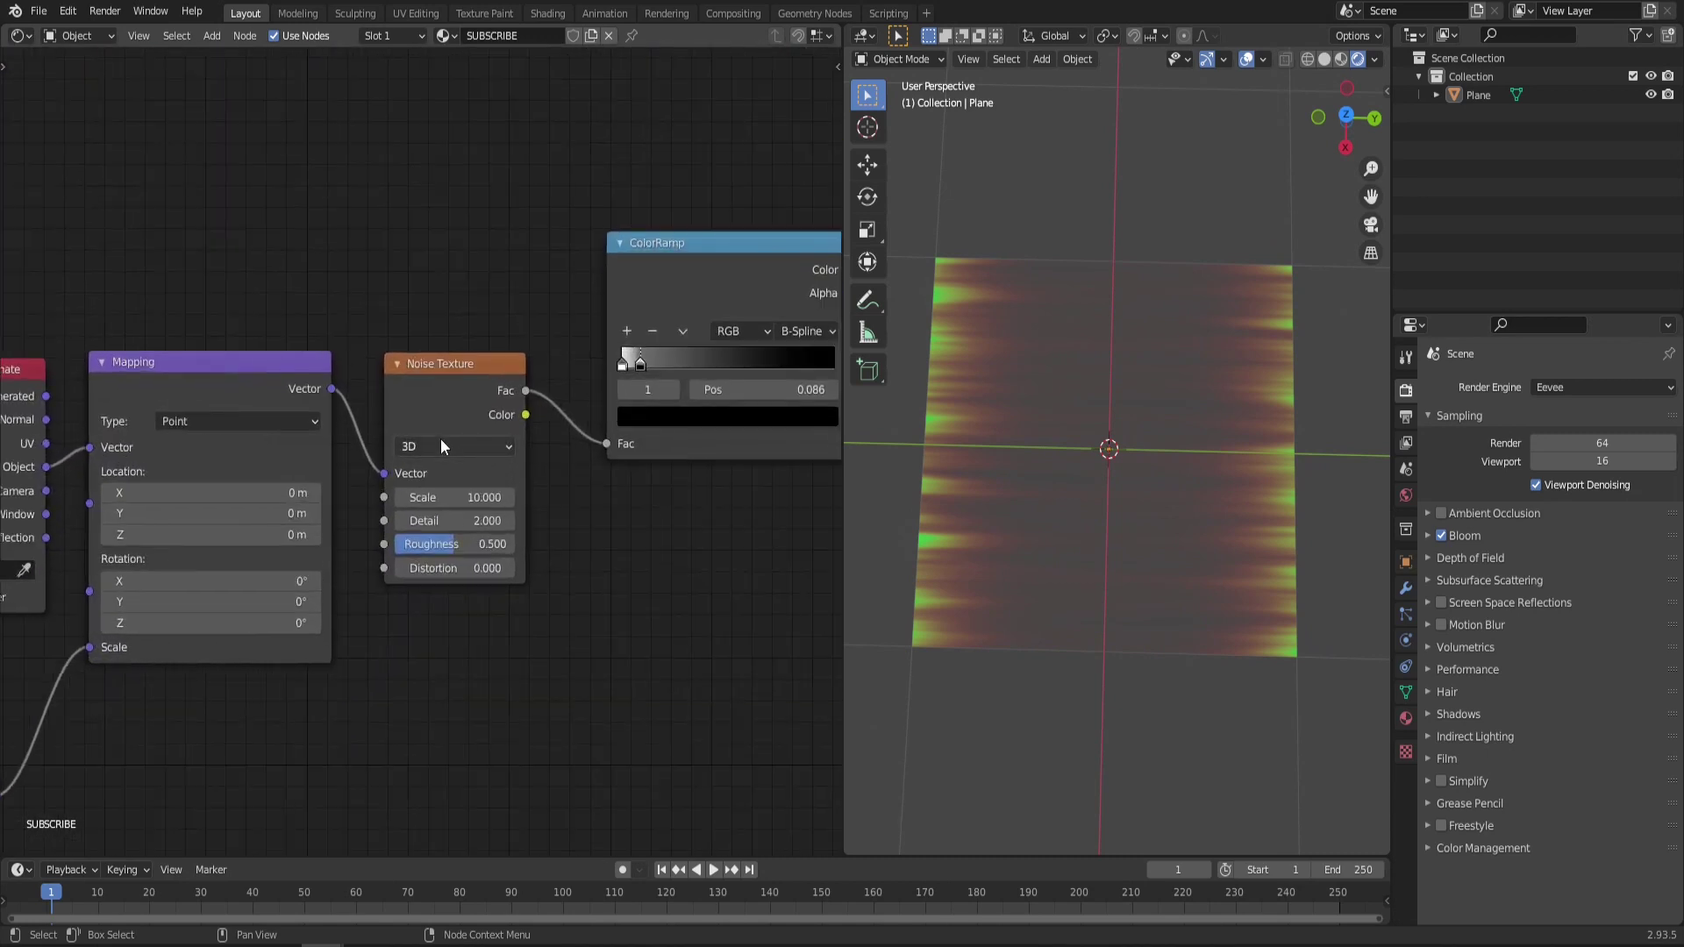
left_click(440, 438)
left_click(419, 543)
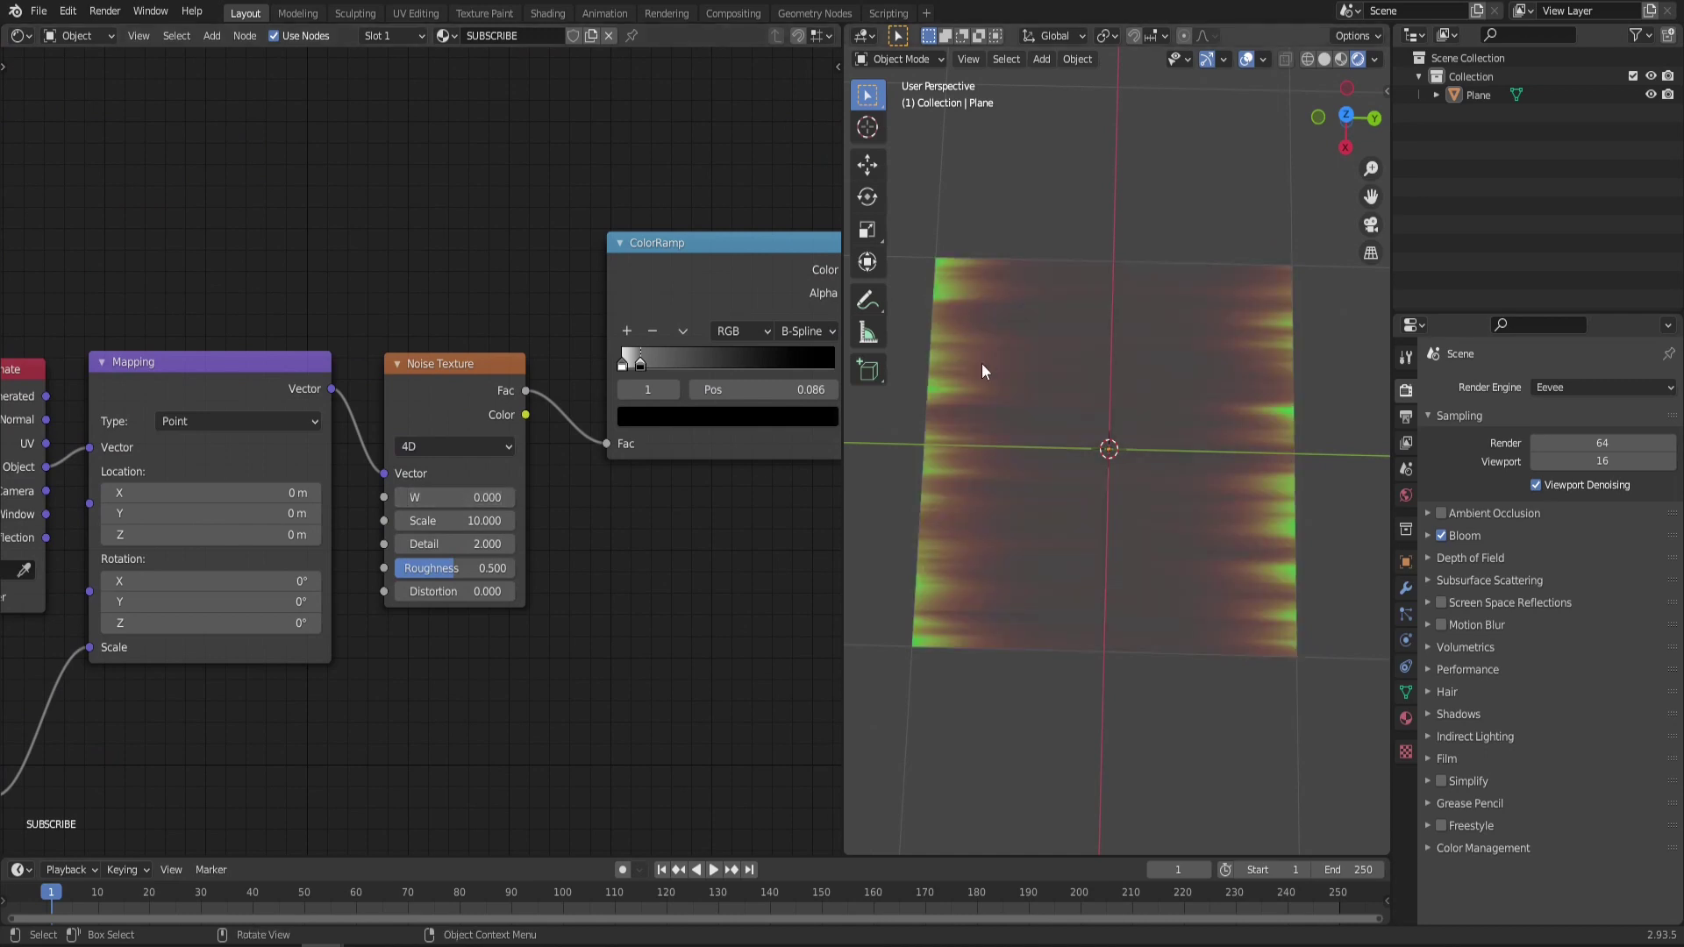
Move the coordinate, mapping and scale nodes away from the Noise Texture to make room beside its inputs
middle_click_drag(438, 518, 754, 435)
scroll(257, 439, "down", 6)
middle_click_drag(130, 391, 368, 394)
left_click_drag(164, 317, 664, 696)
key("g")
left_click(455, 589)
left_click(465, 591)
Add a Value node below the Mapping node and connect its output to the Noise Texture's W input
middle_click_drag(673, 556, 439, 550)
key("F3")
type("valu")
key("Return")
left_click(381, 558)
scroll(438, 589, "up", 4)
left_click_drag(486, 624, 599, 403)
Drive the Value node with the expression #frame/50 and play the animation to inspect the moving glow
double_click(411, 652)
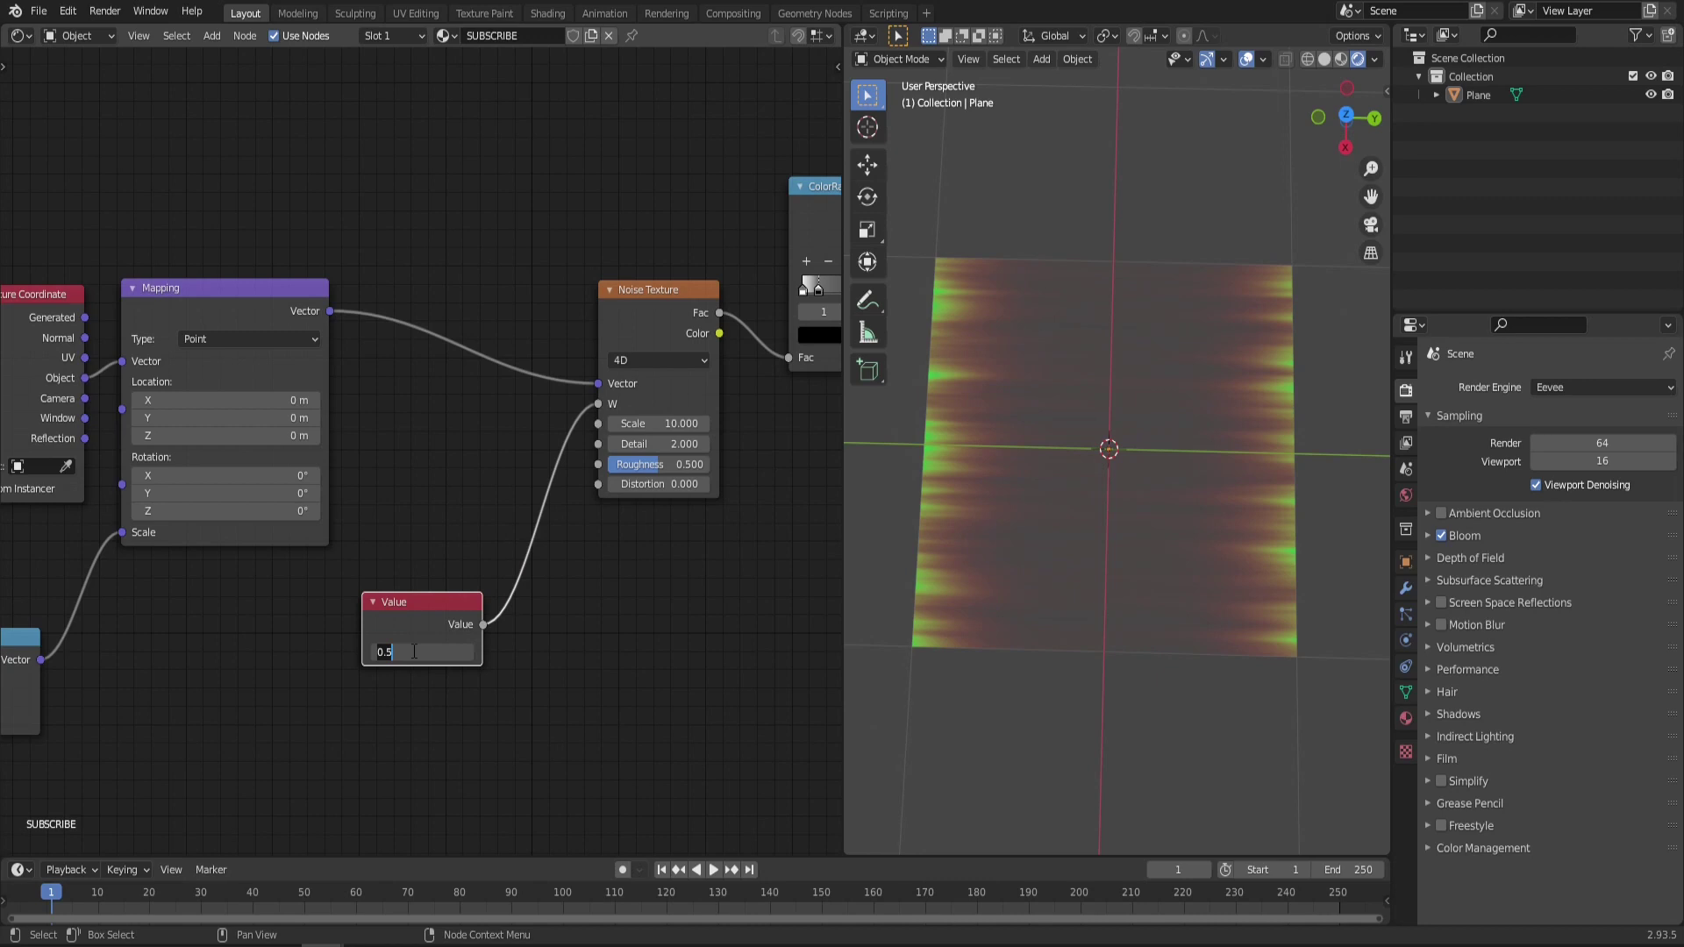
type("#frame/50")
key("Return")
left_click(713, 869)
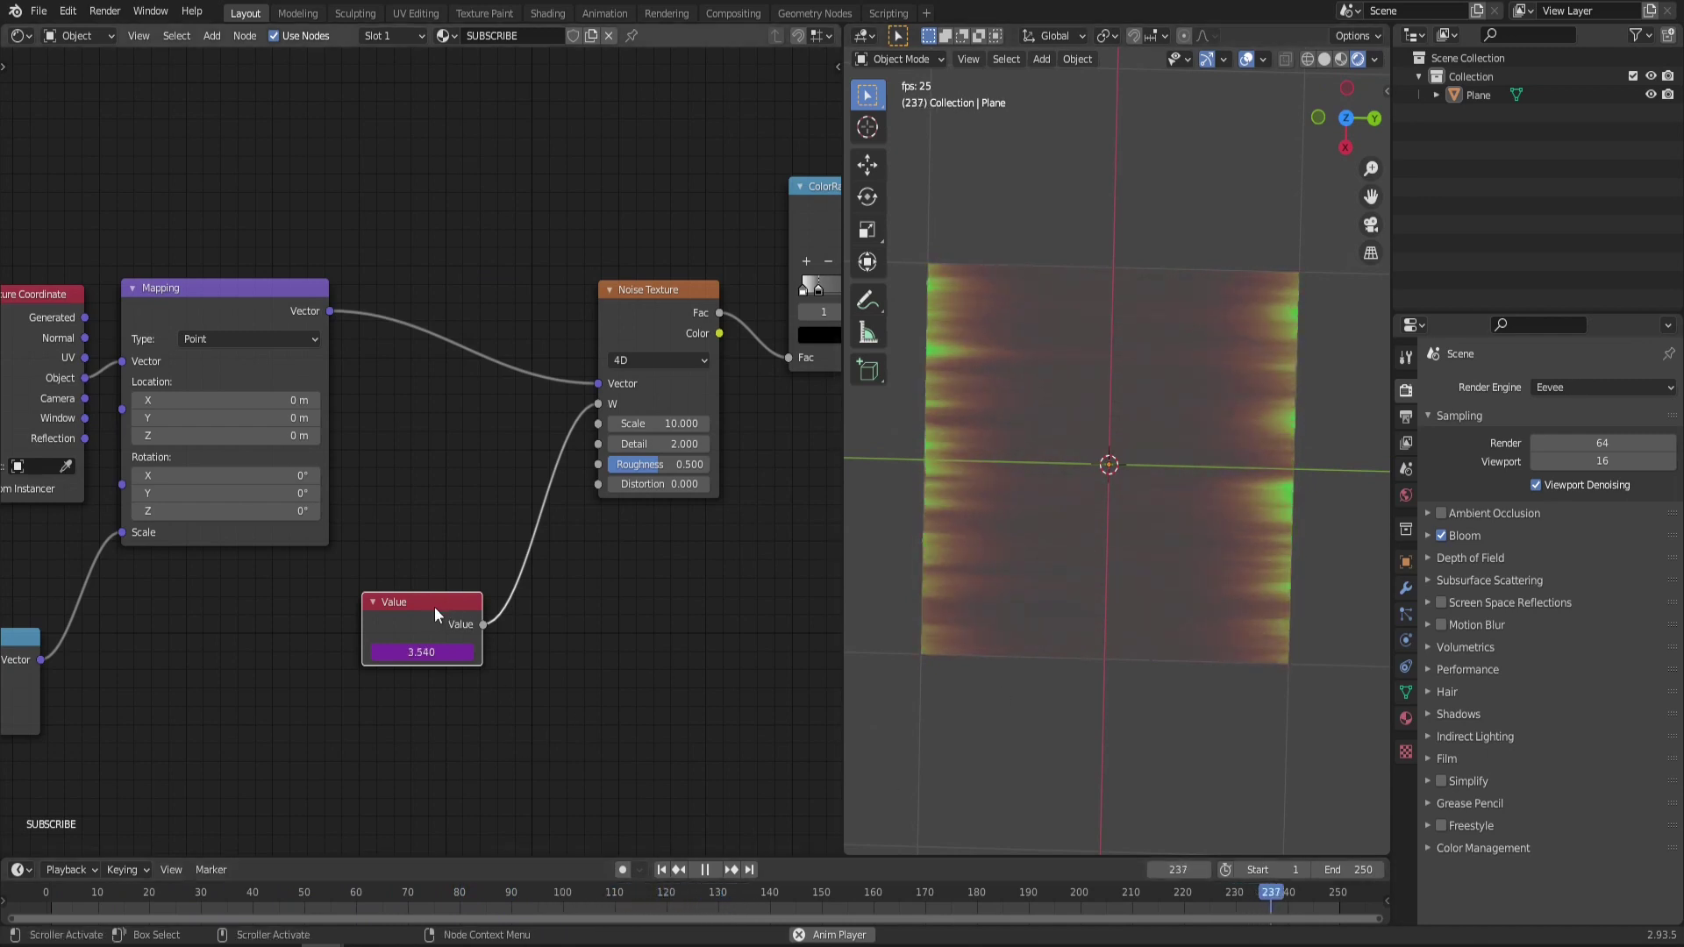
left_click_drag(430, 601, 407, 593)
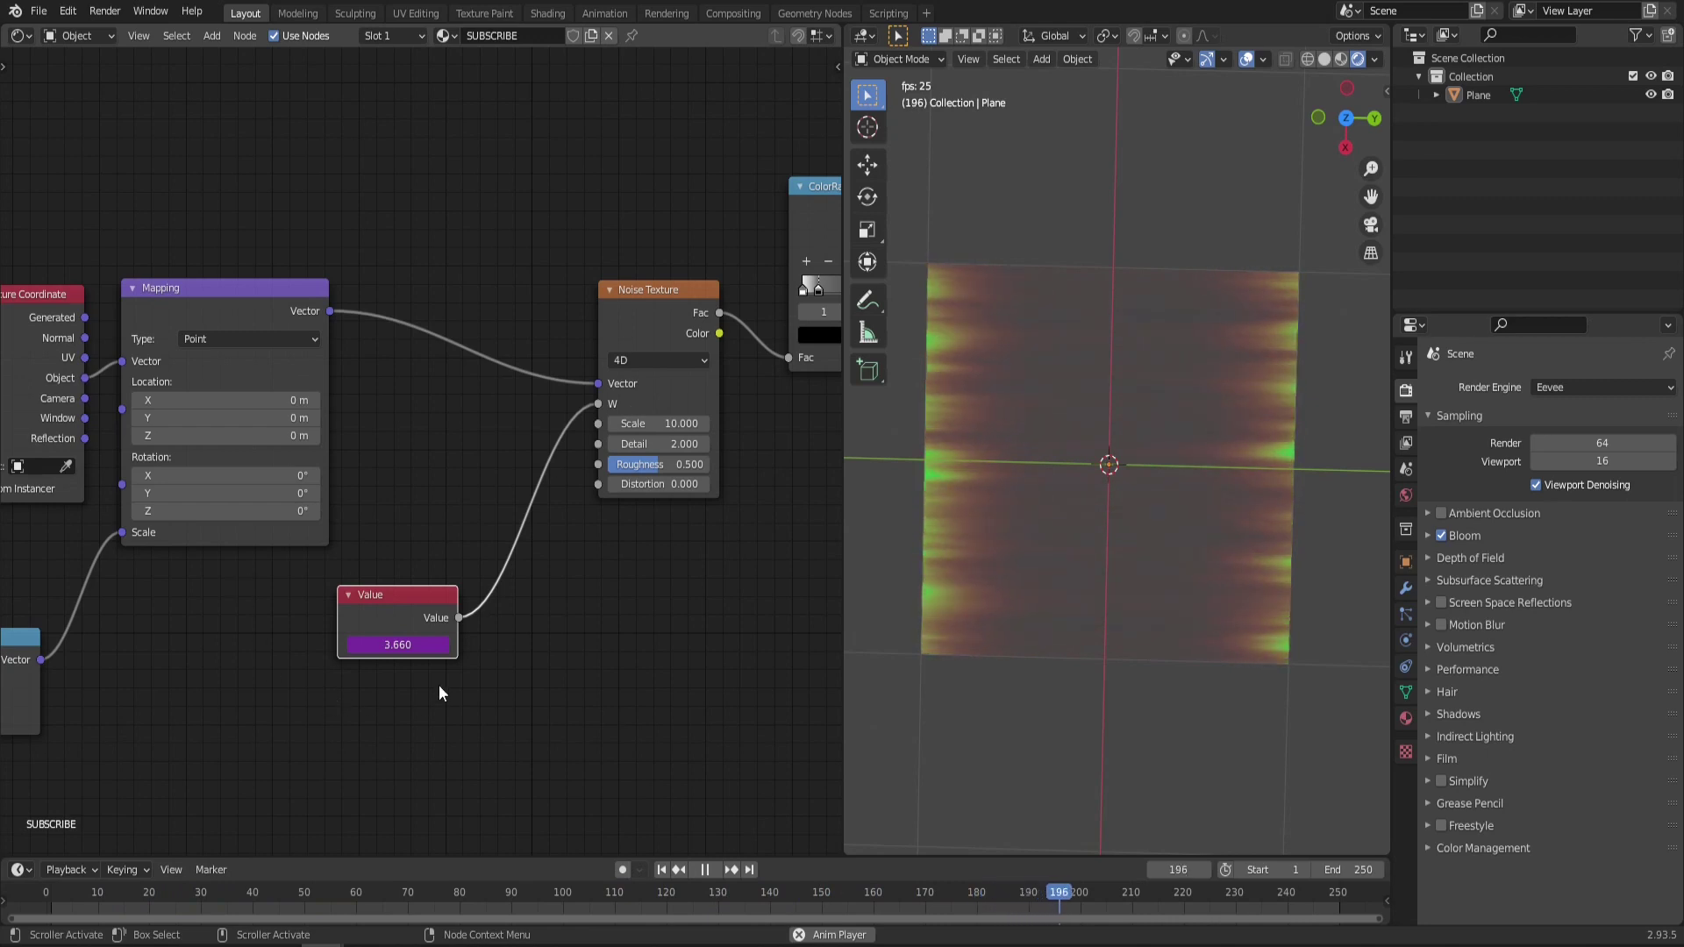
scroll(426, 666, "up", 1)
middle_click_drag(1172, 509, 1168, 412)
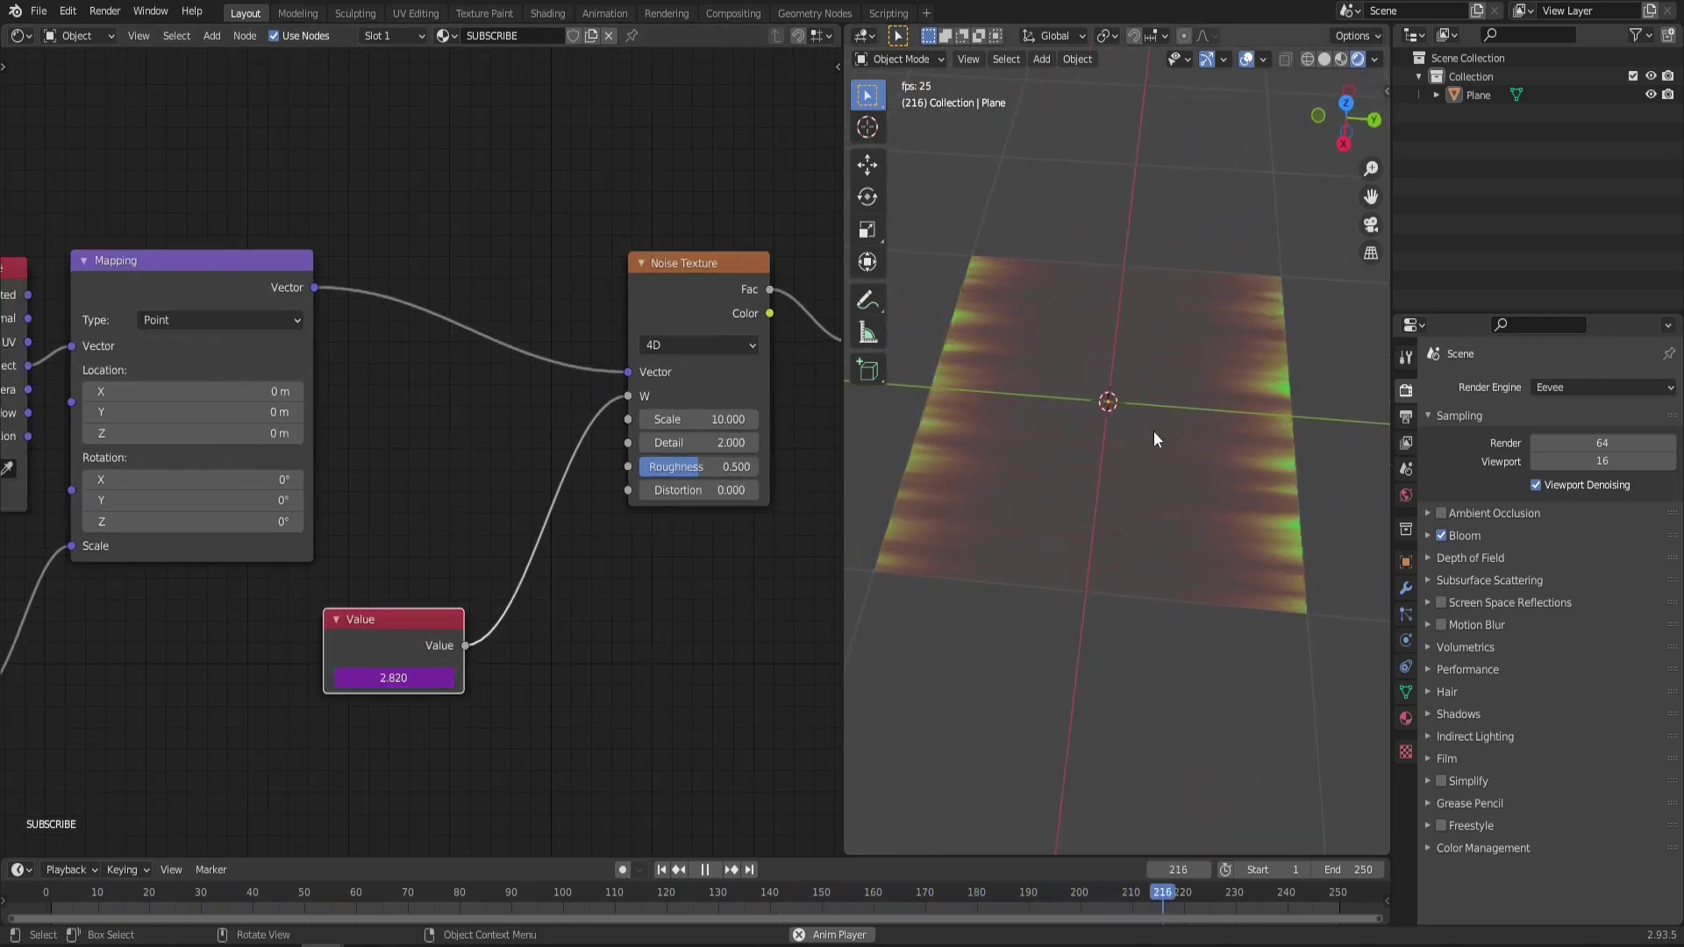
middle_click_drag(1049, 353, 1115, 397)
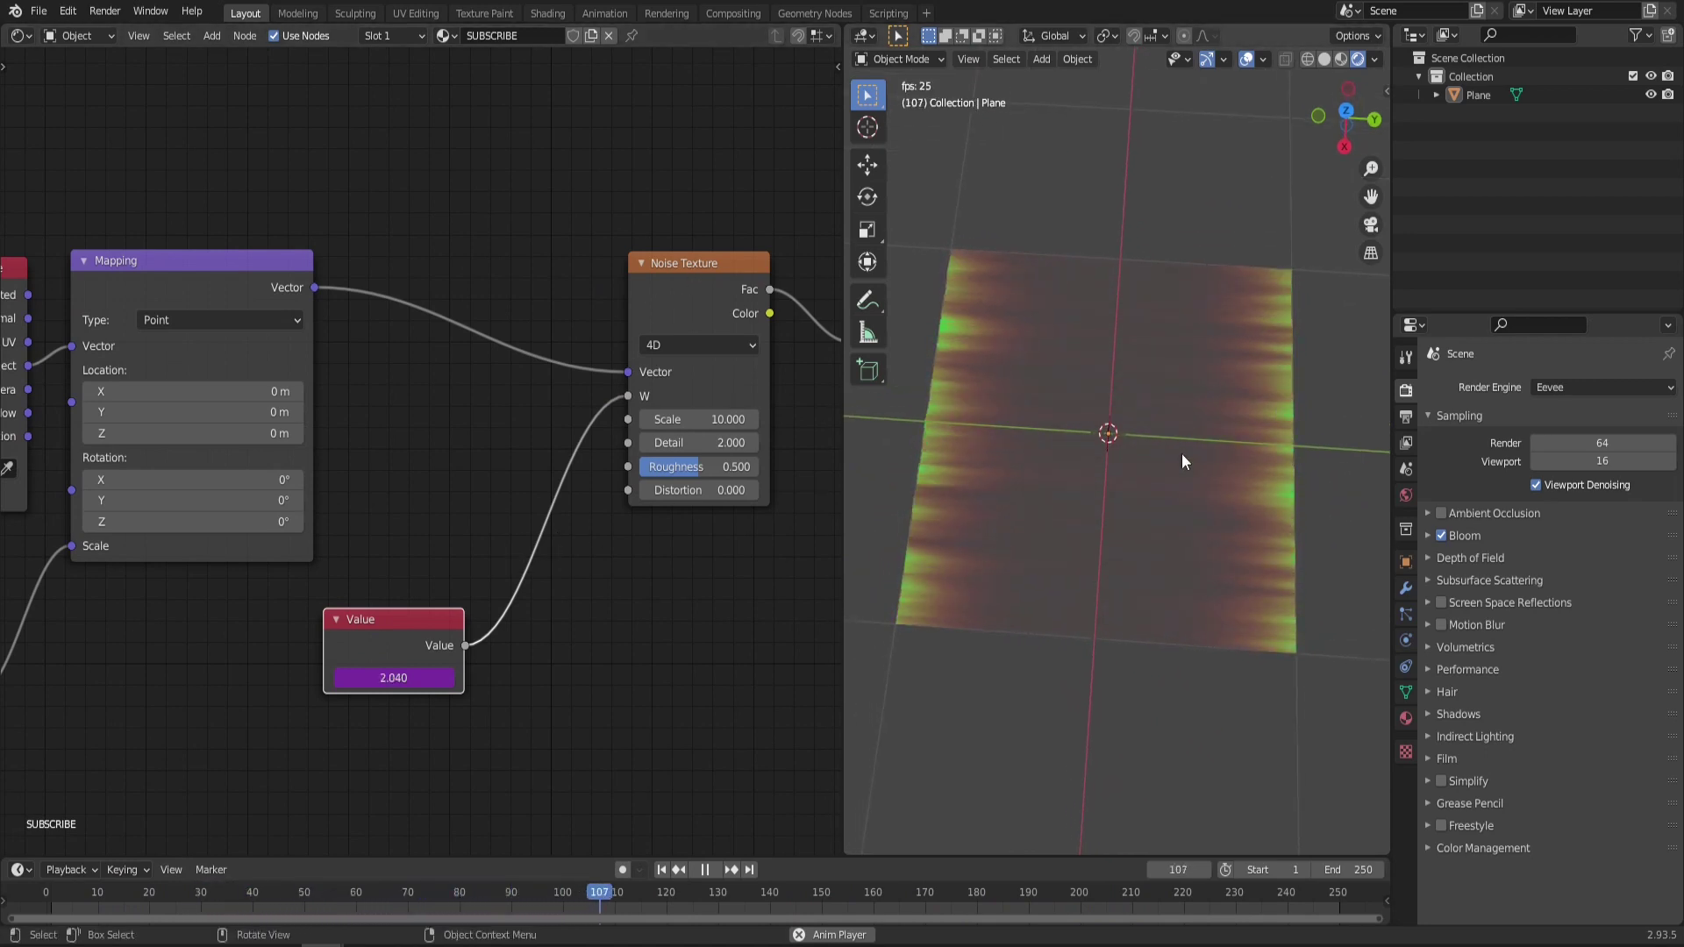
middle_click_drag(455, 630, 445, 523)
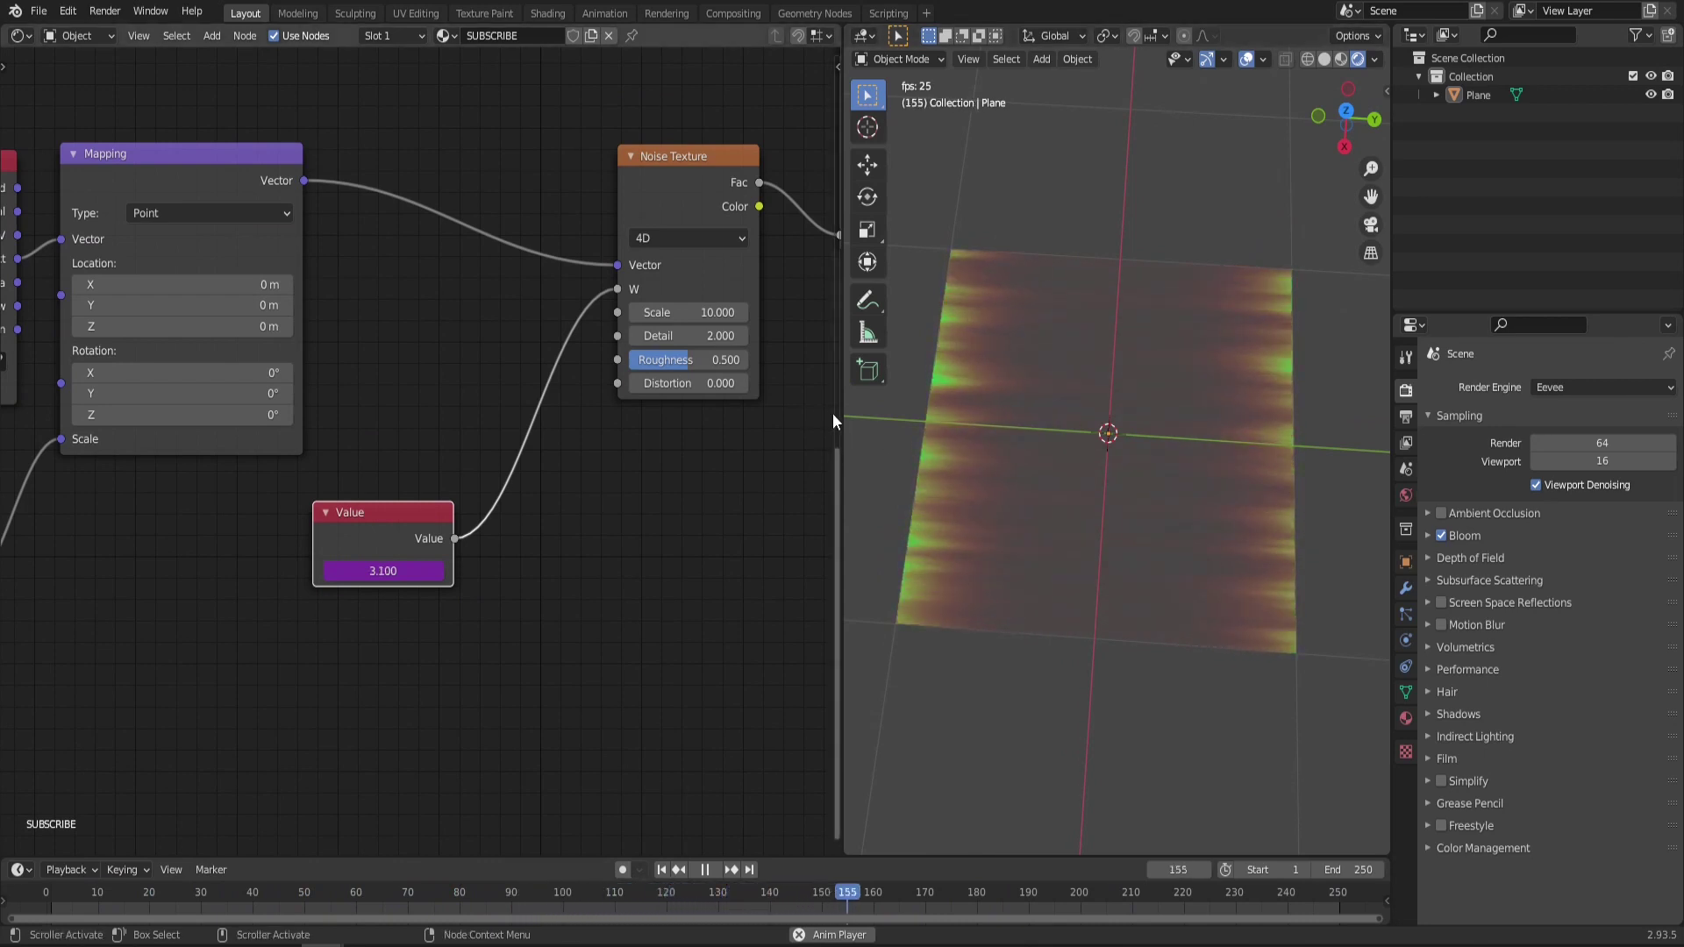
Widen the 3D viewport over the node editor, then stop playback and return to frame 1 with the plane selected
left_click_drag(837, 413, 70, 417)
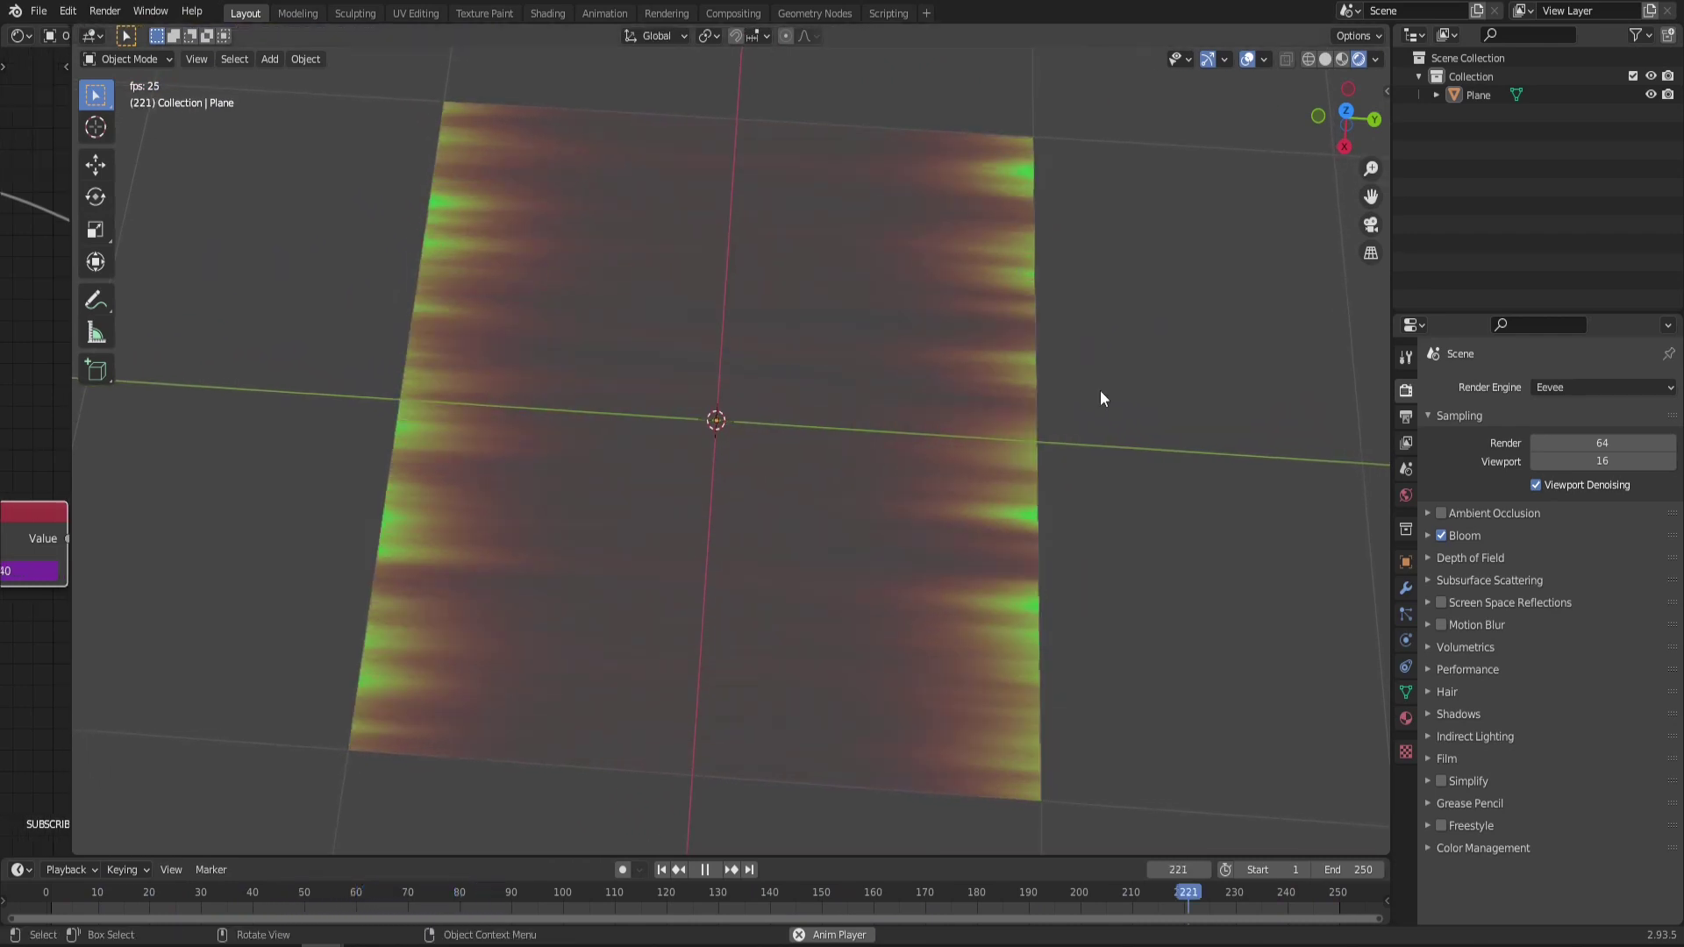
left_click(919, 267)
left_click(705, 870)
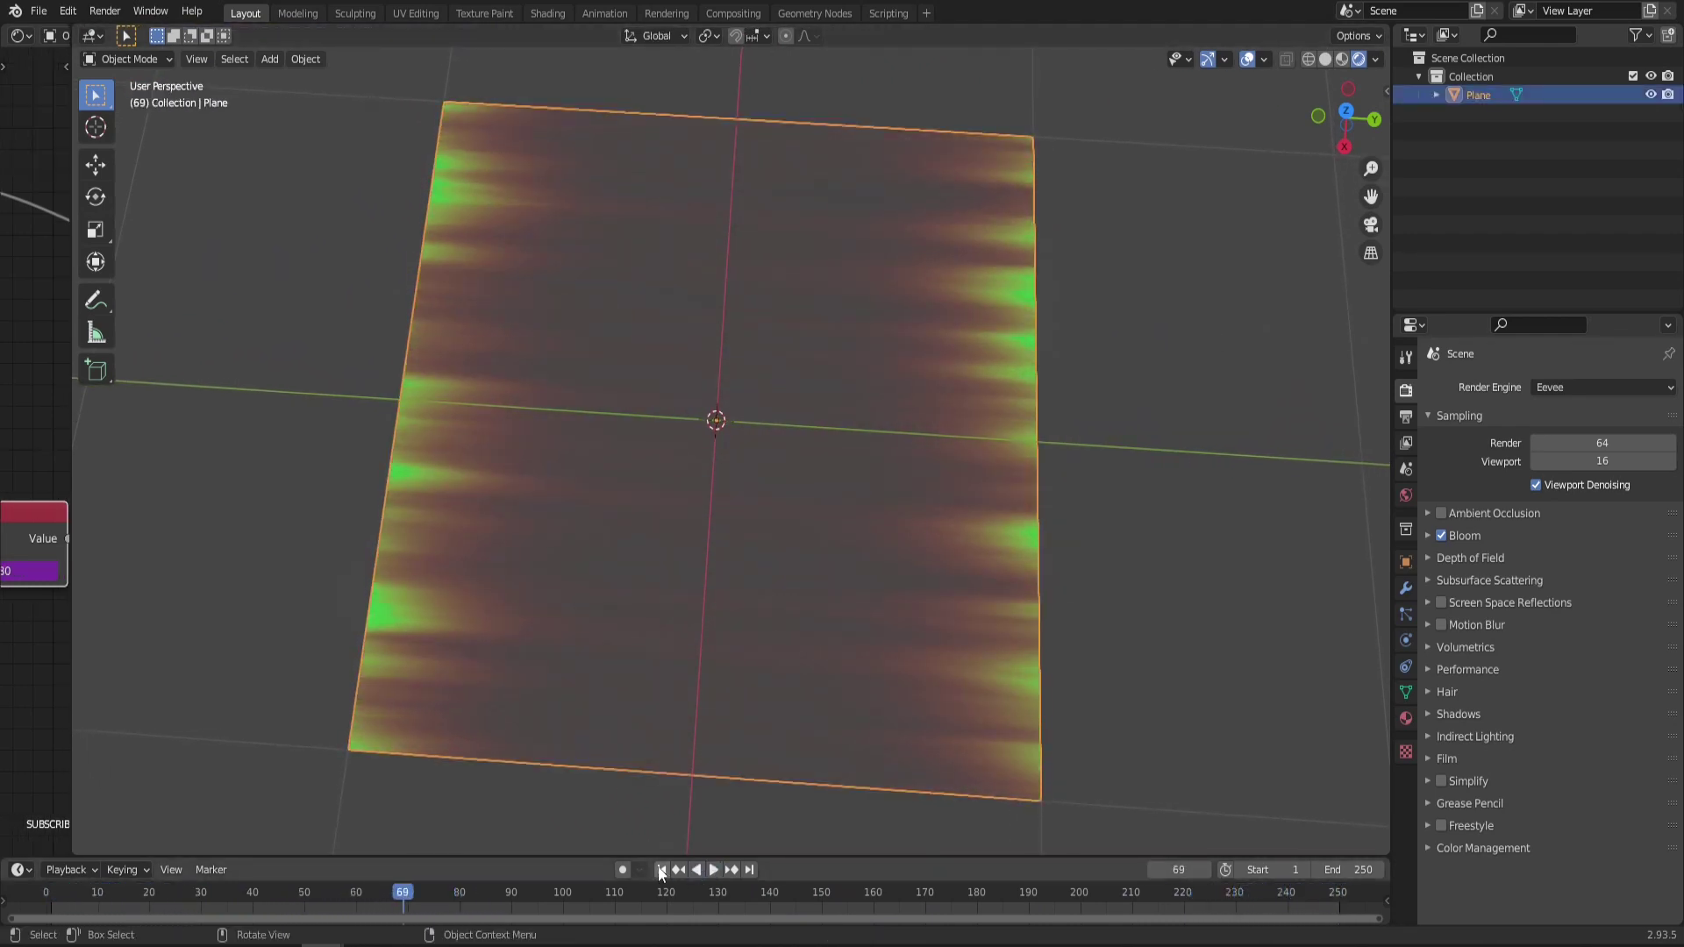
left_click(662, 870)
Subdivide the whole plane mesh five times in Edit Mode to create a dense grid
key("Tab")
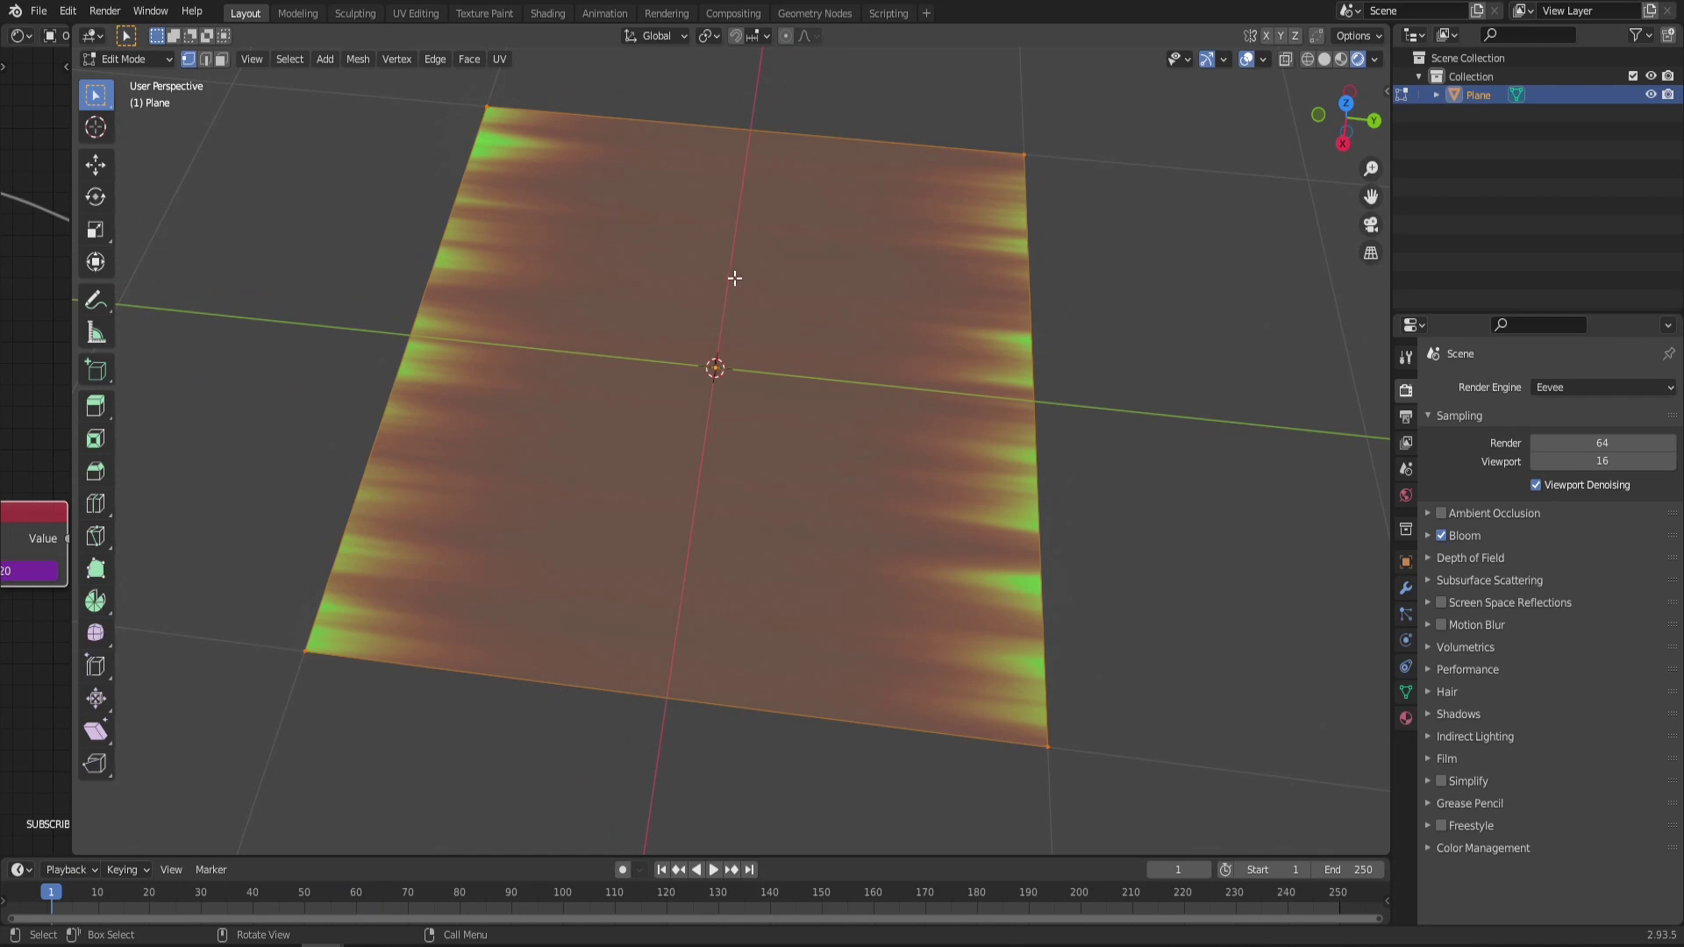
right_click(698, 282)
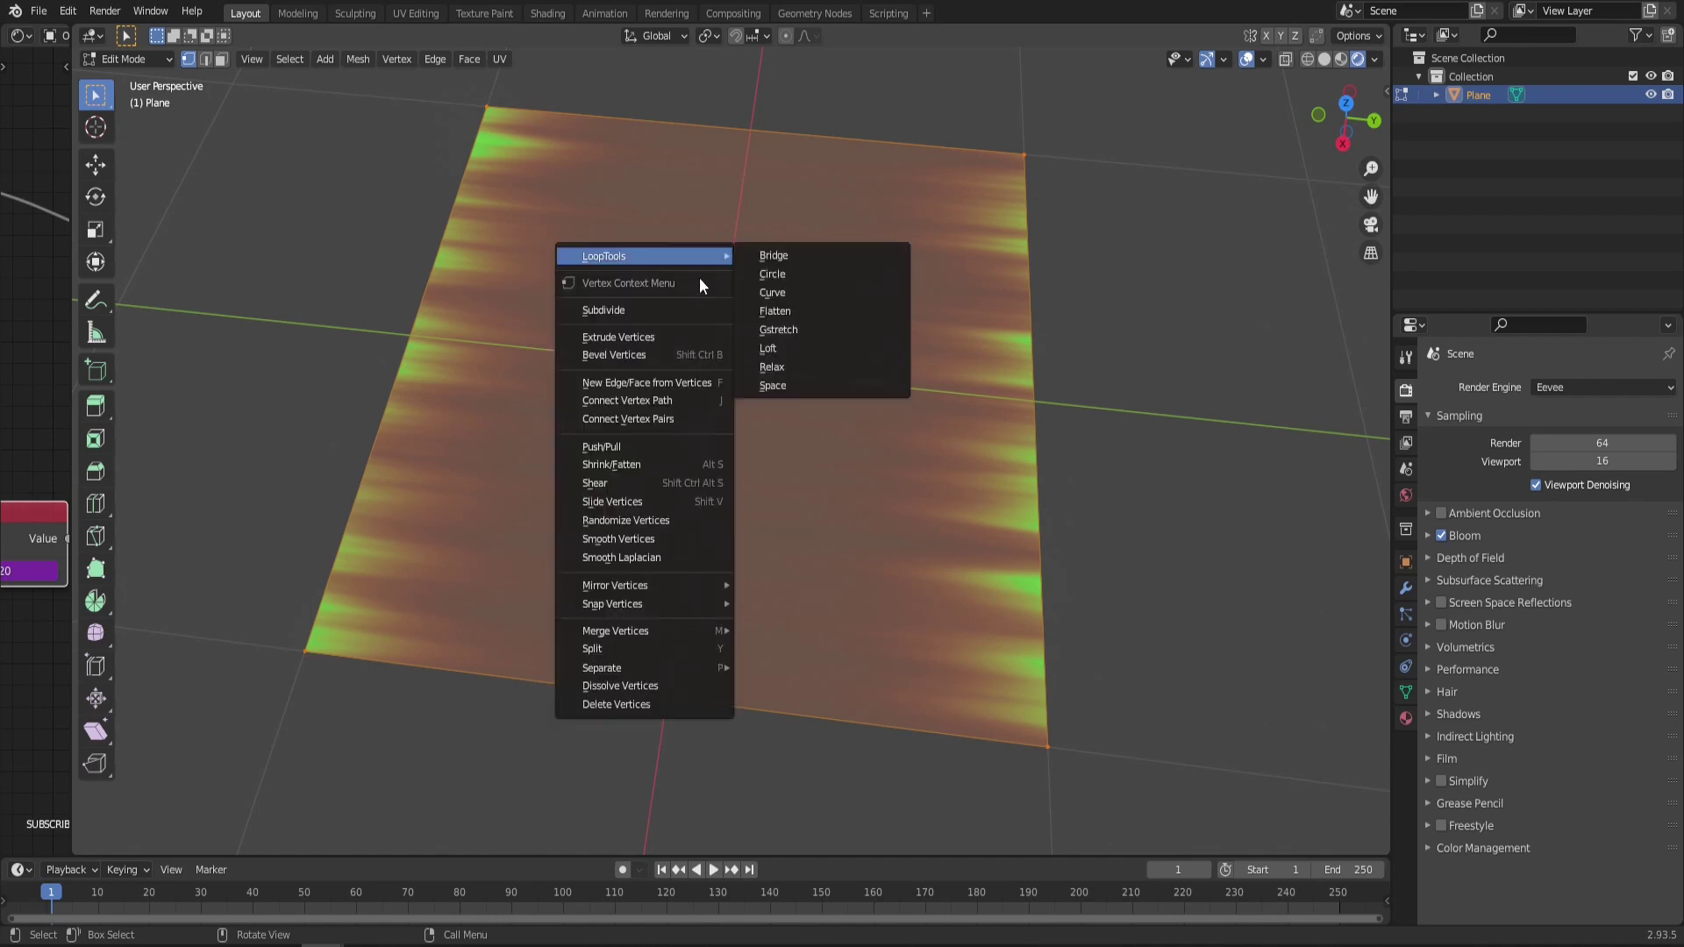
left_click(602, 310)
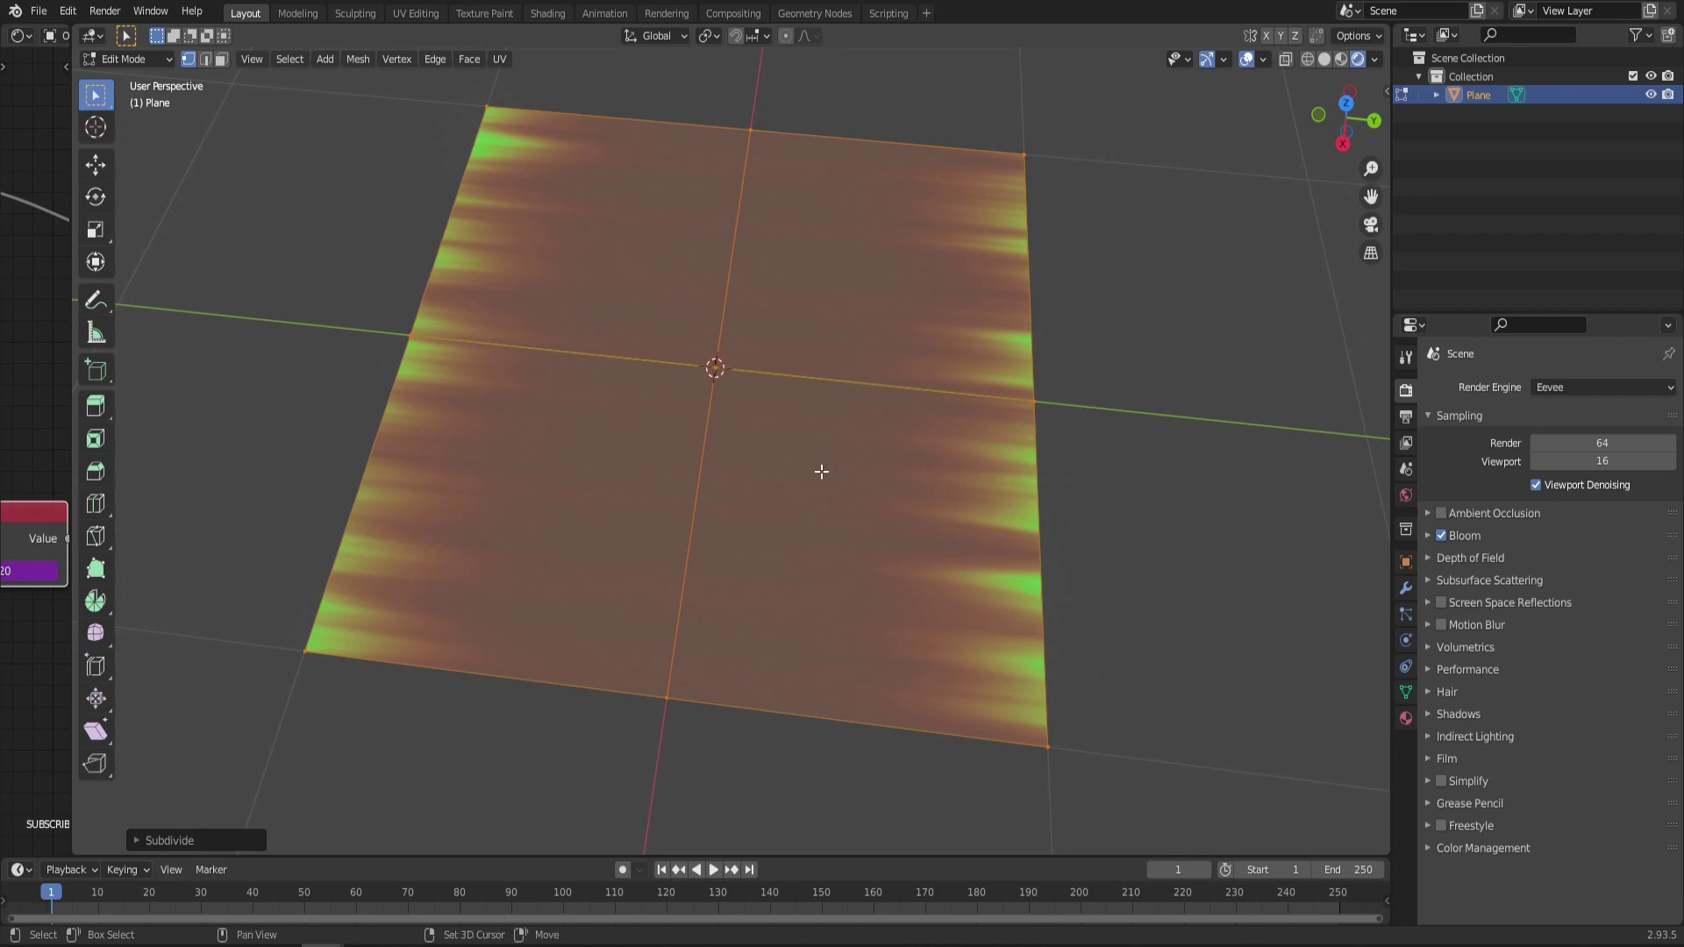
key("shift+r")
key("shift+r")
key("shift+r")
key("shift+r")
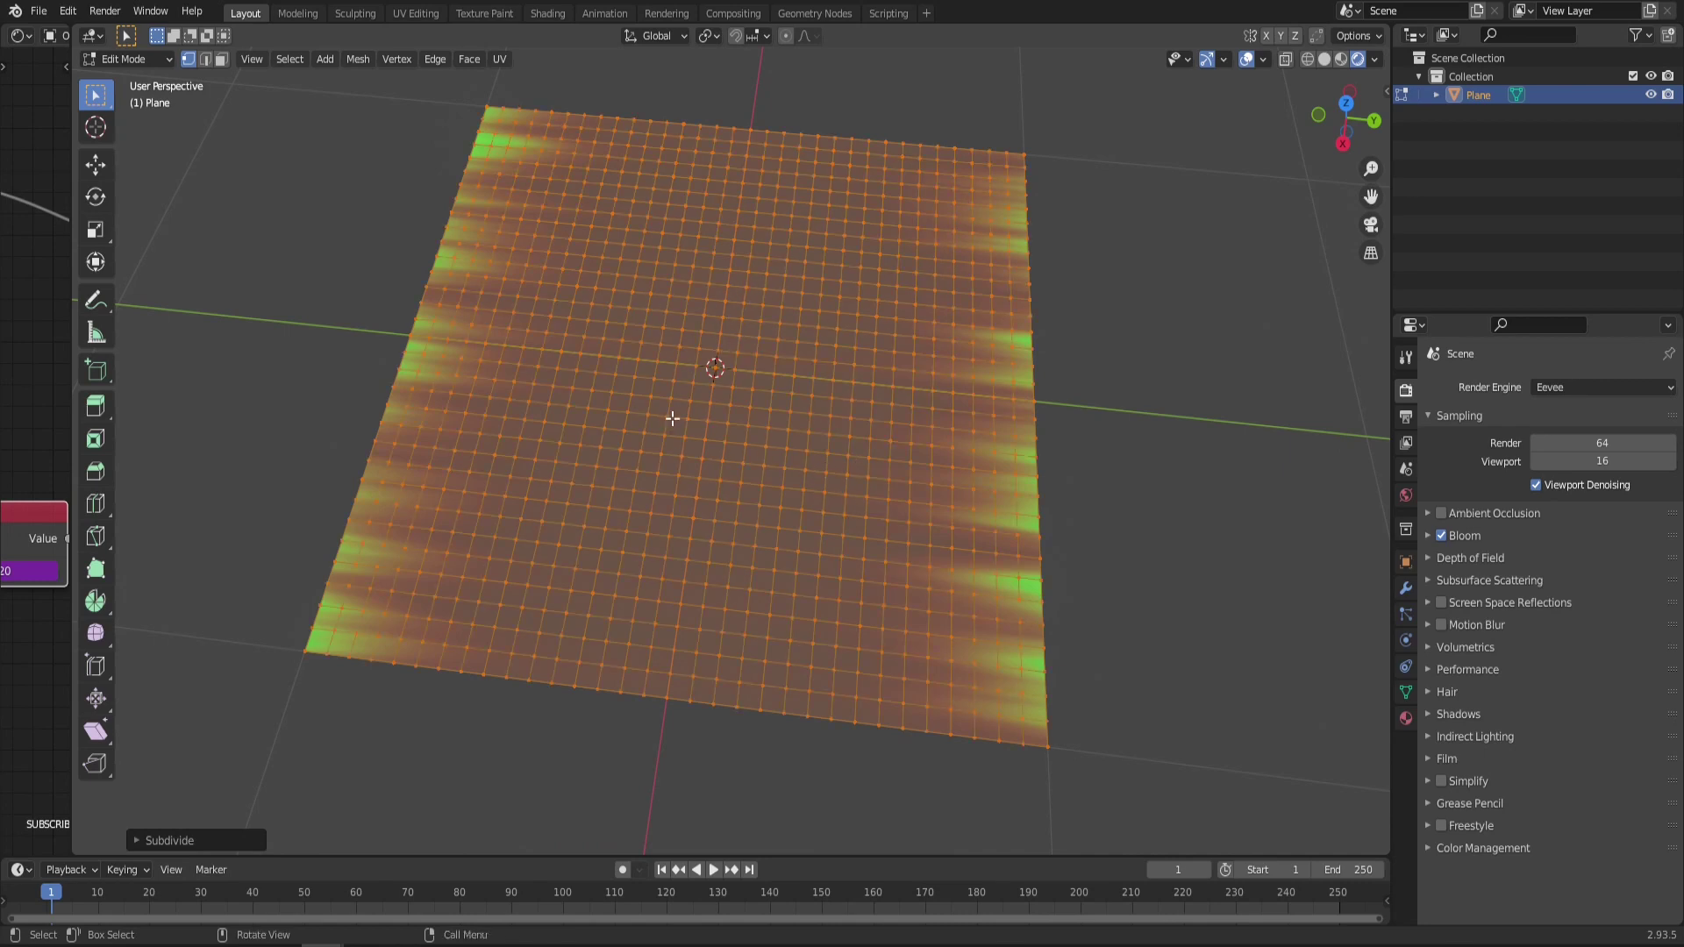
middle_click_drag(686, 417, 758, 436)
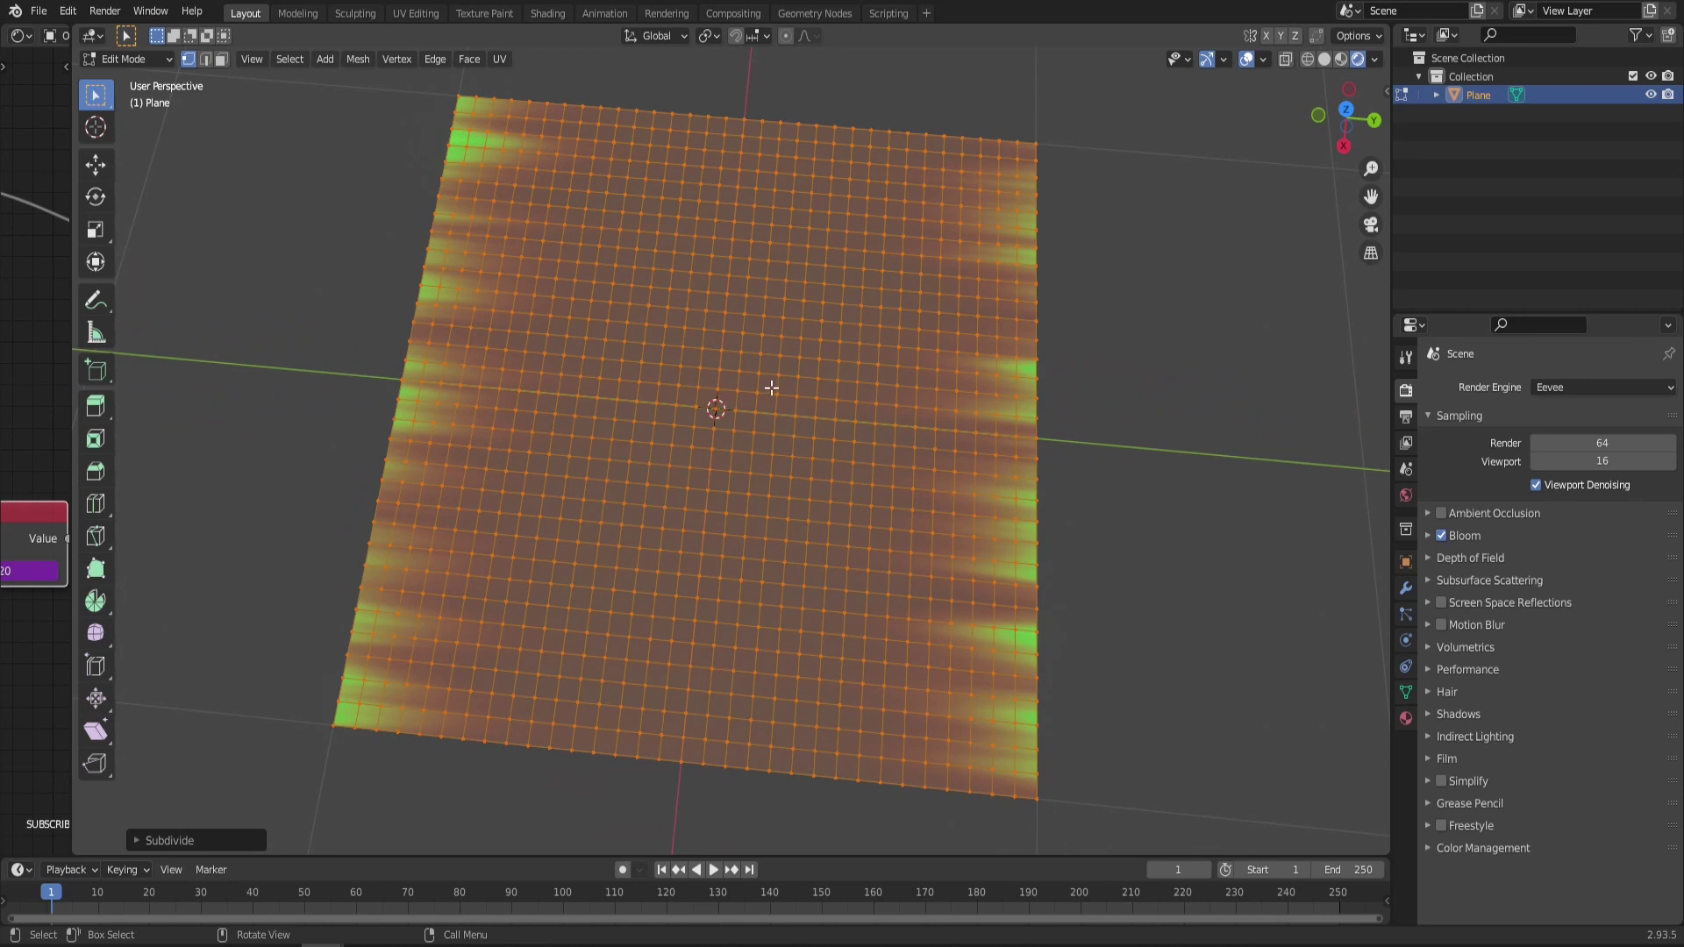
Add a vertex color layer to the plane's mesh data
left_click(1406, 692)
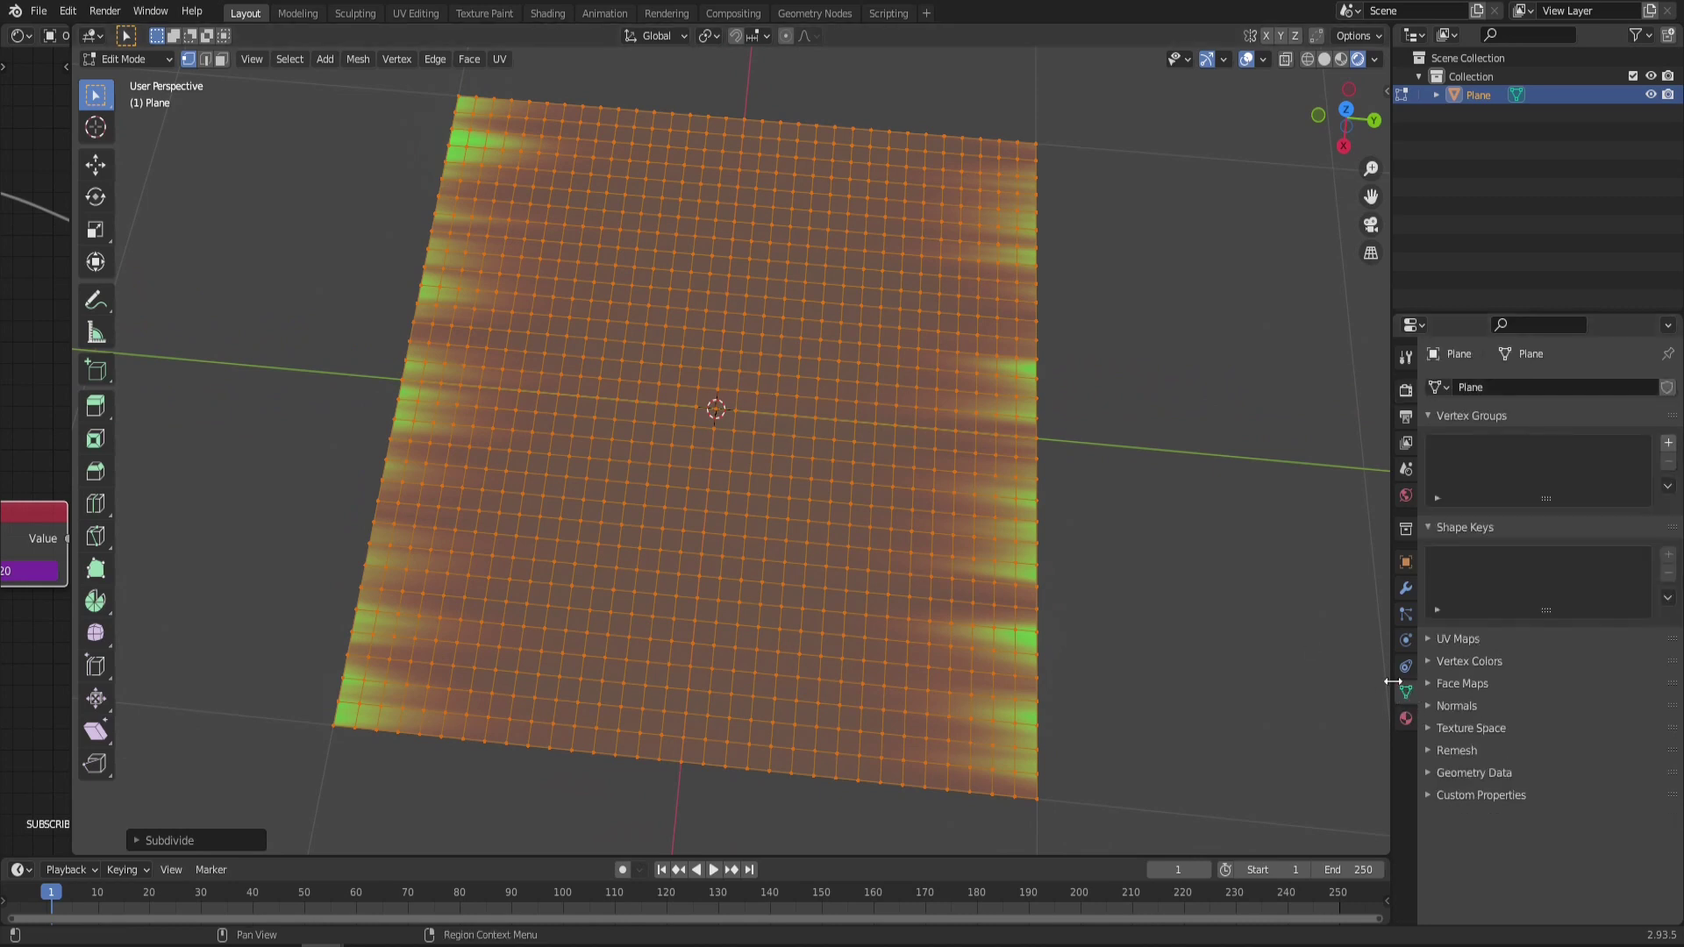
left_click(1492, 661)
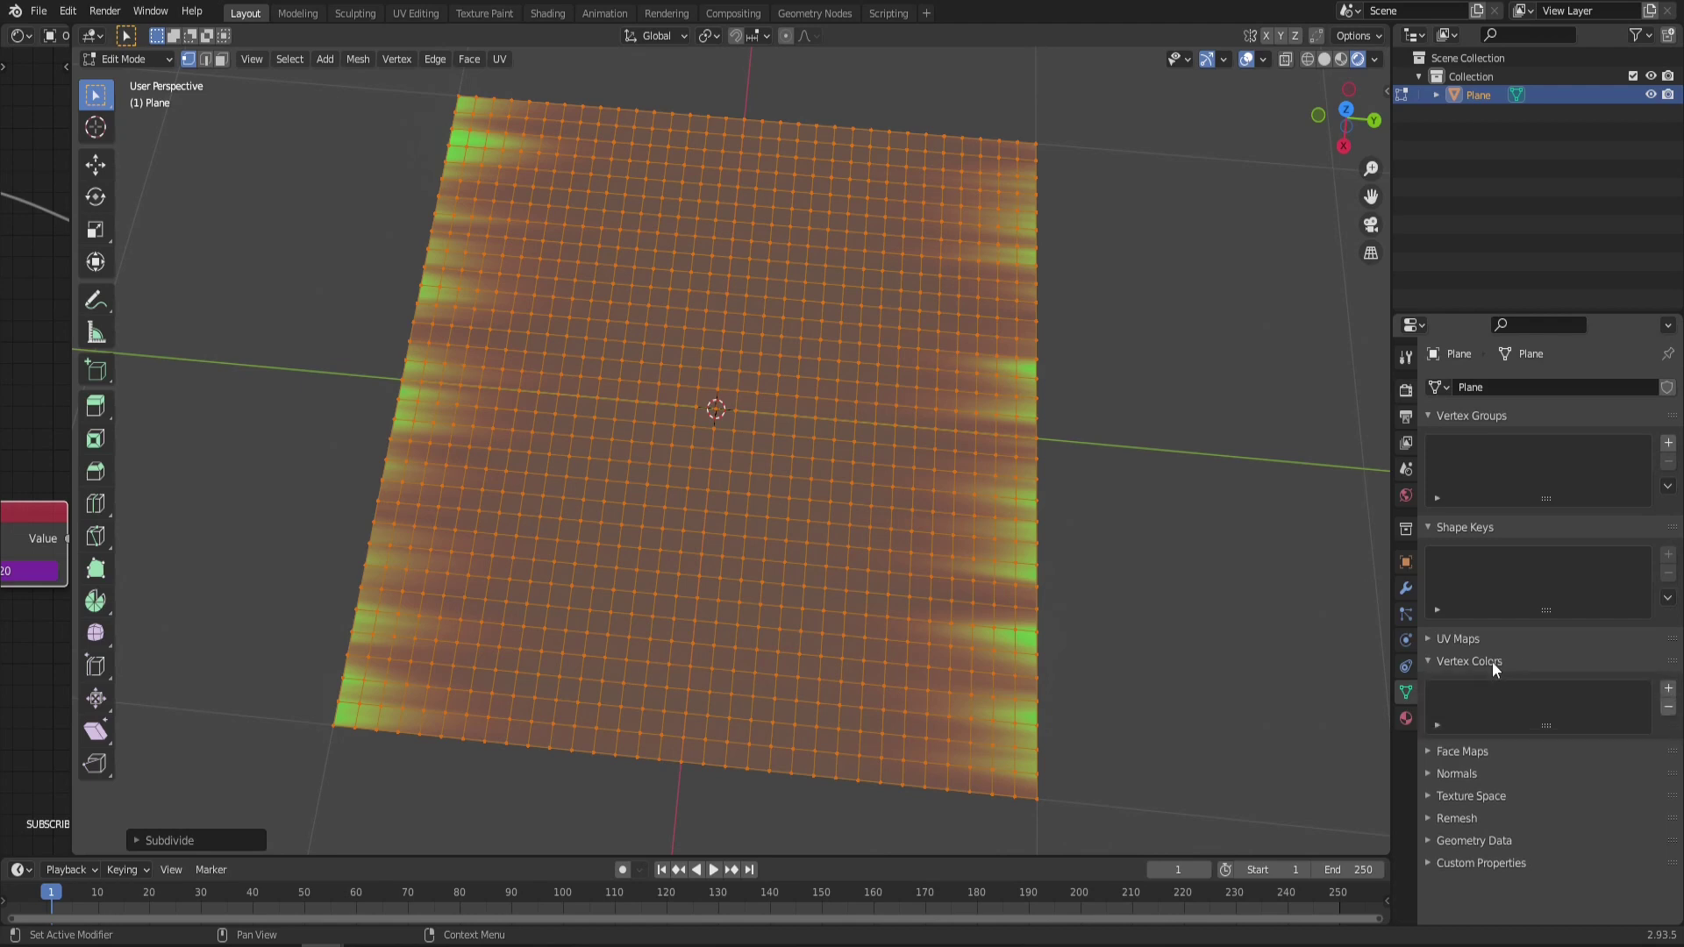
left_click(1669, 691)
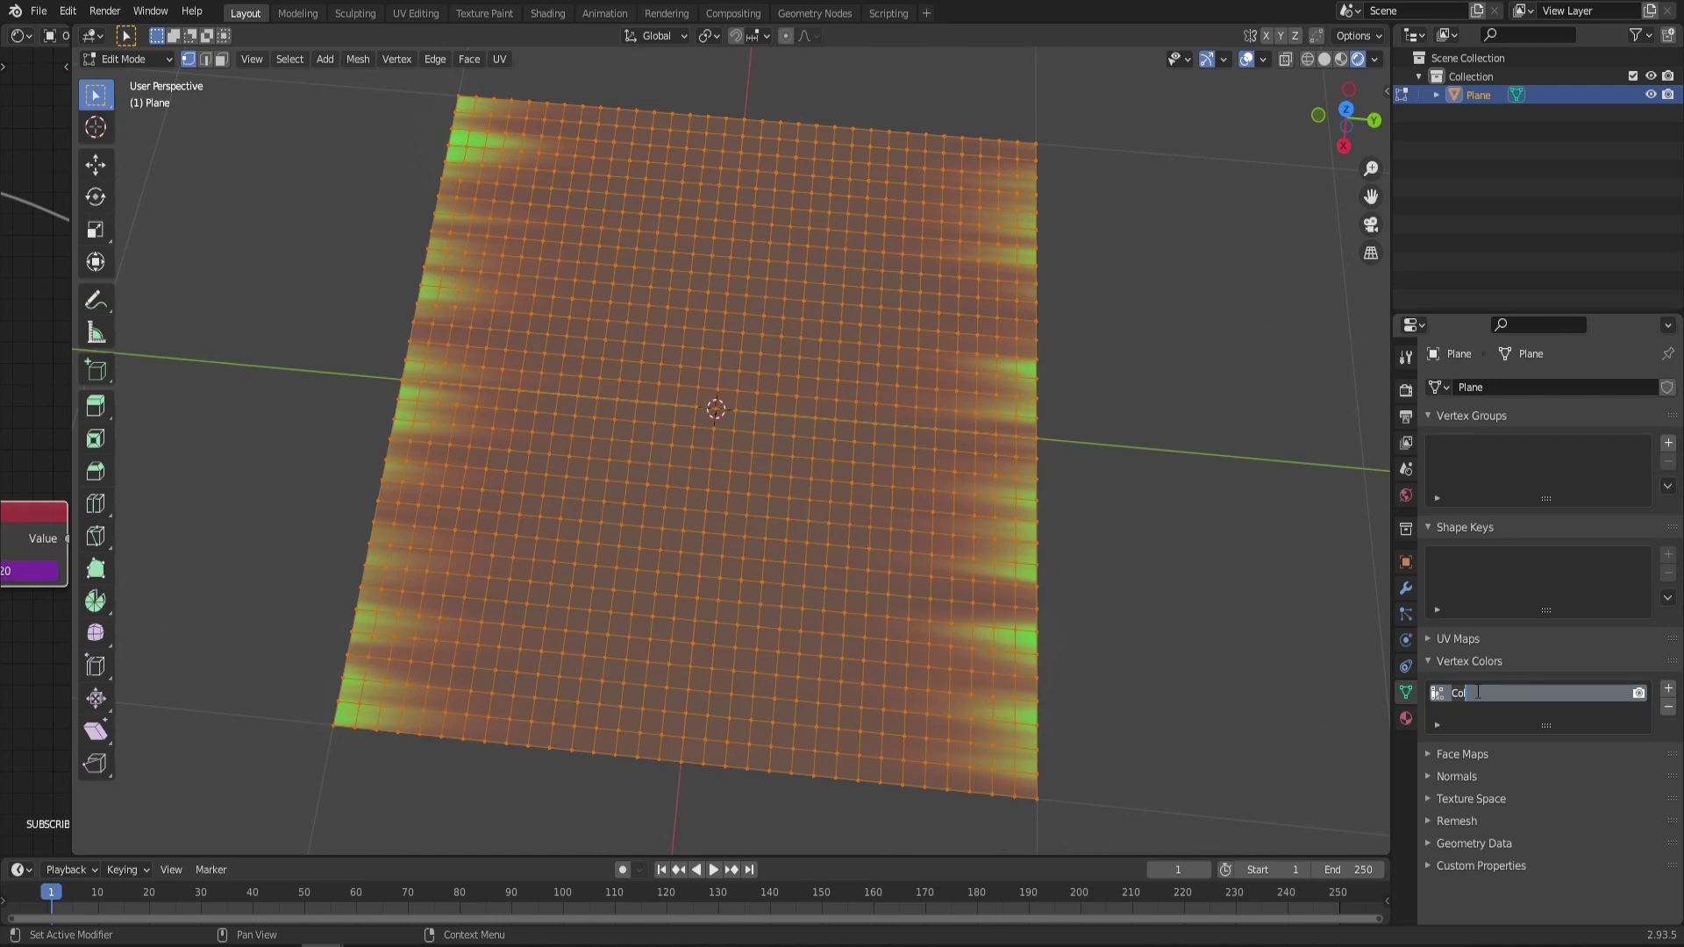
Enable Dynamic Paint physics on the plane and add it as a canvas in Object Mode
left_click(1407, 642)
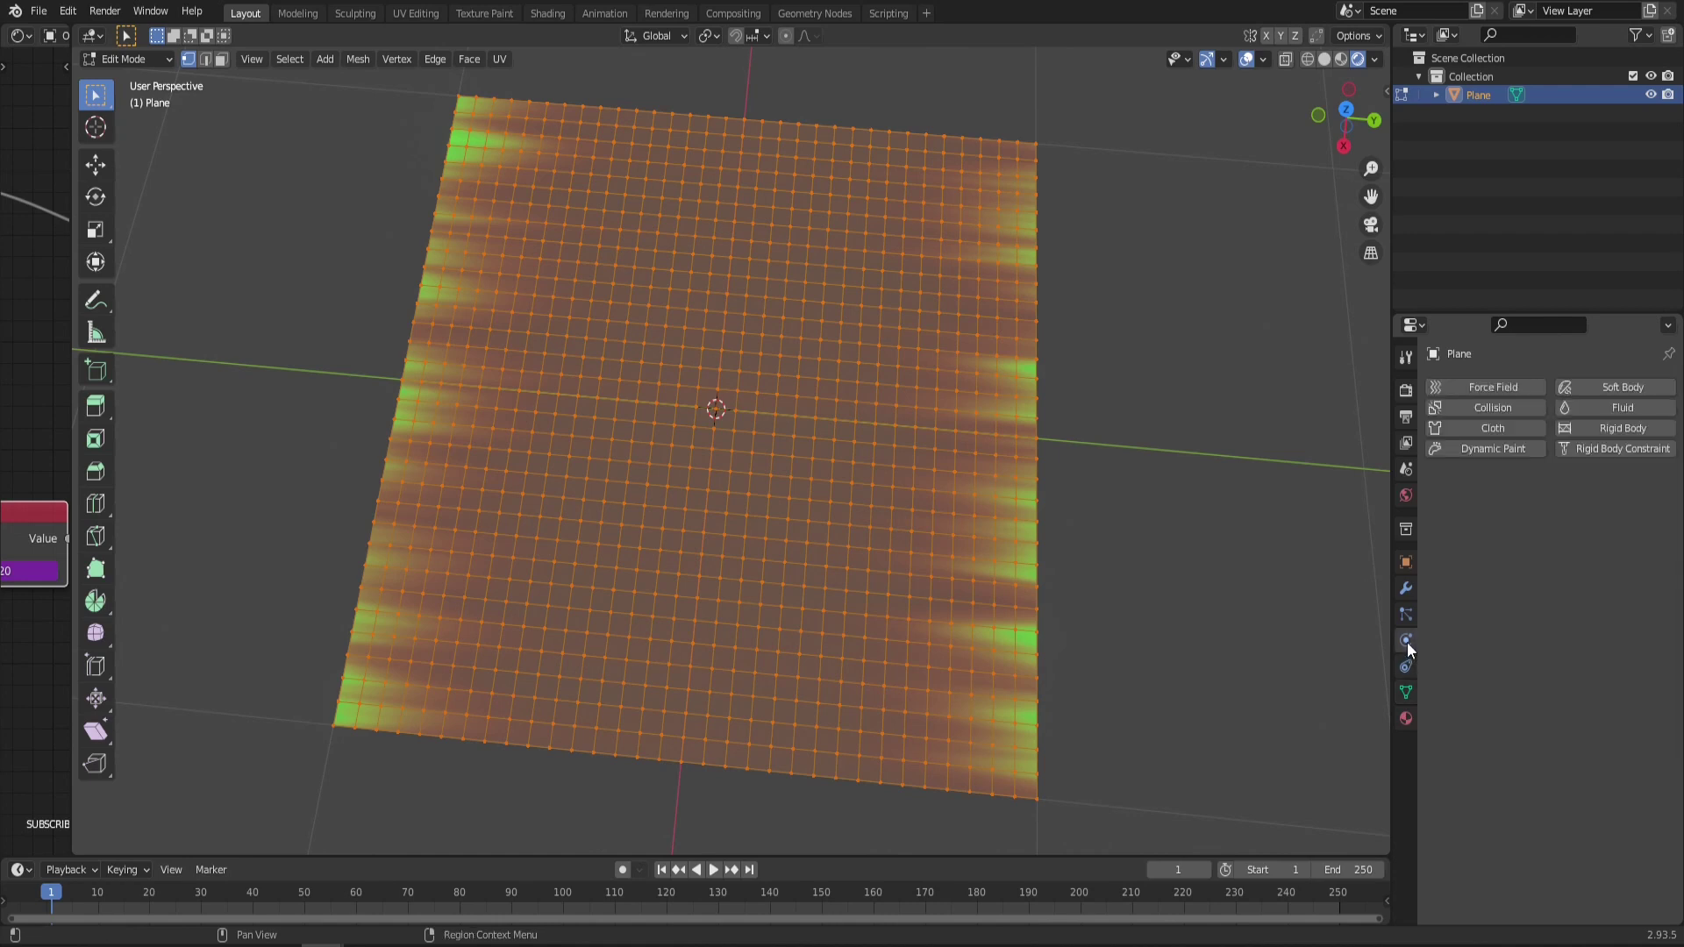
left_click(1475, 448)
middle_click_drag(877, 482, 829, 445)
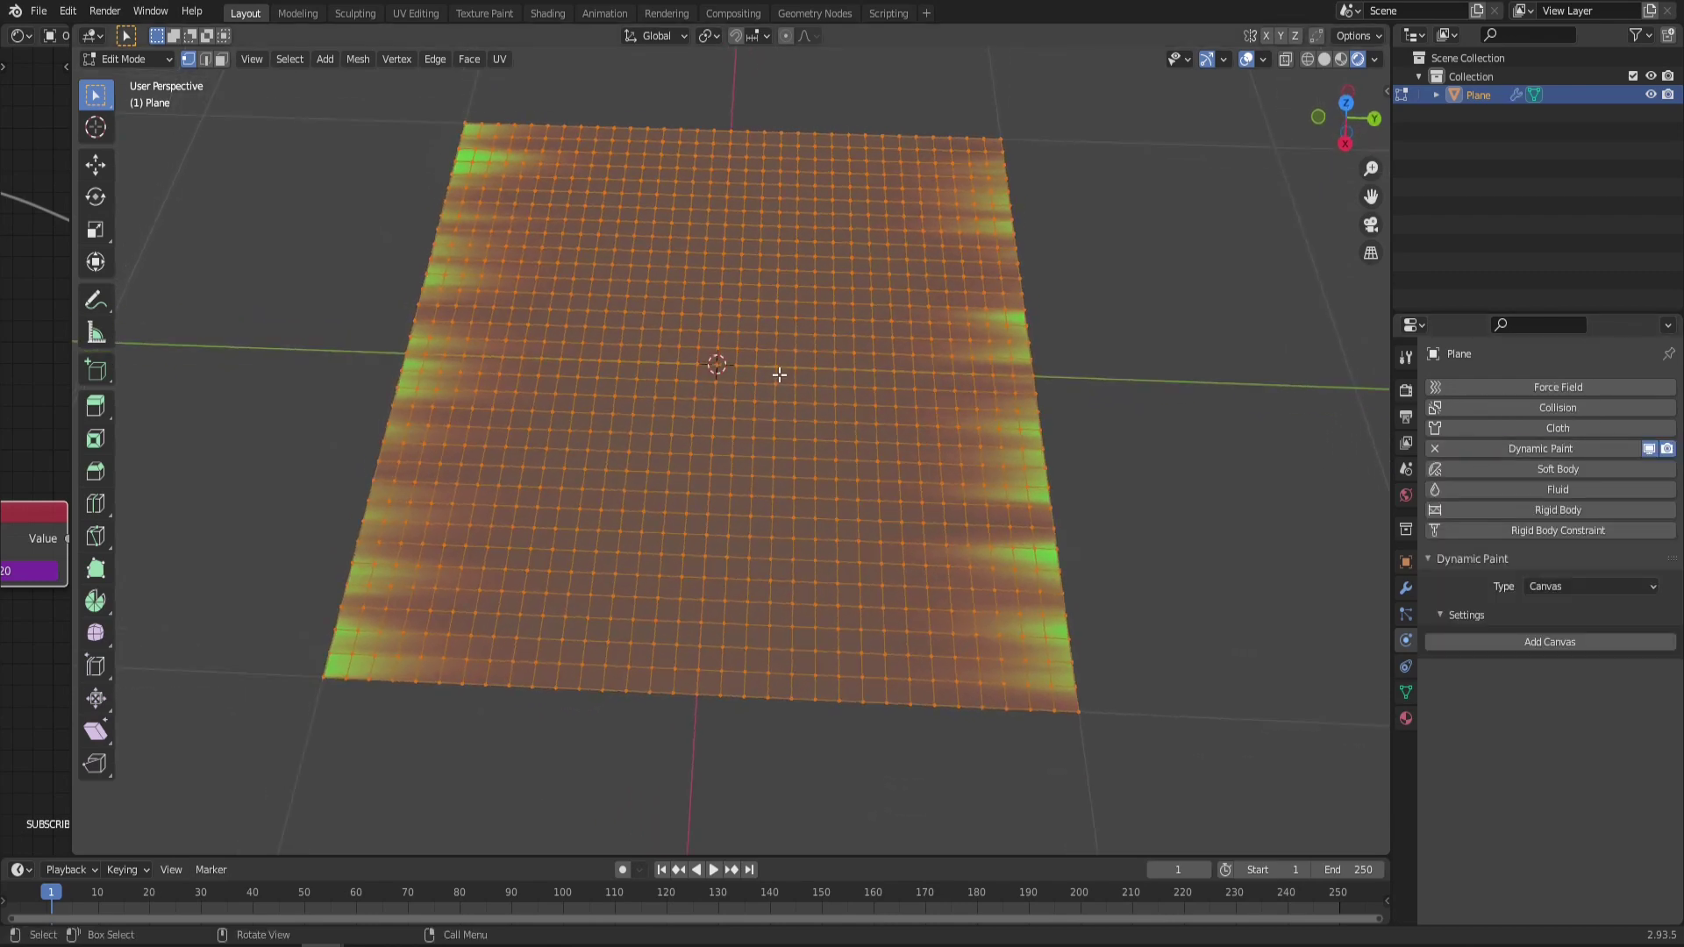
key("Tab")
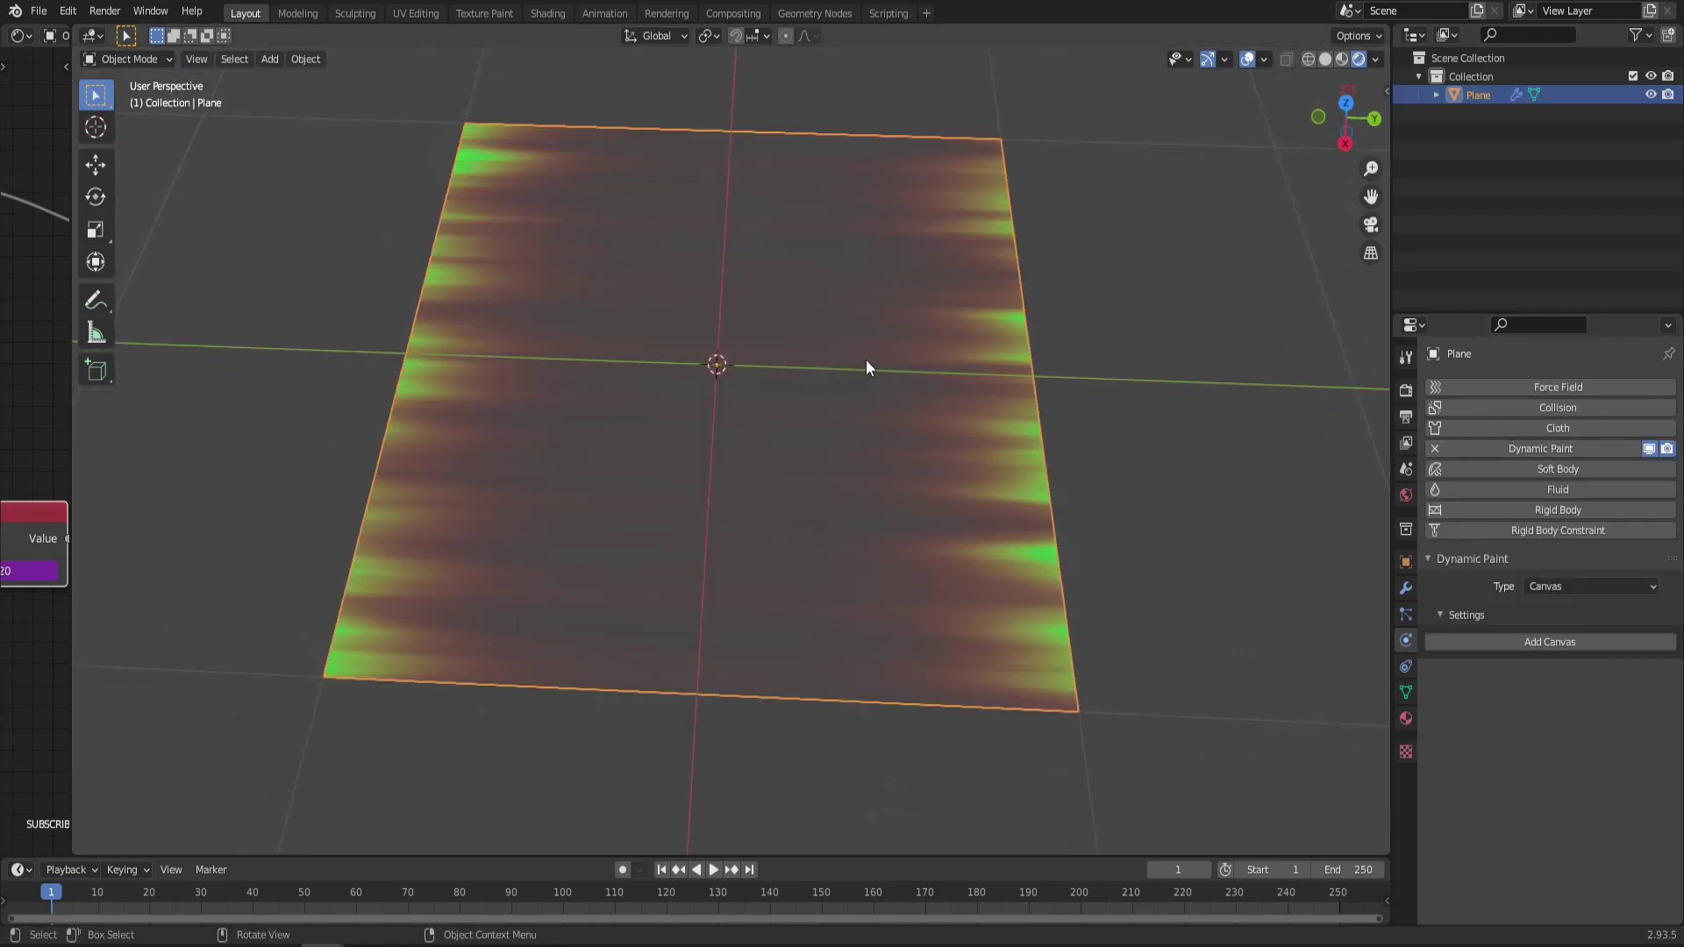
left_click(1551, 643)
middle_click_drag(724, 322, 797, 315)
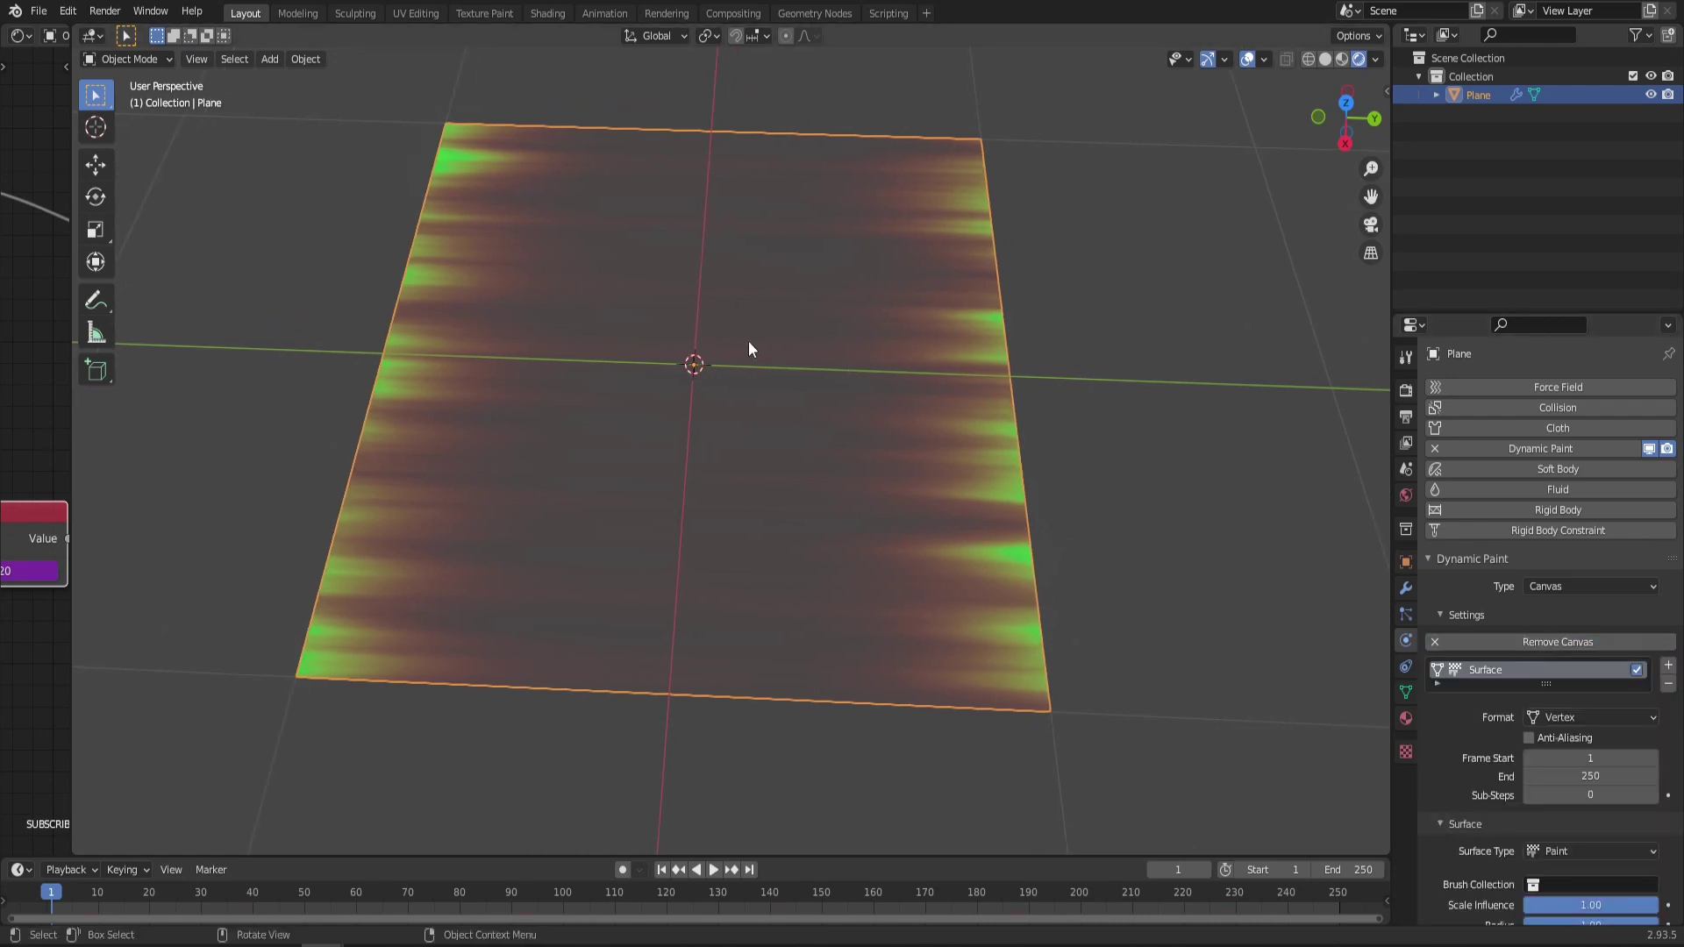
middle_click_drag(816, 436, 683, 227)
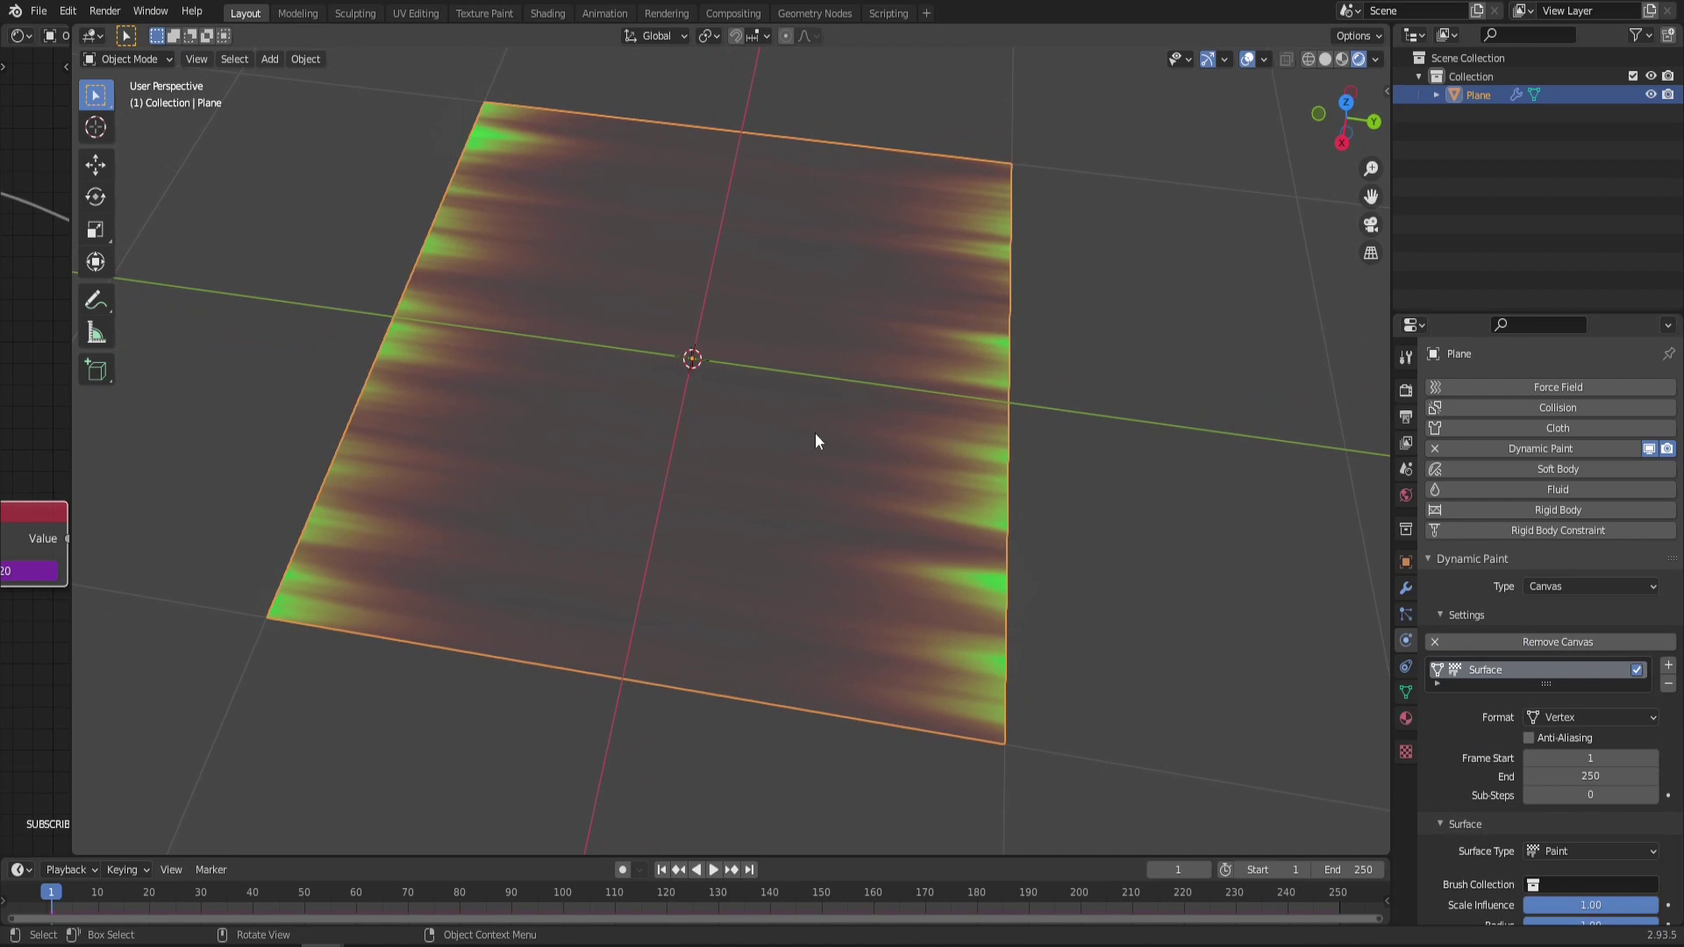
middle_click_drag(825, 436, 775, 114)
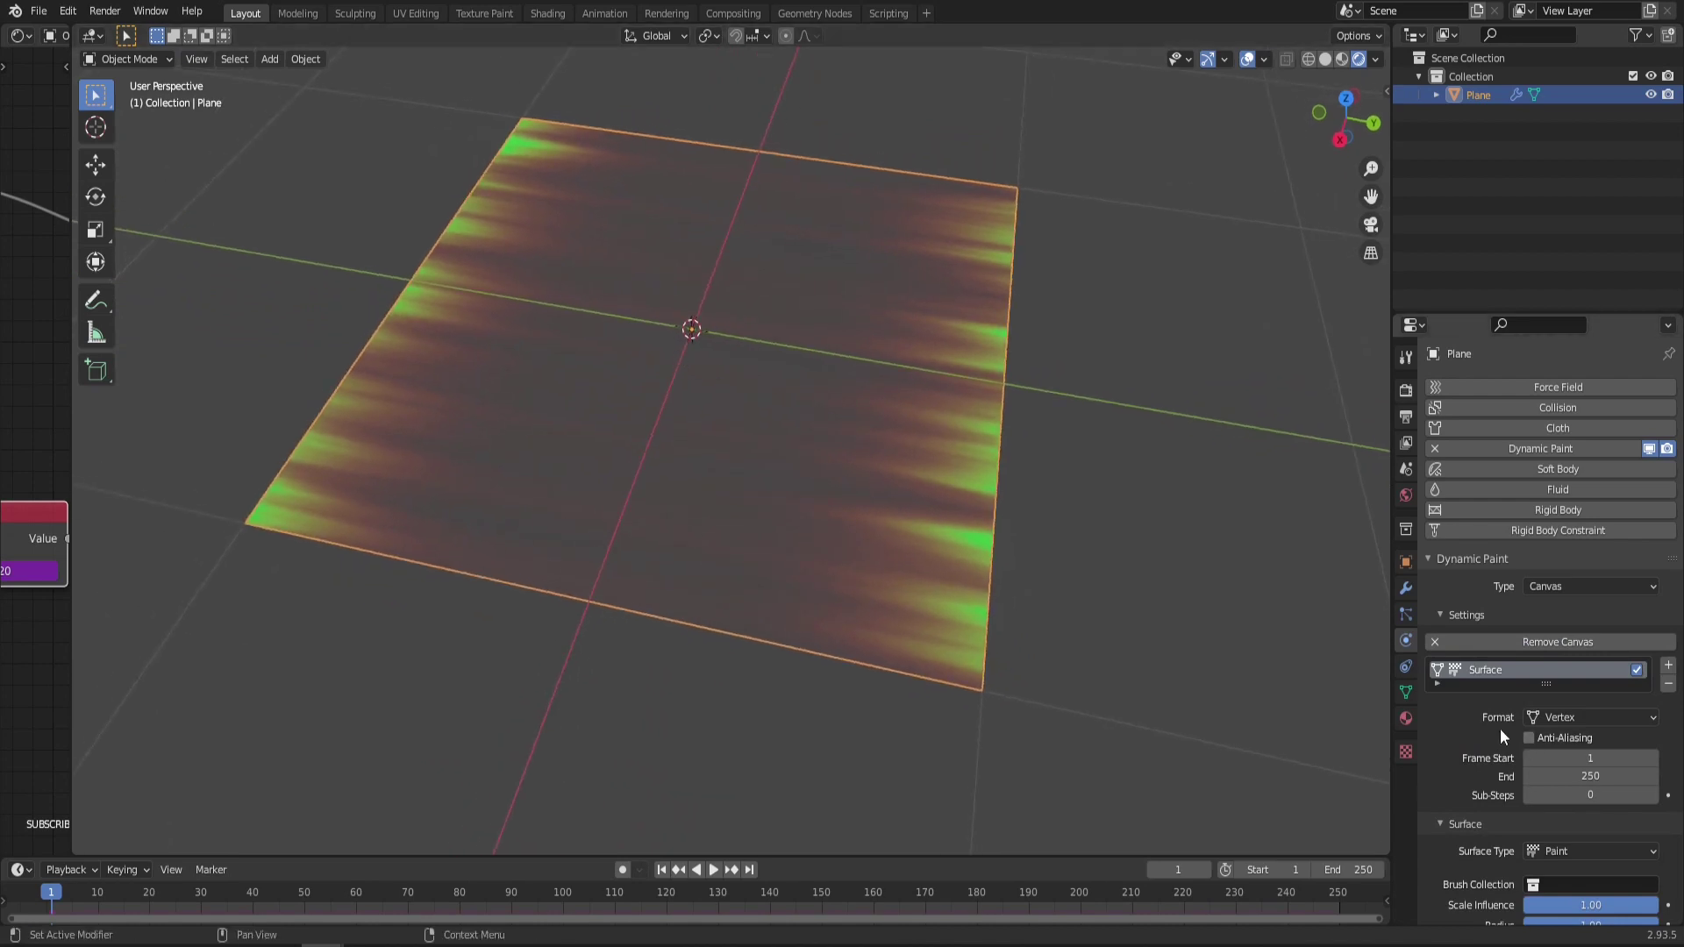
Enable Dissolve on the canvas surface with a time of 5 and Slow turned off, leaving Dry disabled
scroll(1500, 728, "down", 4)
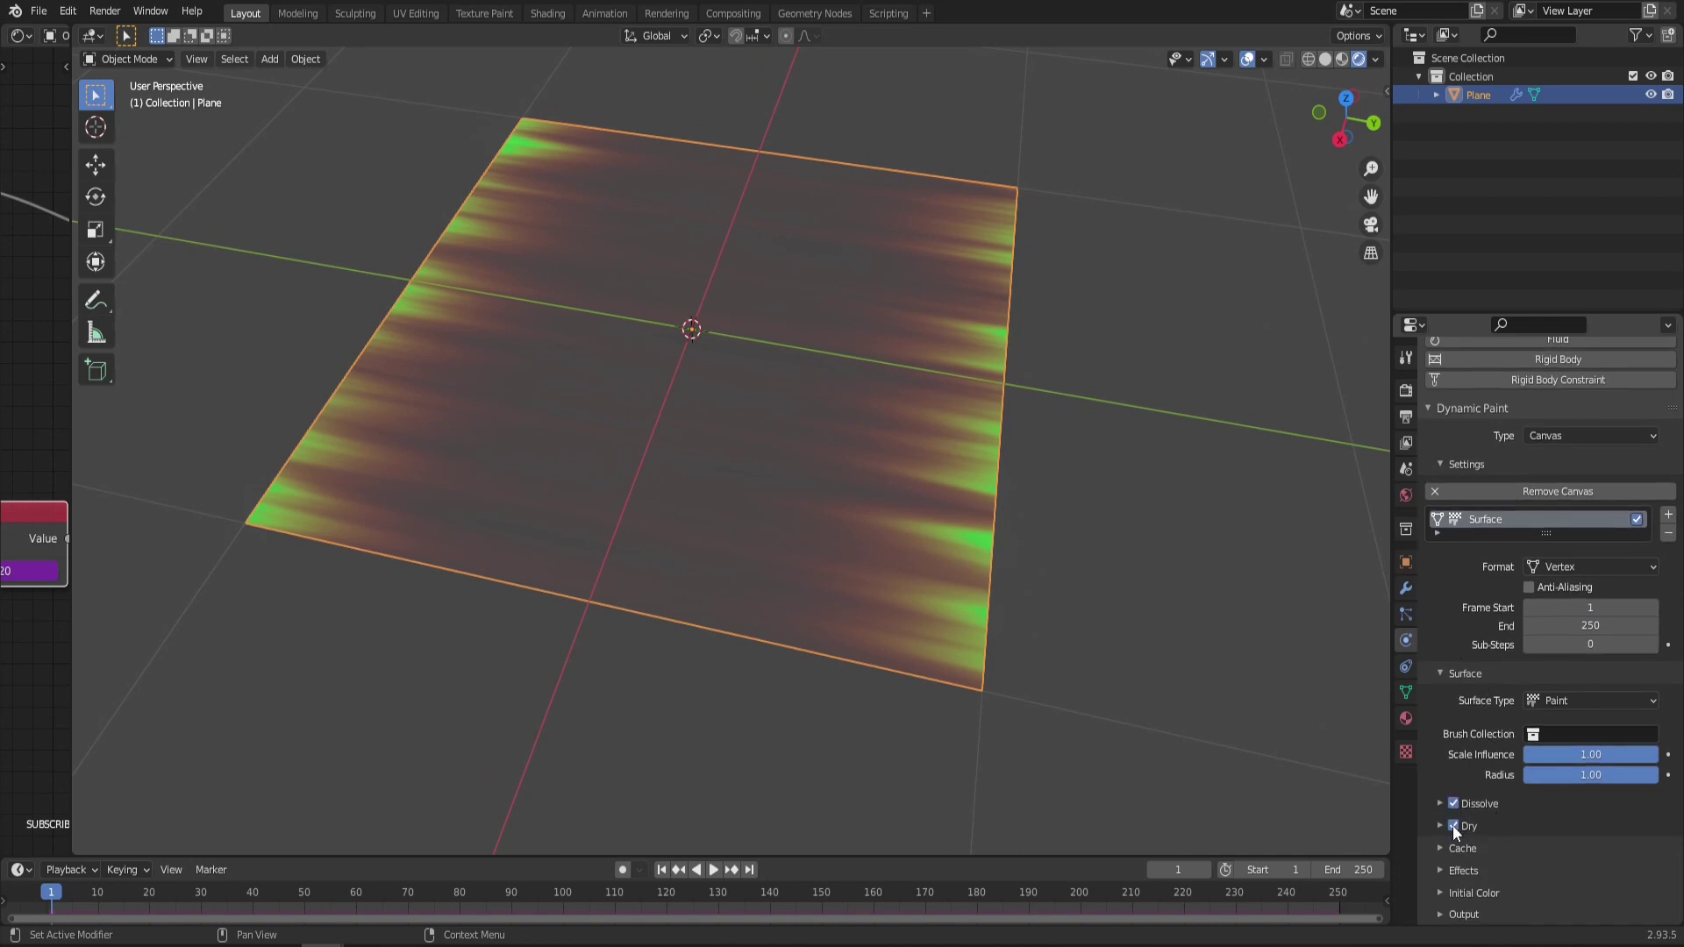
left_click(1480, 805)
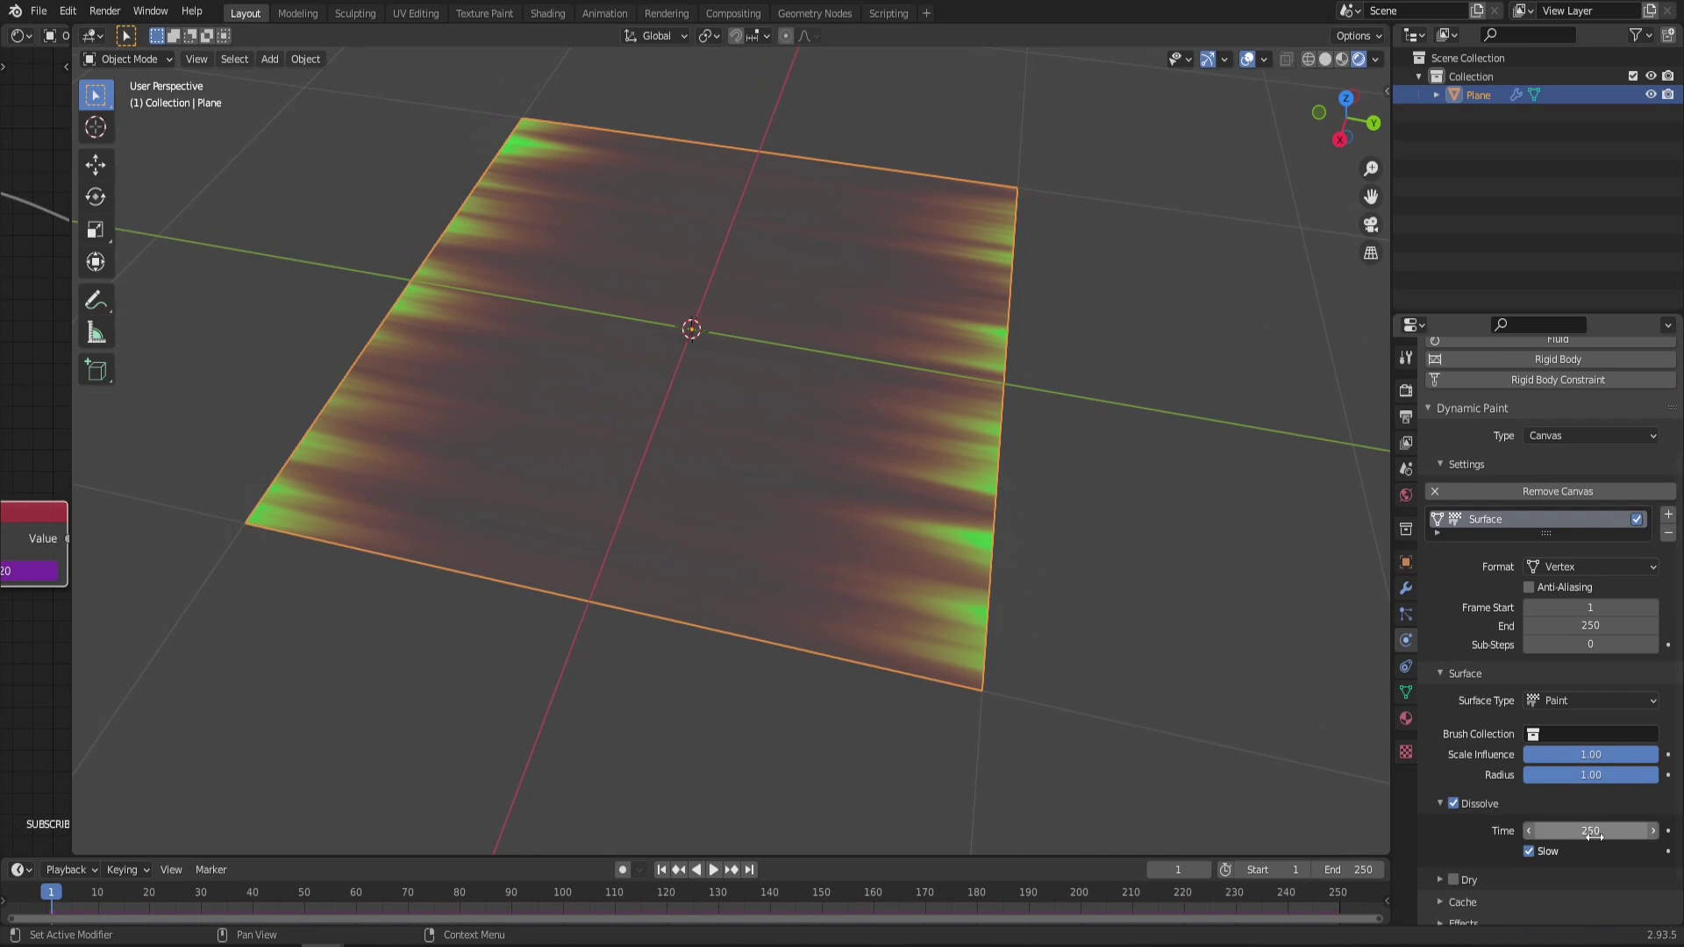
left_click(1592, 834)
key("BackSpace")
key("BackSpace")
key("BackSpace")
type("5")
key("Return")
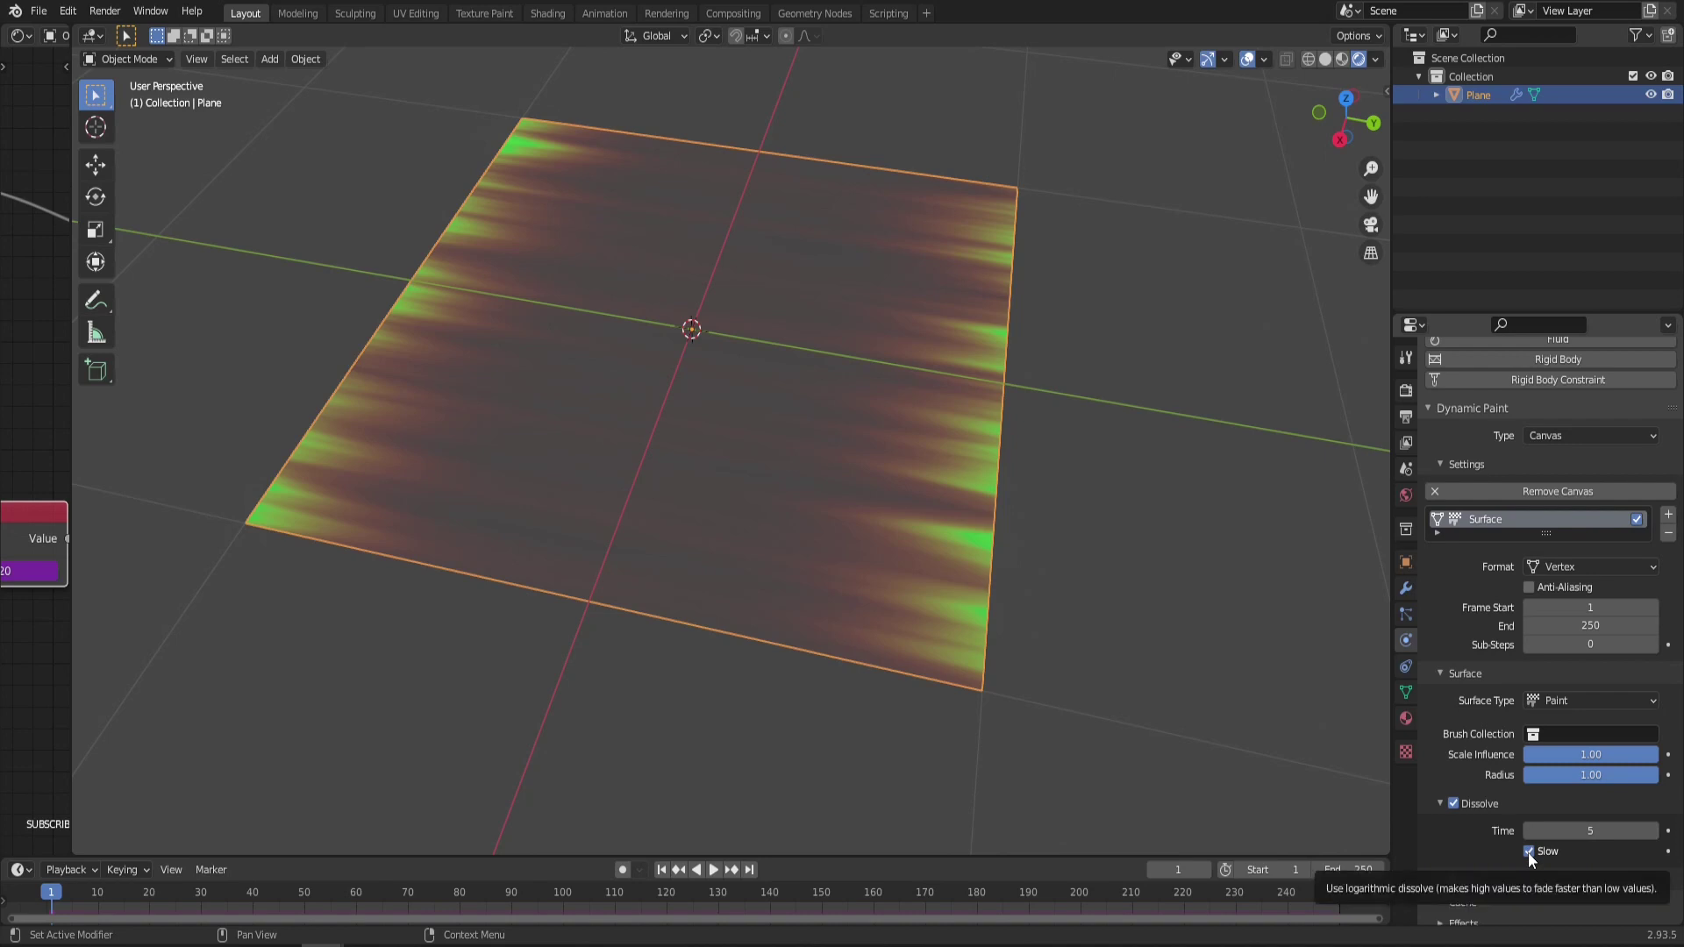
left_click(1527, 851)
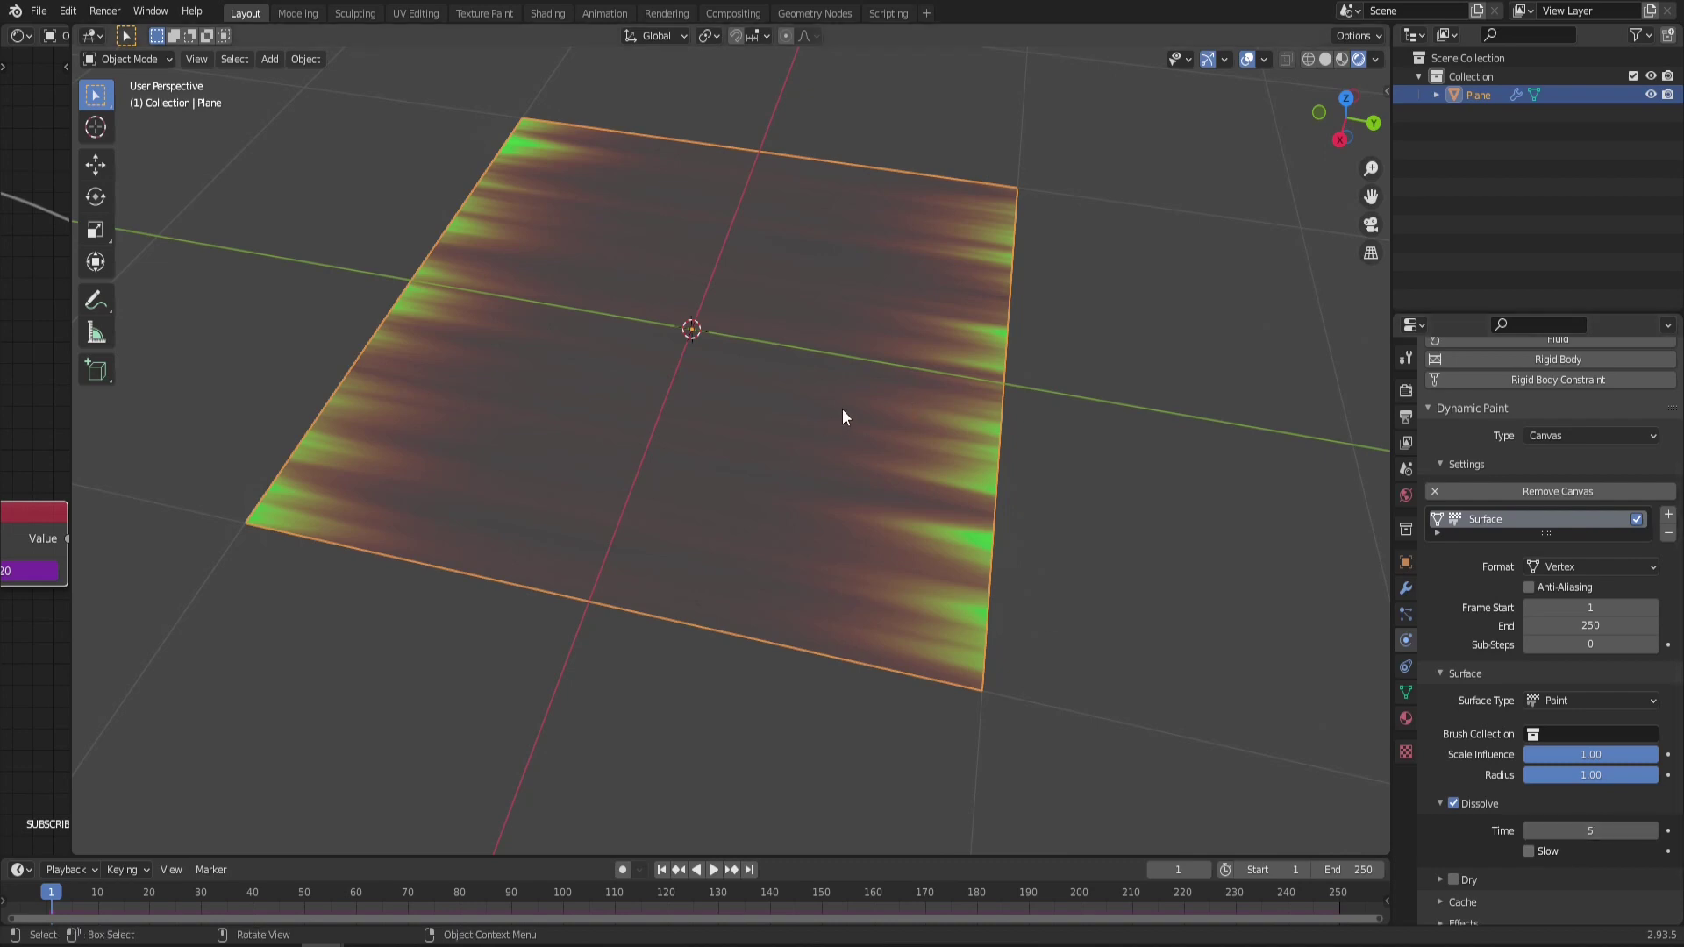
Add a UV sphere at the plane's centre and scale it down to roughly a third of its original size
left_click(1121, 488)
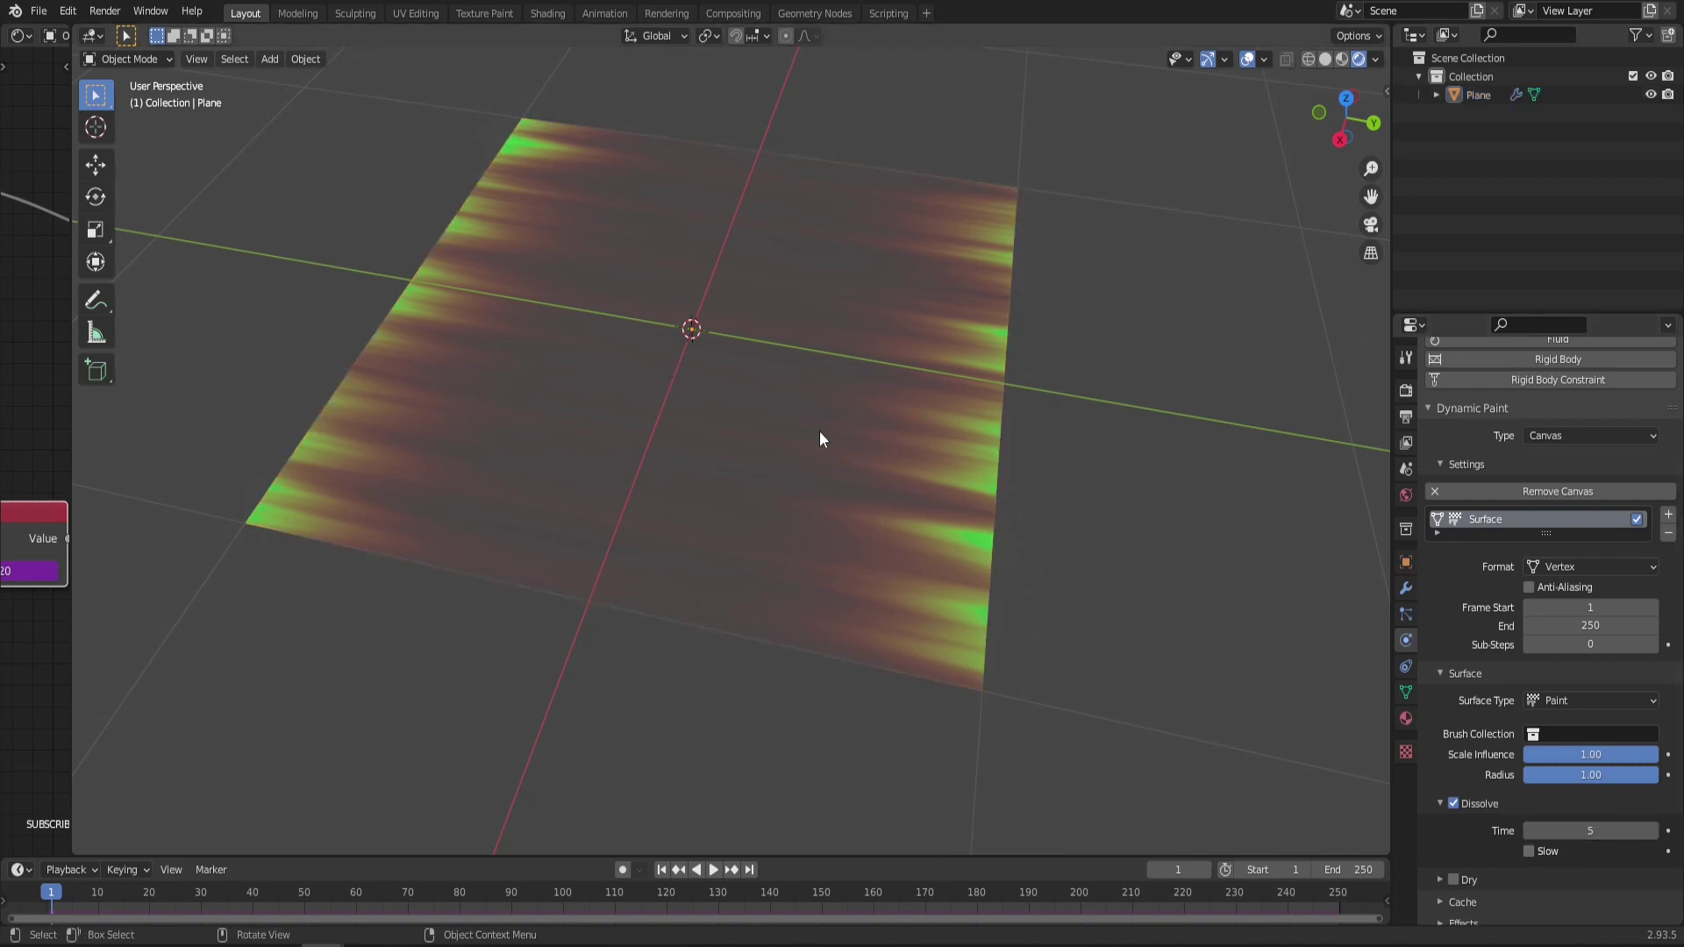
middle_click_drag(813, 429, 720, 353)
key("shift+a")
mouse_move(720, 353)
left_click(813, 408)
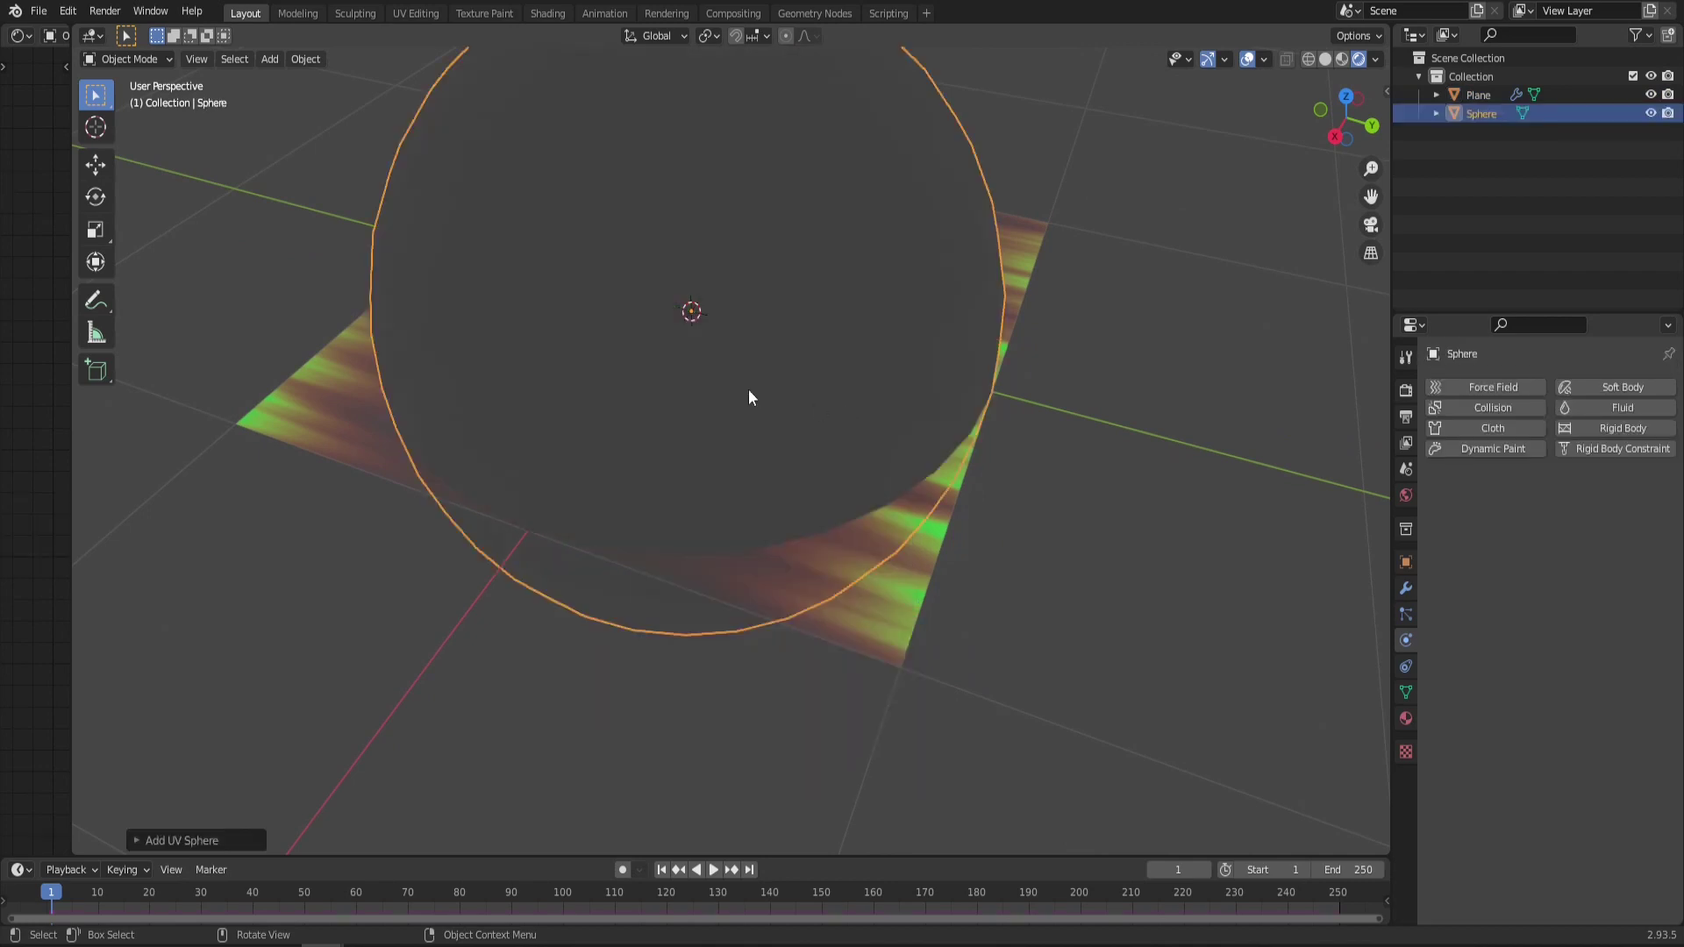
key("s")
left_click(882, 303)
middle_click_drag(873, 290, 791, 345)
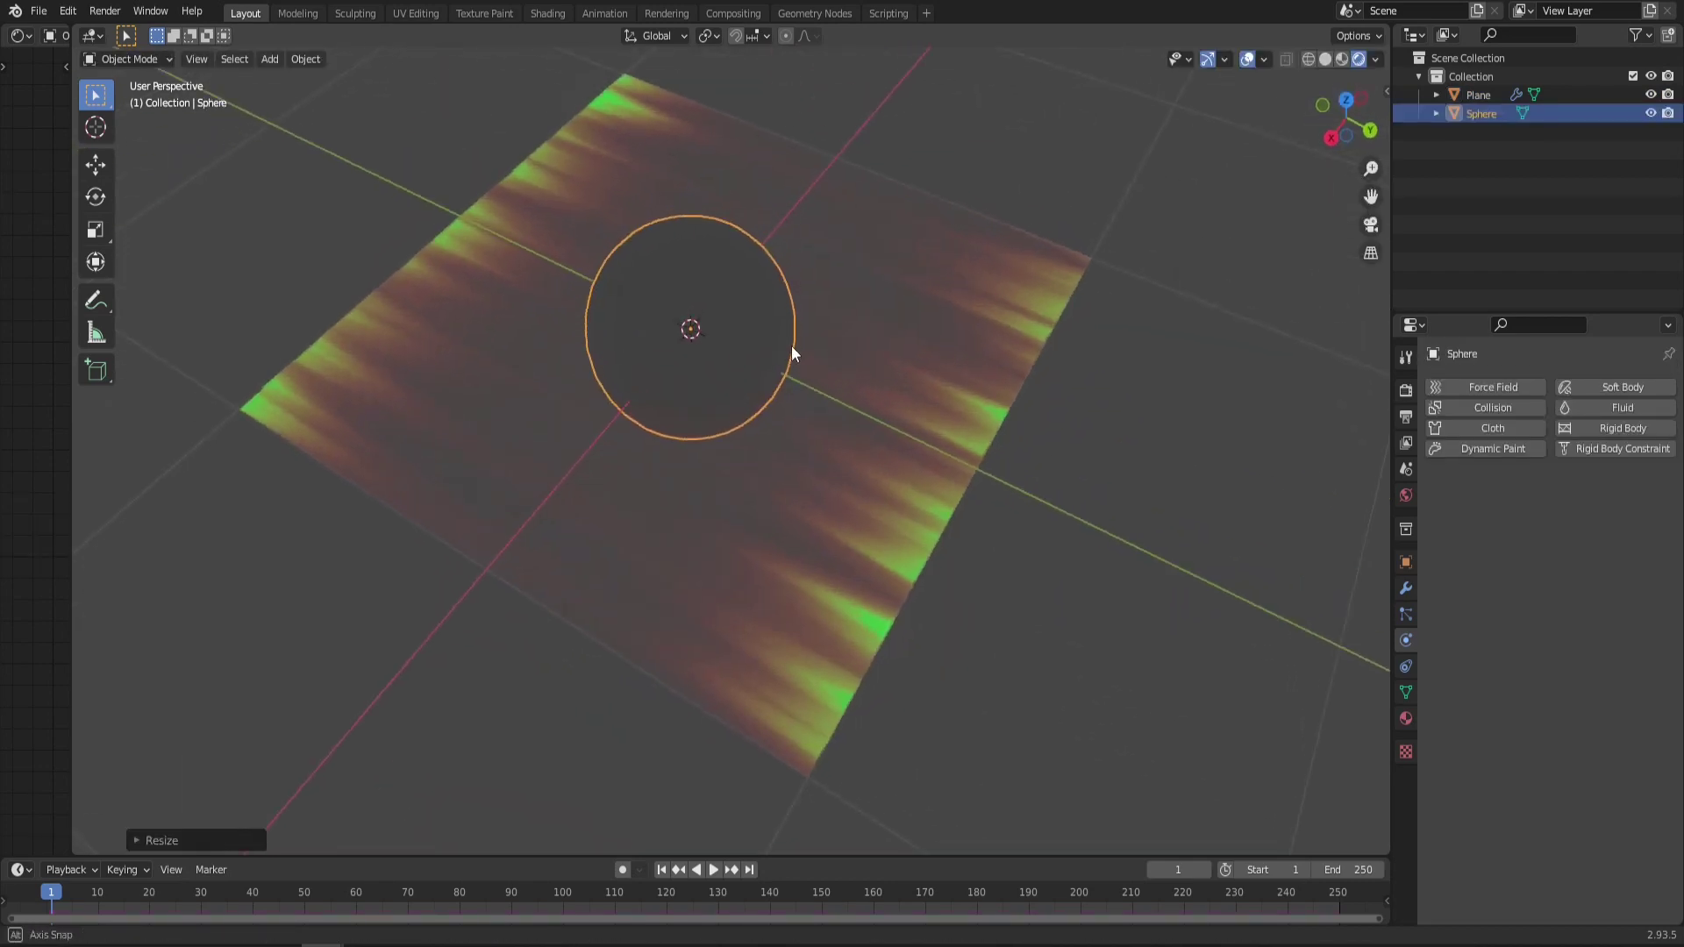
Make the sphere a Dynamic Paint brush with its paint source set to Mesh Volume + Proximity
left_click(1460, 447)
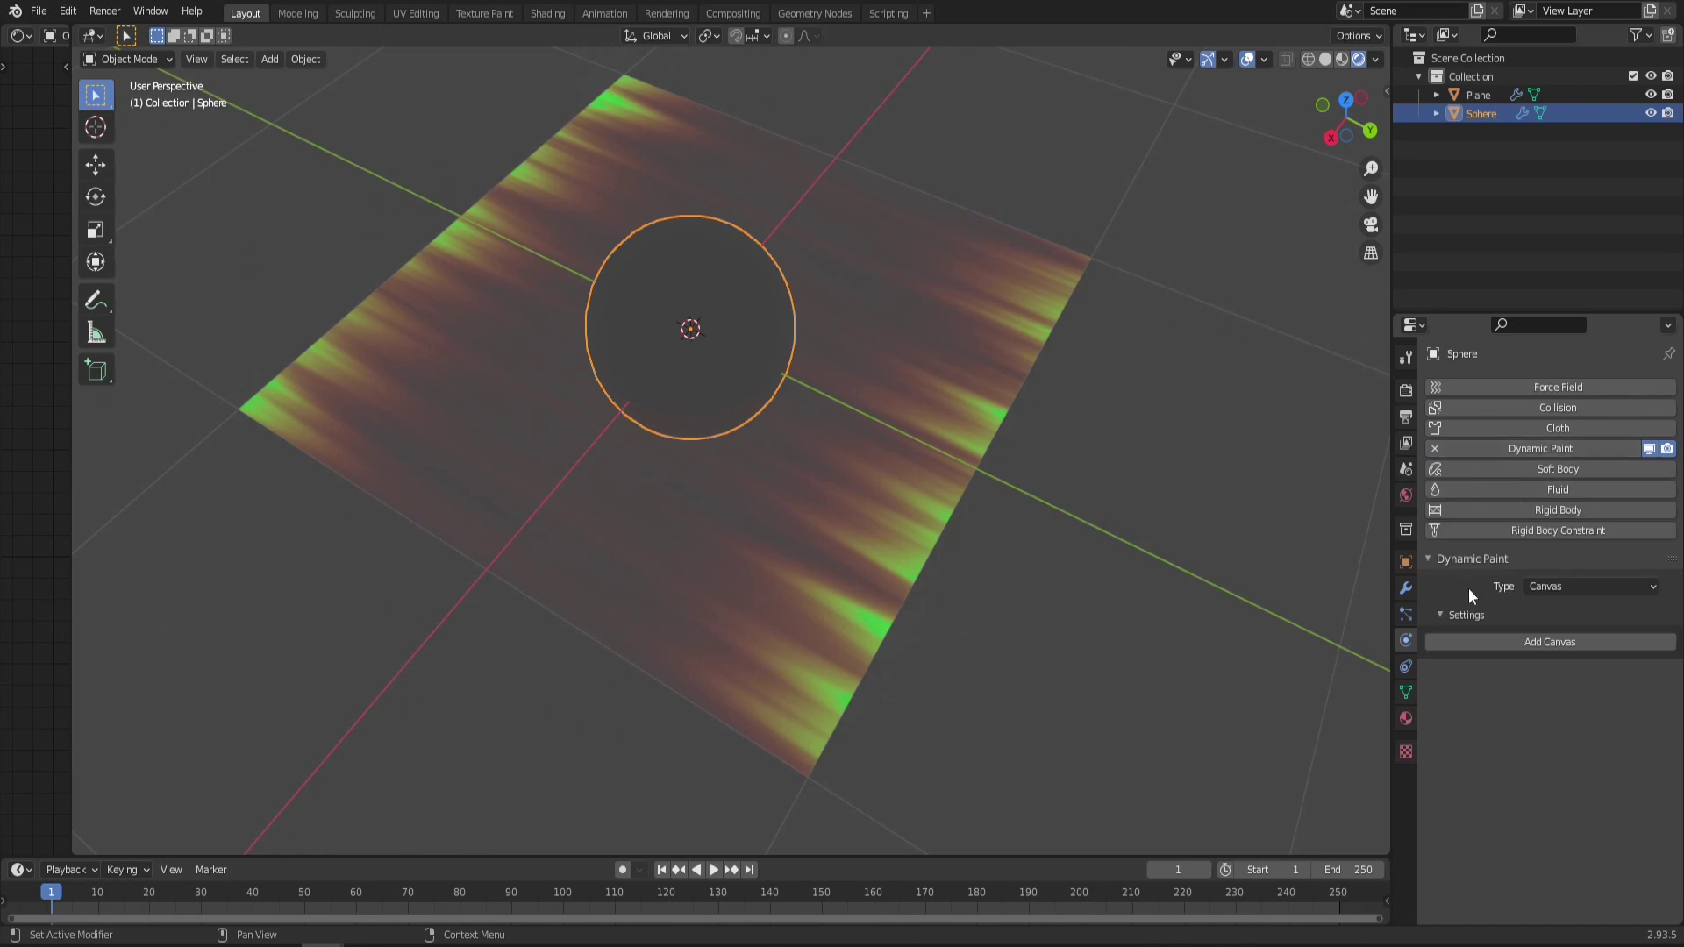
left_click(1598, 586)
left_click(1570, 614)
left_click(1532, 644)
left_click(1632, 803)
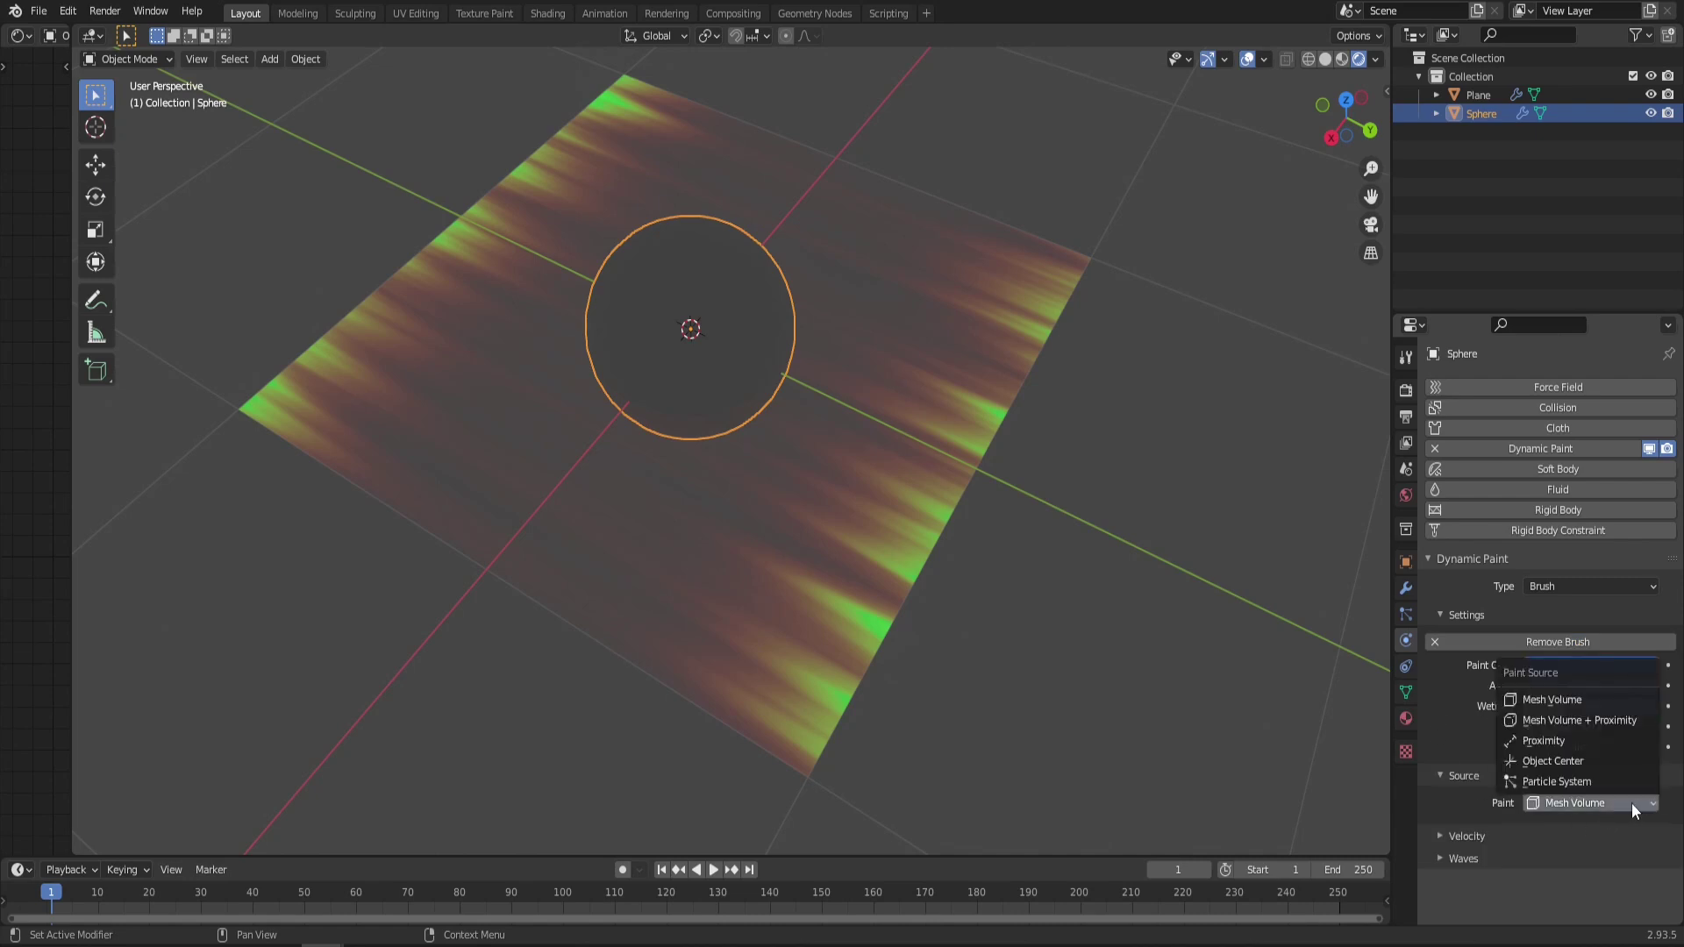
left_click(1565, 719)
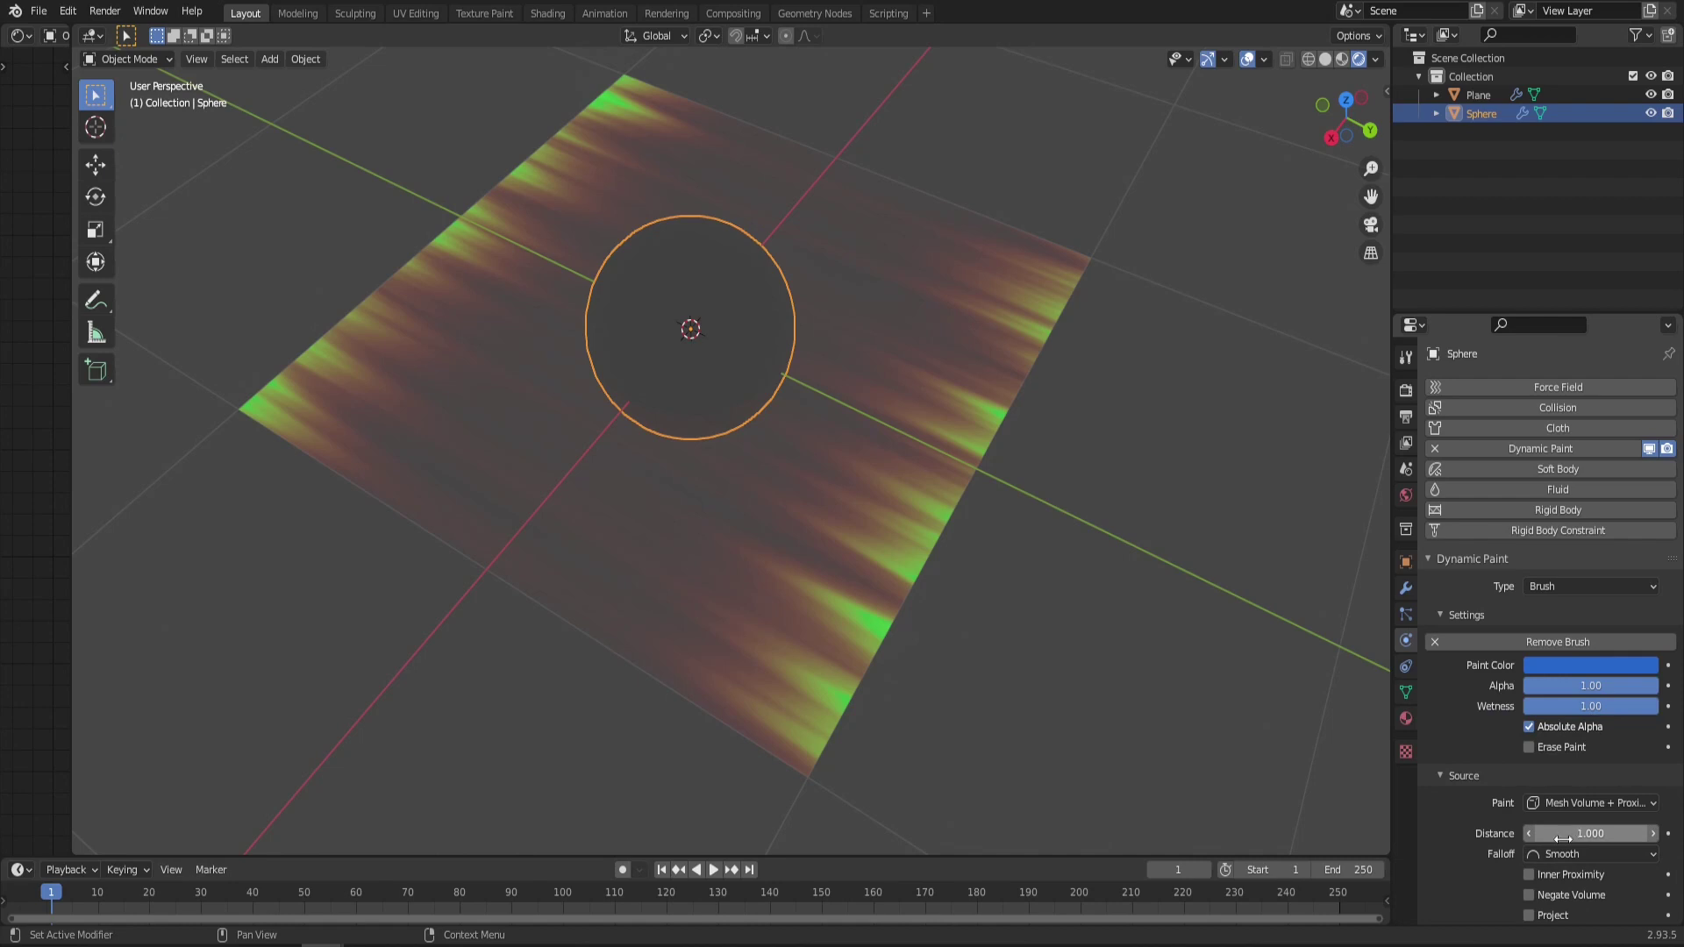
Set the sphere brush's proximity distance to 1.5
left_click(1566, 834)
key("BackSpace")
type("5")
key("Return")
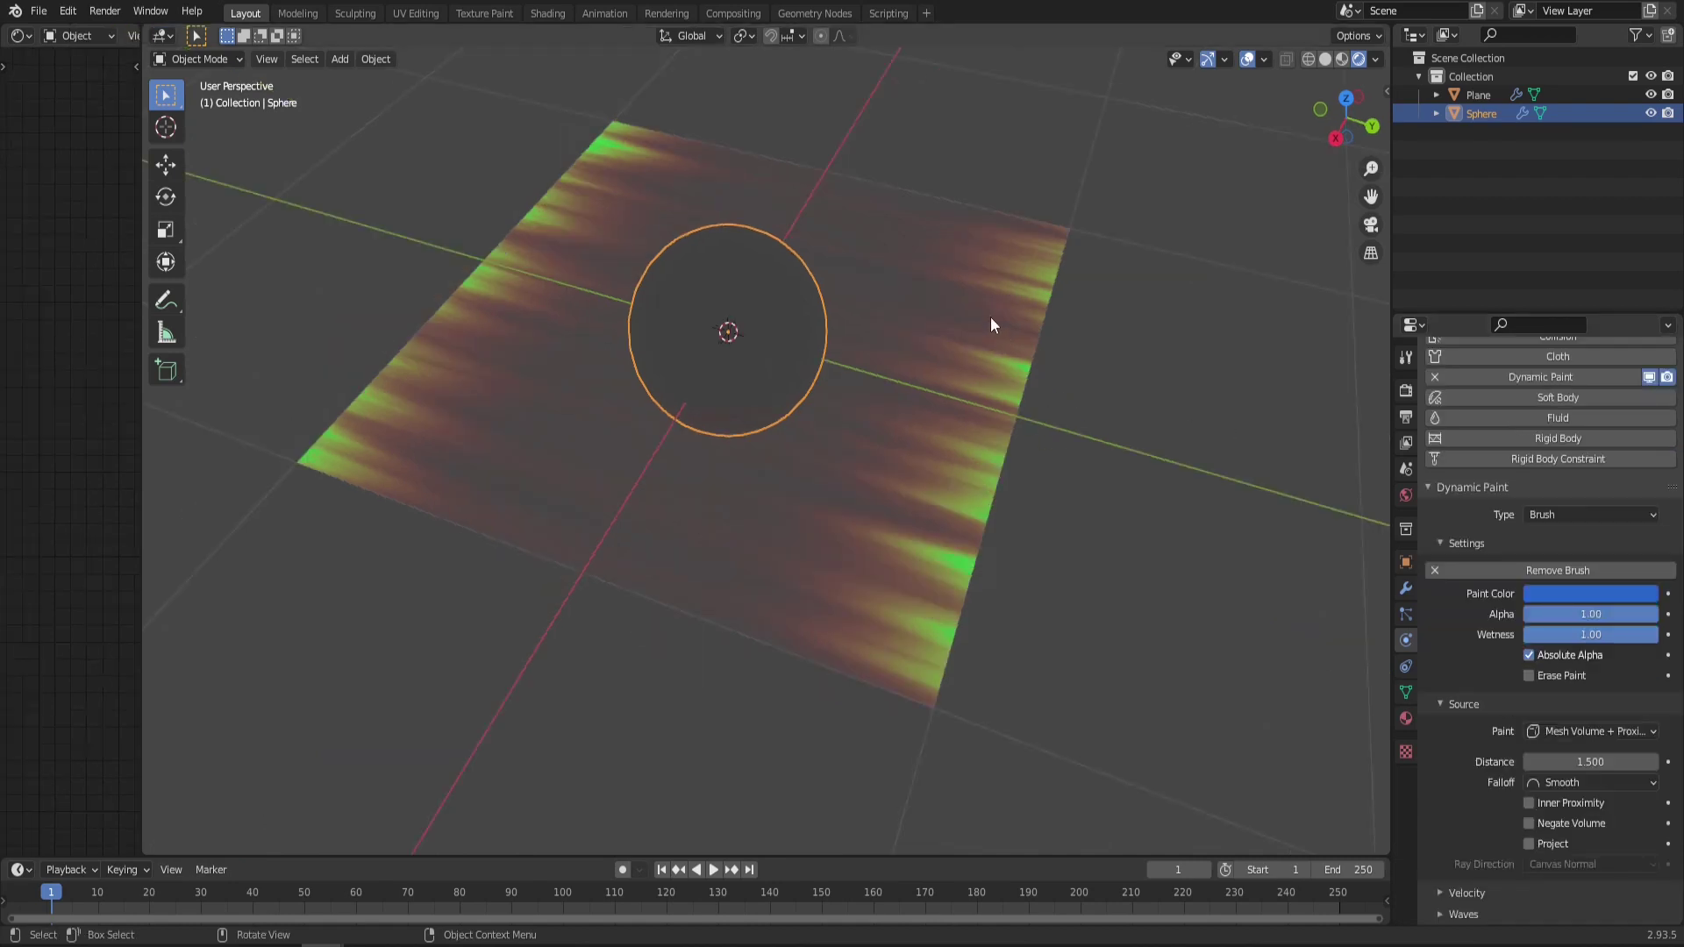
Set the plane canvas's paintmap output layer to the LIKE AND COMMENT vertex colors and clear its wetmap layer
left_click(976, 319)
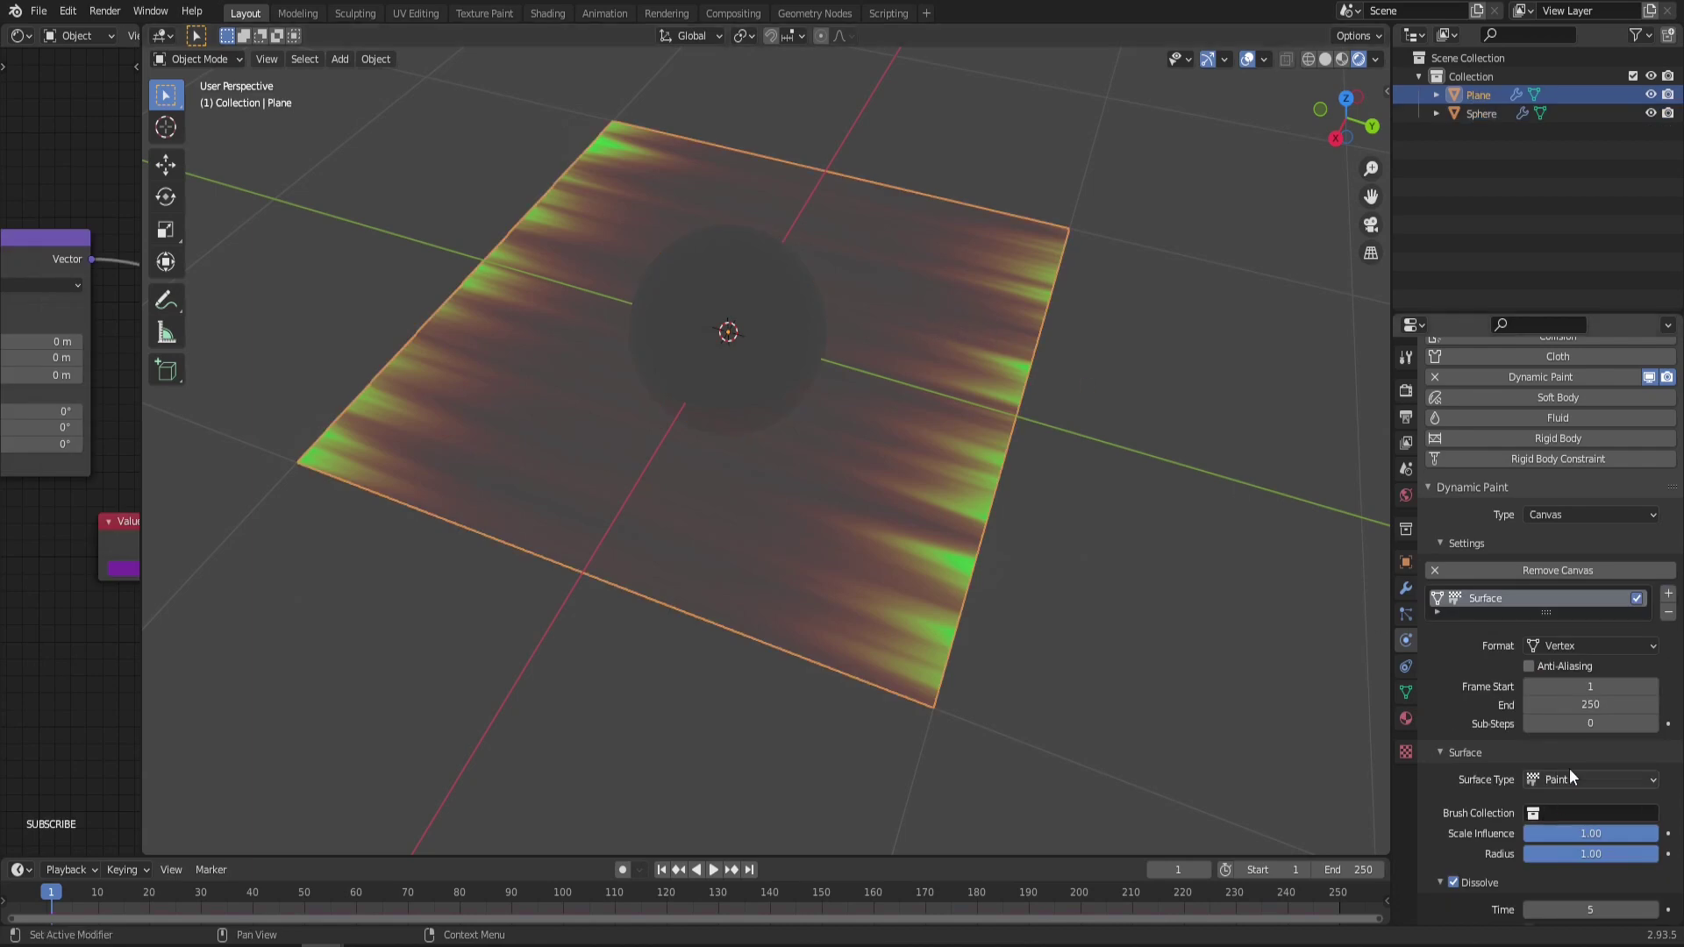
scroll(1477, 675, "down", 4)
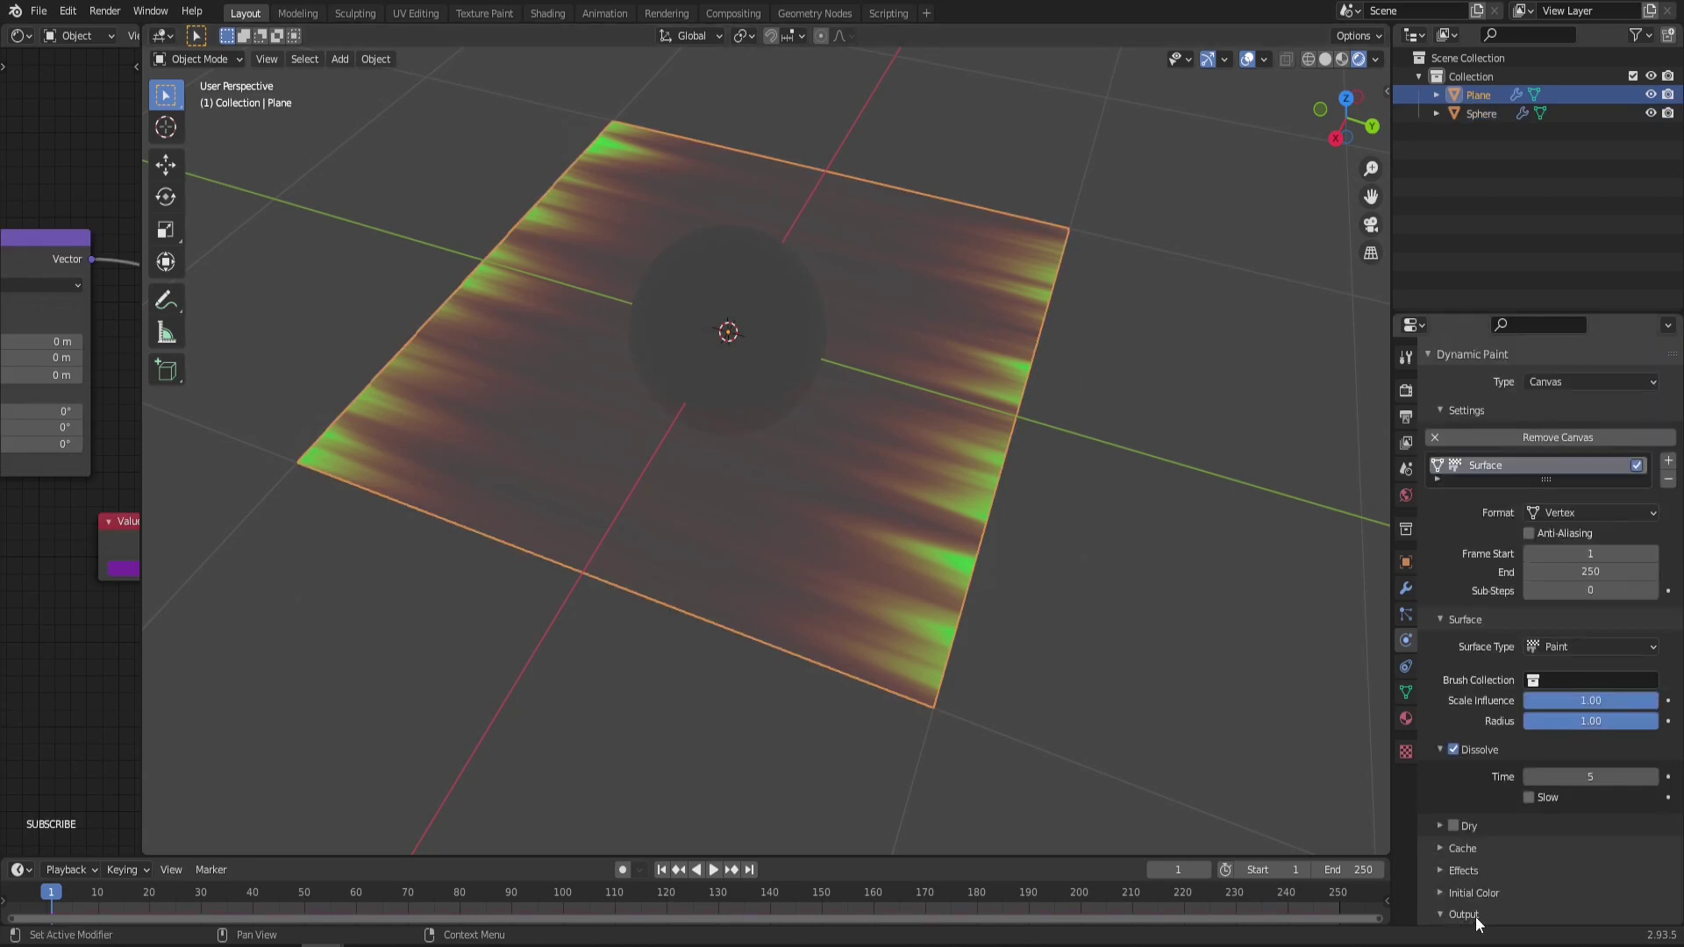
scroll(1481, 923, "down", 2)
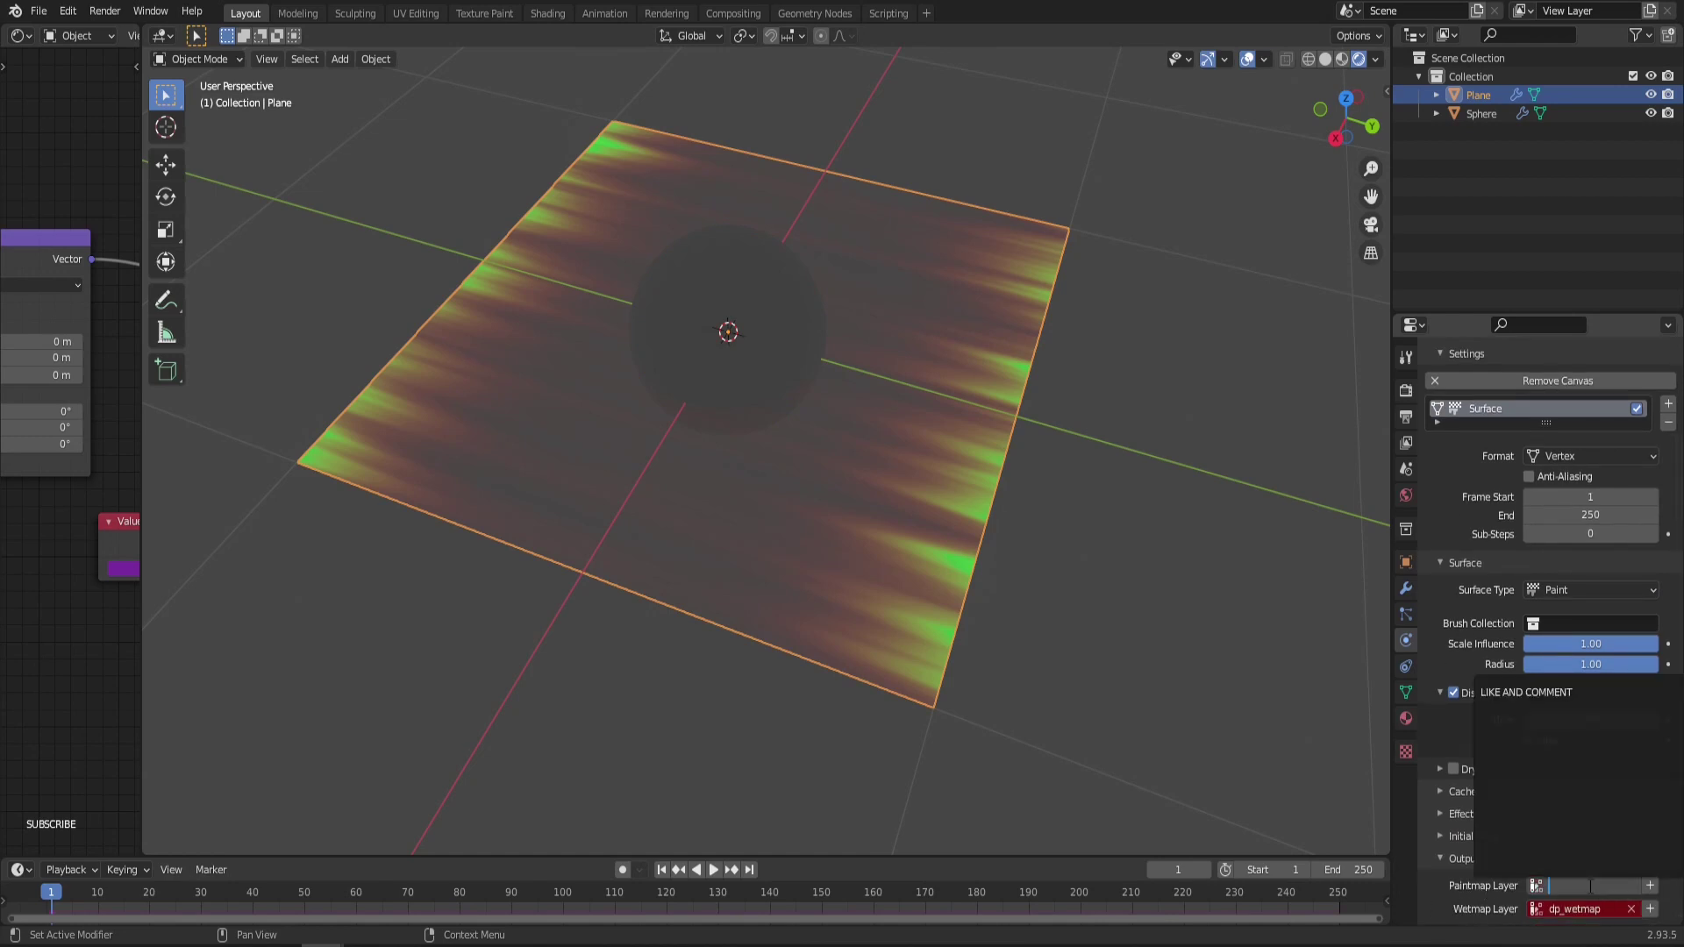
left_click(1551, 693)
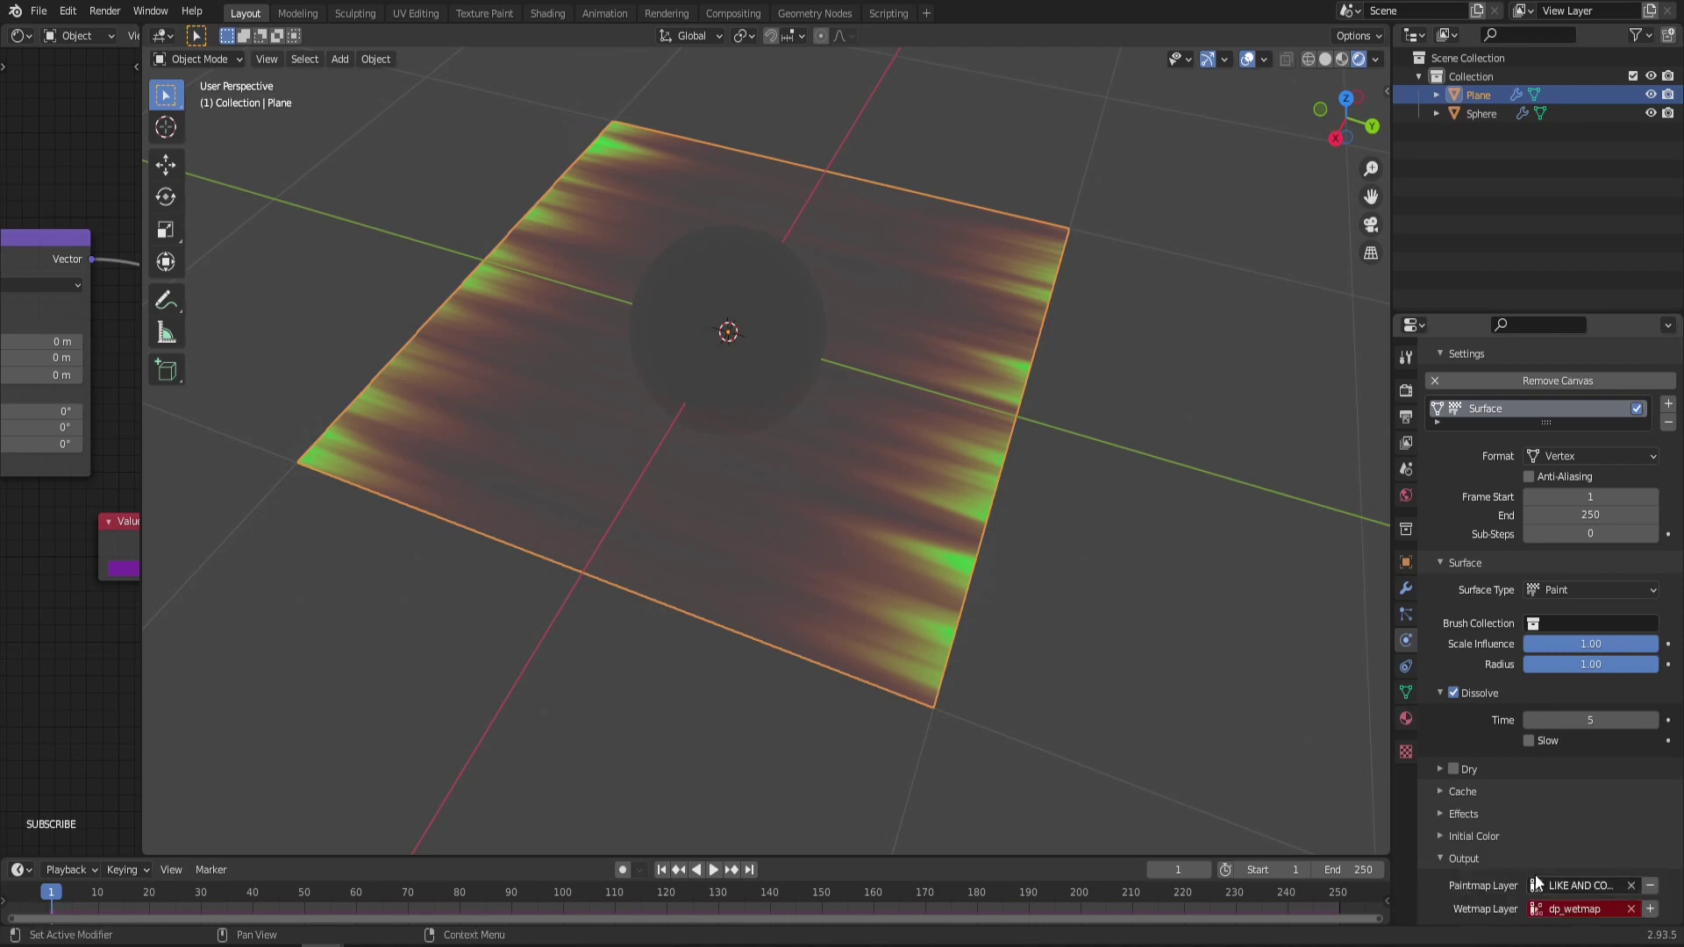
left_click(1632, 908)
scroll(1570, 902, "up", 5)
left_click(558, 145)
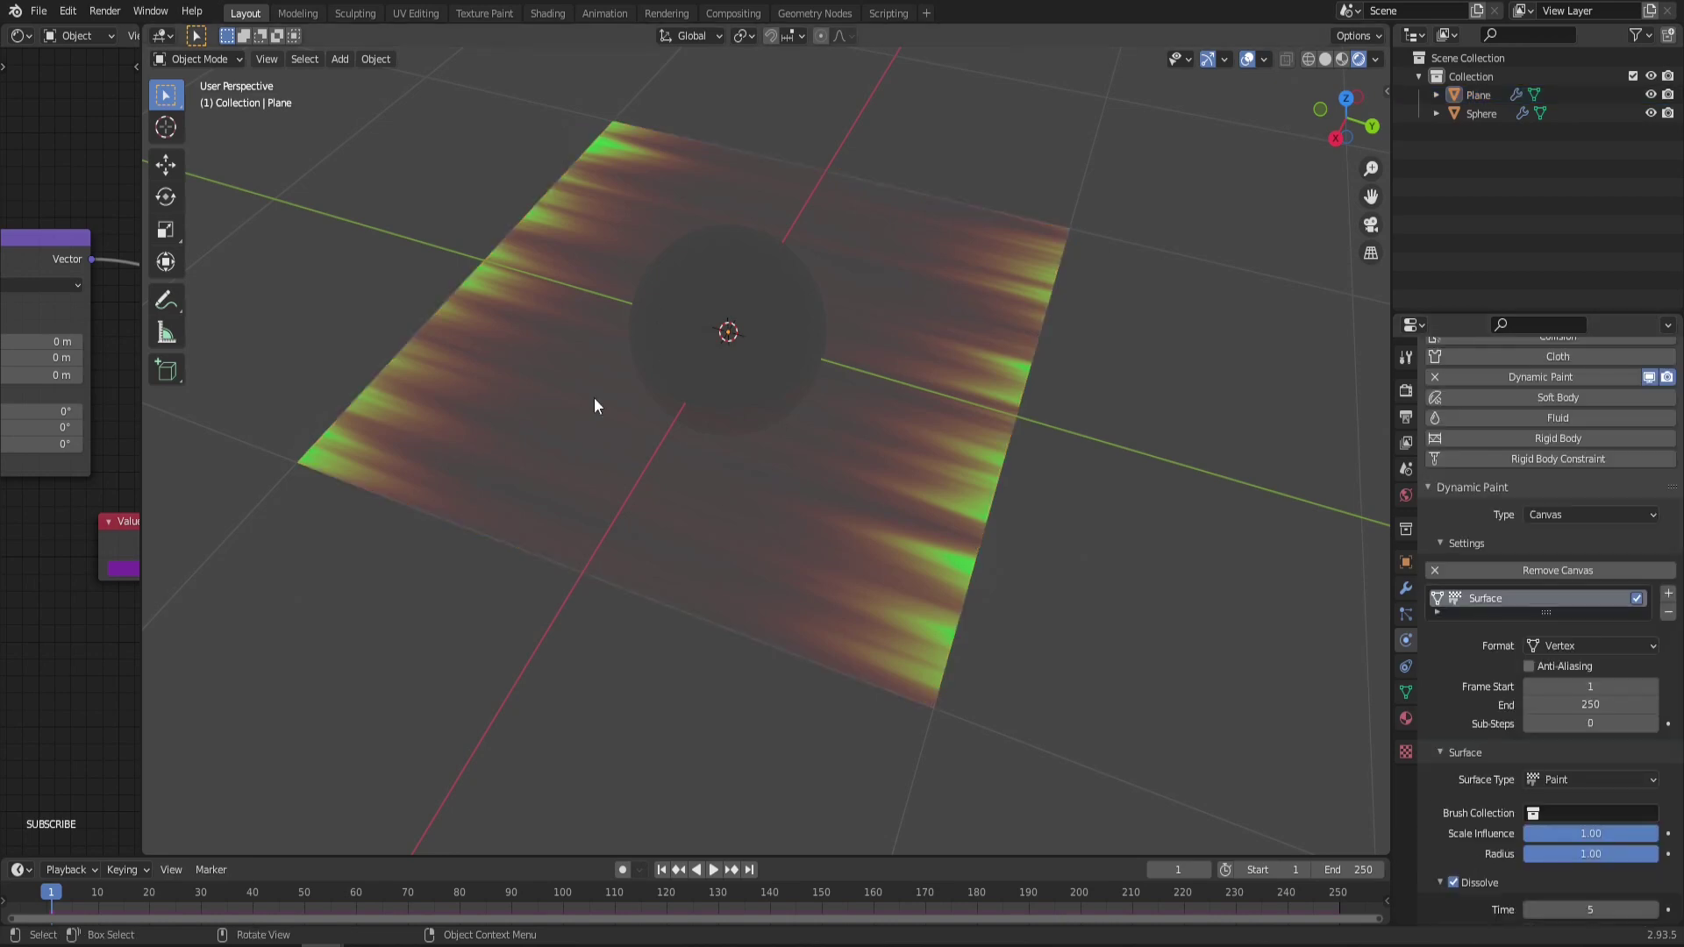
Enlarge the shader editor and add a Vertex Color node in the empty area below the existing nodes
left_click_drag(142, 421, 851, 388)
scroll(184, 564, "down", 4)
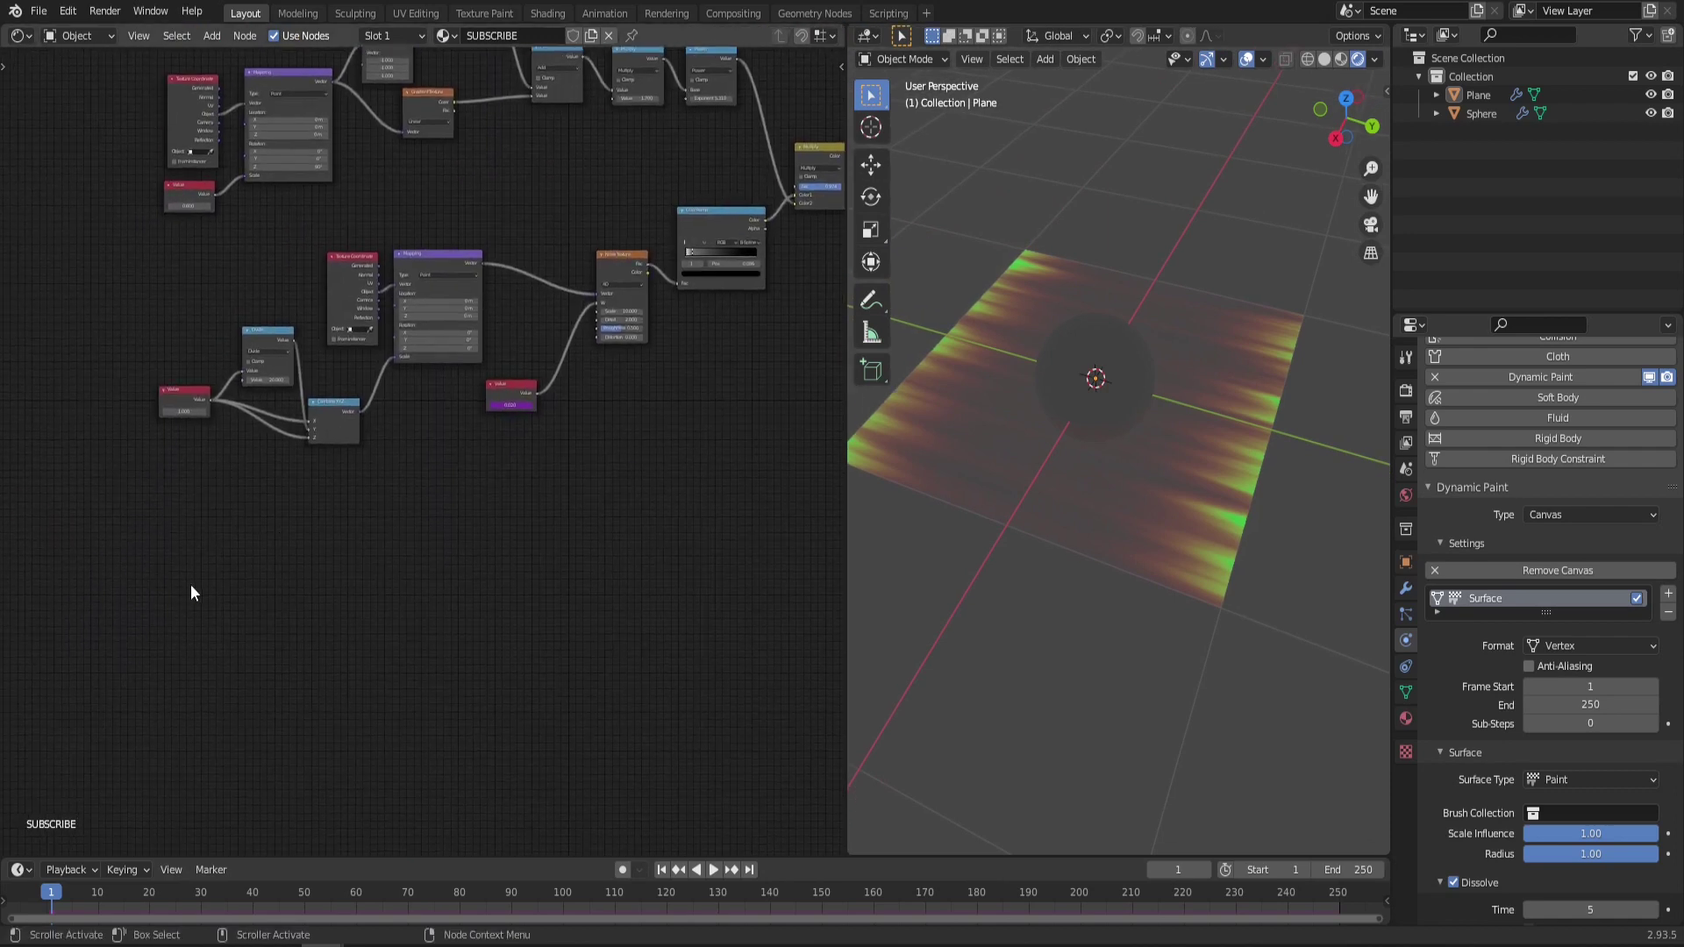
key("F3")
type("color")
key("Return")
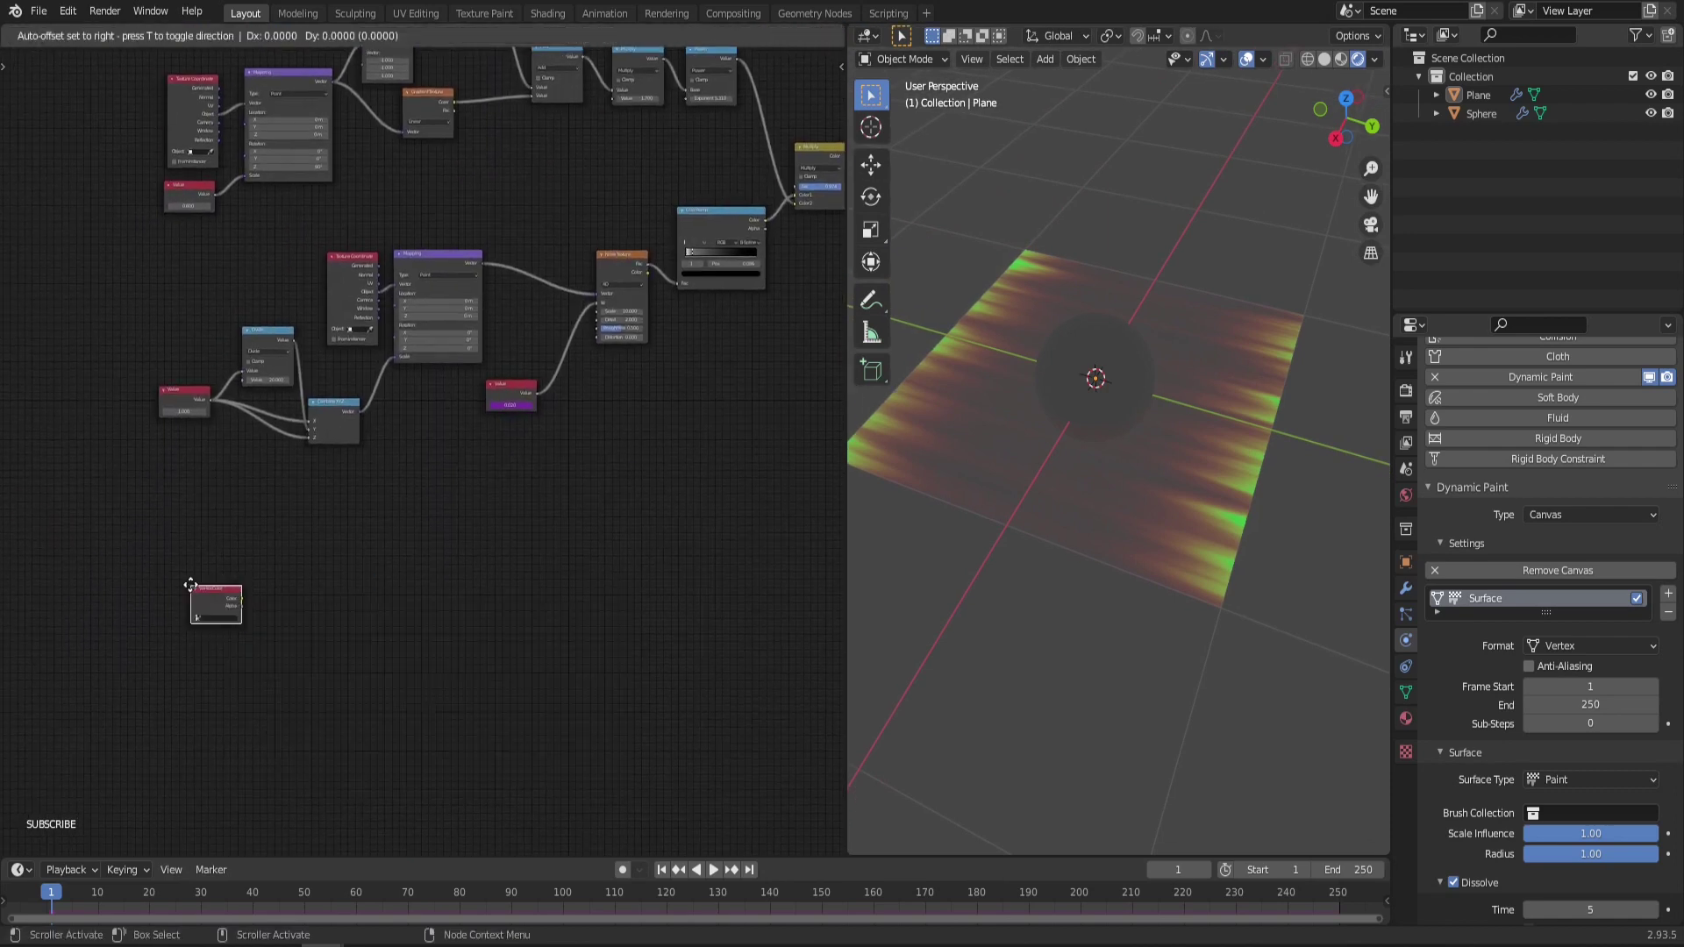
left_click(191, 585)
scroll(219, 666, "up", 5)
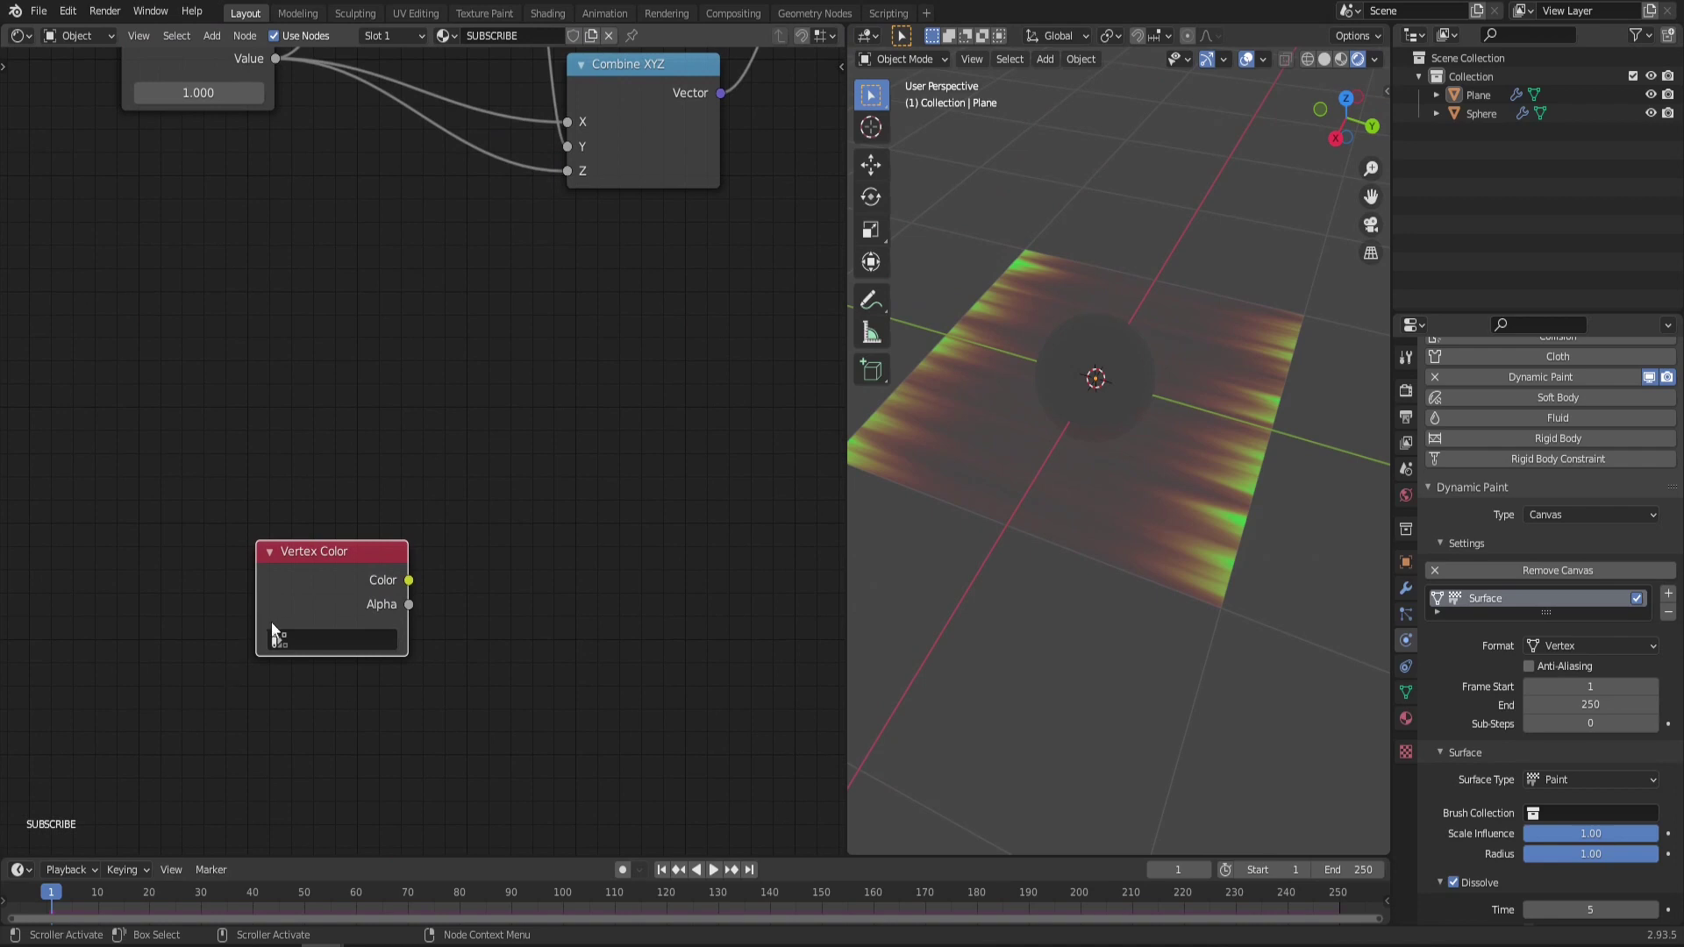
Assign the LIKE AND COMMENT layer to the Vertex Color node and preview its color on the plane
left_click(371, 640)
key("Escape")
left_click(318, 642)
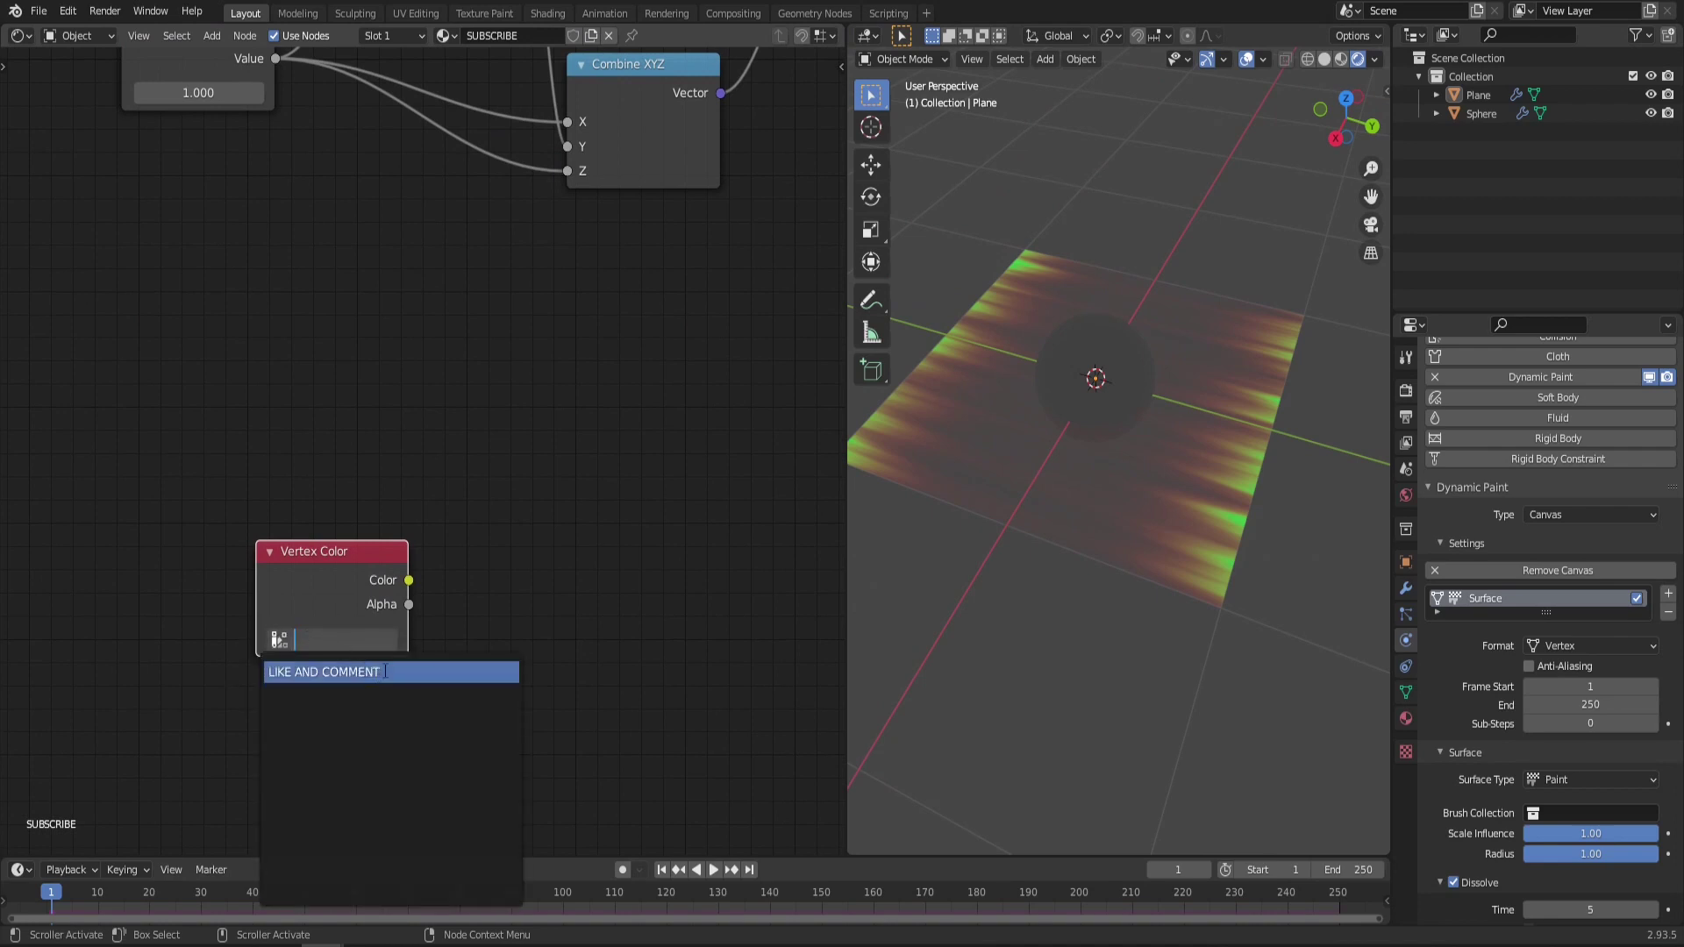
left_click(385, 672)
left_click(308, 579, "ctrl+shift")
left_click(1156, 421)
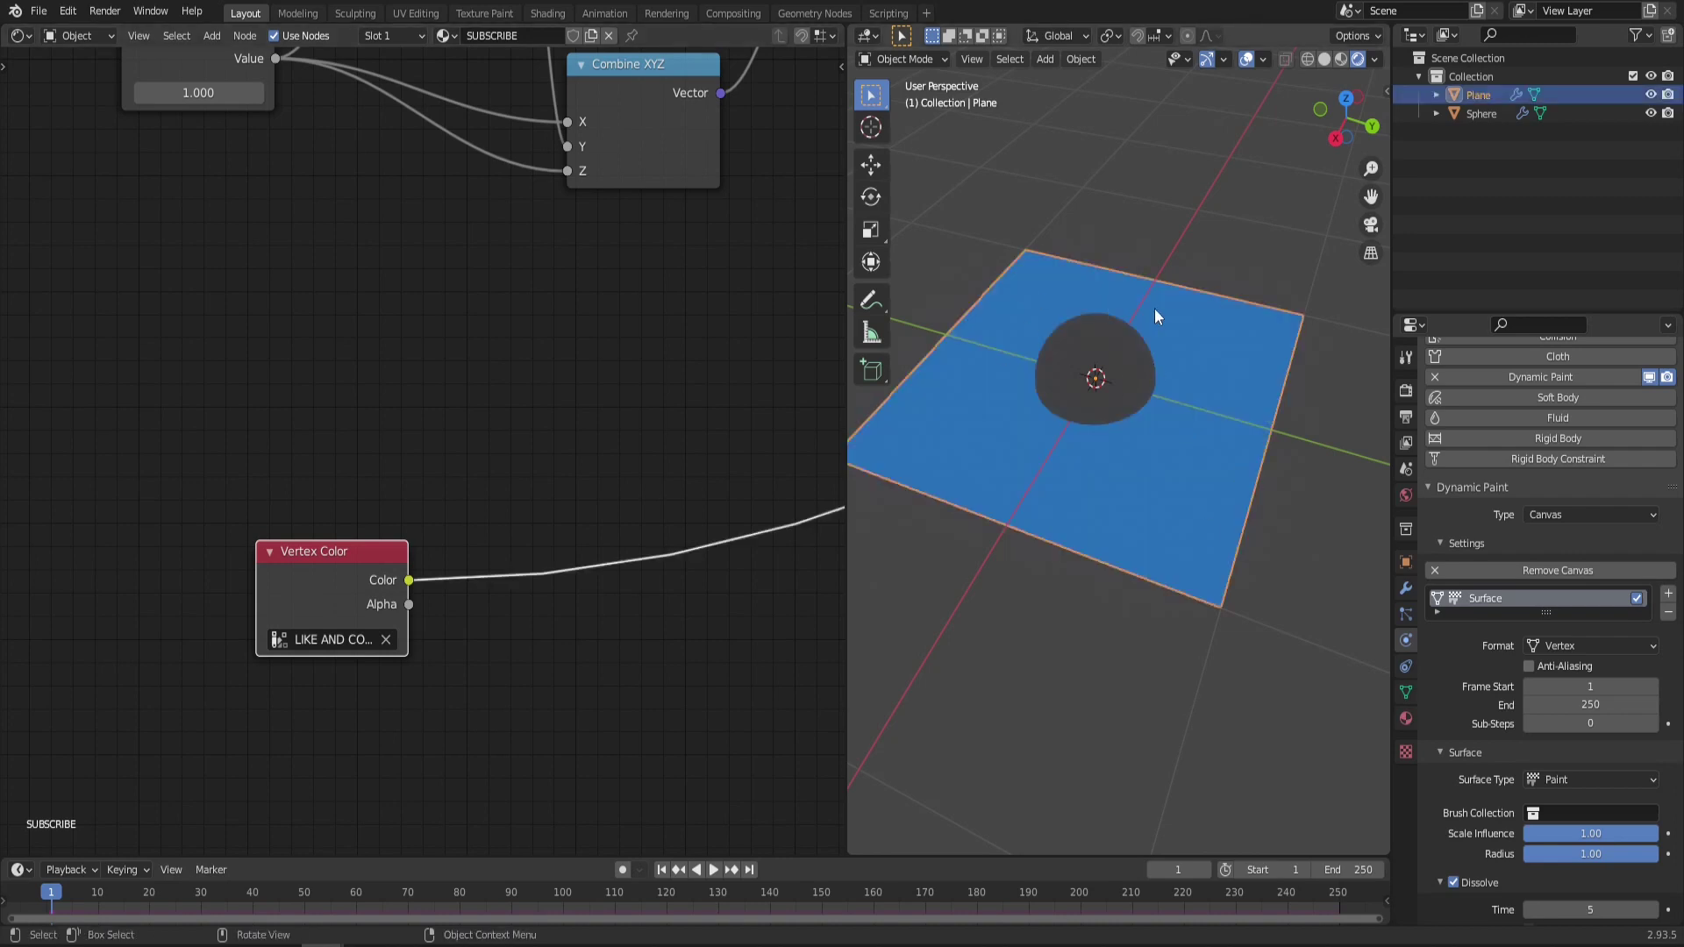
middle_click_drag(1155, 310, 1109, 375)
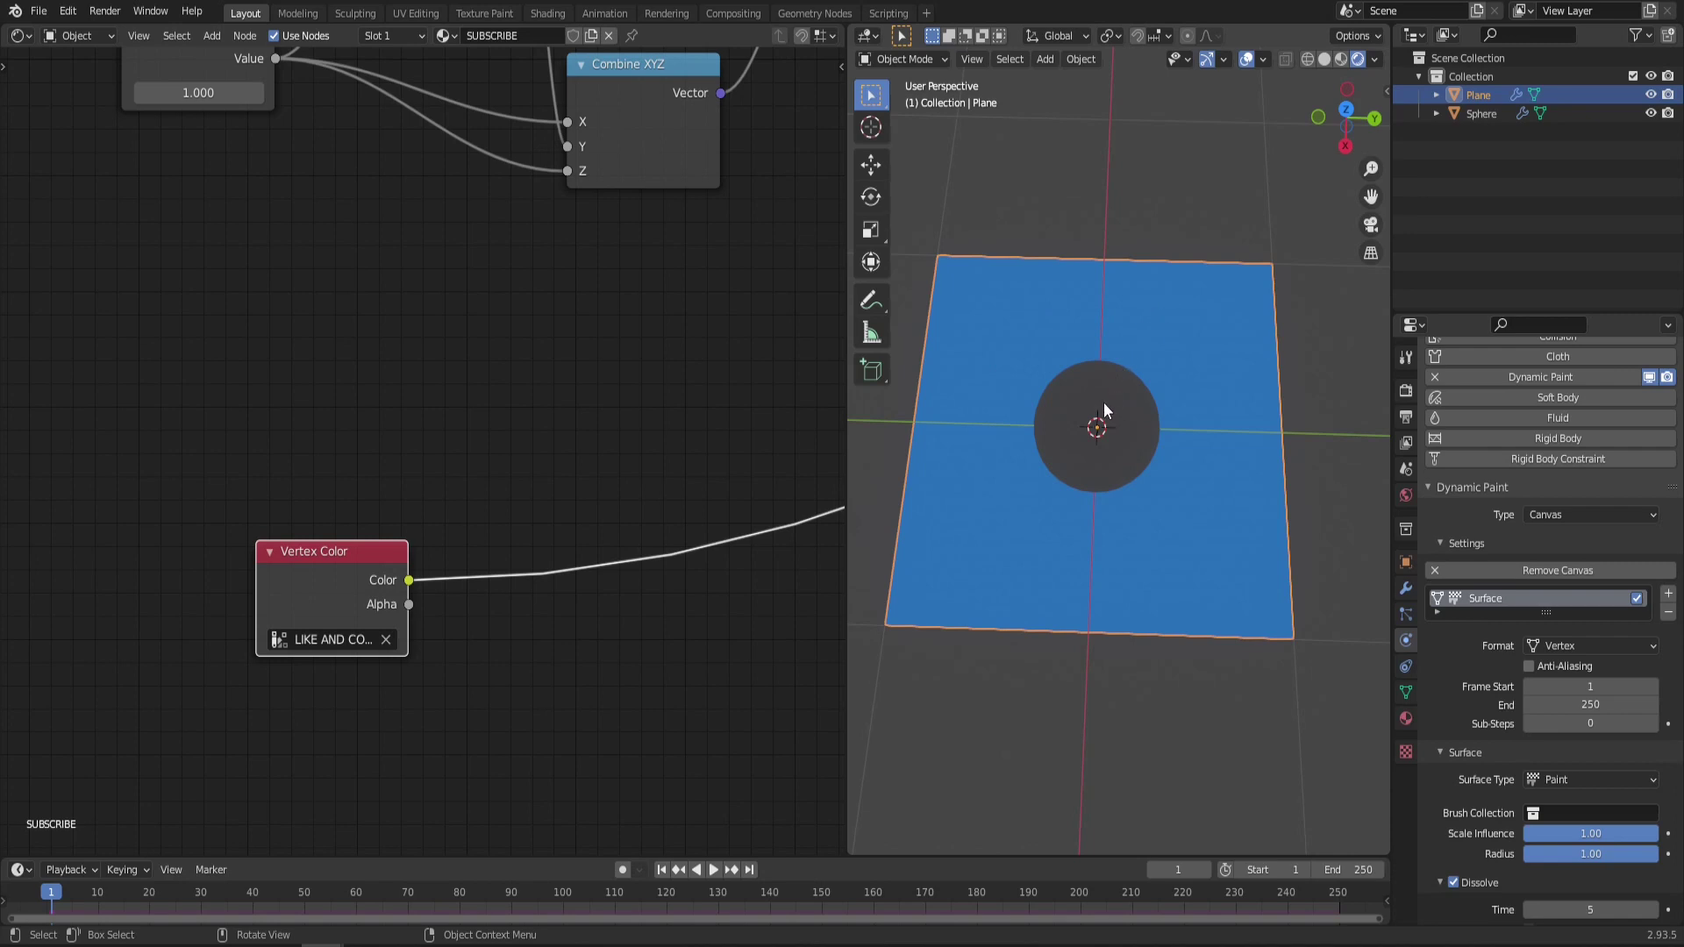
Reduce the sphere brush's proximity distance to 0.13
left_click(1111, 426)
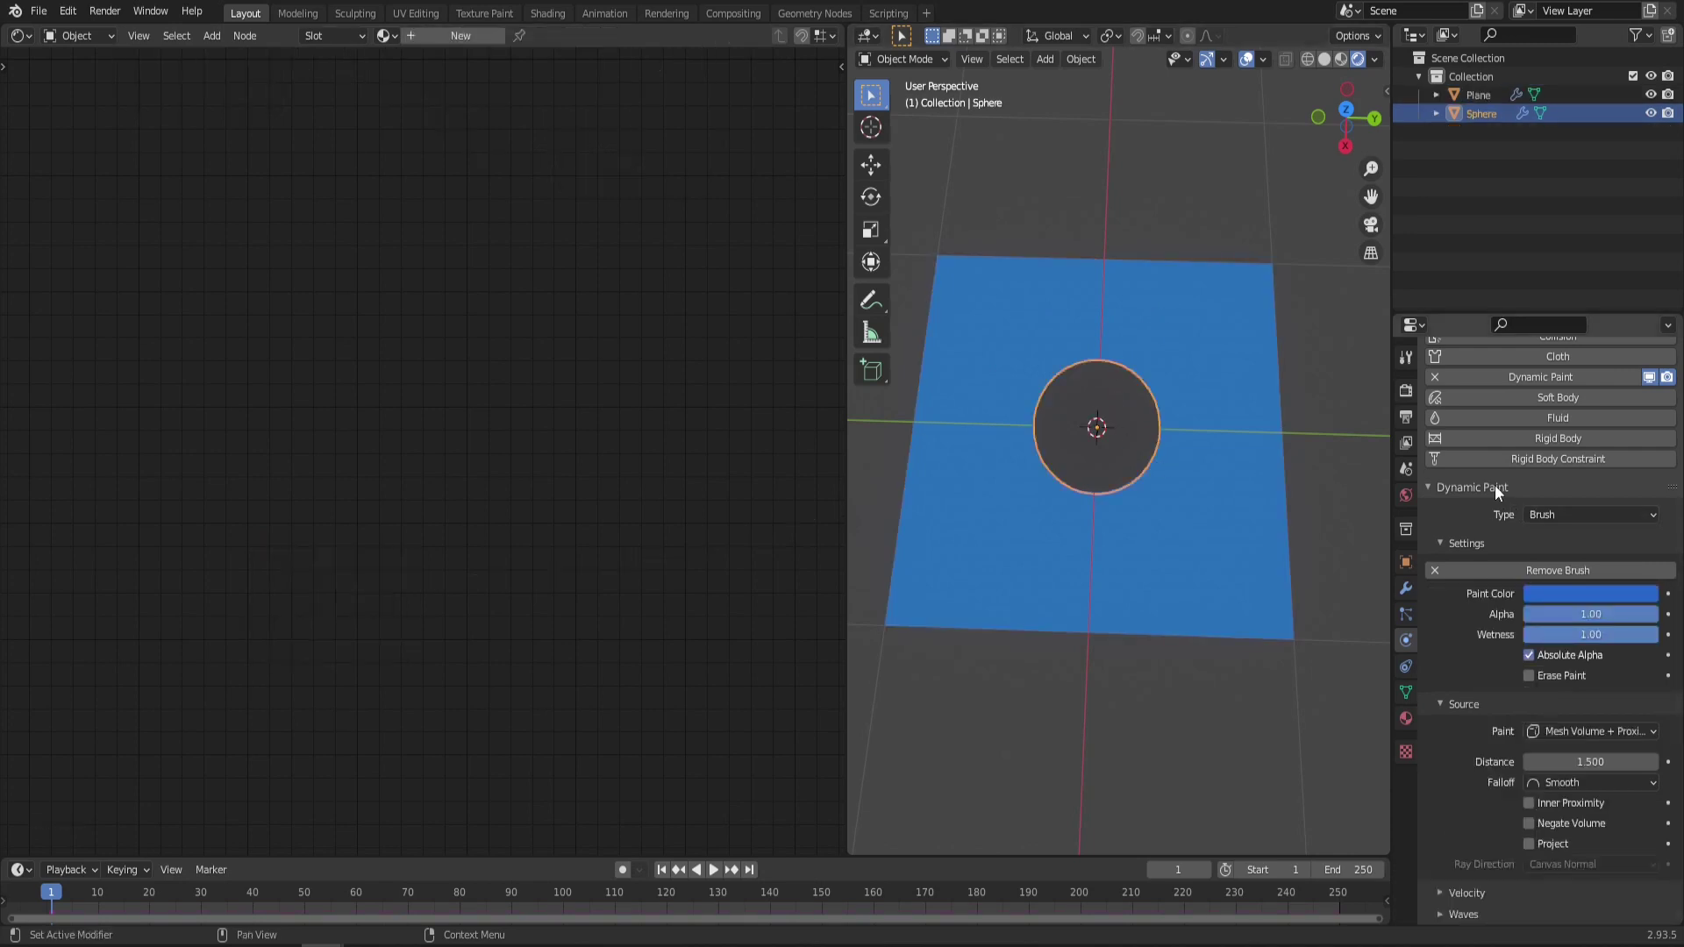
left_click_drag(1591, 761, 1513, 762)
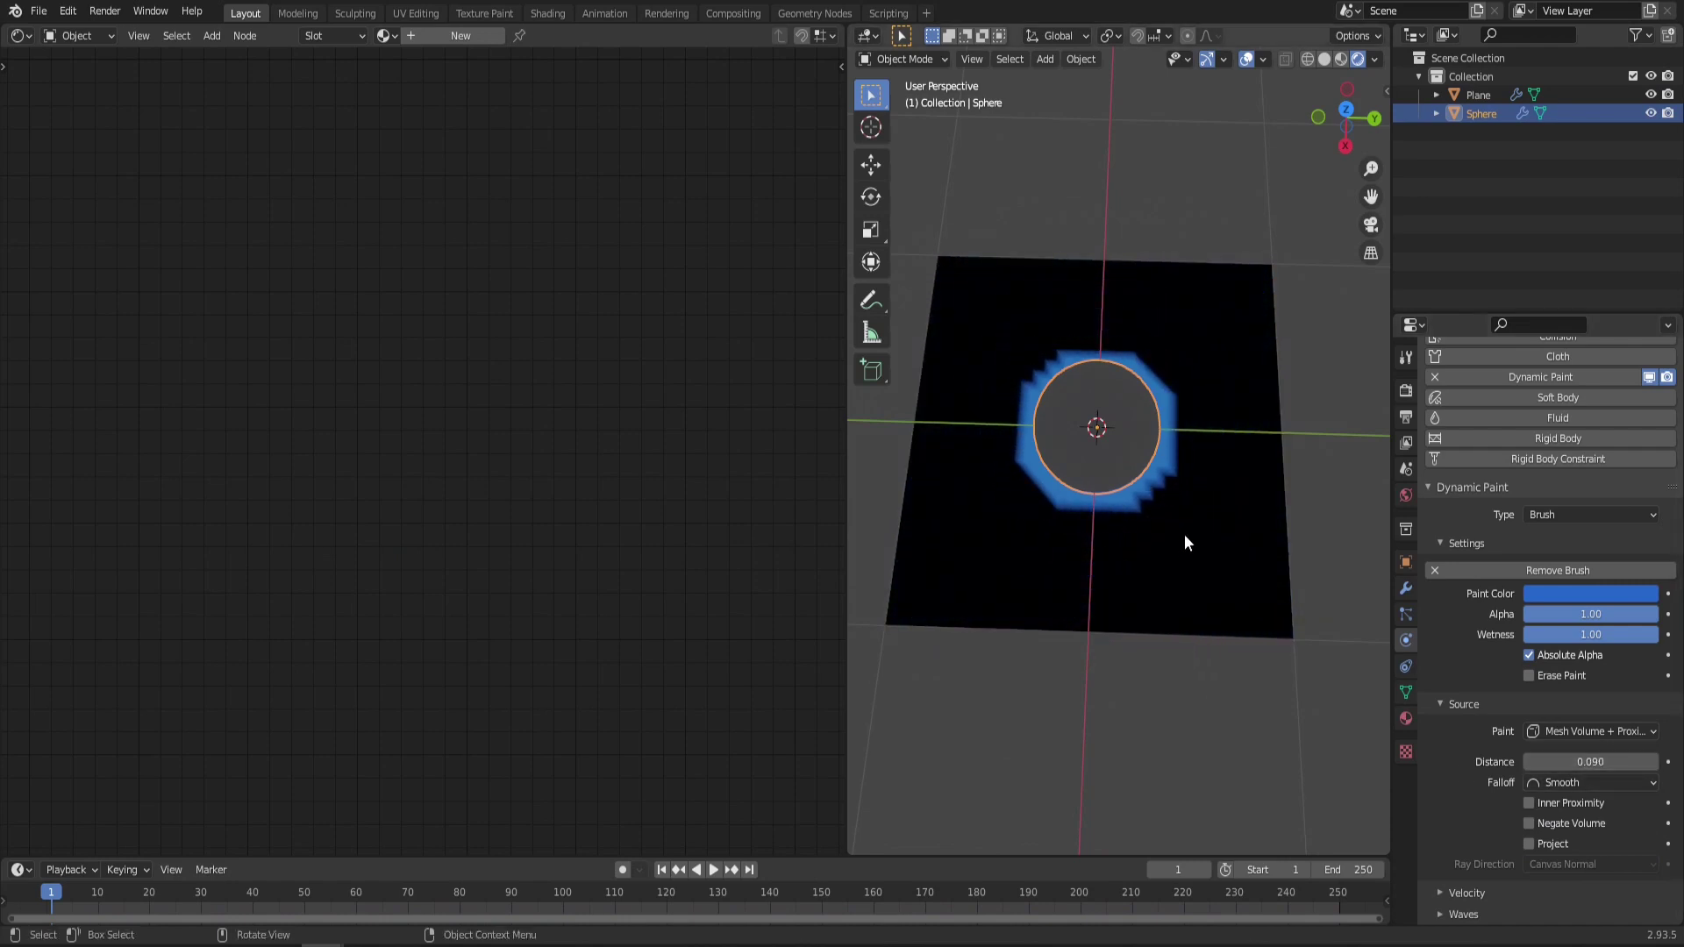
mouse_move(1187, 534)
middle_mouse_down()
mouse_move(1149, 484)
mouse_move(1182, 567)
middle_mouse_up()
scroll(1207, 456, "up", 5)
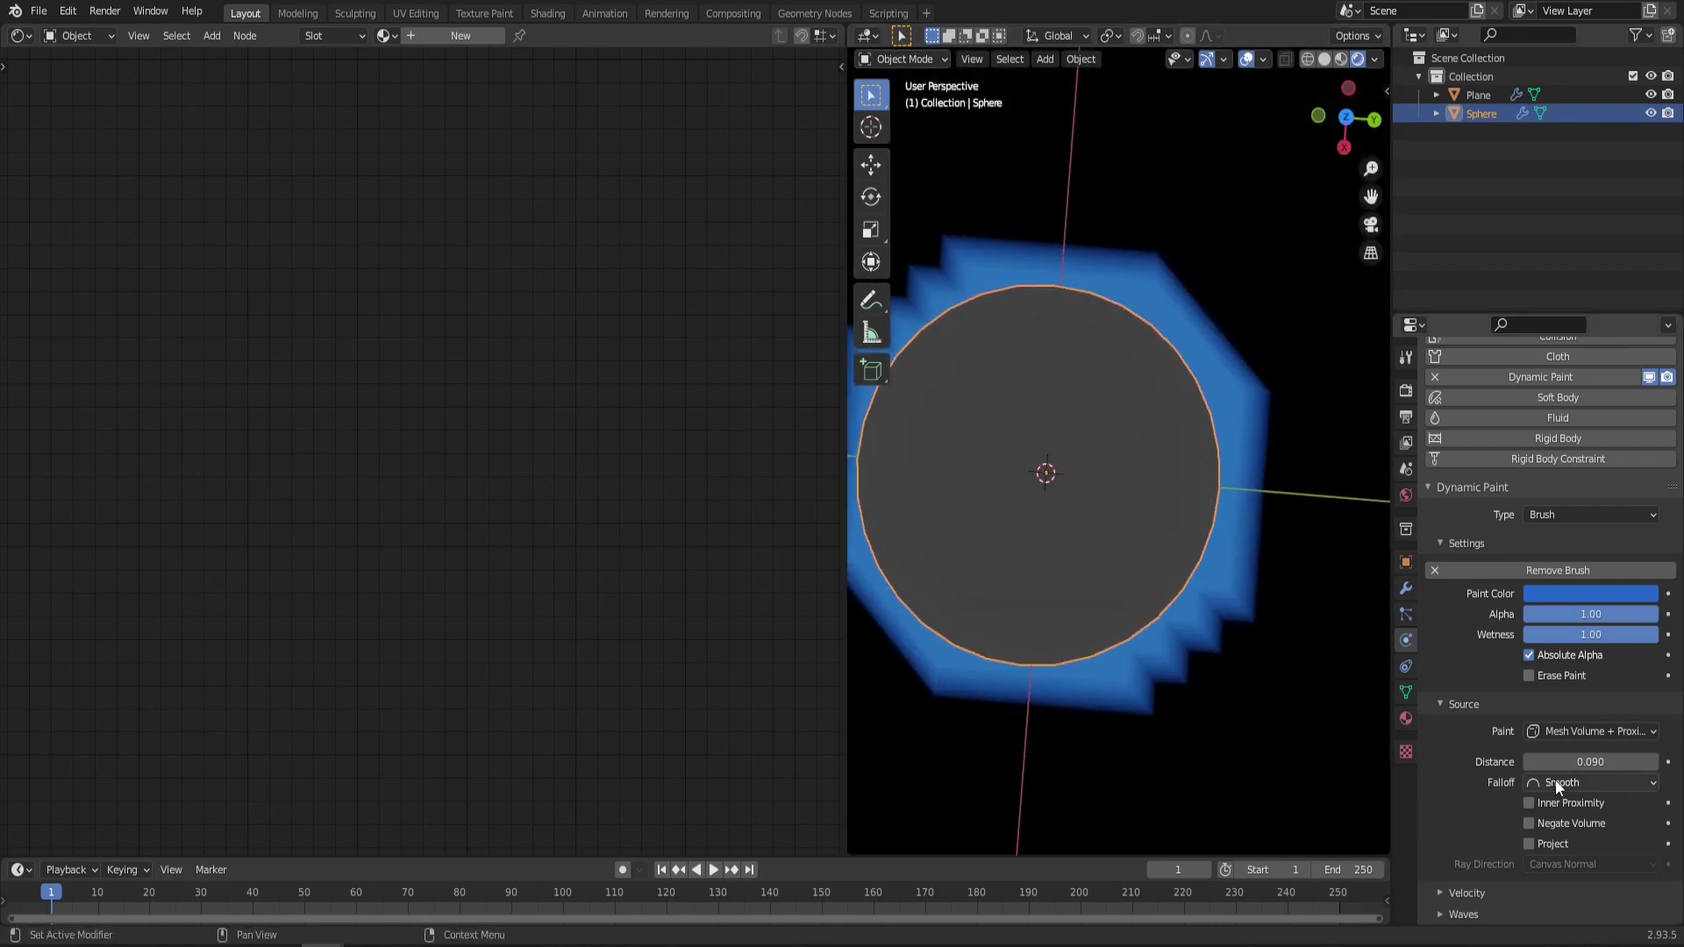
left_click_drag(1579, 762, 1584, 761)
scroll(1134, 461, "down", 6)
scroll(1140, 453, "up", 4)
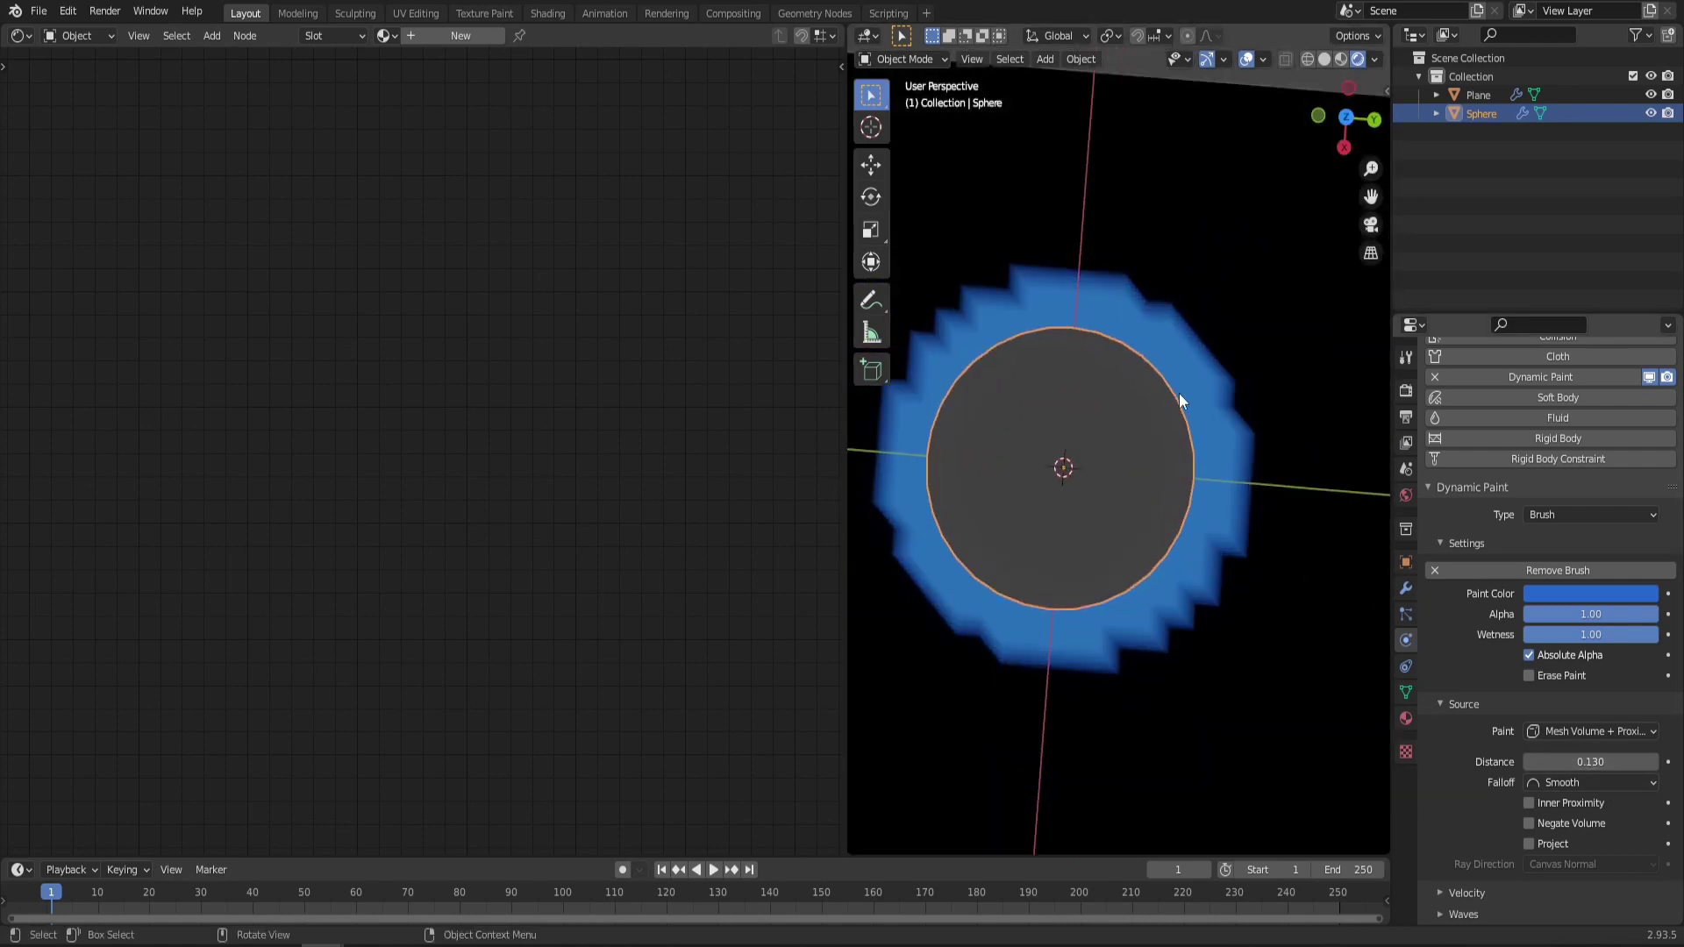
middle_click_drag(1179, 393, 1126, 430)
middle_click_drag(1000, 447, 1083, 287)
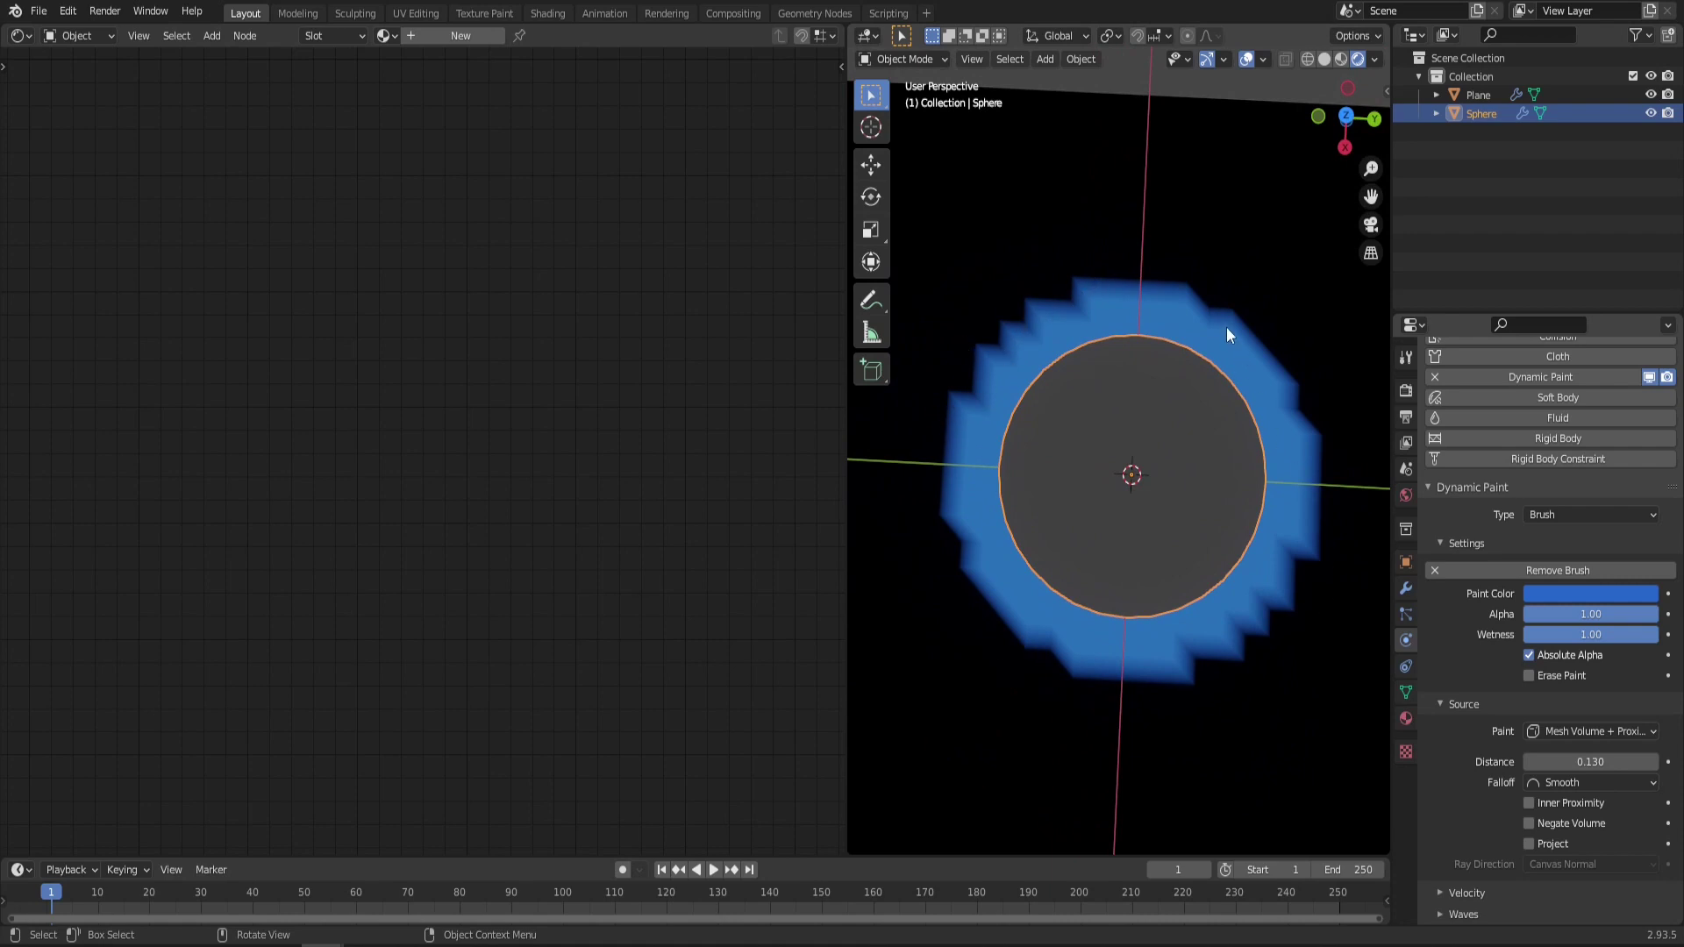
scroll(1038, 339, "down", 5)
middle_click_drag(1038, 339, 1118, 408)
Select the plane and insert a MixRGB node after the Vertex Color node, feeding its first color input
left_click(1249, 343)
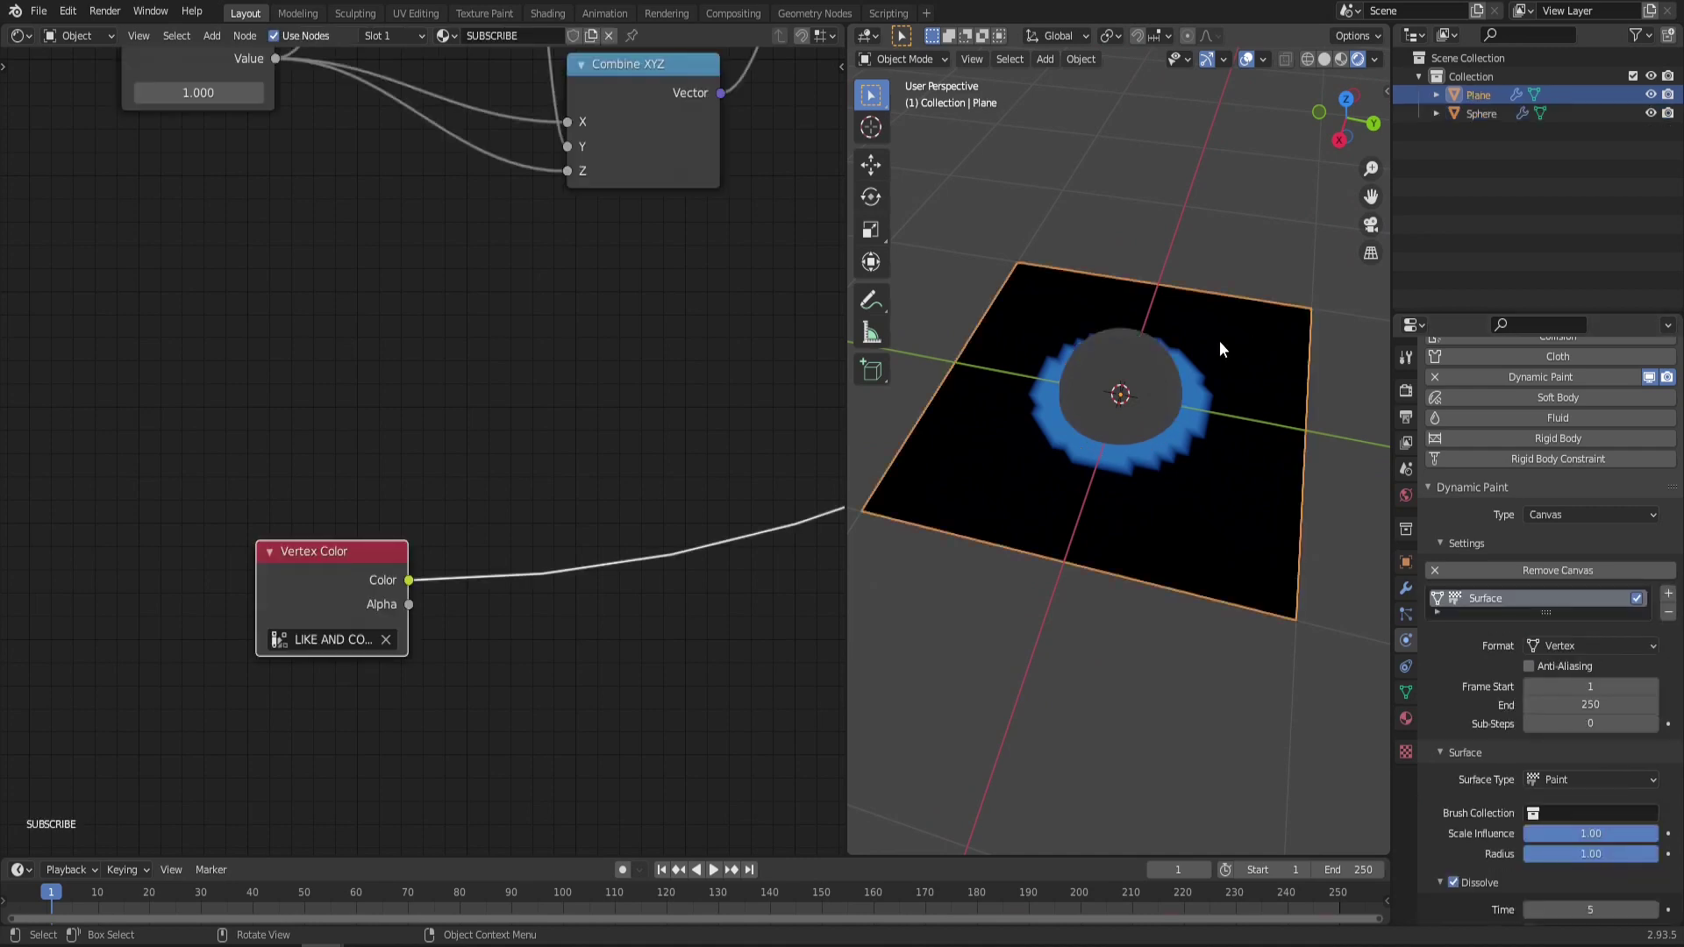
left_click_drag(323, 564, 331, 488)
middle_click_drag(1179, 397, 1146, 423)
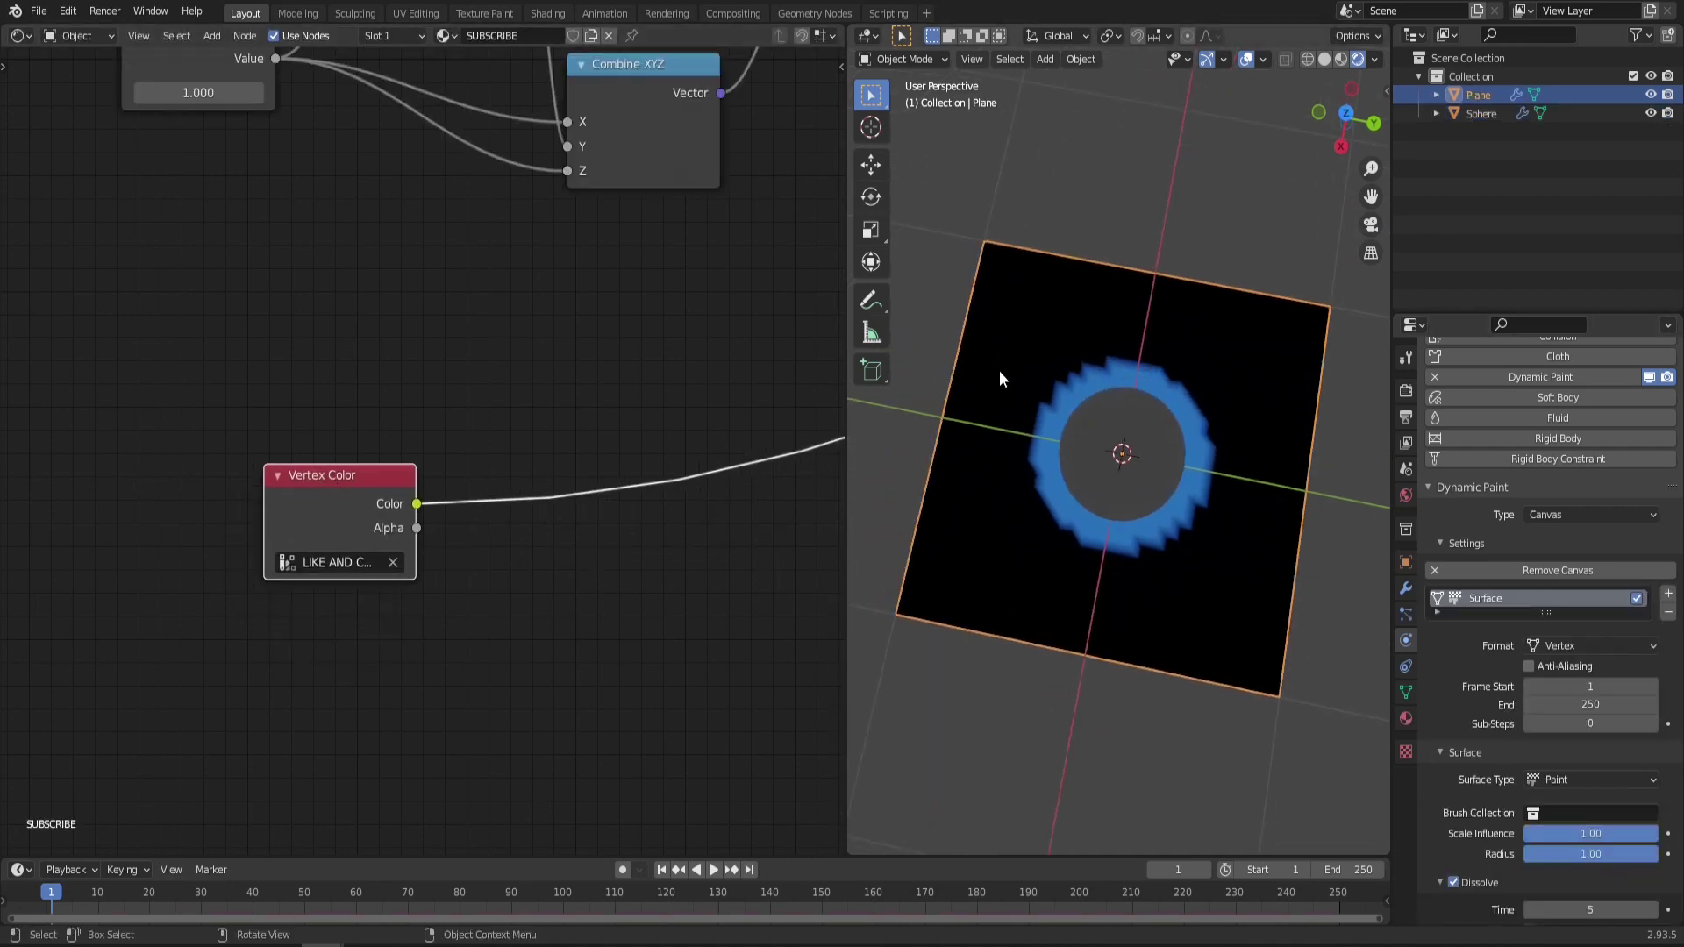
middle_click_drag(1259, 361, 1277, 286)
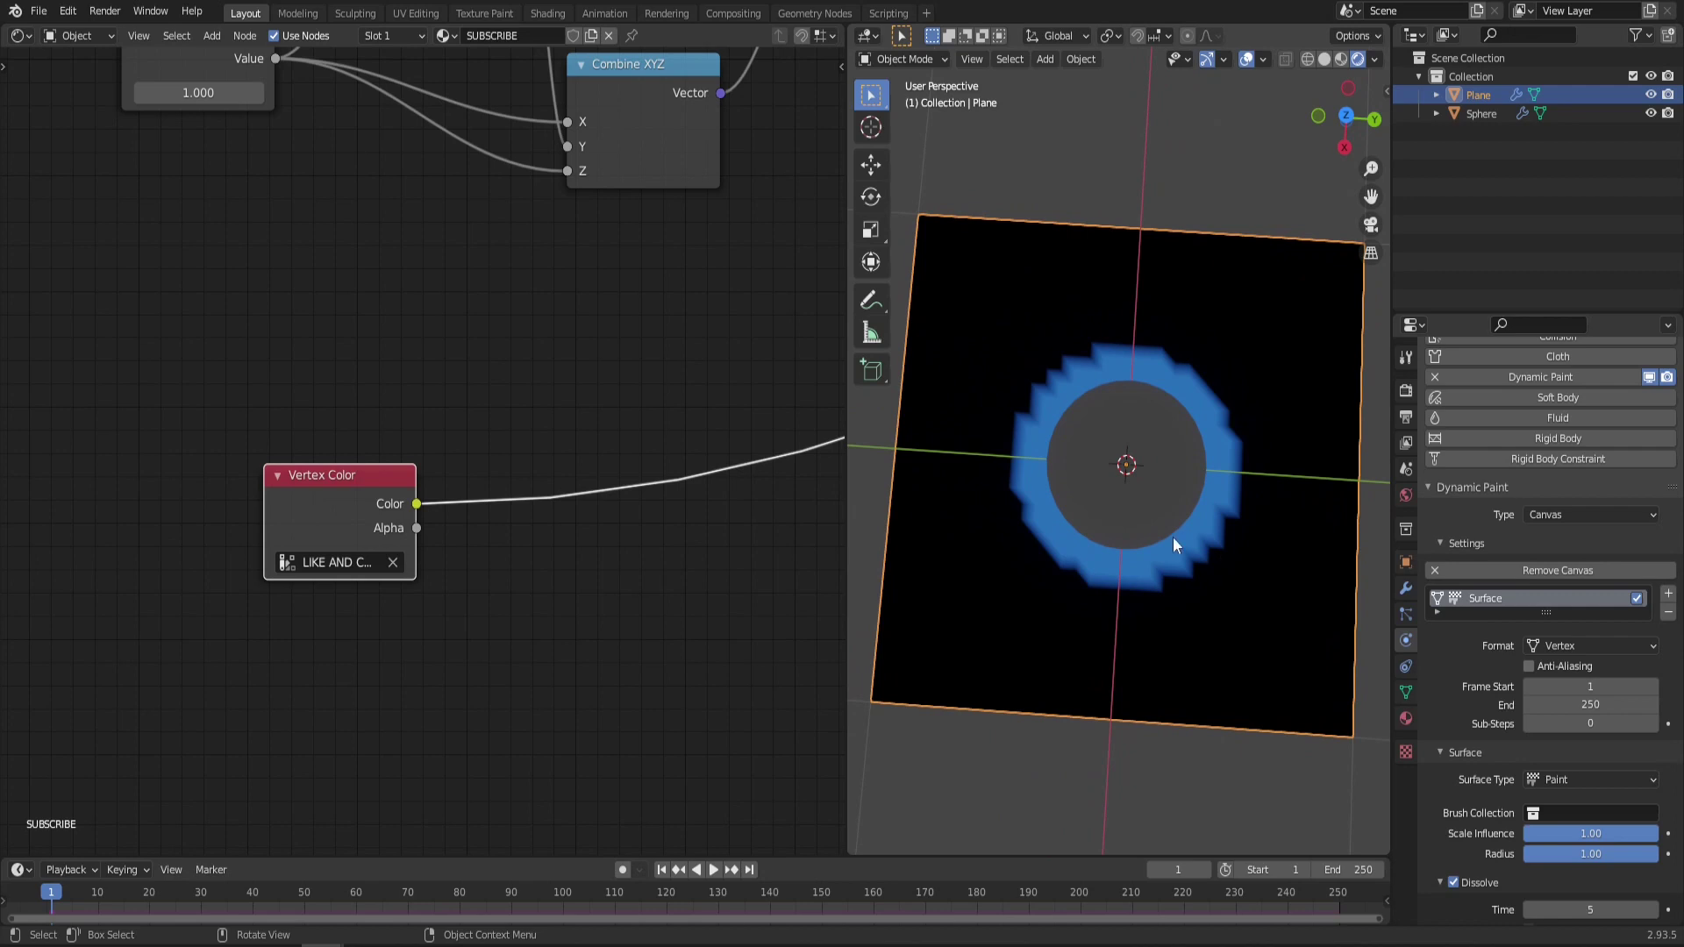
scroll(329, 520, "up", 1)
left_click_drag(333, 520, 299, 509)
left_click(486, 388)
key("F3")
type("mix")
key("Return")
left_click(593, 419)
Move the Vertex Color and Mix nodes together to the area below the existing Noise Texture
middle_click_drag(509, 616, 641, 449)
scroll(605, 491, "down", 10)
middle_click_drag(391, 251, 389, 456)
left_click(671, 203)
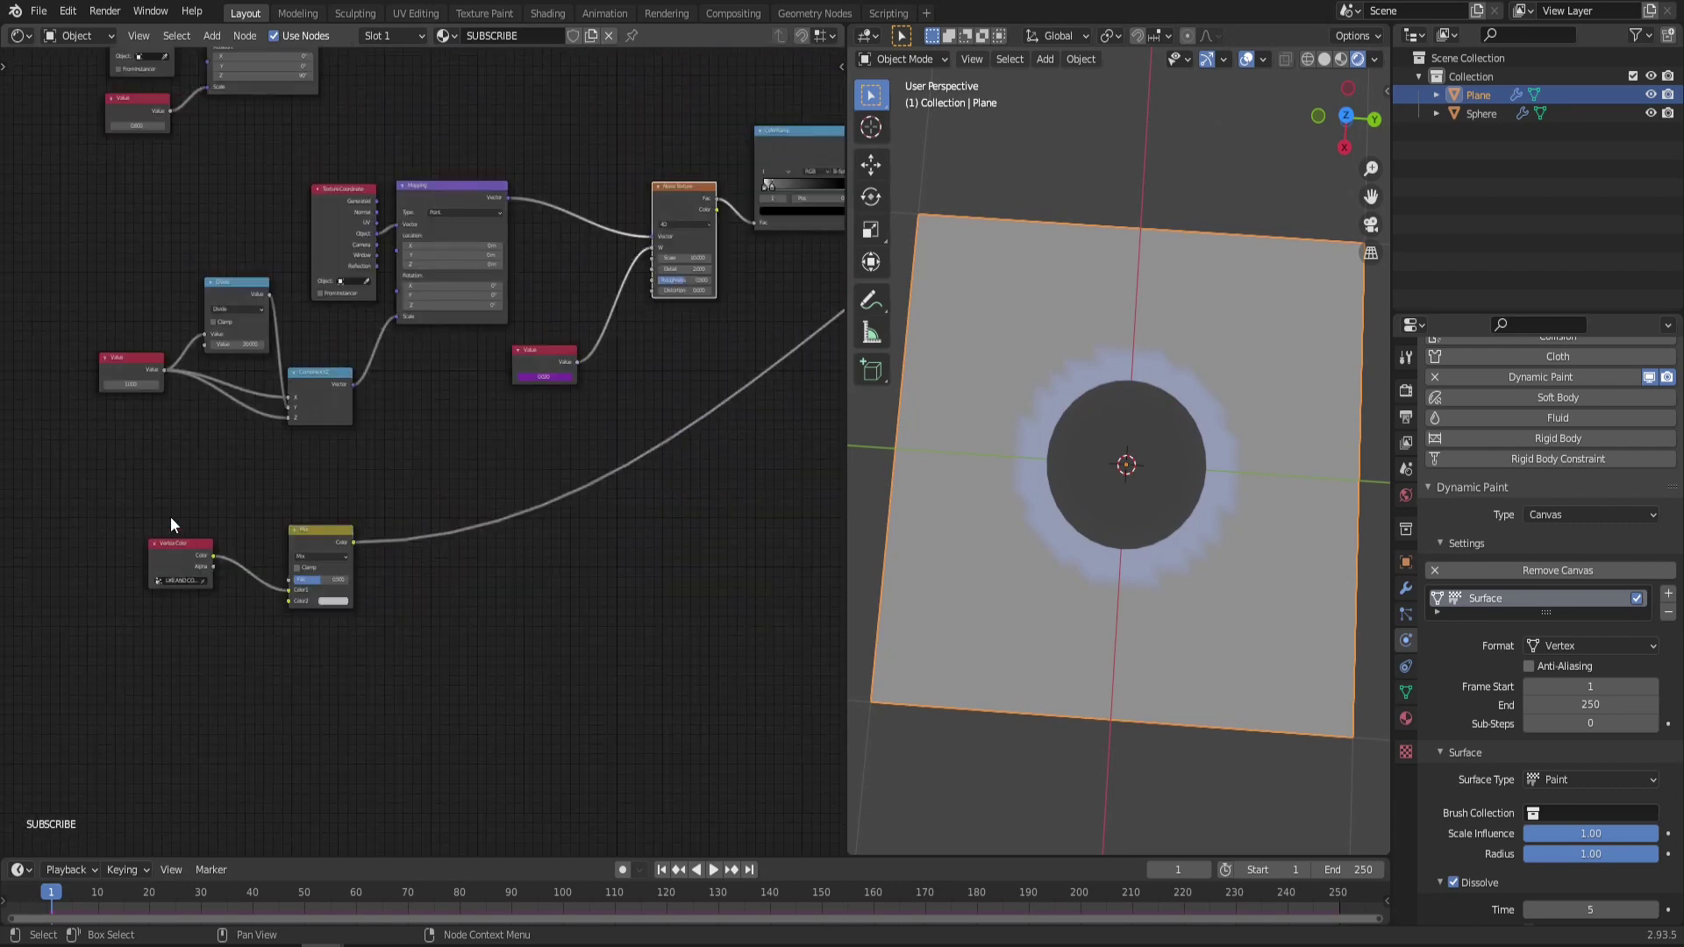
left_click_drag(146, 497, 318, 600)
key("g")
left_click(770, 519)
left_click(723, 566)
scroll(723, 566, "up", 2)
middle_click_drag(741, 387, 556, 405)
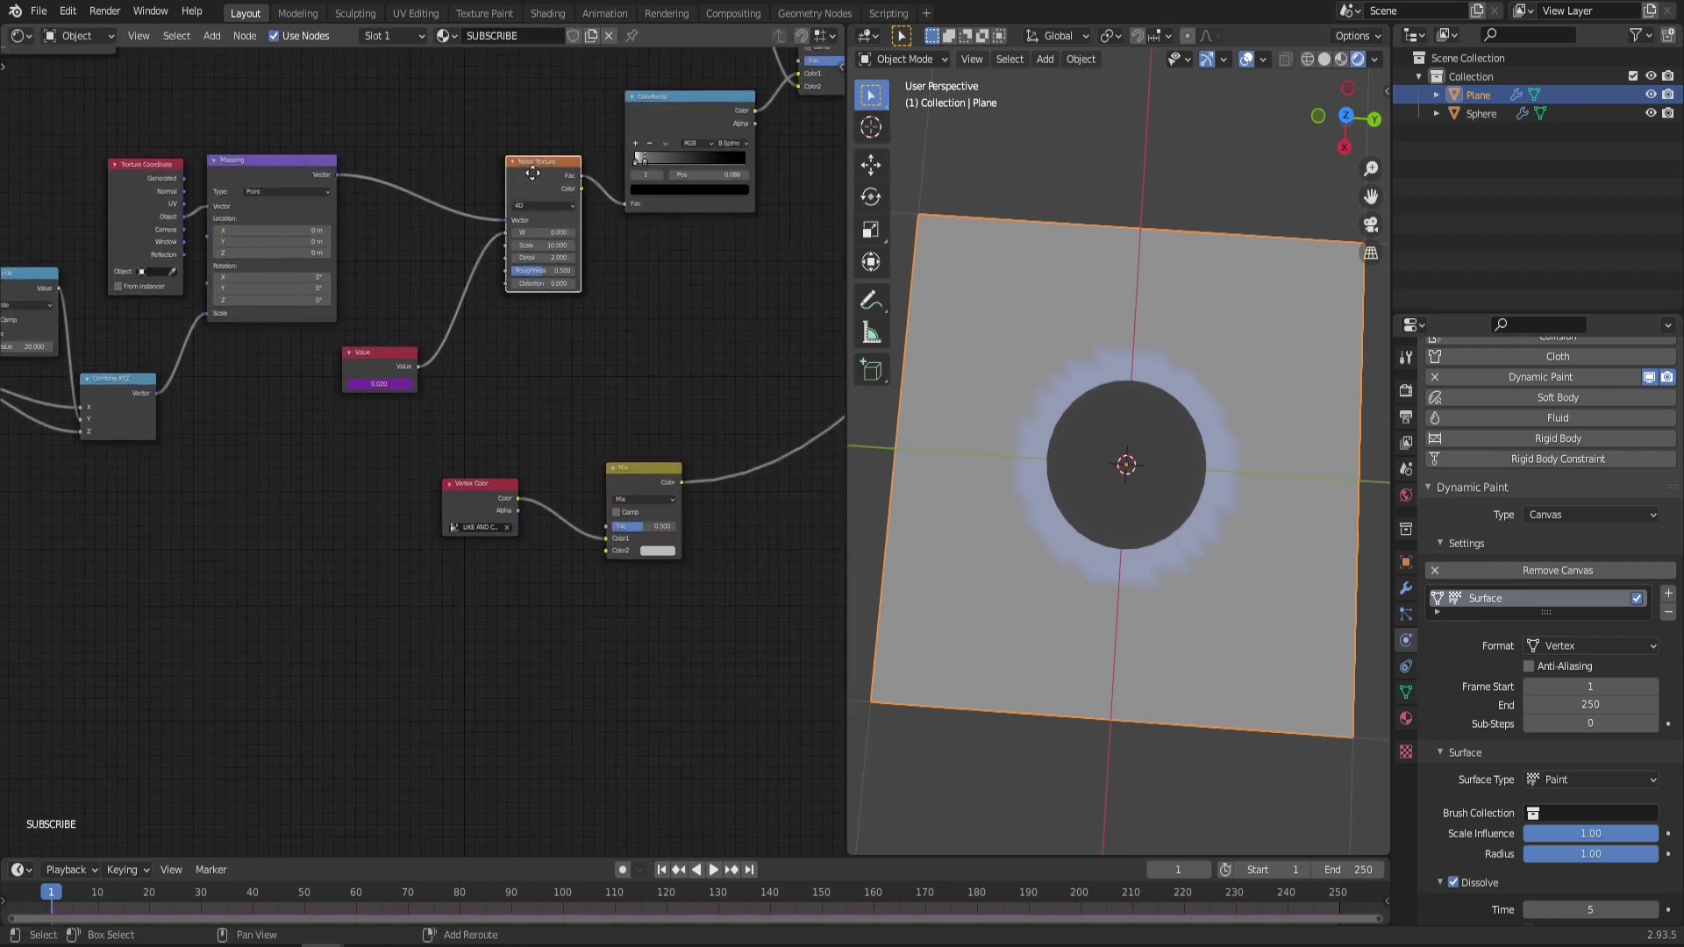
Duplicate the 4D Noise Texture below the Vertex Color node and link the Mapping vector and driven Value (W) to the copy
key("shift+d")
left_click(454, 618)
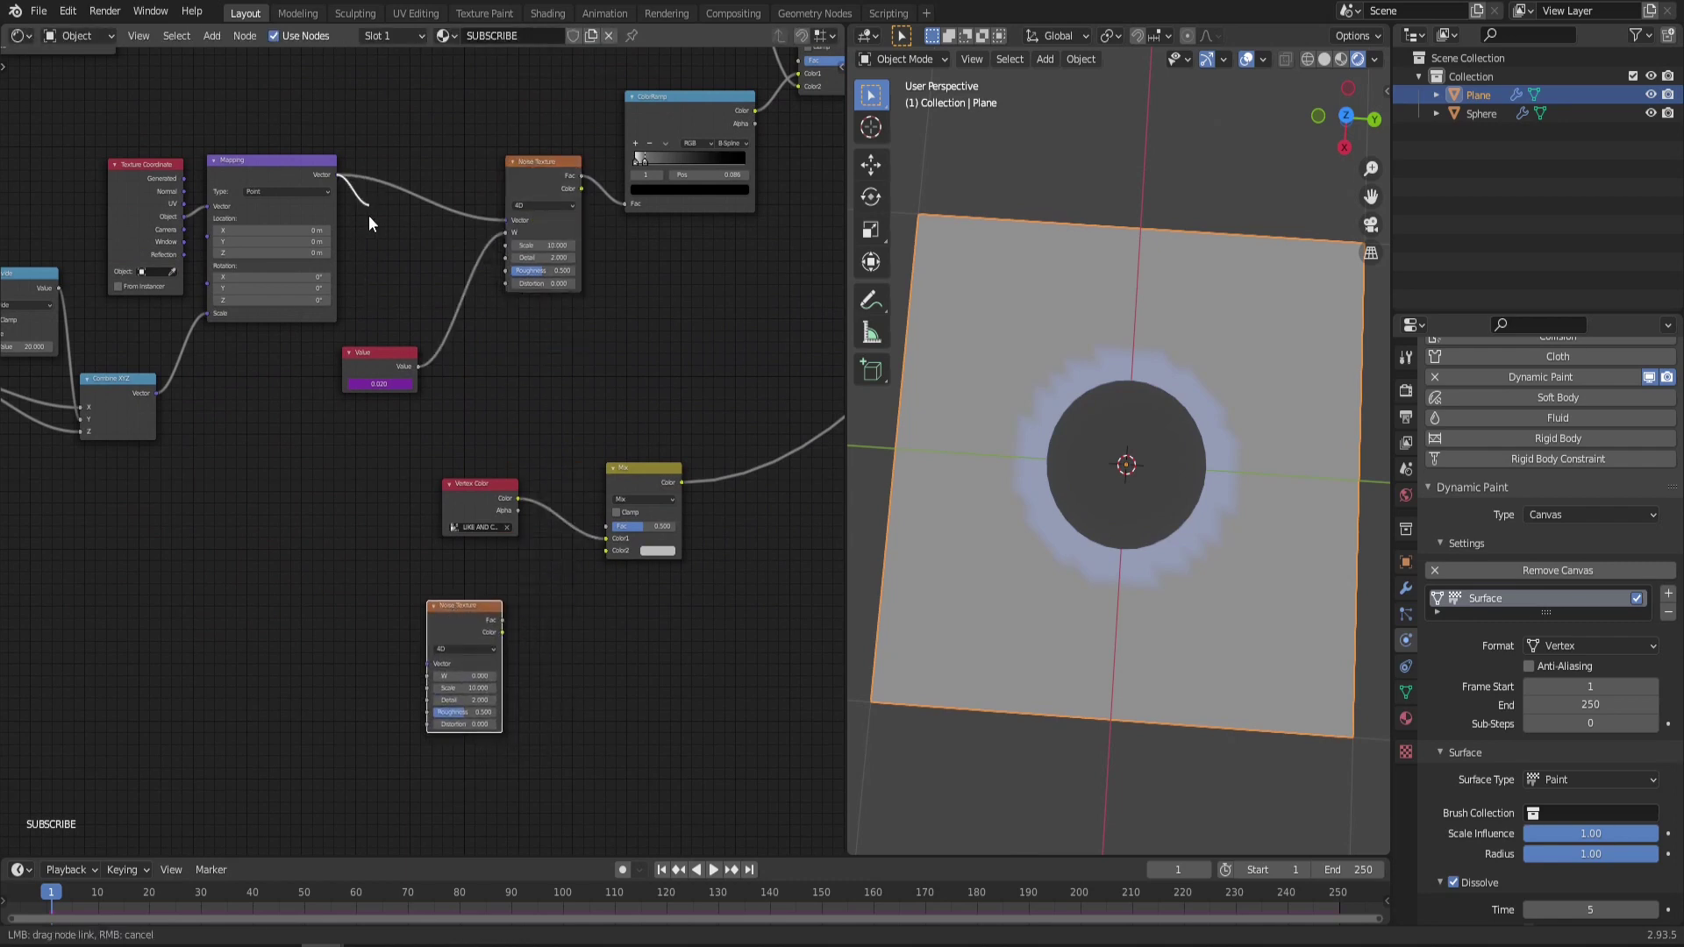
left_click_drag(368, 244, 429, 664)
scroll(370, 429, "up", 2)
left_click_drag(358, 319, 245, 381)
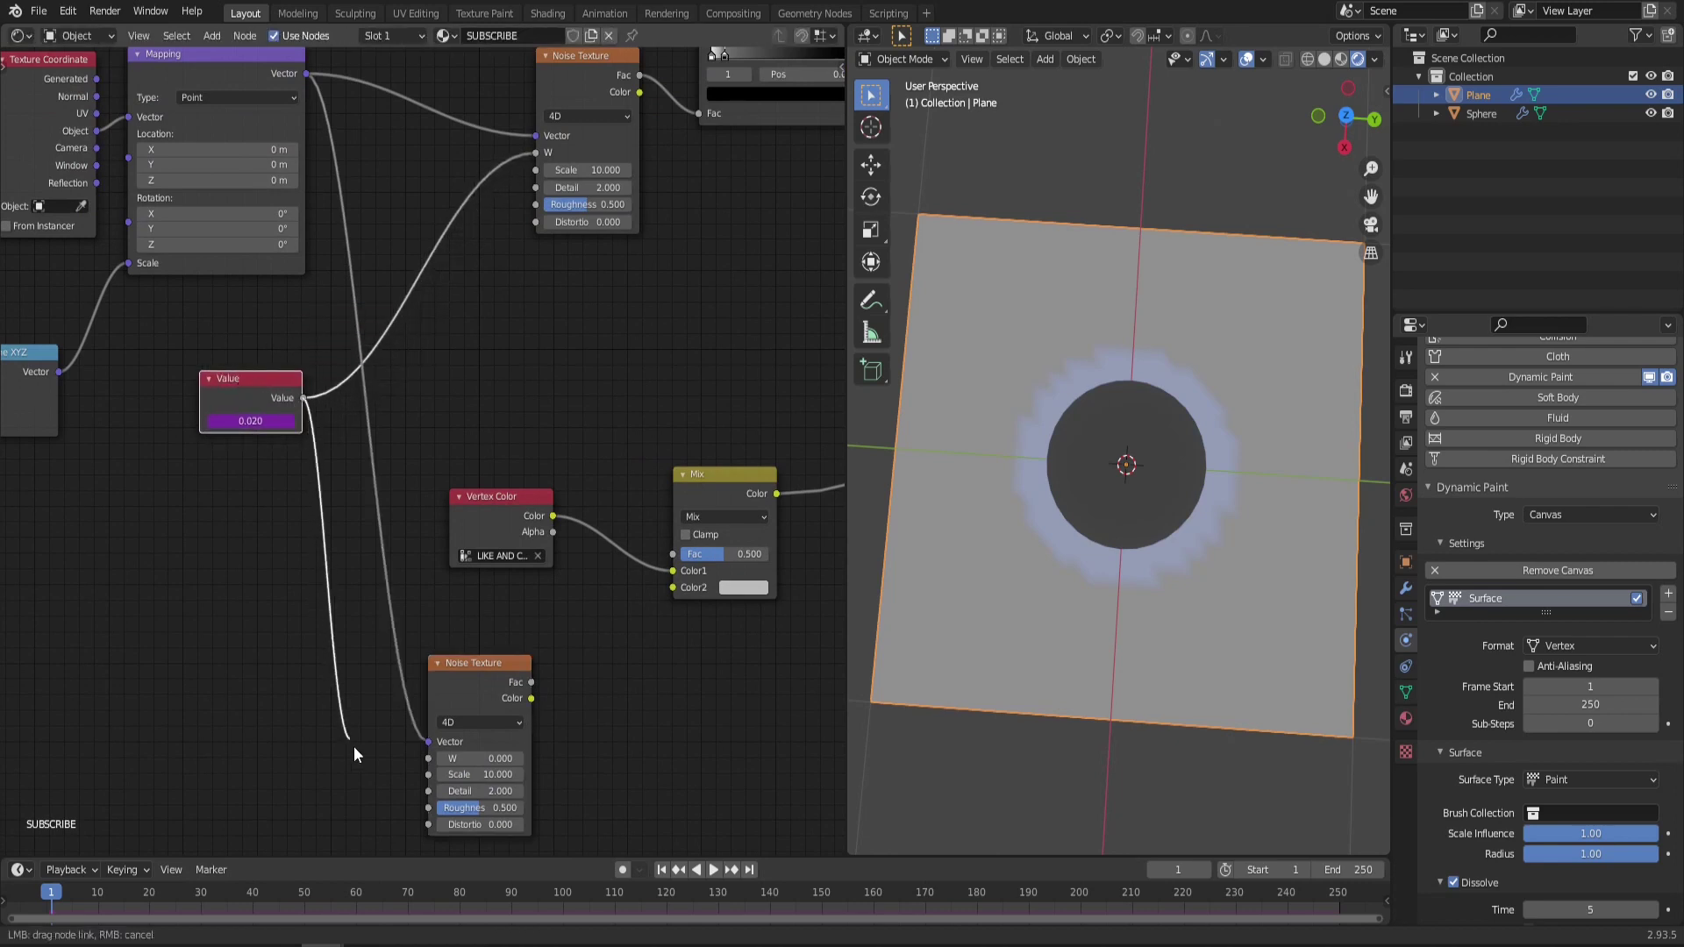
left_click_drag(401, 761, 432, 758)
Connect the duplicated Noise Texture's Fac to the Mix node's Color2 and set the blend mode to Overlay
middle_click_drag(546, 719, 411, 688)
scroll(377, 675, "up", 1)
left_click_drag(340, 648, 359, 623)
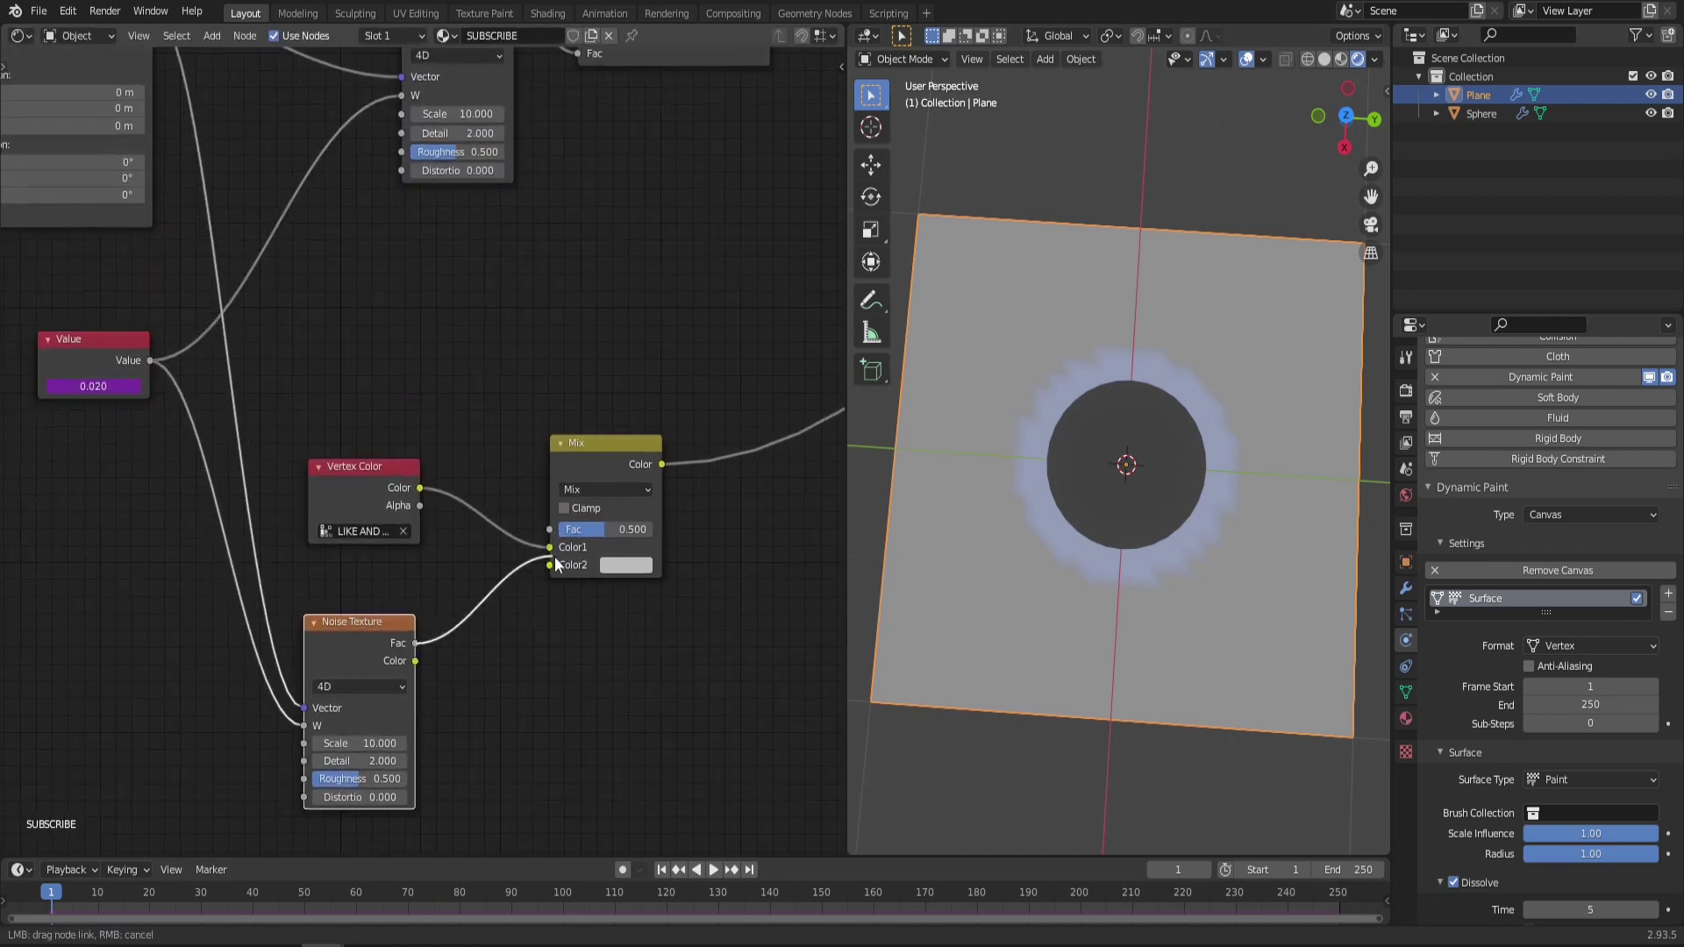
left_click_drag(556, 559, 557, 563)
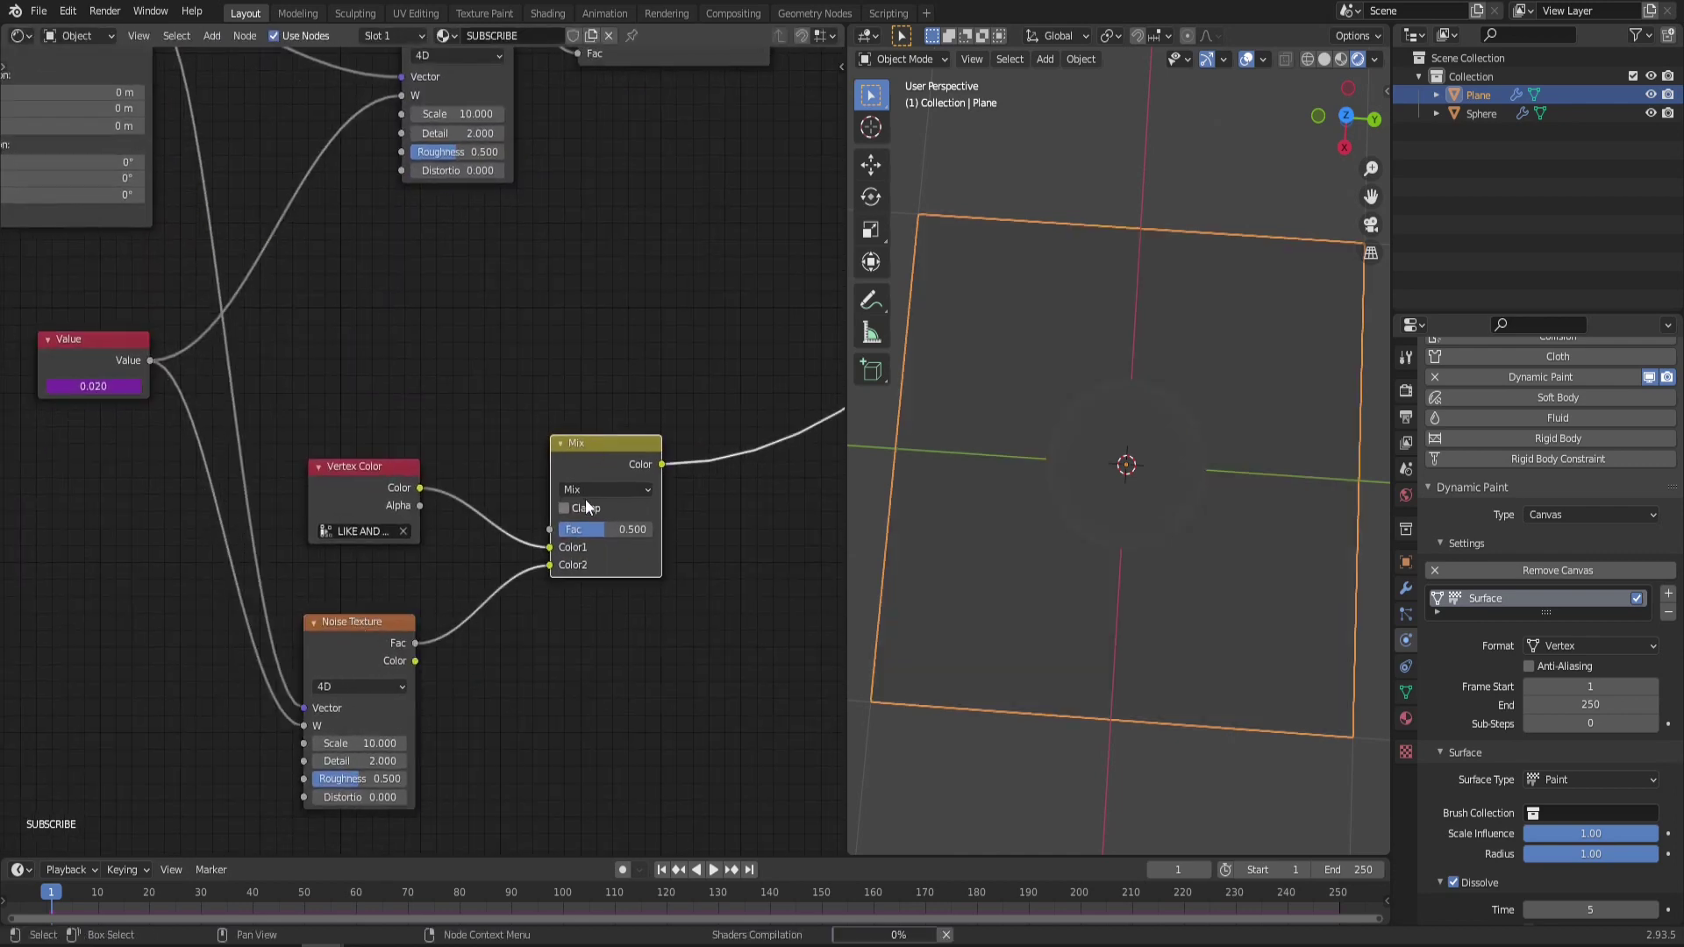
left_click(625, 489)
left_click(607, 687)
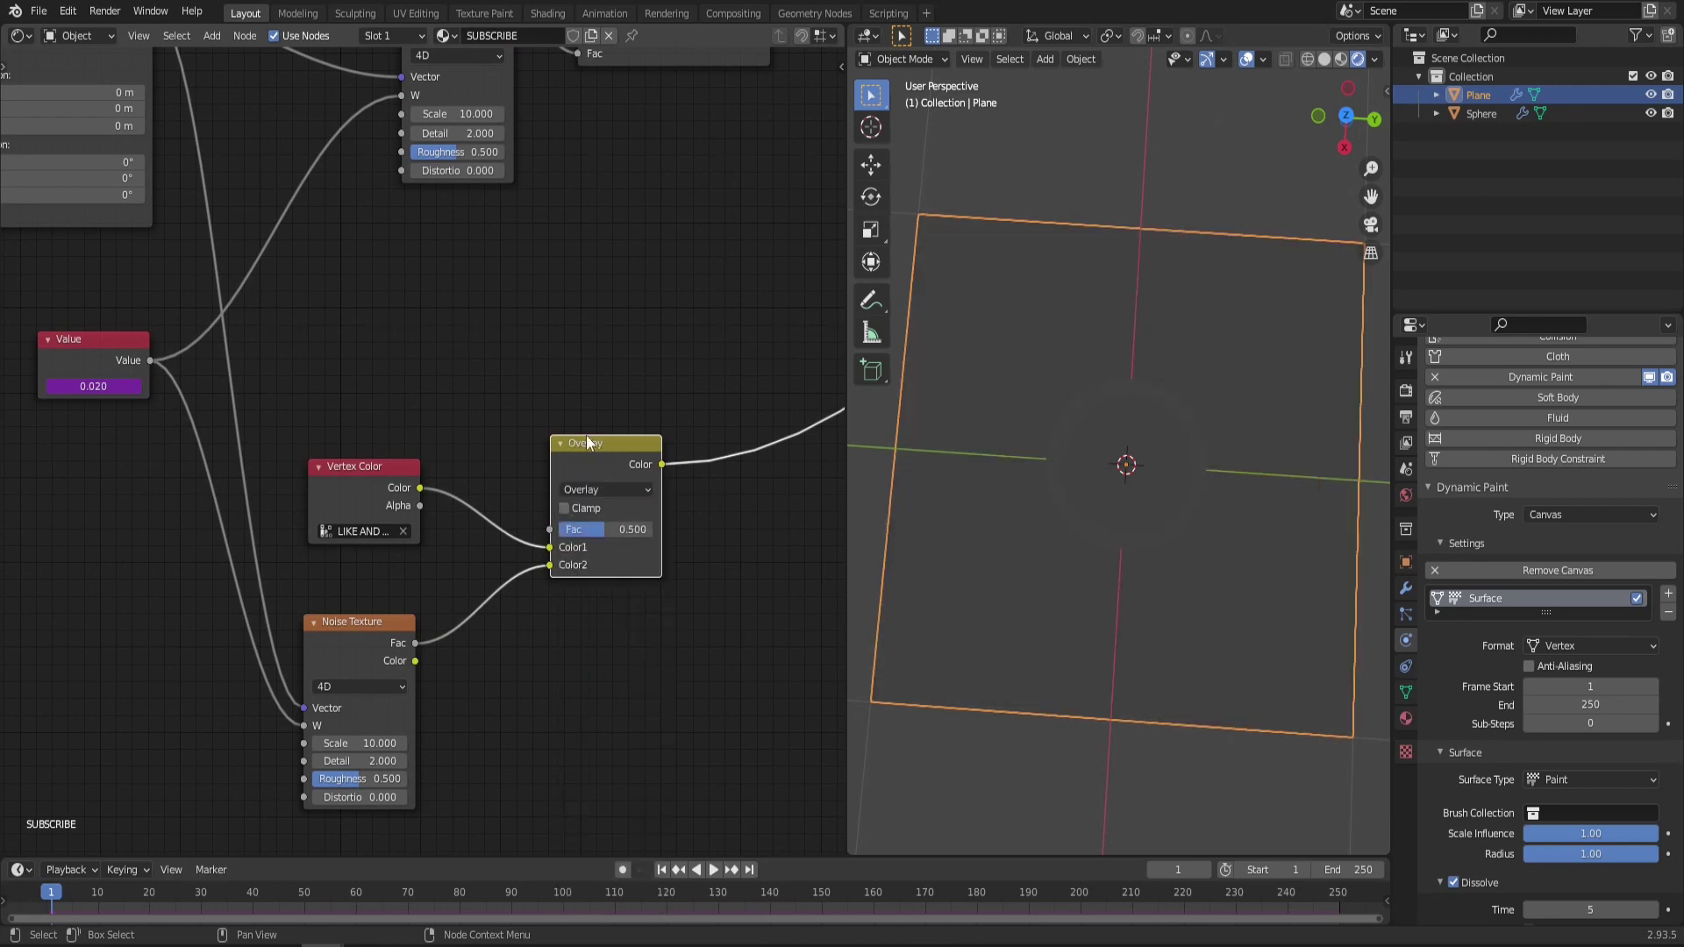
Examine the edge of the painted ring around the sphere from several angles
scroll(1156, 500, "up", 4)
middle_click_drag(1174, 488, 1184, 533)
scroll(1112, 421, "up", 2)
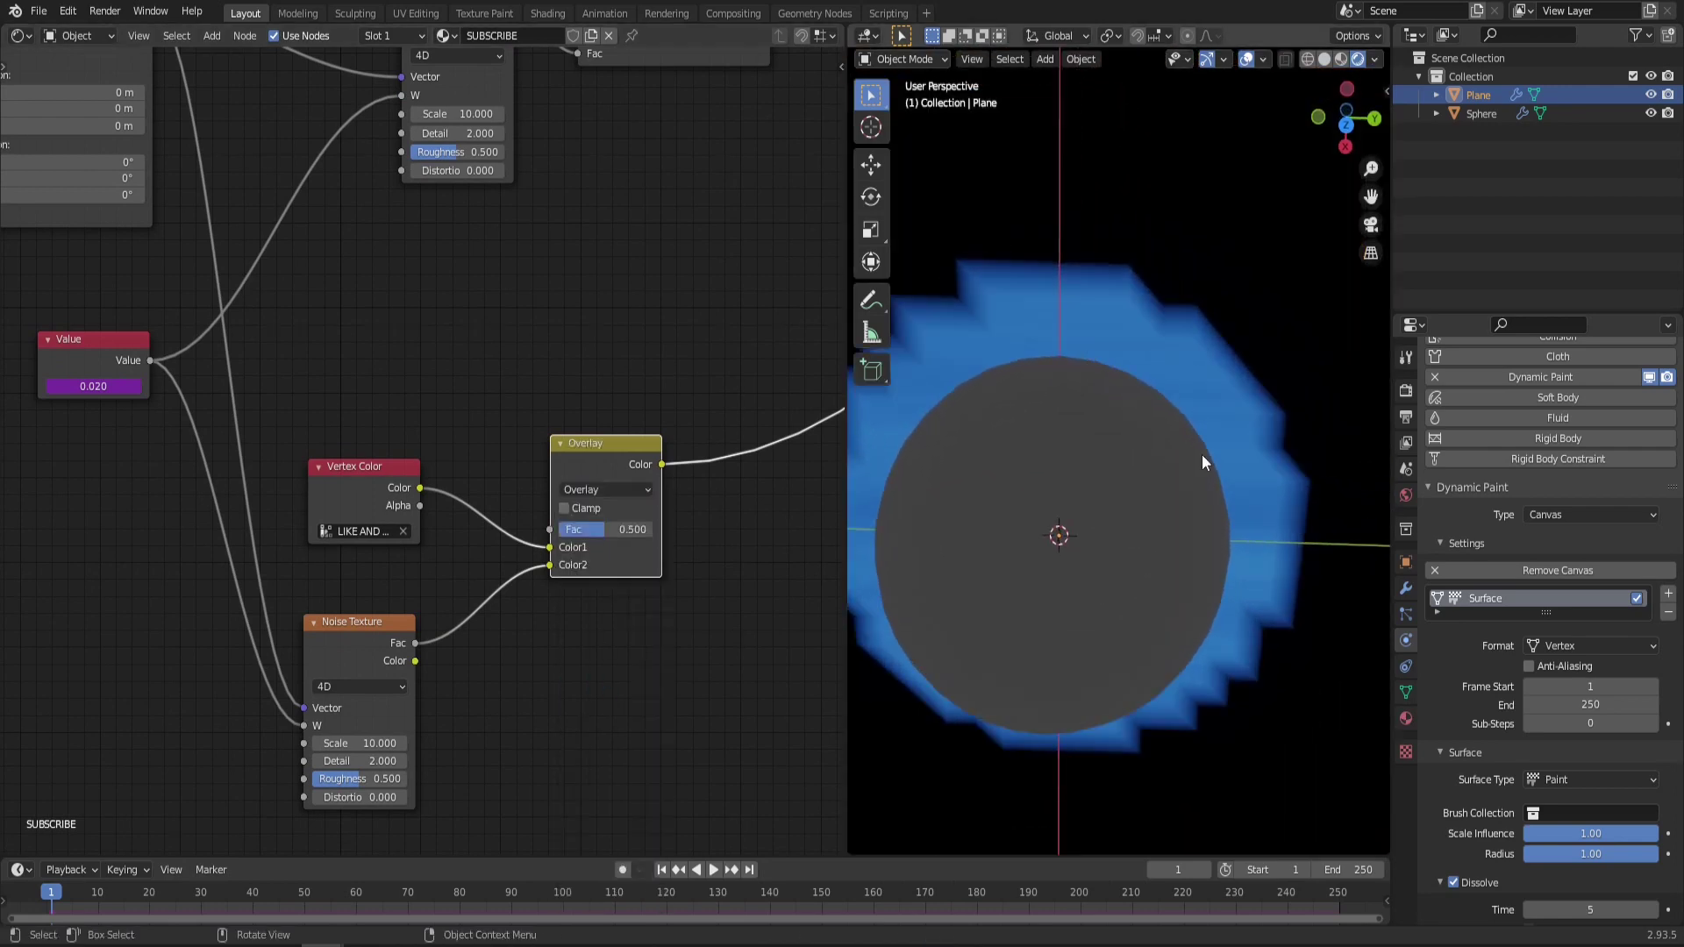
middle_click_drag(1197, 475, 1236, 361)
middle_click_drag(882, 300, 993, 351, "shift")
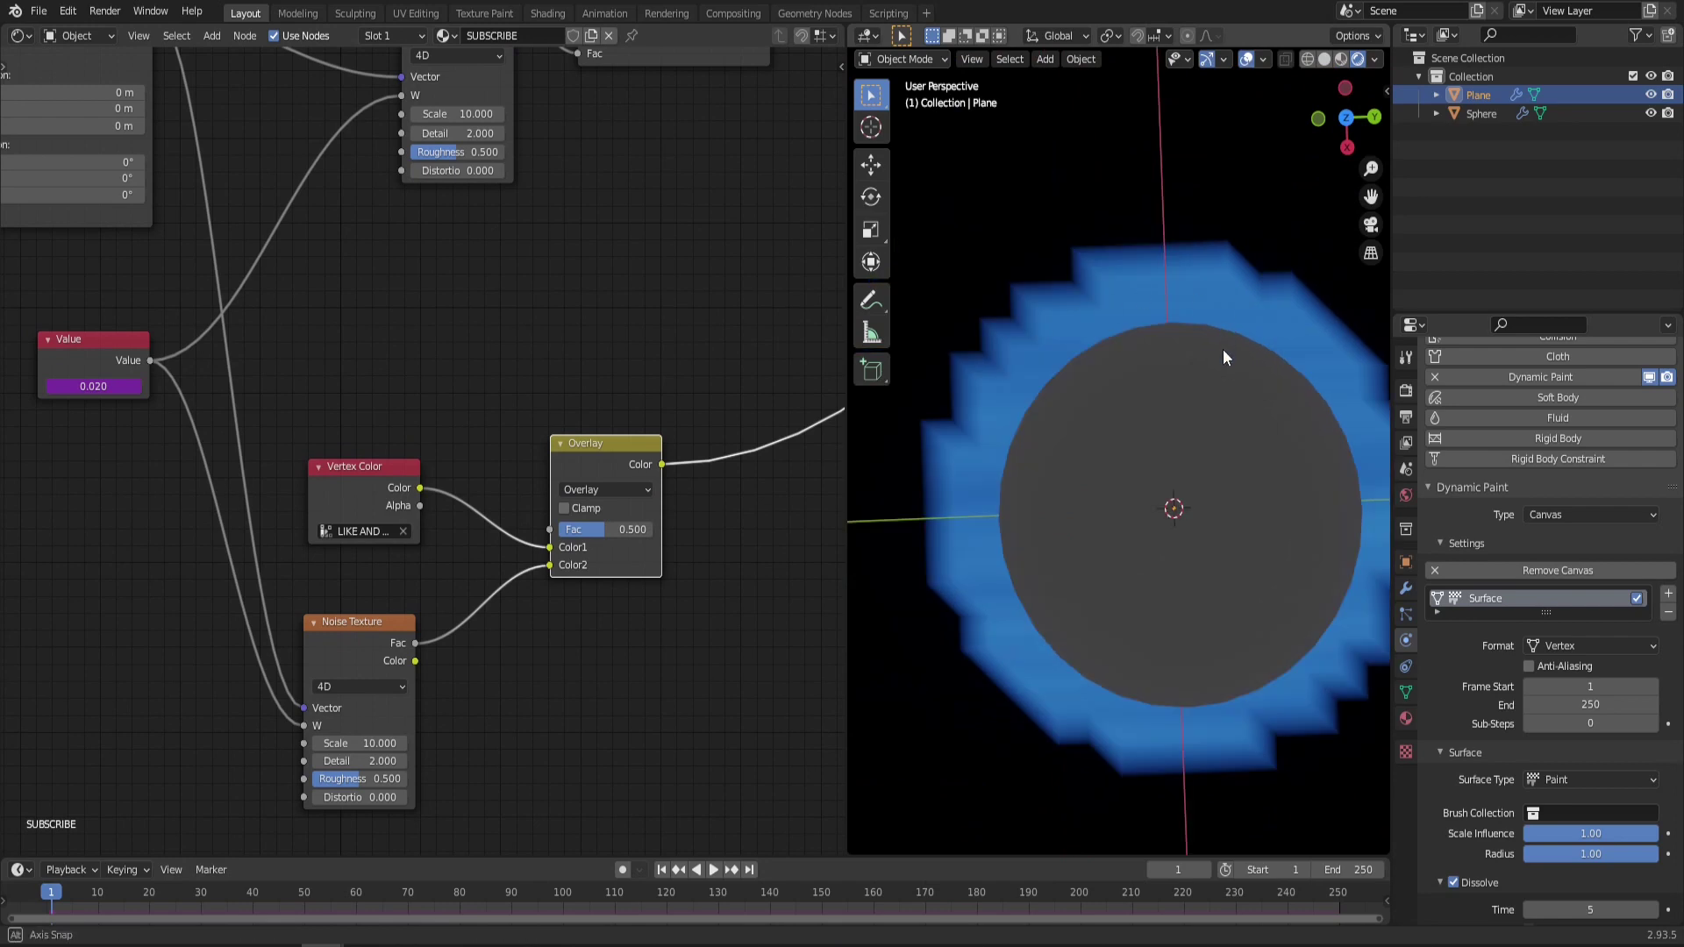
middle_click_drag(1222, 349, 1216, 351)
scroll(1072, 430, "down", 2)
middle_click_drag(829, 473, 801, 455, "shift")
middle_click_drag(1085, 520, 1081, 509)
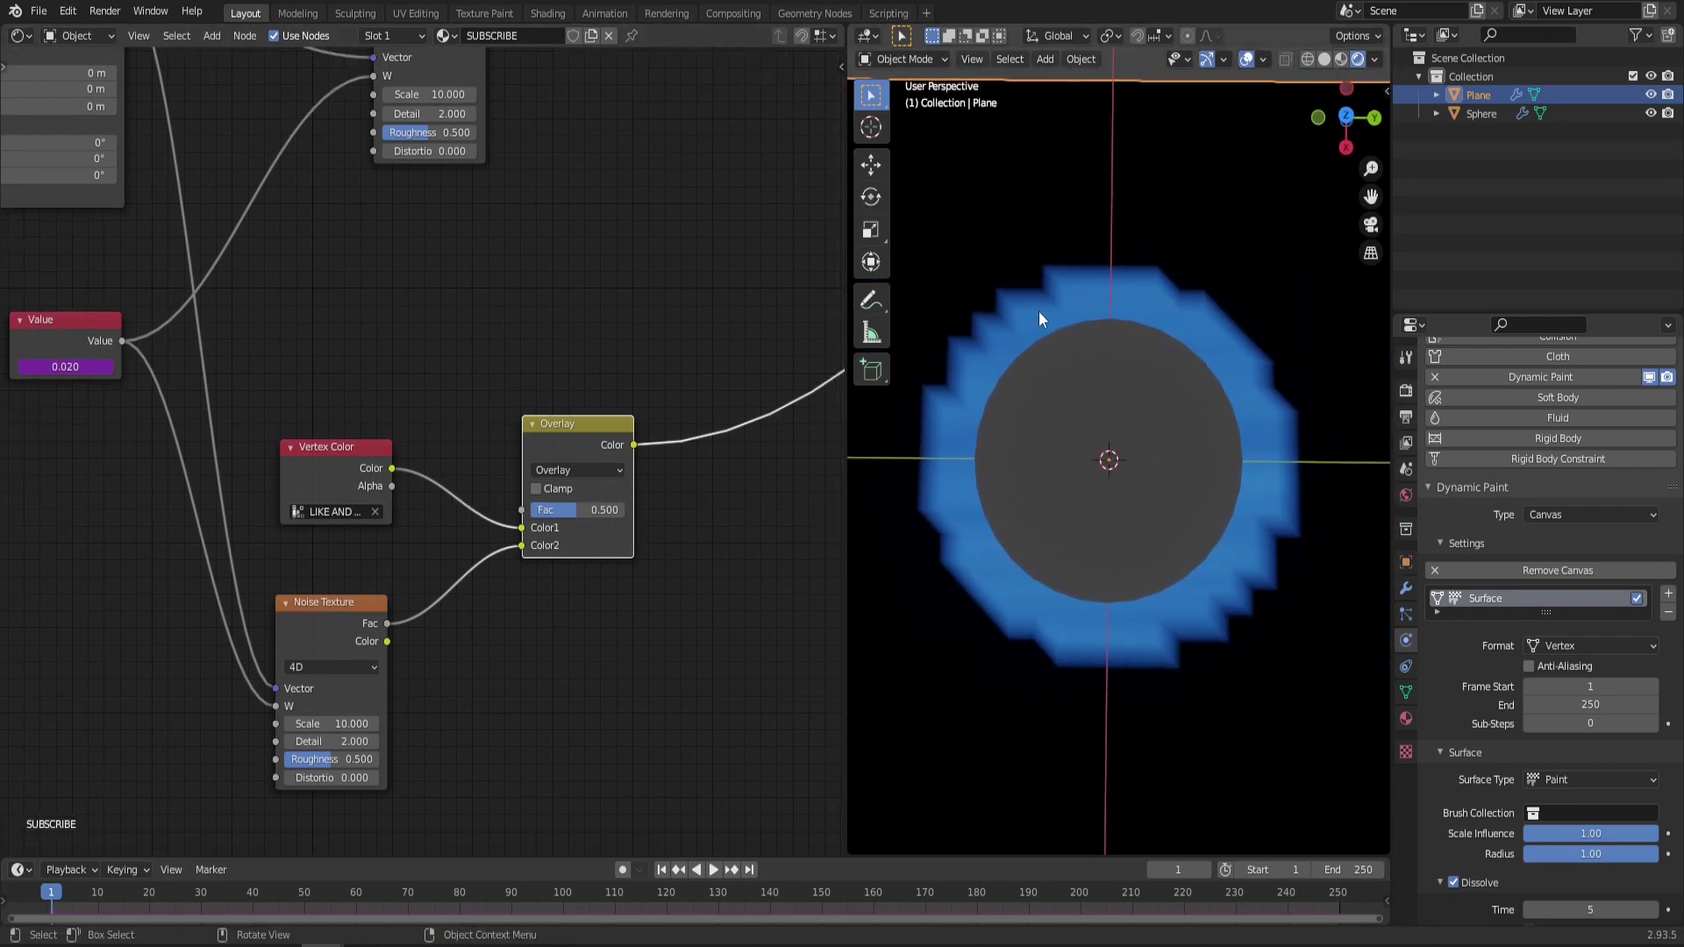
Feed the Overlay node's Color1 from the Vertex Color node's Alpha output instead of its Color
scroll(350, 459, "up", 1)
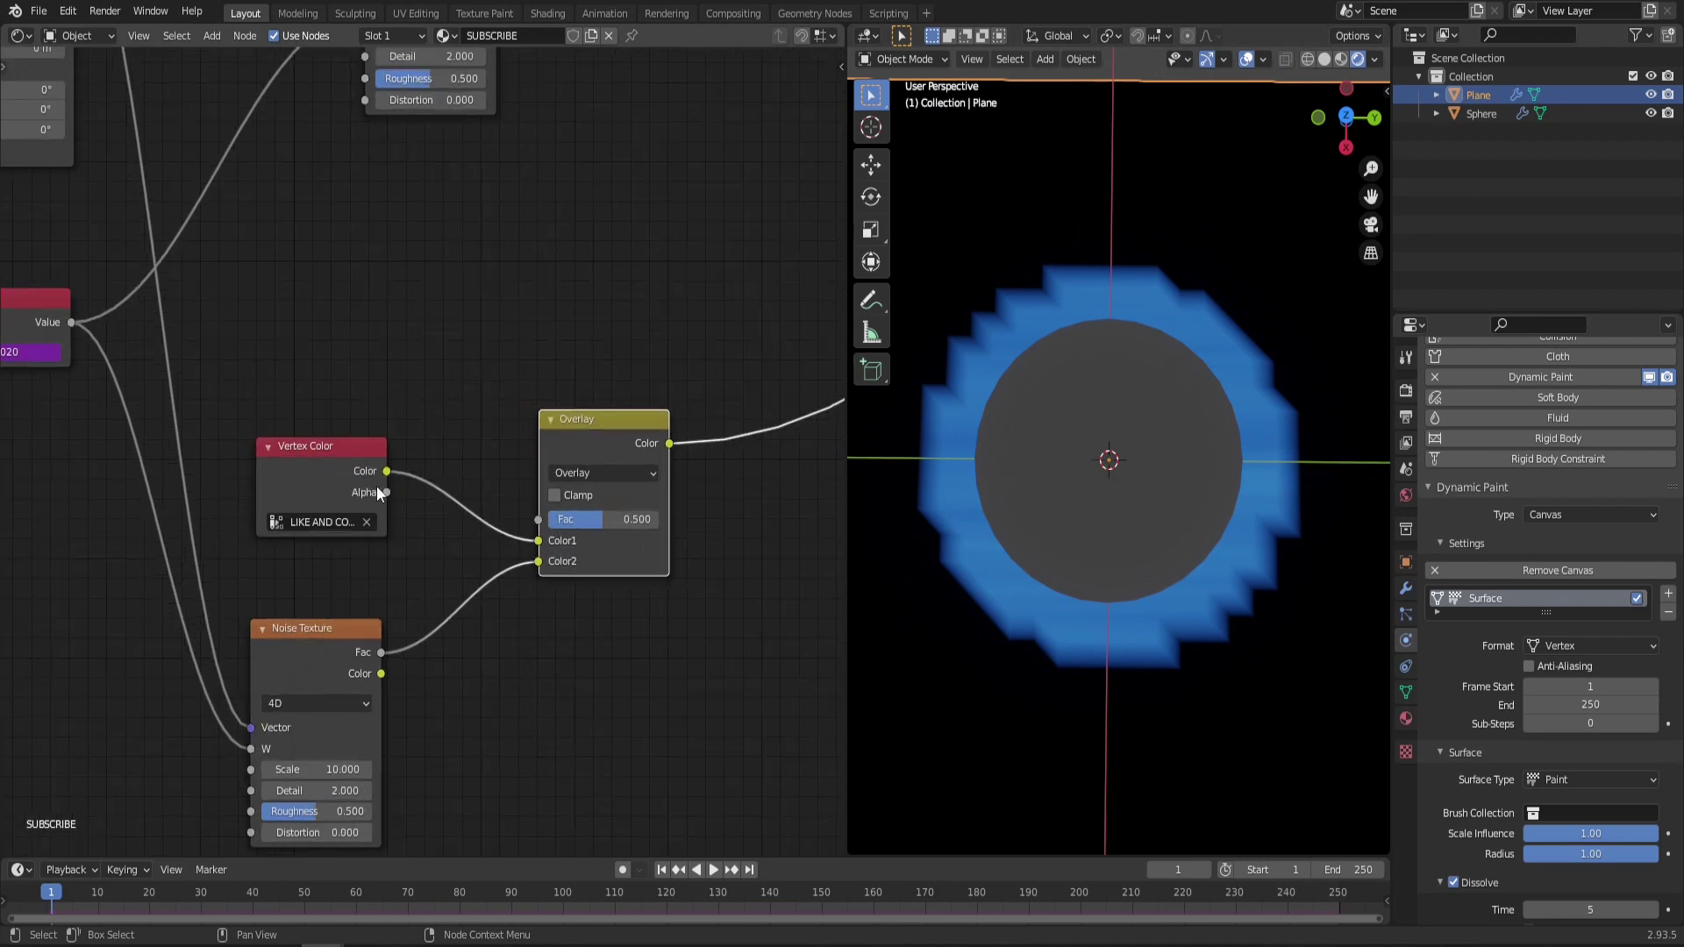
left_click_drag(386, 491, 539, 541)
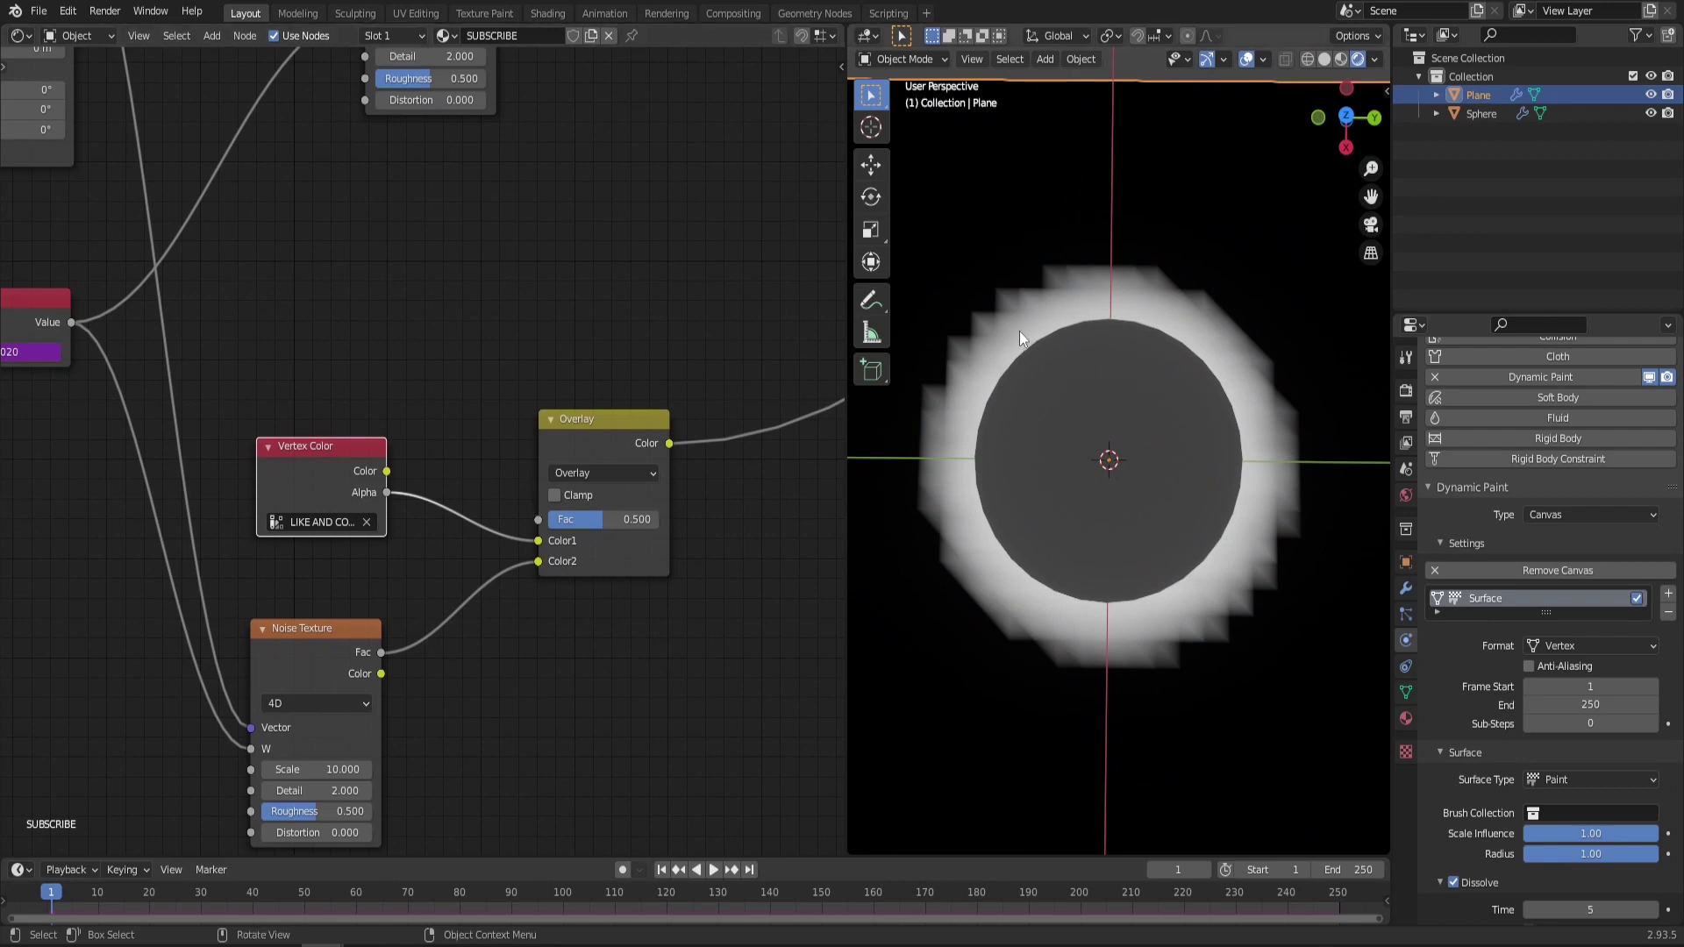
scroll(1053, 392, "down", 2)
scroll(391, 515, "down", 3)
scroll(430, 450, "down", 2)
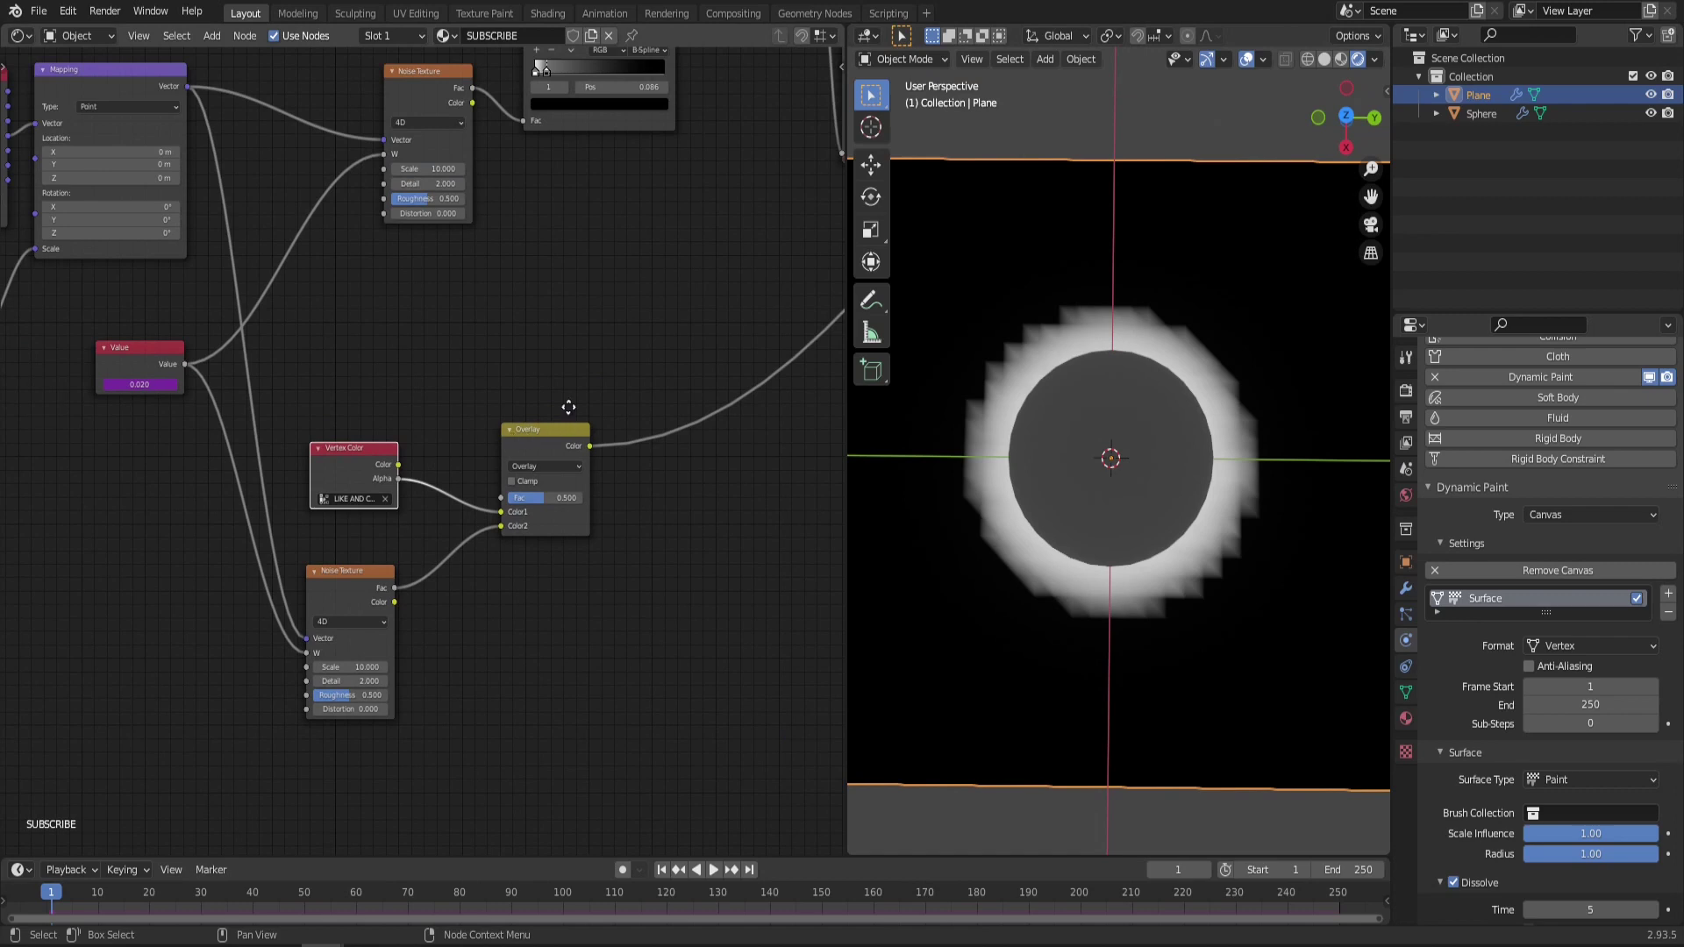
Insert a ColorRamp node on the Overlay node's output
middle_click_drag(556, 413, 343, 510)
scroll(331, 561, "up", 2)
middle_click_drag(330, 568, 371, 531)
key("F3")
type("colorr")
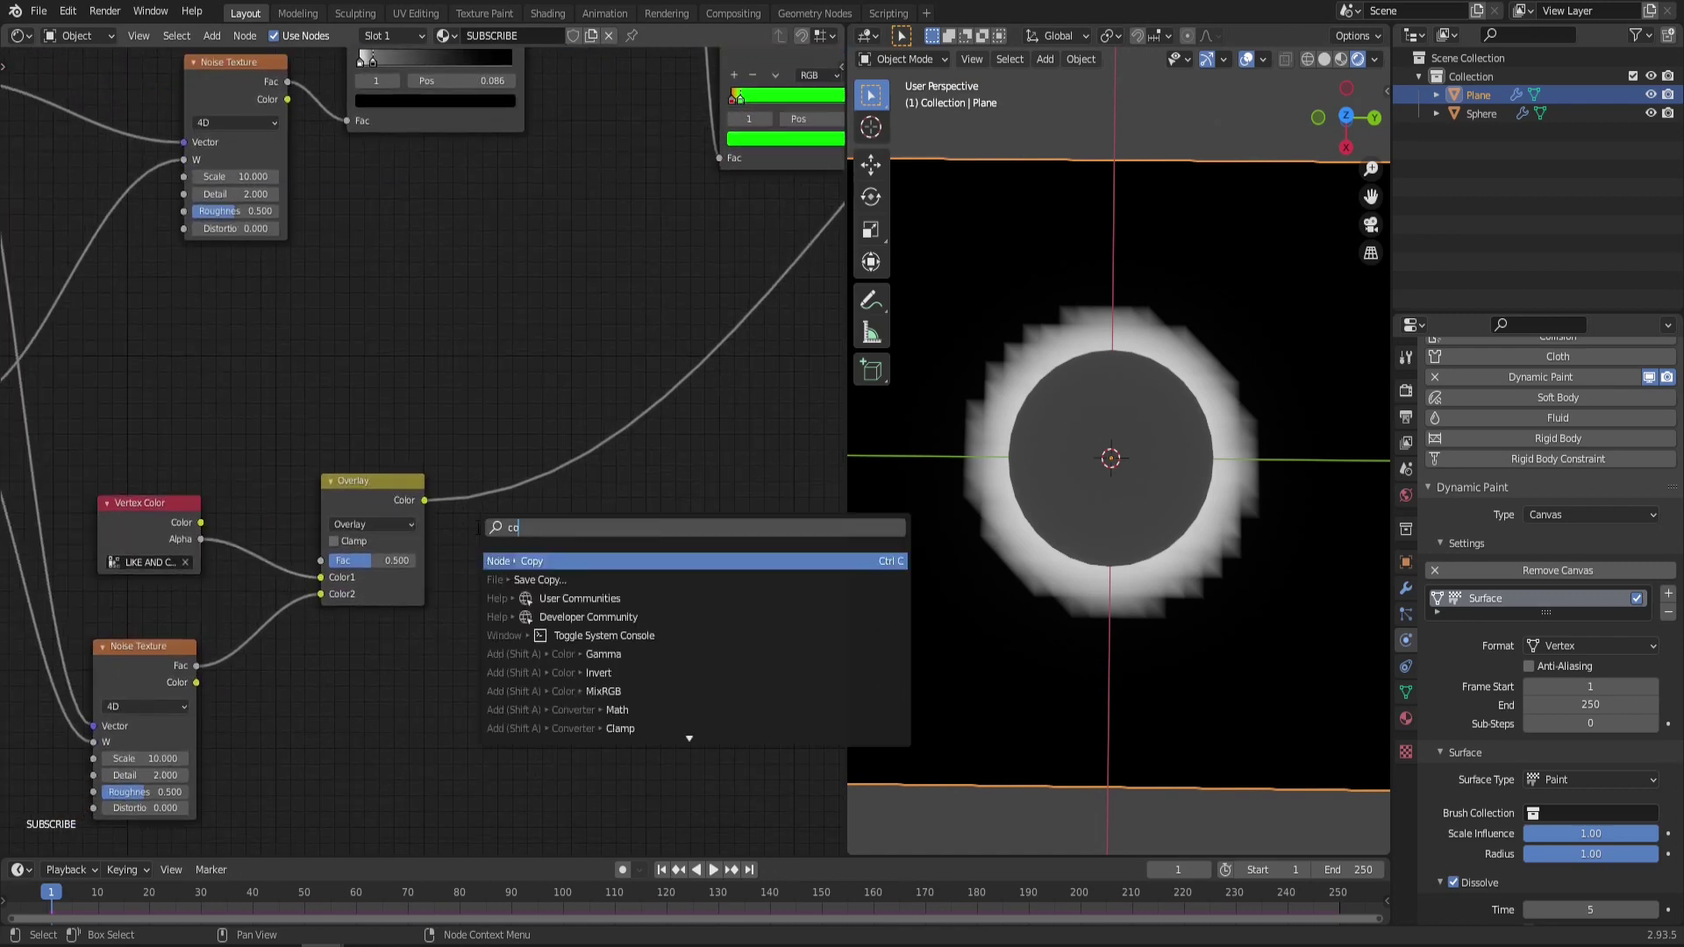
key("Return")
left_click(507, 466)
scroll(650, 565, "up", 3)
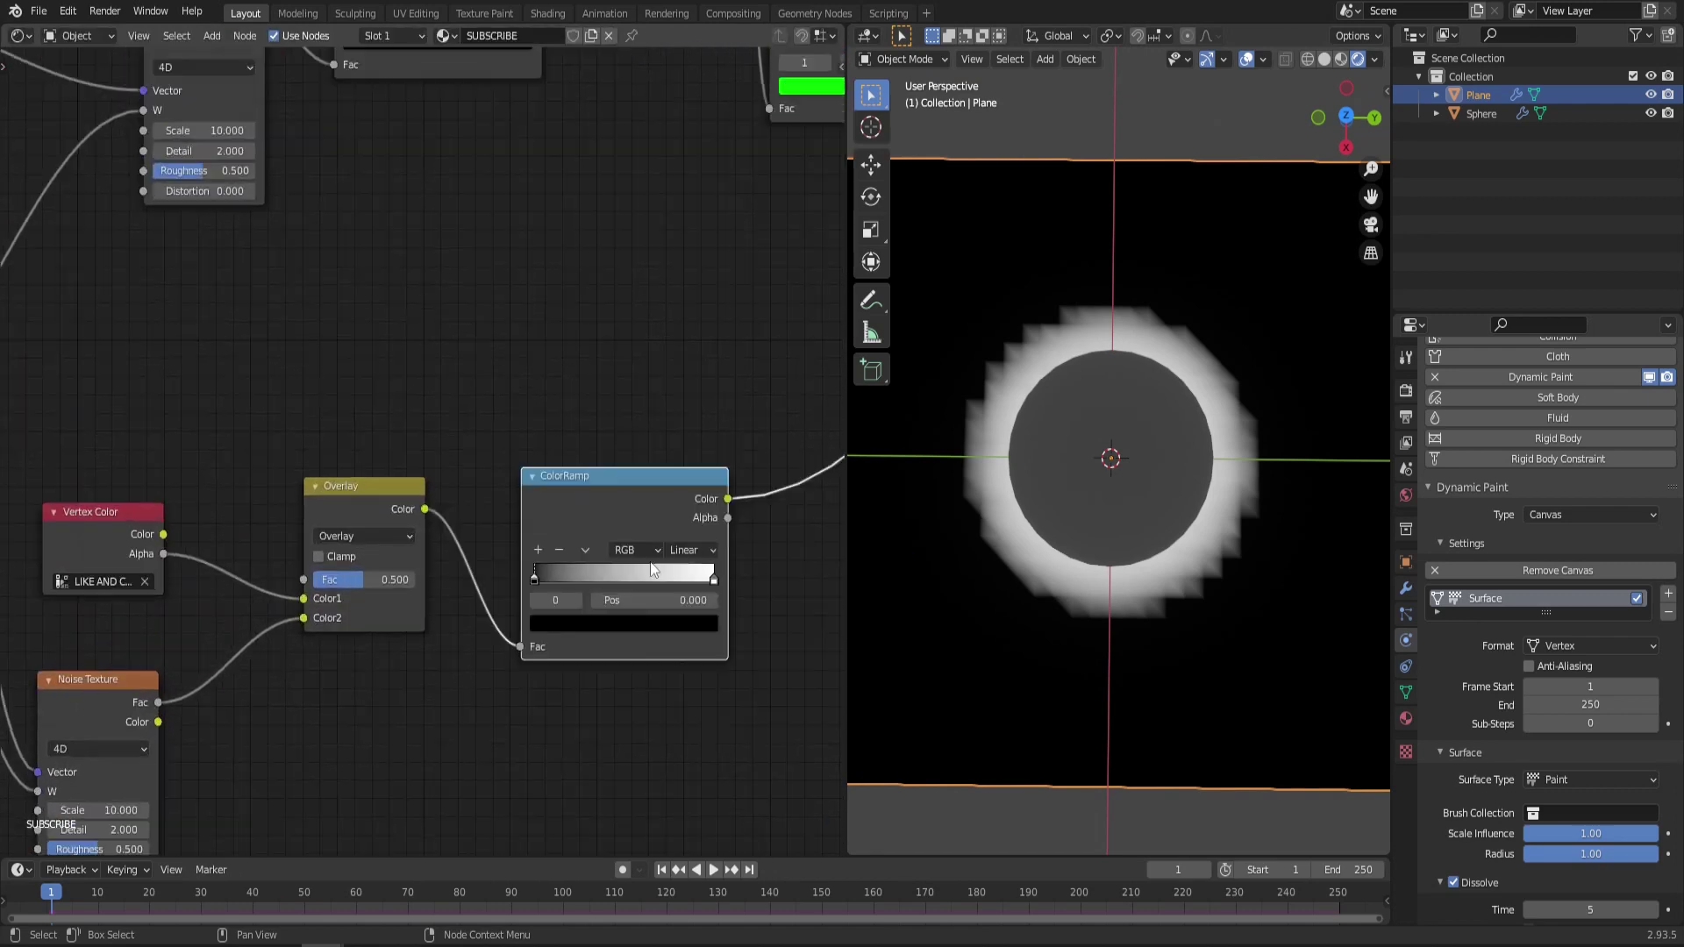
Set the ColorRamp after the Overlay node to Cardinal interpolation and move its black stop to position 0.464
middle_click_drag(640, 457, 608, 446)
left_click(680, 549)
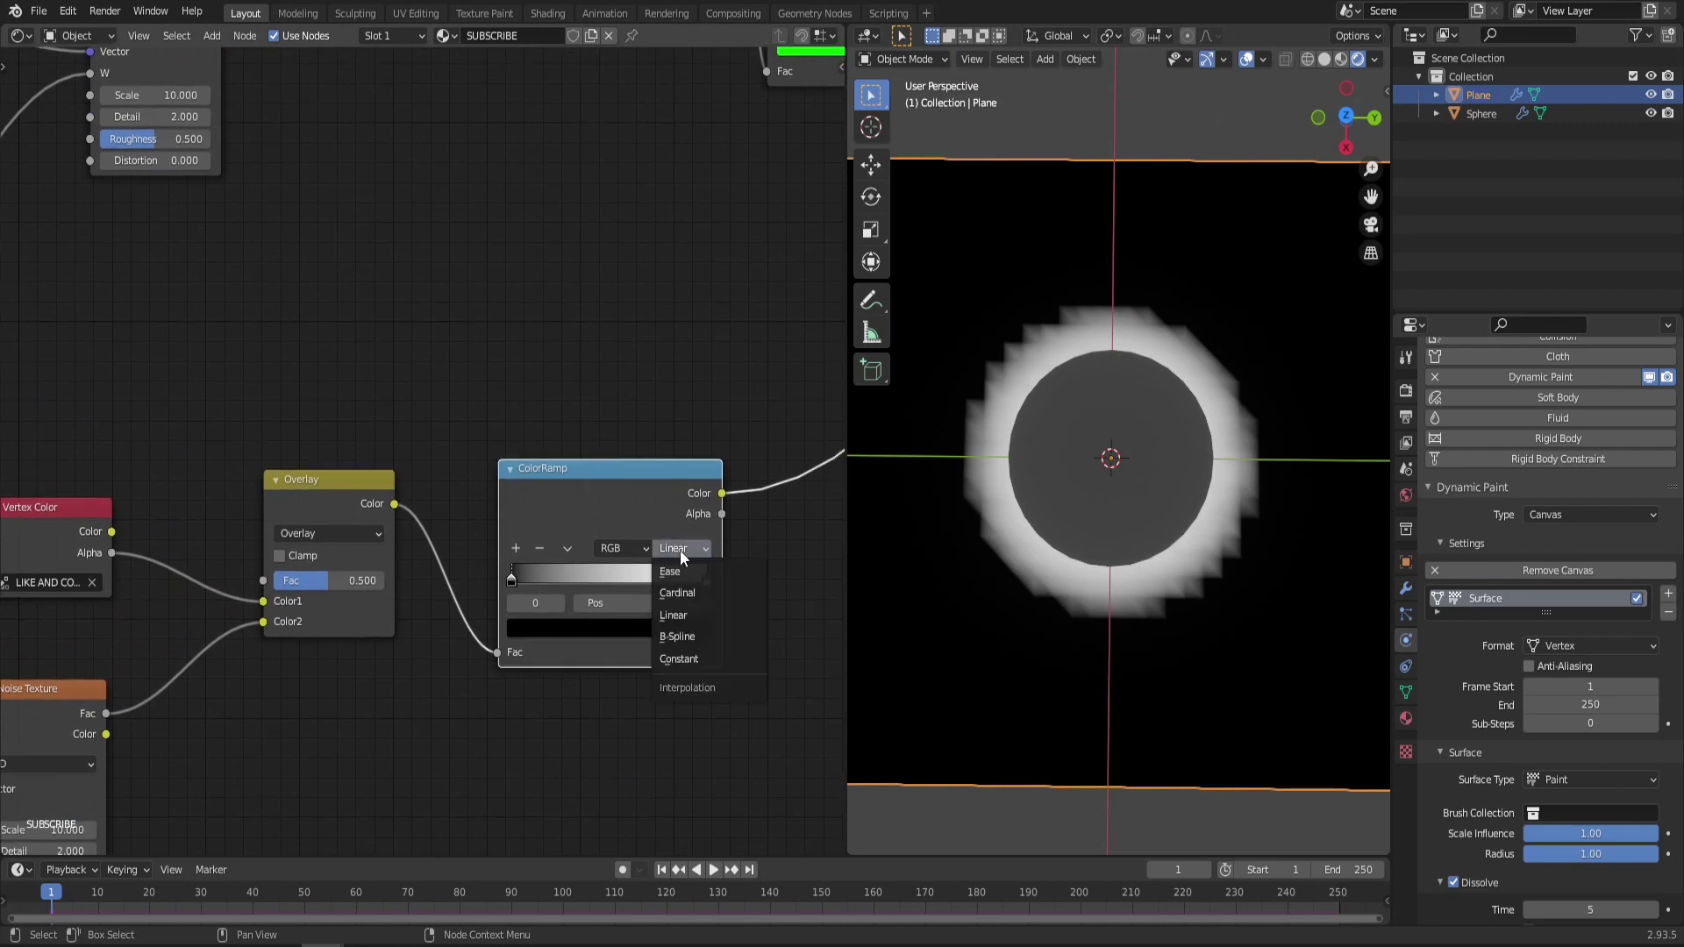
left_click(702, 593)
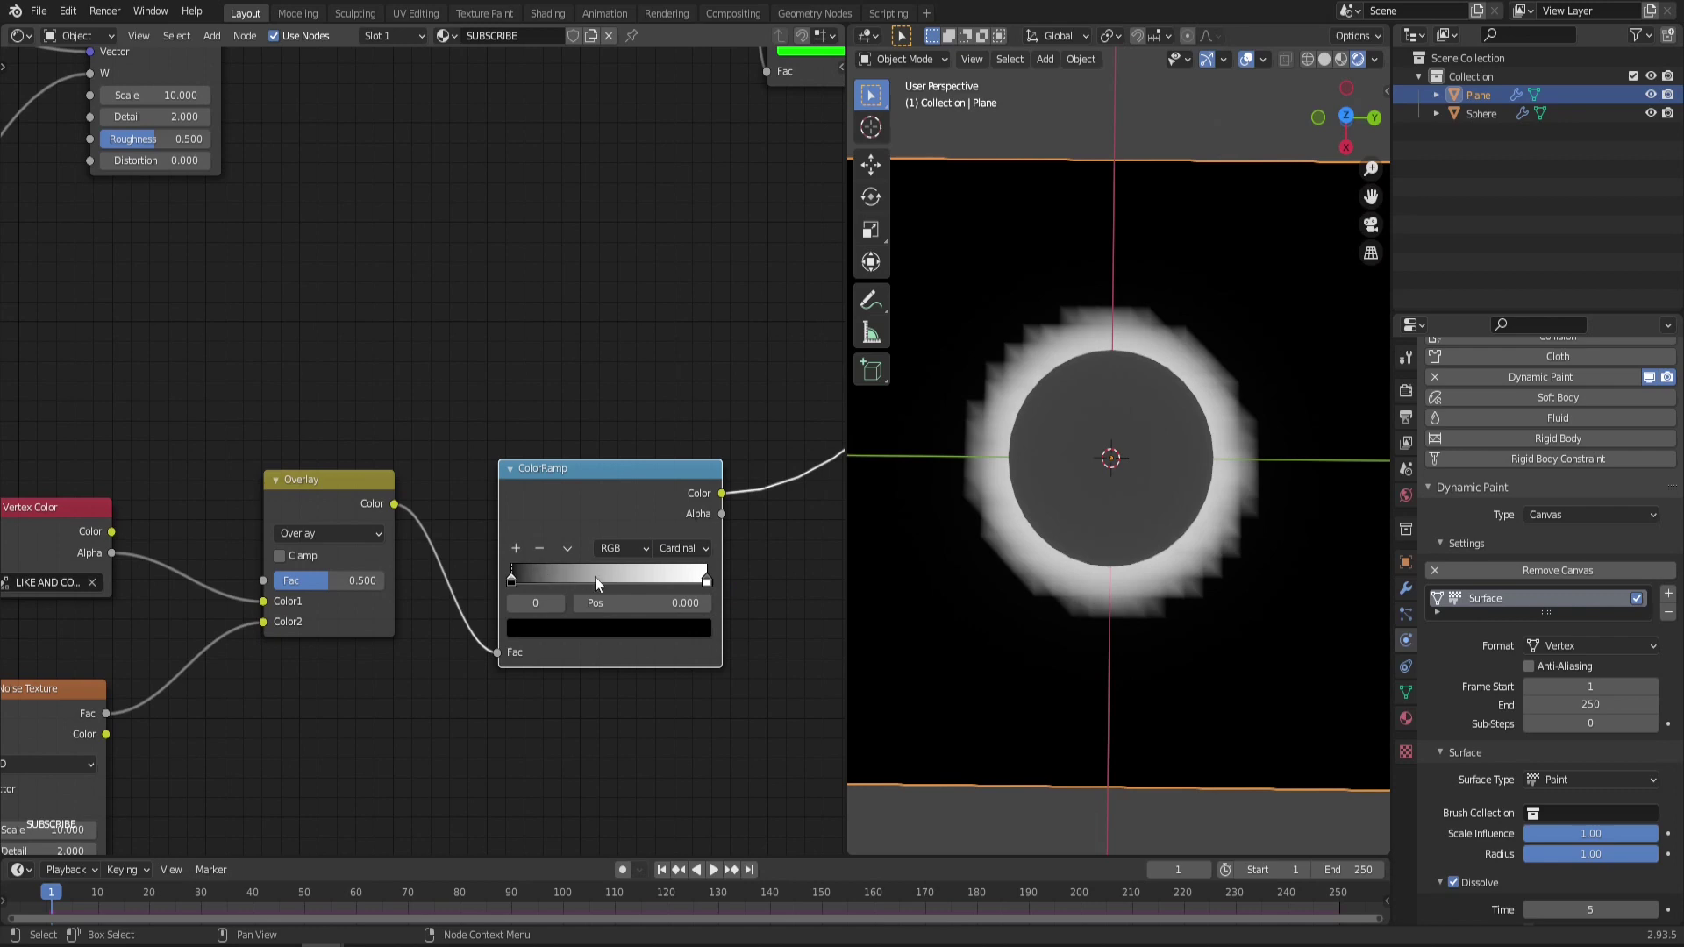
mouse_move(509, 580)
left_mouse_down()
mouse_move(616, 580)
mouse_move(511, 580)
left_mouse_up()
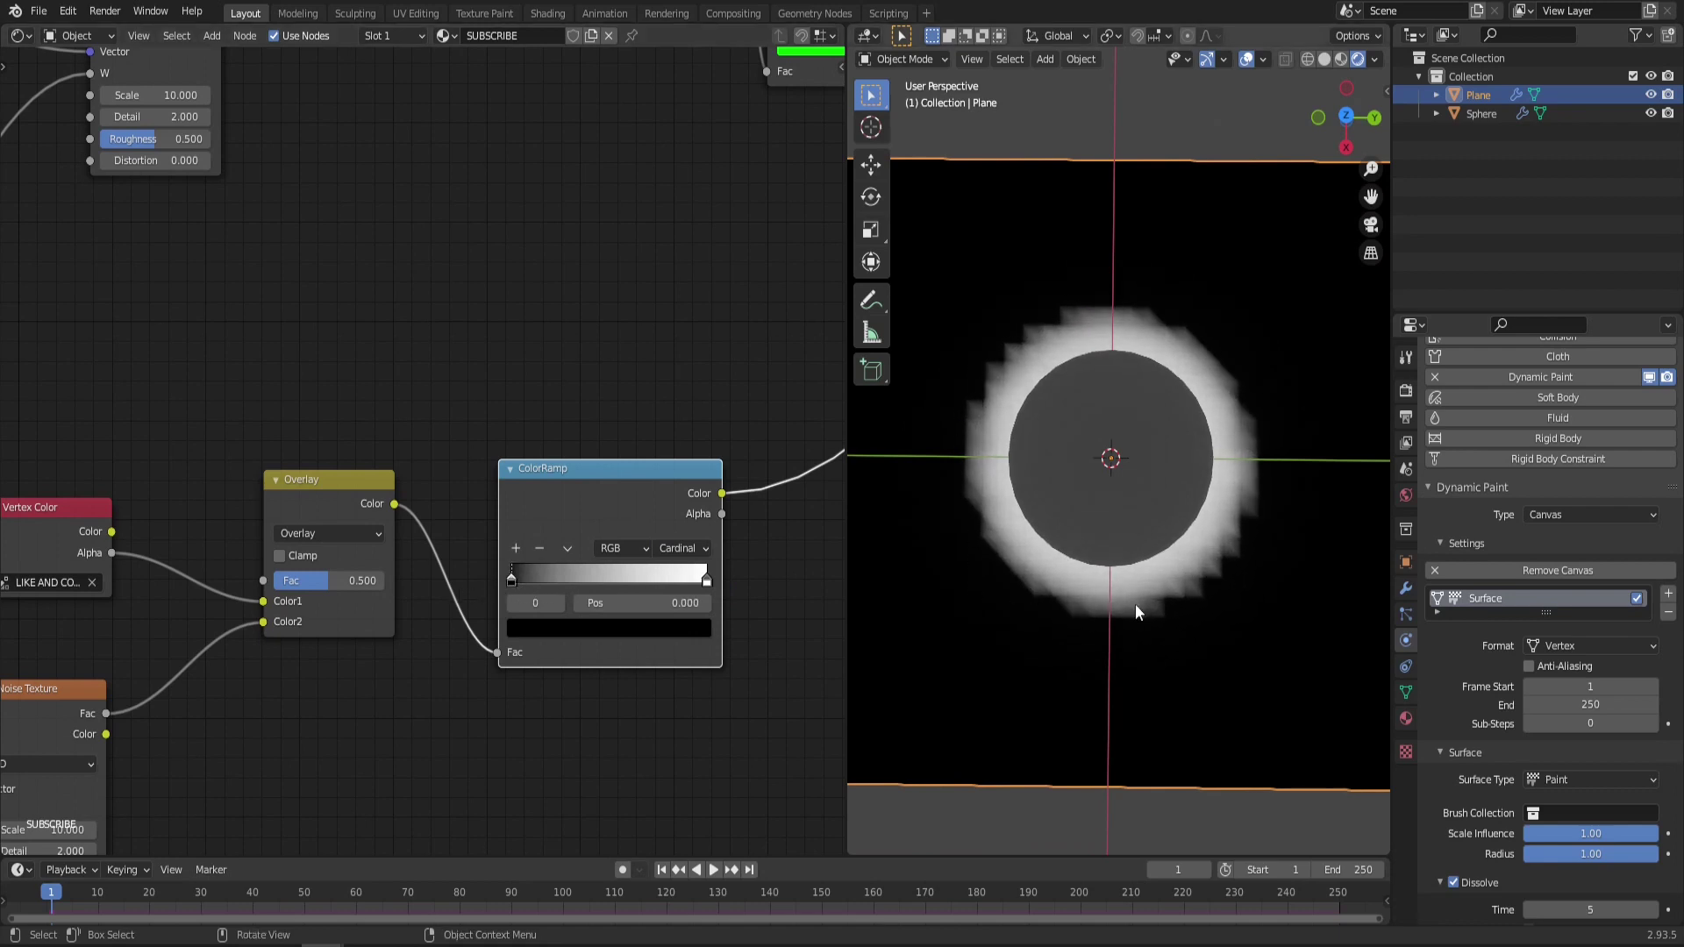
left_click_drag(511, 581, 607, 572)
middle_click_drag(611, 517, 379, 488)
scroll(329, 514, "down", 1)
left_click_drag(368, 463, 336, 459)
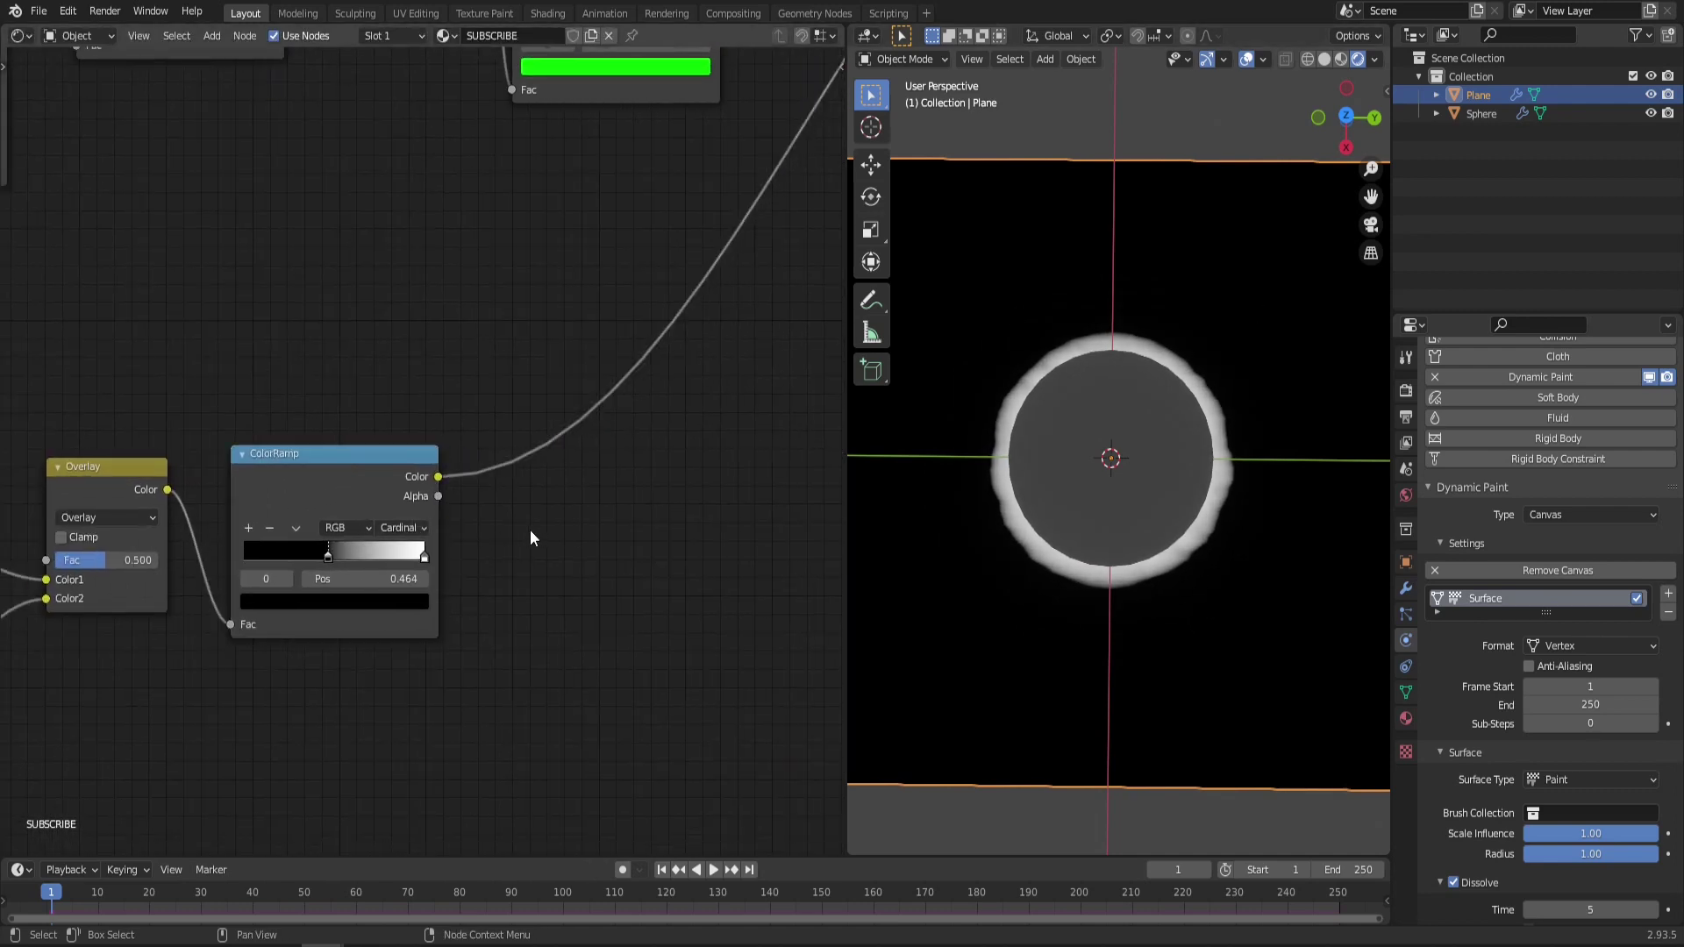
Insert a Math node on the ColorRamp's Color output and set its operation to Multiply
key("F3")
type("math")
key("Return")
left_click(507, 452)
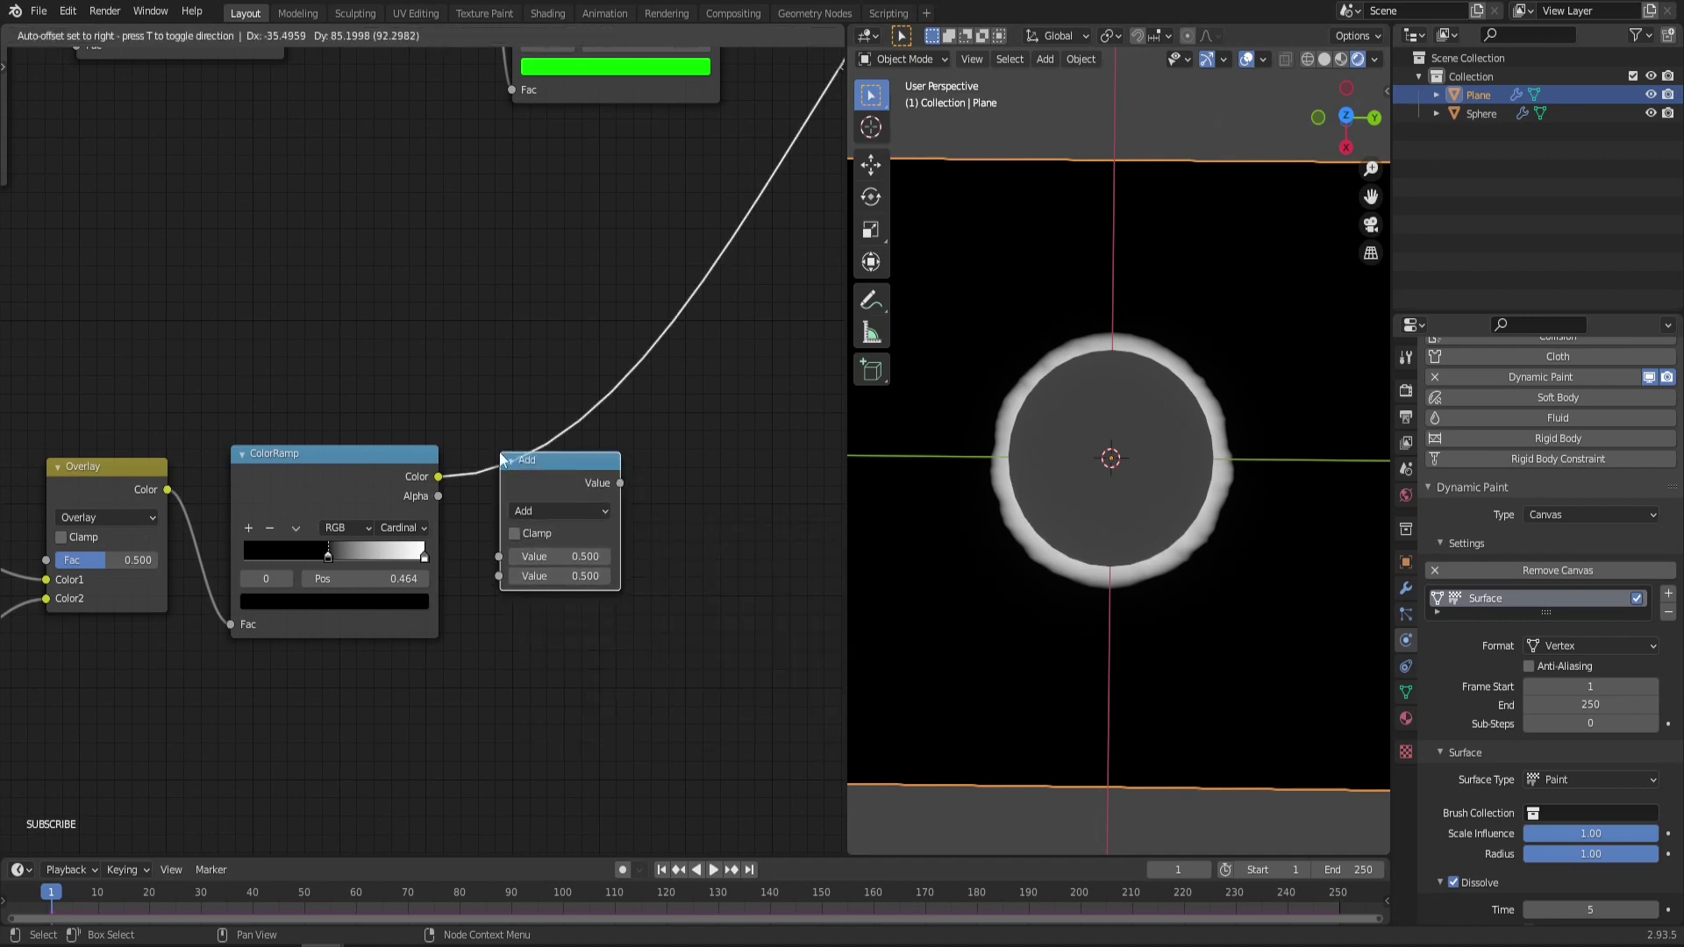
left_click(571, 511)
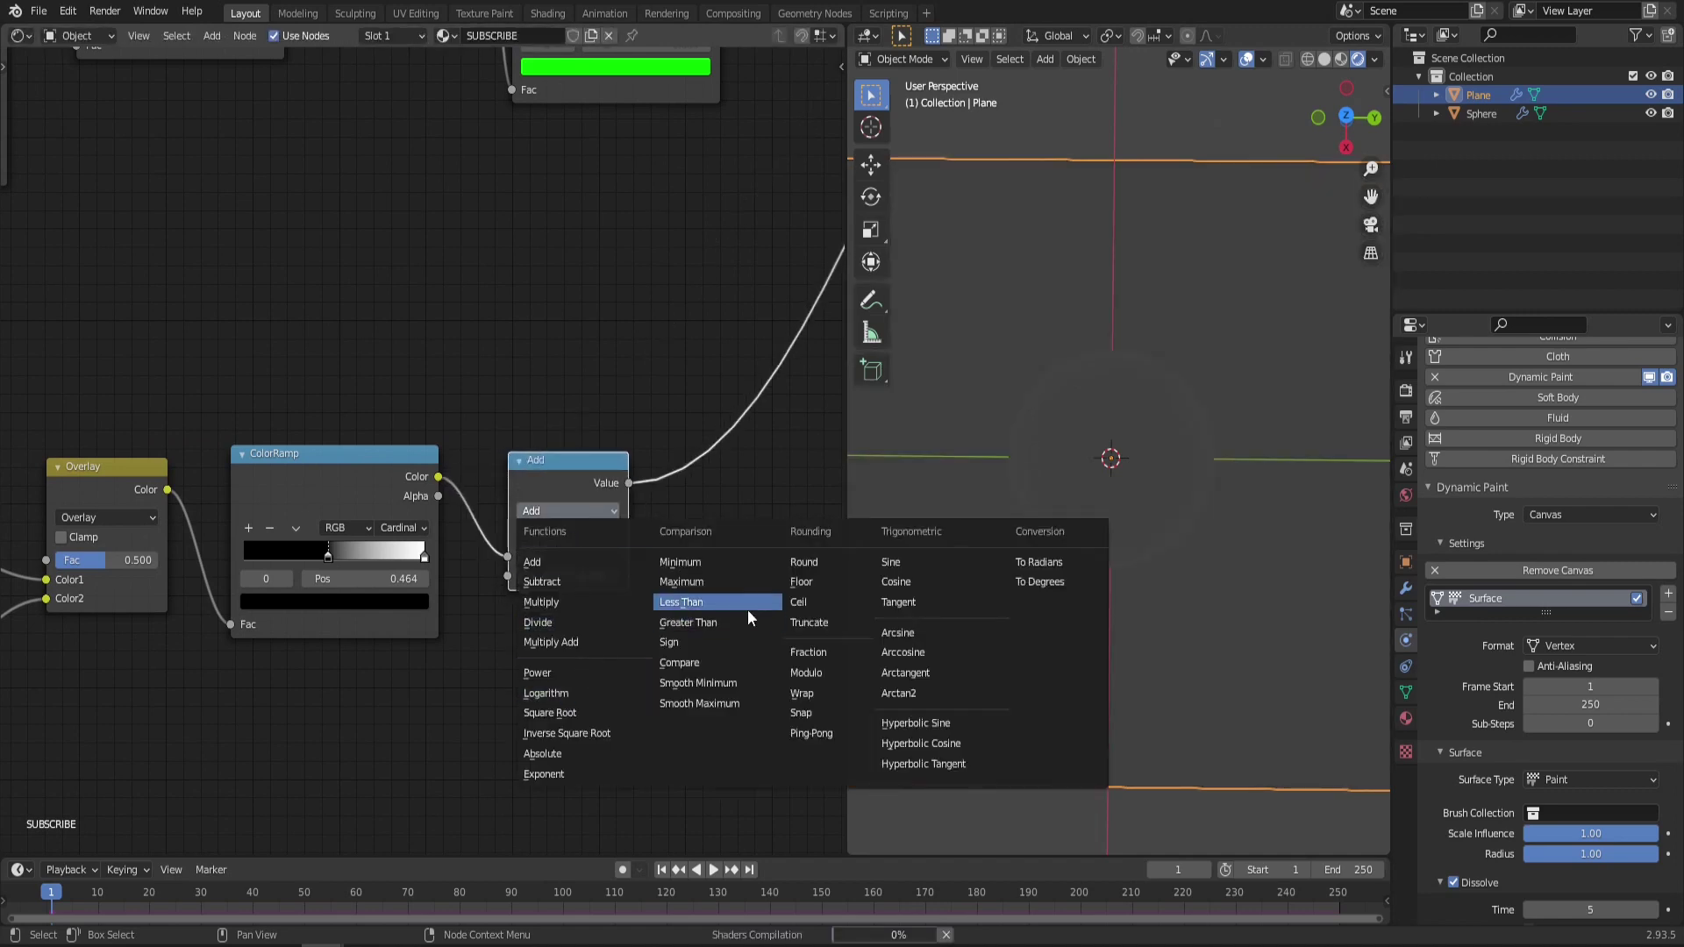
left_click(541, 602)
Duplicate the Multiply math node, insert the copy after it and set the copy's operation to Power
key("shift+d")
left_click(784, 473)
left_click(775, 511)
left_click(763, 666)
middle_click_drag(749, 573, 640, 606)
scroll(640, 607, "up", 3)
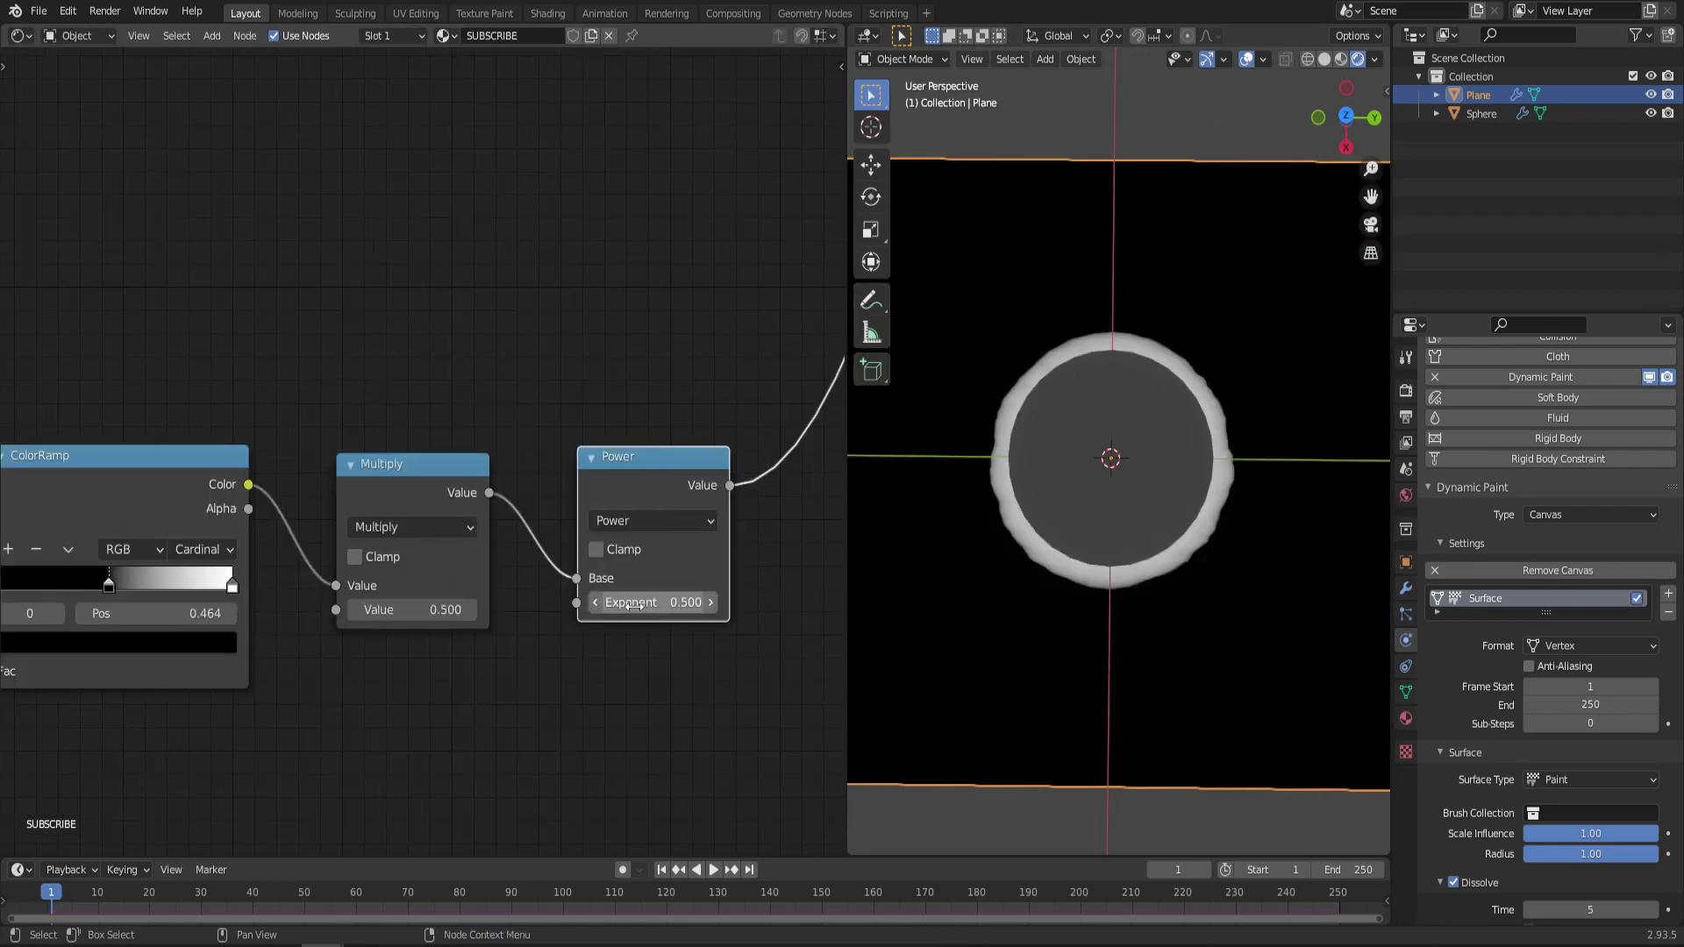
Set the Power node's exponent to 1.300 and the Multiply math node's value to 1.610
mouse_move(649, 603)
left_mouse_down()
mouse_move(746, 603)
mouse_move(671, 601)
left_mouse_up()
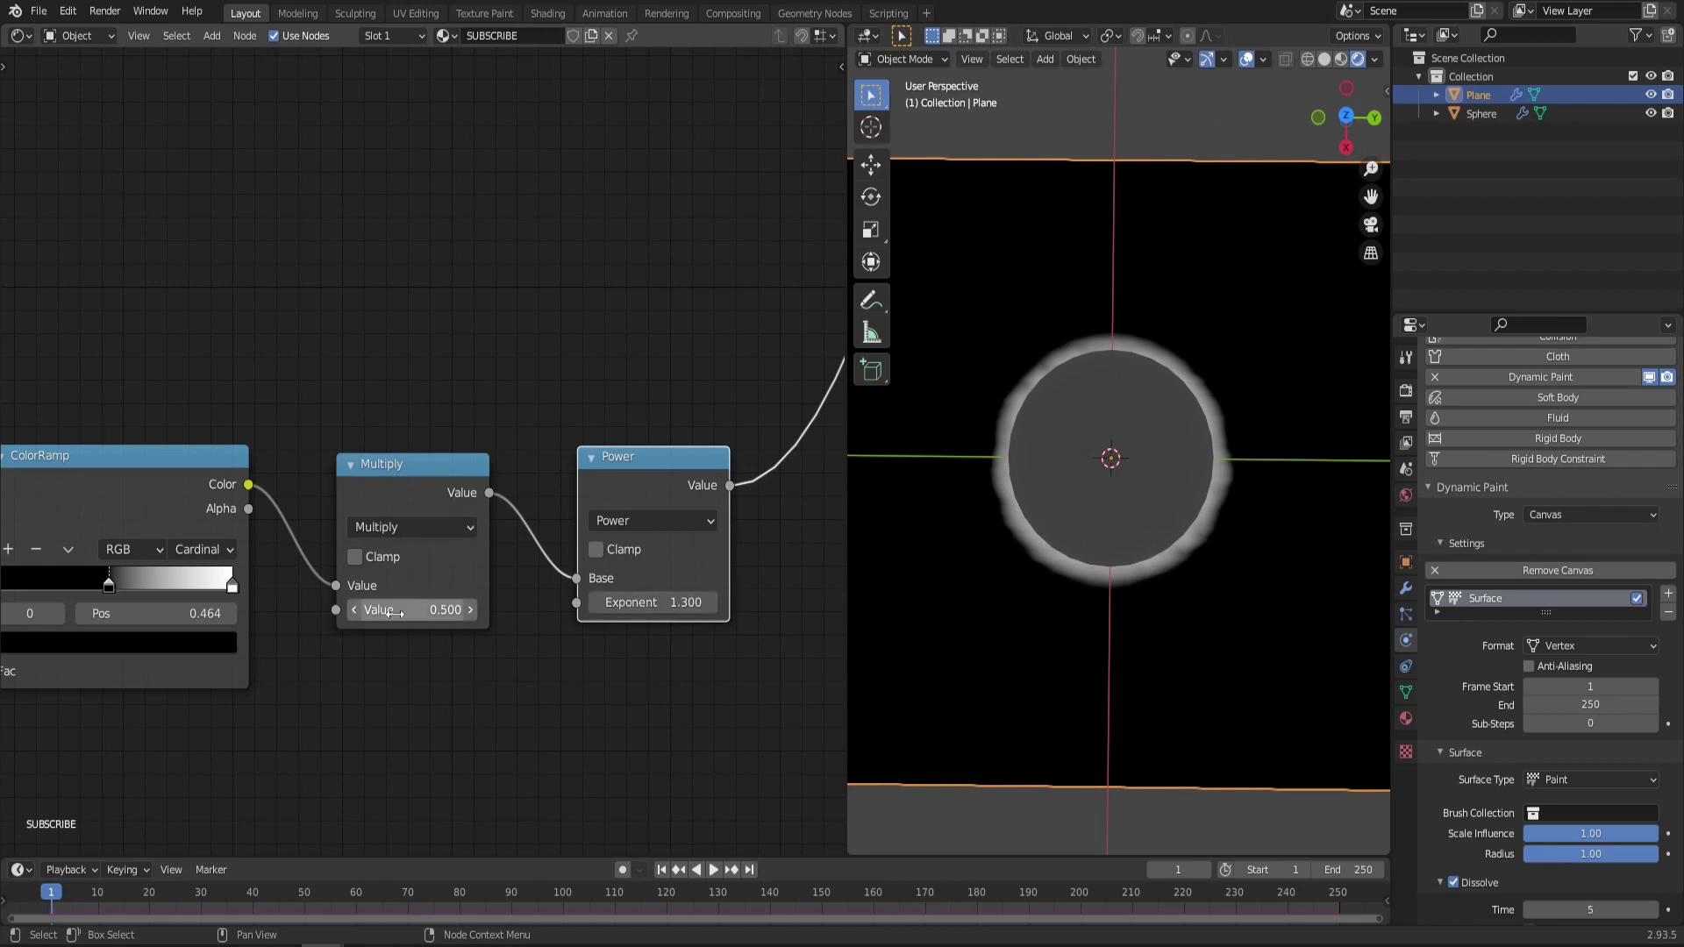
left_click_drag(408, 610, 448, 610)
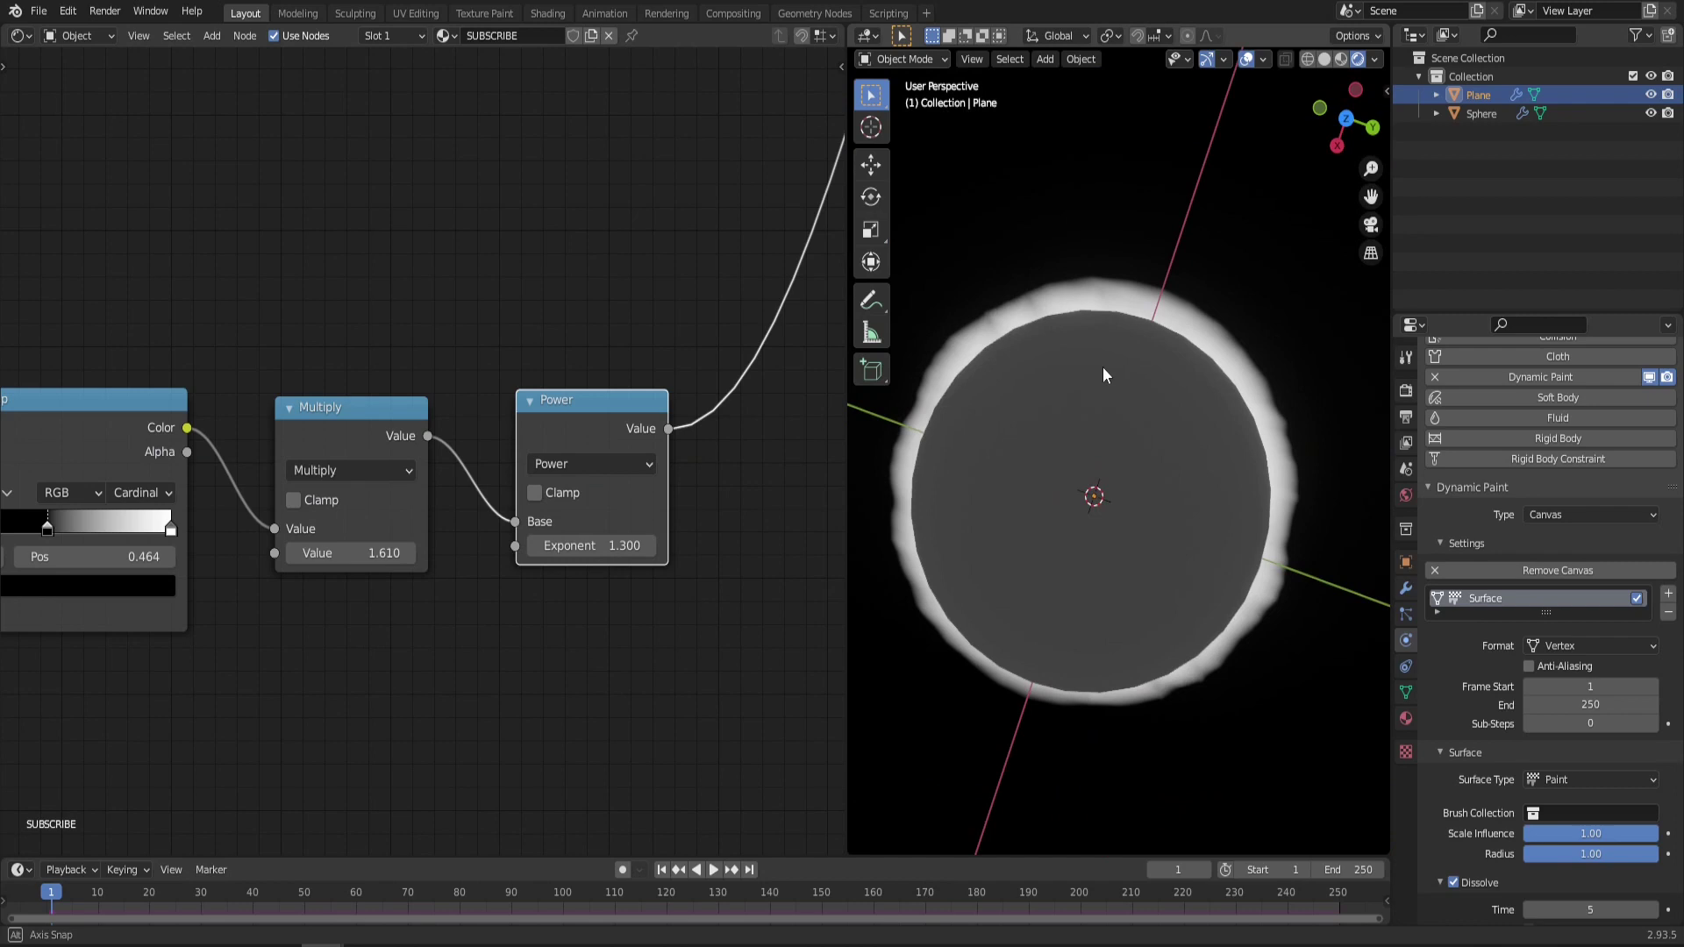
middle_click_drag(1103, 367, 1140, 376)
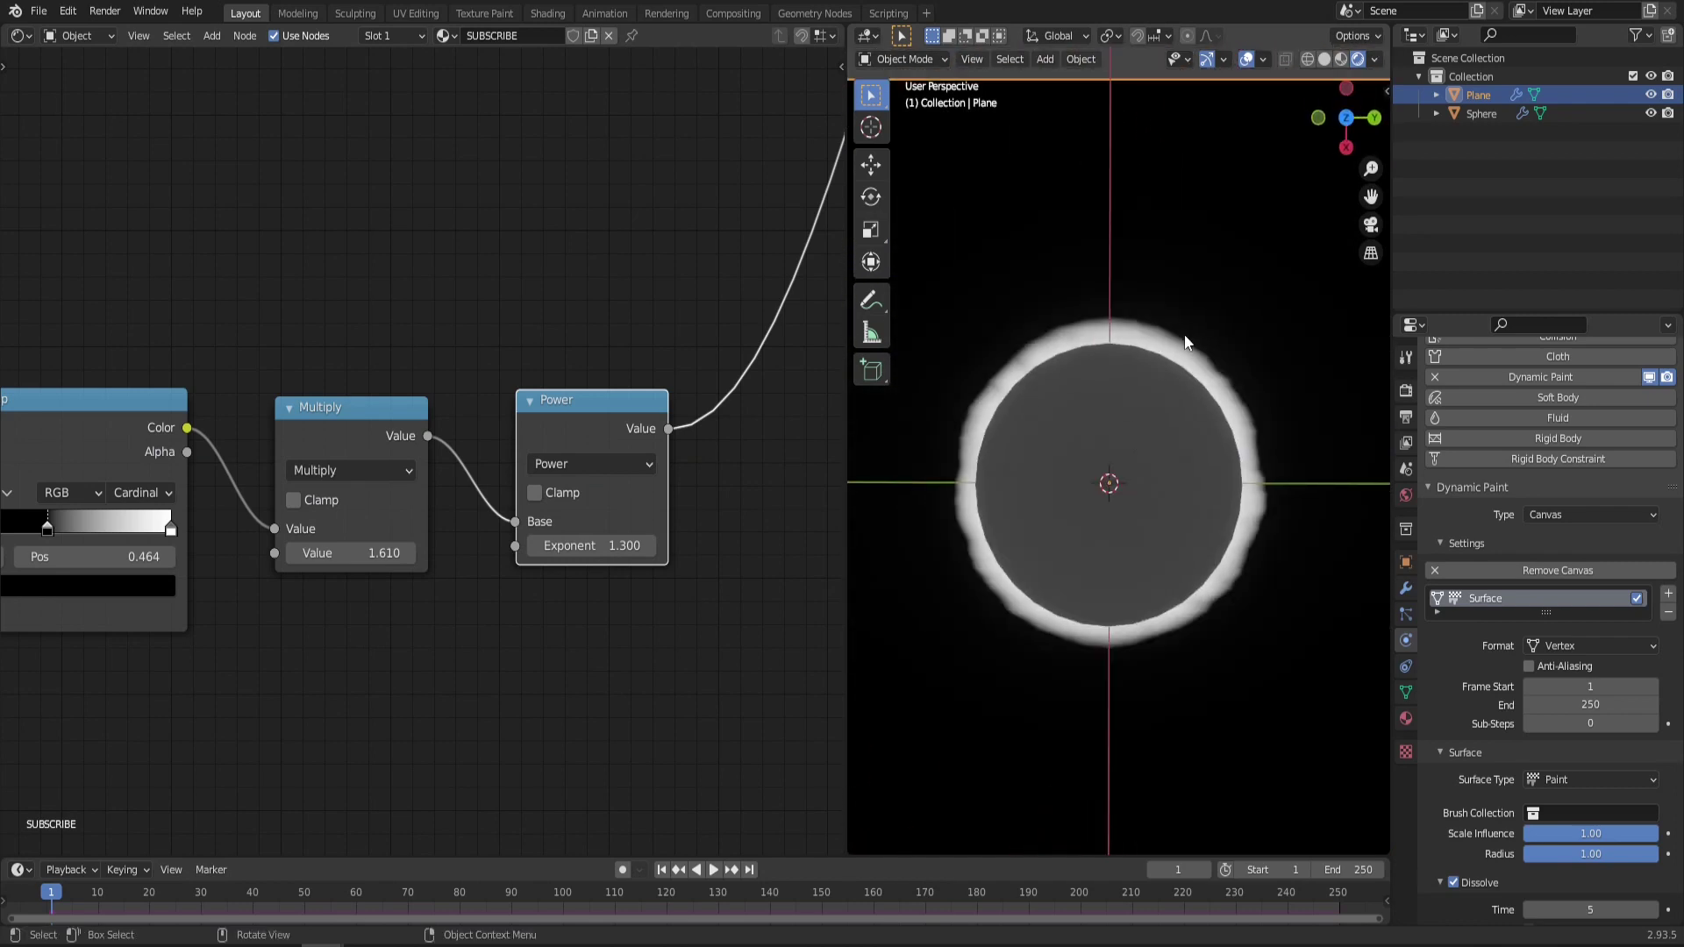
Raise the Overlay node's factor to 1.000
scroll(417, 566, "down", 3)
middle_click_drag(42, 563, 507, 529)
scroll(488, 454, "up", 4)
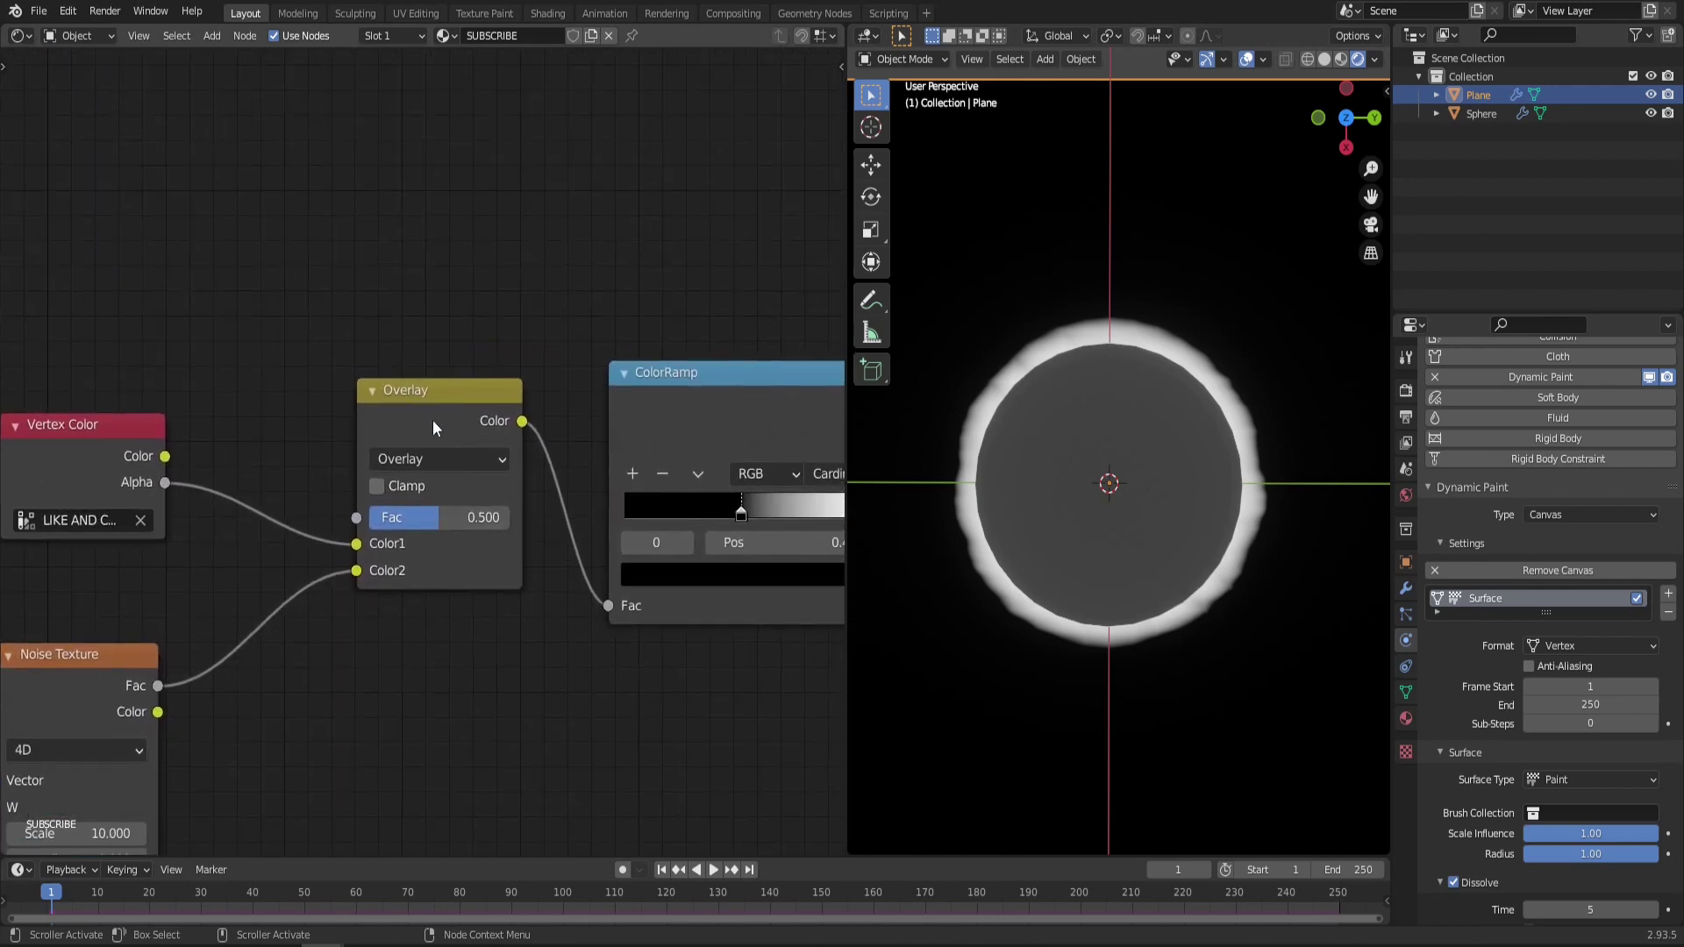
left_click_drag(430, 516, 508, 517)
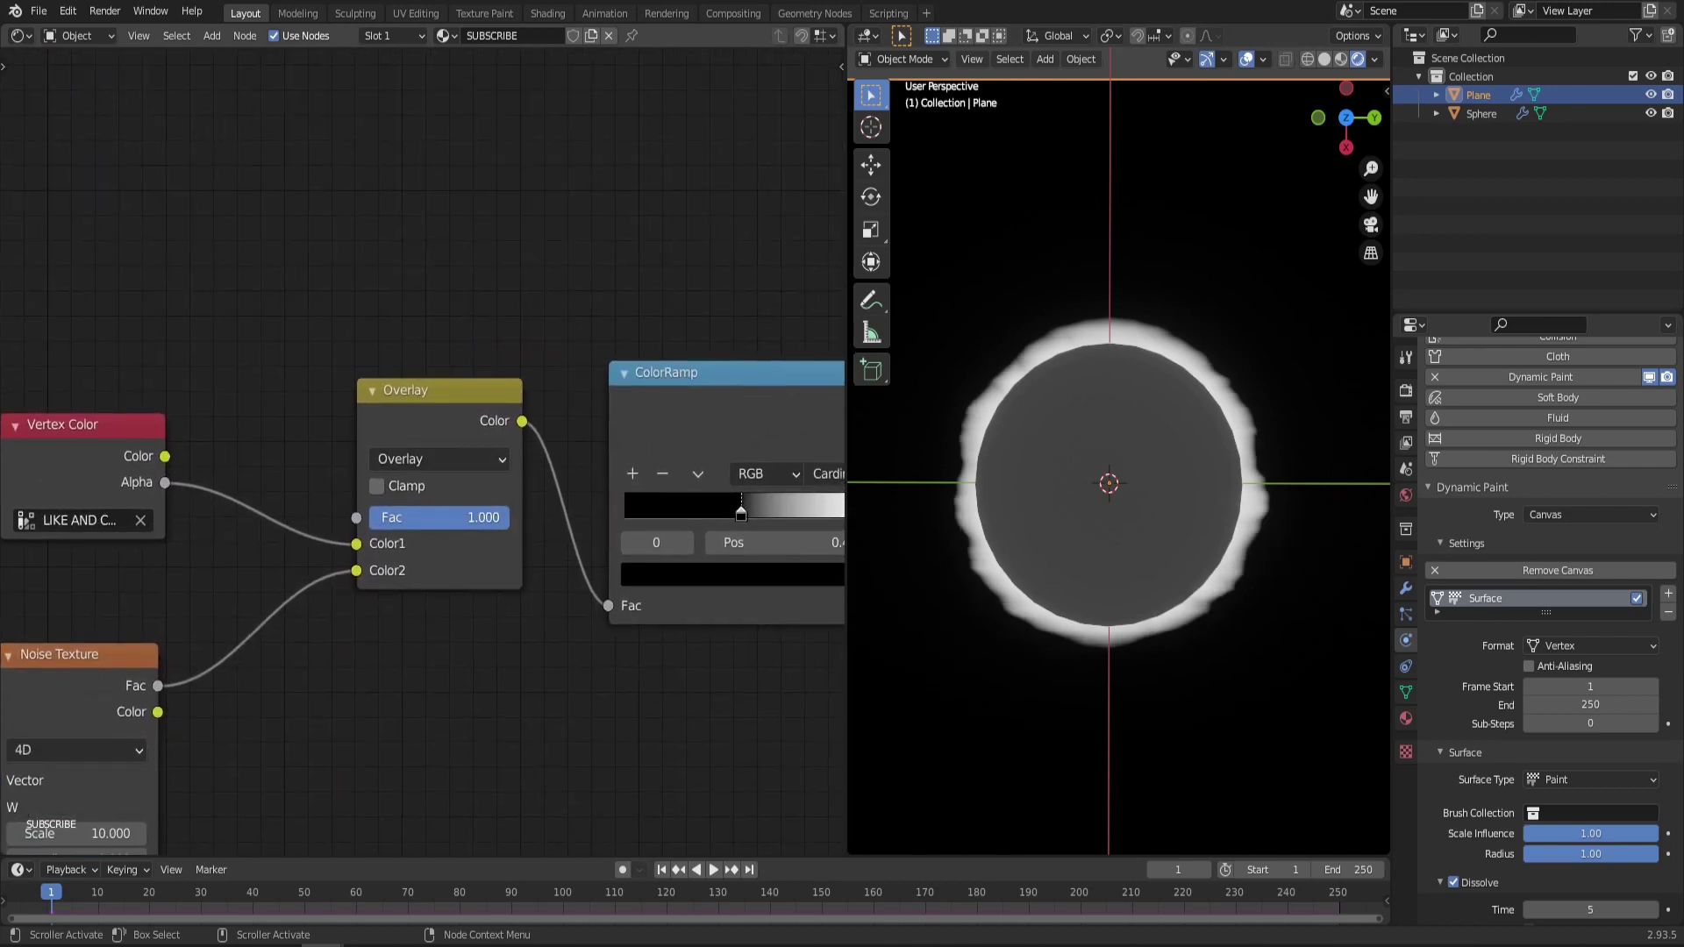
Set the lower Noise Texture's roughness to 1.000 and detail to 2.300, and adjust its scale and distortion
middle_click_drag(368, 754, 570, 564)
left_click_drag(290, 697, 353, 699)
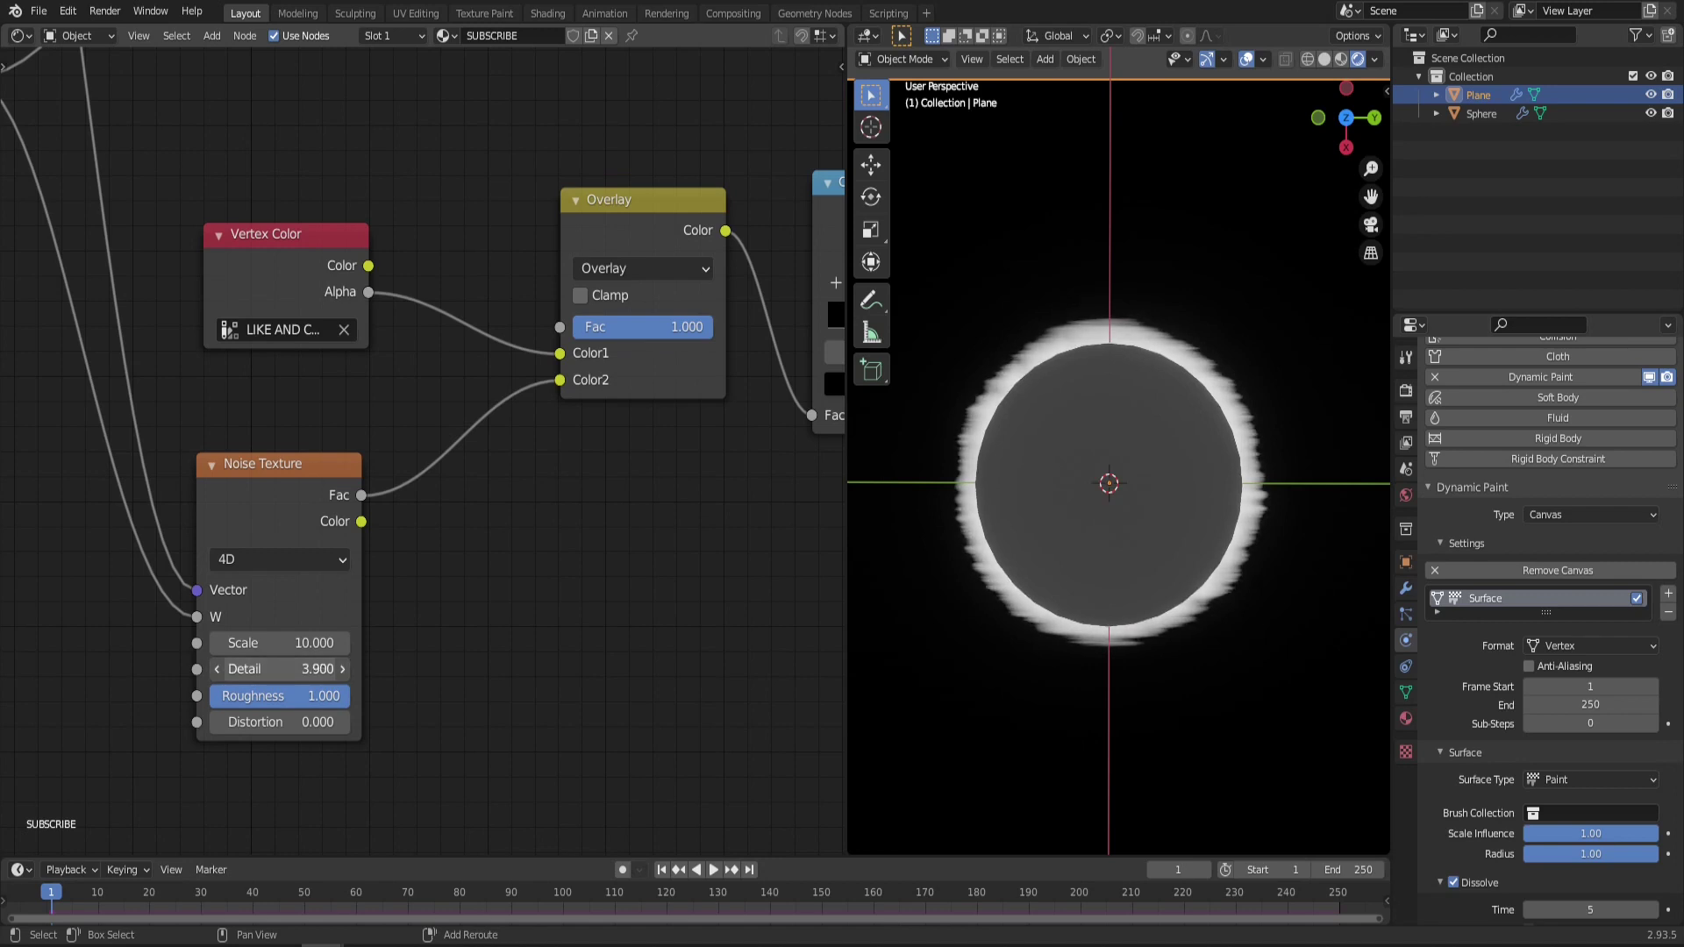
left_click_drag(290, 669, 255, 669)
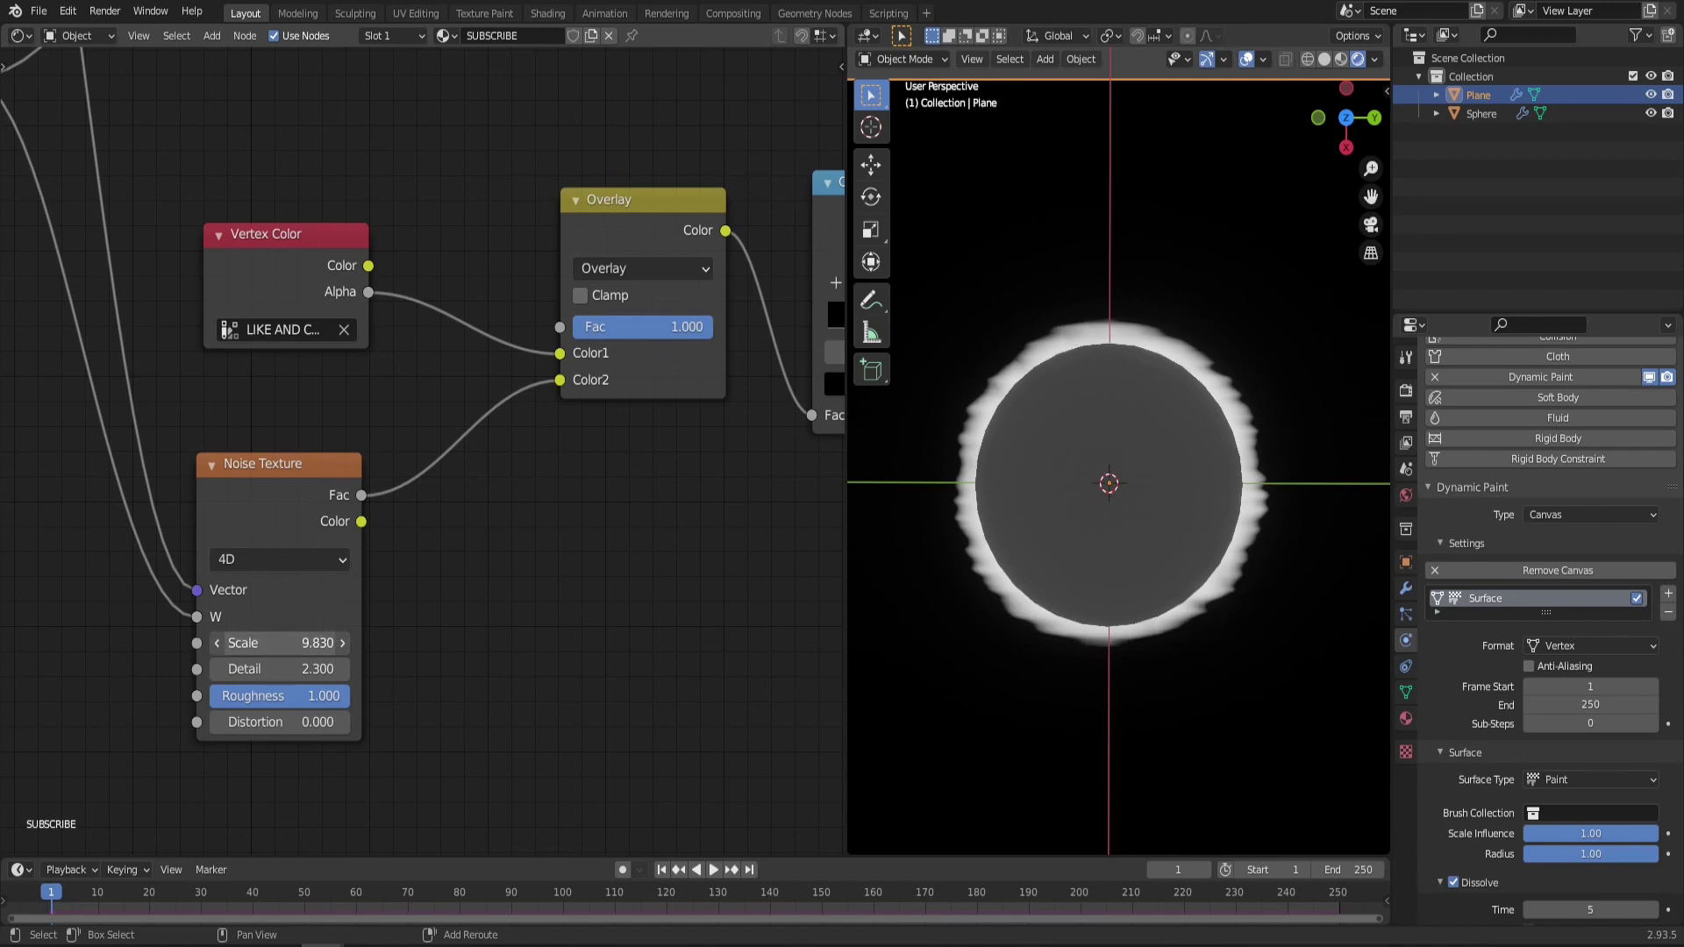
left_click_drag(280, 643, 316, 643)
left_click_drag(272, 722, 320, 722)
Reduce the Multiply math node's value to 0.910 and check the ring on the whole plane
scroll(526, 544, "down", 3)
middle_click_drag(772, 474, 387, 600)
scroll(263, 631, "up", 4)
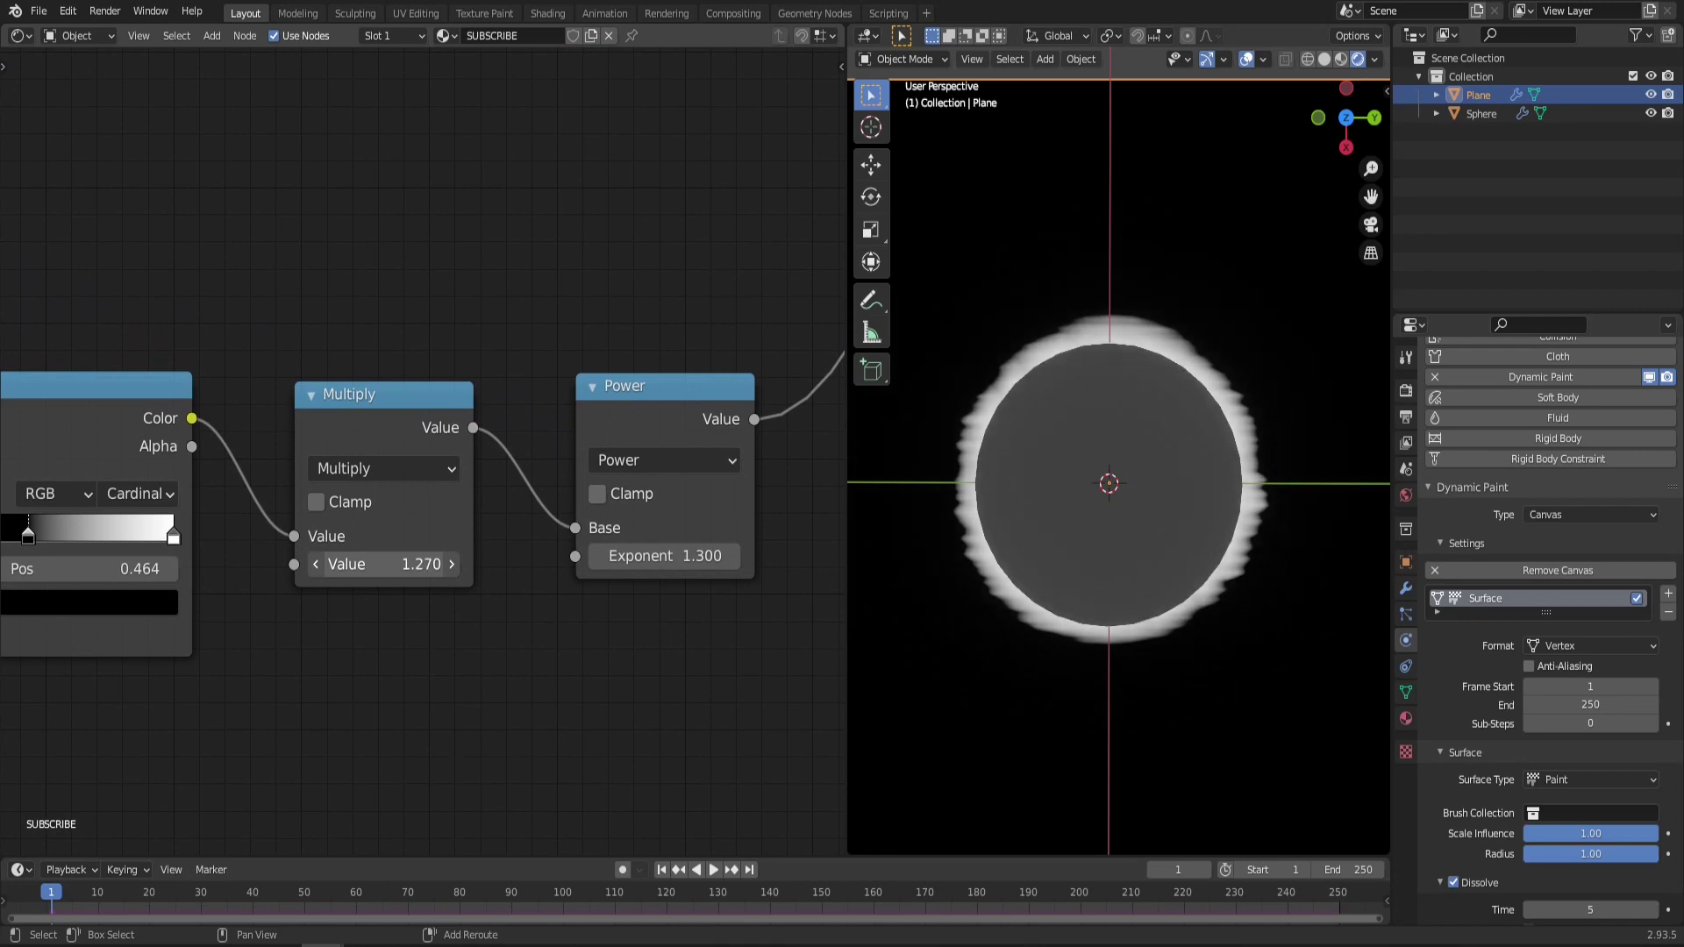
mouse_move(381, 564)
left_mouse_down()
mouse_move(322, 564)
mouse_move(354, 564)
left_mouse_up()
scroll(386, 564, "down", 4)
middle_click_drag(386, 564, 491, 637)
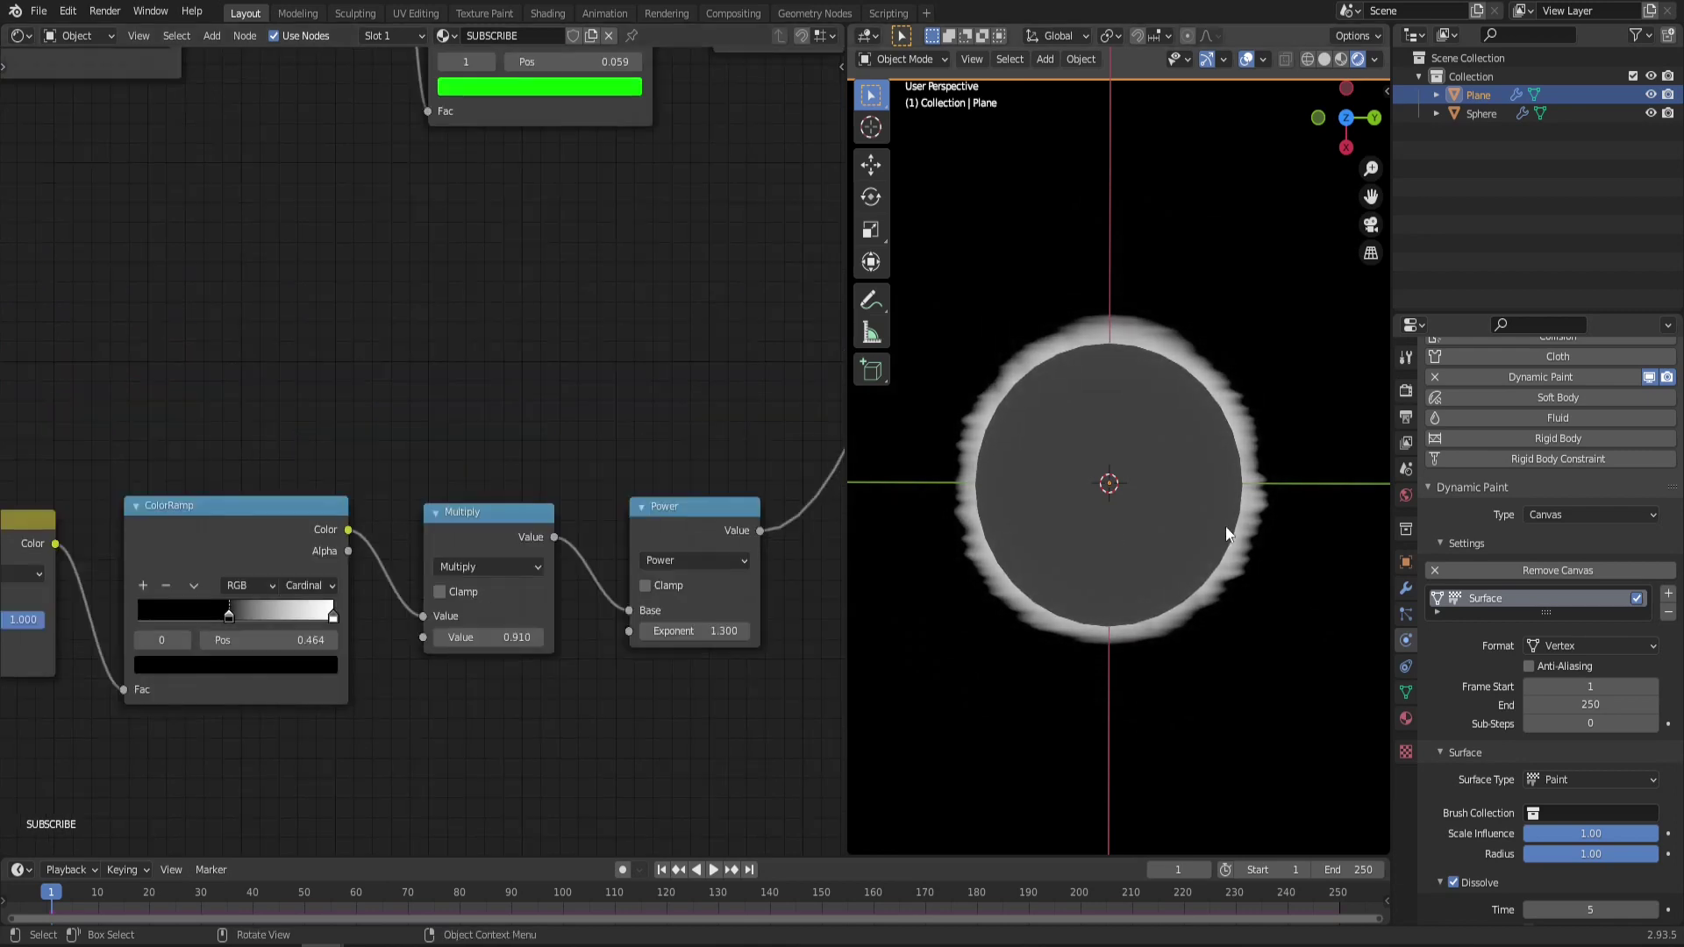
scroll(1112, 438, "down", 5)
scroll(1107, 440, "up", 3)
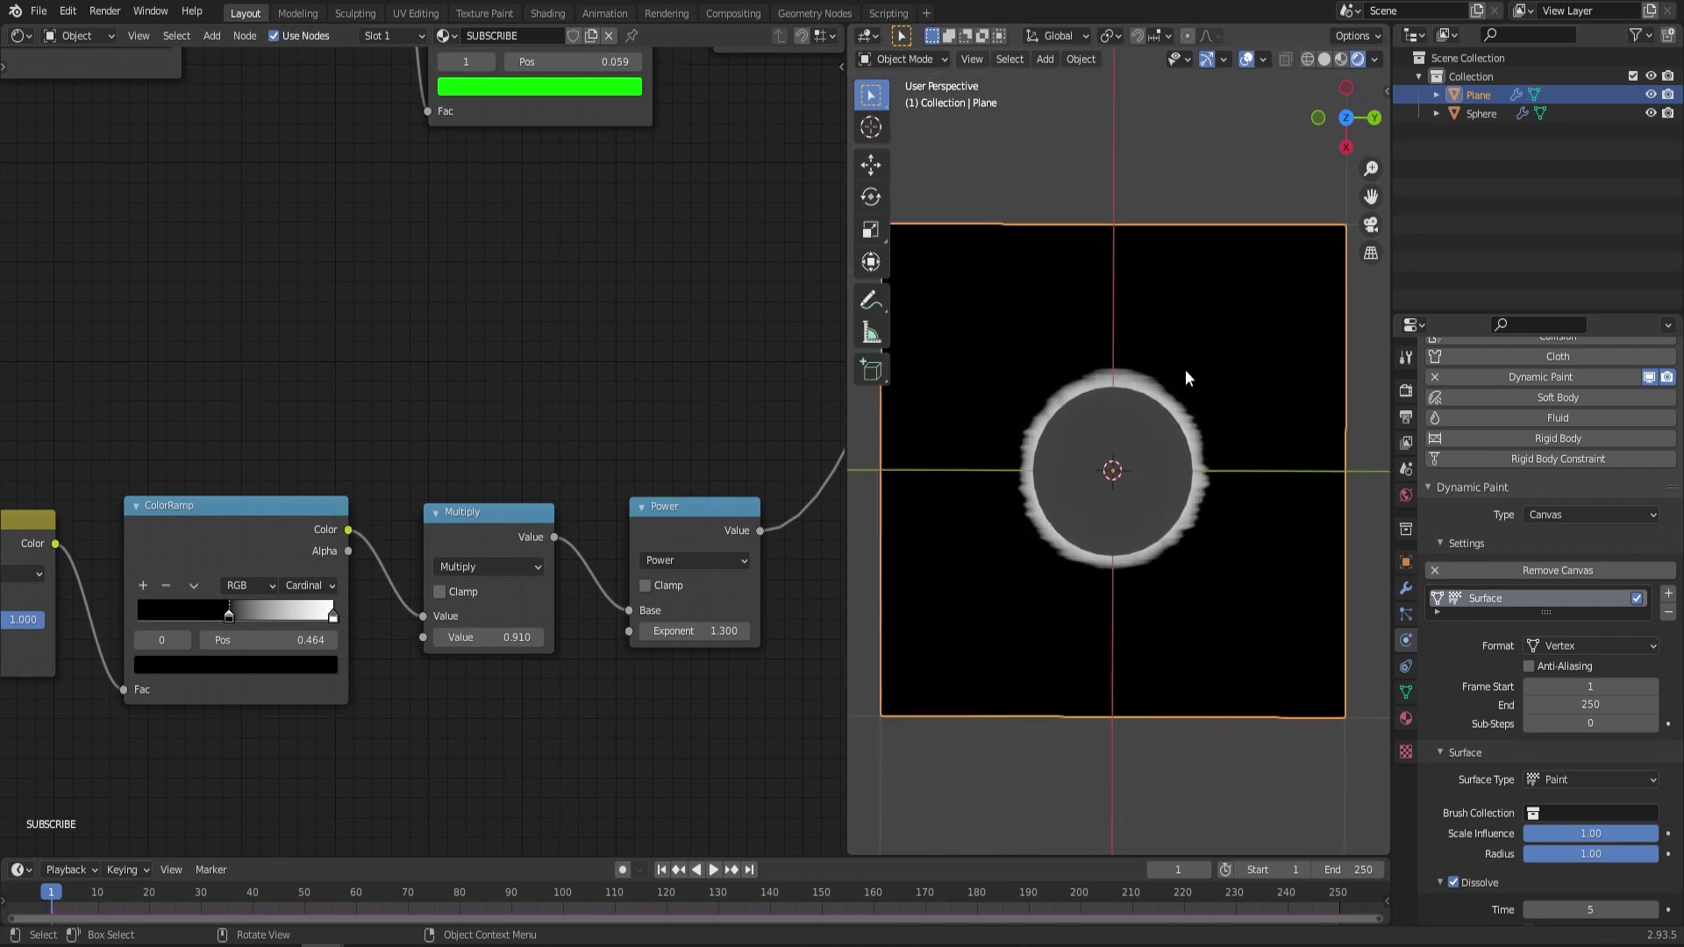
Duplicate the Power node near the color Multiply node, set the copy to Add and feed its first Value from Multiply's Color
scroll(484, 433, "down", 5)
middle_click_drag(535, 330, 412, 462)
key("g")
left_click(646, 424)
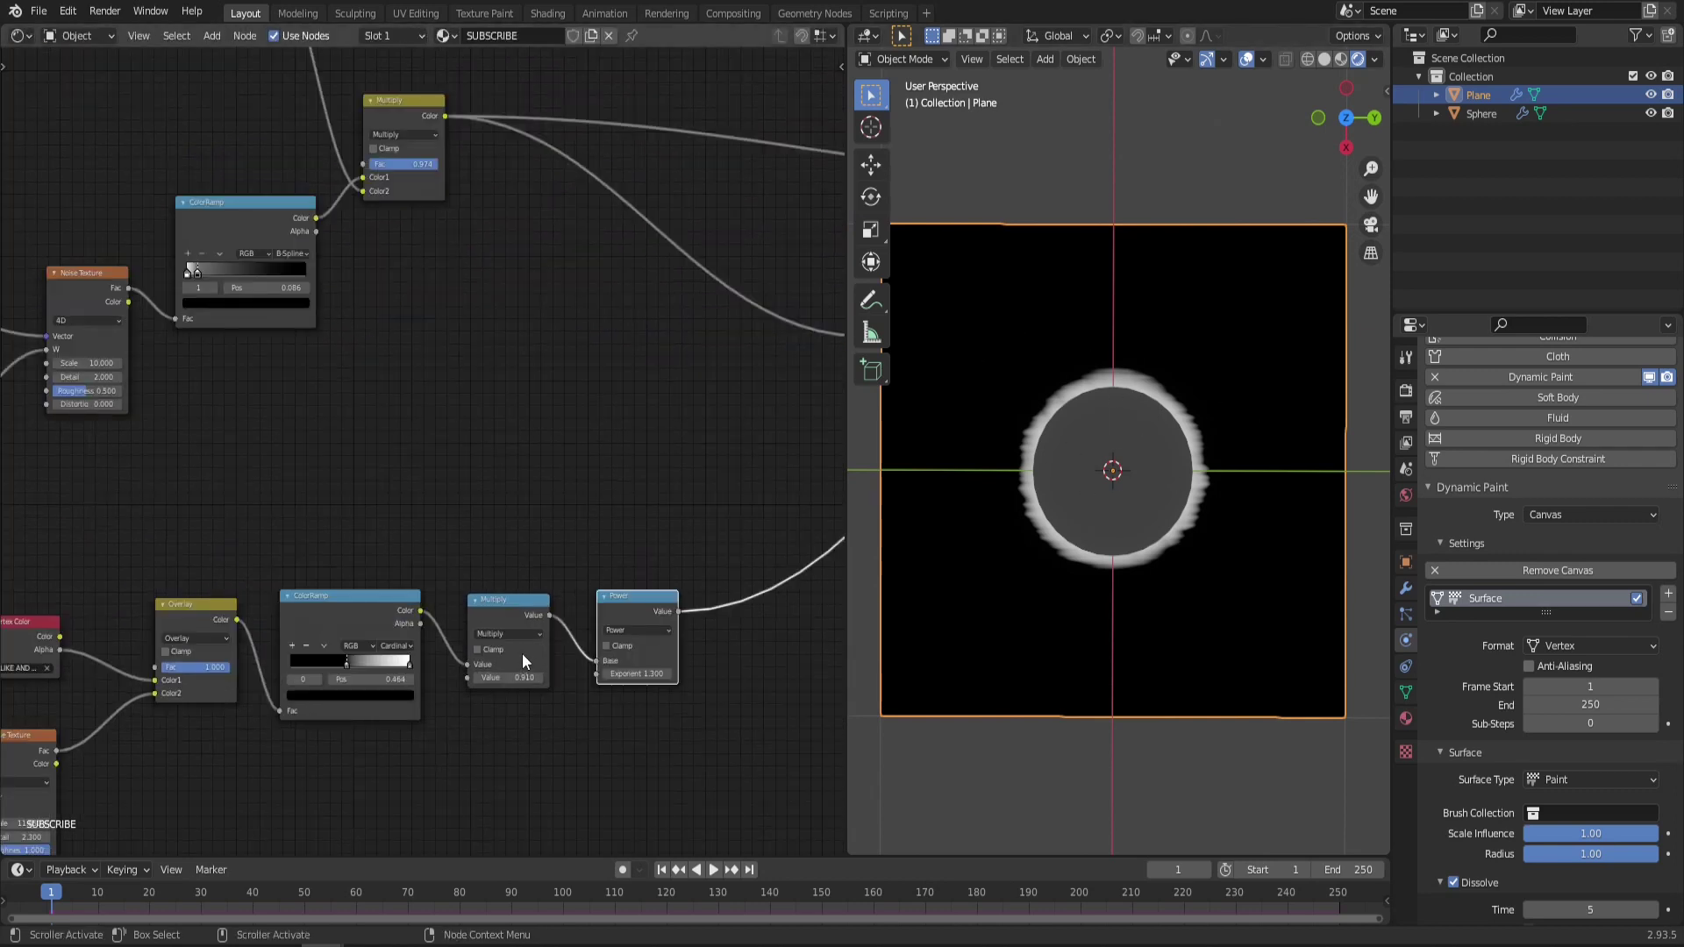
key("shift+d")
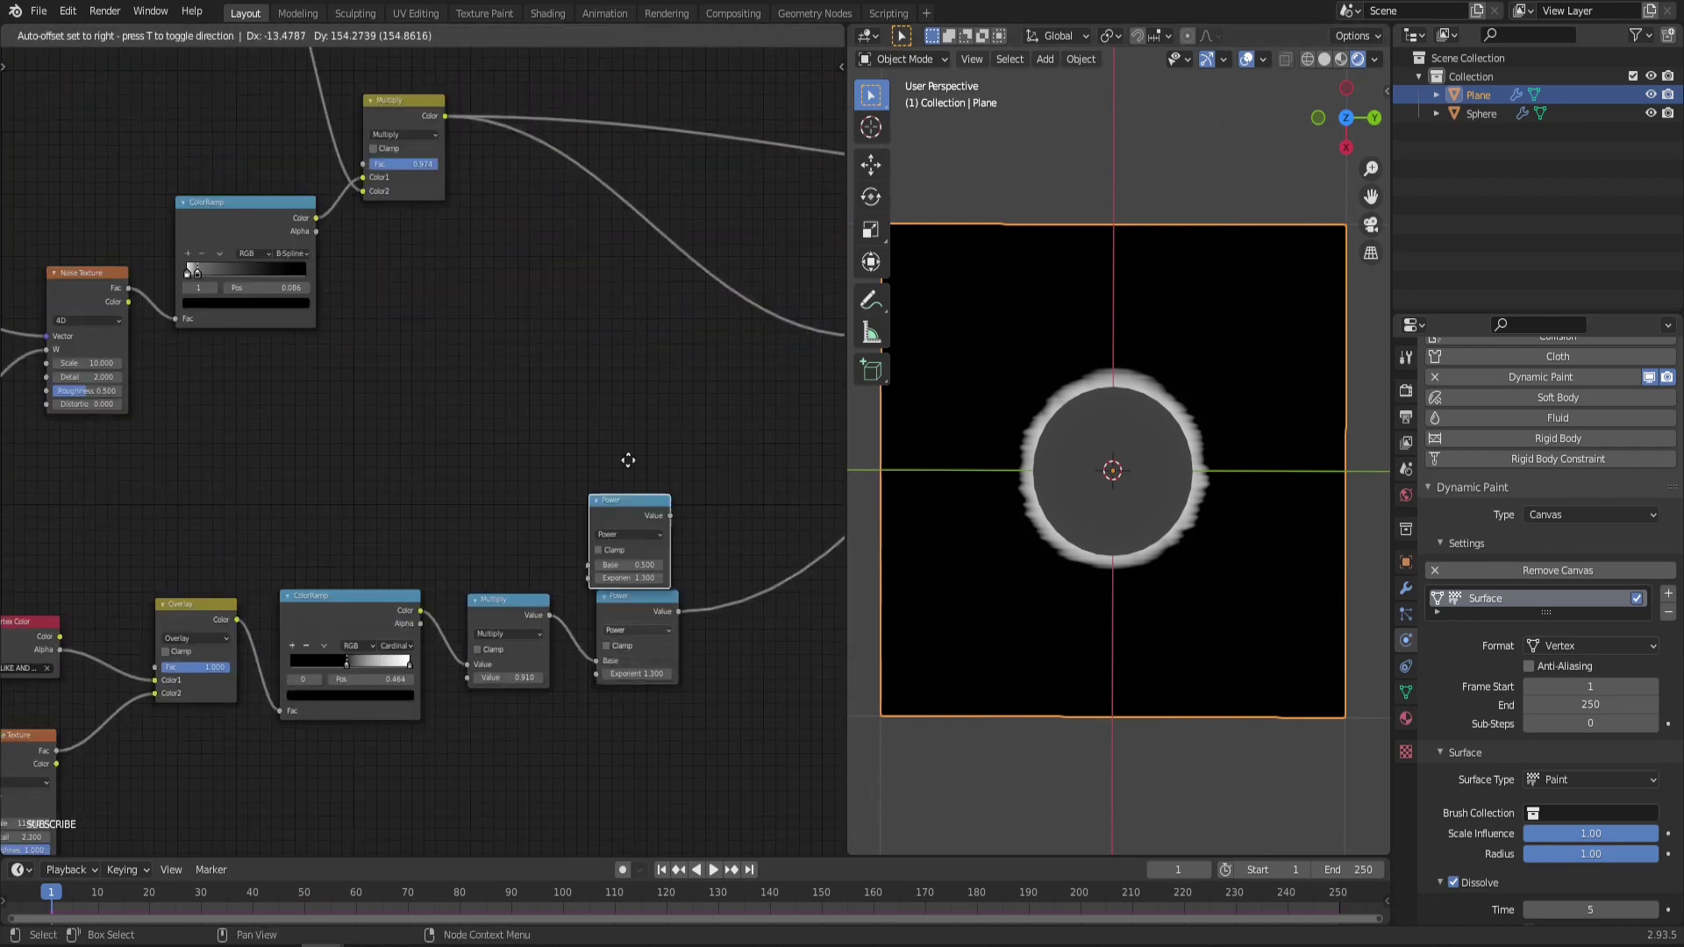
left_click(636, 303)
scroll(636, 302, "up", 1)
middle_click_drag(636, 302, 577, 426)
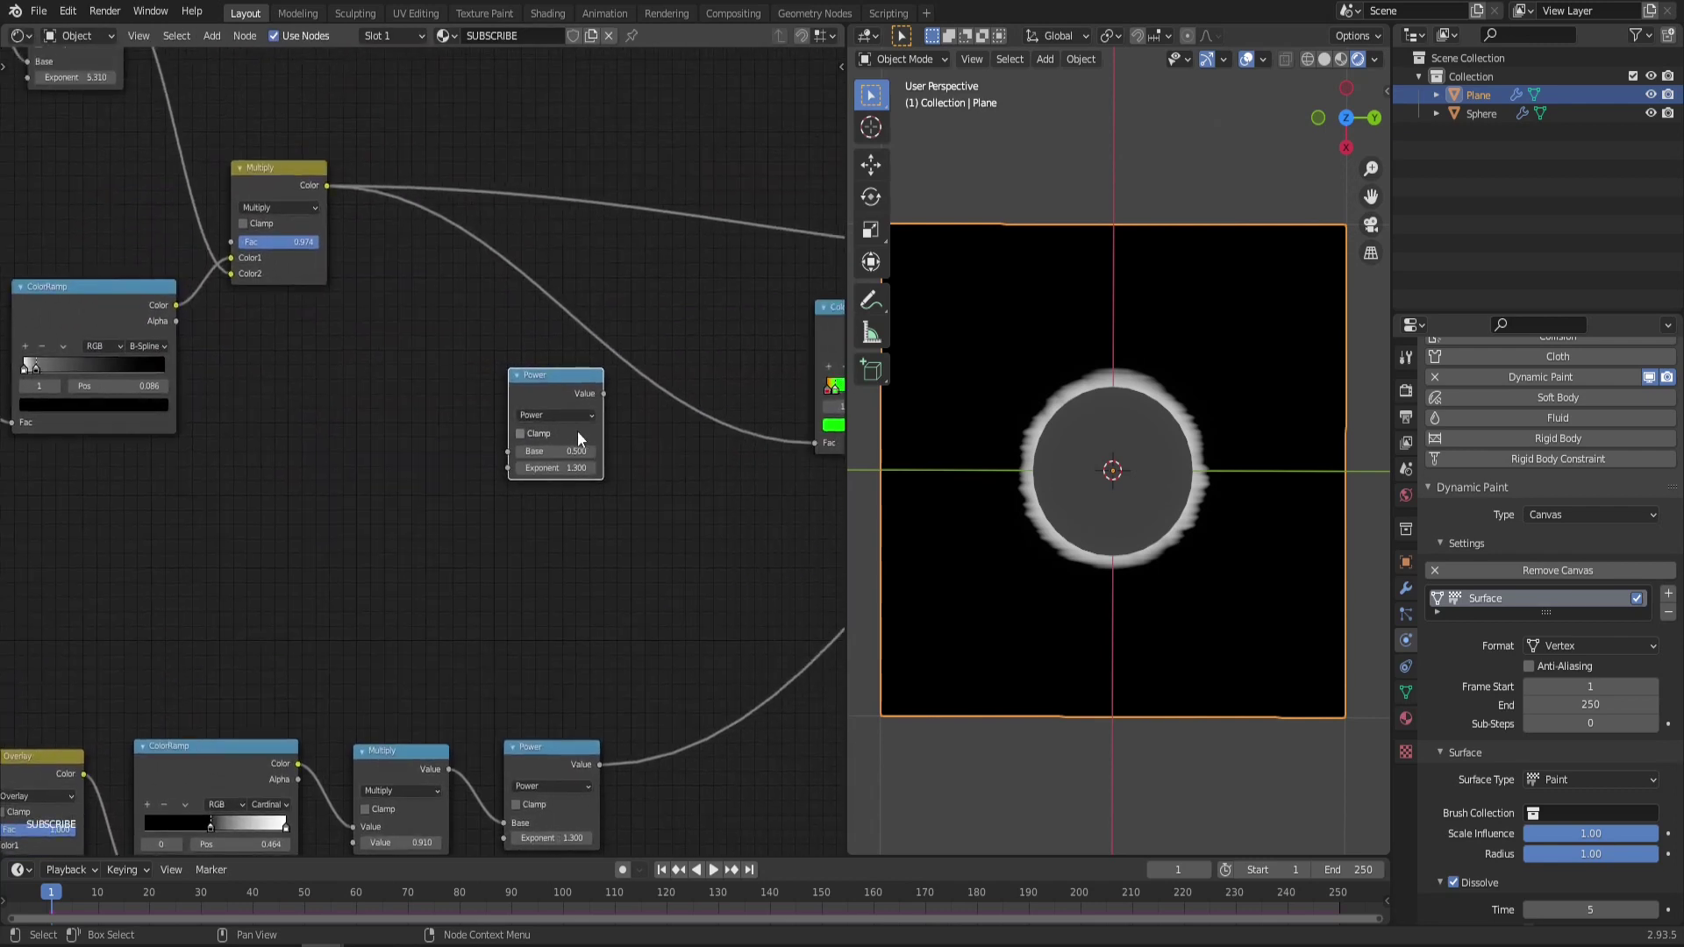
left_click(578, 417)
left_click(565, 455)
middle_click_drag(301, 189, 403, 246)
scroll(421, 321, "down", 3)
Preview the color Multiply node's streaks on the plane and the Power node's ring mask for comparison
left_click(432, 353, "ctrl+shift")
scroll(404, 246, "up", 7)
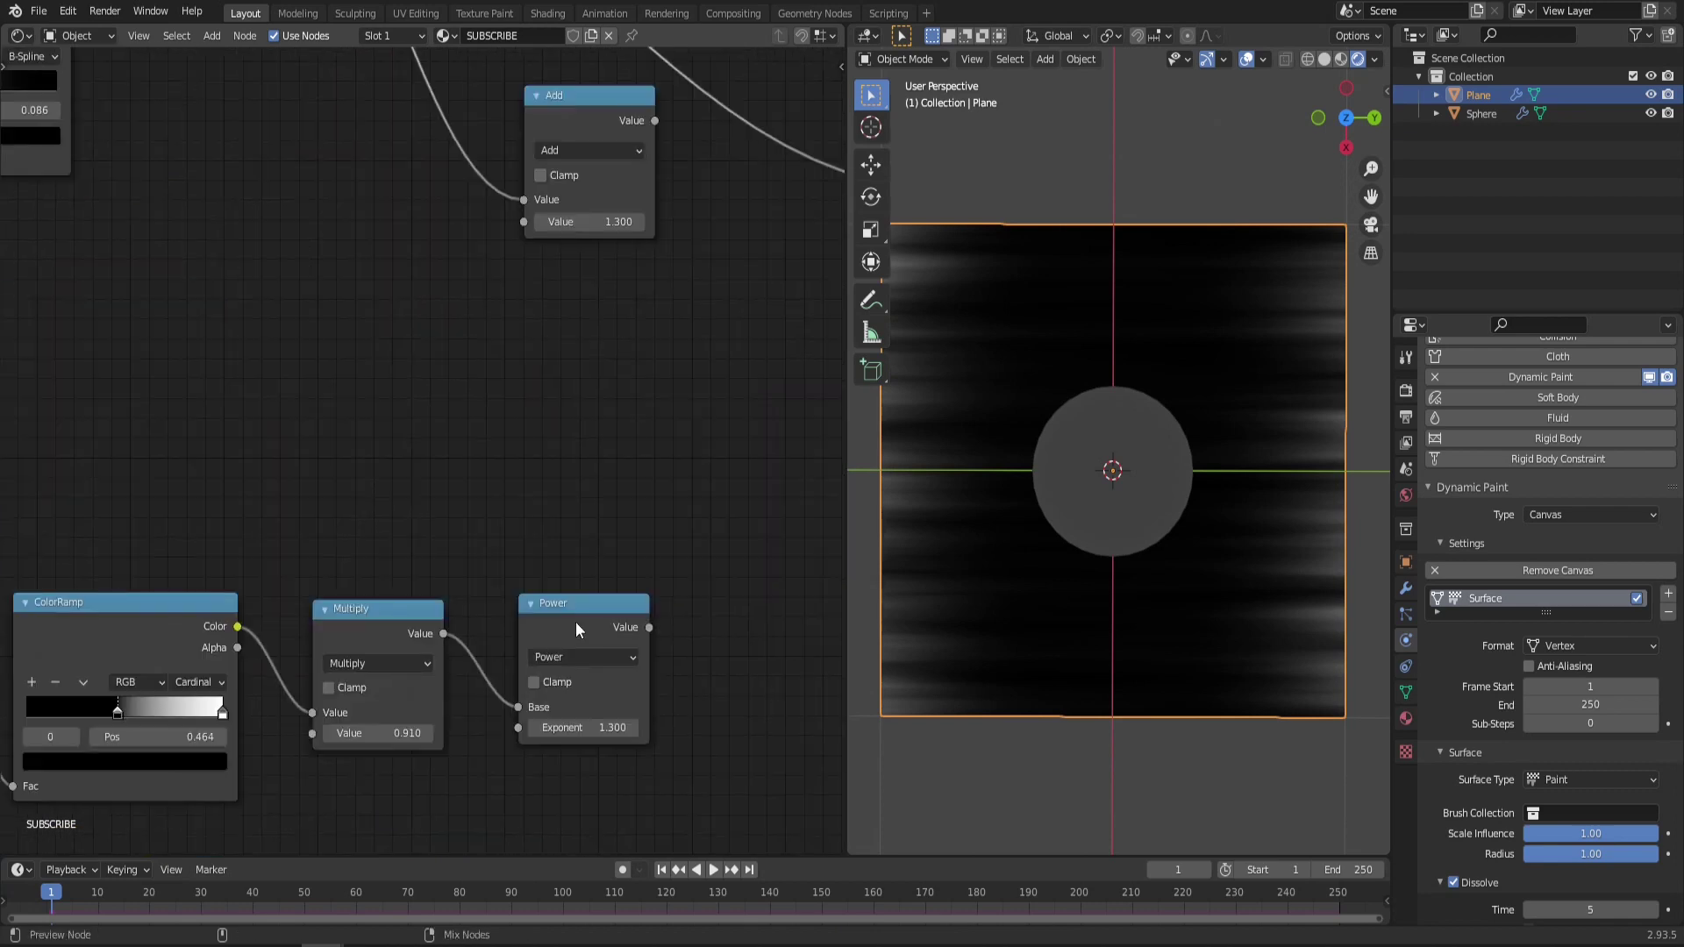
left_click(575, 623, "ctrl+shift")
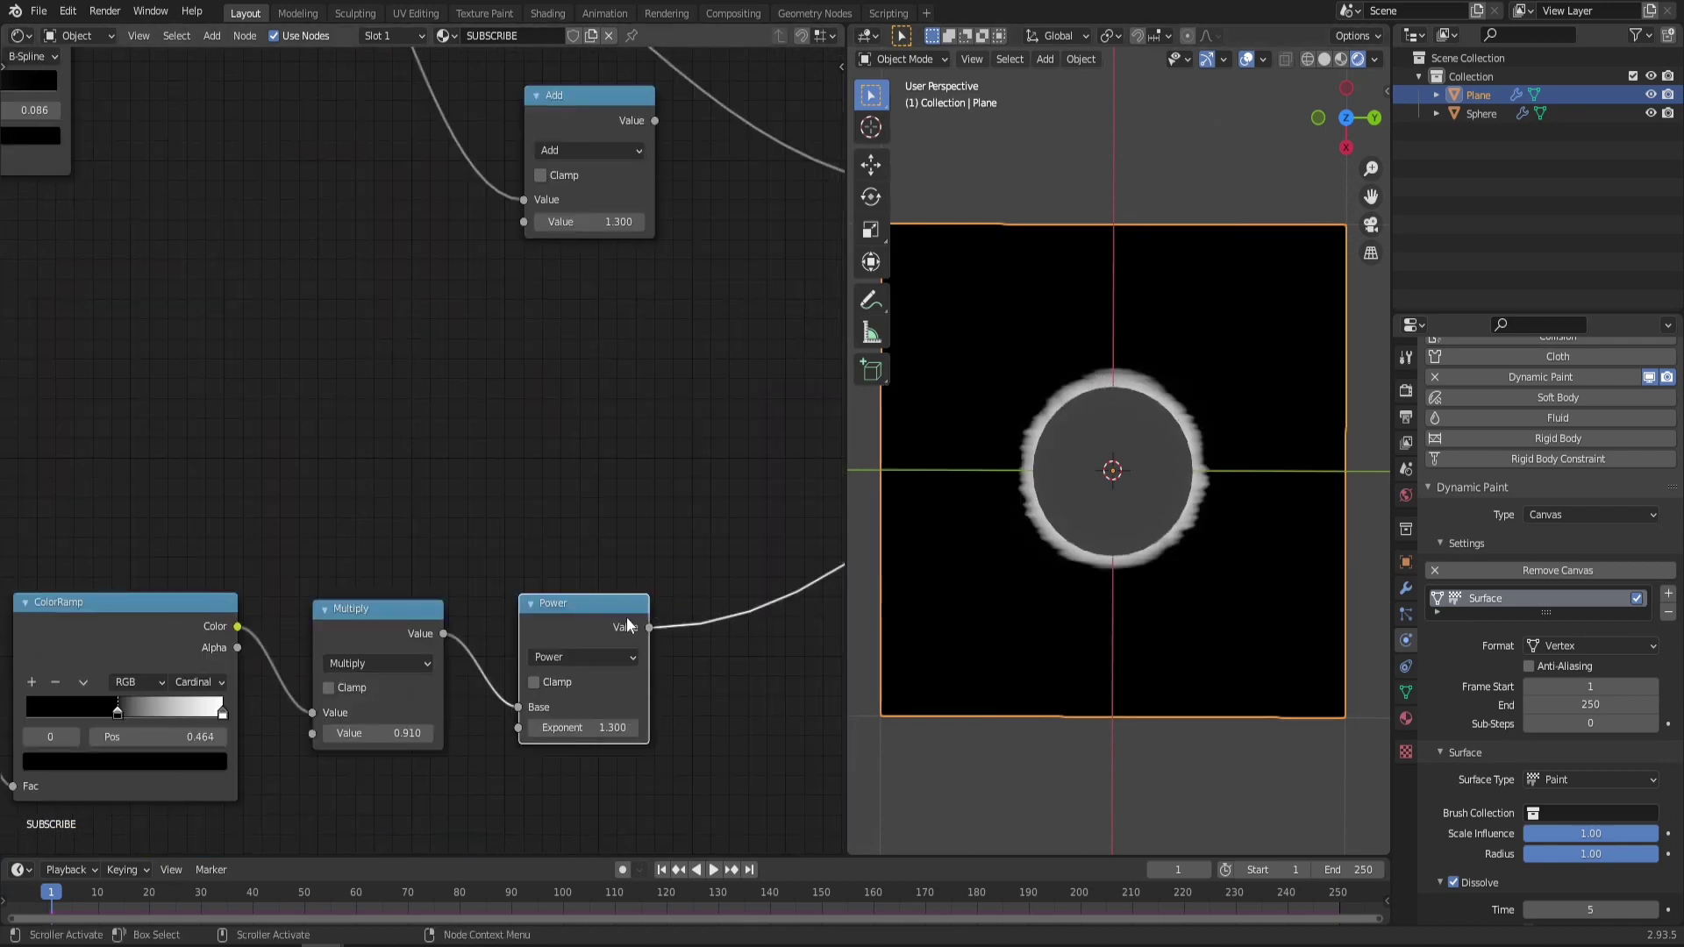
Connect the Power node's output to the Add node's second Value and move the Add node higher in the node tree
left_click_drag(649, 627, 524, 222)
middle_click_drag(699, 253, 407, 551)
scroll(406, 551, "down", 5)
left_click_drag(344, 426, 445, 188)
scroll(478, 209, "up", 3)
Connect the Add node's Value to the Mix Shader's Fac and route the Mix Shader back to the material output
middle_click_drag(538, 235, 139, 355)
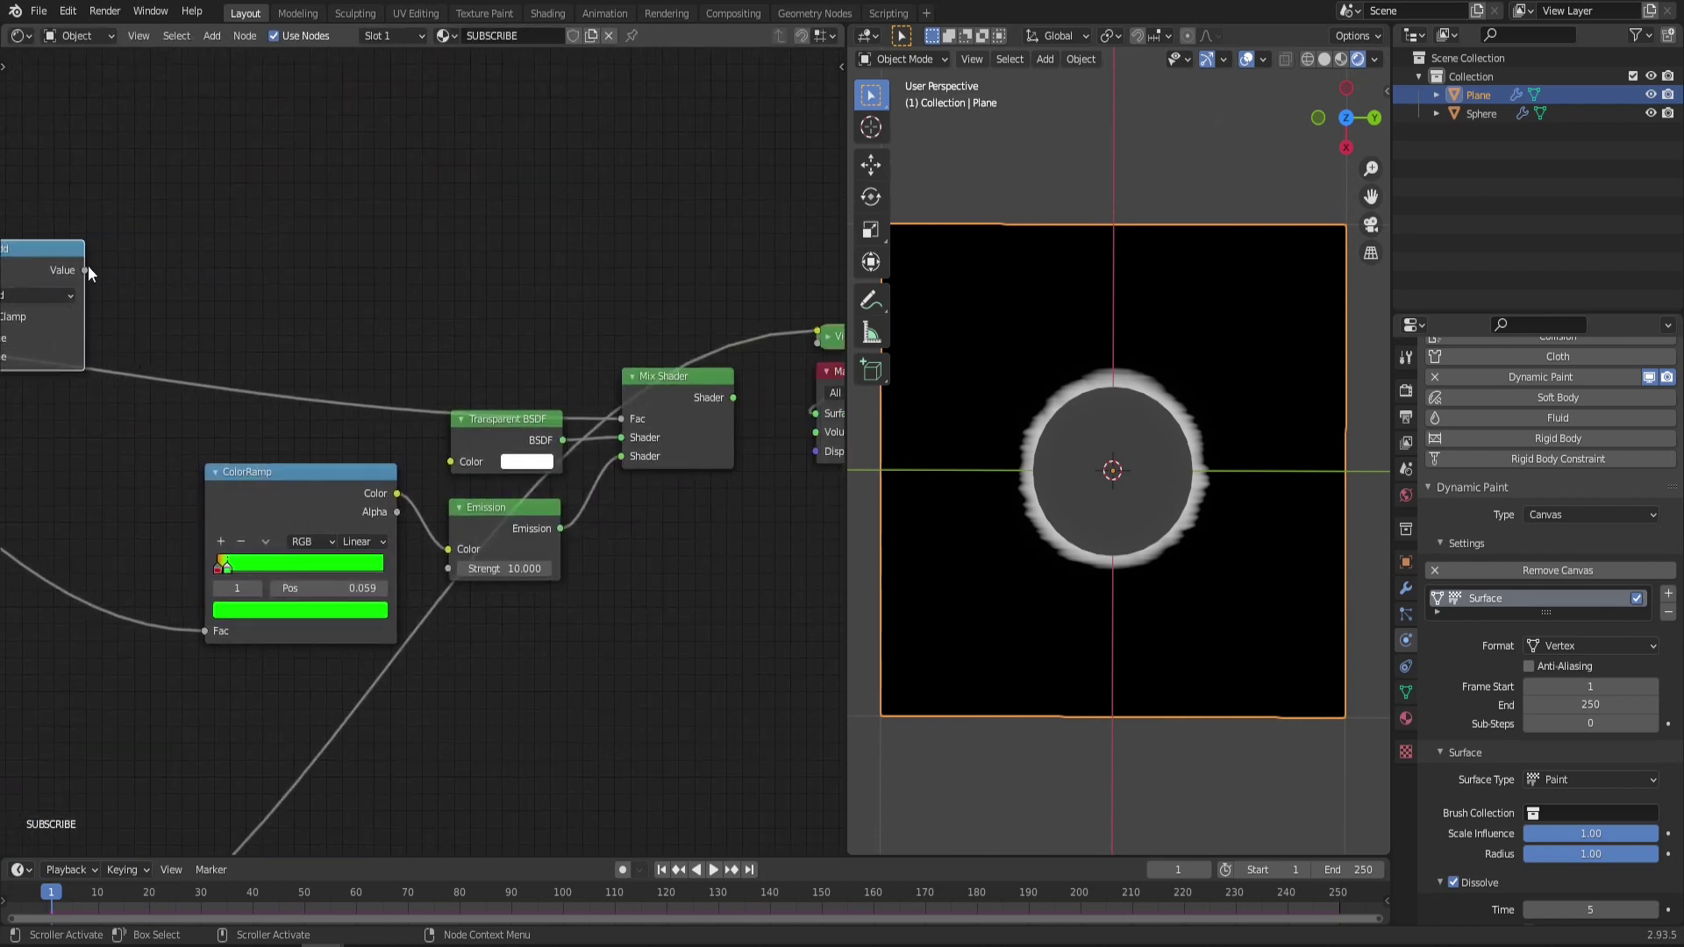
left_click_drag(85, 270, 621, 418)
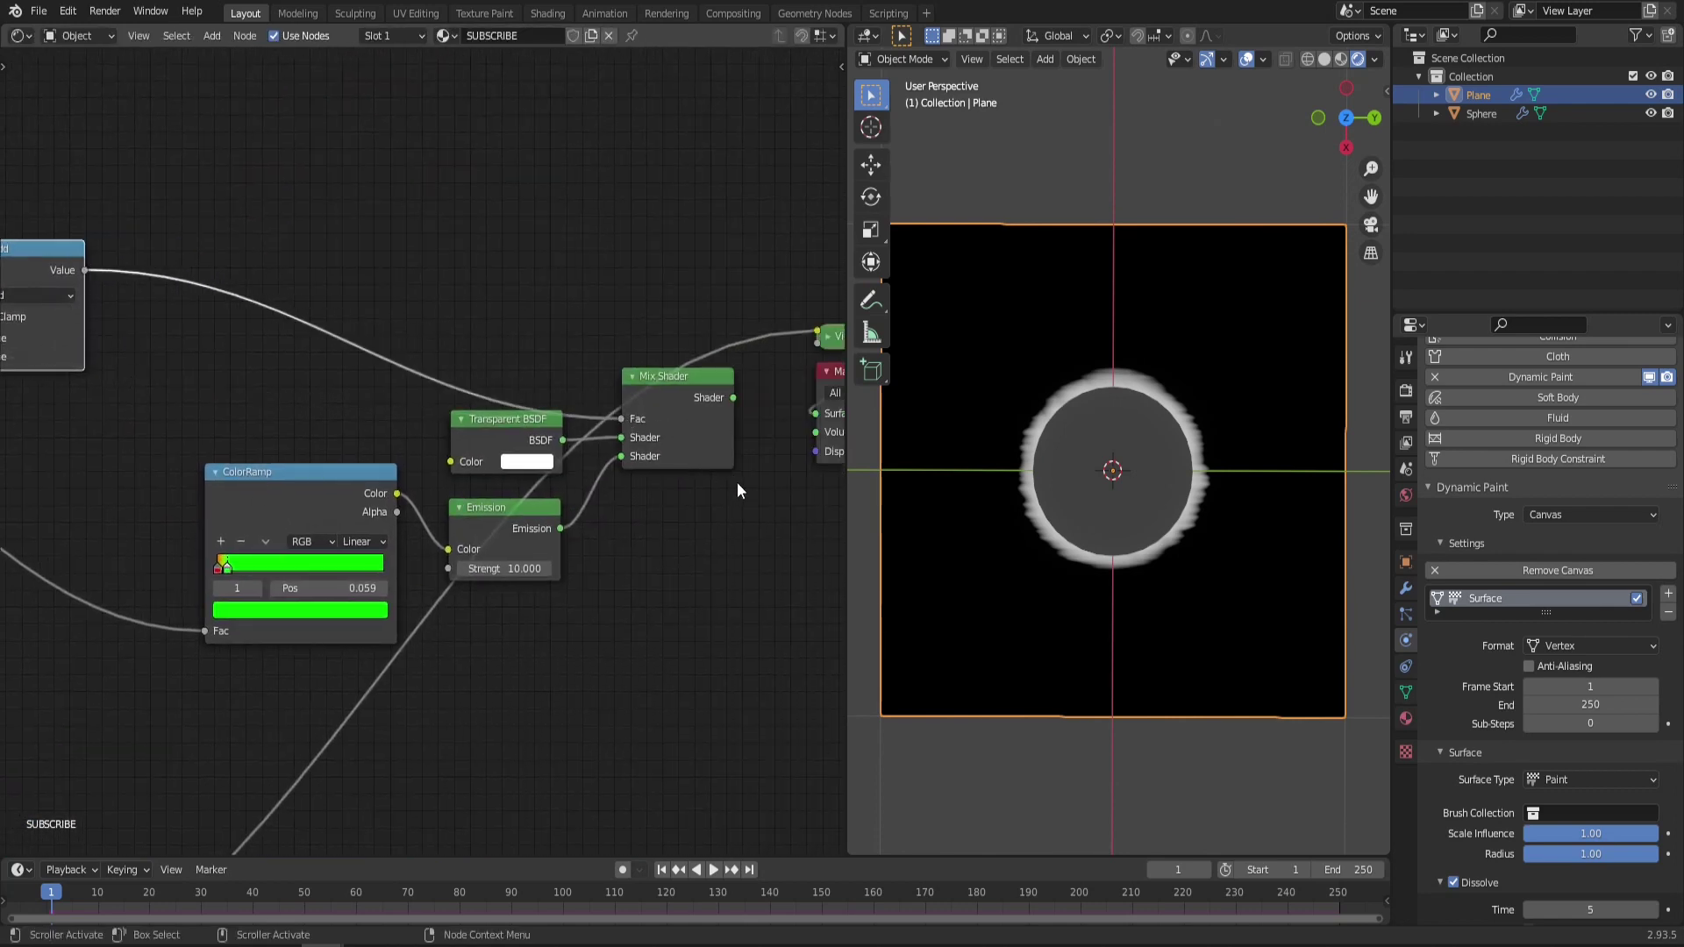
left_click(662, 387, "ctrl+shift")
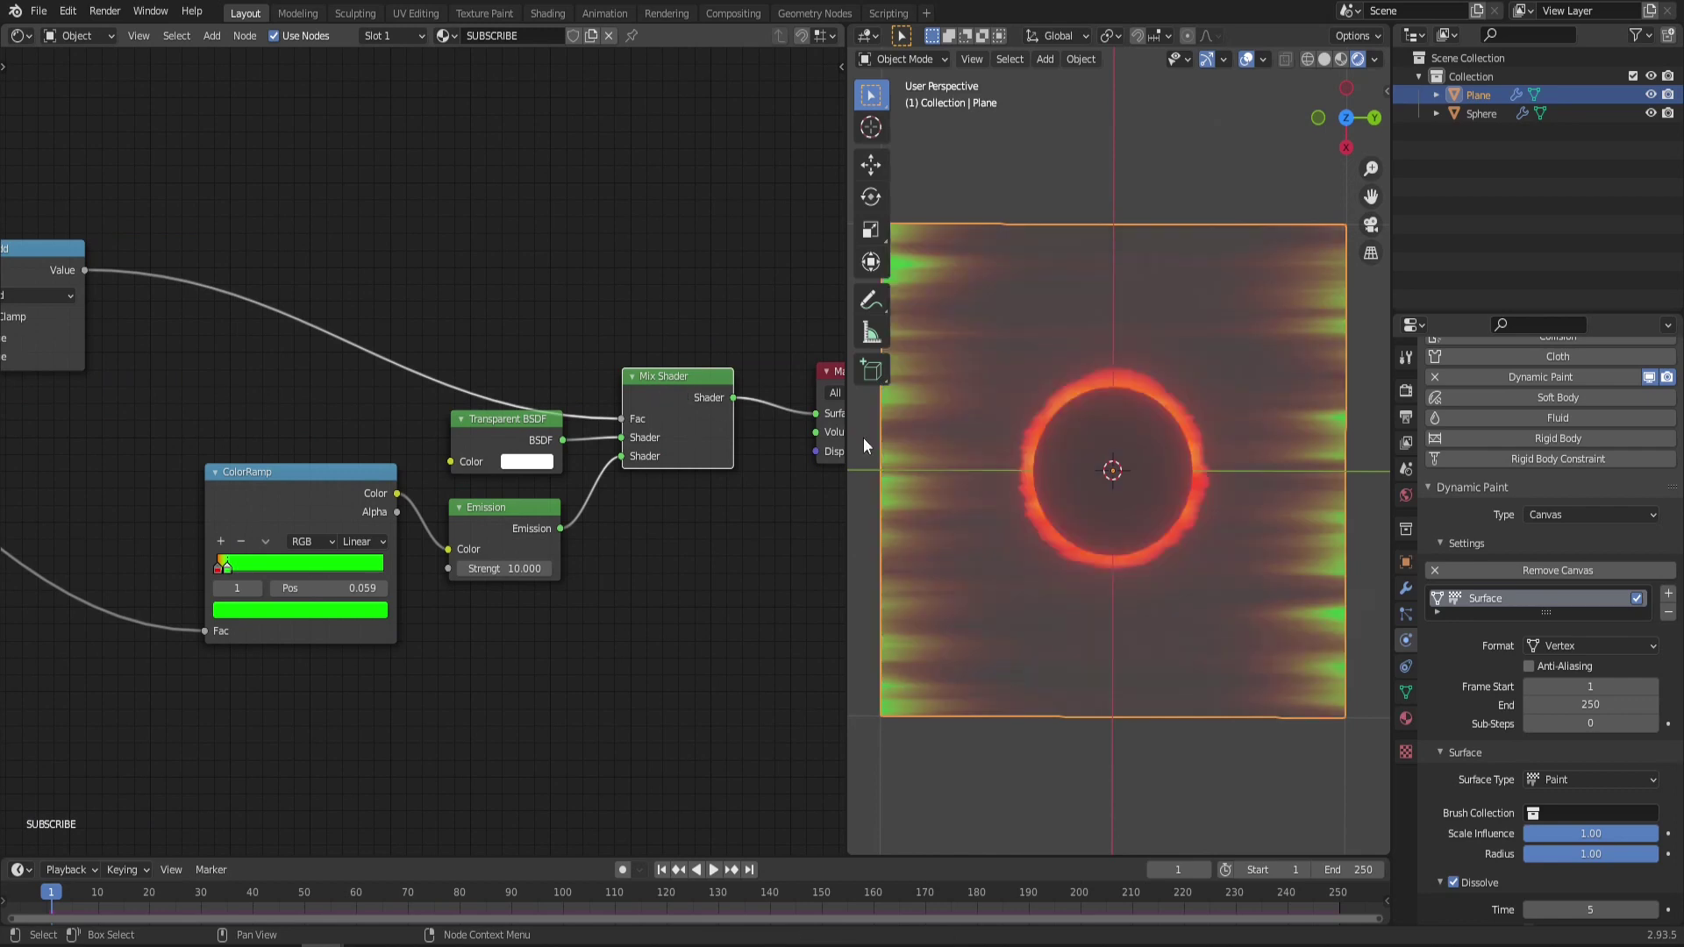
Play the animation and inspect the glowing ring around the sphere from several angles
middle_click_drag(1001, 454, 1228, 491)
left_click(714, 870)
middle_click_drag(1097, 467, 1059, 434)
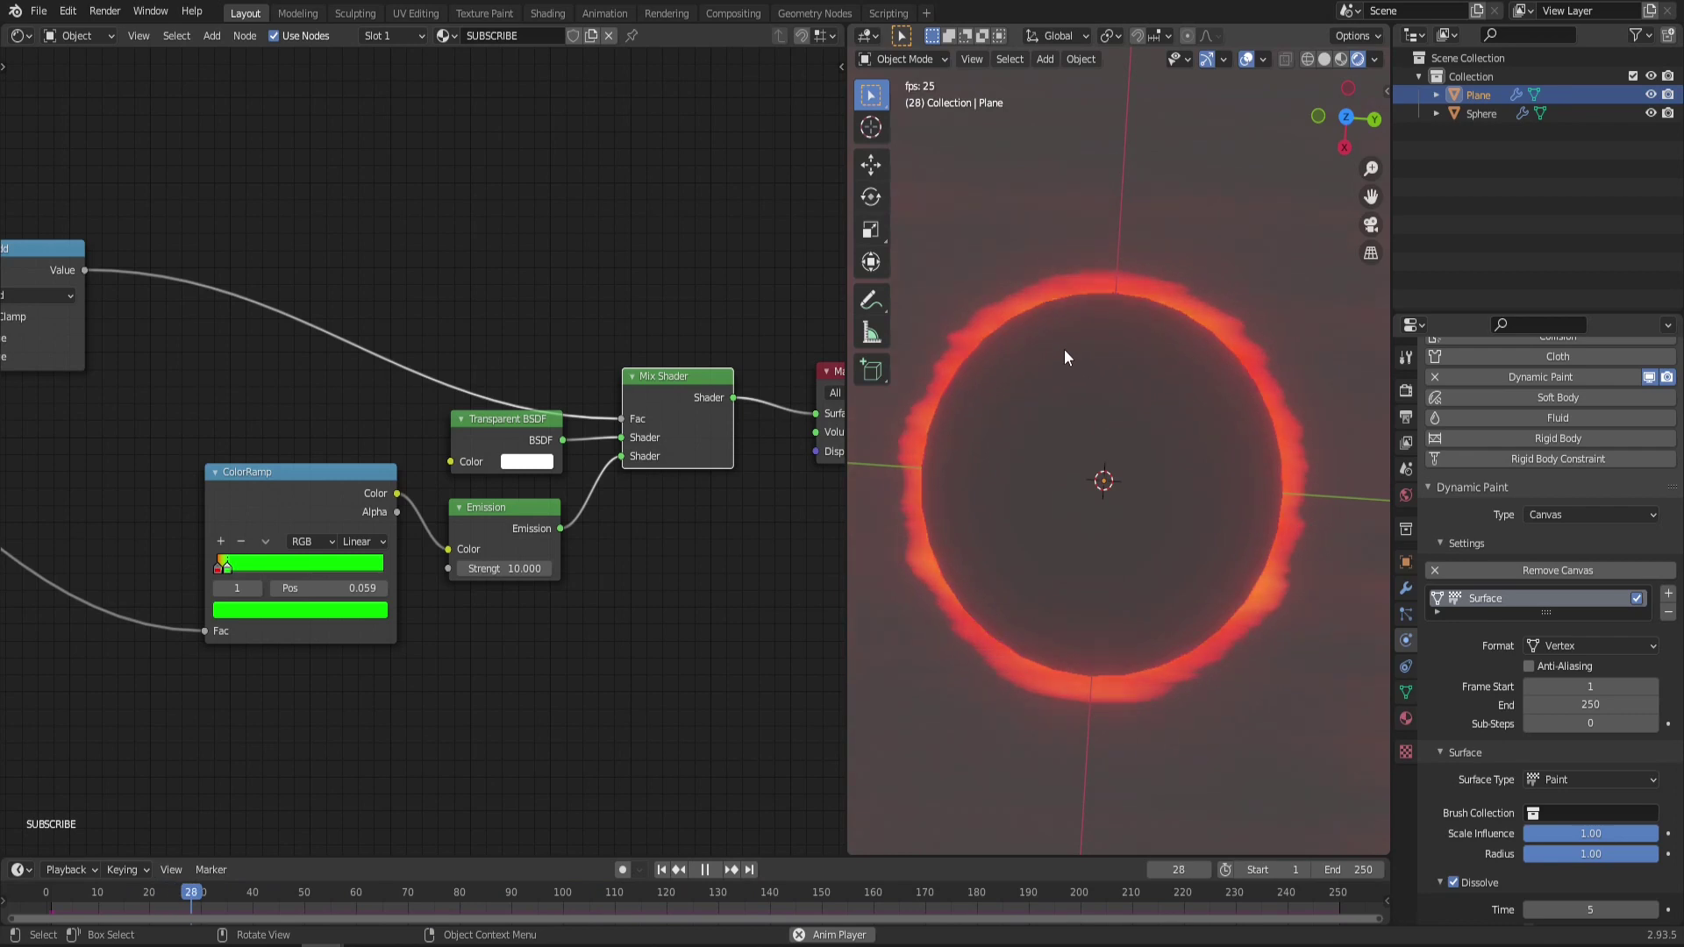
scroll(1064, 349, "down", 5)
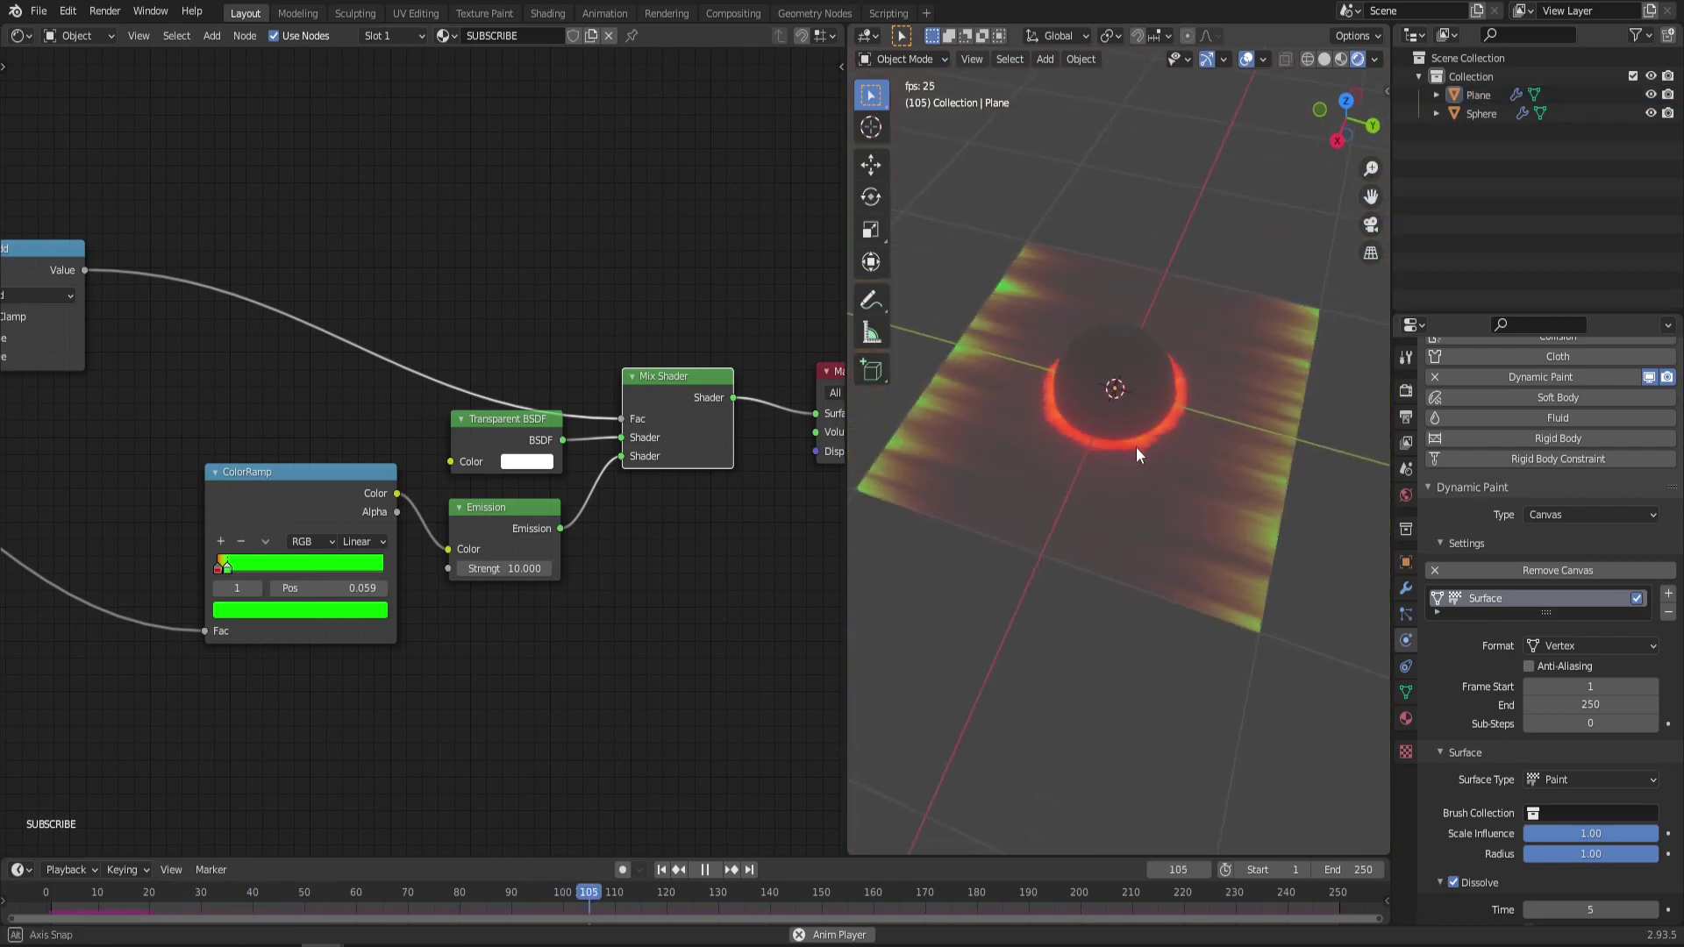
Move the sphere down and back up along Z through the plane during playback to test the reactive ring
left_click(1124, 374)
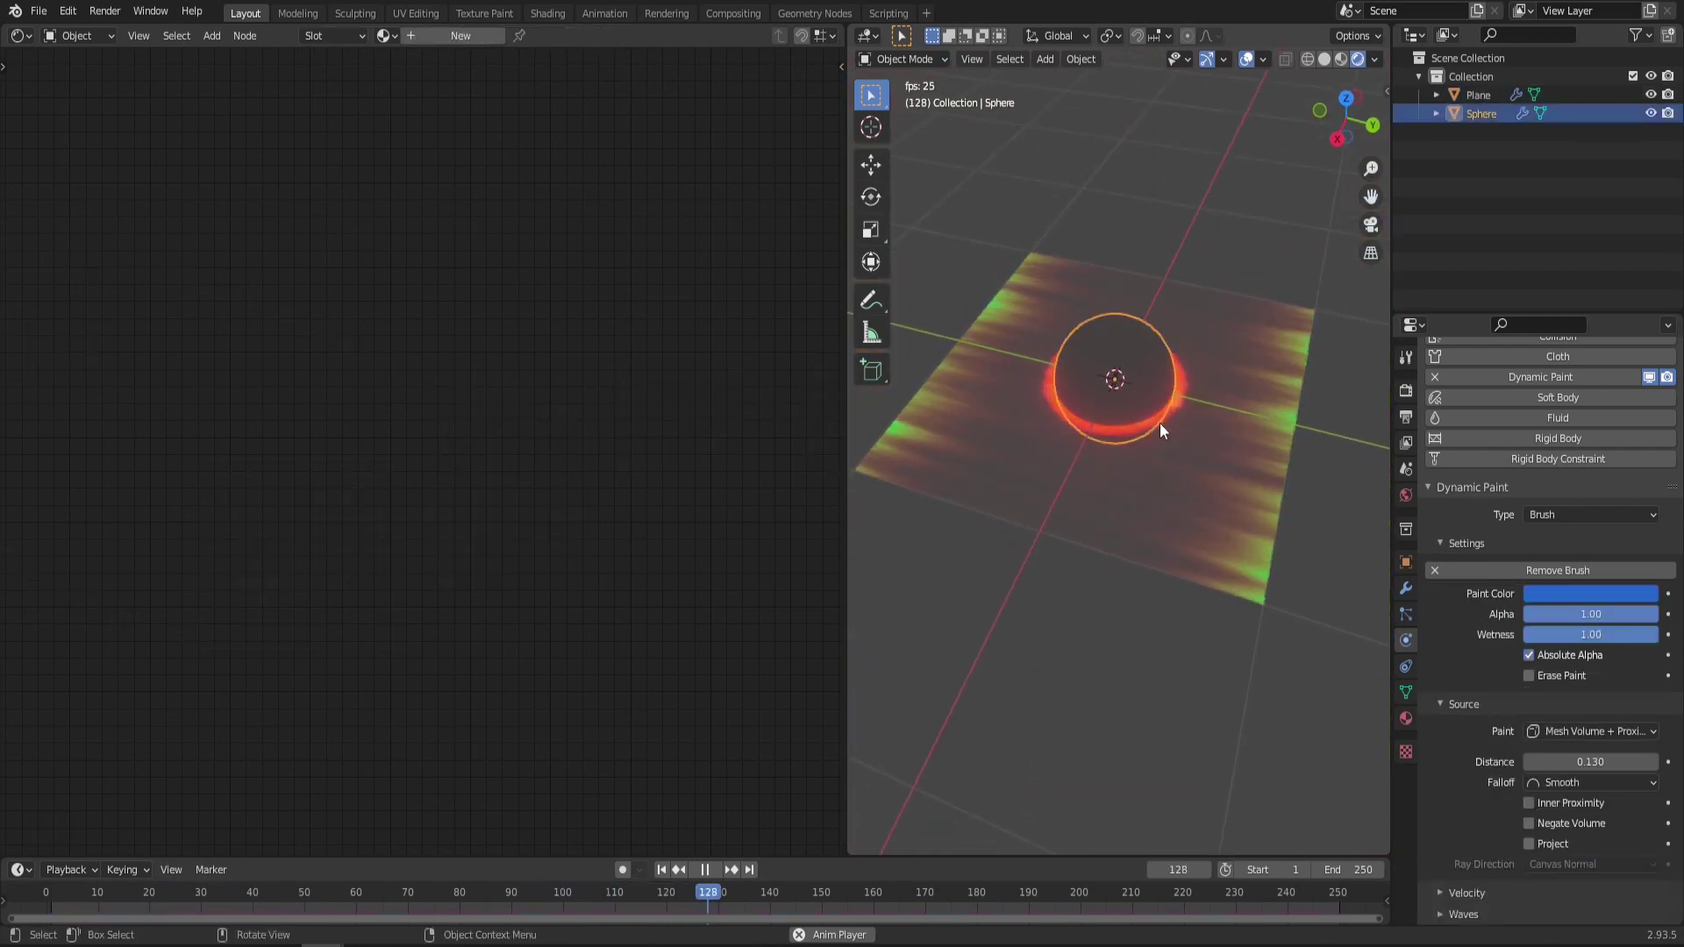
key("g")
key("z")
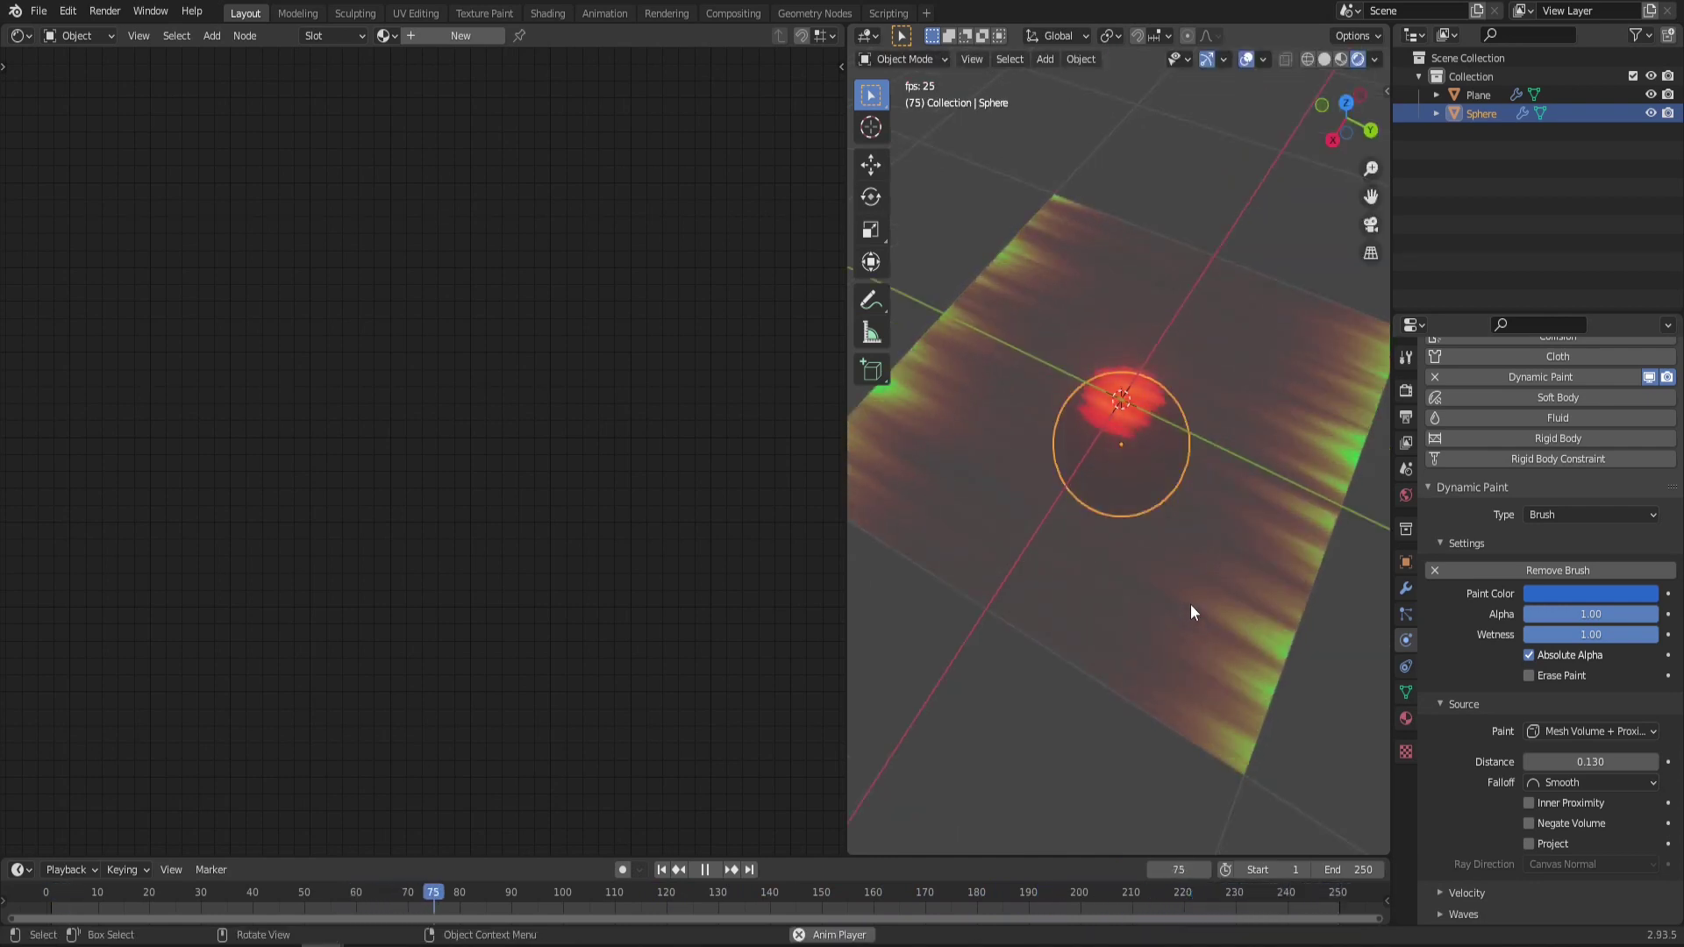
key("g")
key("z")
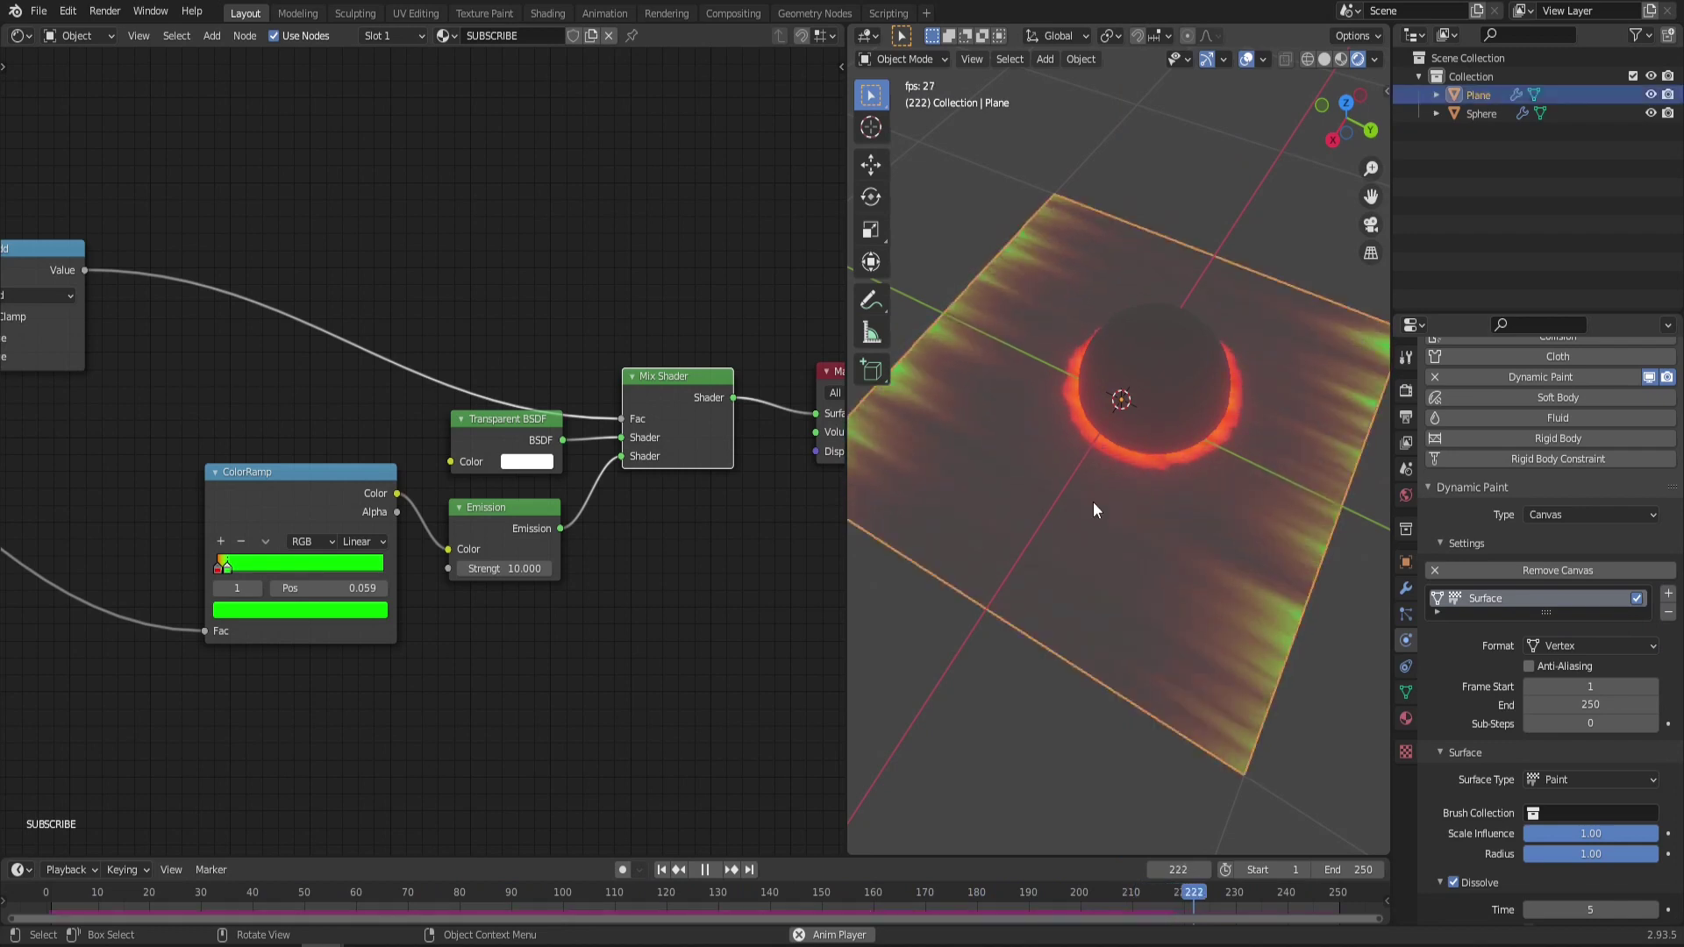
Delete the ColorRamp feeding the Emission node's Color so the plane uses the Emission node's plain green
middle_click_drag(142, 513, 539, 554)
scroll(537, 547, "down", 2)
left_click_drag(649, 534, 555, 528)
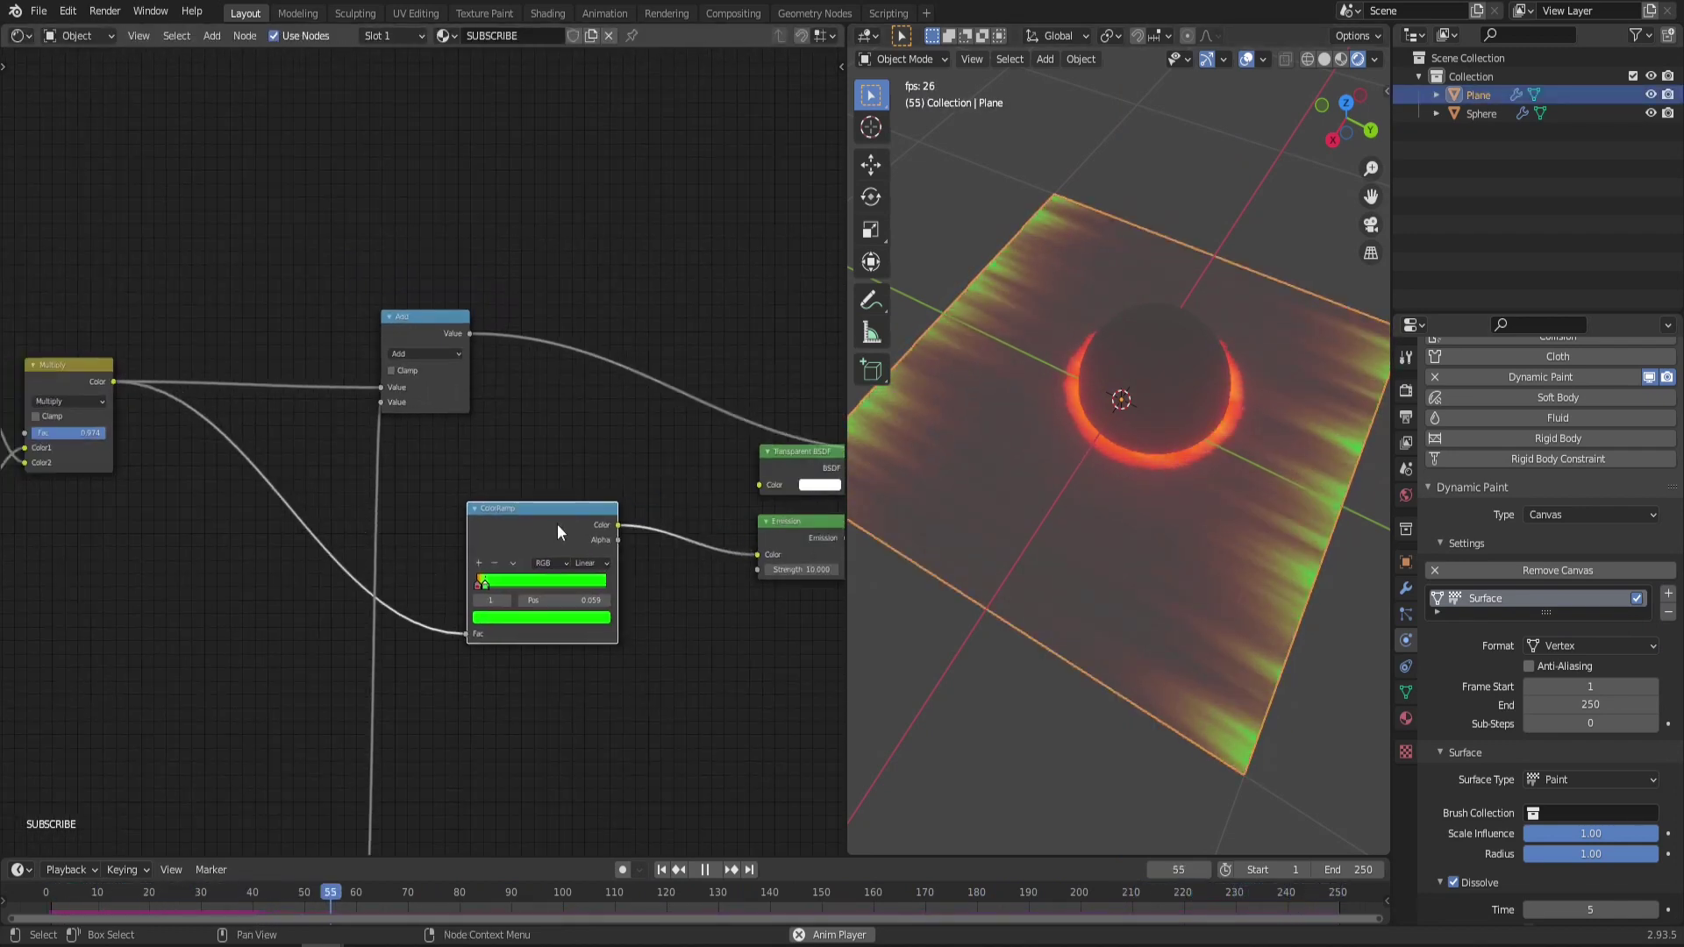
middle_click_drag(555, 529, 403, 539)
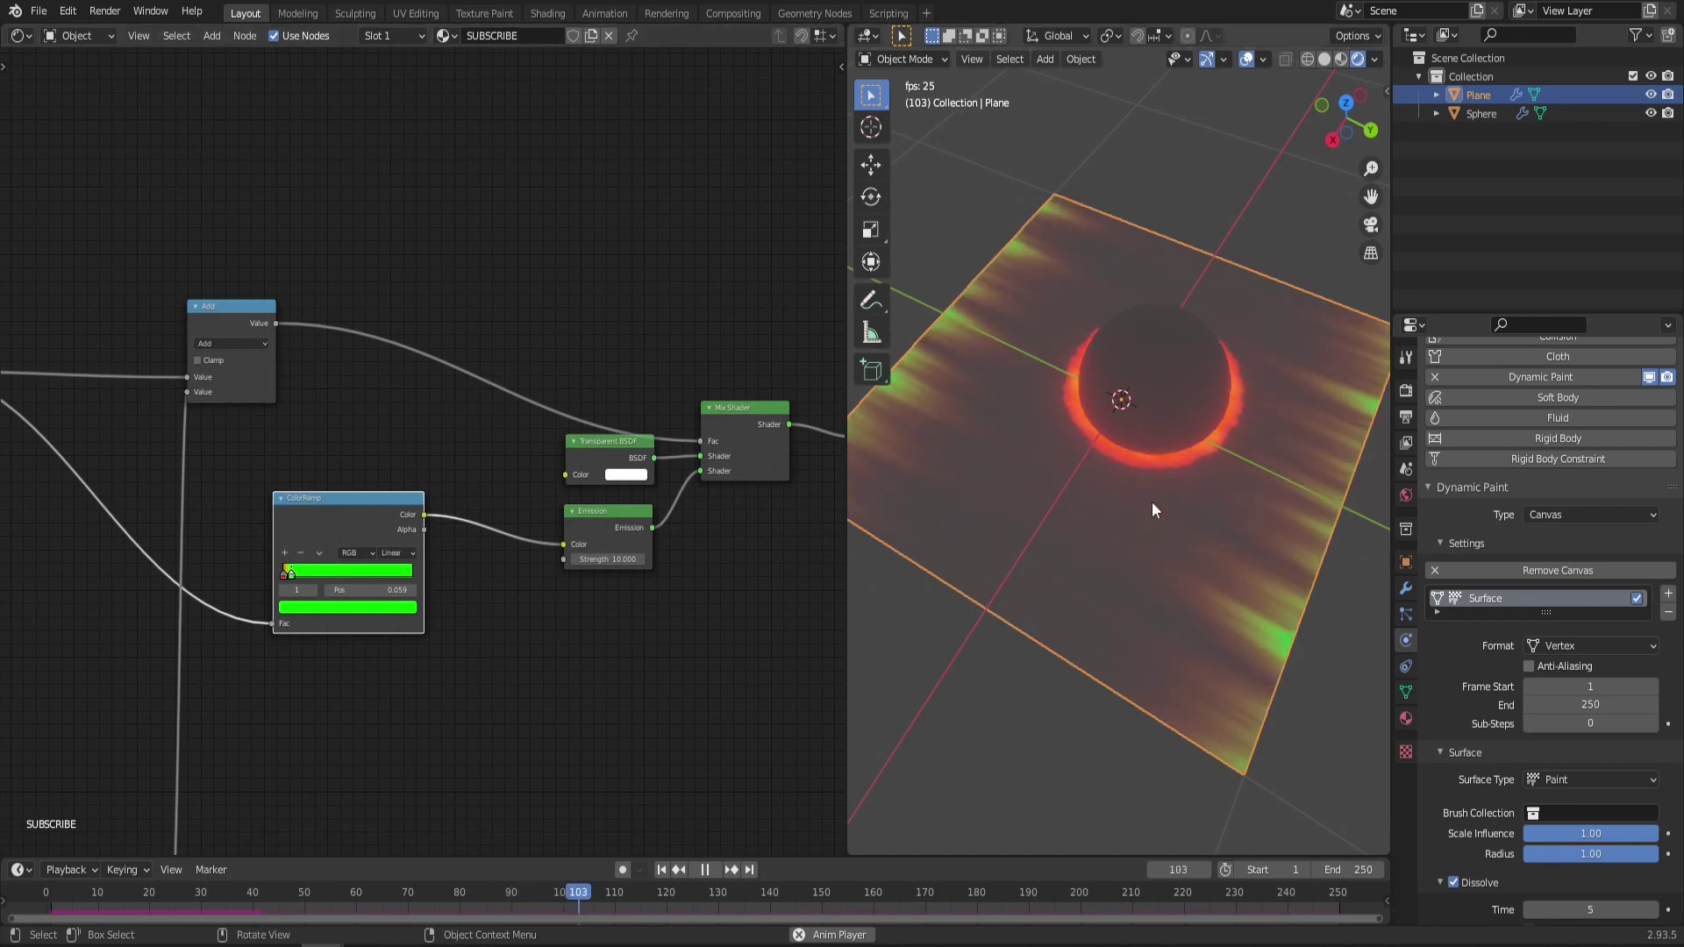
key("x")
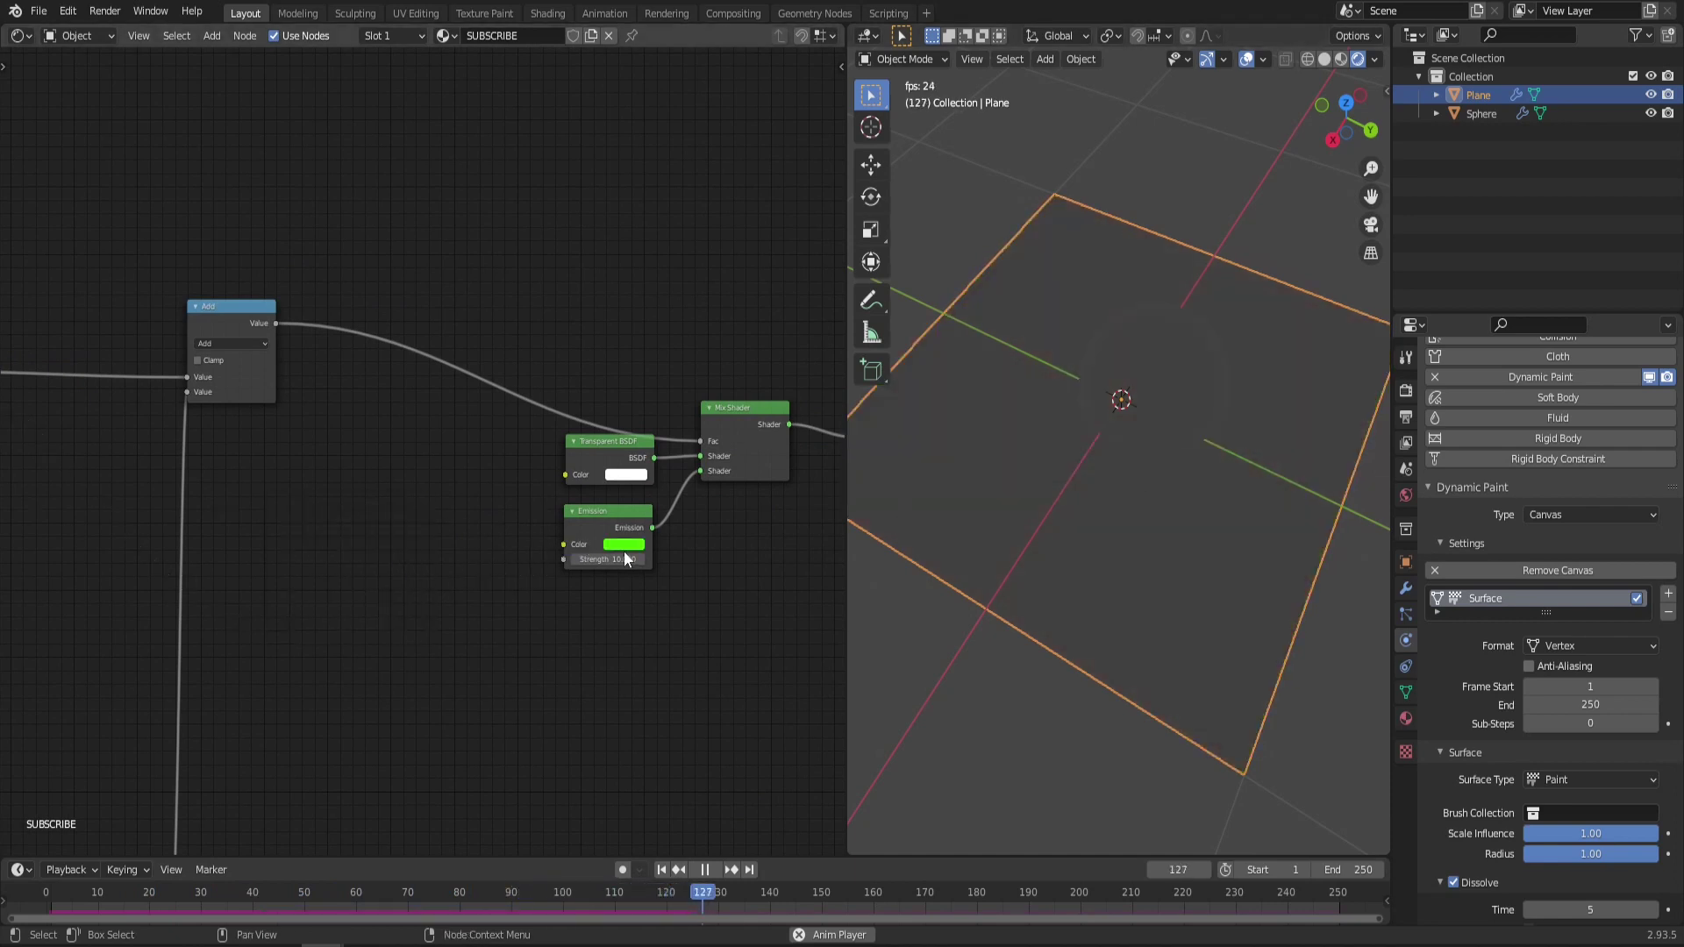
scroll(628, 559, "up", 2)
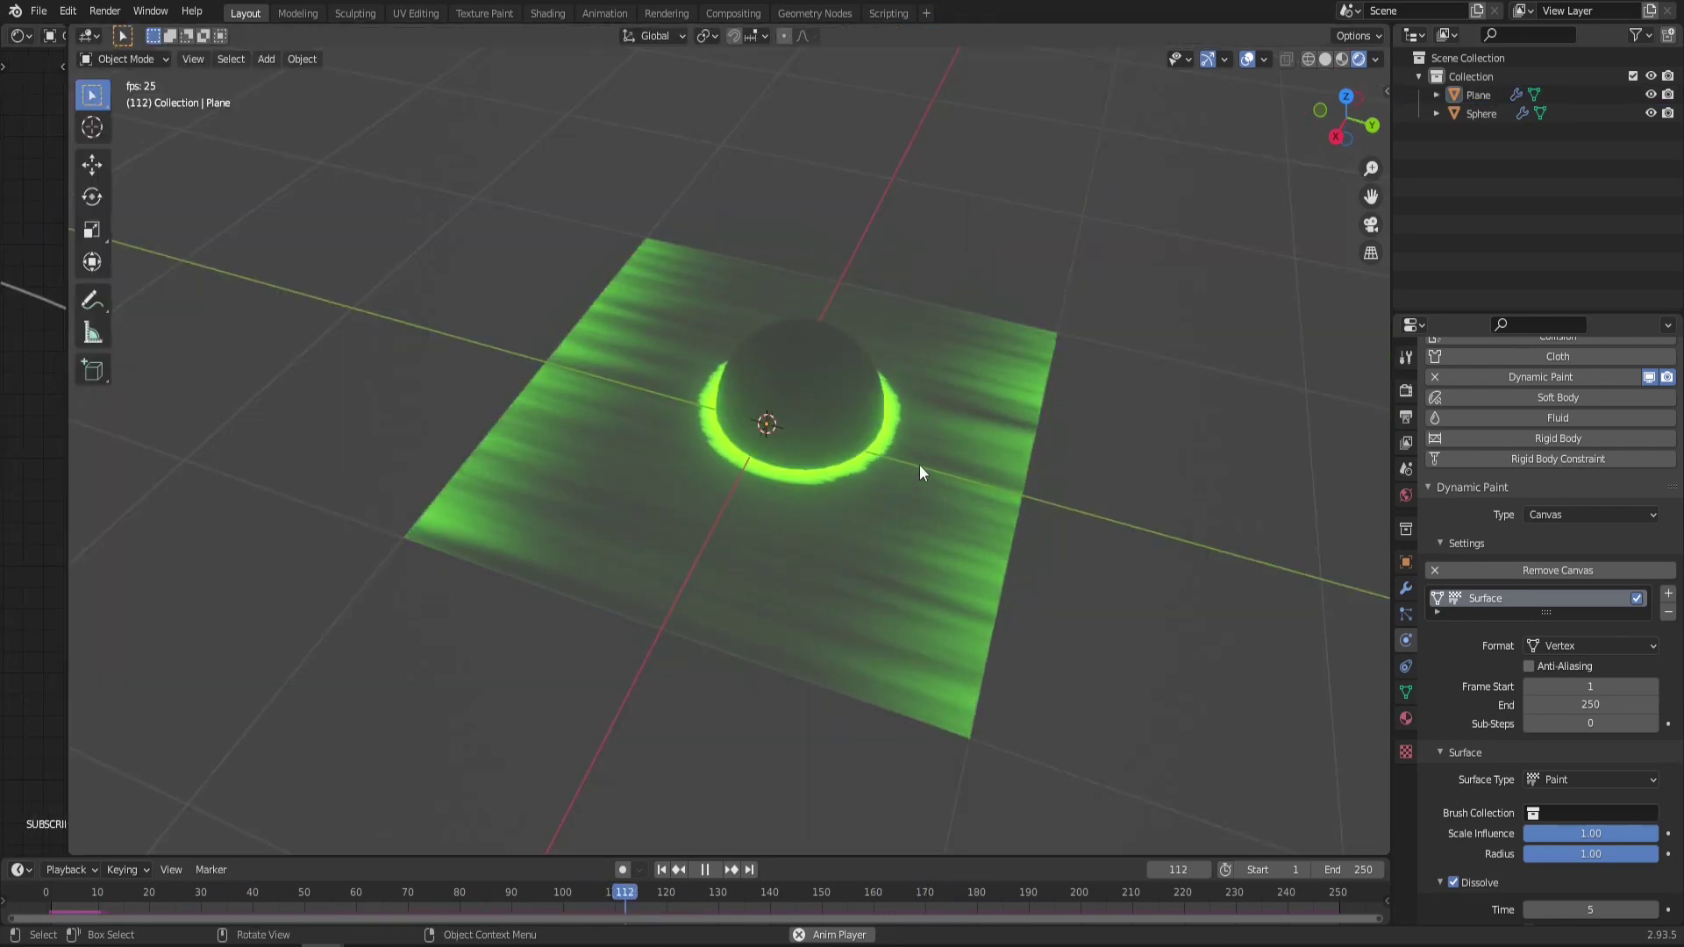
Raise the sphere above the plane along Z during playback and lower it back so its upper part intersects the plane
middle_click_drag(919, 465, 851, 458, "shift")
middle_click_drag(733, 435, 772, 405)
left_click(774, 409)
middle_click_drag(789, 486, 847, 466)
key("g")
key("z")
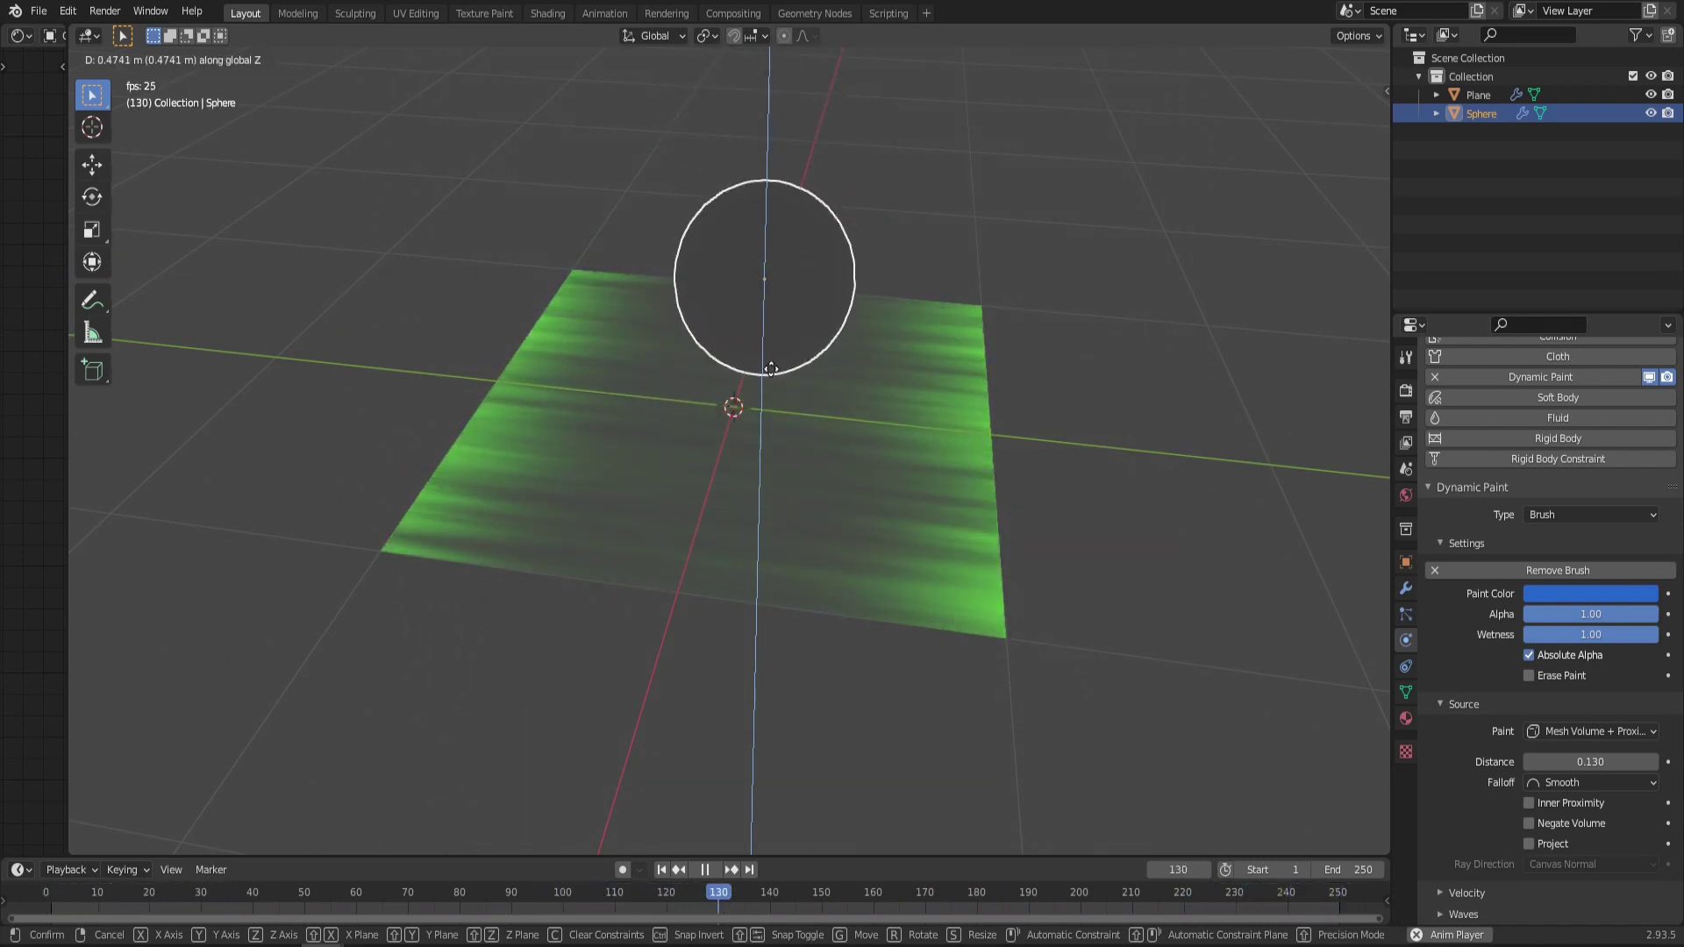
left_click(780, 526)
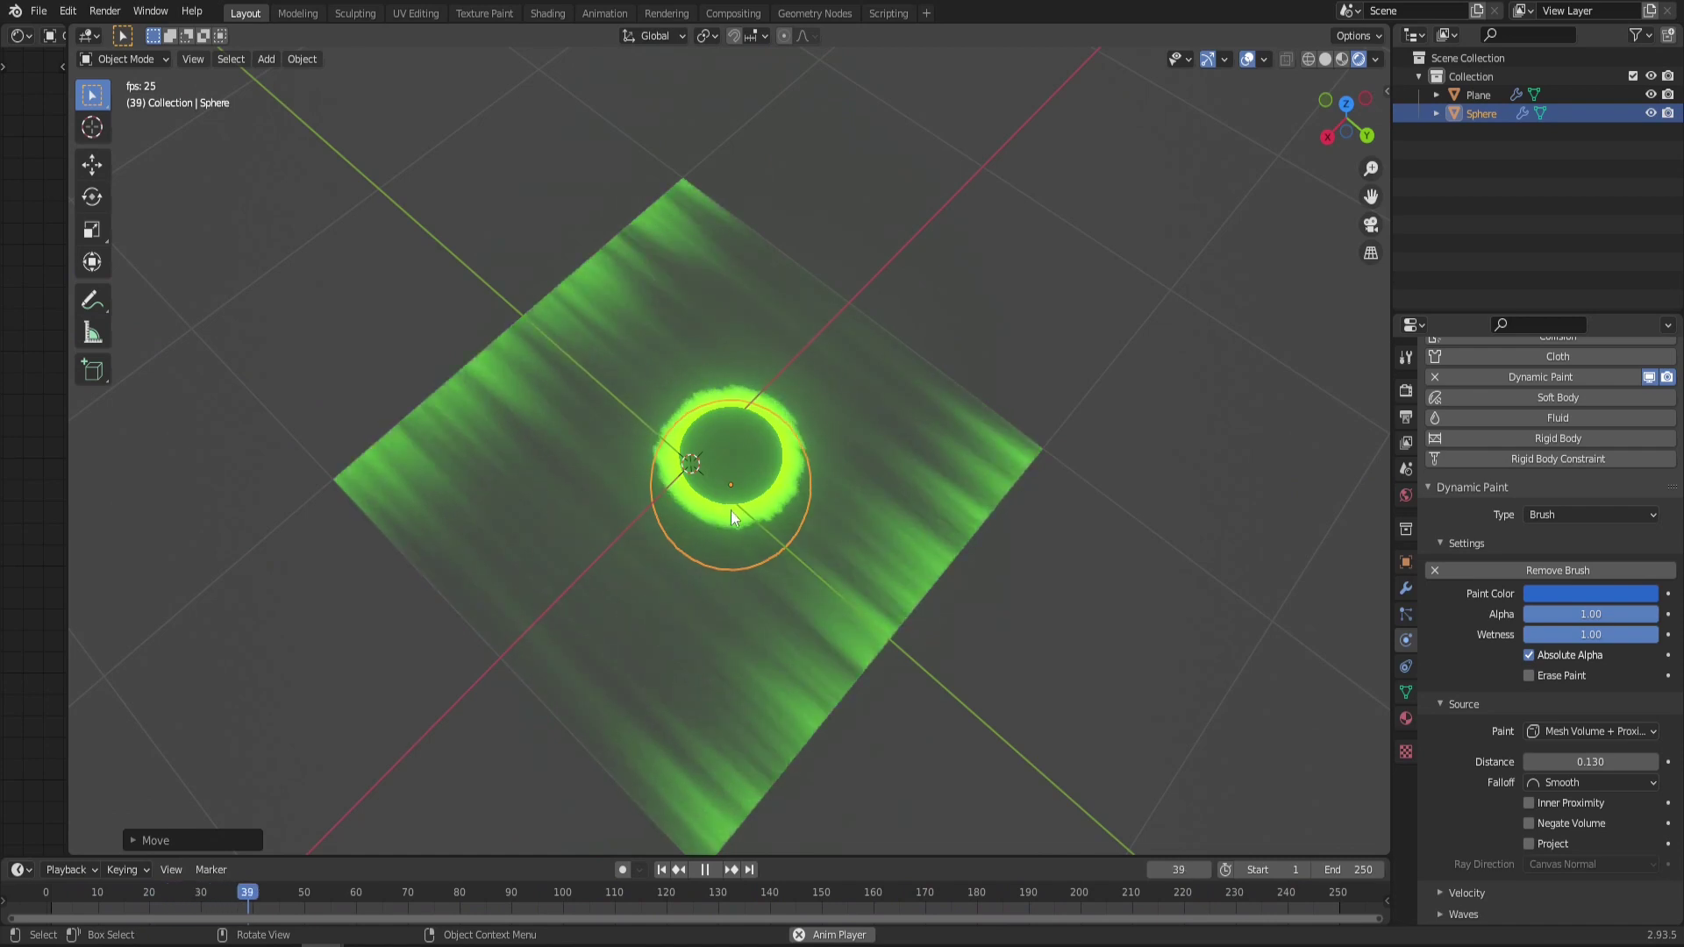
Add a cube, scale it down to roughly the sphere's size, and place it intersecting the plane beside the sphere
middle_click_drag(730, 510, 781, 413)
key("shift+a")
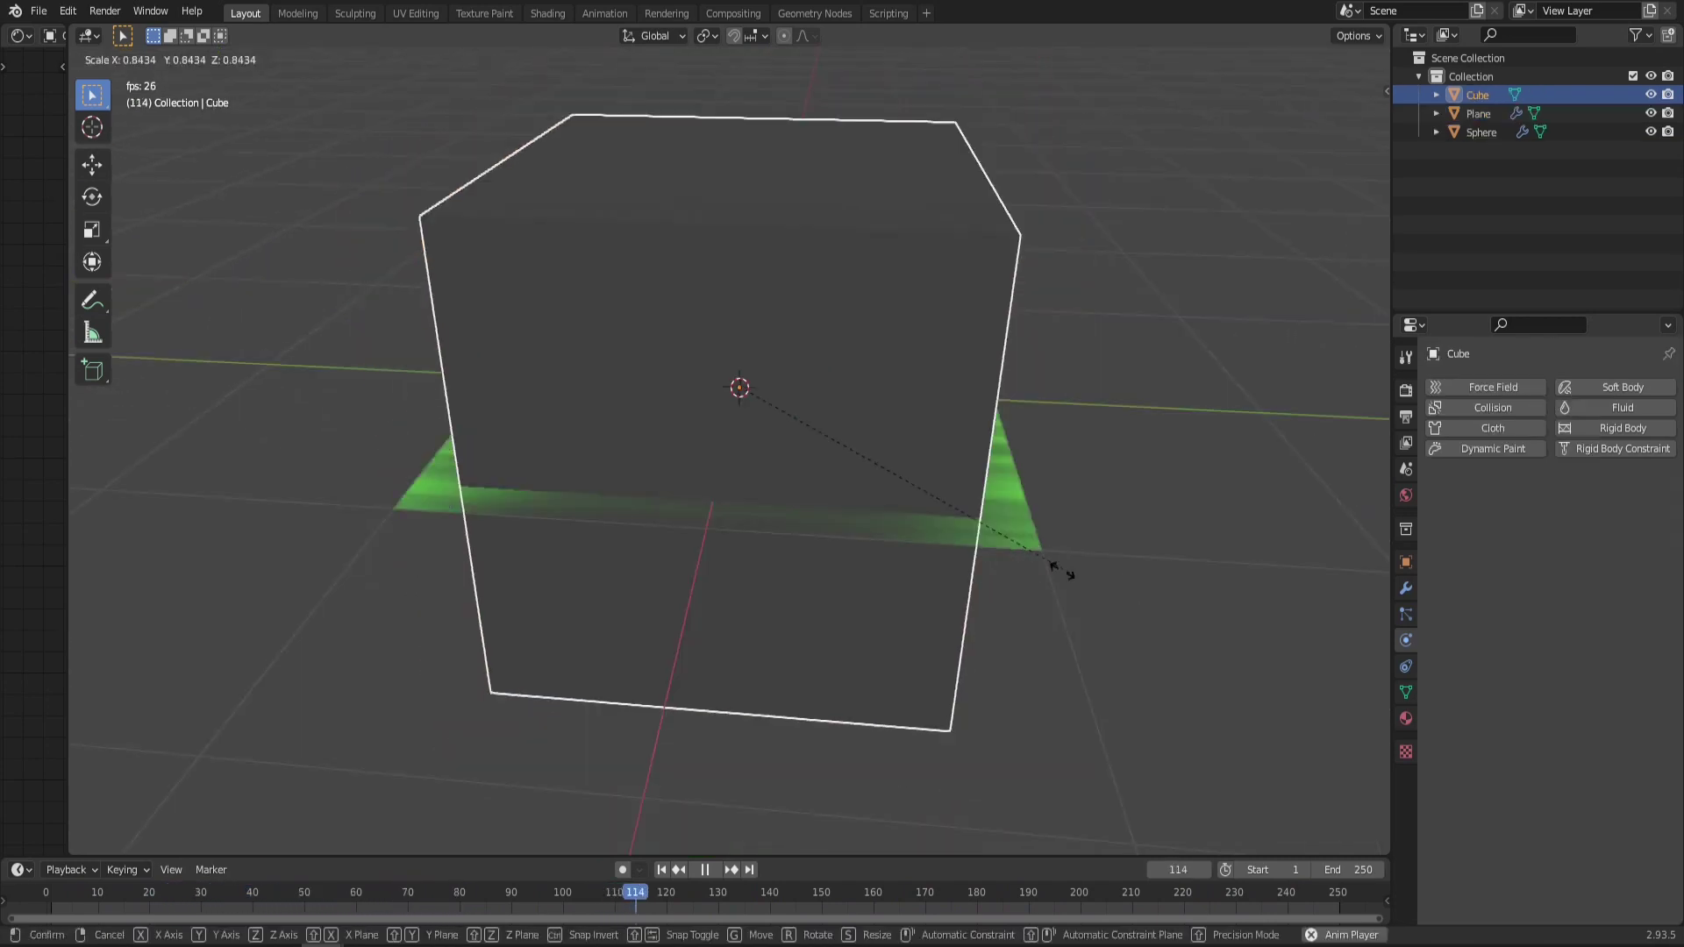
scroll(1036, 558, "down", 5)
left_click(807, 419)
middle_click_drag(807, 419, 772, 428)
key("g")
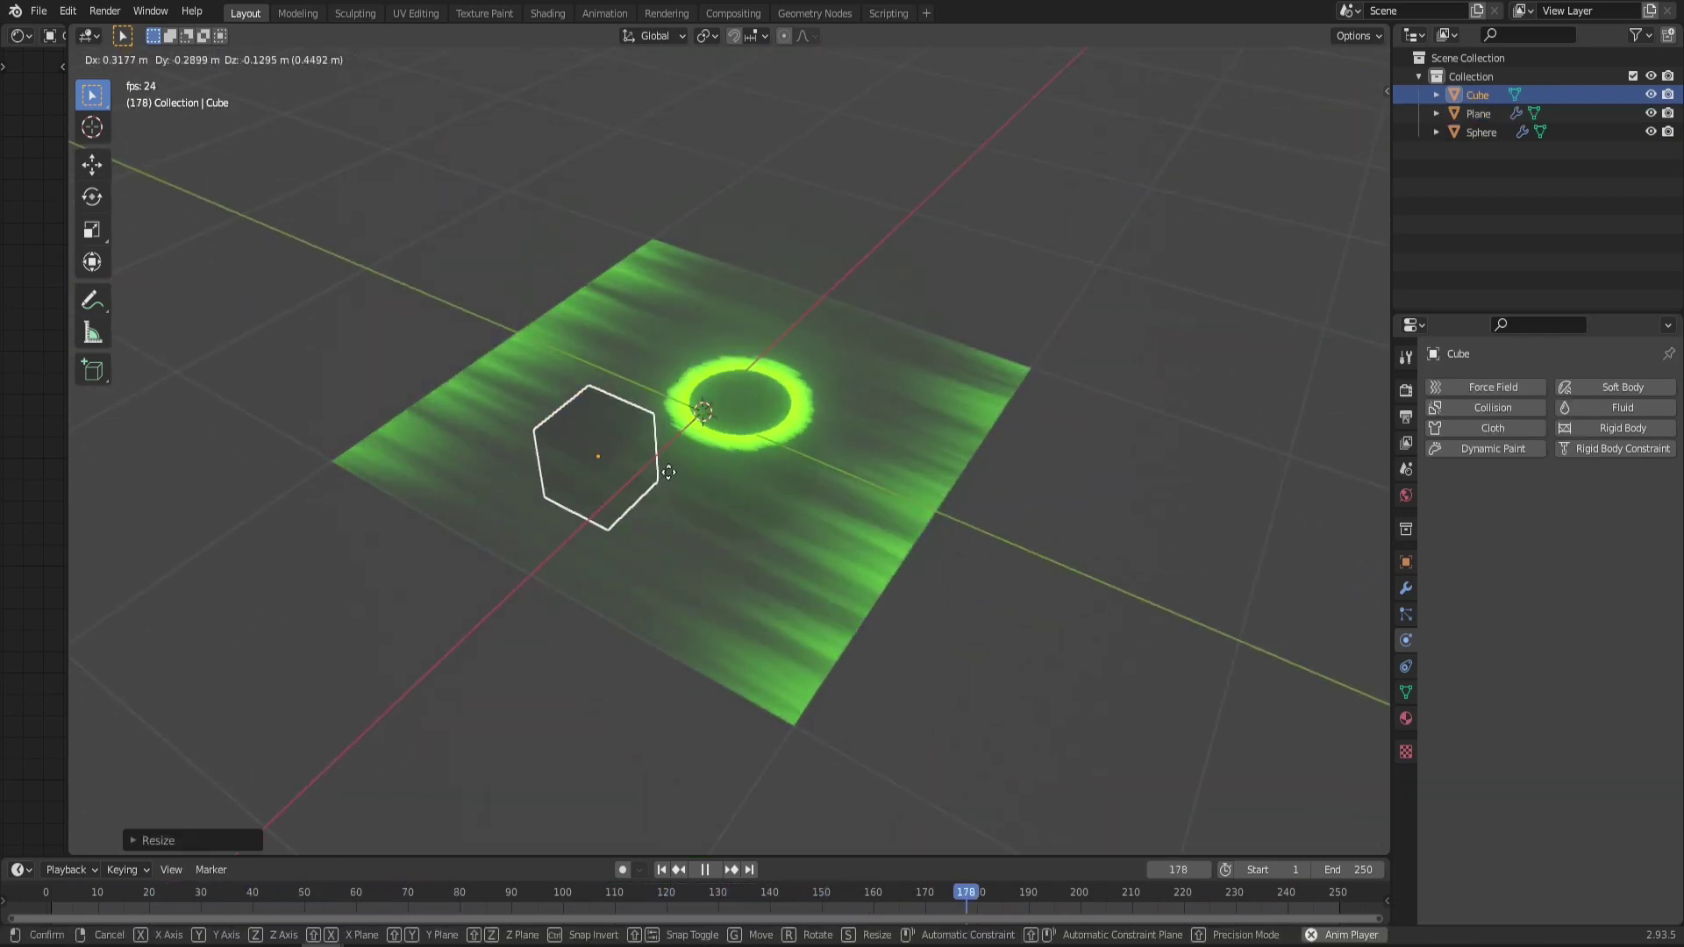
left_click(655, 450)
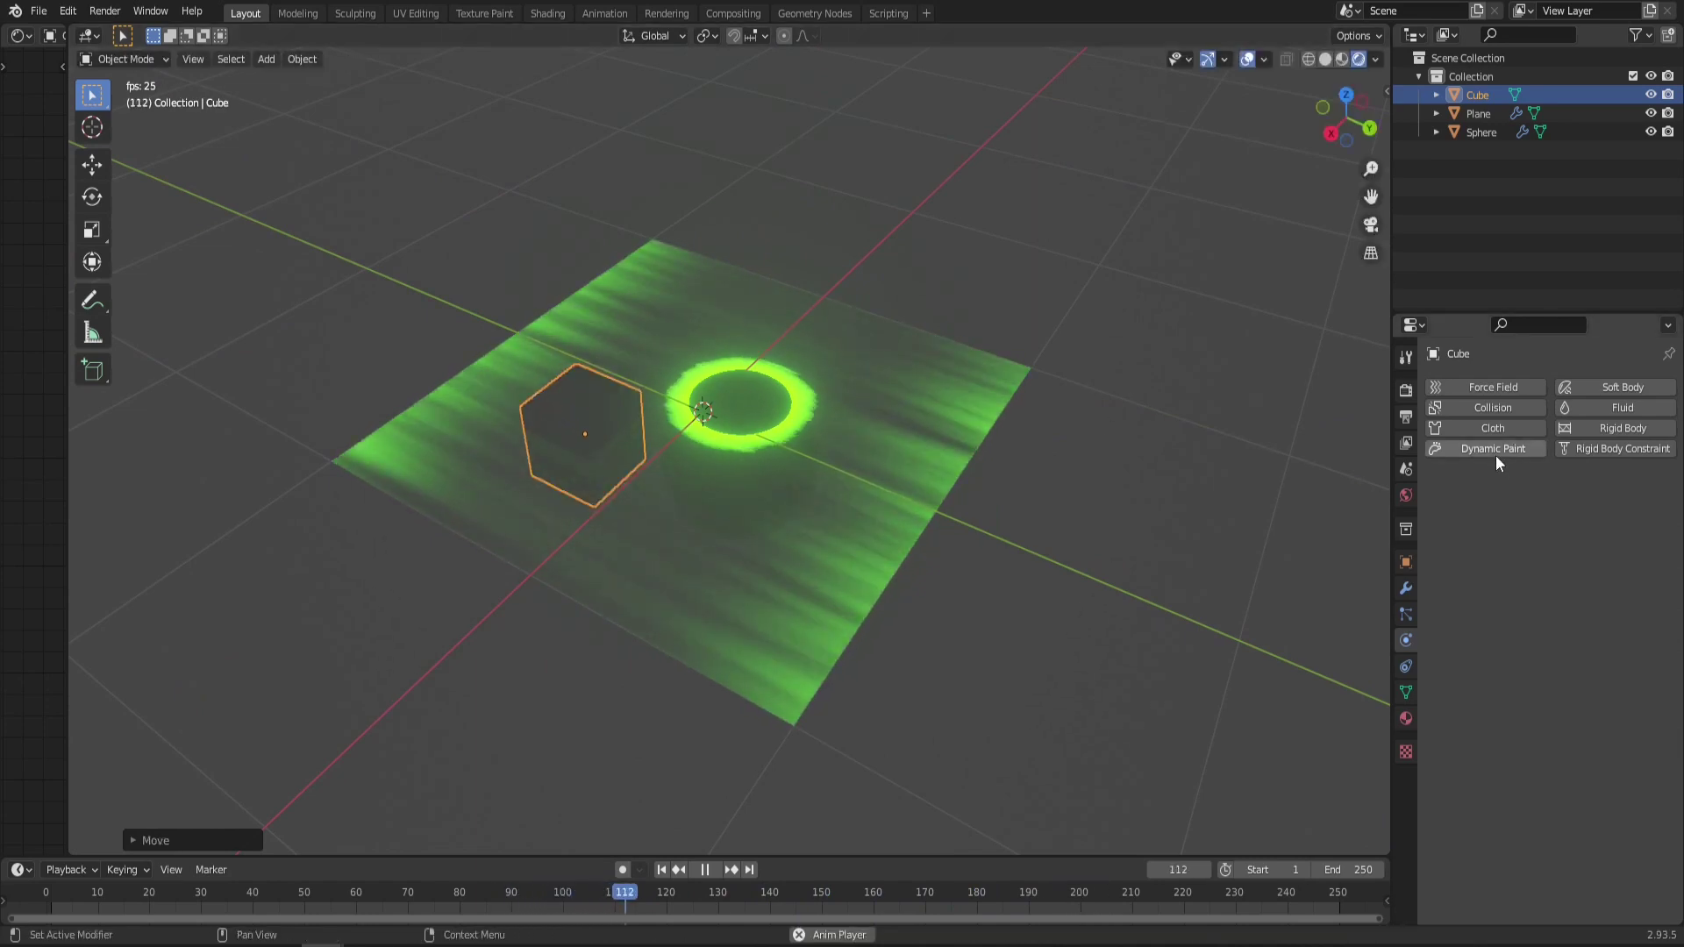
Enable Dynamic Paint on the cube with the Brush type and add a brush
left_click(1496, 450)
left_click(1591, 584)
left_click(1562, 626)
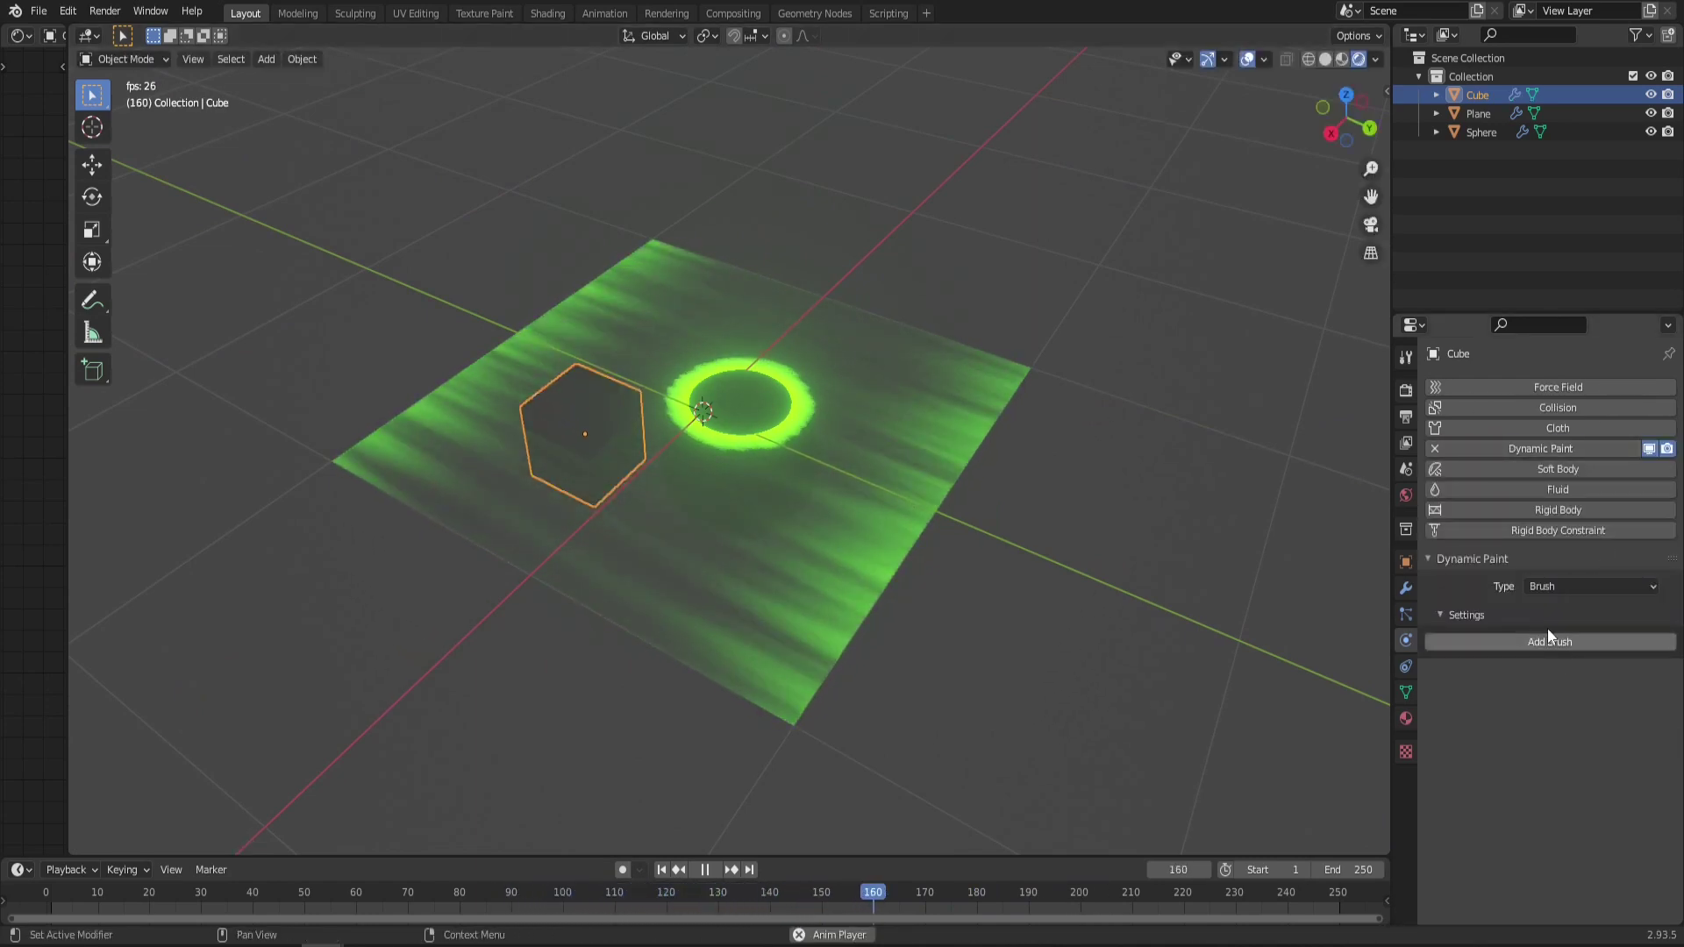
left_click(1548, 641)
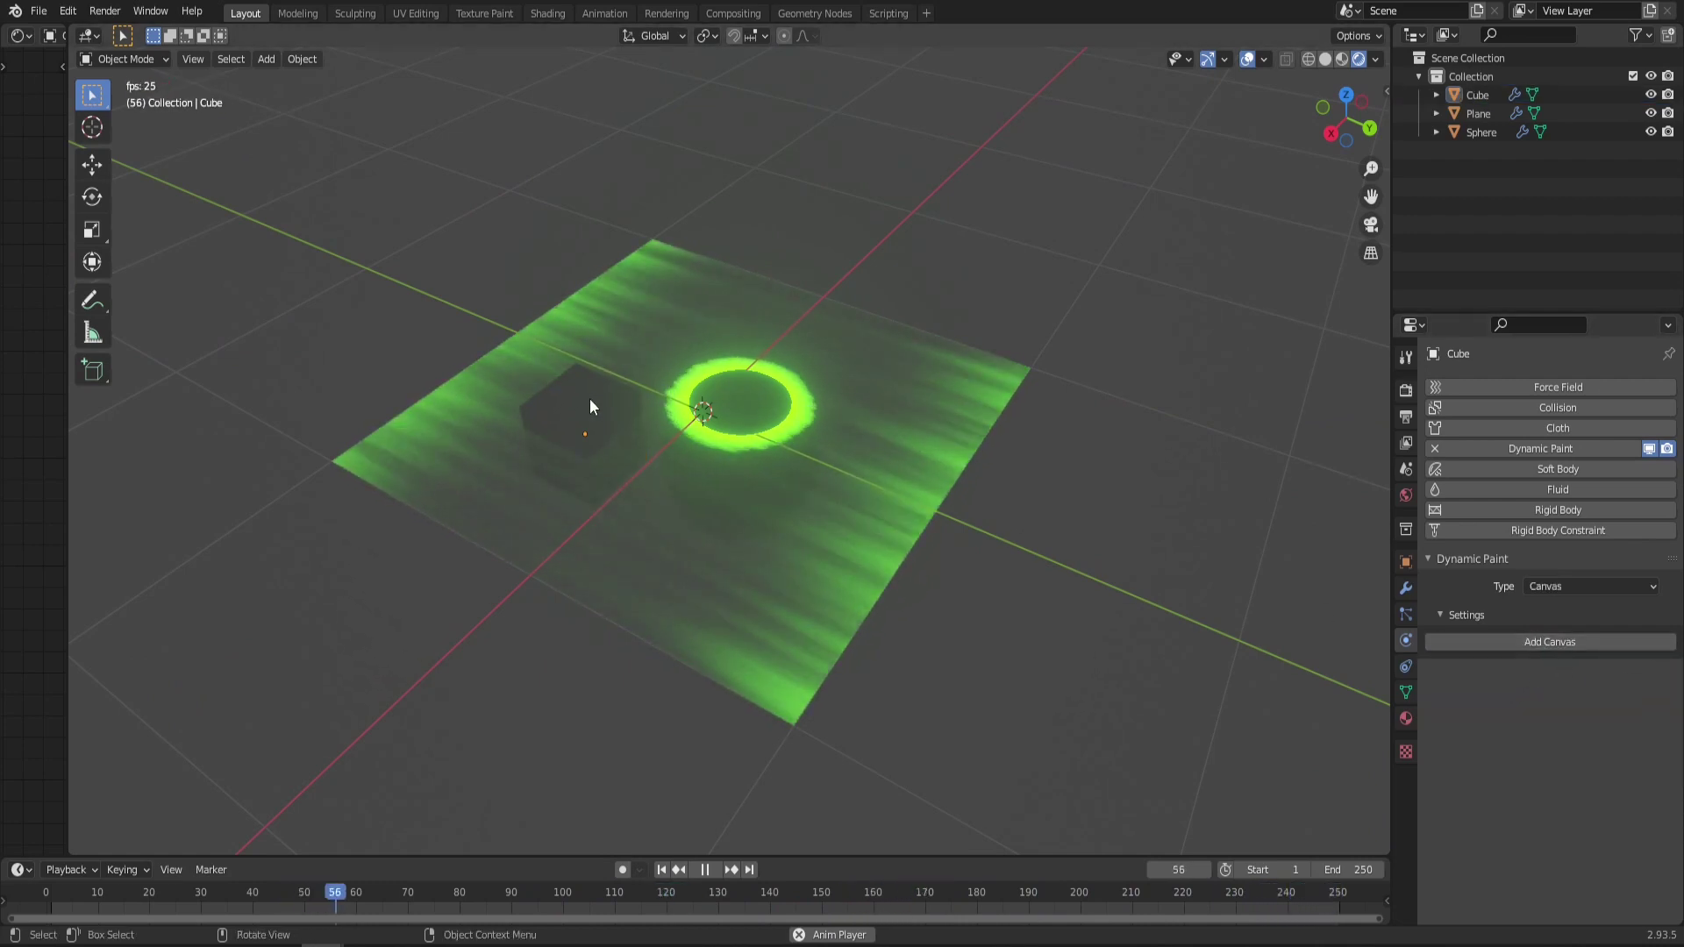
Copy the sphere's modifiers to the cube so it acts as a Dynamic Paint brush, and inspect its glowing outline
left_click(589, 400)
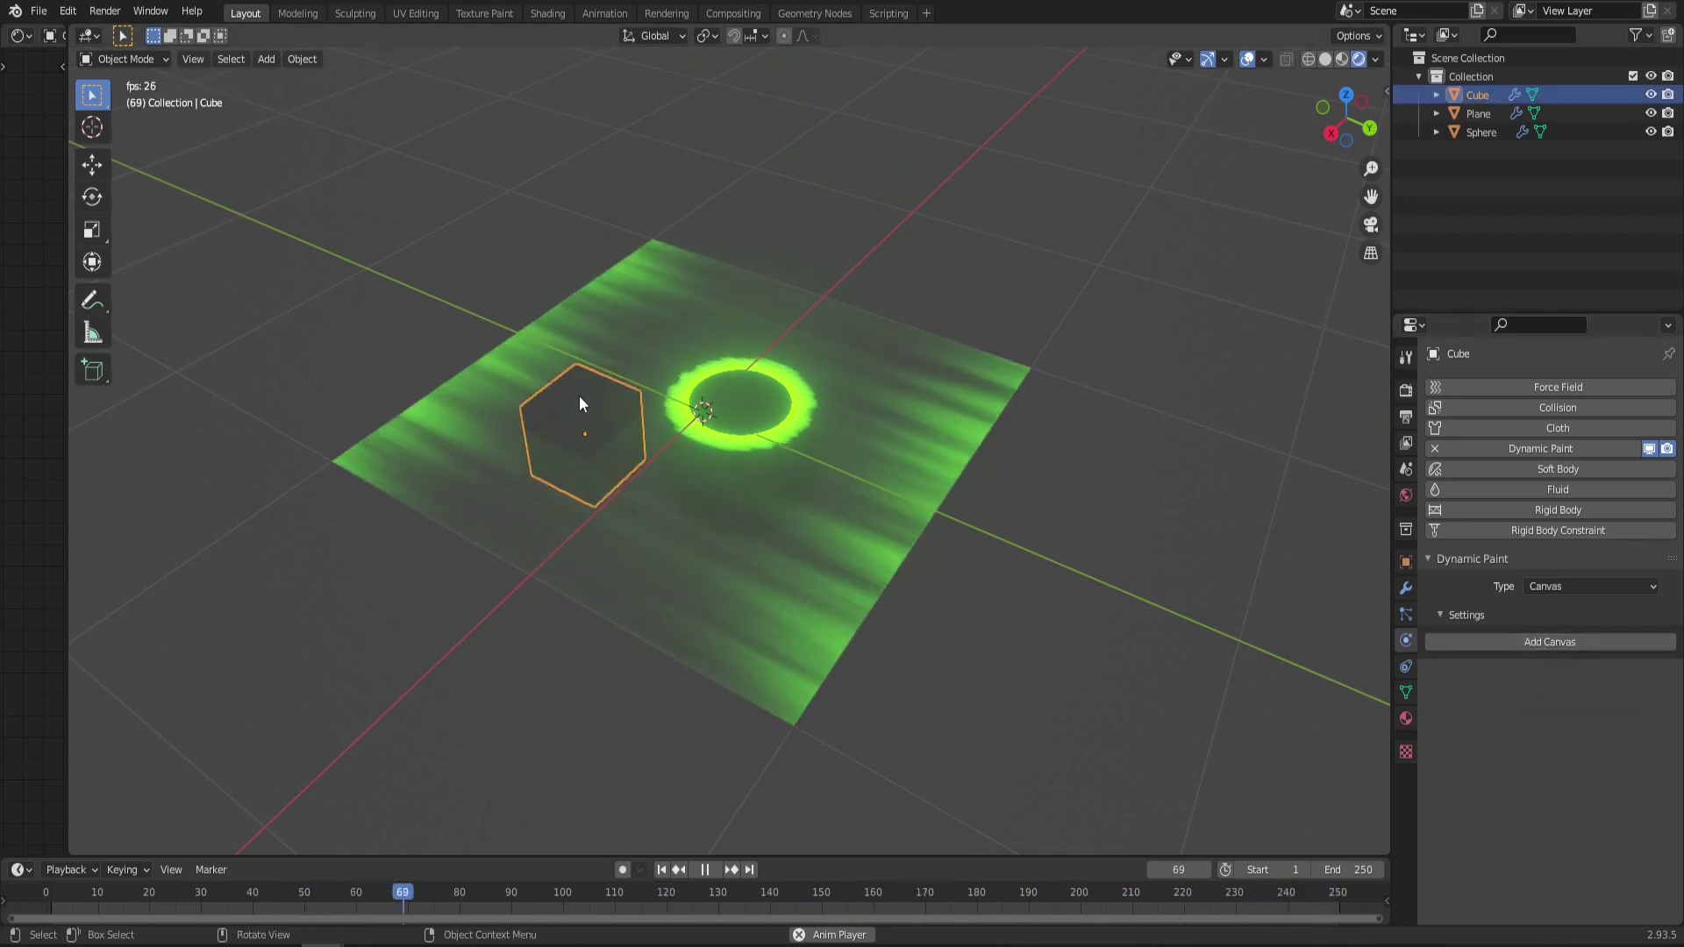
left_click(747, 398, "shift")
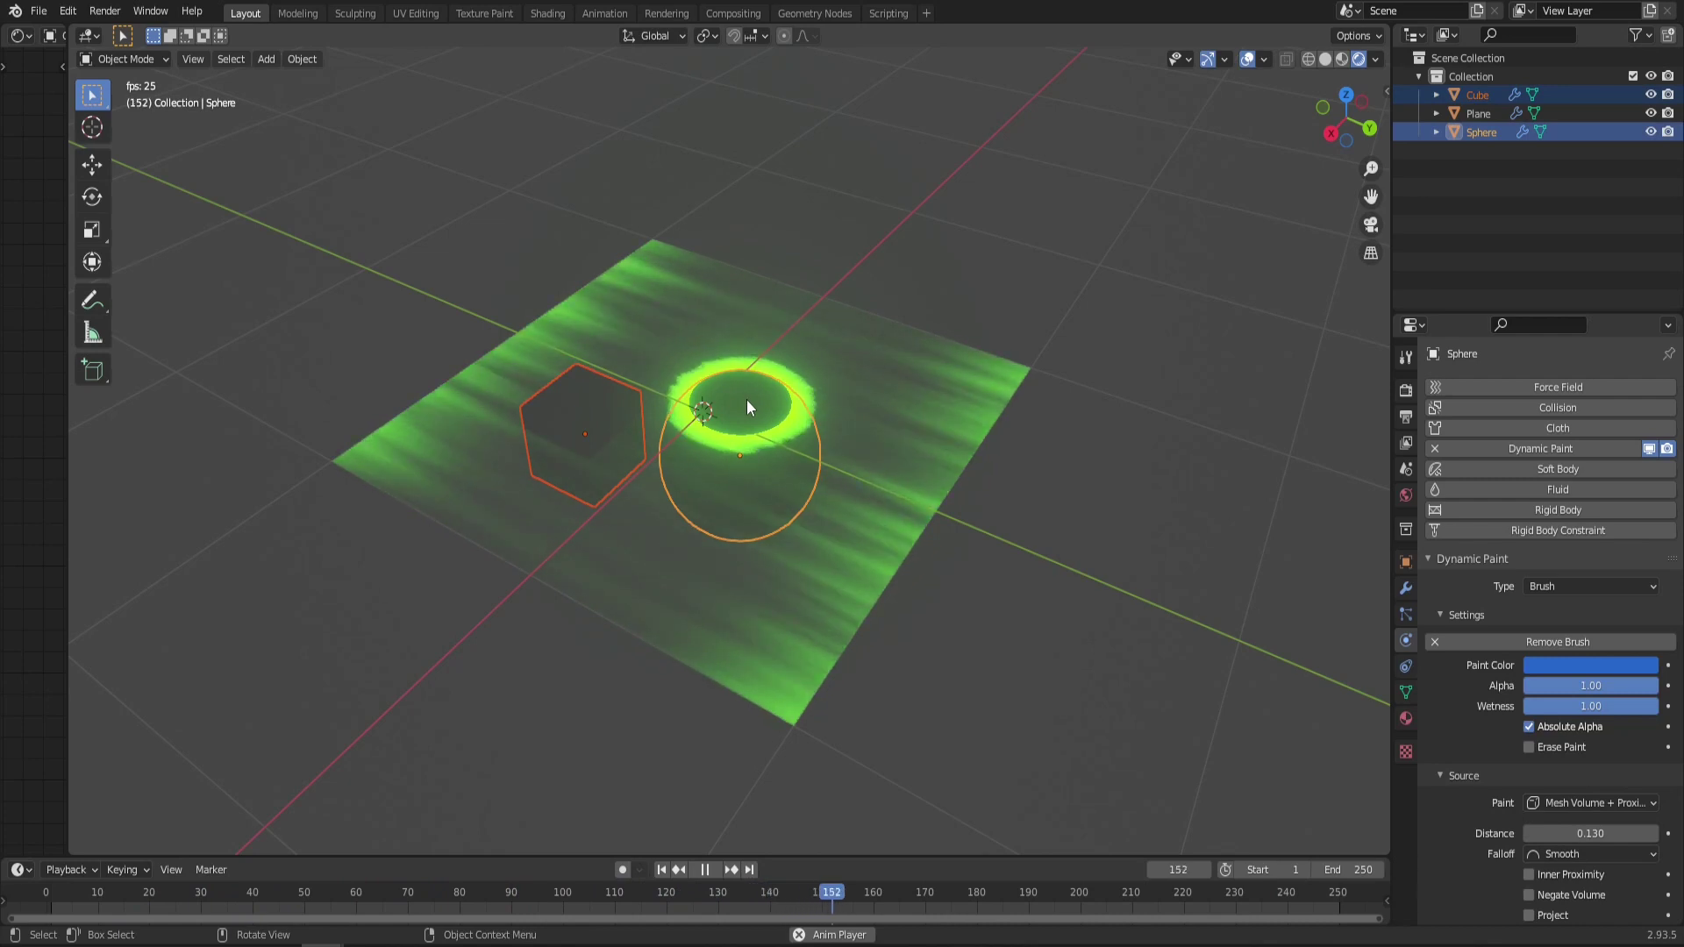
key("F3")
type("copy")
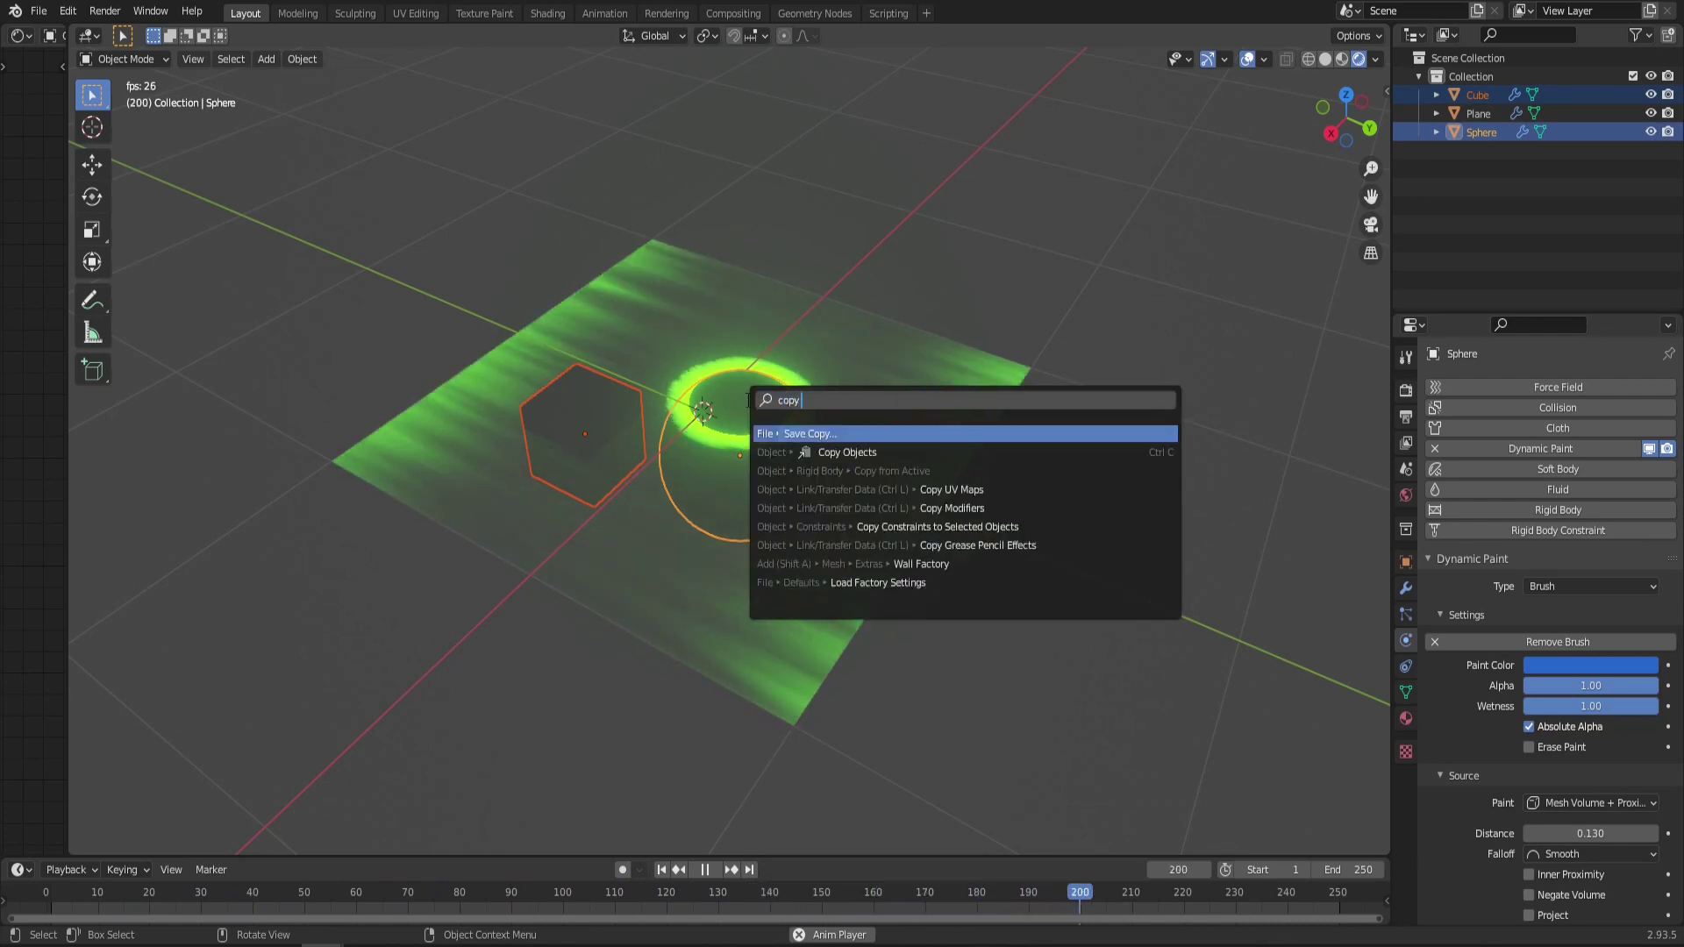
type(" modif")
key("Return")
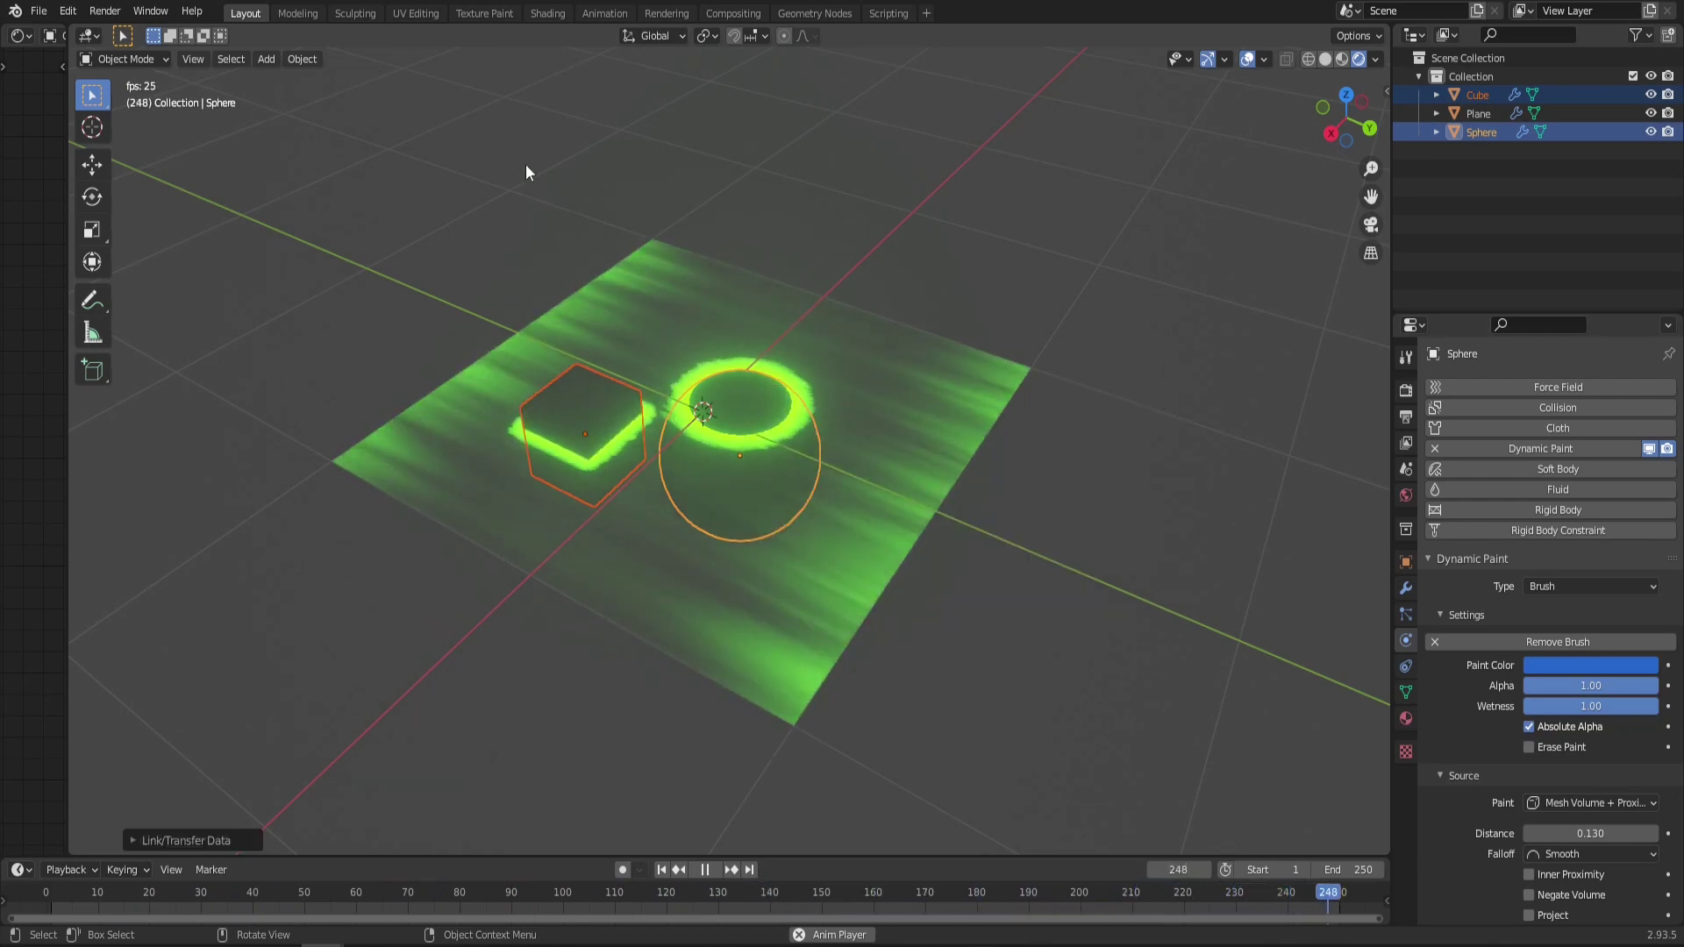
left_click(461, 318)
left_click(587, 405)
middle_click_drag(677, 500, 997, 476)
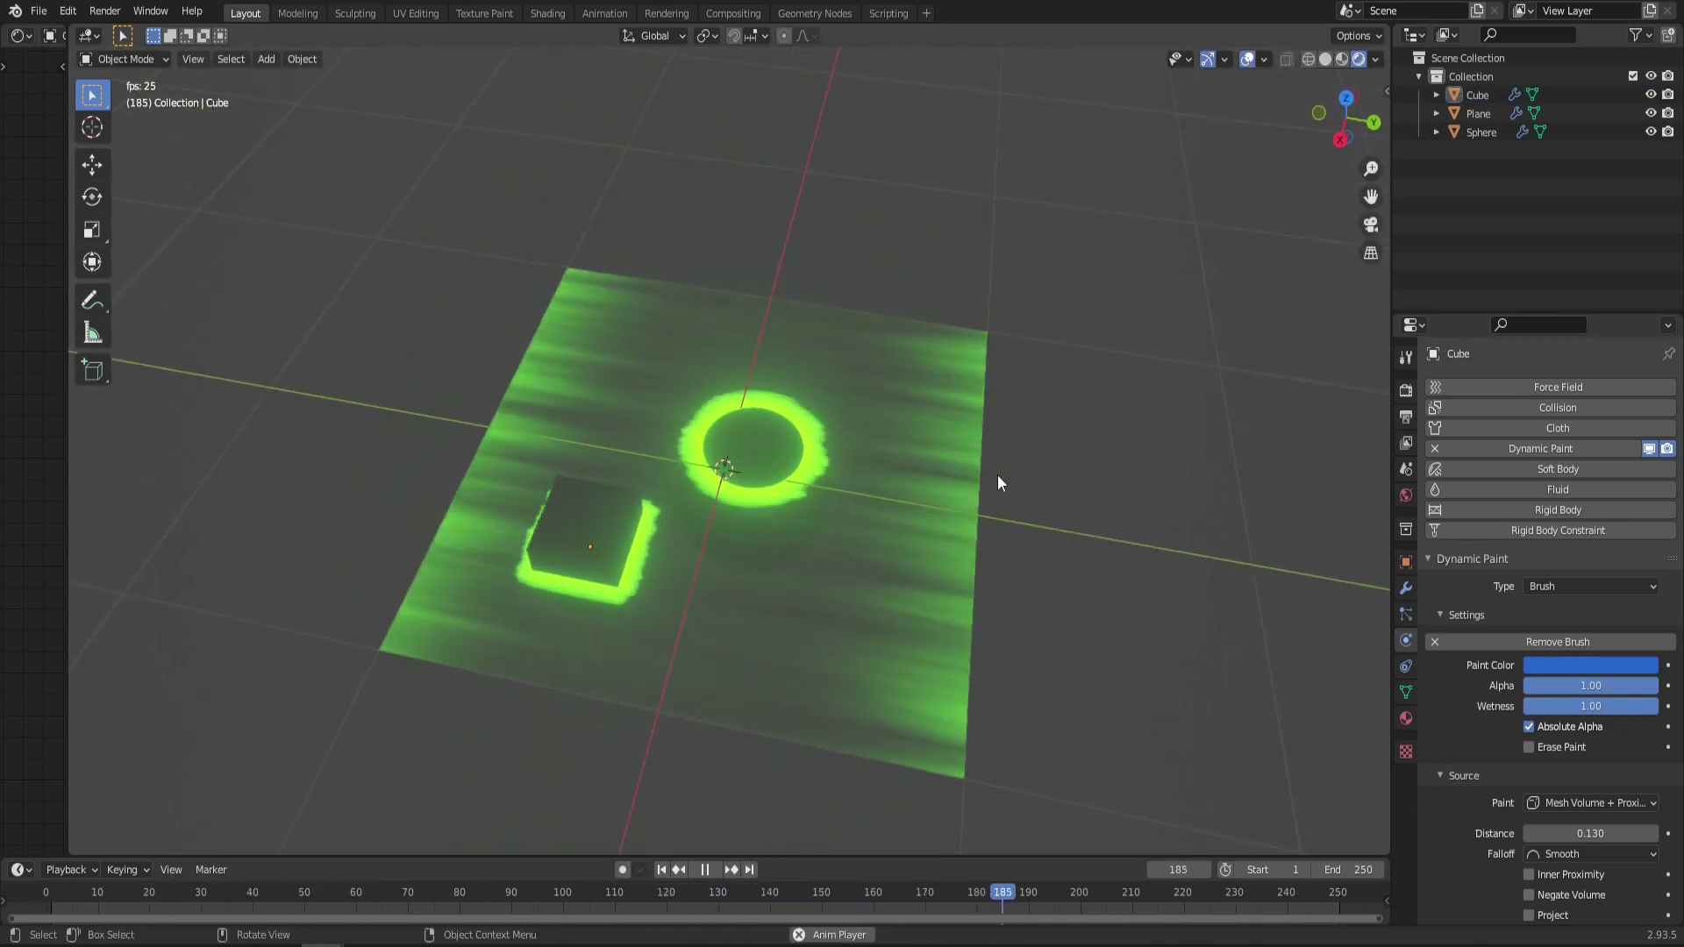